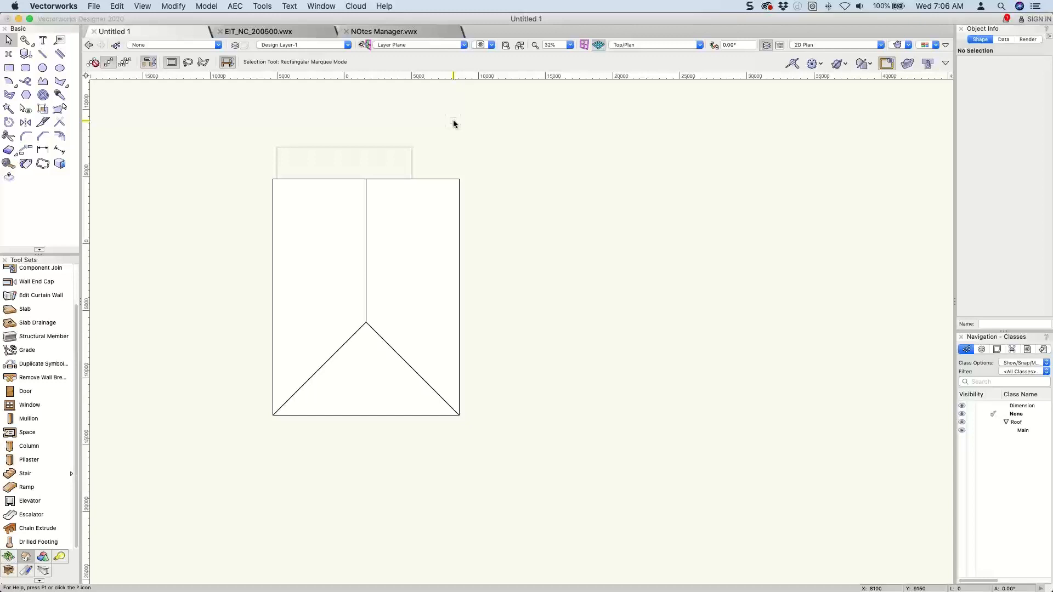
Duplicate Design Layer-1 three times in the drawing's organization settings.
click(235, 47)
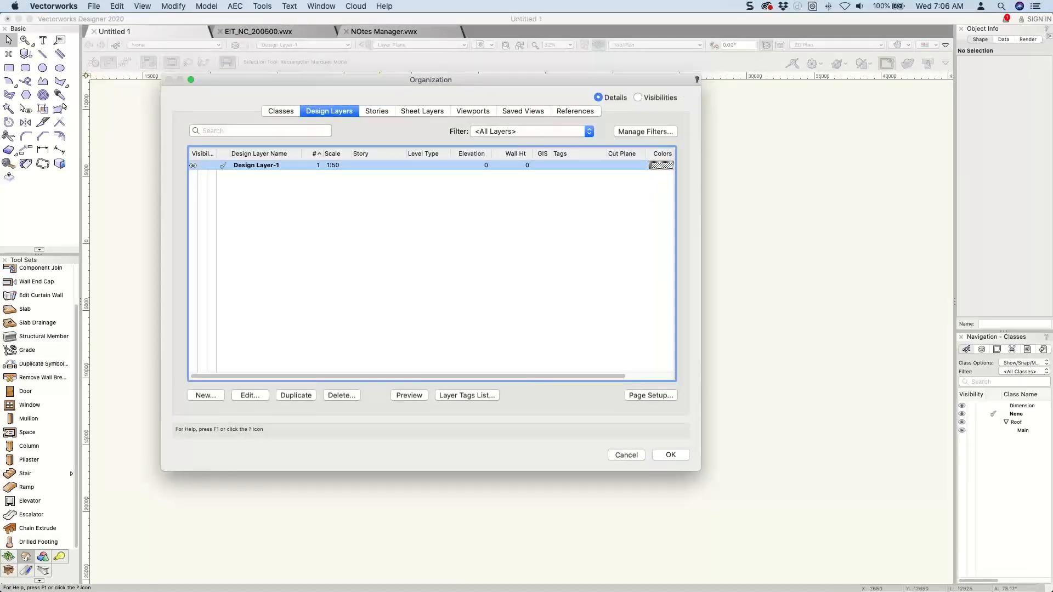
click(373, 111)
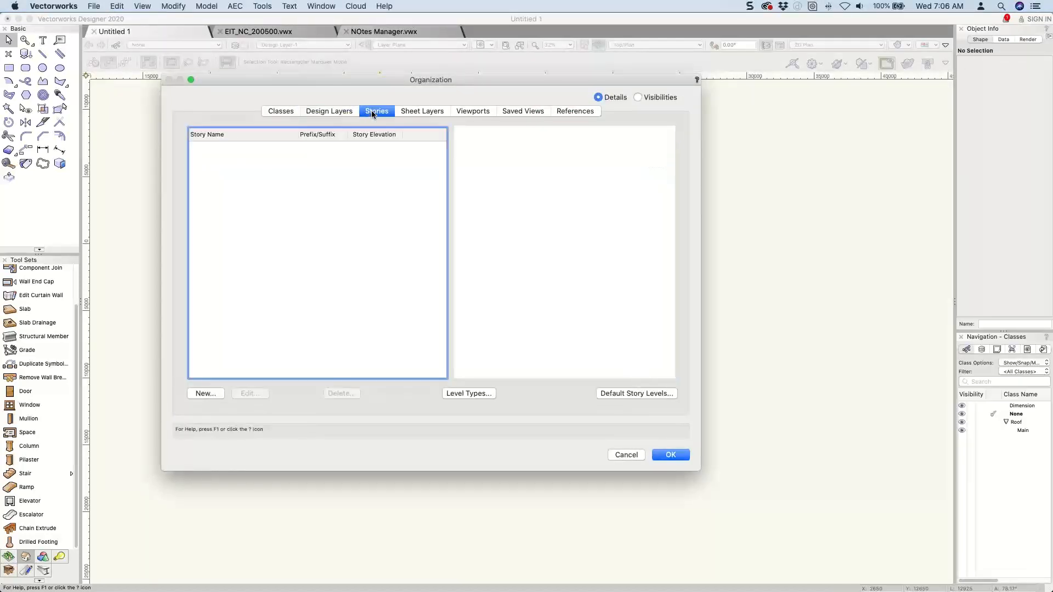
click(338, 112)
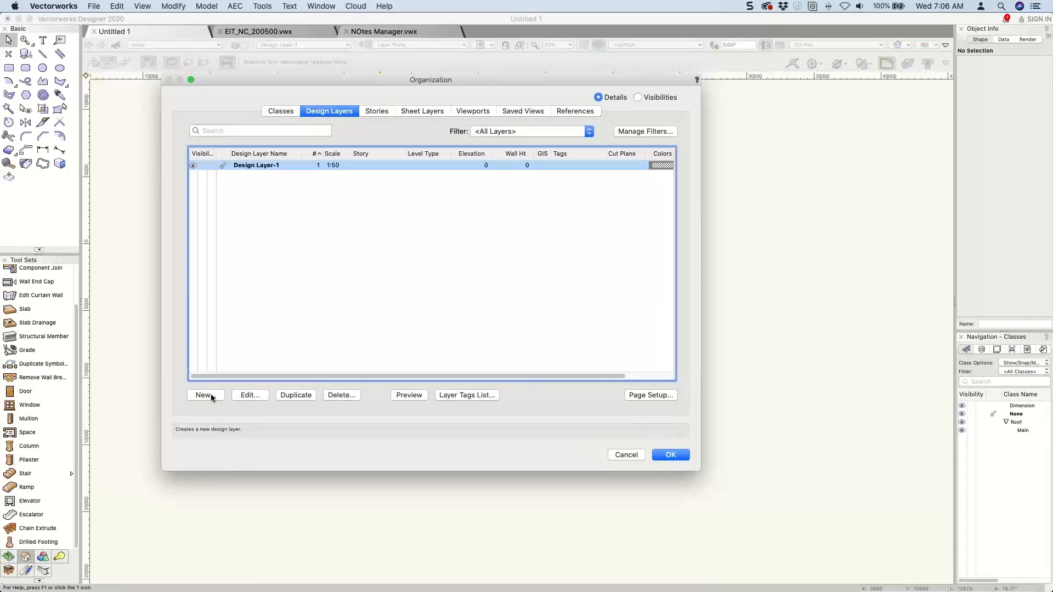
click(292, 395)
click(292, 394)
click(292, 395)
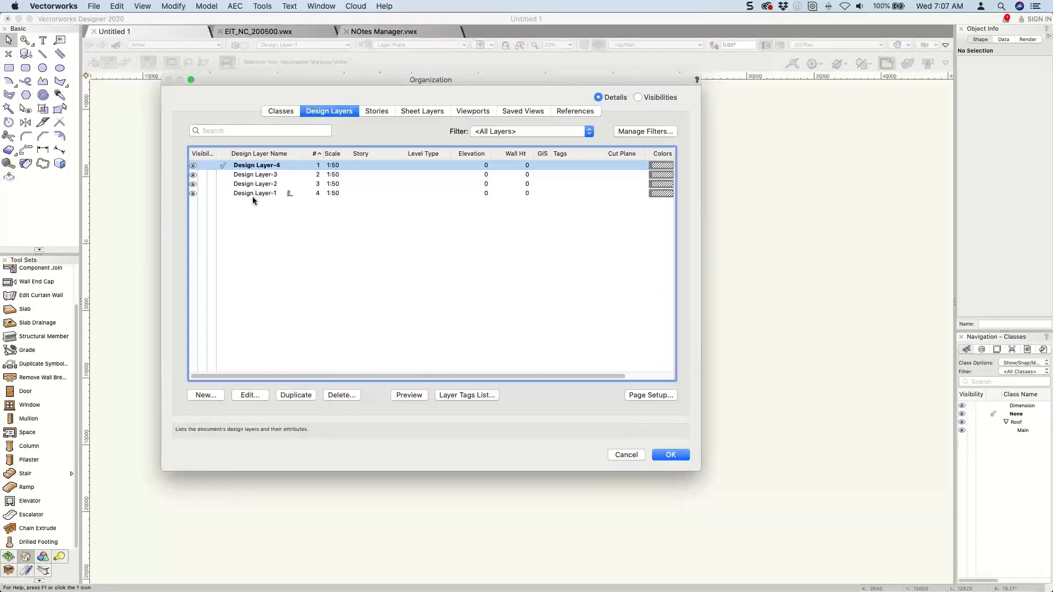
click(253, 195)
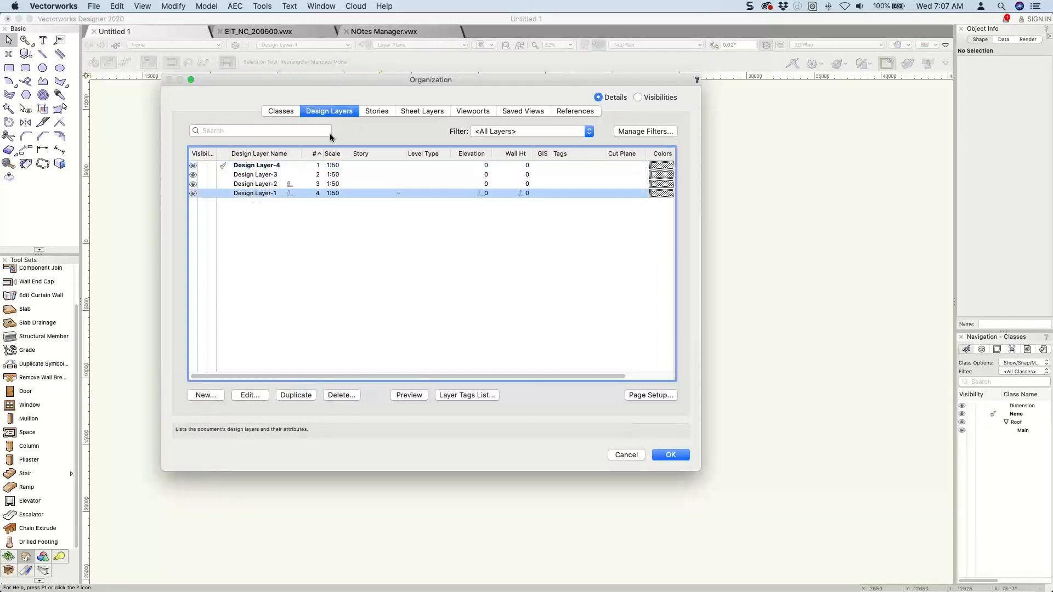
Review the default levels offered for a new story and dismiss it without creating the story.
click(376, 112)
click(211, 395)
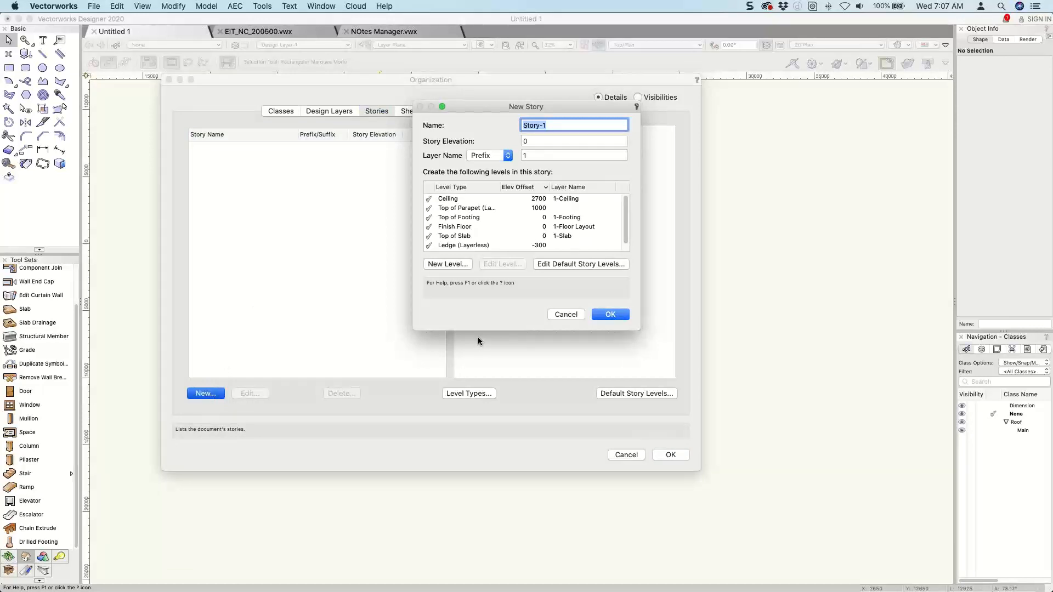
click(566, 315)
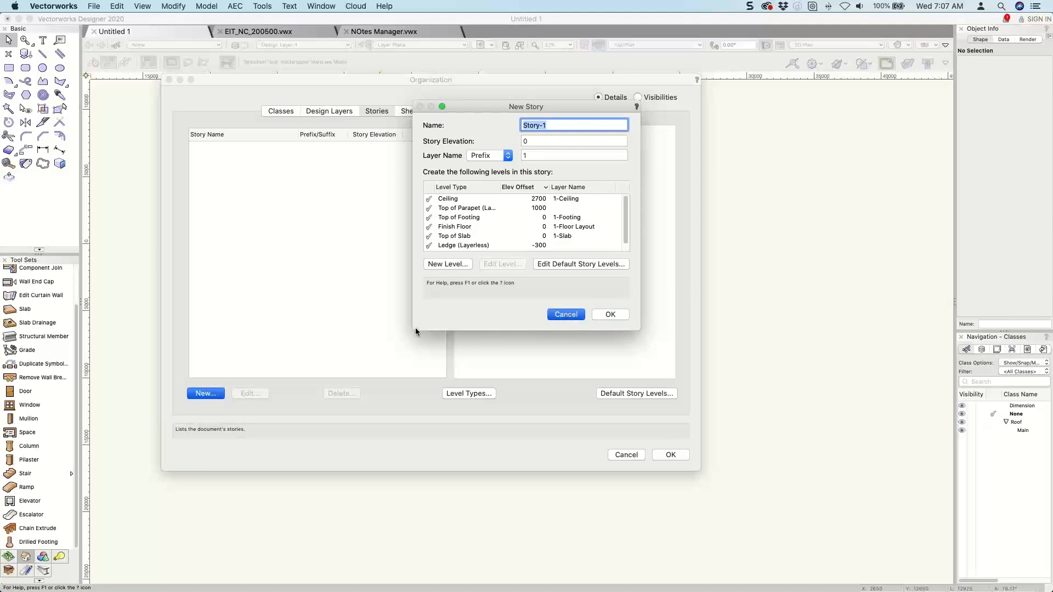
Delete the duplicated layers Design Layer-2, Design Layer-3 and Design Layer-4.
click(326, 112)
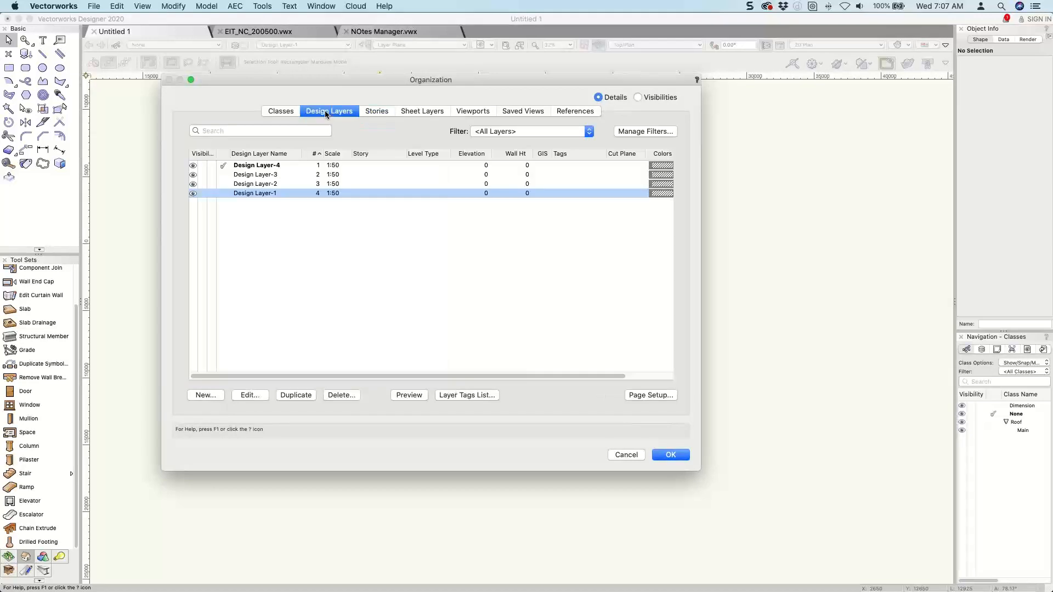
click(273, 167)
shift+click(265, 185)
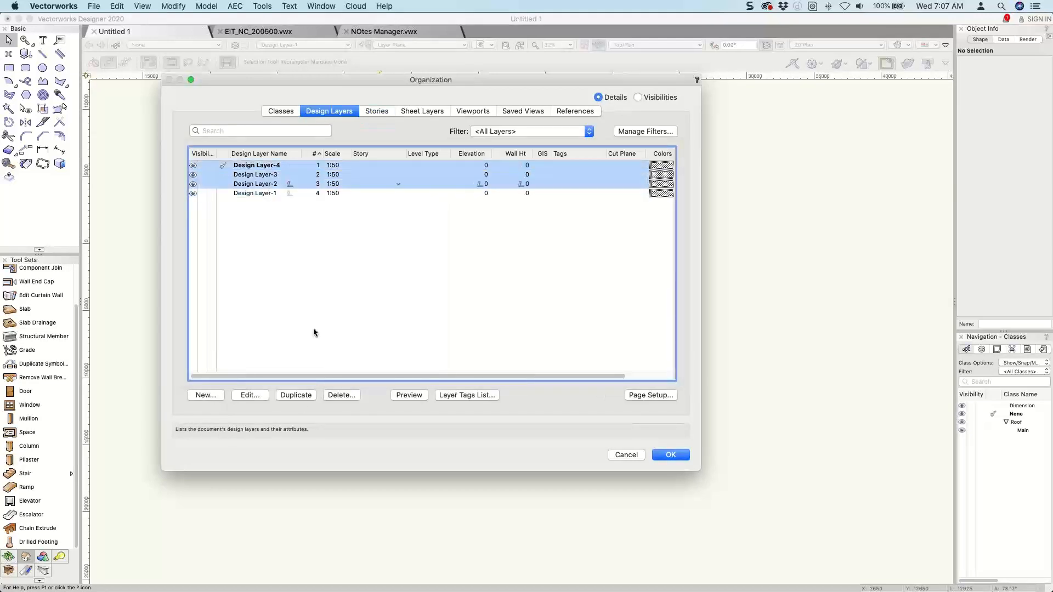
click(336, 395)
click(614, 208)
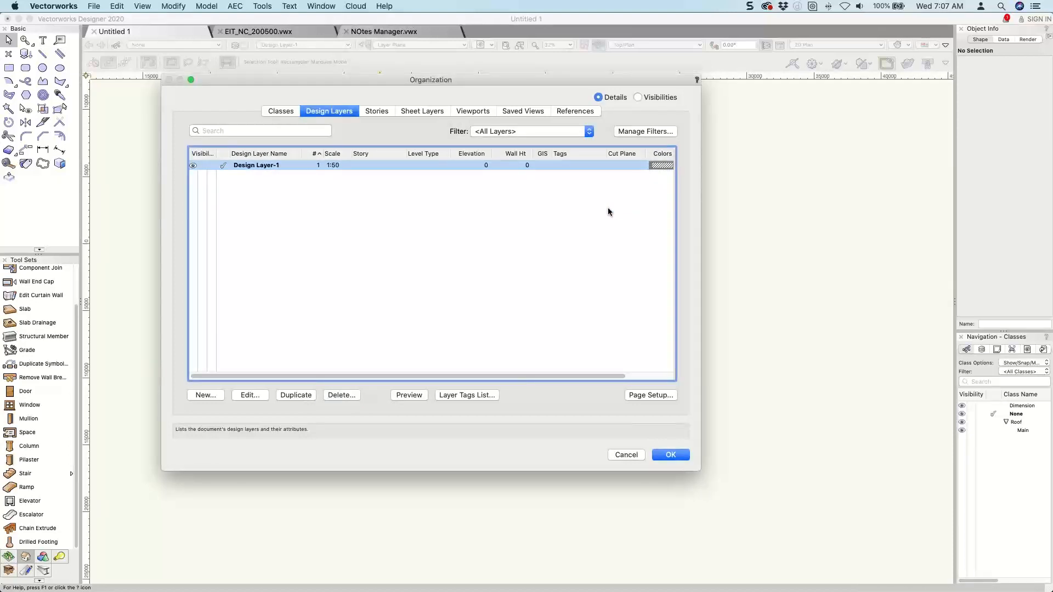
Start a new story and enlarge its dialog to examine the complete list of default levels, including Ceiling.
click(374, 112)
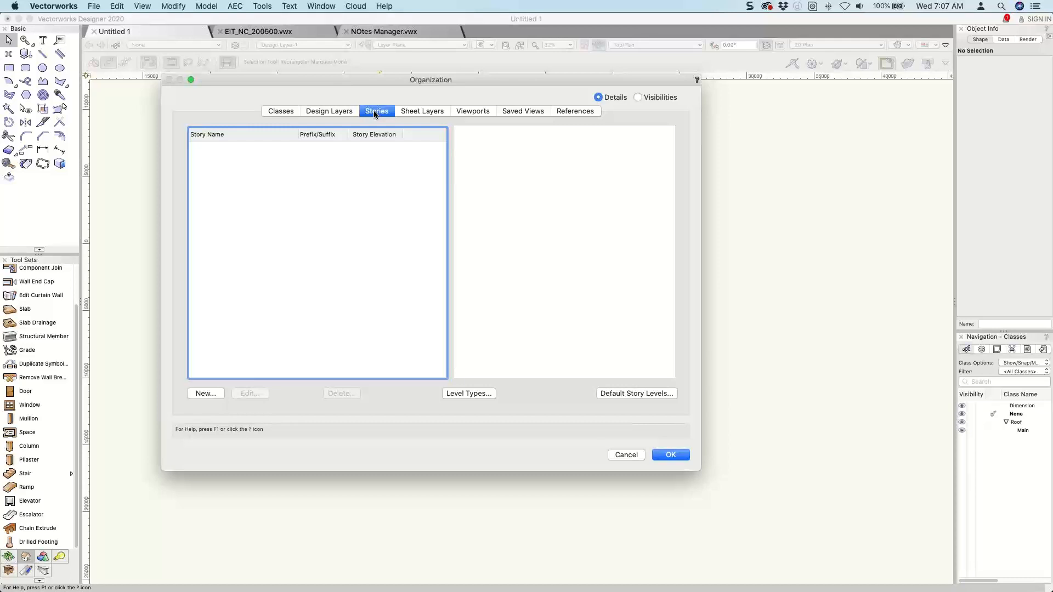
click(193, 393)
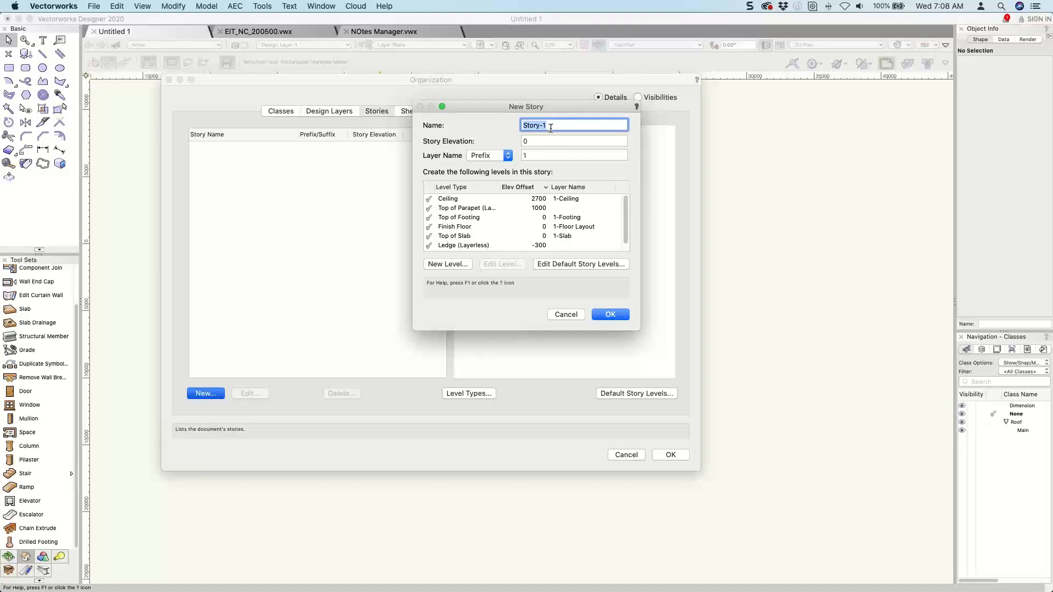
drag(520, 331, 520, 423)
click(461, 202)
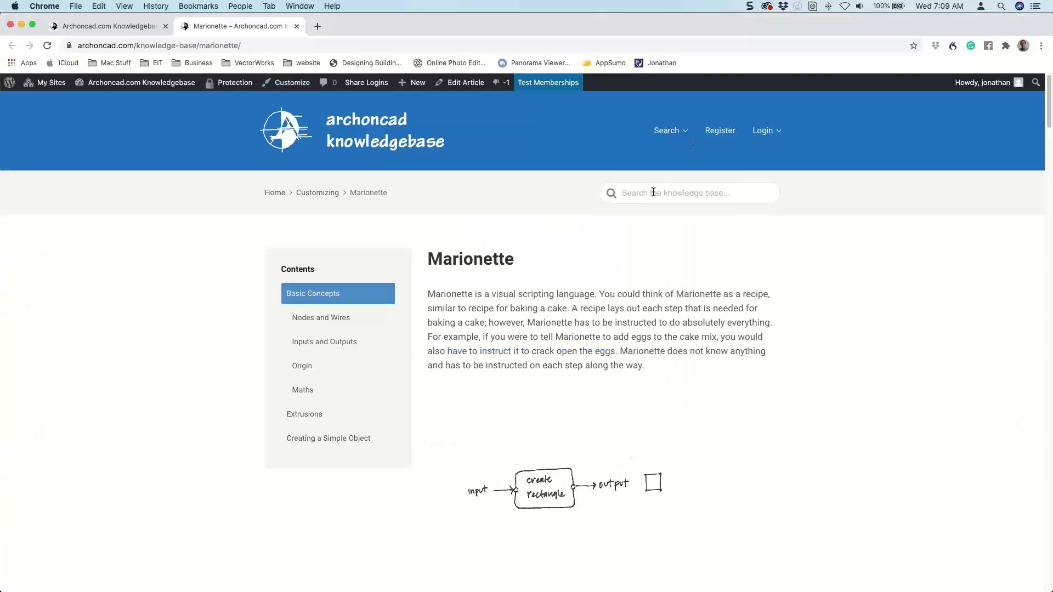
Switch to Chrome, search the Archoncad knowledge base for "stories" and open the Layers And Stories article.
click(653, 192)
text(stro)
text(r)
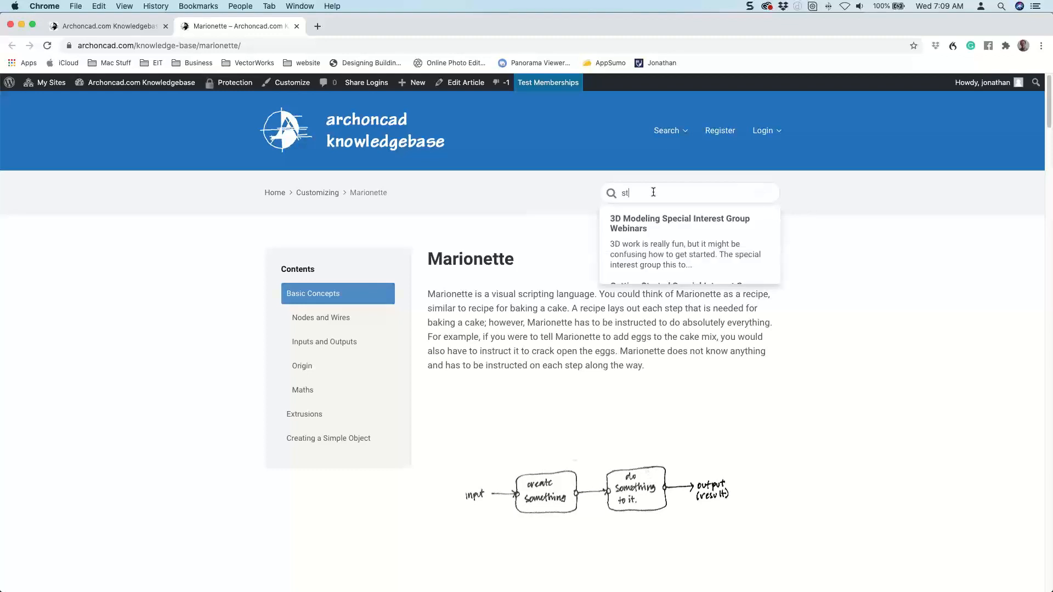
key(BackSpace)
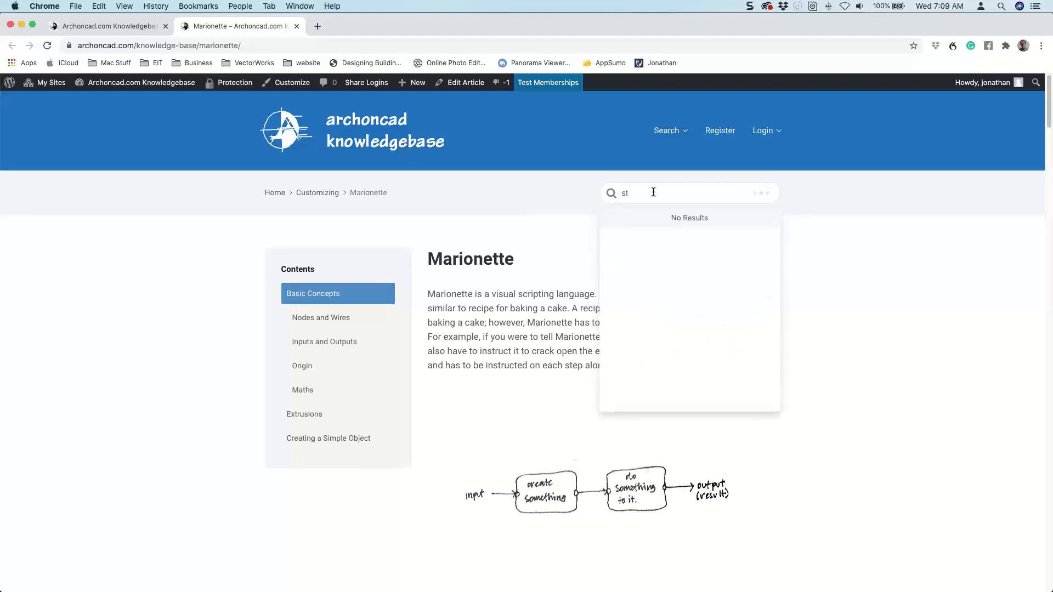
text(ories)
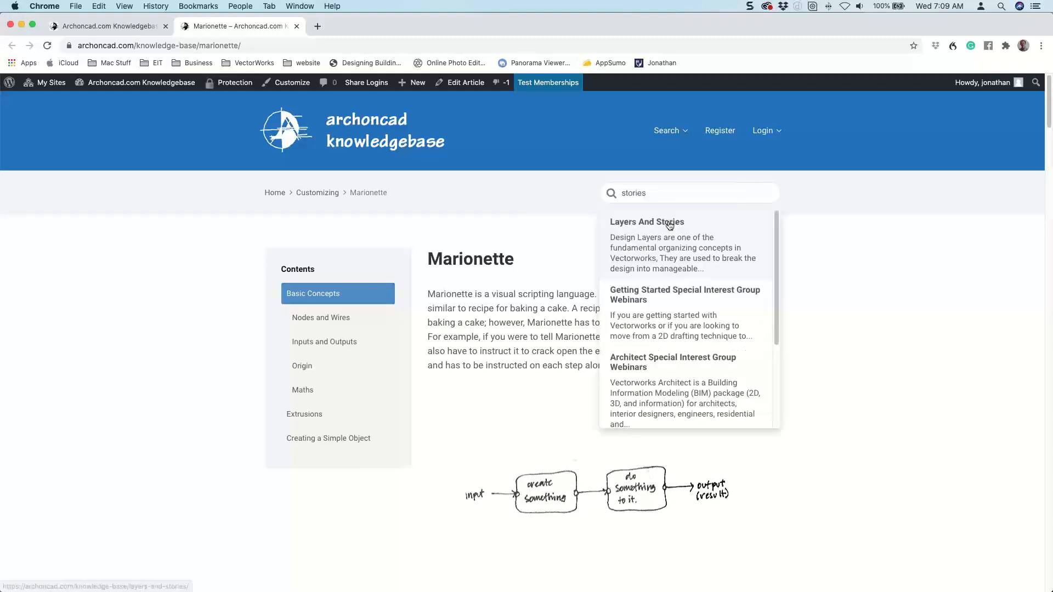
super+click(669, 226)
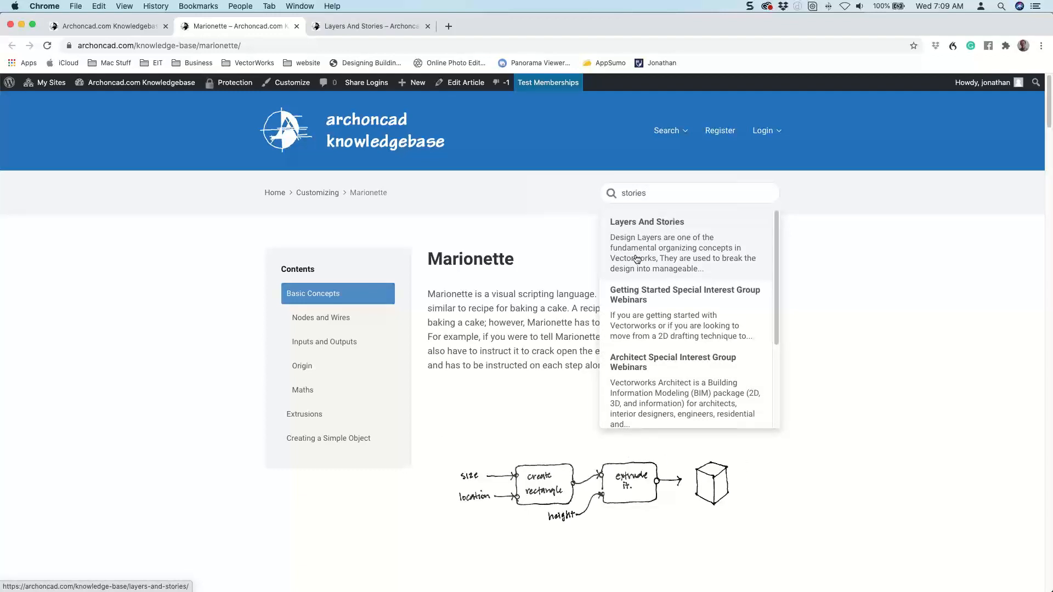
click(358, 28)
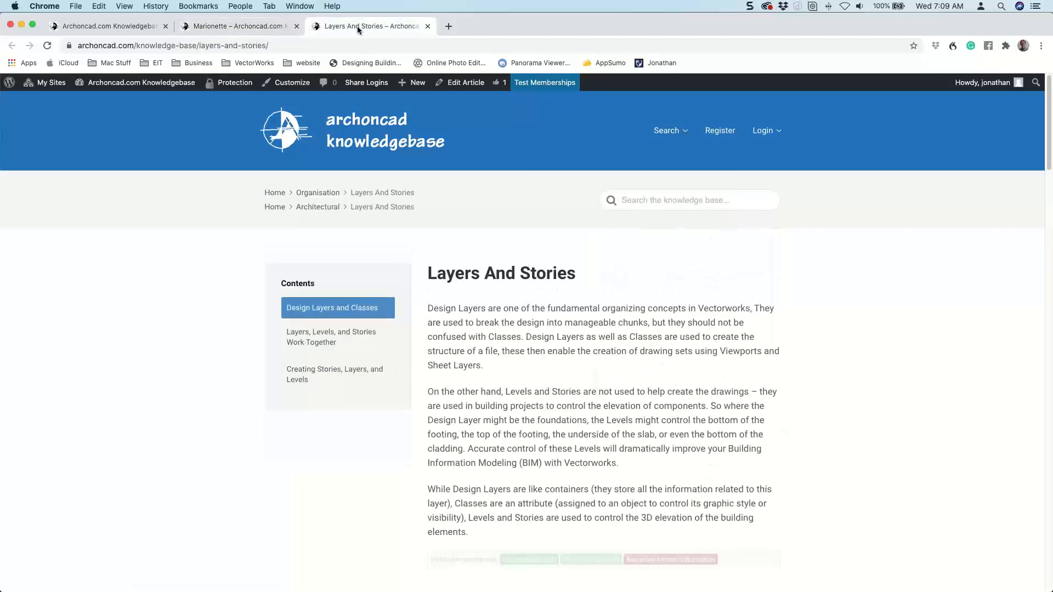
Examine the full-screen diagram in the article's "Layers, Levels, and Stories Work Together" section, and return to the page.
scroll(553, 311, down, 15)
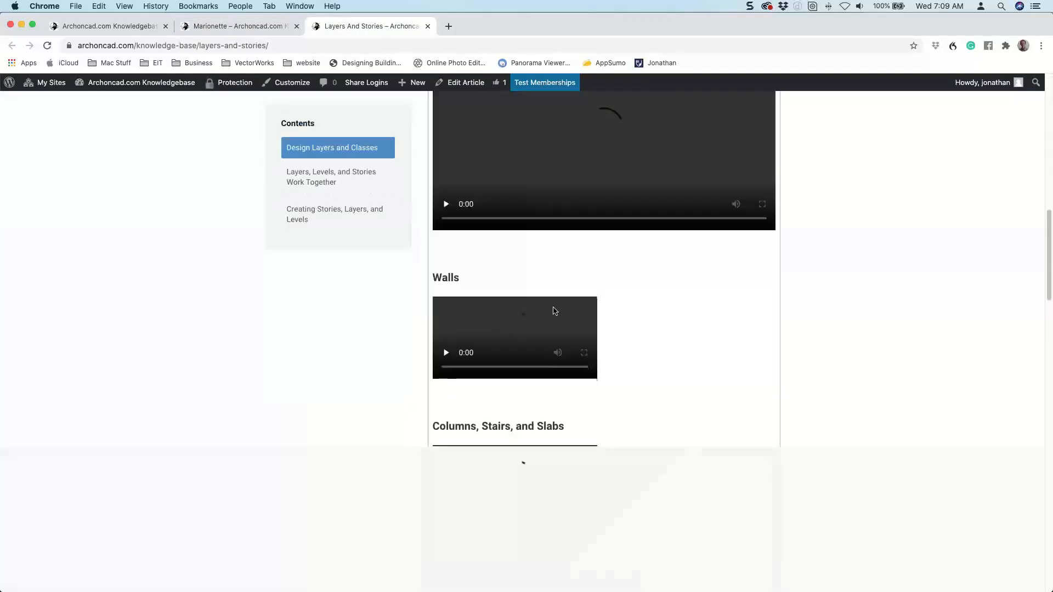
scroll(554, 311, down, 17)
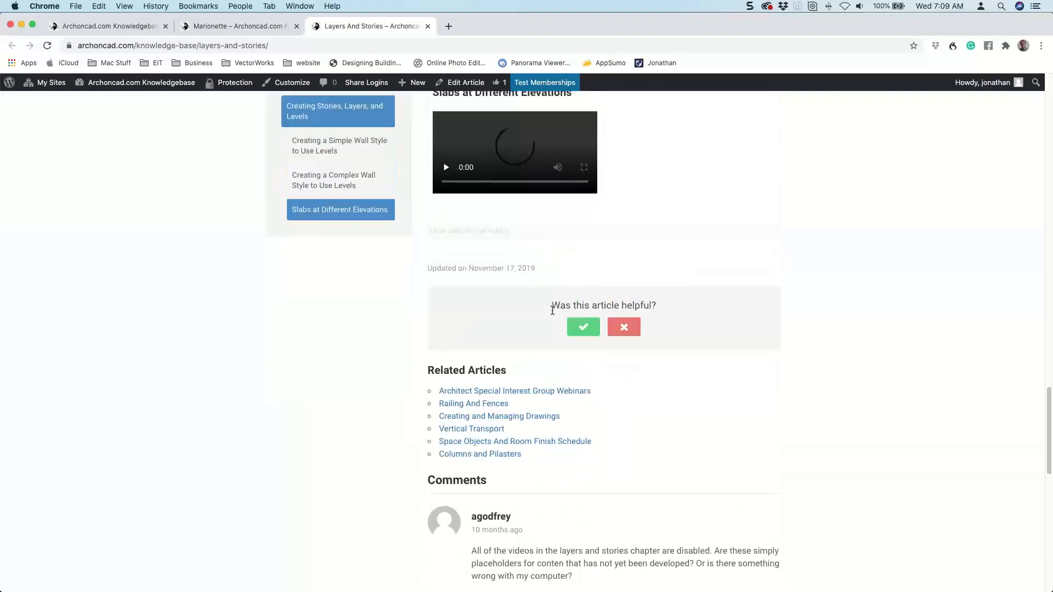
scroll(552, 310, up, 15)
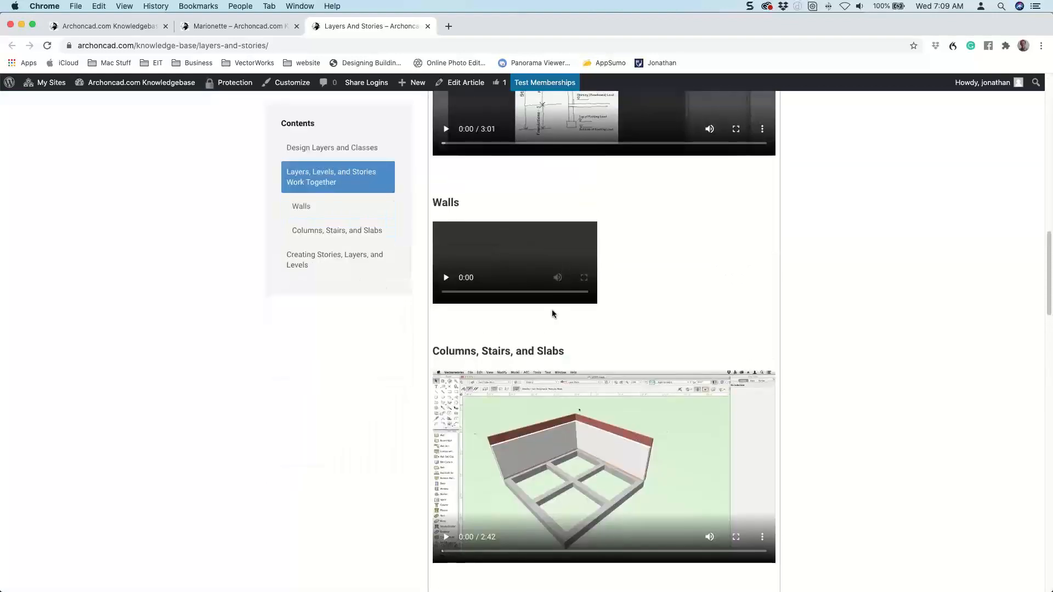
scroll(552, 311, up, 4)
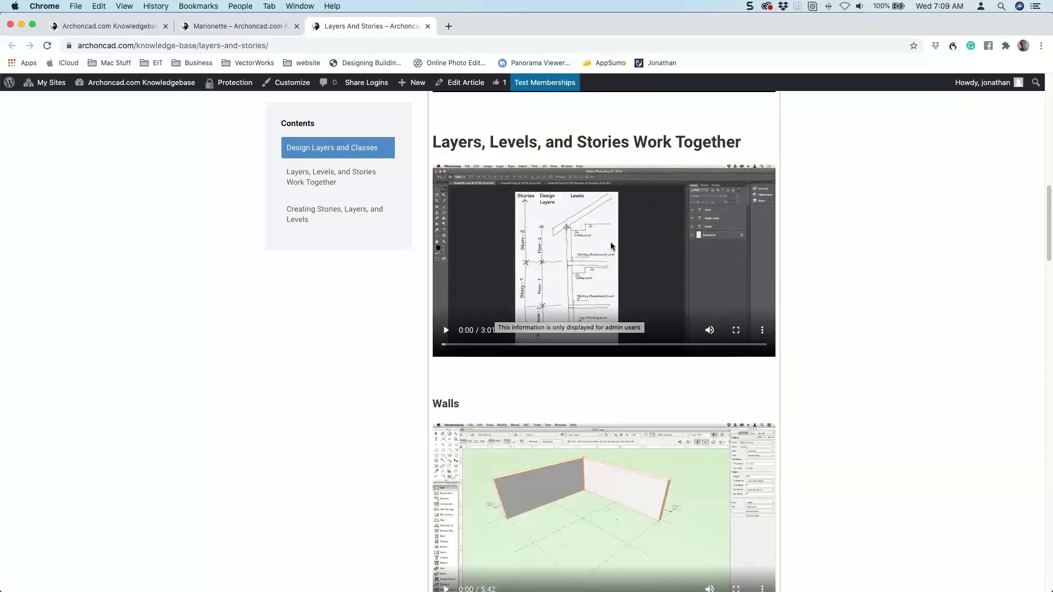
click(736, 331)
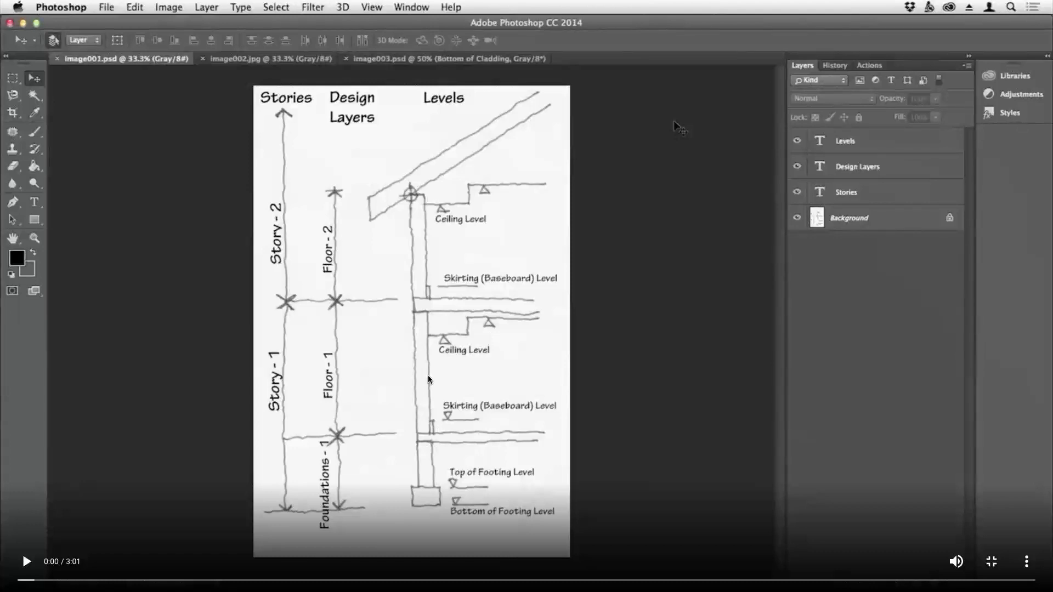
key(Escape)
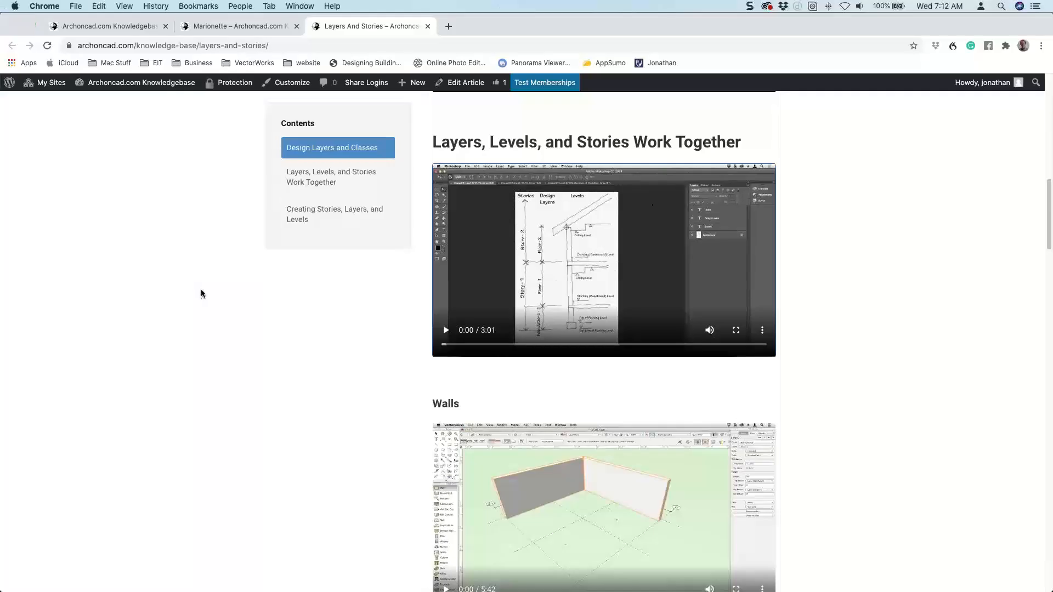
Return to Vectorworks, review the parapet, floor and footing levels, cancel the new story and close the organization settings.
key(super+Tab)
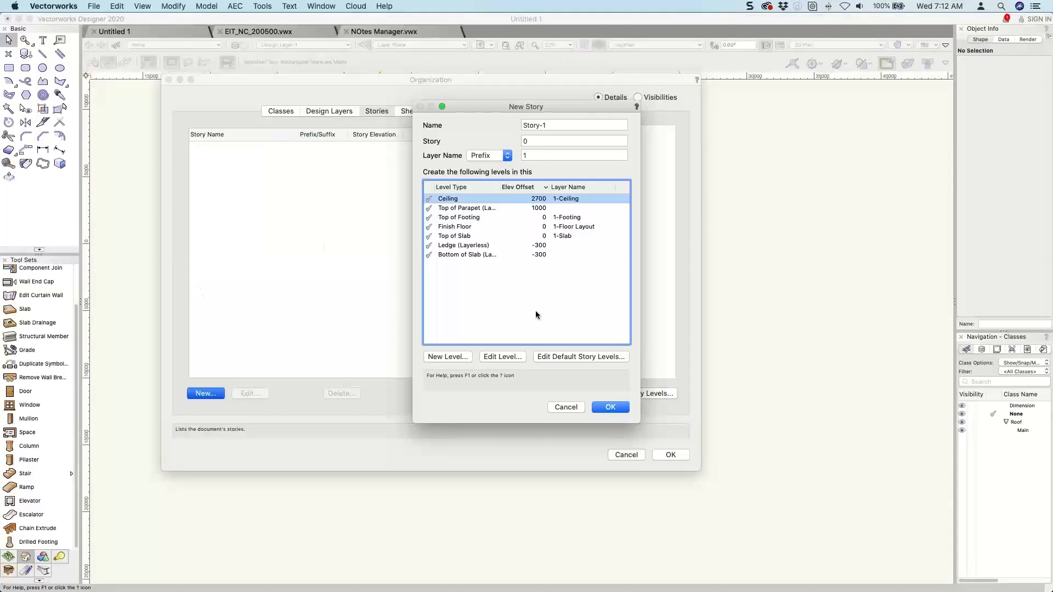
click(446, 209)
click(449, 226)
click(452, 218)
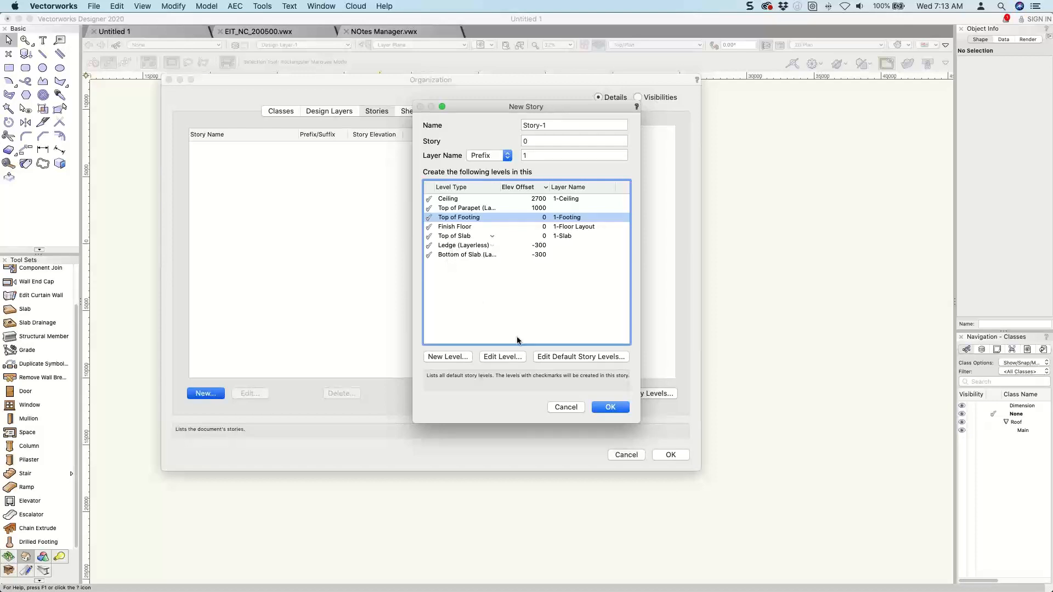
click(569, 410)
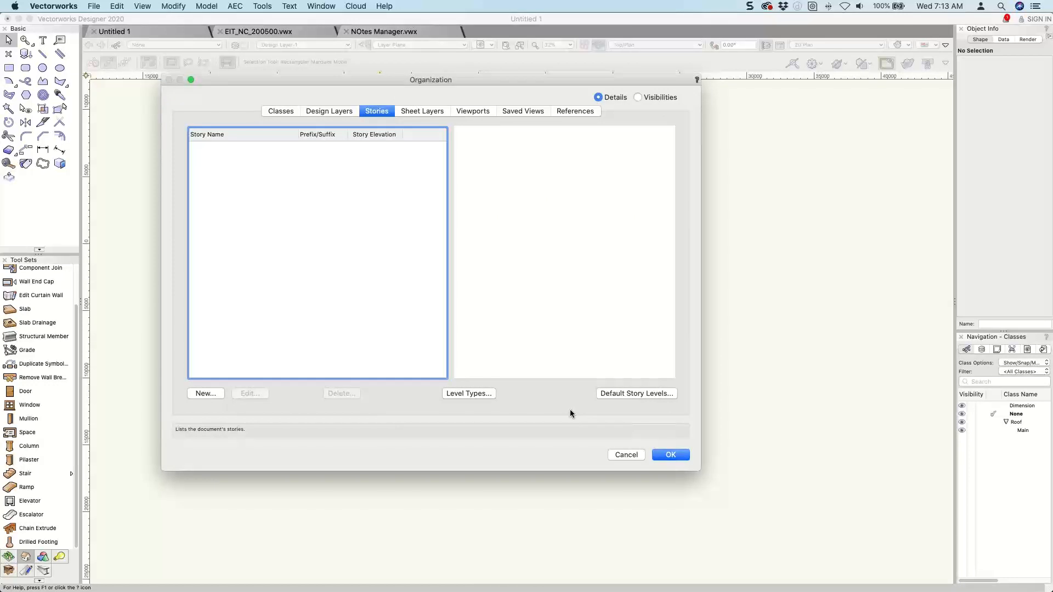
key(Return)
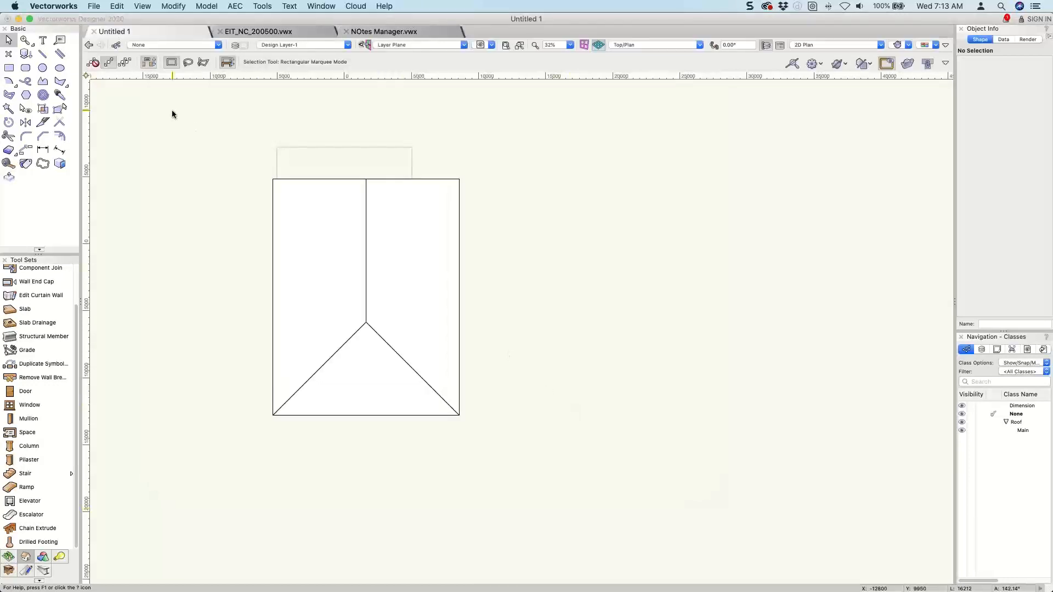
Create a new drawing and start adding a story in its organization settings.
click(92, 6)
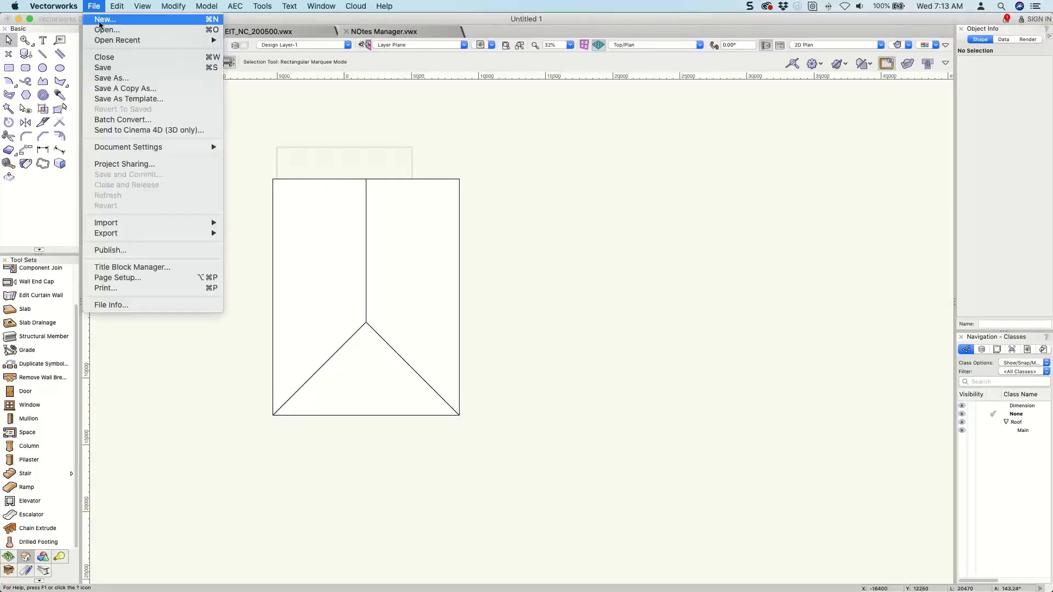
click(99, 24)
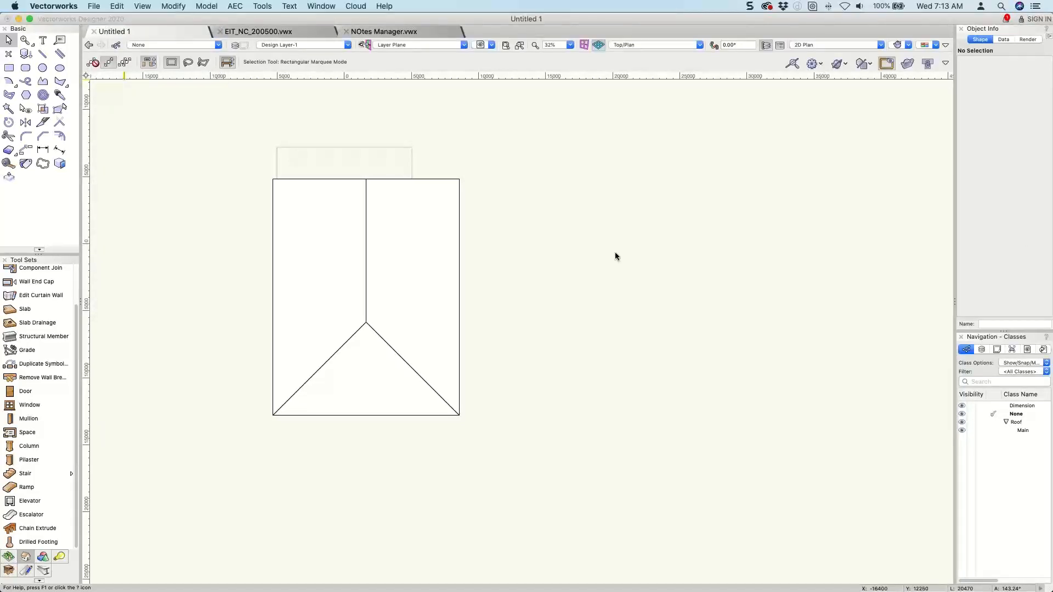
click(234, 45)
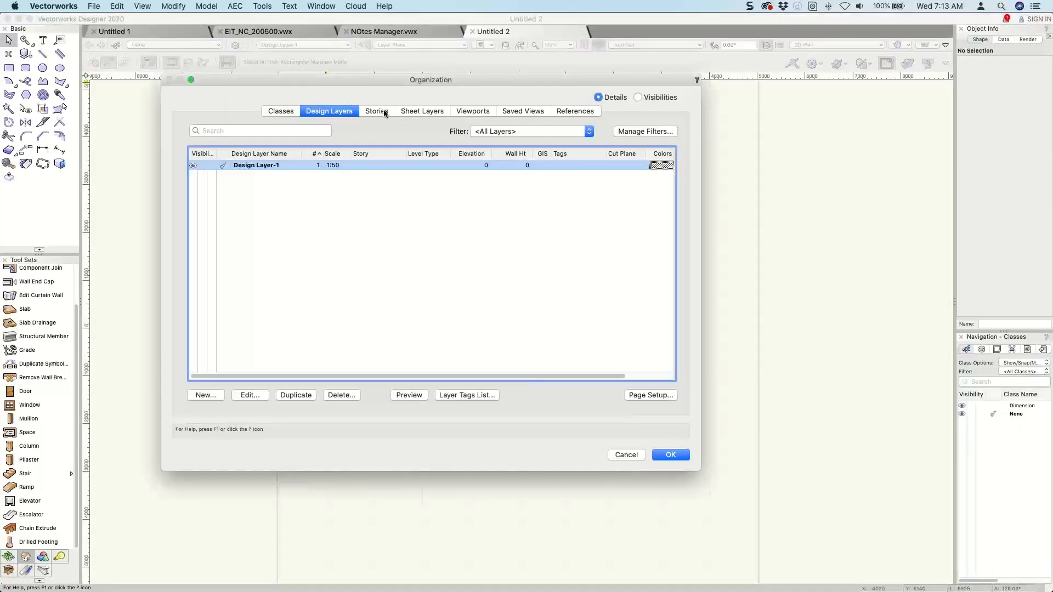
click(377, 111)
click(206, 393)
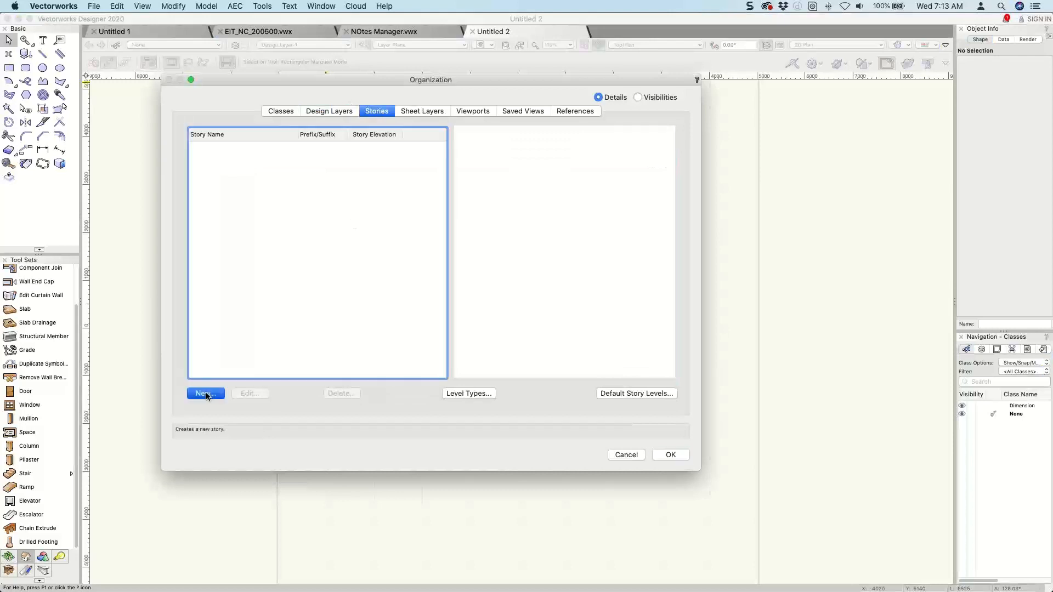
Enlarge the New Story dialog and review the level types offered for the Top of Parapet and Ledge levels.
drag(638, 331, 757, 464)
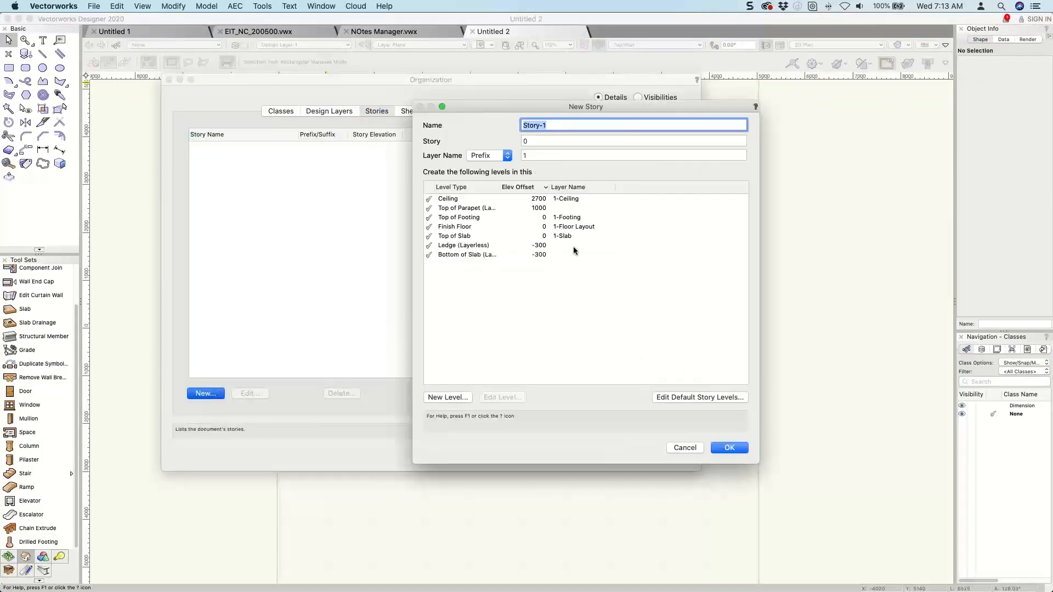
click(442, 201)
click(448, 211)
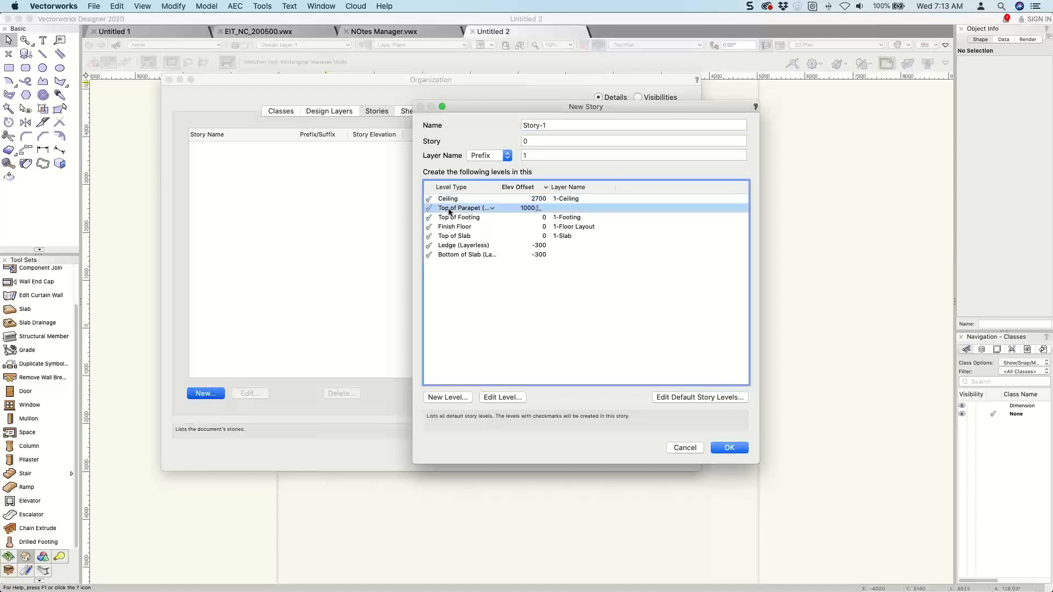
click(492, 209)
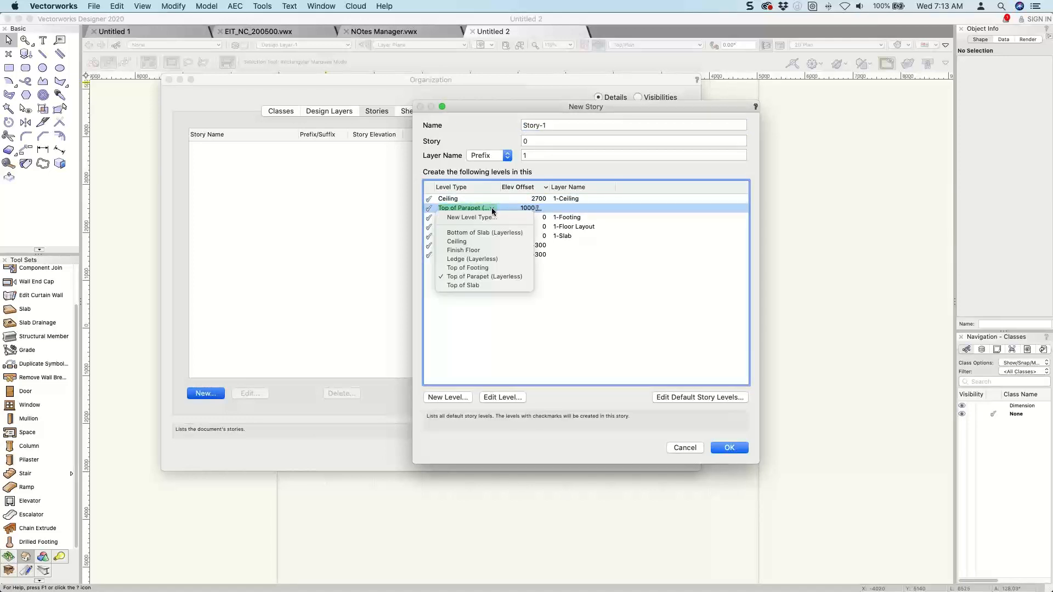
click(492, 318)
click(455, 245)
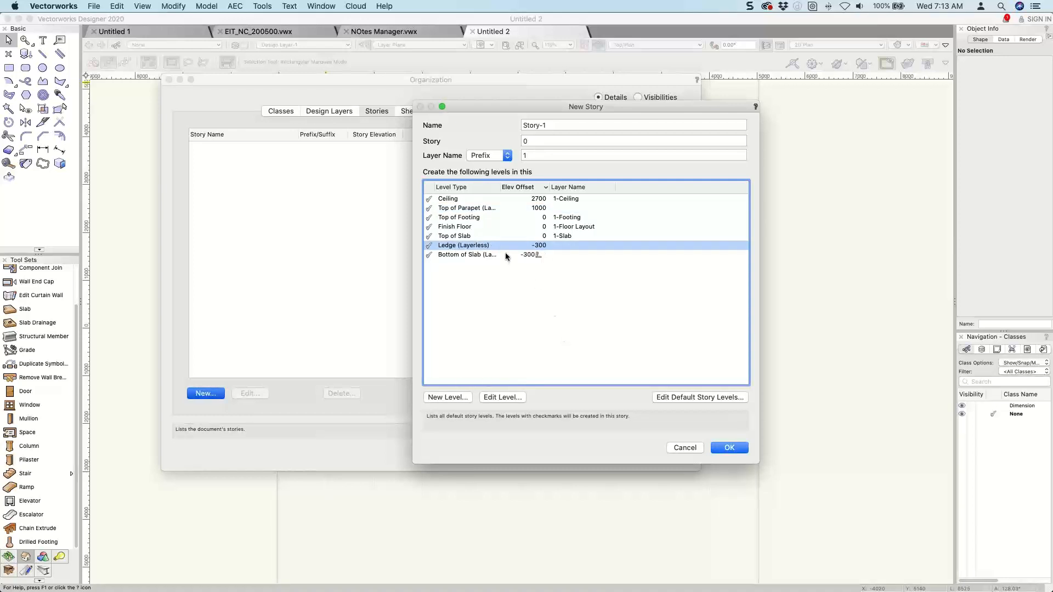
click(464, 247)
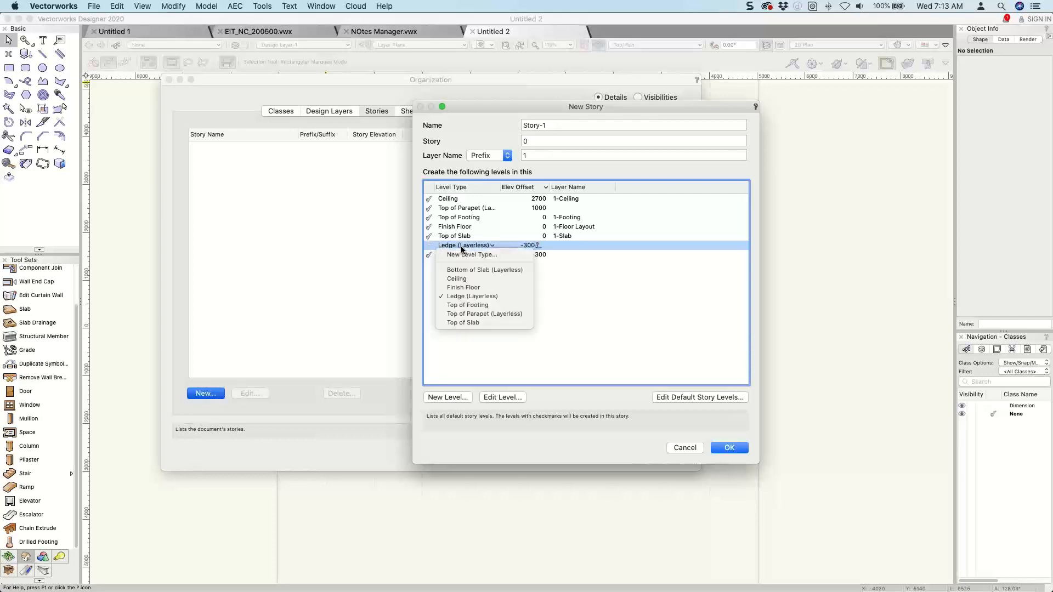
click(622, 296)
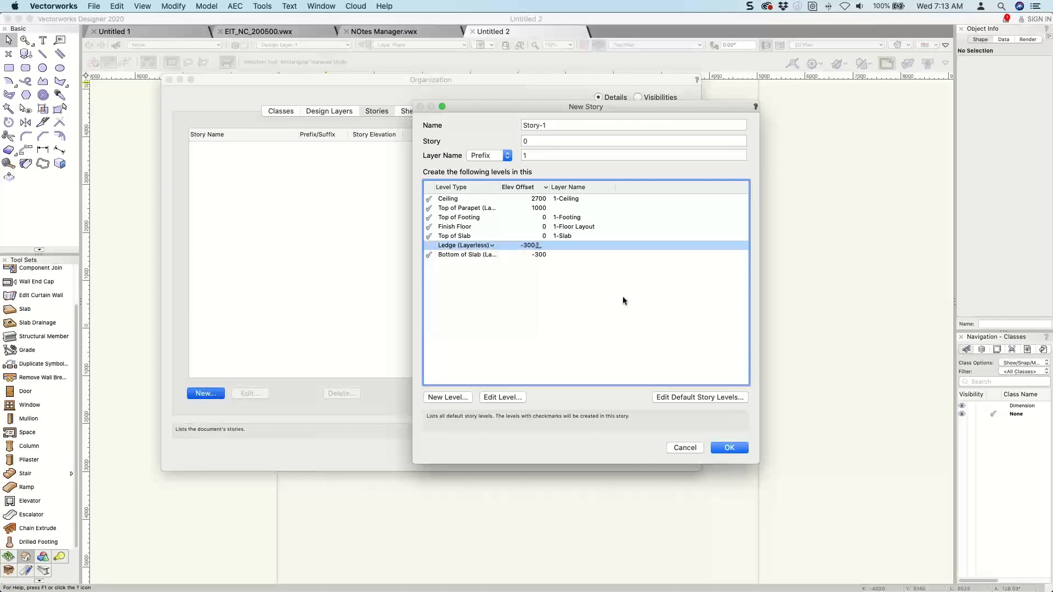
Open and enlarge the default story levels list, and delete the Top of Parapet (Layerless) level from it.
click(716, 398)
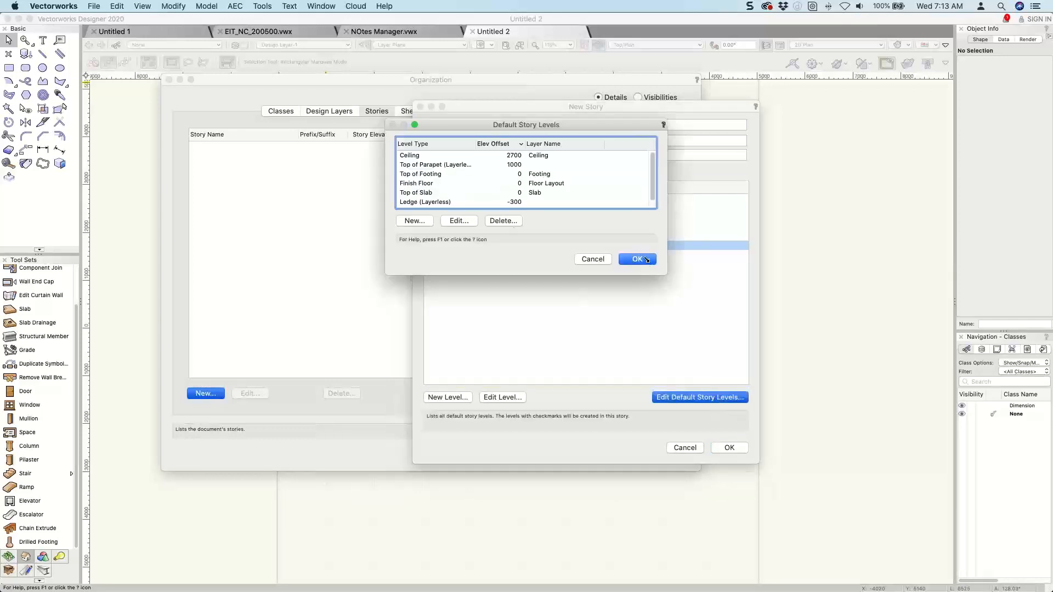
drag(681, 325, 709, 373)
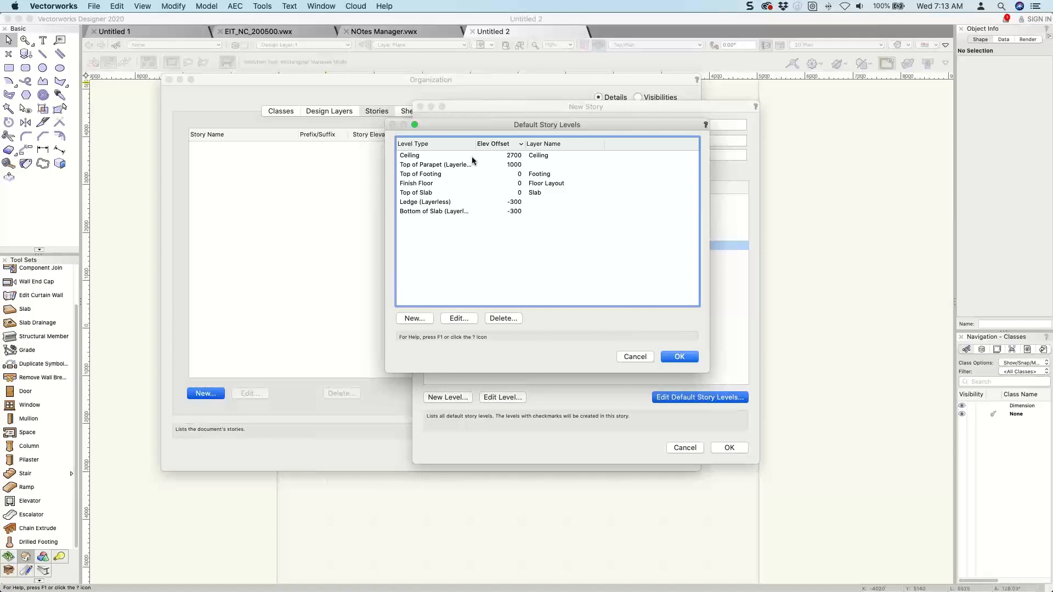
click(422, 155)
click(421, 165)
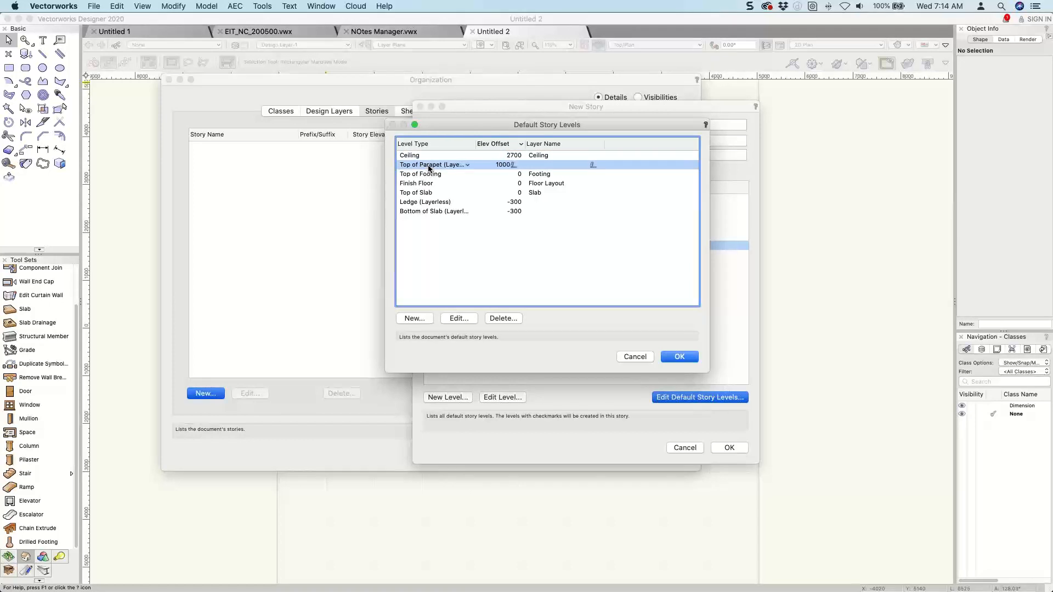
click(429, 165)
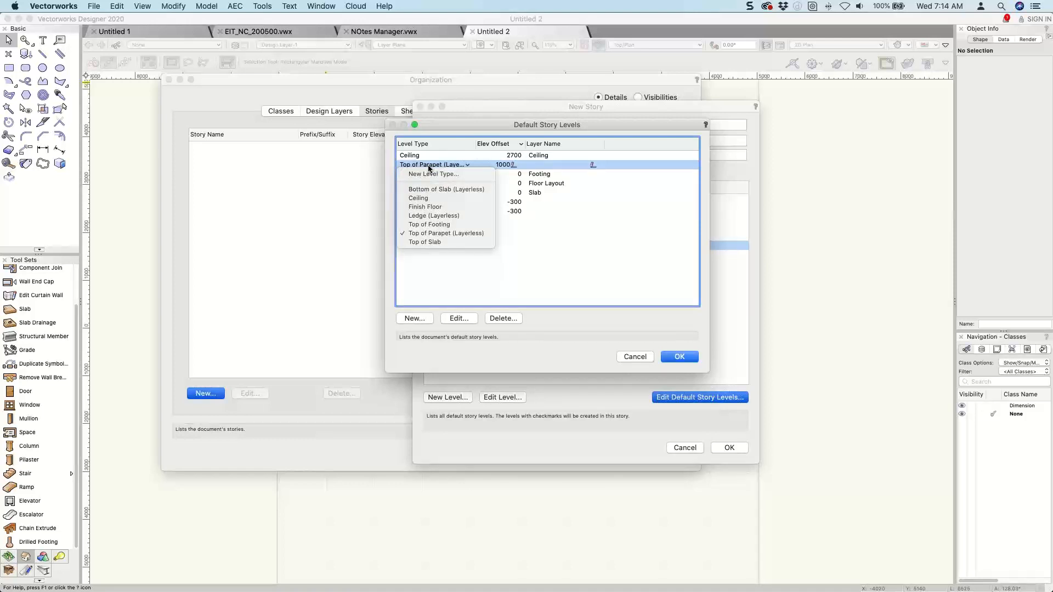
click(446, 233)
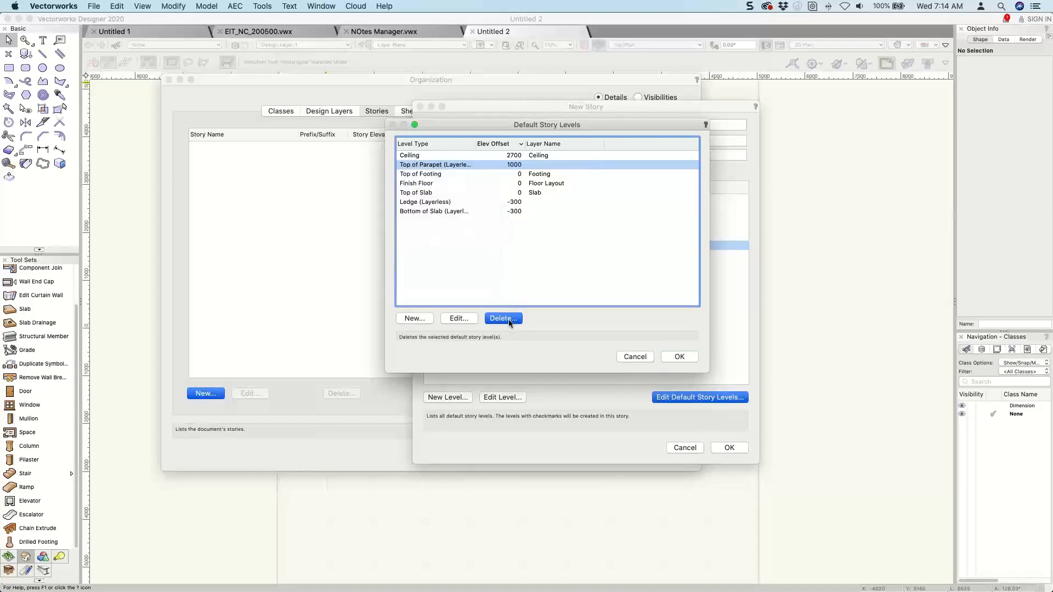
click(508, 319)
click(628, 209)
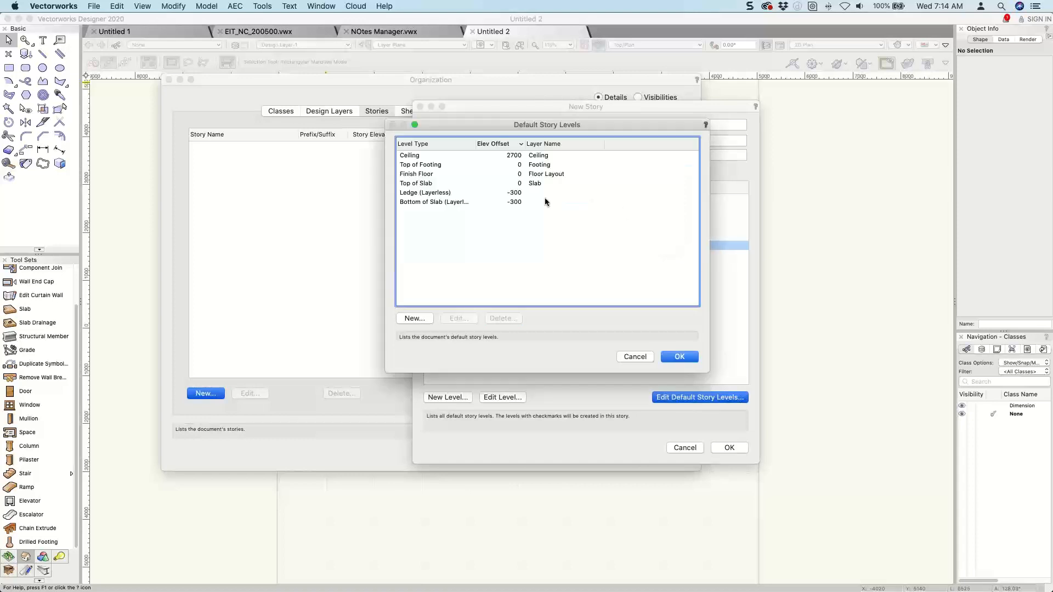
Delete the Ledge (Layerless) level from the default story levels.
click(453, 194)
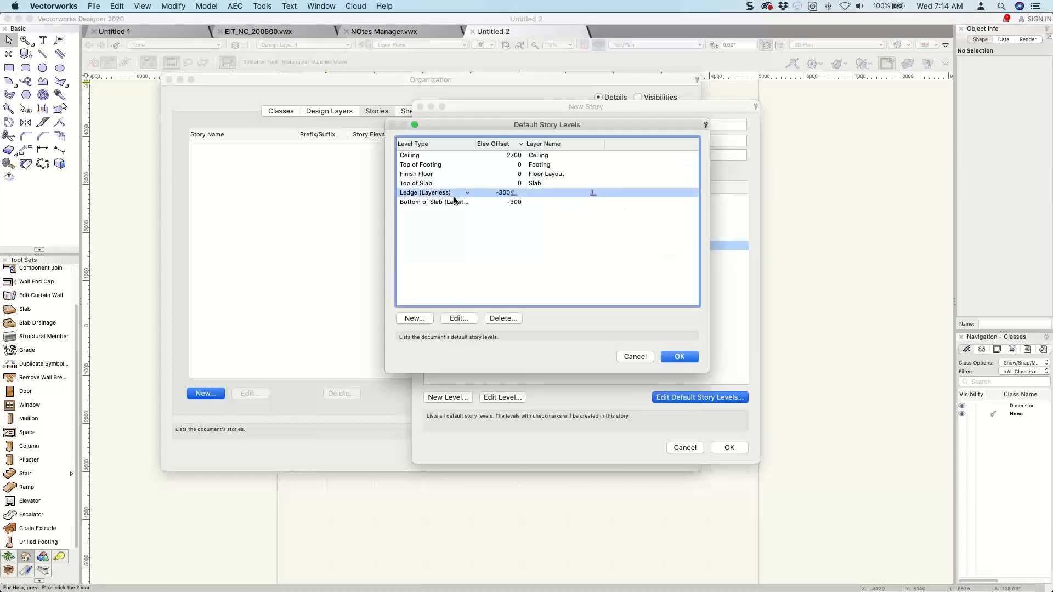
click(503, 318)
click(628, 208)
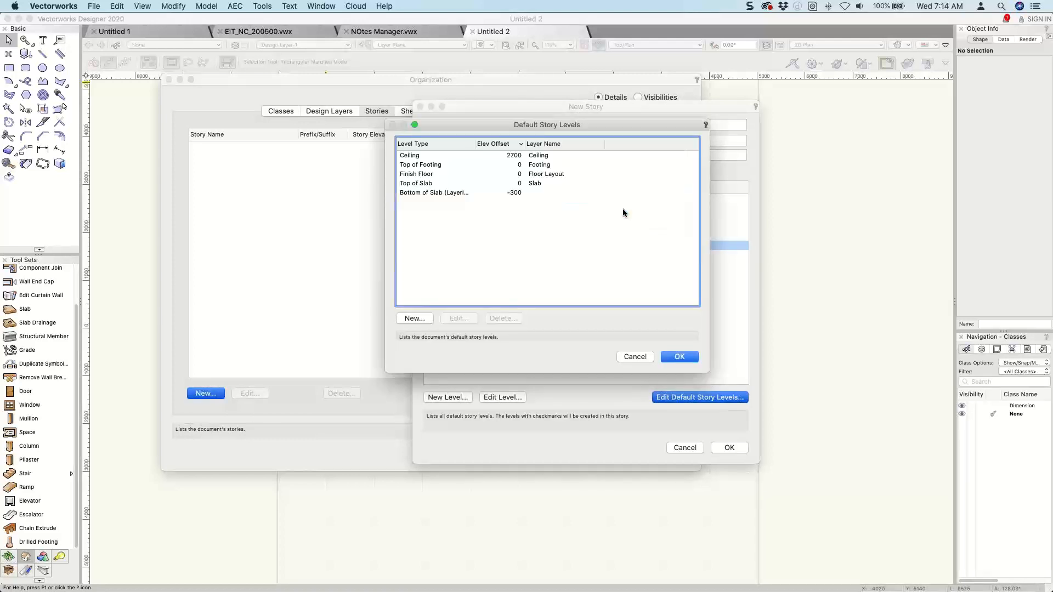
Go through the remaining default story levels and delete Bottom of Slab (Layerless).
click(414, 165)
click(414, 175)
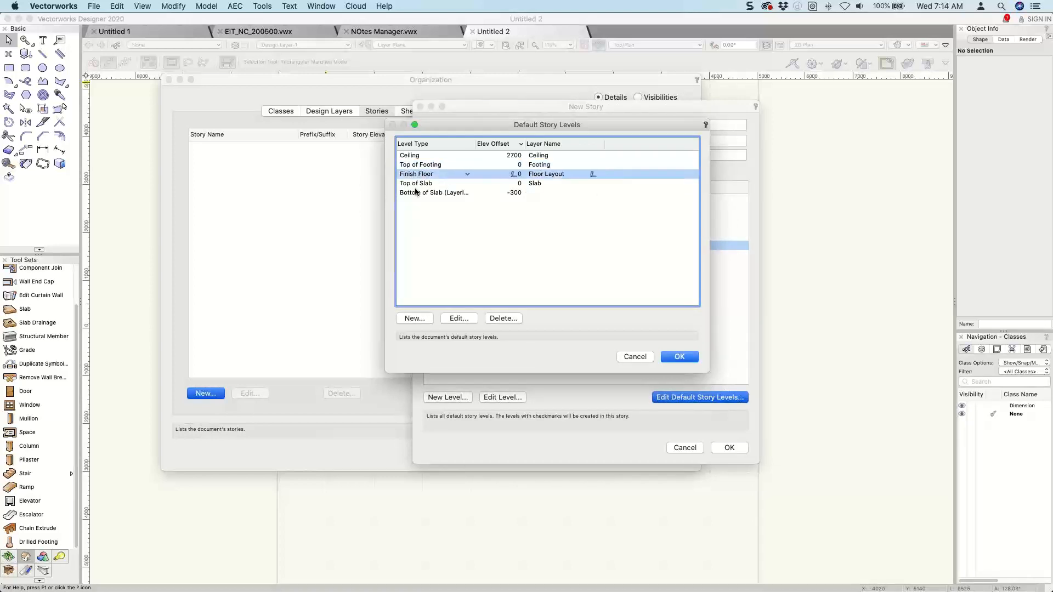
click(416, 184)
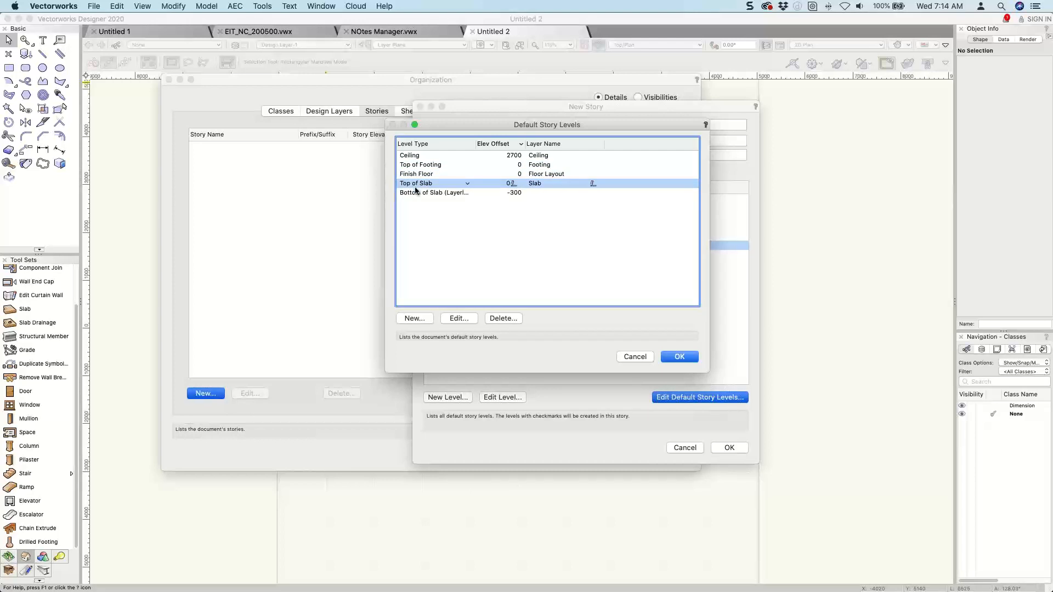
click(414, 193)
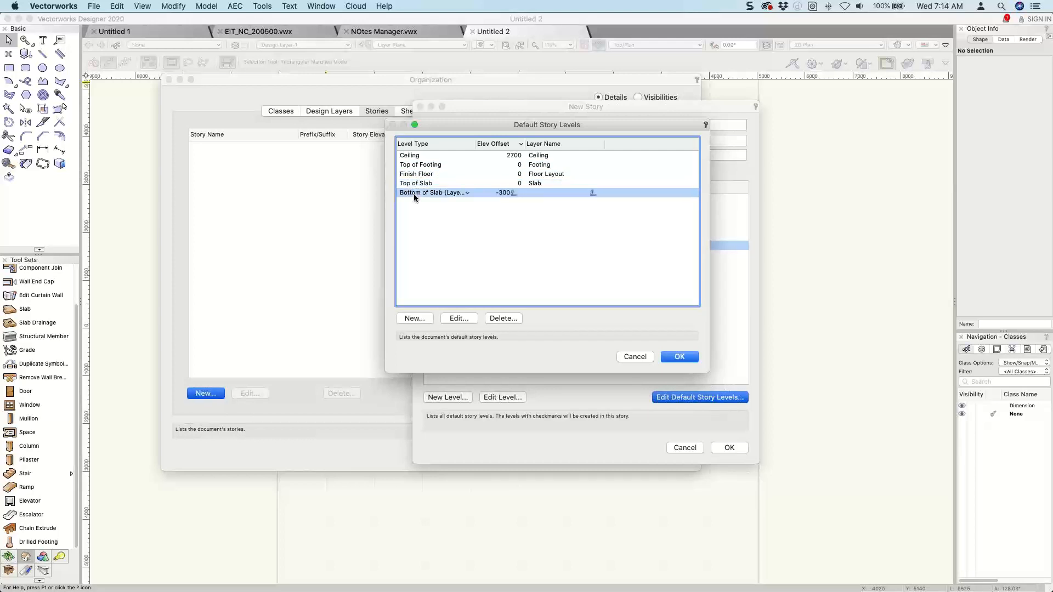
click(503, 319)
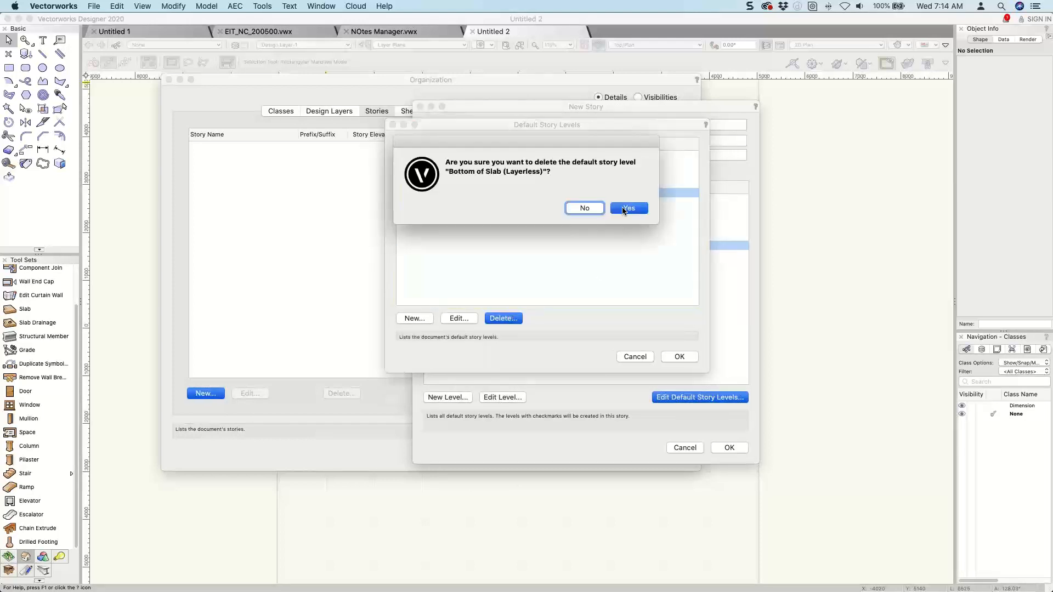
click(624, 207)
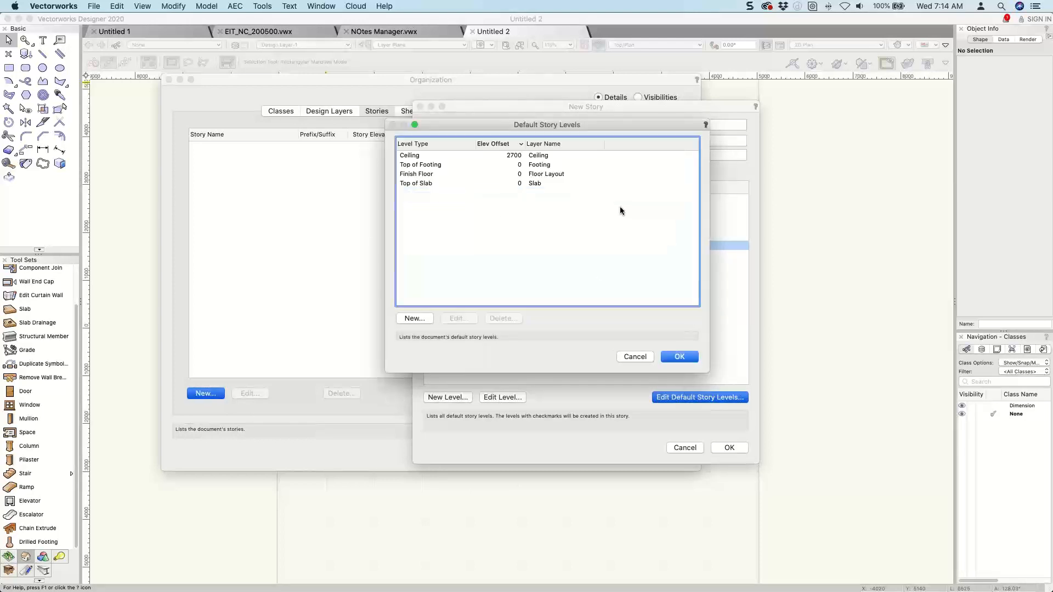
Start a new default story level and create a level type named "Bottom of Footing" for it.
click(414, 318)
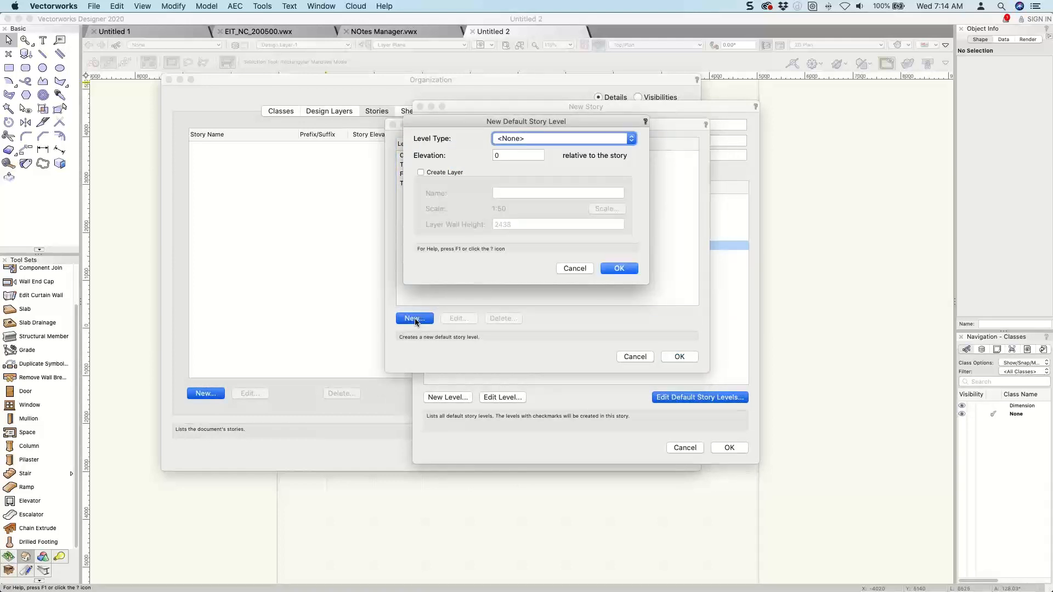
click(539, 139)
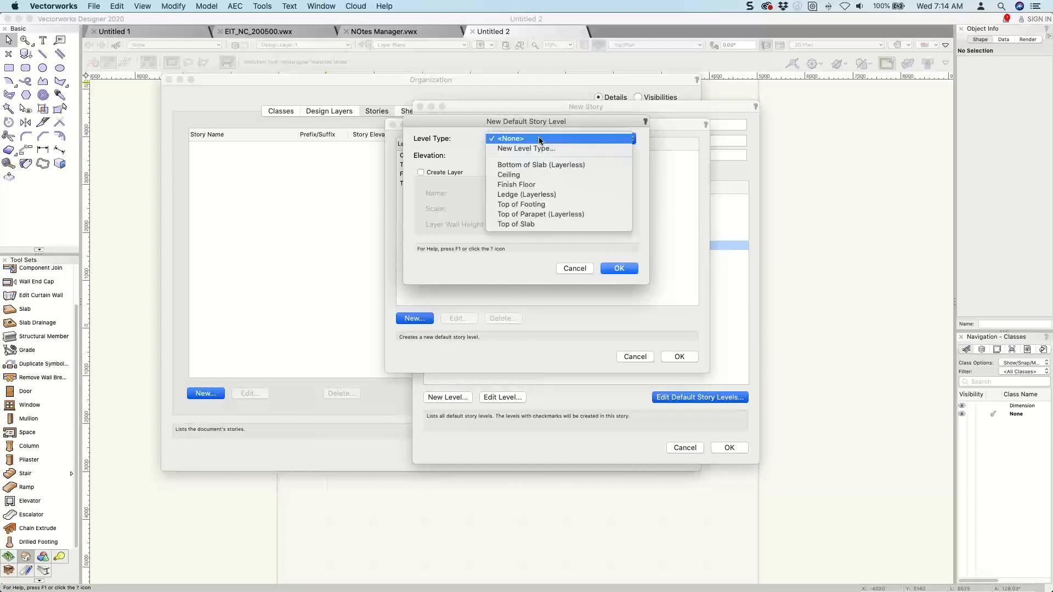
click(524, 148)
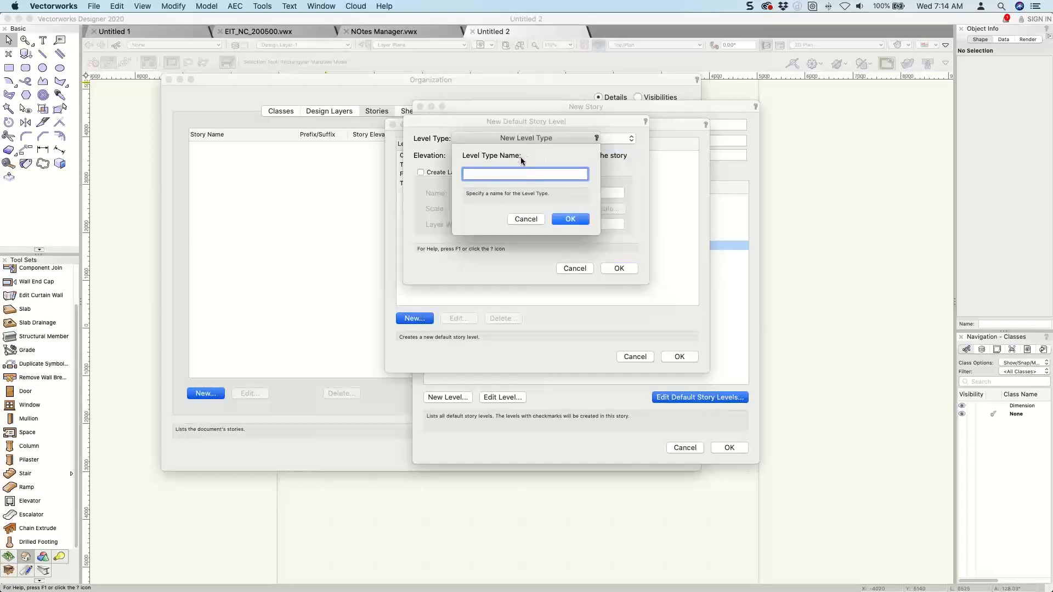
text(Boot)
key(BackSpace)
key(BackSpace)
text(ttom of Fottingting)
key(Return)
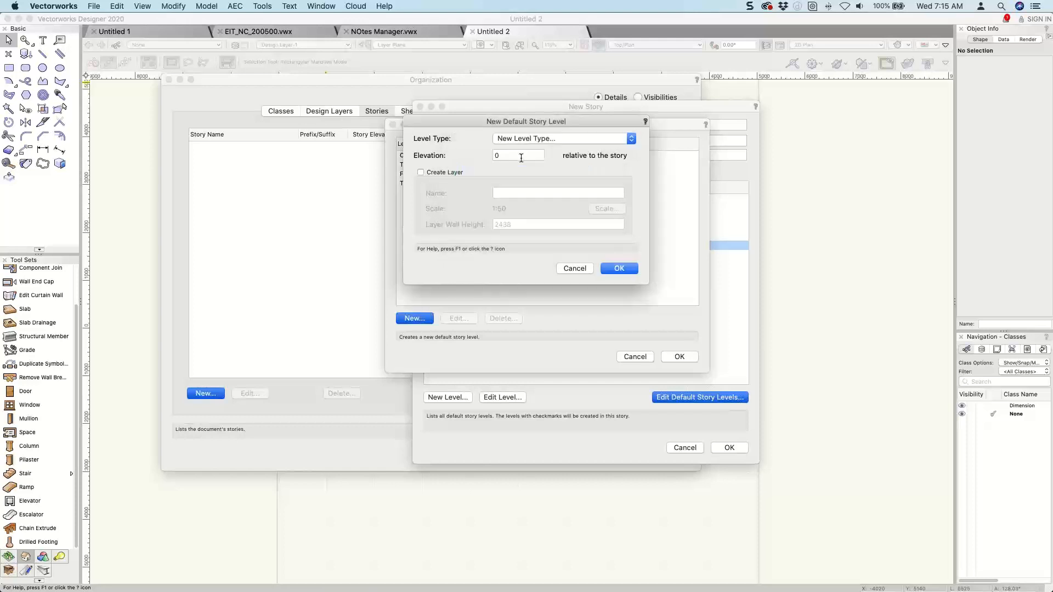
Set the Bottom of Footing level's elevation to -900 relative to the story and add it without creating a layer.
key(Tab)
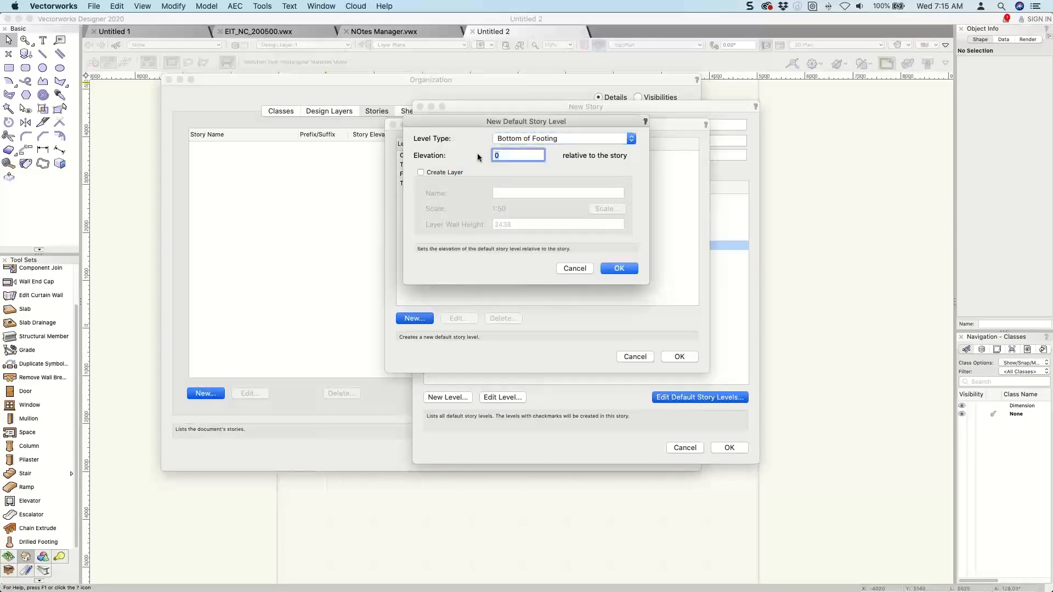
text(-900)
click(428, 173)
click(429, 173)
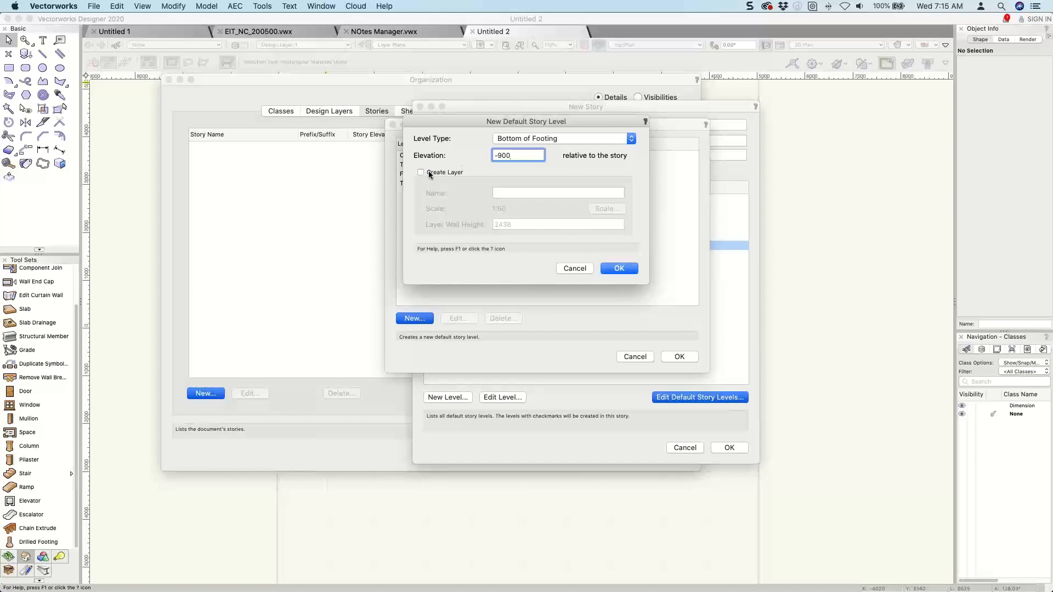
click(617, 268)
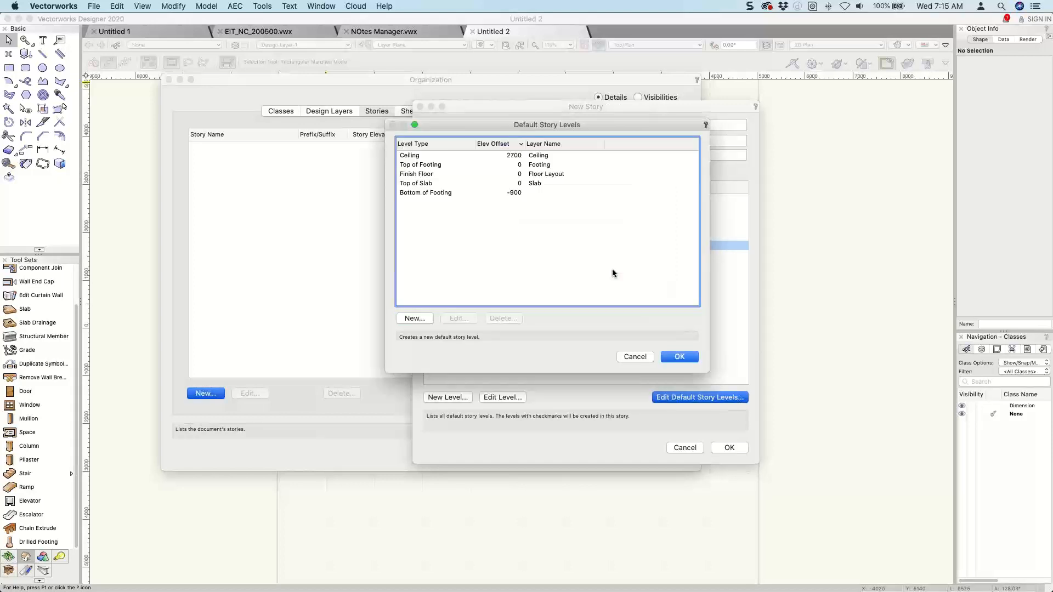
Add a new default story level of type Top of Footing at elevation -600, without creating a layer.
click(419, 319)
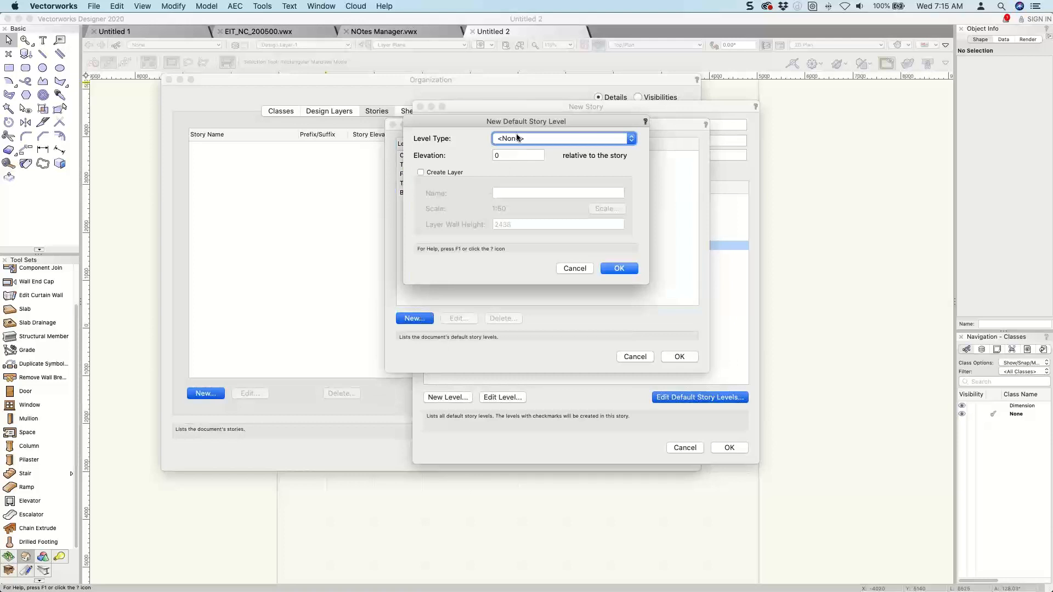
click(518, 138)
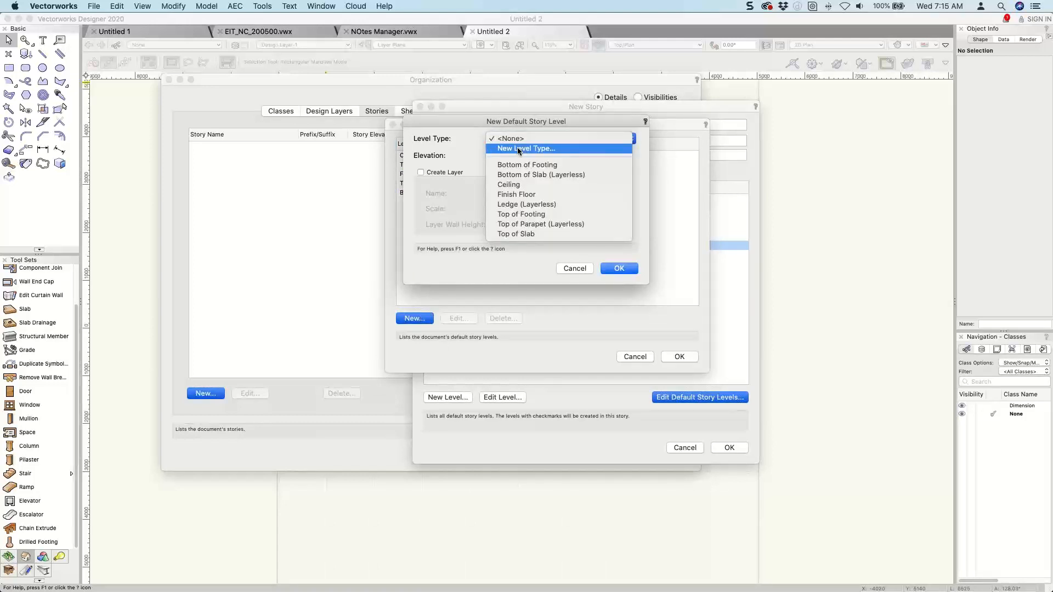
click(523, 214)
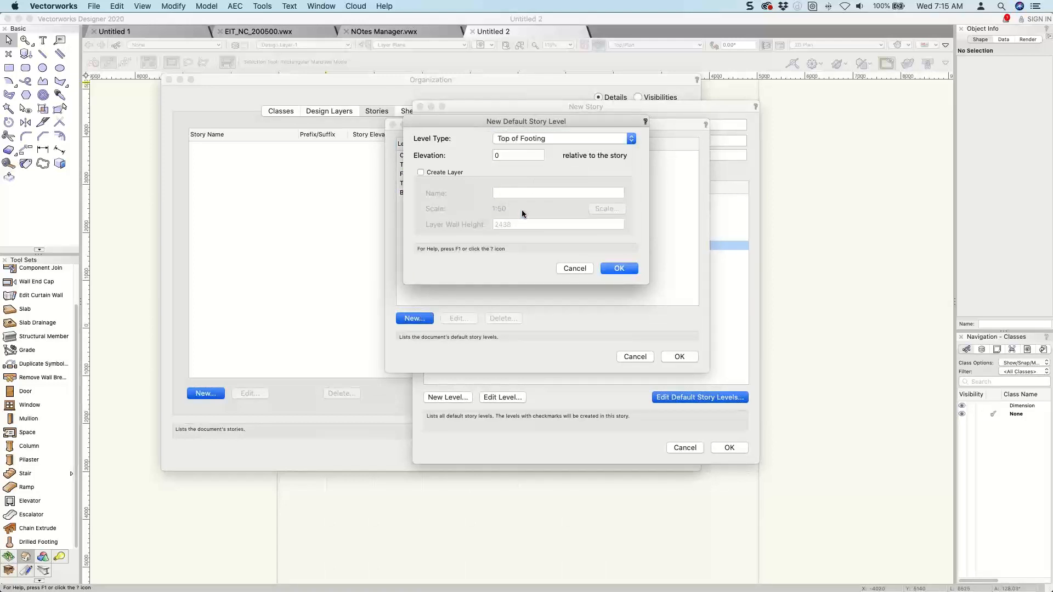
click(509, 157)
text(-600)
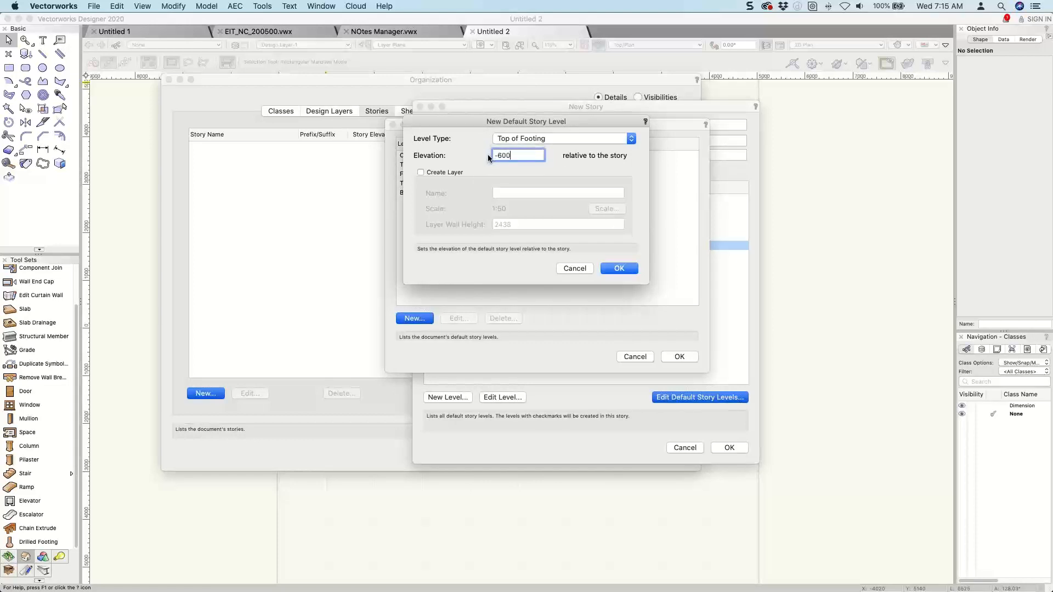
key(Return)
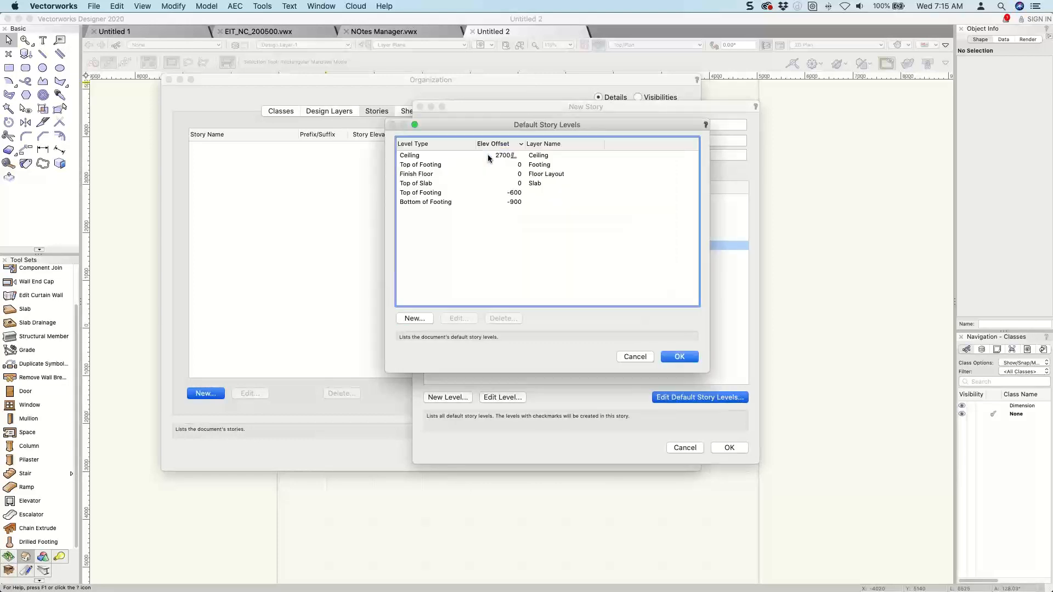
Add a default story level with a new level type named "Window Head" at elevation 2100, without creating a layer.
click(408, 202)
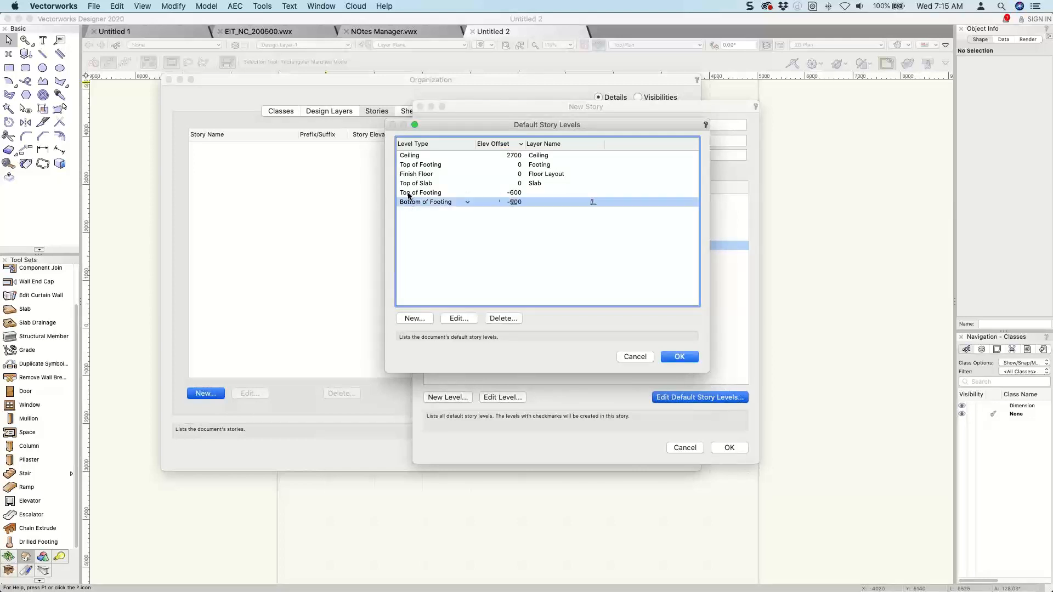
click(408, 193)
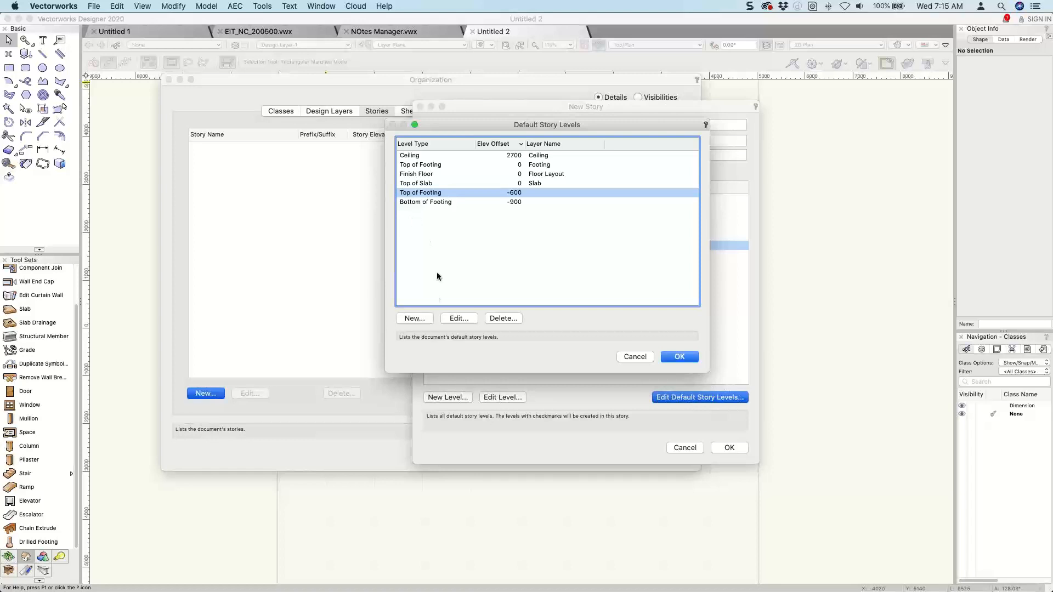
click(415, 318)
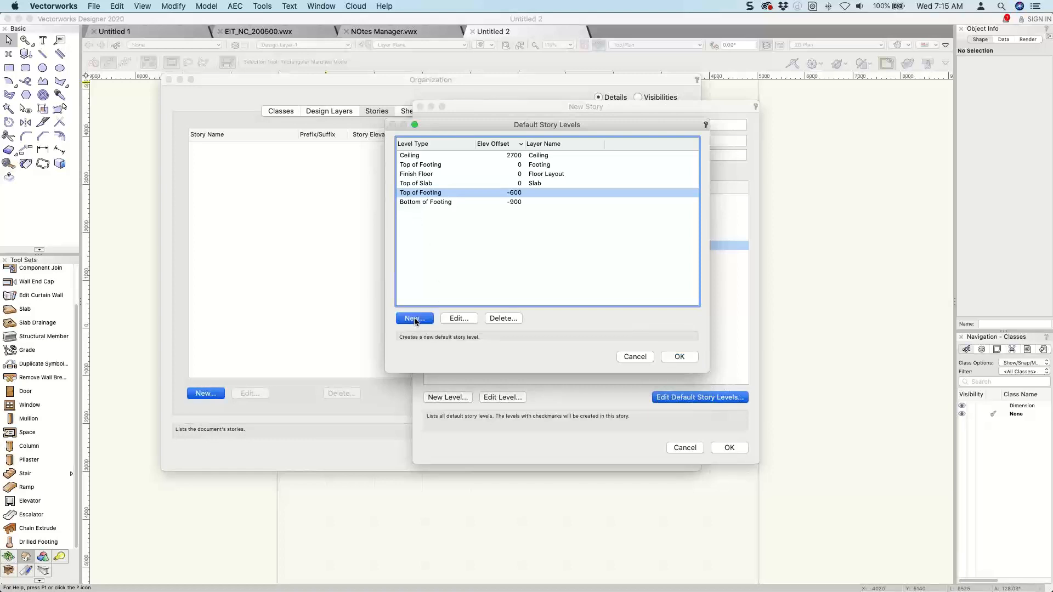
click(540, 139)
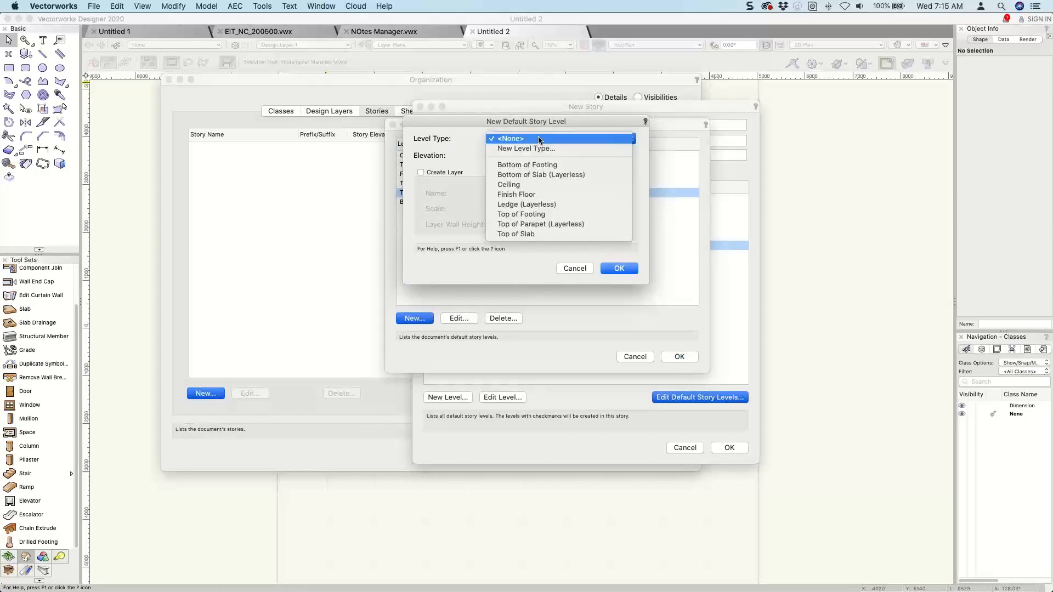
click(536, 147)
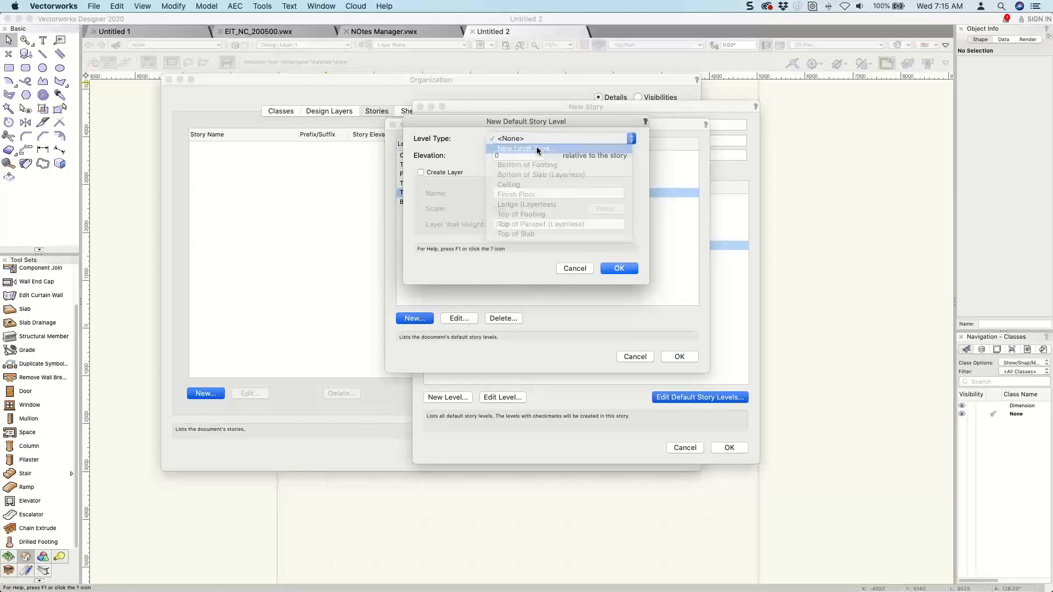
text(Win)
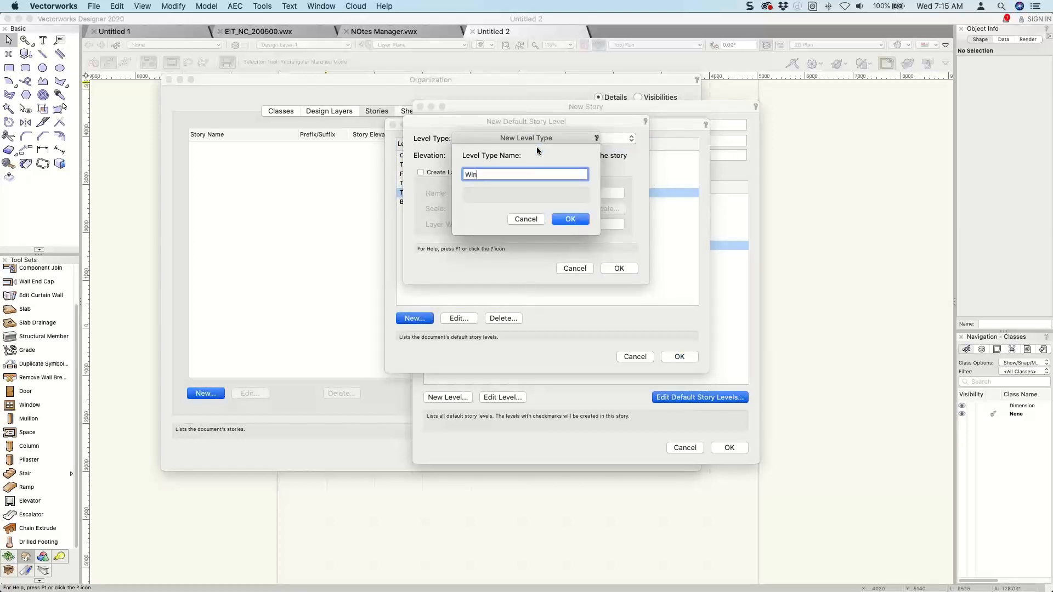
text(dow Head)
key(Return)
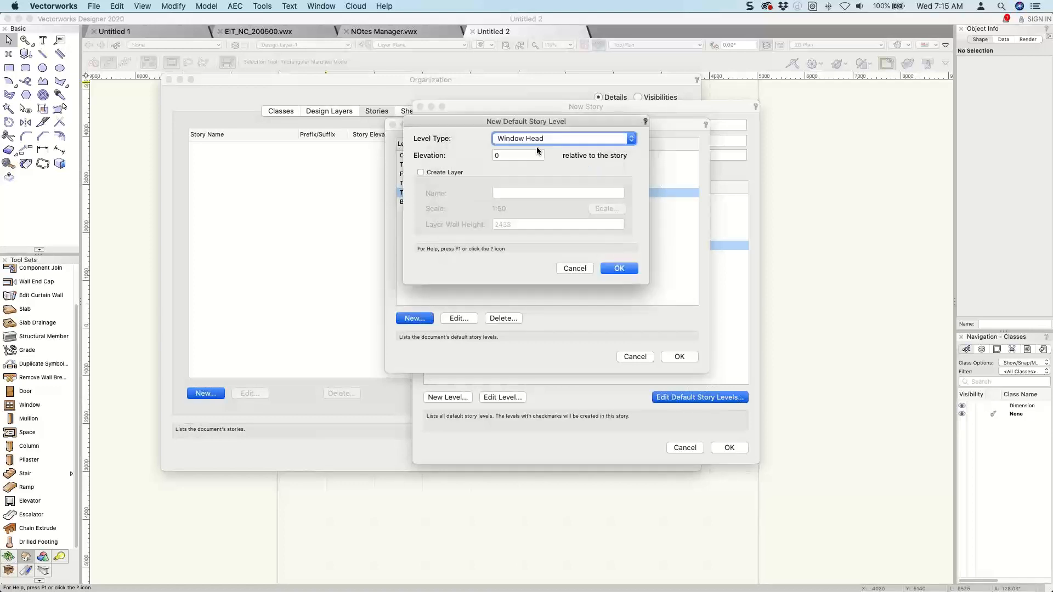
drag(505, 154, 490, 154)
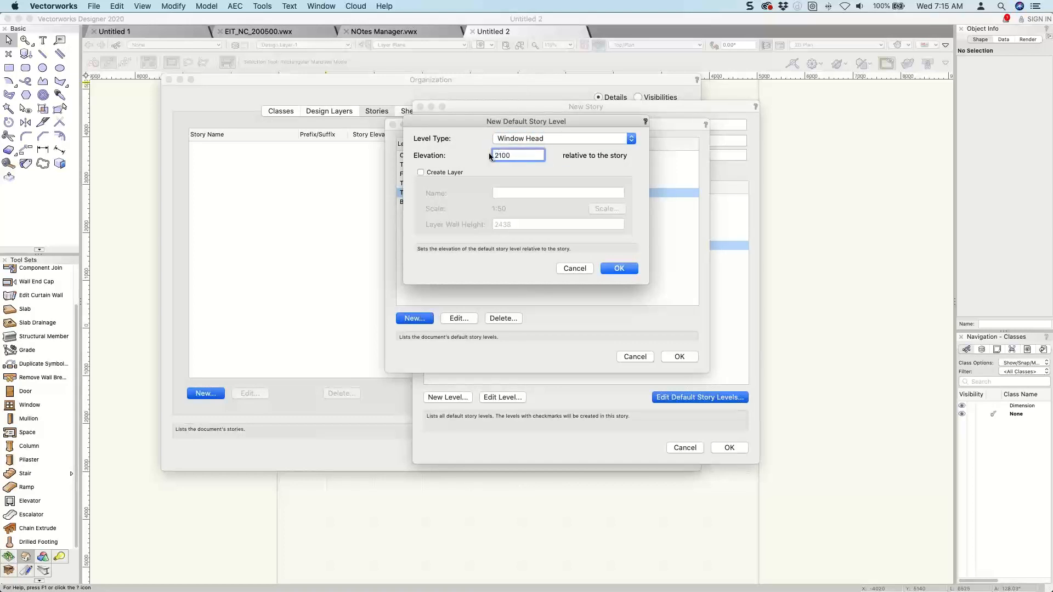
key(Return)
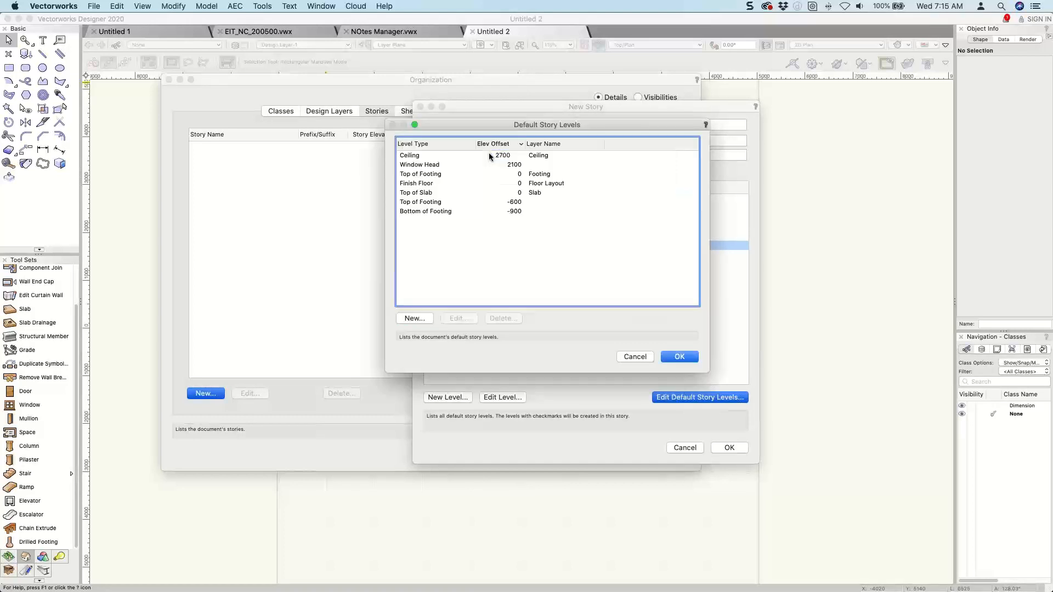
Add a default story level with a new level type named "Light Switch" at elevation 3' (914), without creating a layer.
click(414, 317)
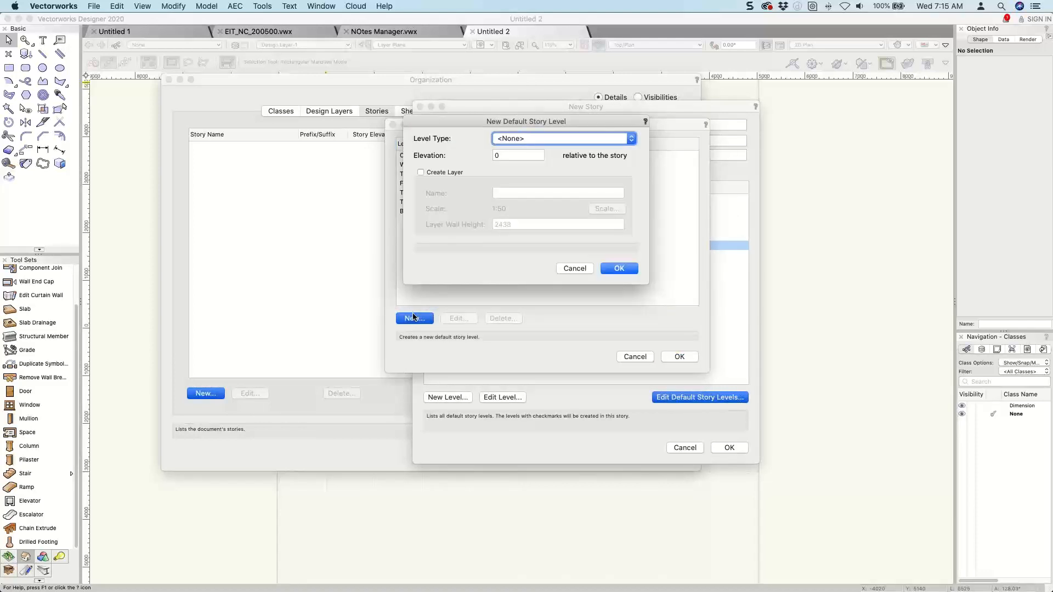
click(550, 140)
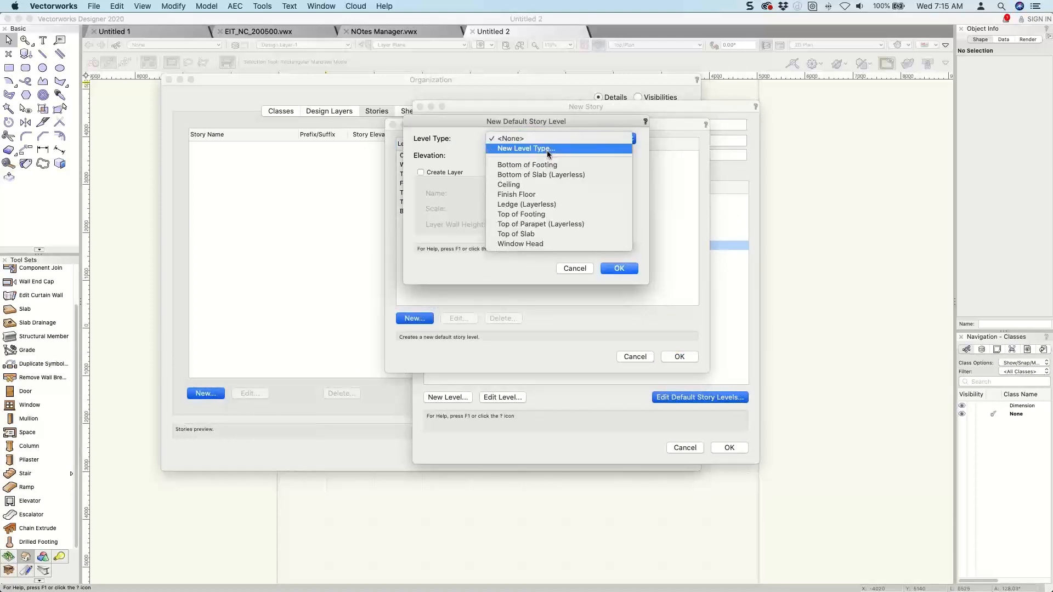
click(548, 149)
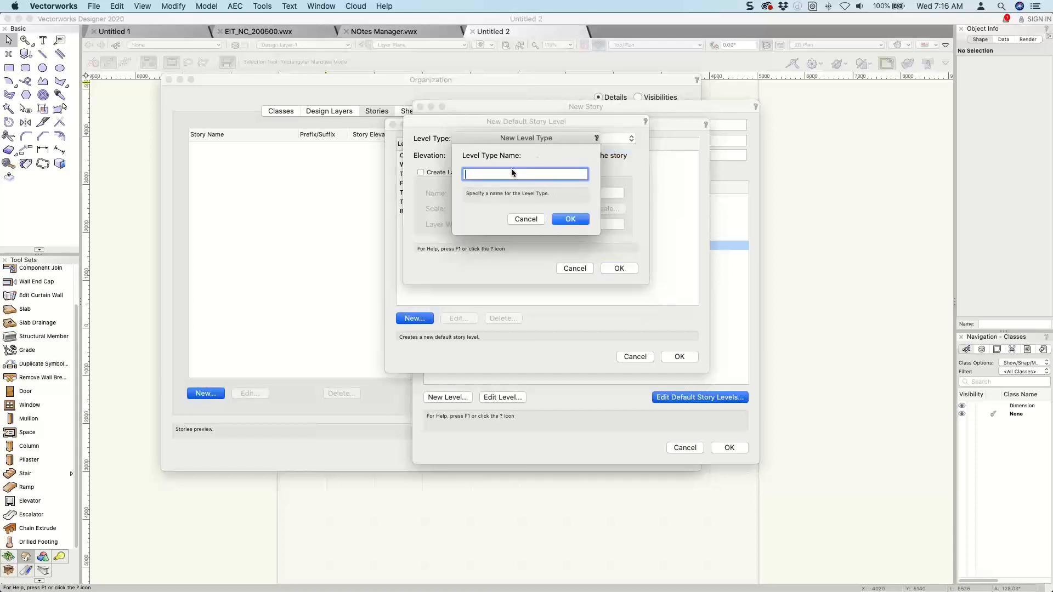
text(Light Switch)
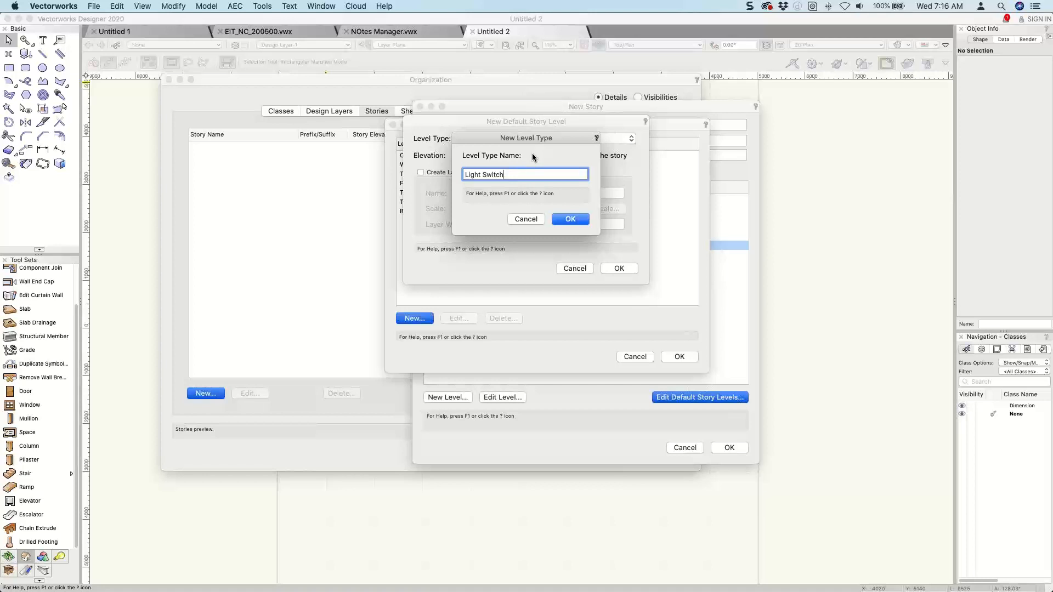
key(Return)
key(Tab)
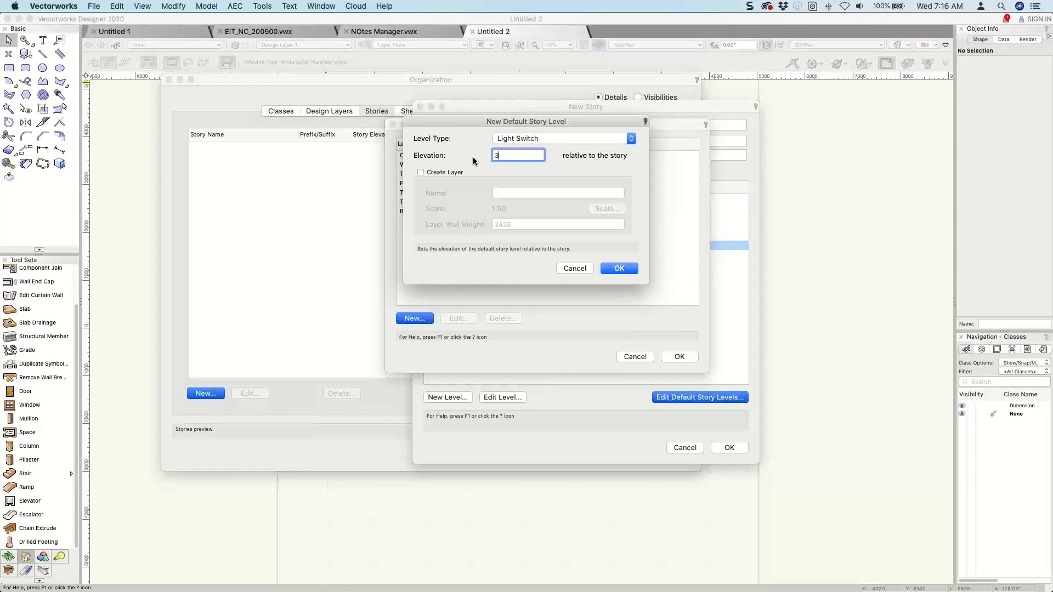
key(Return)
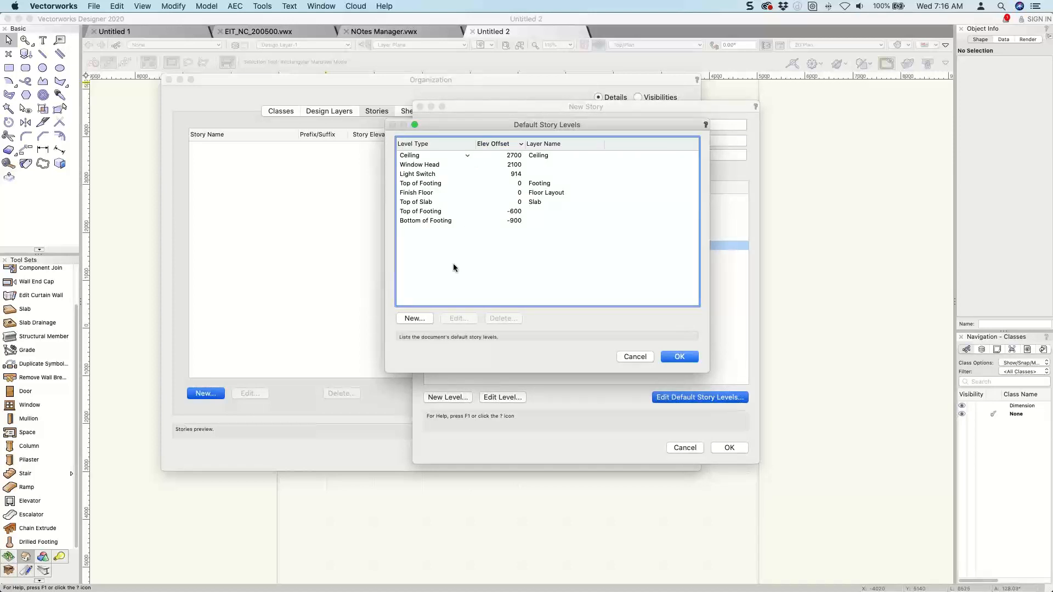
Add a default story level with a new level type named "Top of Cladding" at elevation 4' (1219), without creating a layer.
click(419, 317)
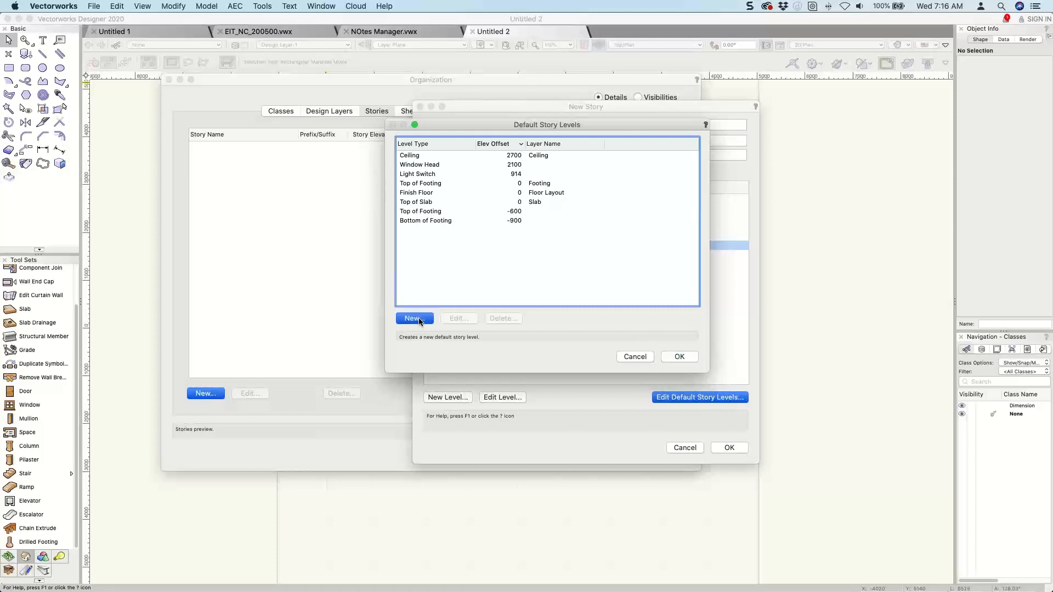
click(539, 138)
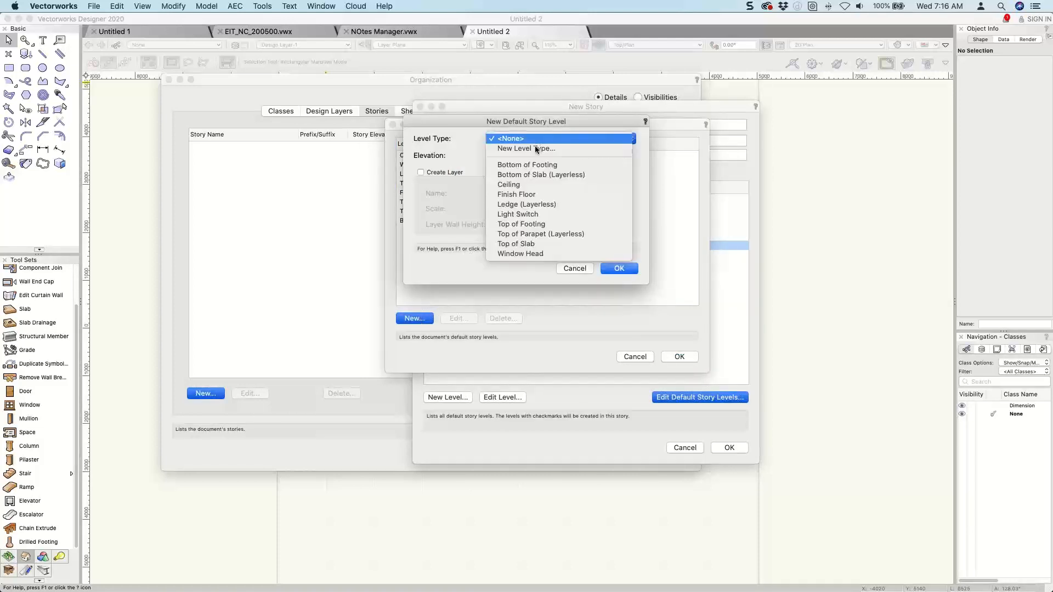
click(536, 150)
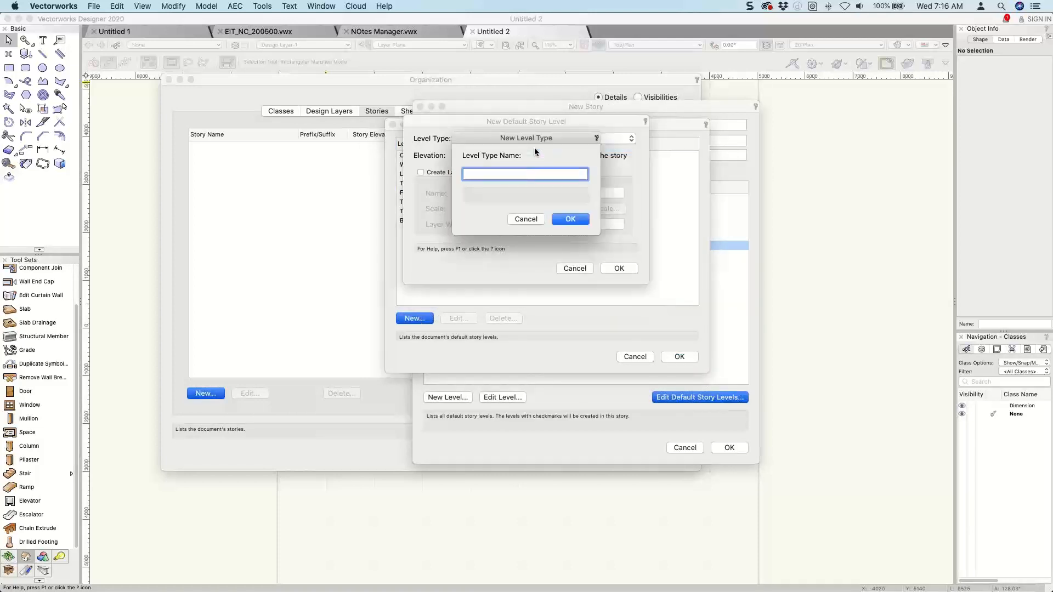
text(Top of Clad)
key(Return)
click(509, 157)
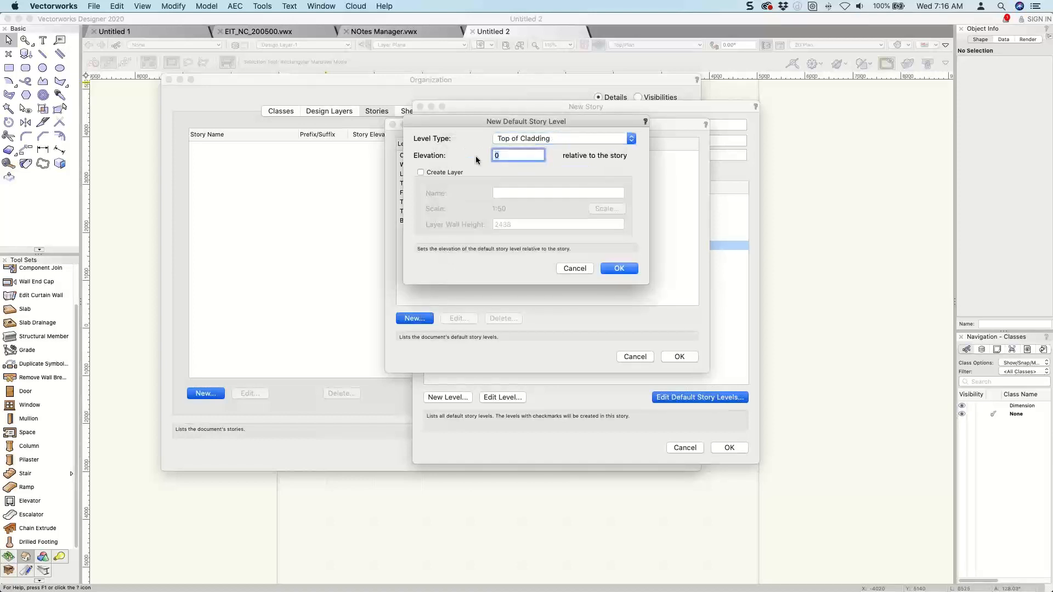
text(4)
key(Return)
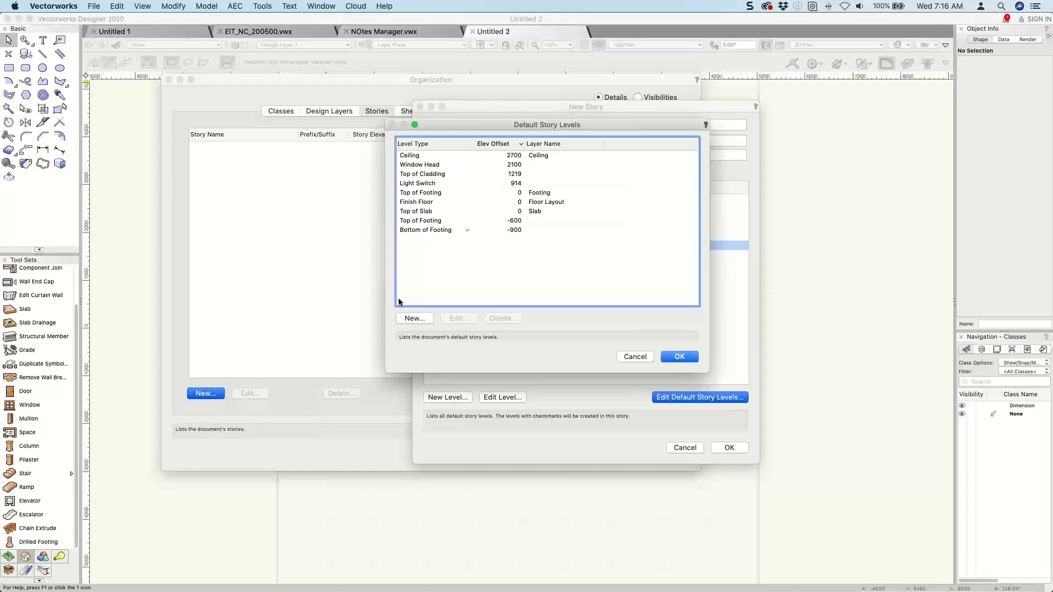
Add a default story level with a new level type named "Bottom of Cladding" at elevation -4", without creating a layer.
click(413, 319)
click(503, 157)
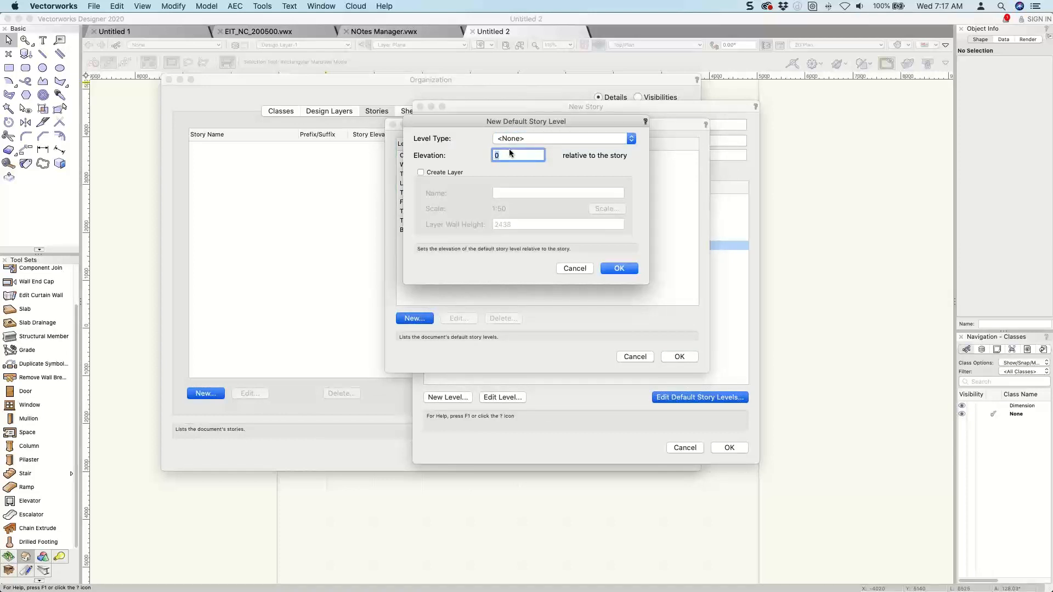
text(-4)
click(526, 139)
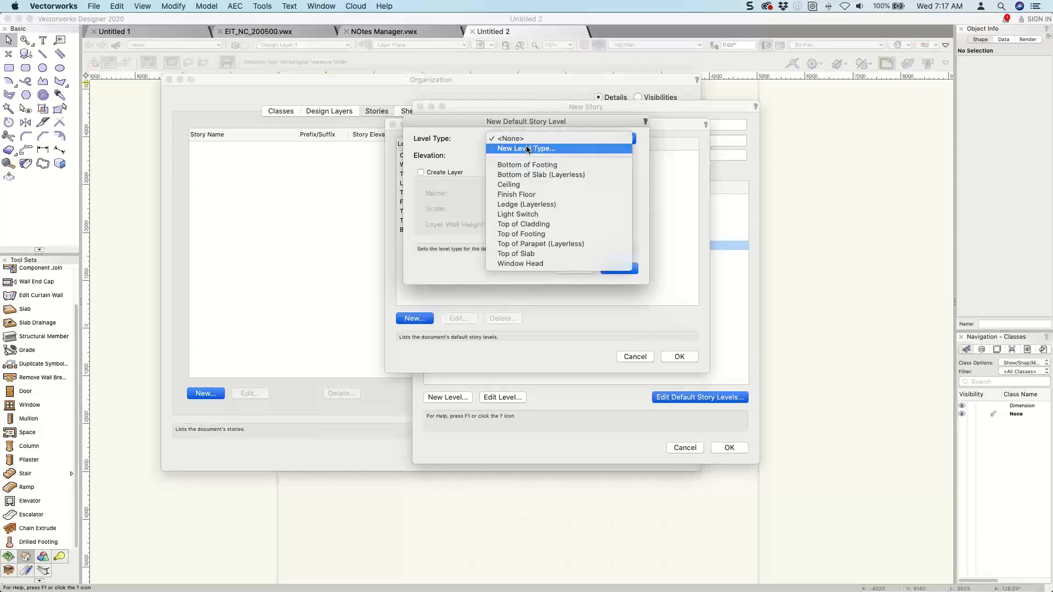
click(528, 148)
text(bottom of Cladding)
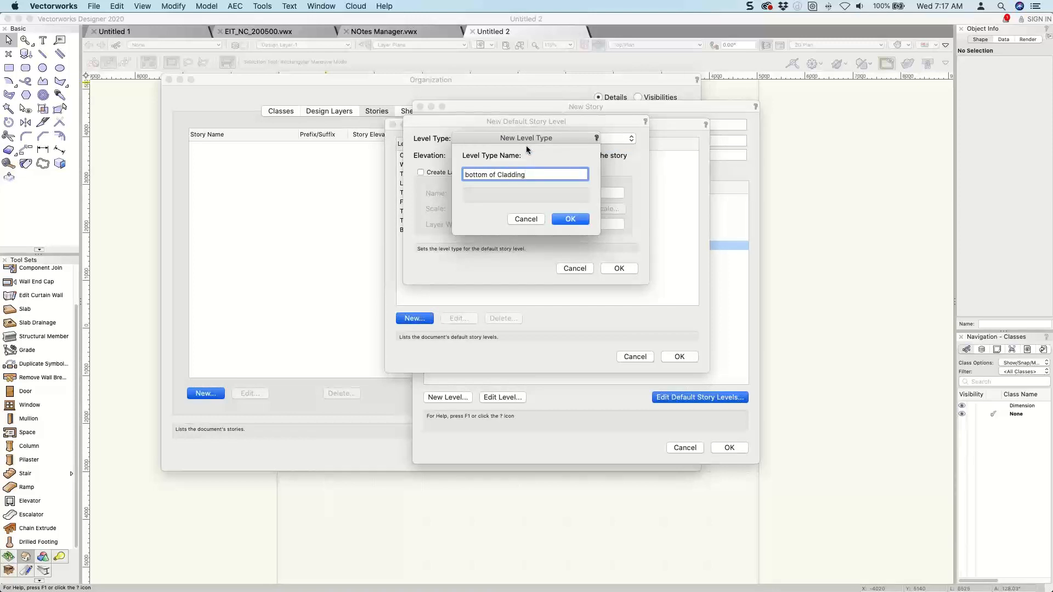
key(alt+shift+Right)
text(Bottom)
key(Return)
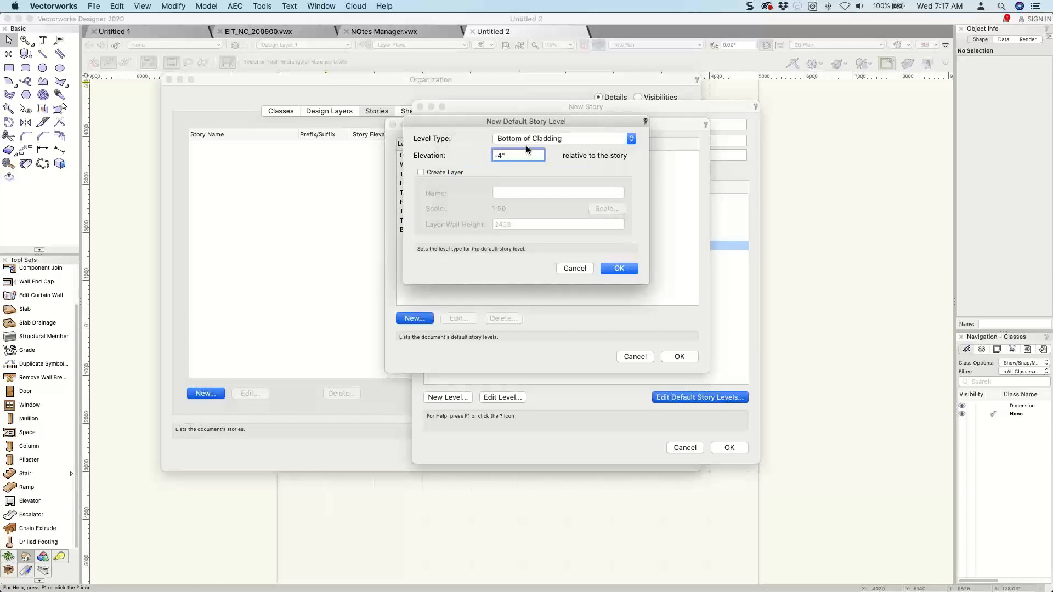
key(Return)
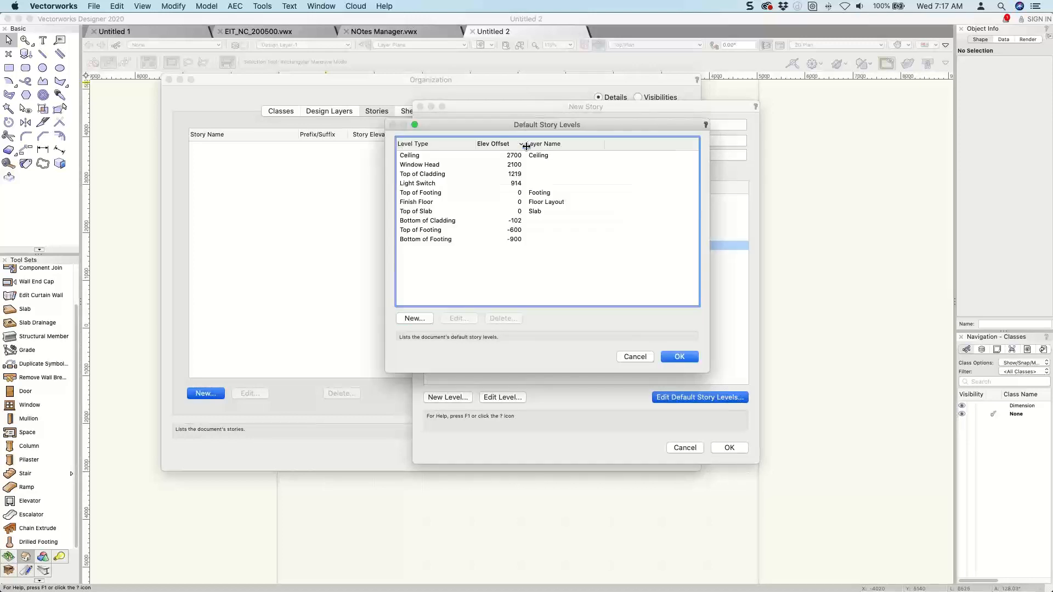
Accept the default story levels, create Story-1 with them and close the organization settings.
key(Return)
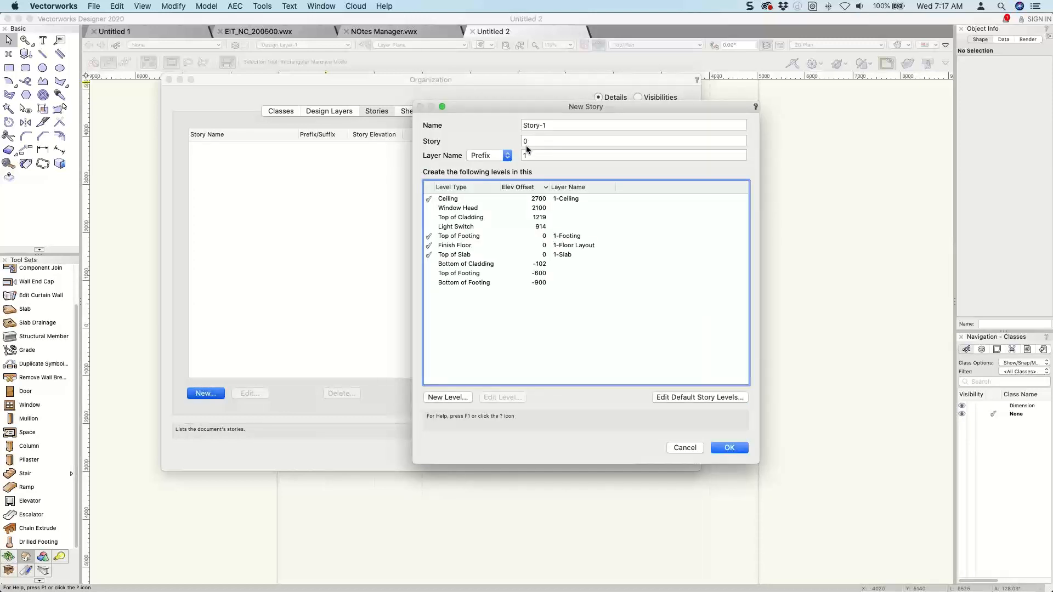
key(Return)
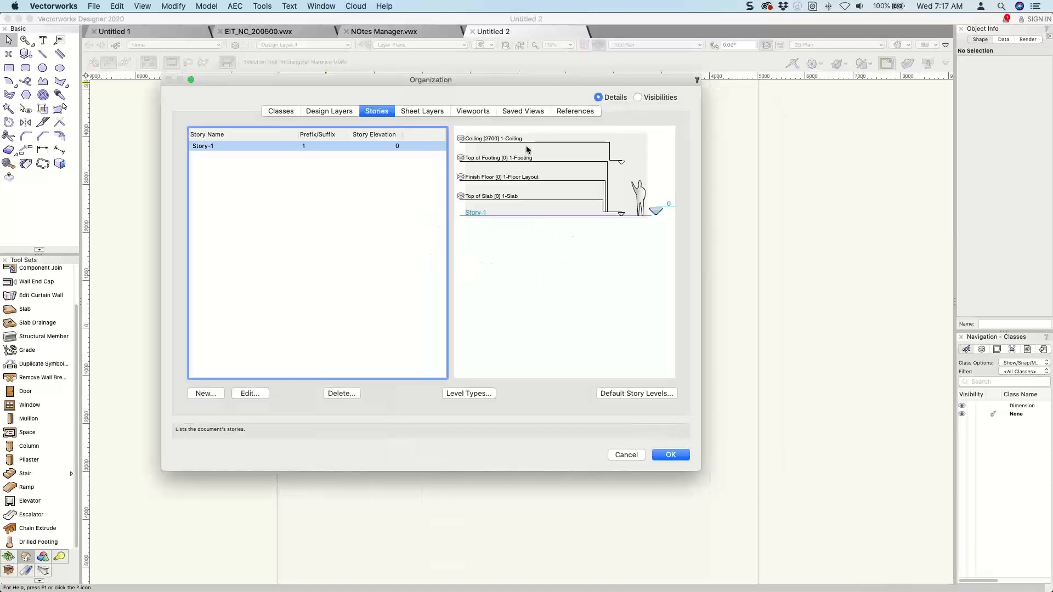
key(Return)
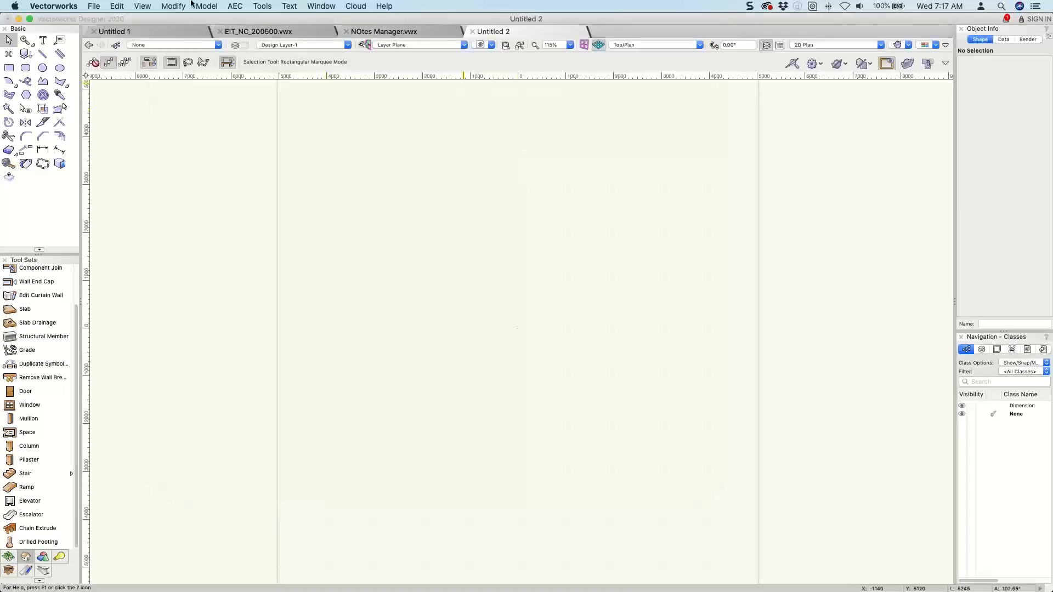
click(93, 6)
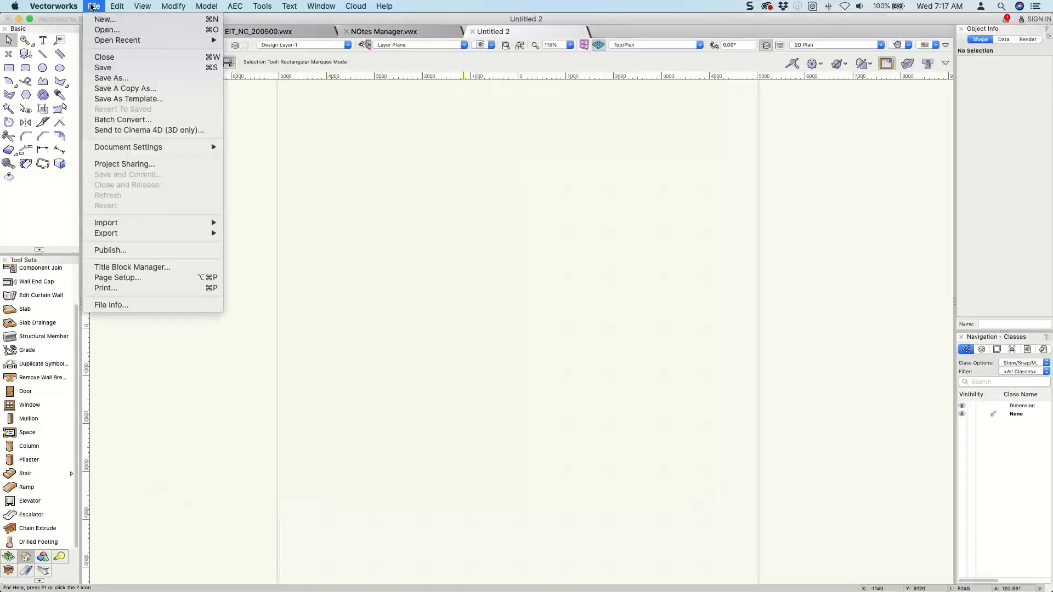
click(109, 102)
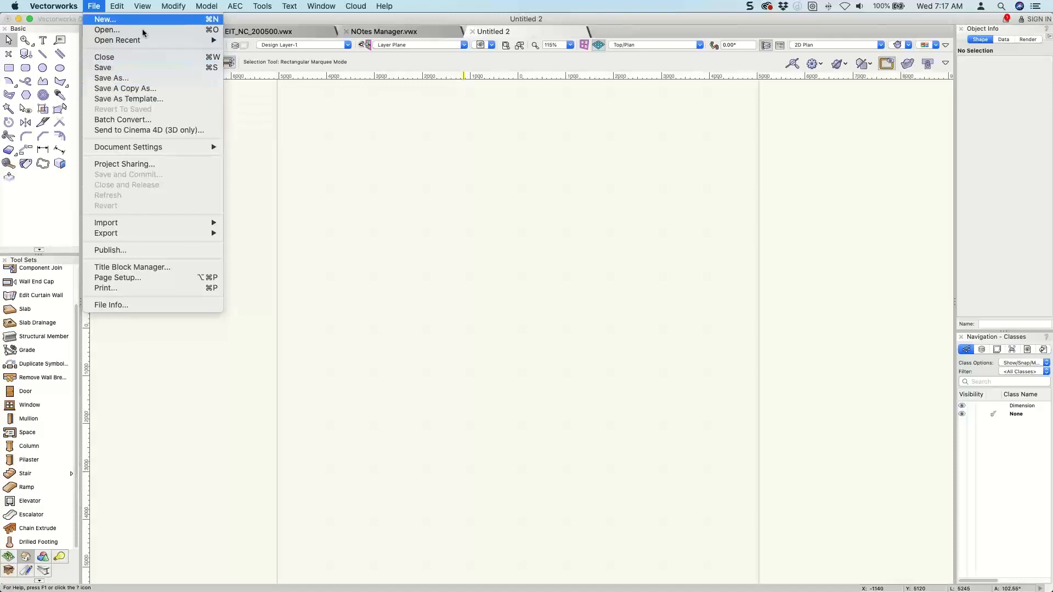
click(329, 114)
Edit Story-1 to include the Bottom of Footing, Bottom of Cladding and -600 Top of Footing levels, excluding the Top of Footing level at 0.
click(234, 44)
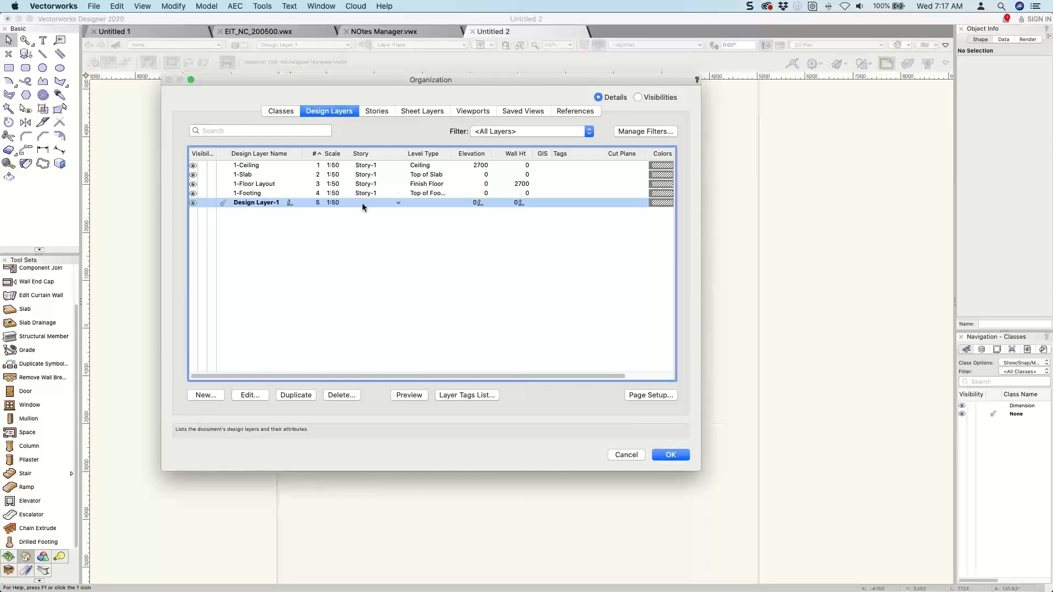
click(376, 111)
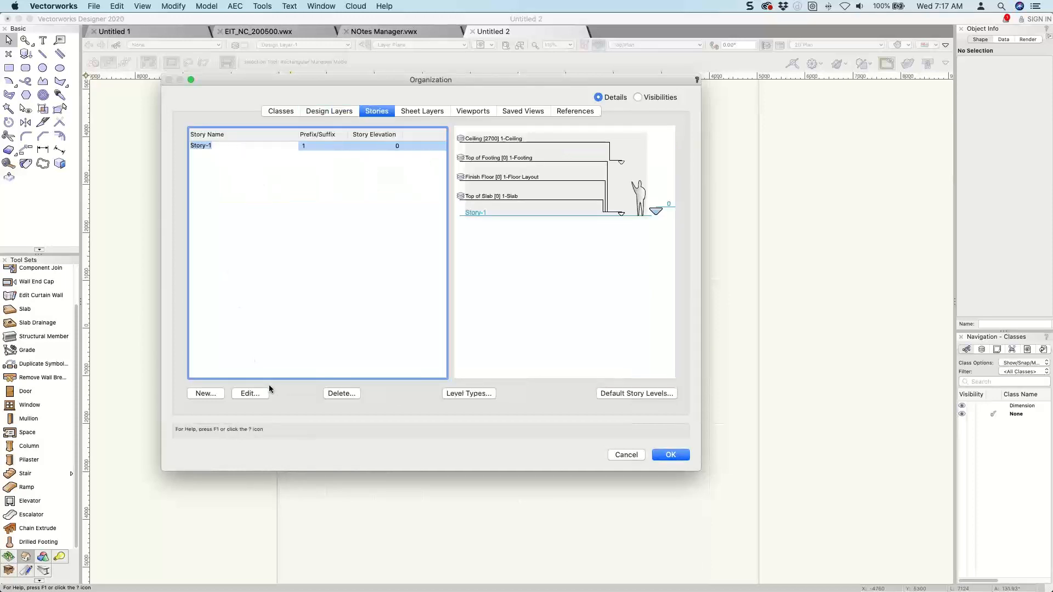
click(250, 392)
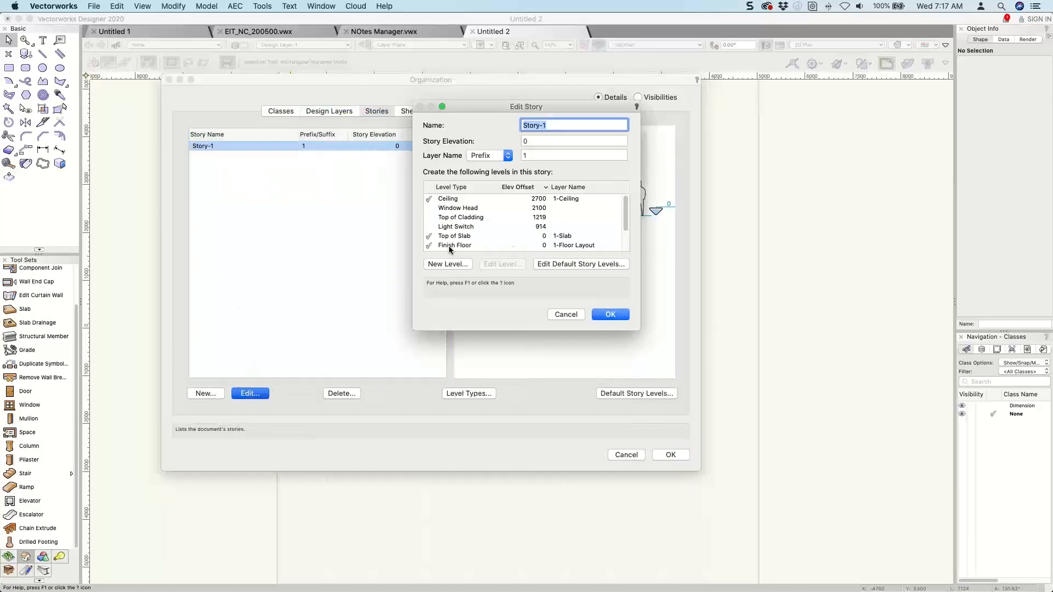
drag(640, 362, 723, 493)
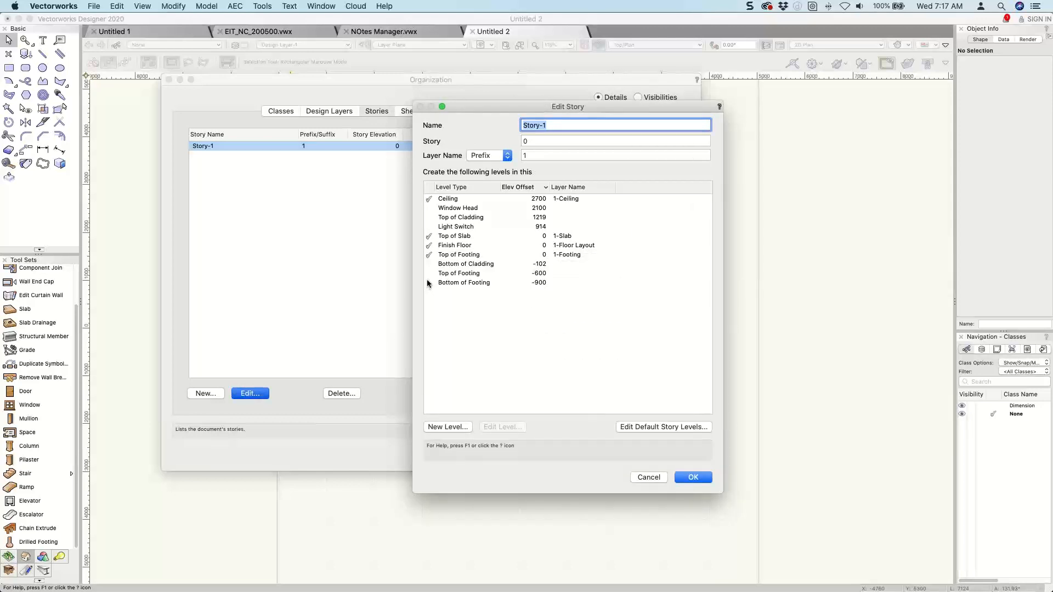
click(428, 283)
click(428, 274)
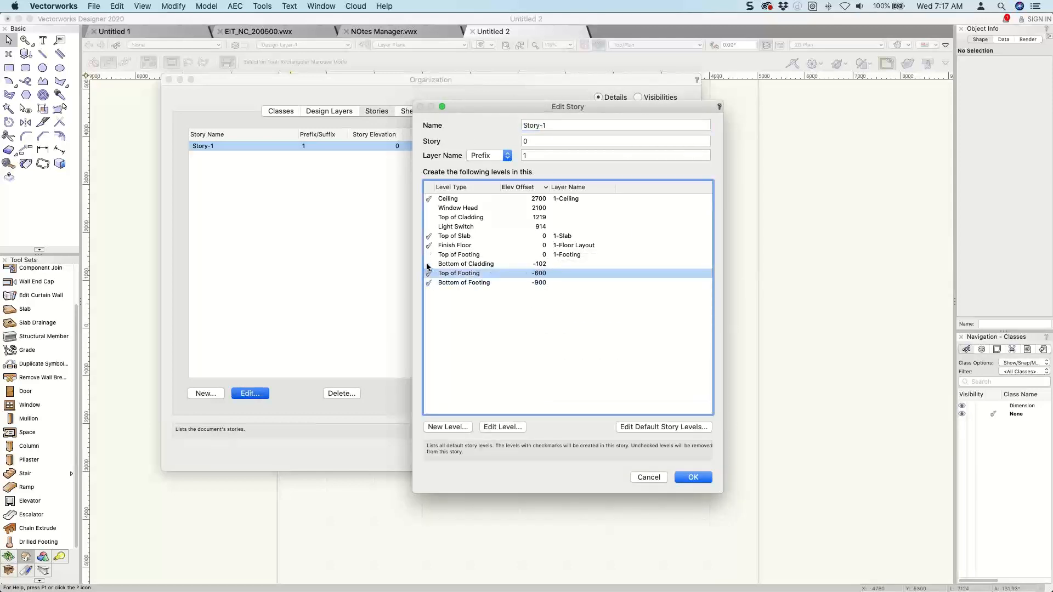
click(429, 265)
click(429, 255)
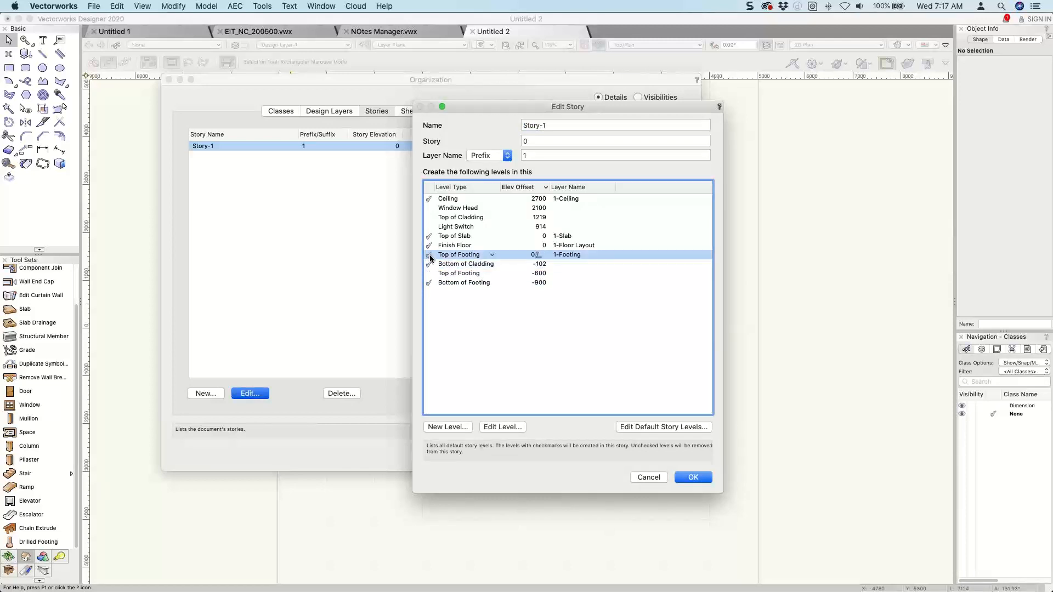
click(429, 254)
click(431, 273)
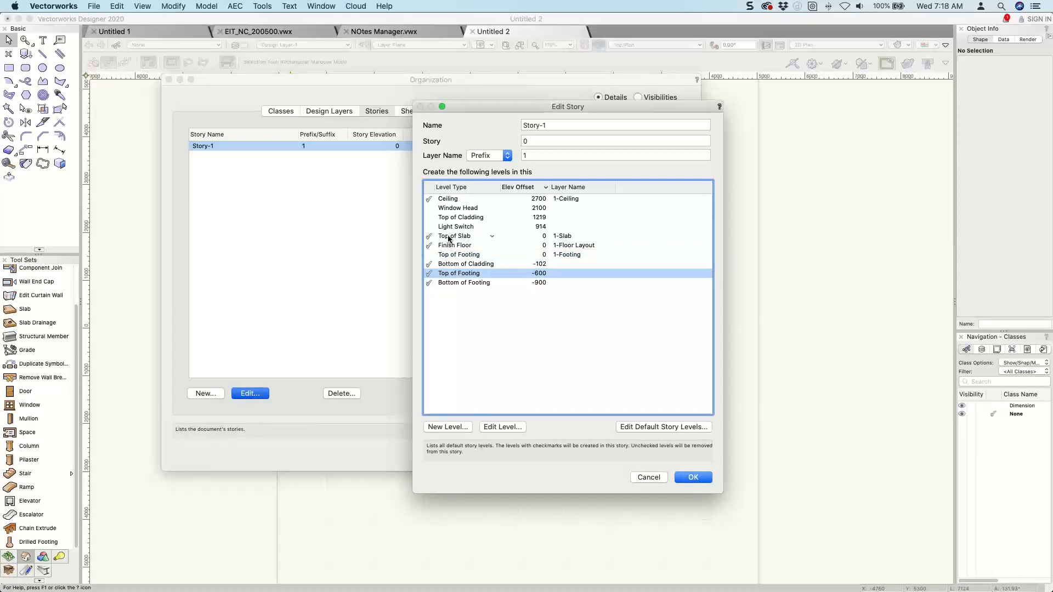
Exclude the Top of Slab level from Story-1 and include the Light Switch, Top of Cladding and Window Head levels.
click(432, 237)
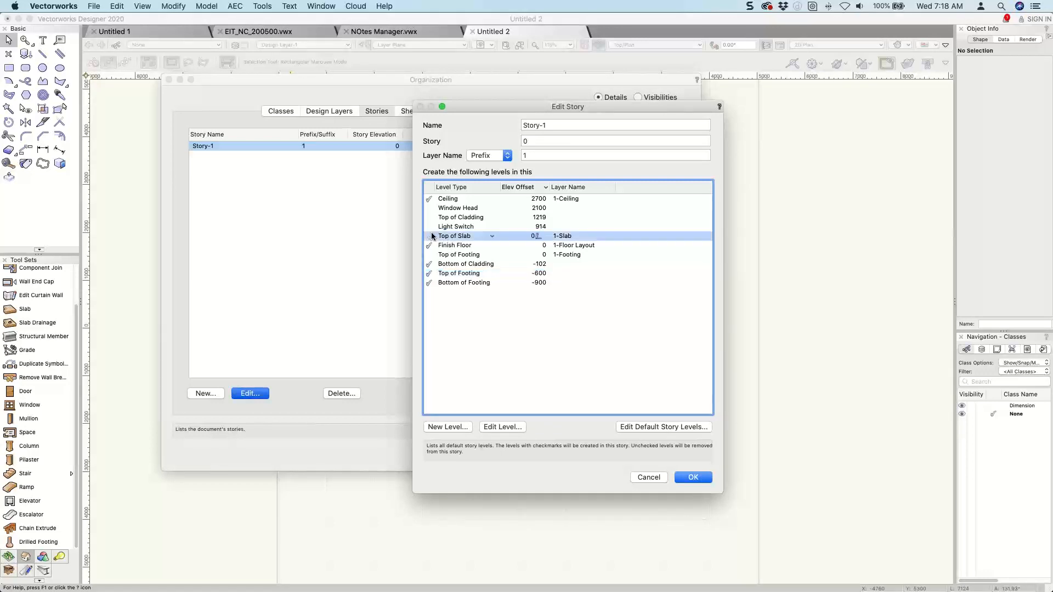
click(432, 228)
click(432, 227)
click(431, 217)
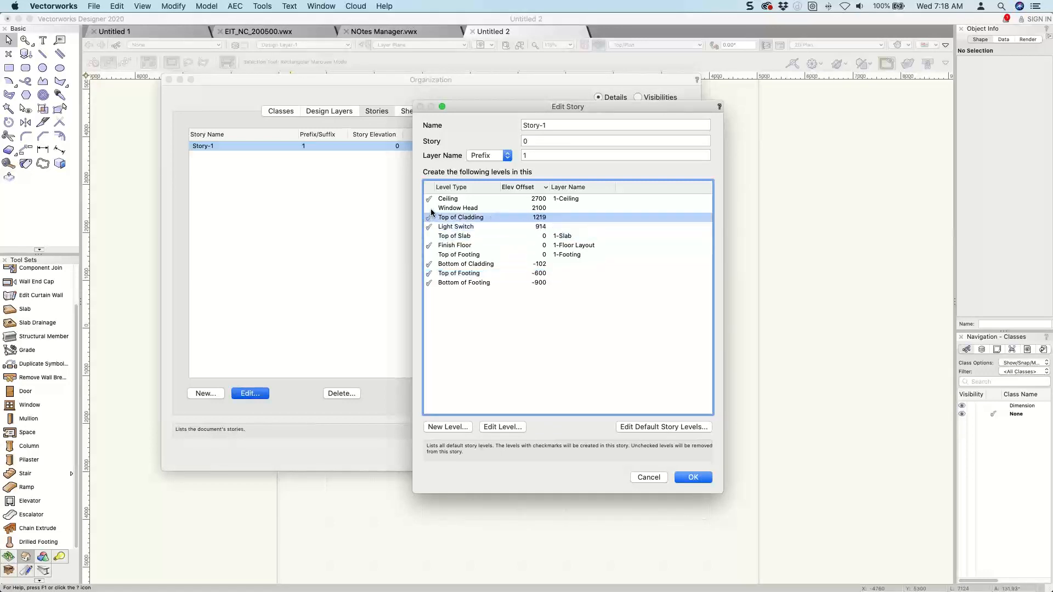
click(431, 208)
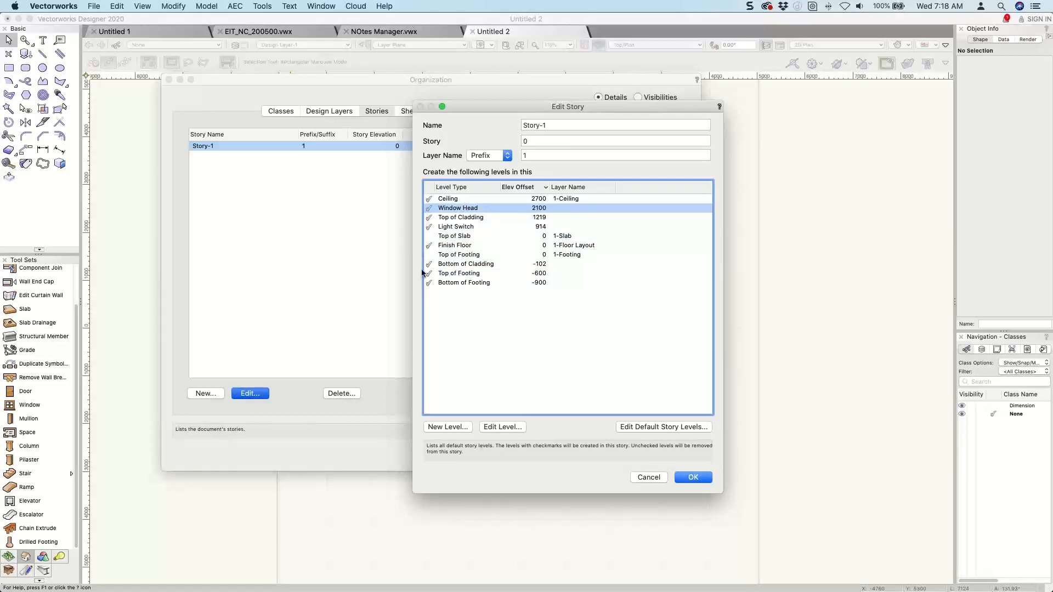
click(429, 236)
Accept the Story-1 edits, deleting the layers of the excluded levels from the document, and close the organization settings.
click(692, 478)
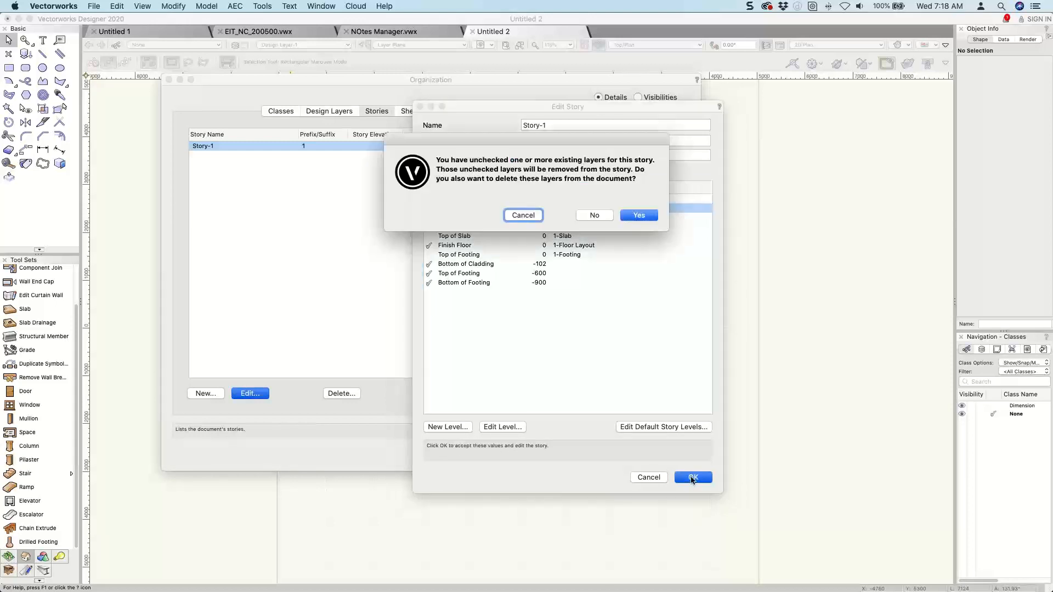
click(640, 215)
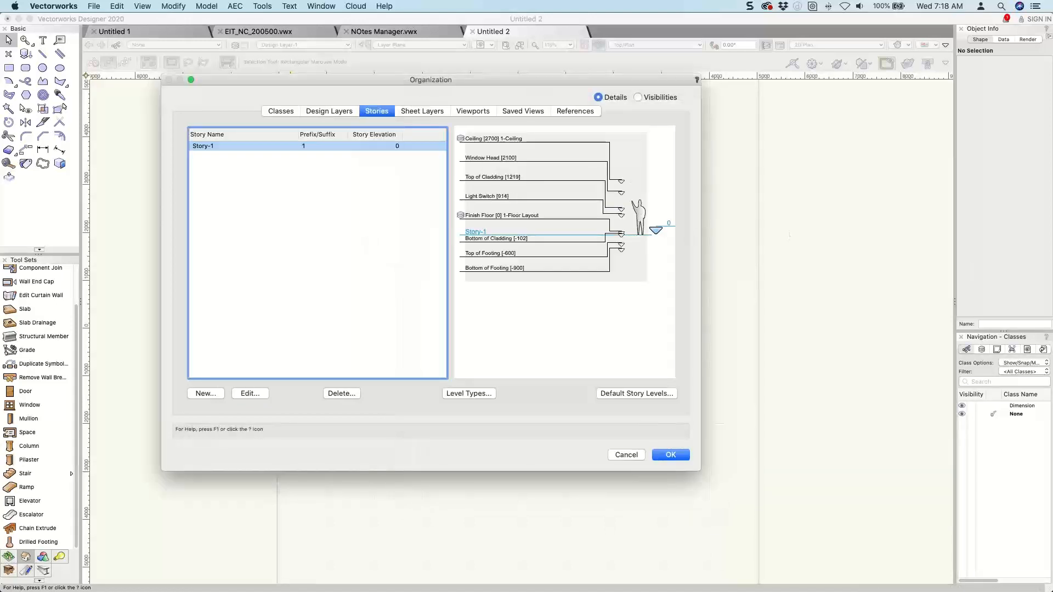
click(671, 455)
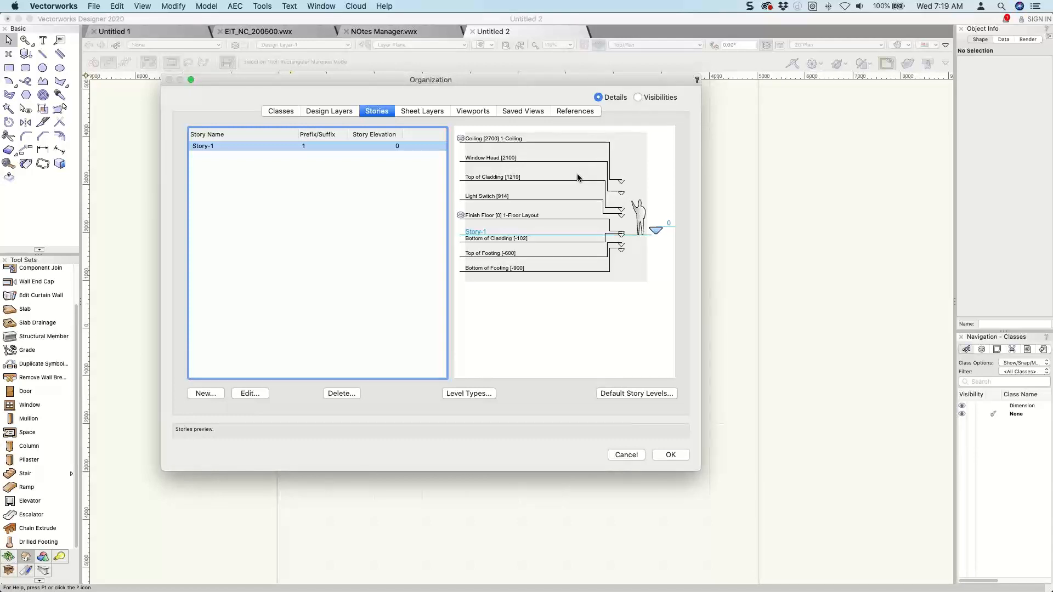
click(673, 456)
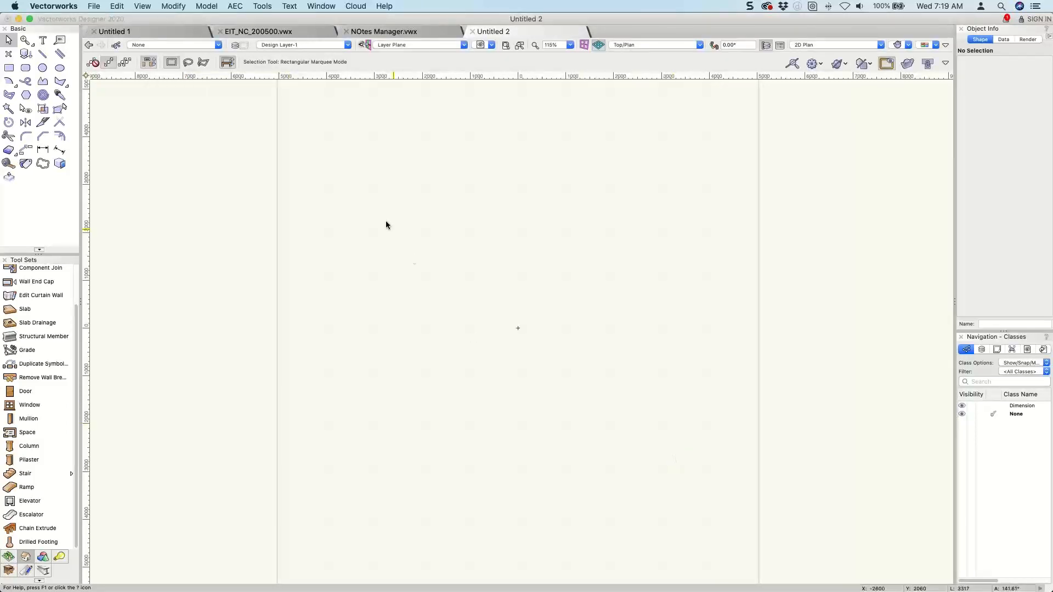
Make 1-Floor Layout the active design layer.
click(314, 45)
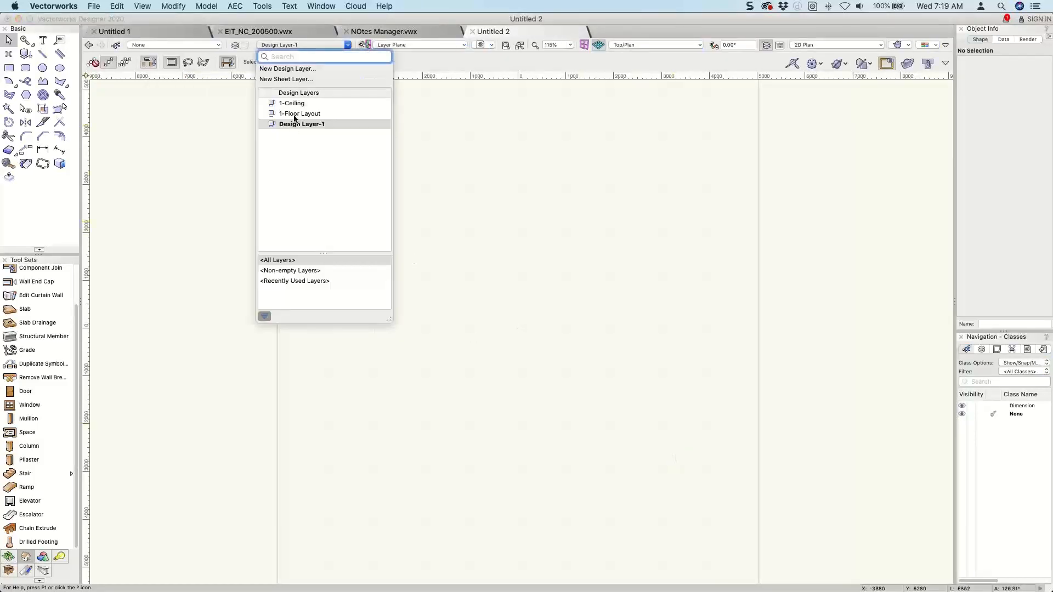
click(298, 115)
click(297, 115)
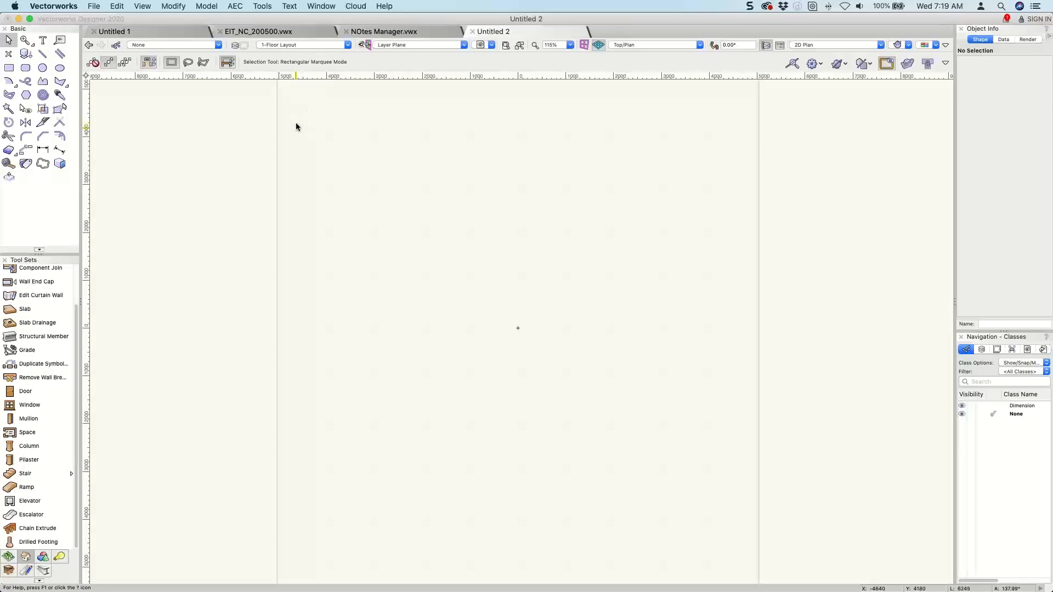
Set the top bound in the Wall tool's insertion preferences to Top of Footing in the same story.
scroll(16, 318, up, 3)
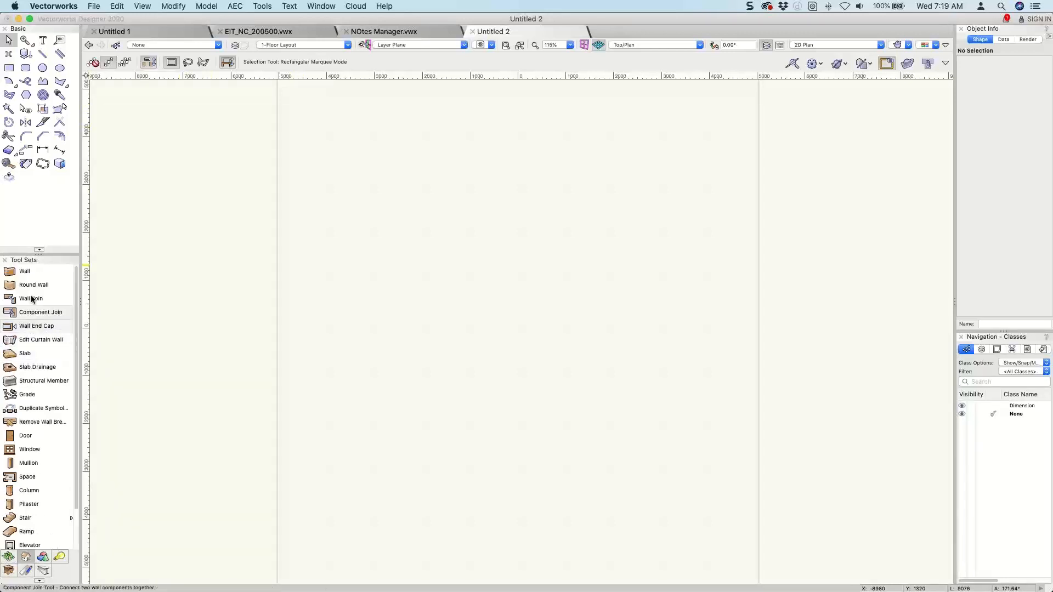
click(28, 269)
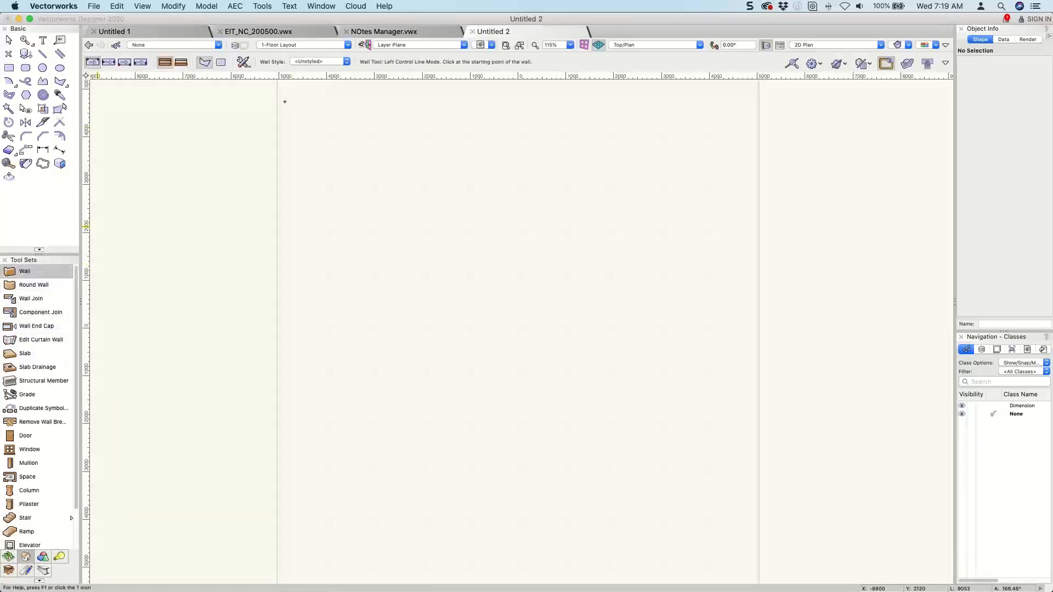
click(246, 65)
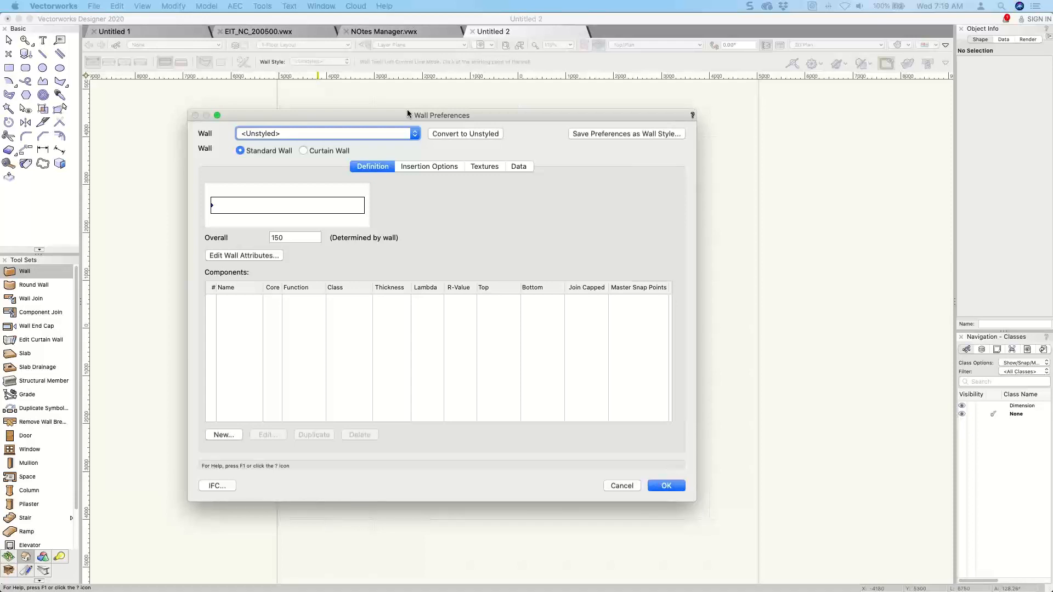
click(428, 167)
click(389, 194)
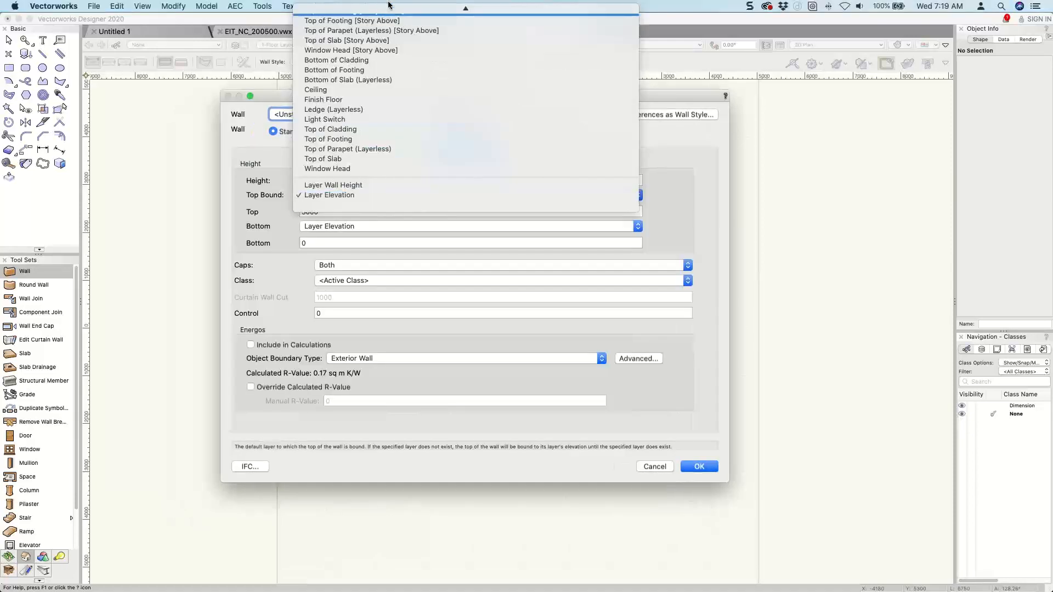
mouse_move(389, 5)
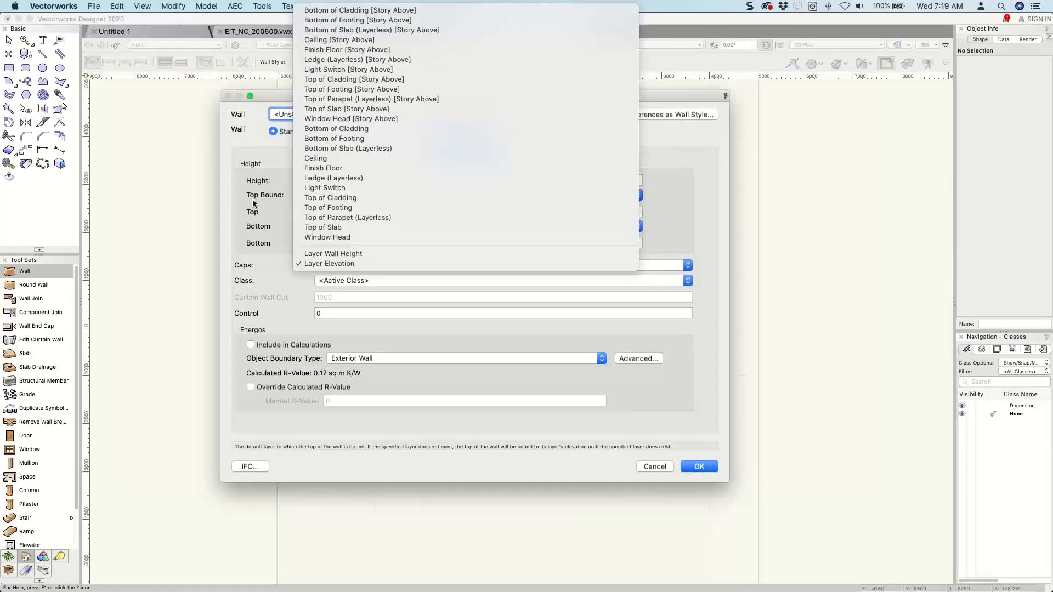
click(353, 209)
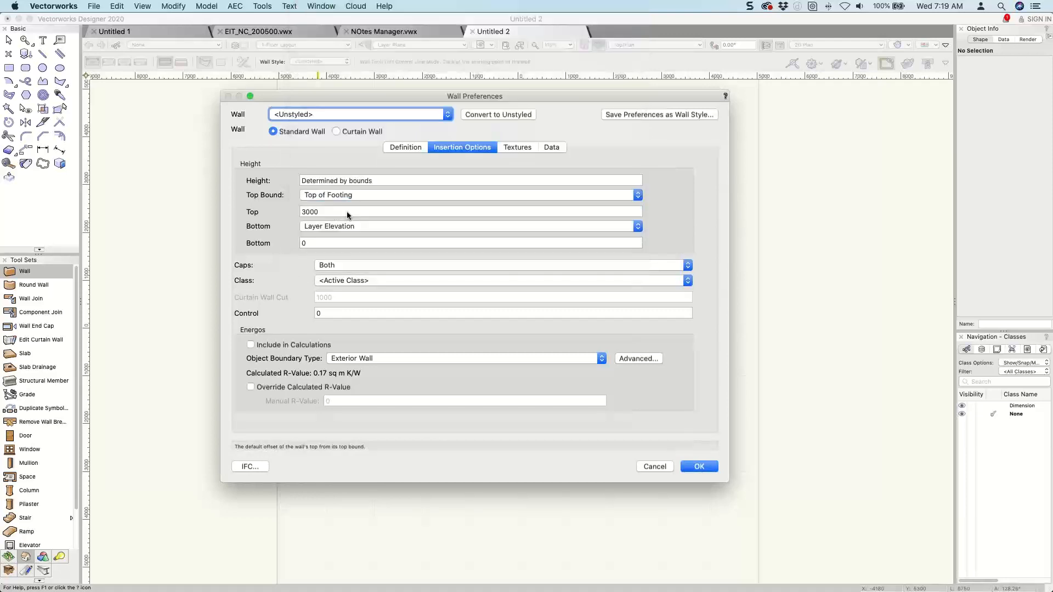
Set the wall's bottom bound to Bottom of Footing and its top offset to 0, and accept the wall preferences.
click(336, 228)
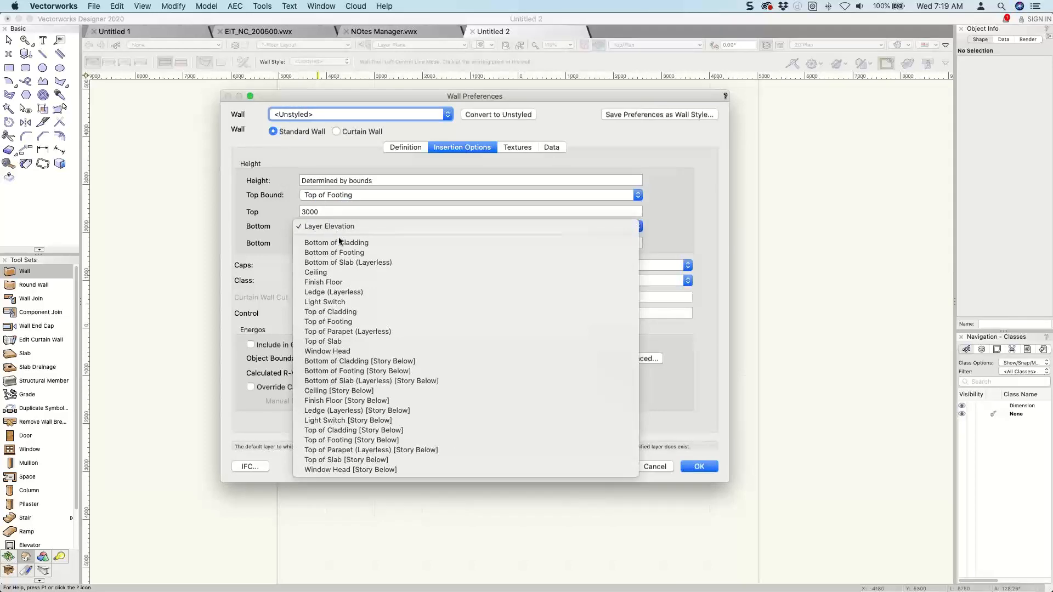
click(336, 253)
double_click(331, 214)
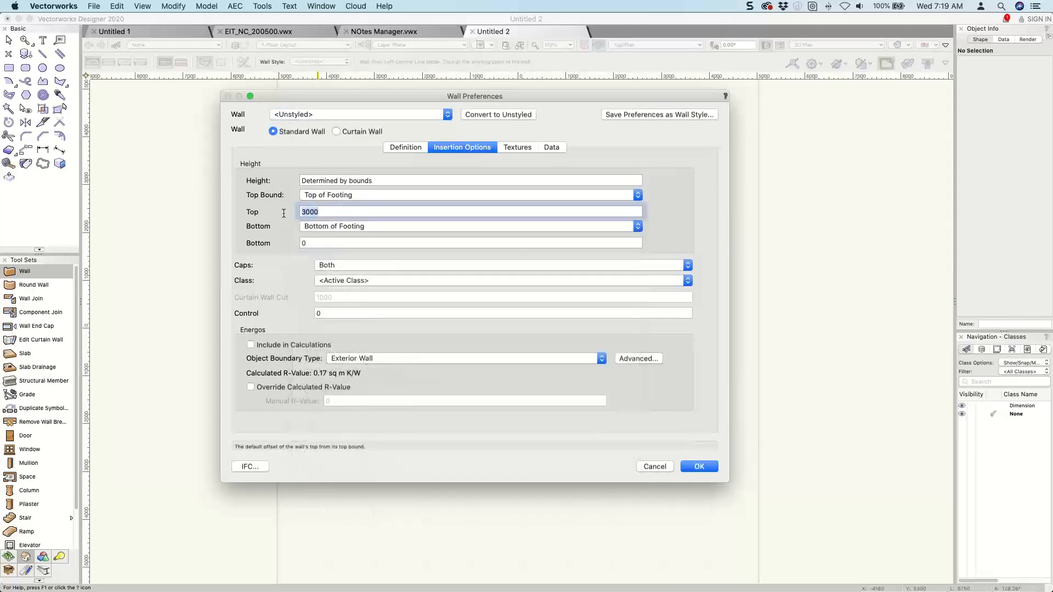
text(0)
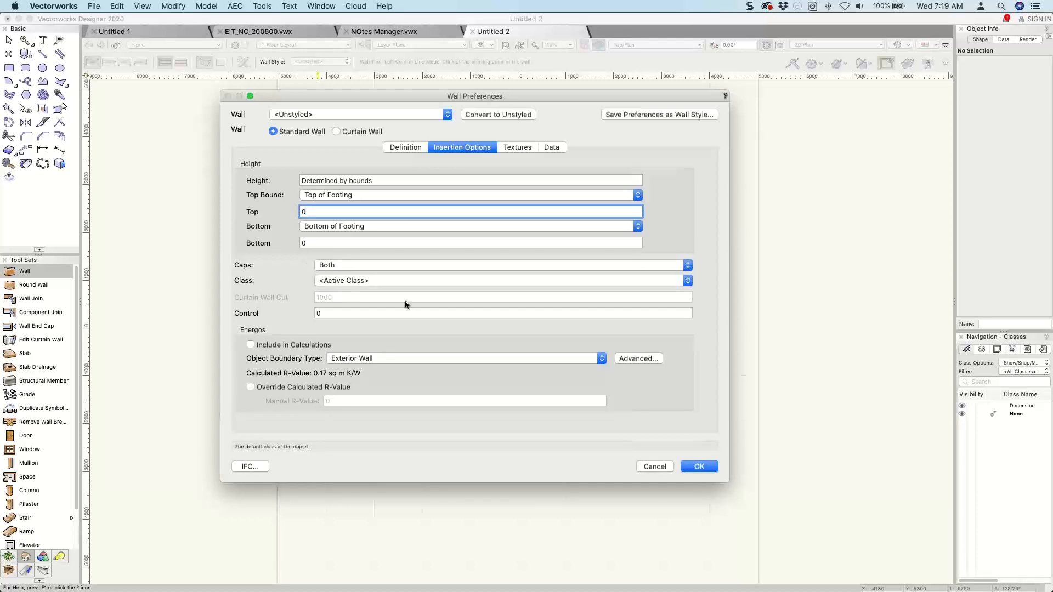
click(712, 469)
Draw a rectangle of walls about 5940 by 5180 around the origin and view it in right isometric.
click(222, 63)
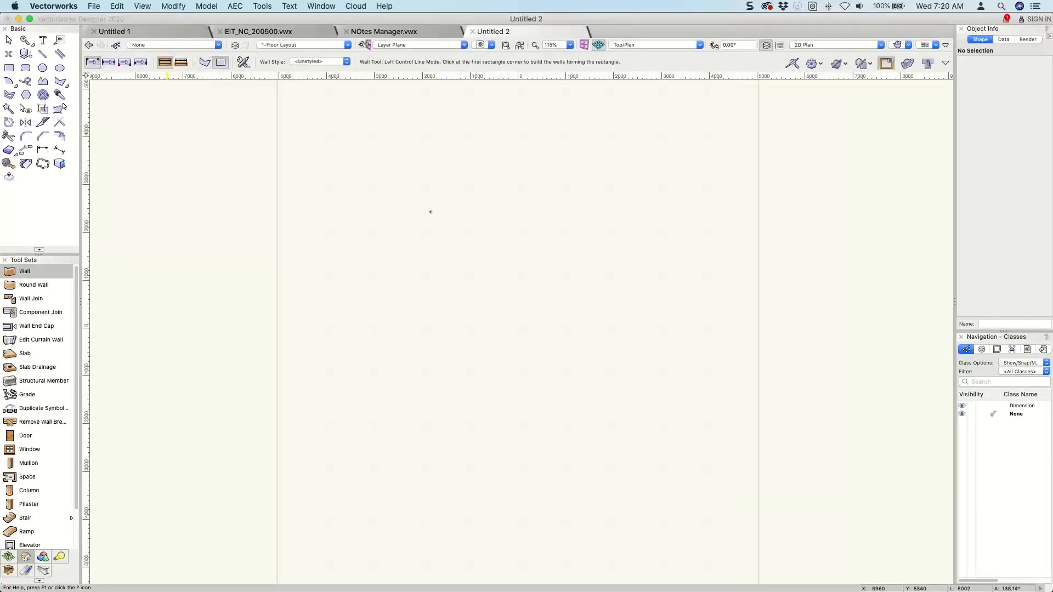
click(352, 170)
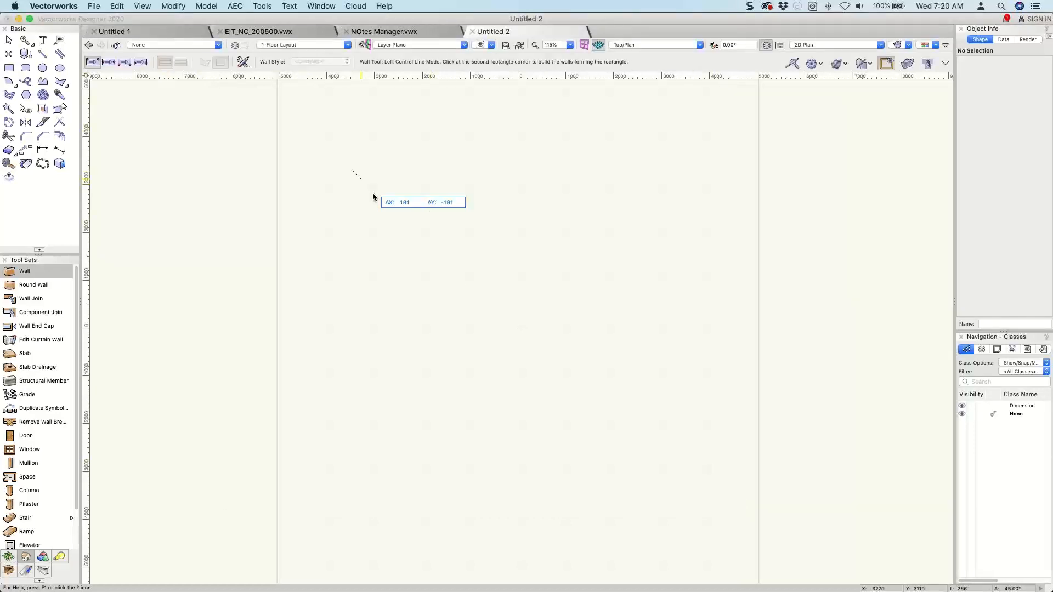
click(635, 418)
key(3)
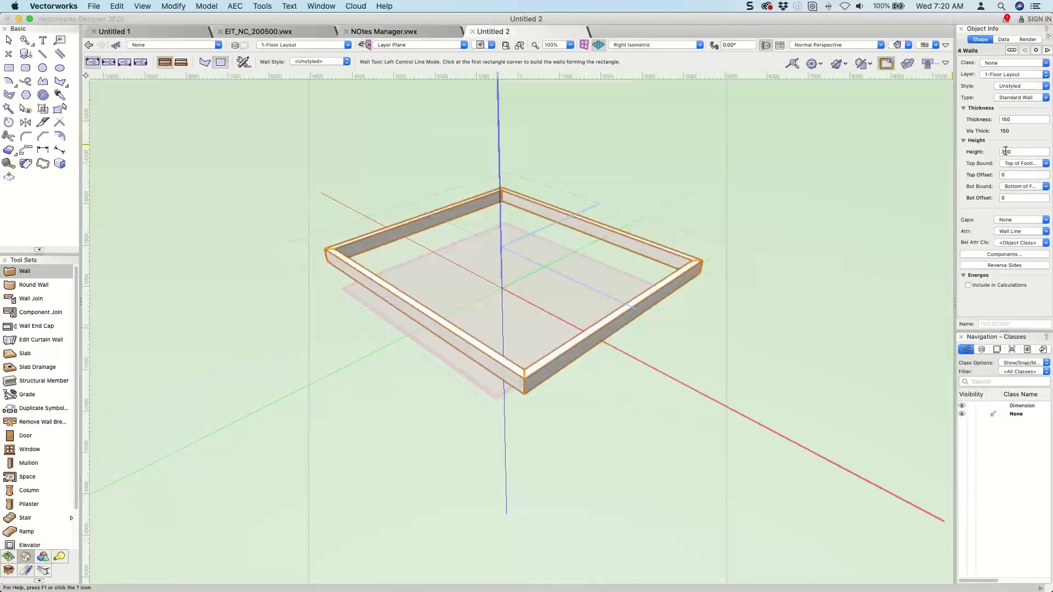
Save the current wall preferences as a wall style named "foundation".
click(244, 63)
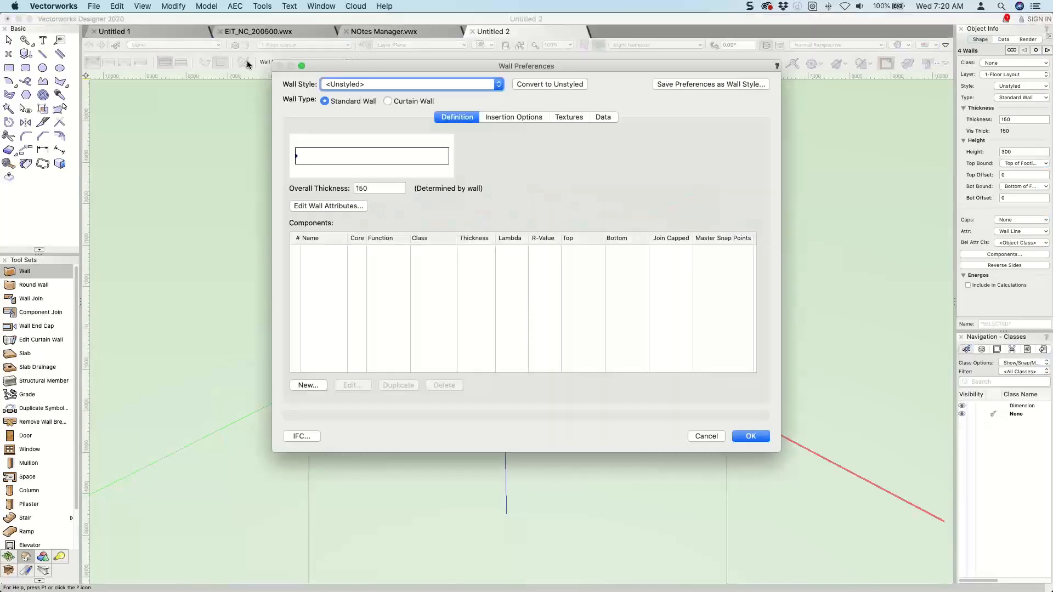
click(678, 87)
text(foundaiton)
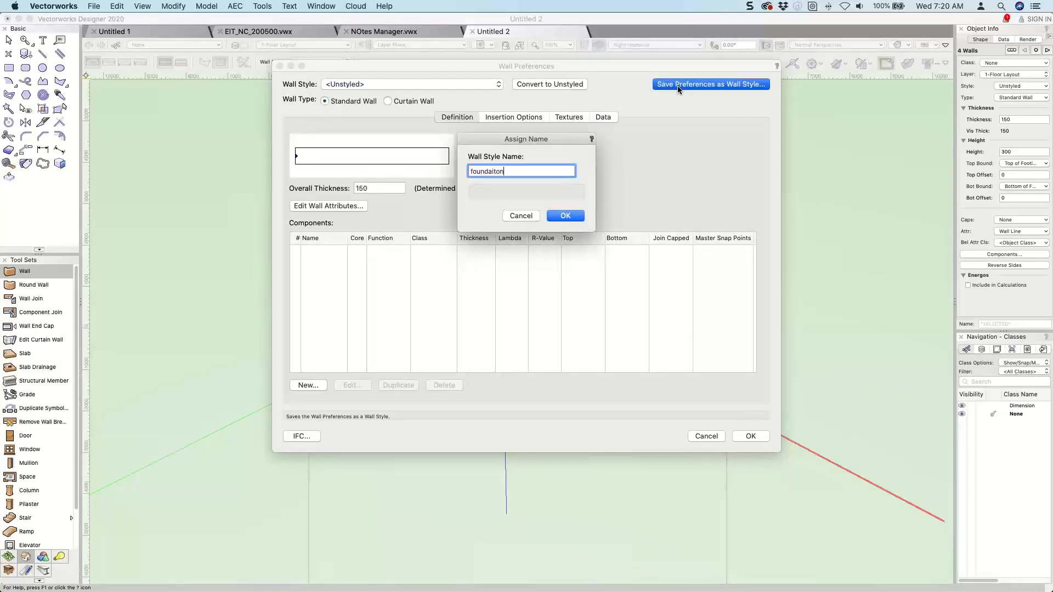
key(BackSpace)
key(BackSpace)
key(BackSpace)
text(tion)
key(Return)
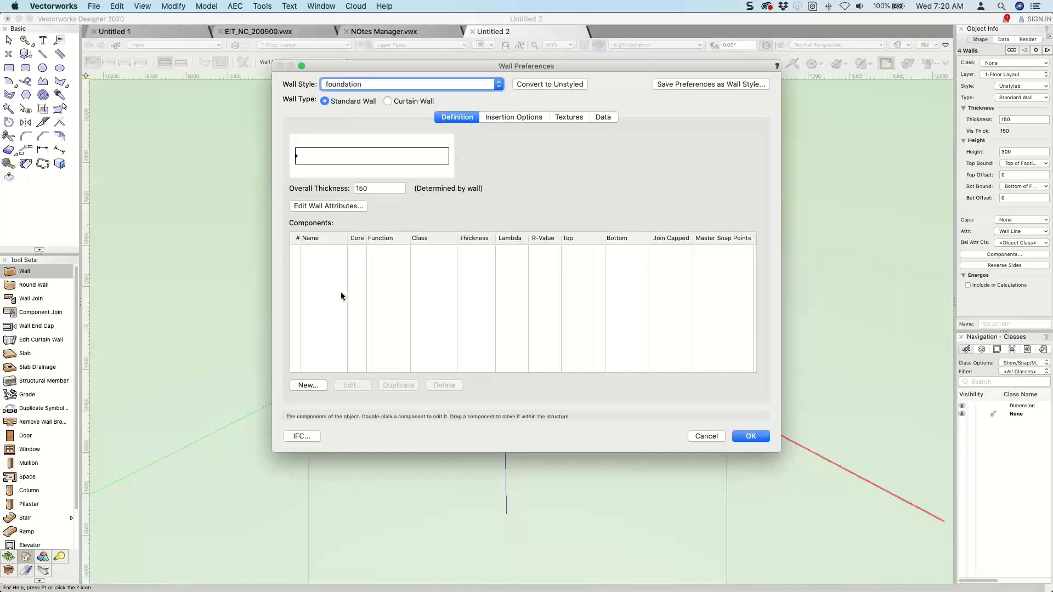
Add a wall component named "cladding" and set its function to Outer Finish.
click(310, 385)
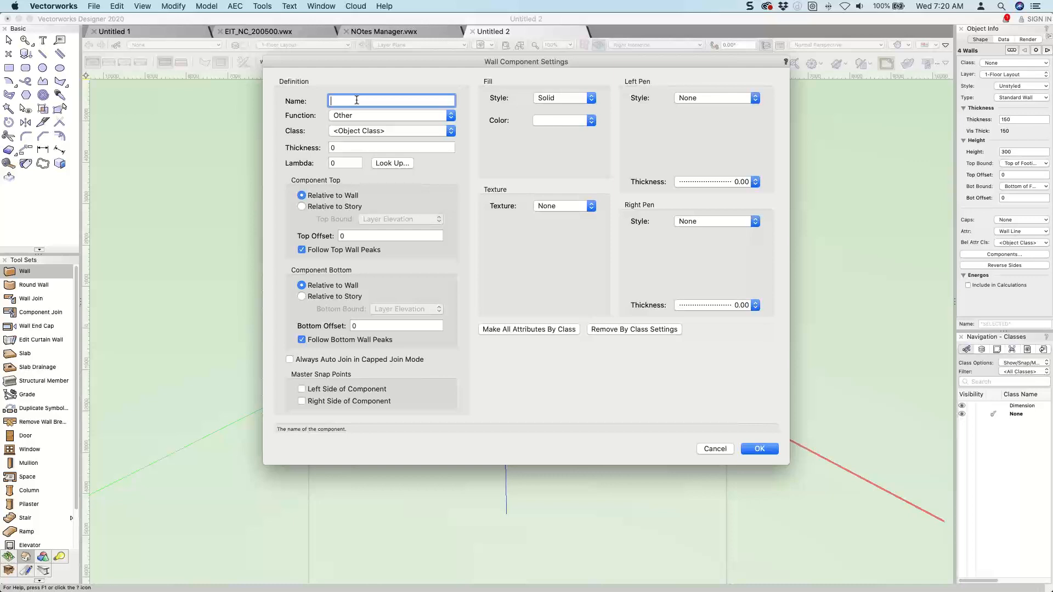
text(clading)
key(BackSpace)
key(BackSpace)
key(BackSpace)
text(ding)
click(374, 116)
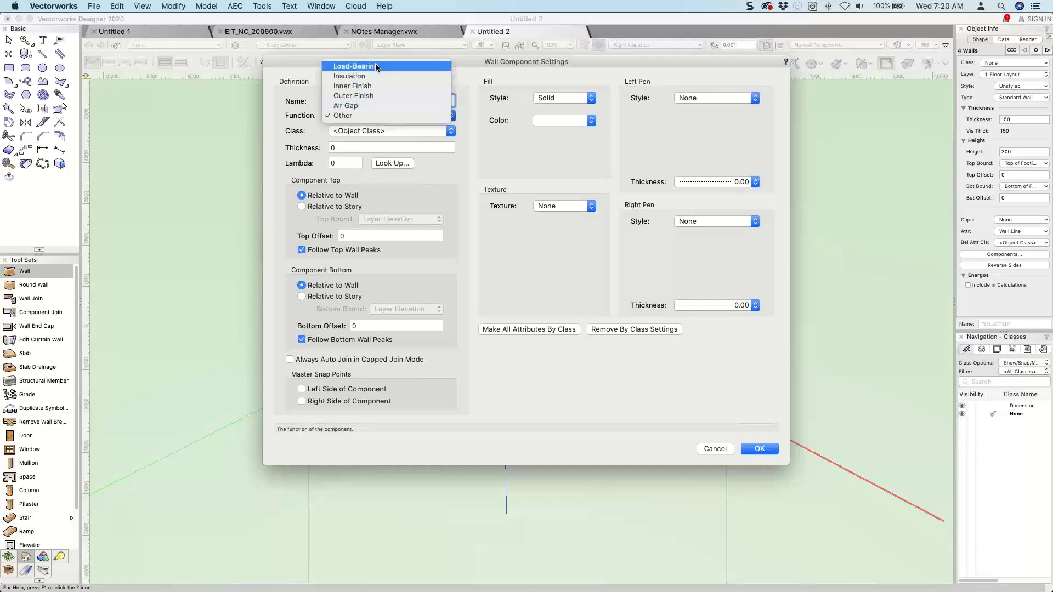
click(365, 96)
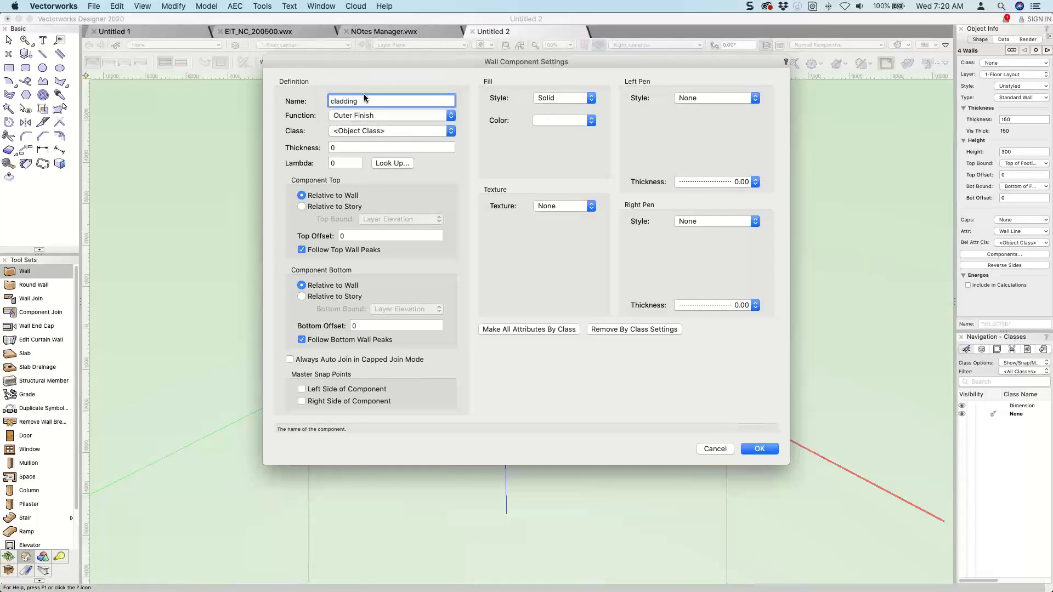
Import the Wall-Component classes from Balustrade Posts through Structure from archoncad Standards v2020.vwx while assigning the cladding's class.
click(356, 130)
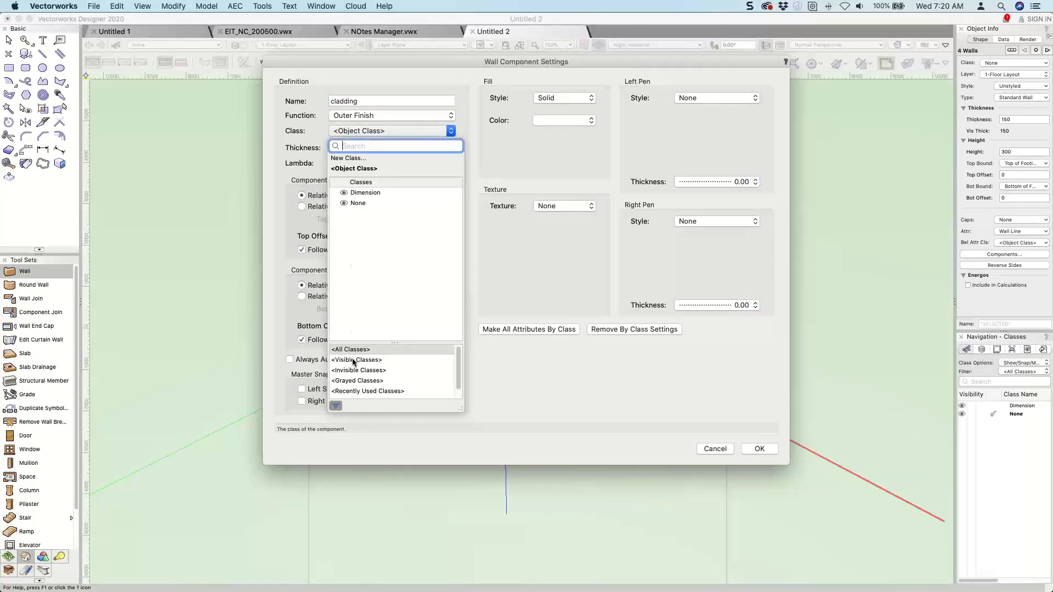
click(295, 139)
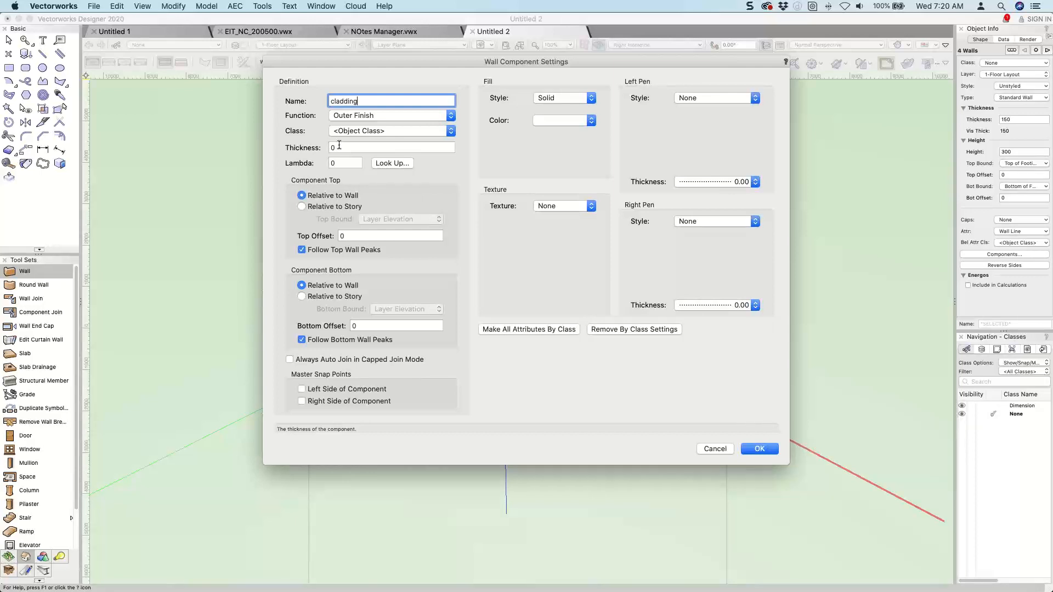
click(371, 132)
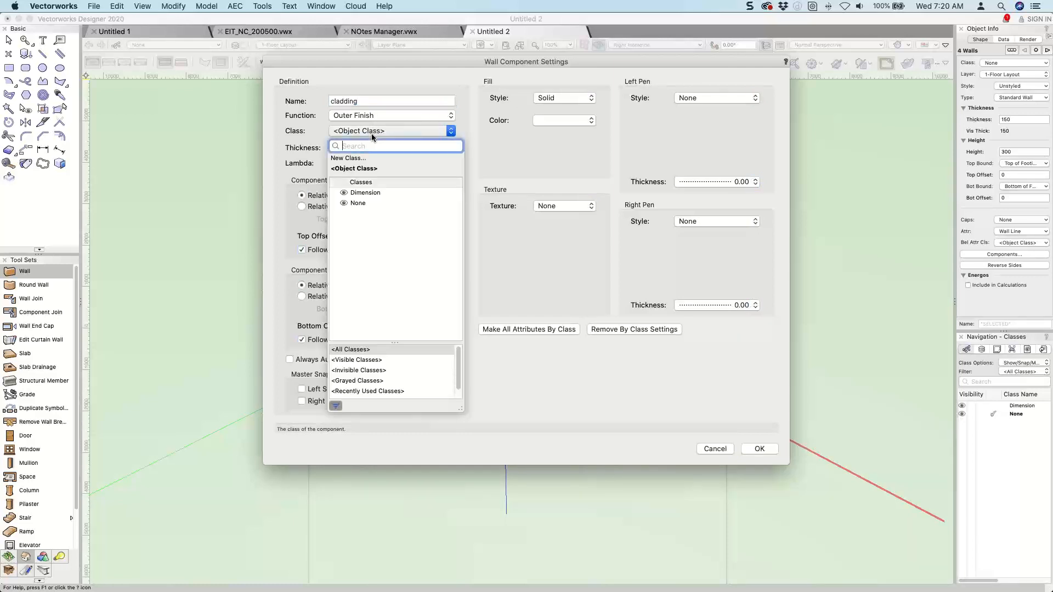
click(365, 169)
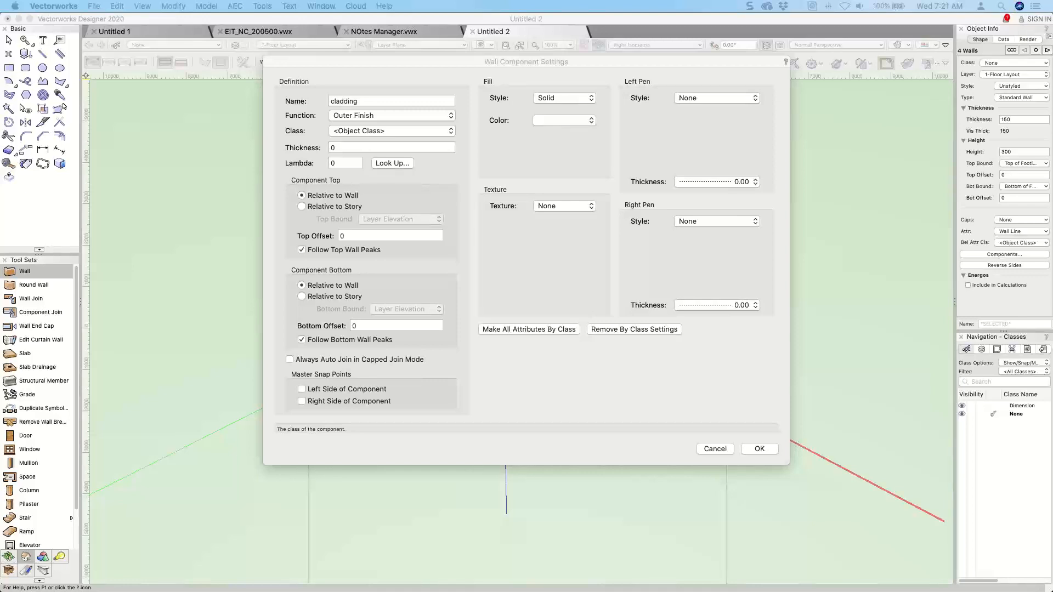
drag(937, 119, 479, 59)
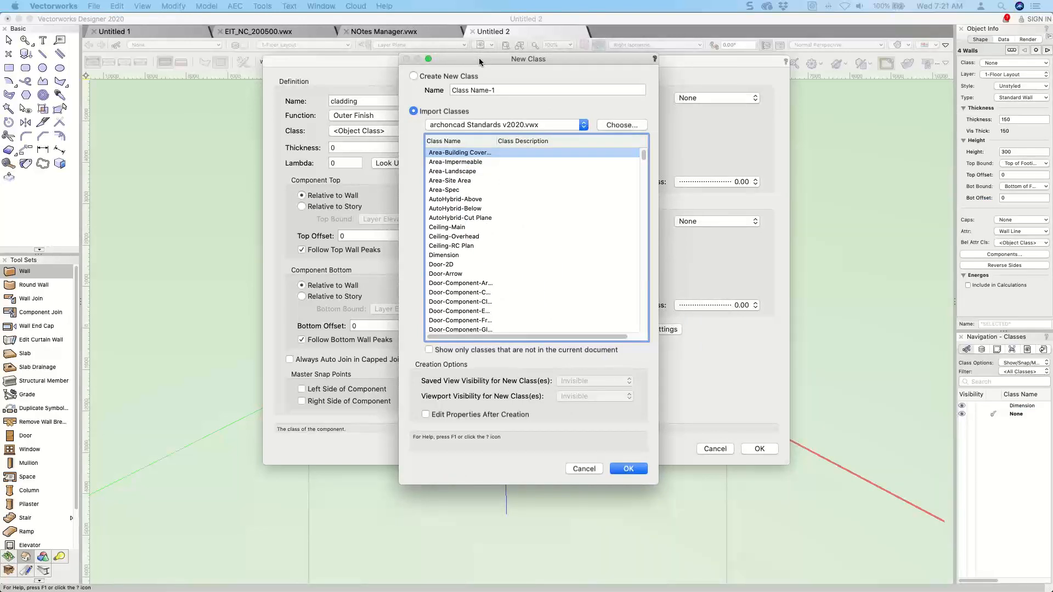
drag(479, 58, 474, 57)
click(451, 189)
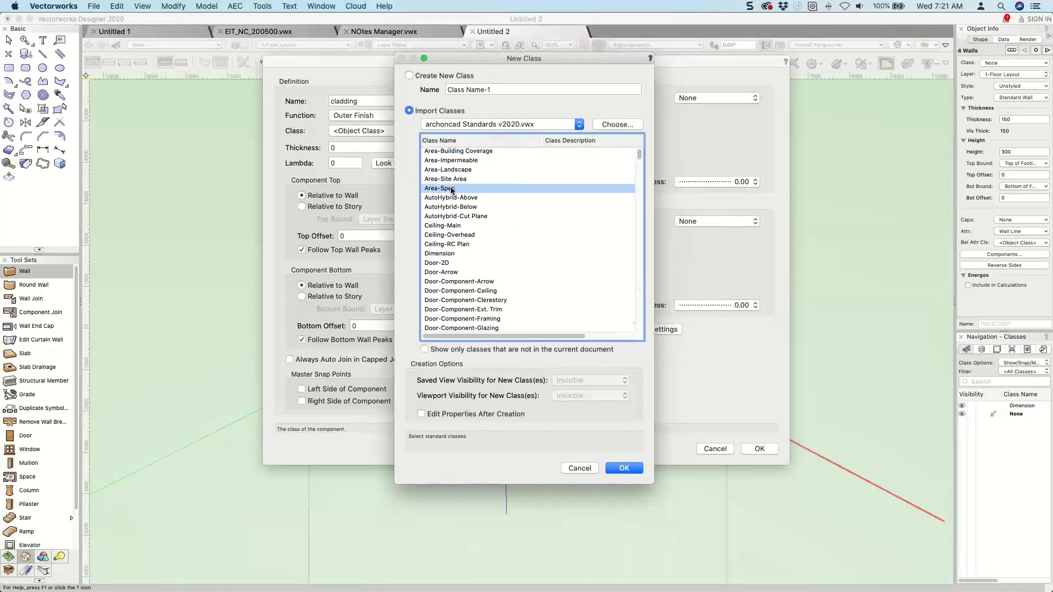
key(w)
scroll(487, 248, down, 5)
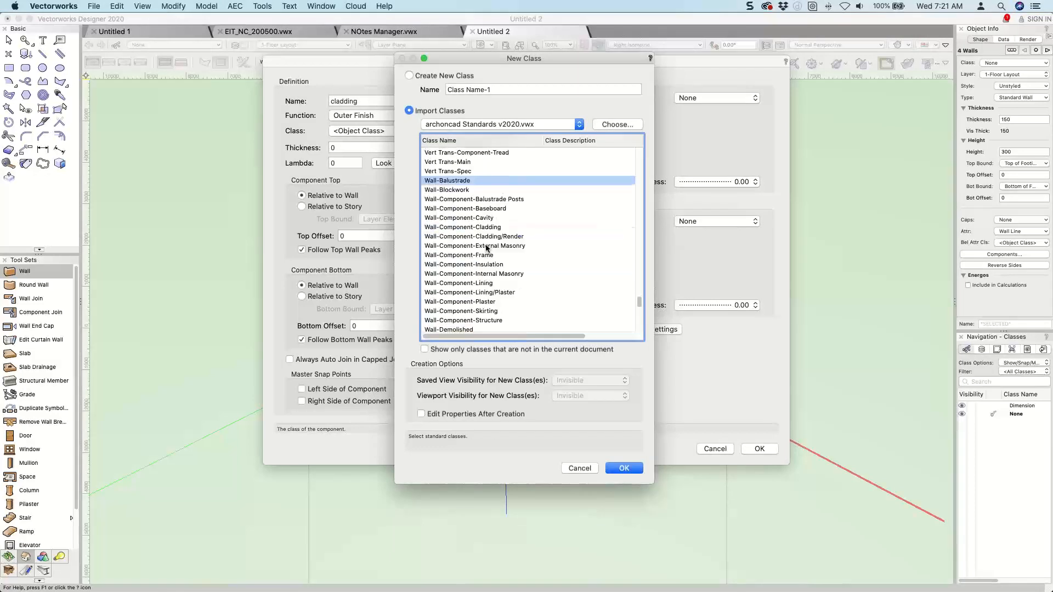
click(480, 198)
shift+click(485, 320)
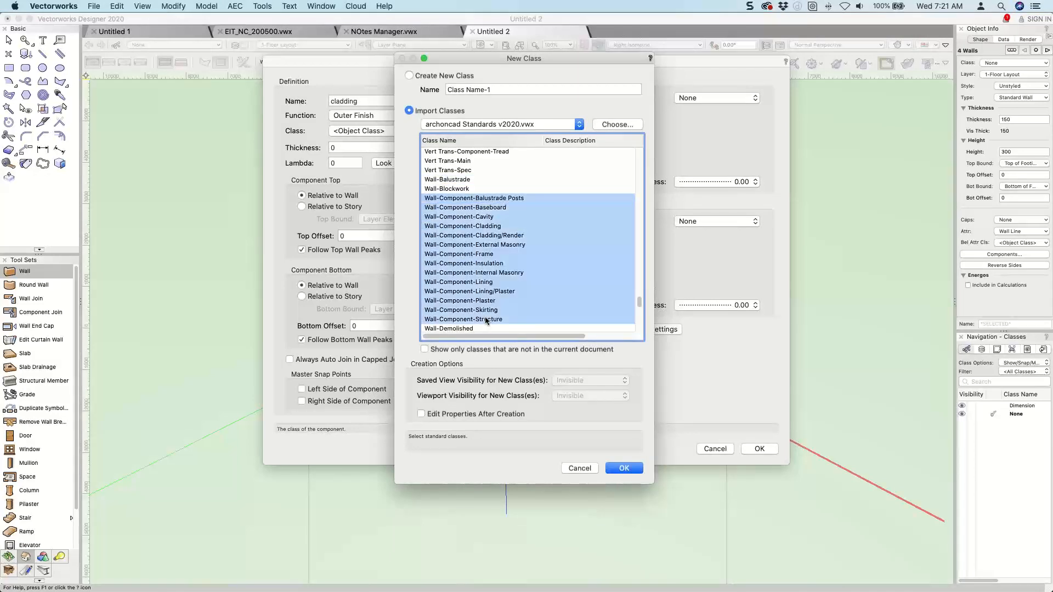
click(622, 468)
Assign the cladding component to the Wall-Component-Cladding class and set its thickness to 90.
click(410, 131)
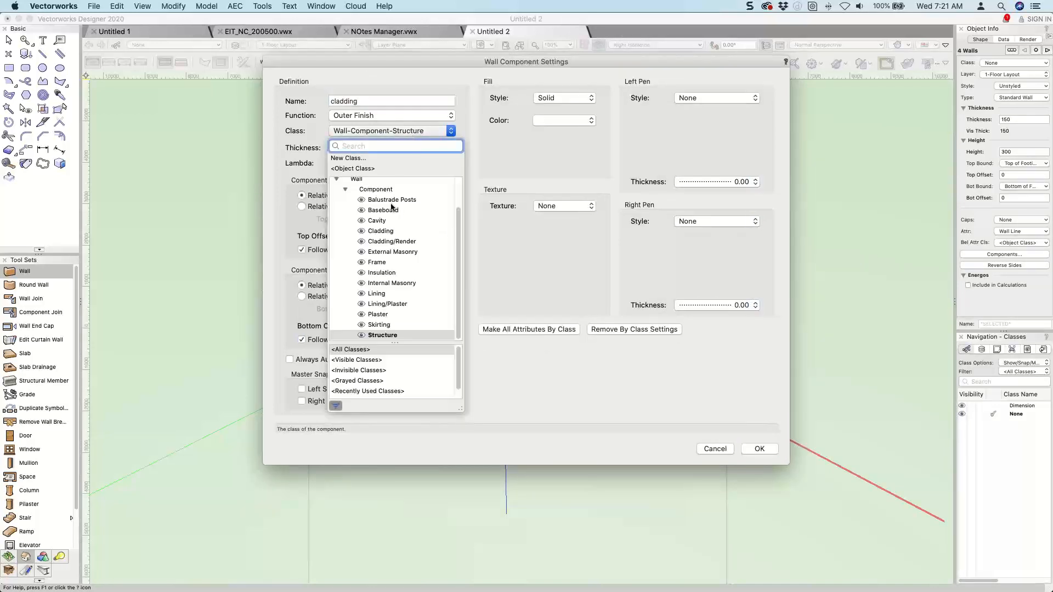
click(383, 235)
click(316, 148)
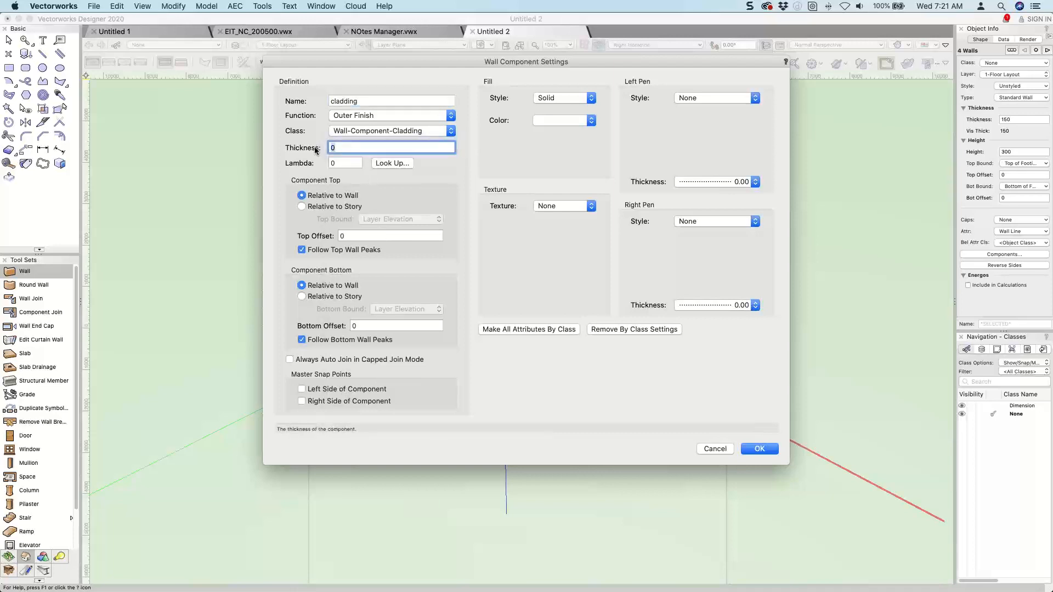
text(90)
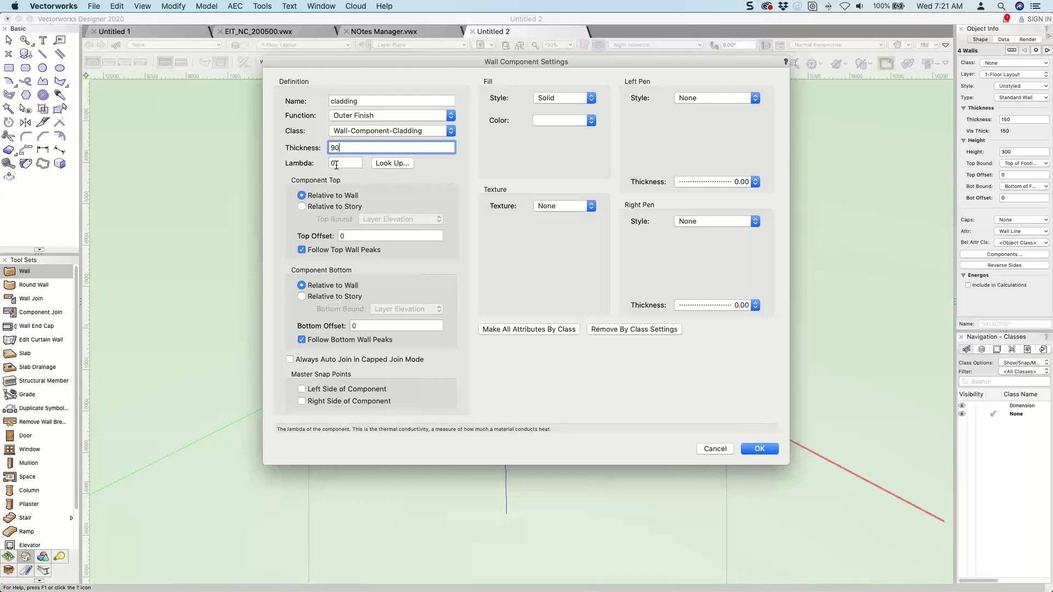
Bind the cladding relative to the story, with its top at Top of Cladding and its bottom at Bottom of Cladding.
click(355, 207)
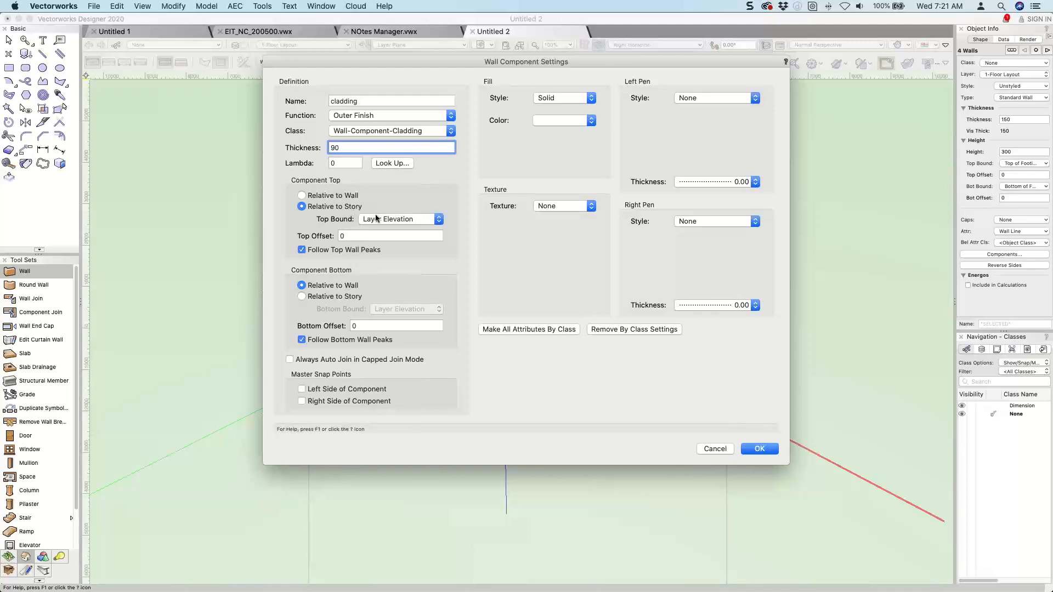
click(376, 218)
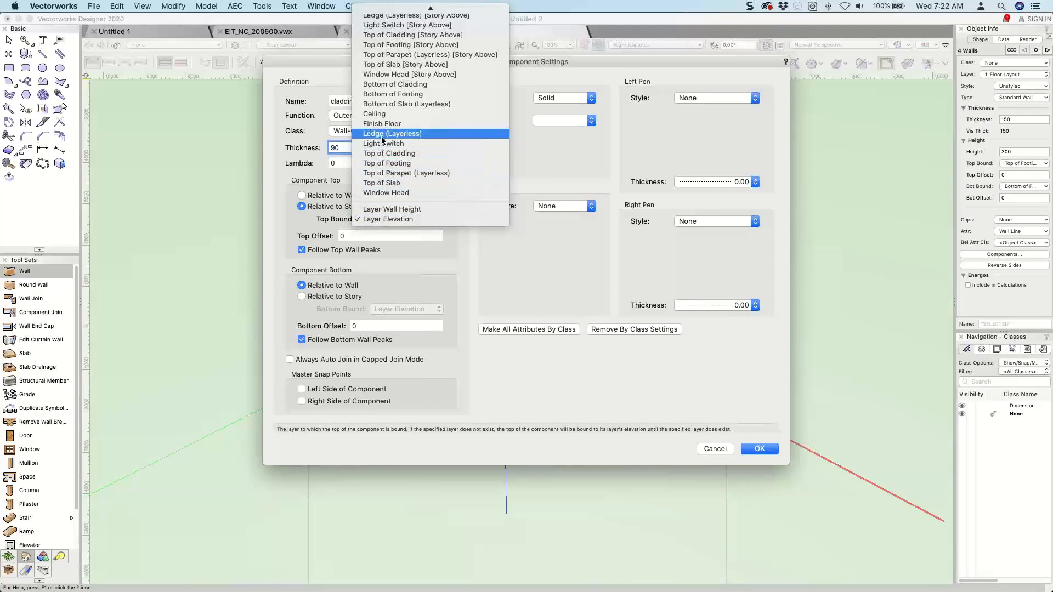
click(384, 154)
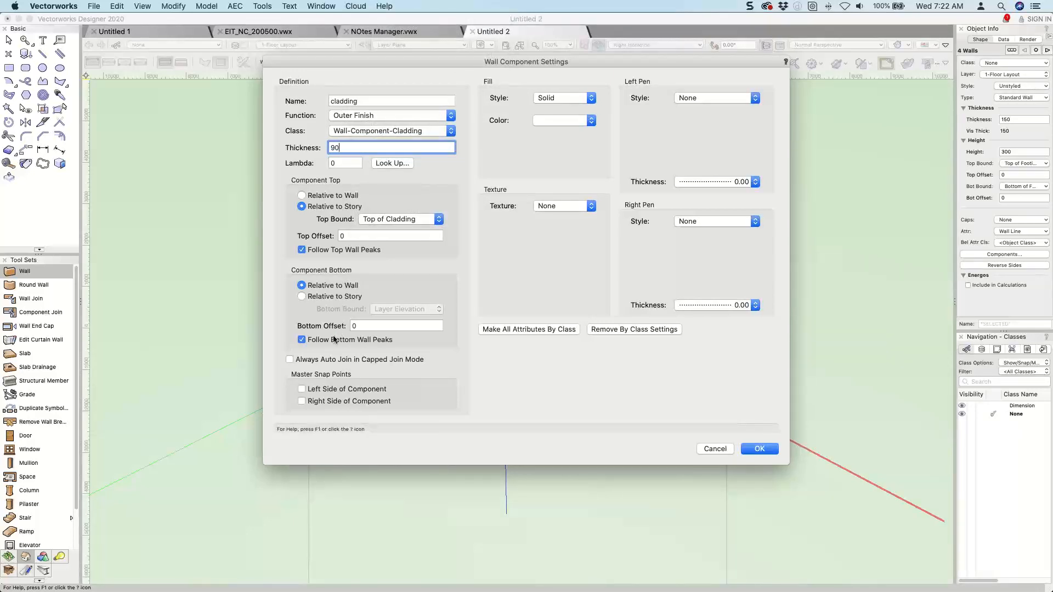
click(327, 297)
click(383, 309)
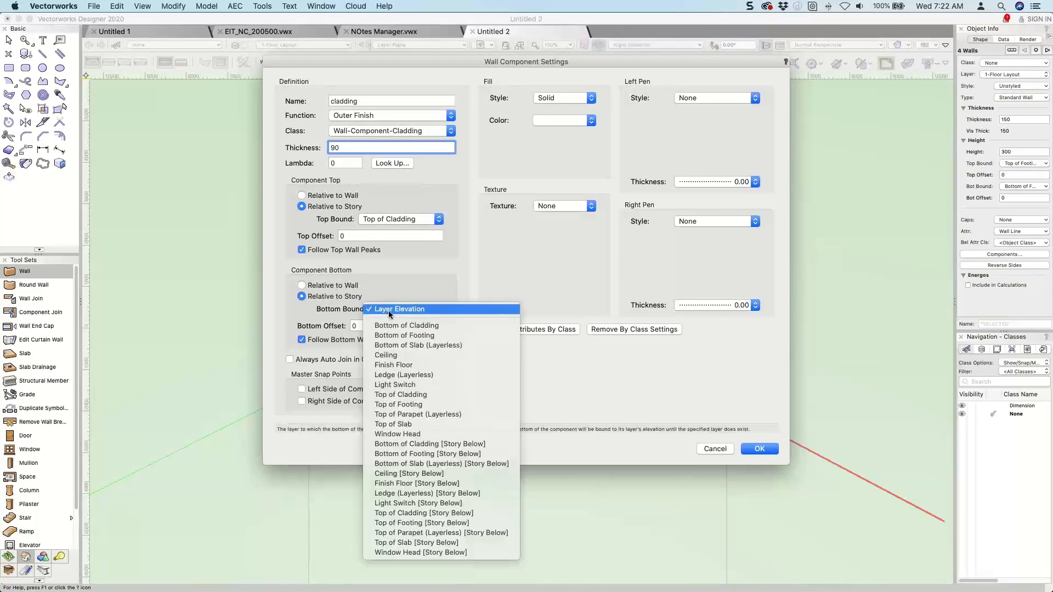
click(390, 324)
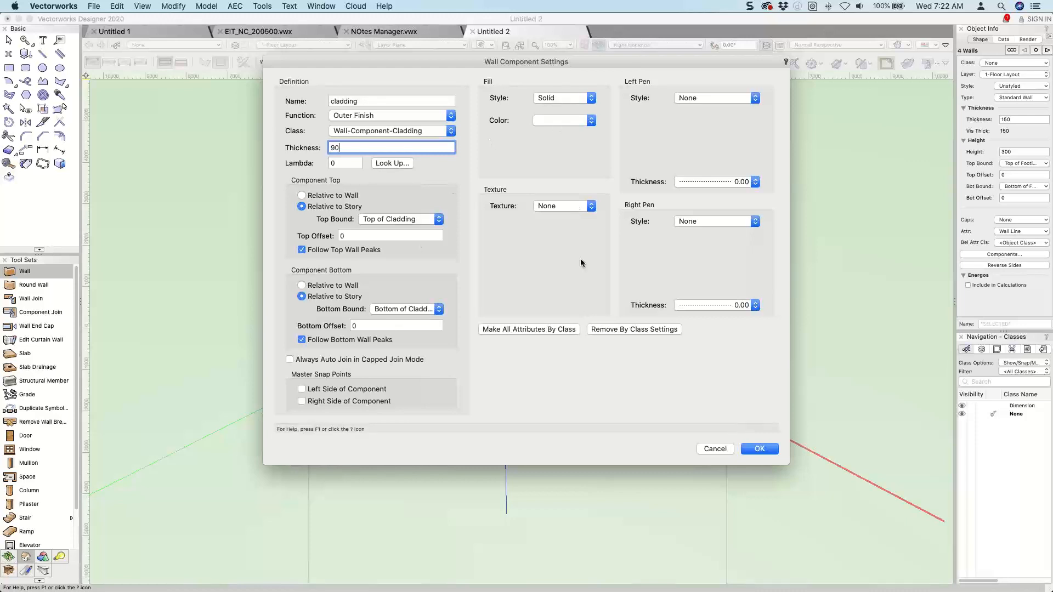
Make all the cladding's attributes by class and accept the component settings.
click(532, 330)
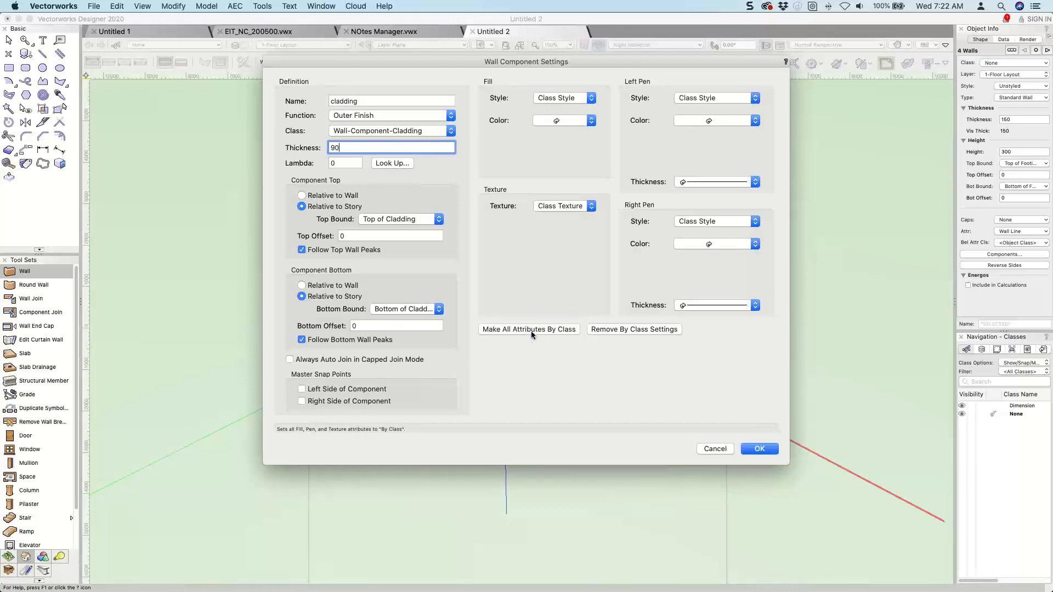
click(760, 448)
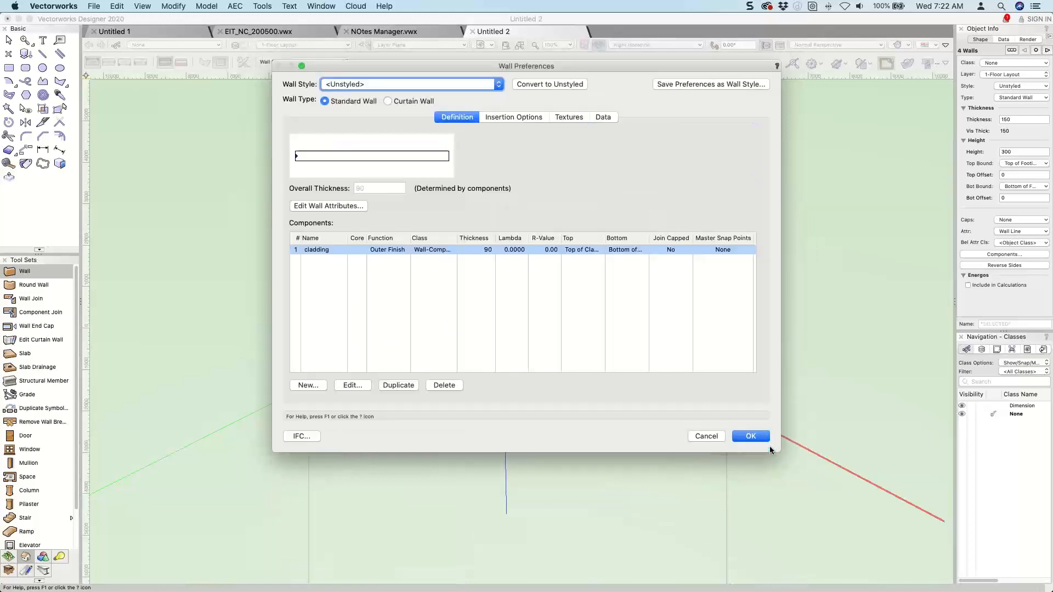
Add a component named "cavity" with function Air Gap, class Wall-Component-Cavity and thickness 50.
click(311, 385)
text(cavity)
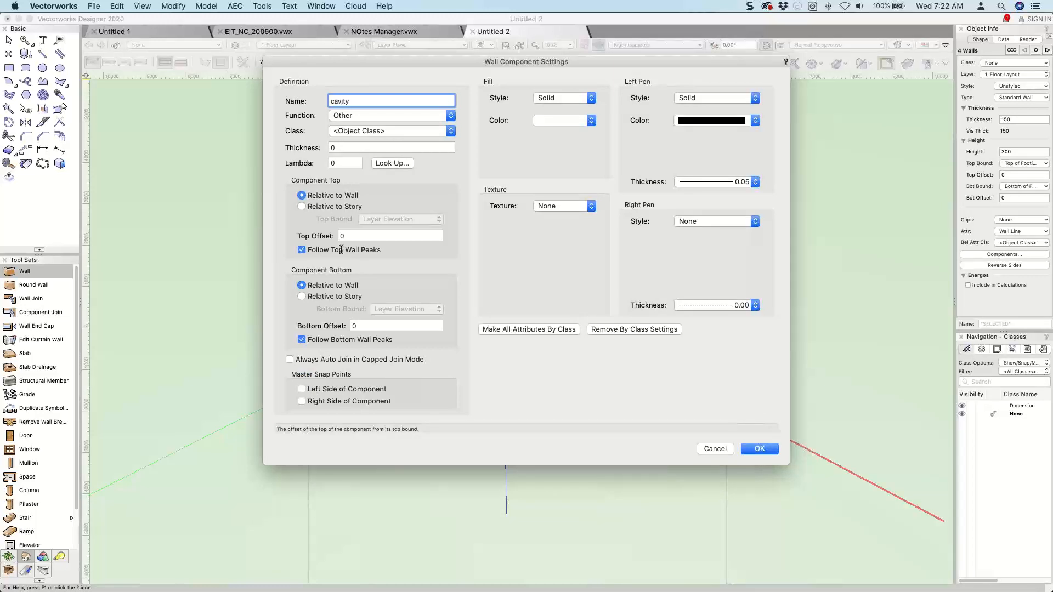
click(365, 116)
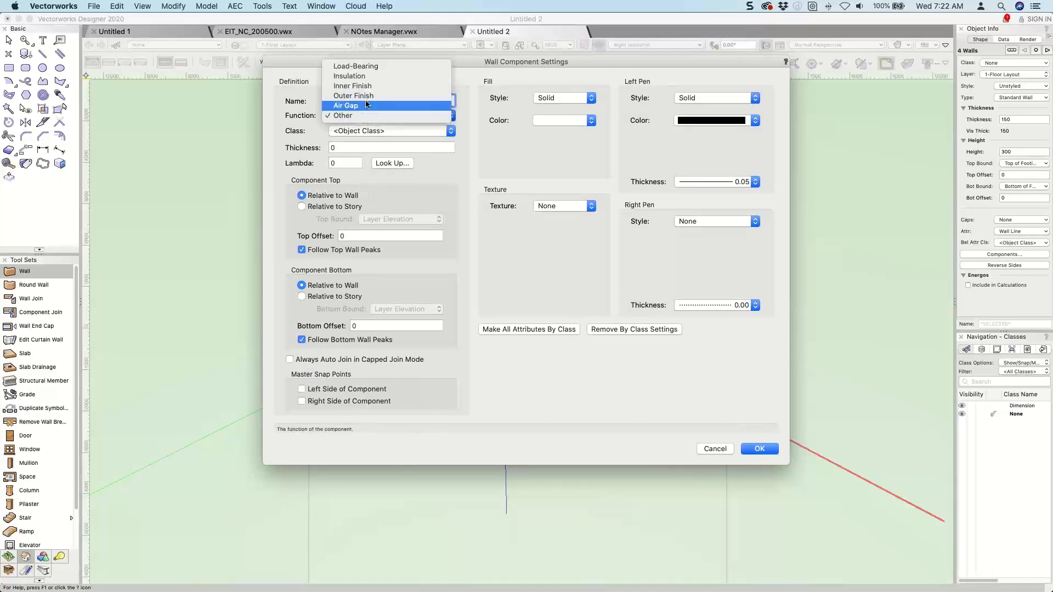
click(365, 107)
click(355, 129)
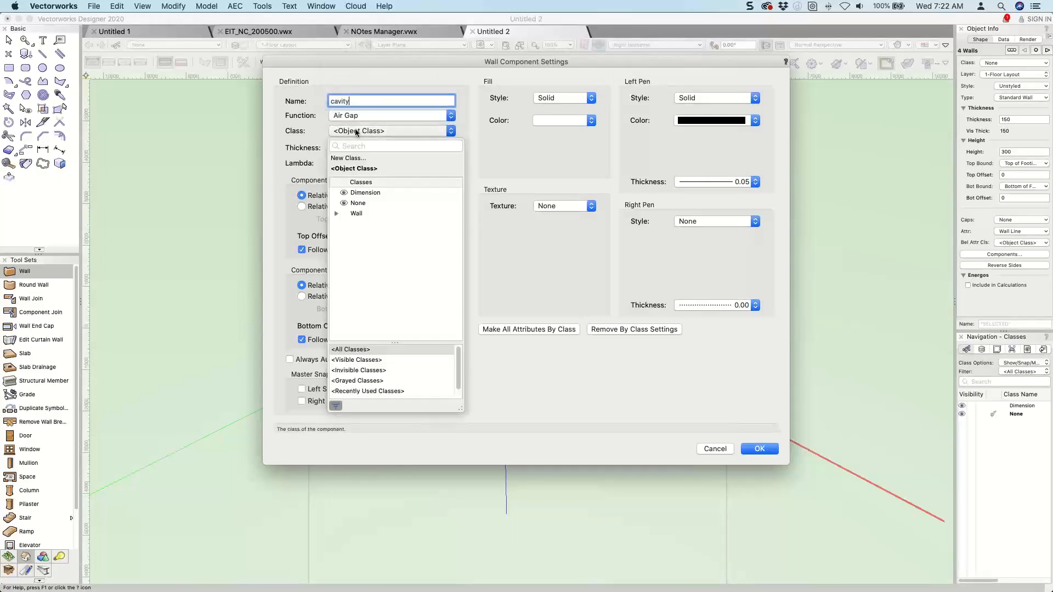
click(336, 213)
click(346, 224)
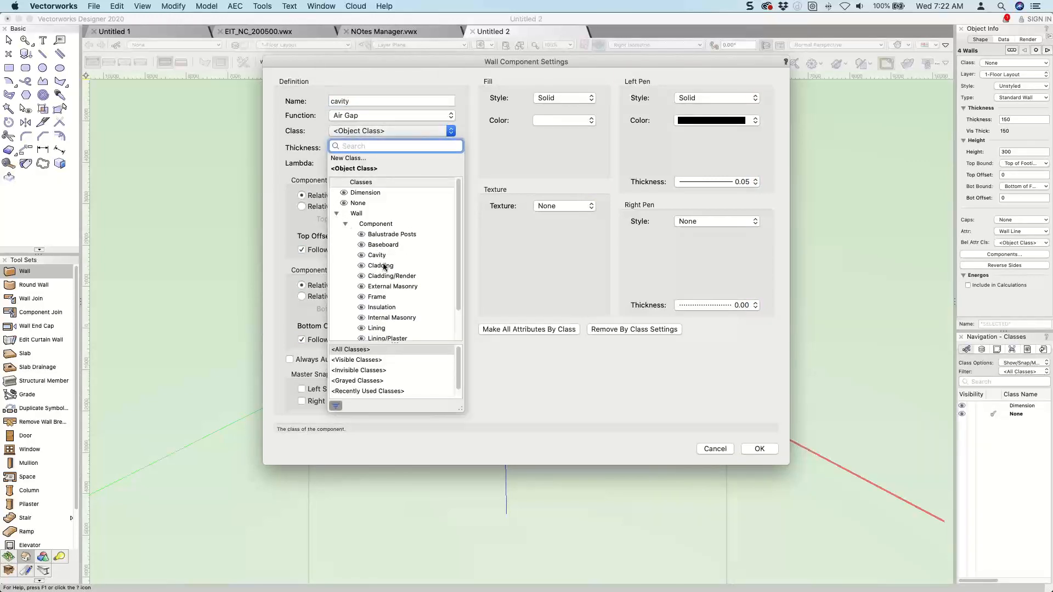
click(380, 256)
key(Tab)
text(50)
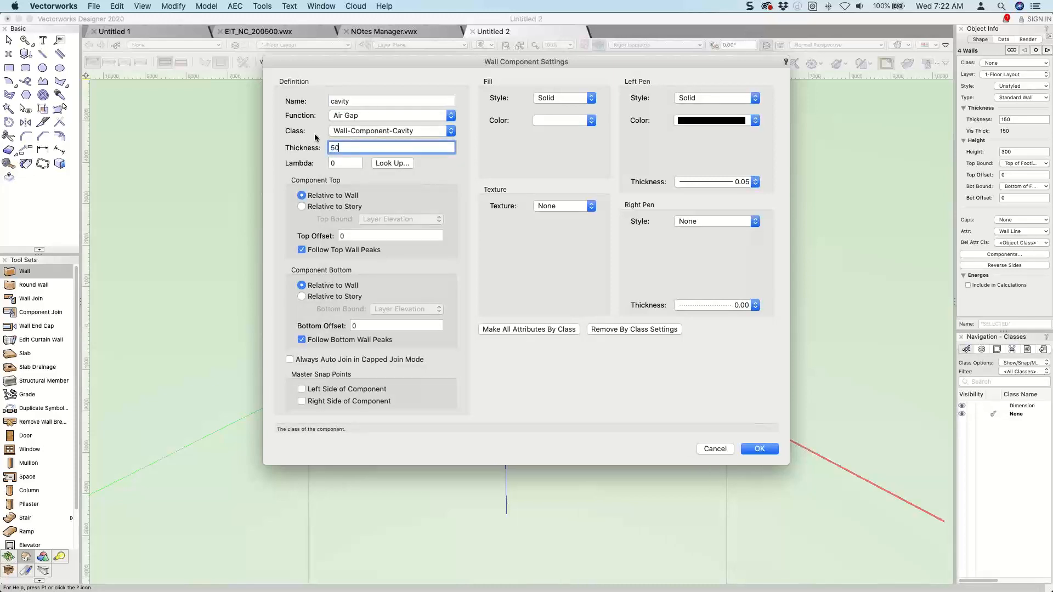
Make all the cavity's attributes by class, keep its top relative to the wall, and accept the component.
click(516, 329)
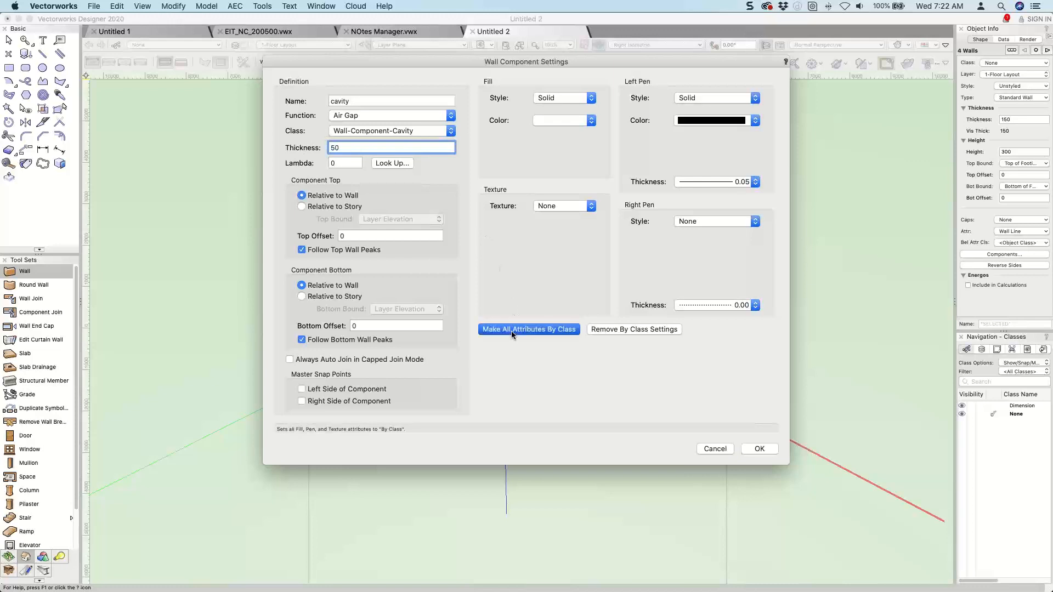
click(331, 209)
click(384, 219)
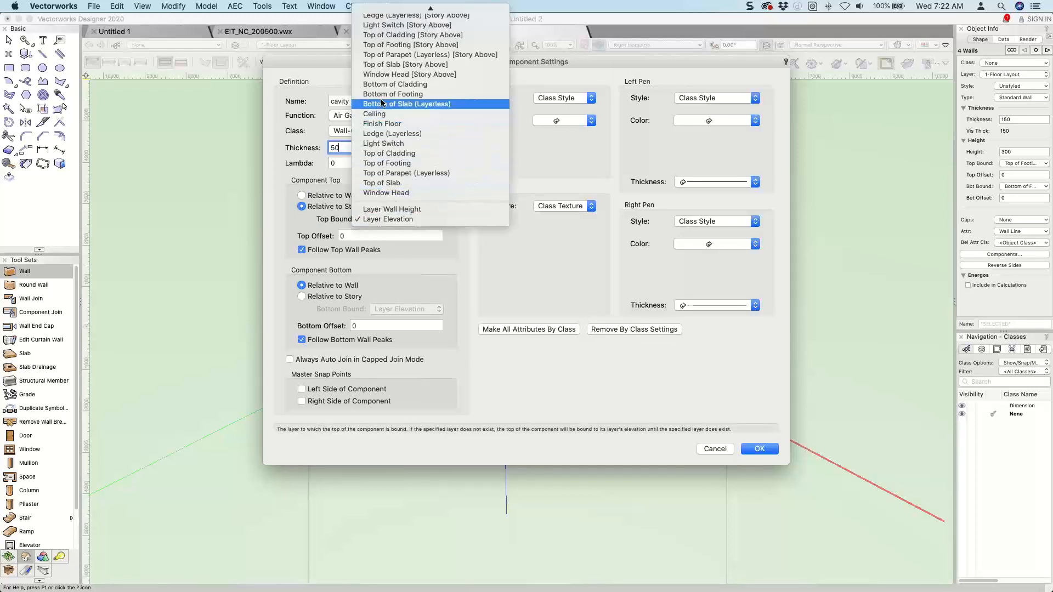
click(300, 129)
click(321, 198)
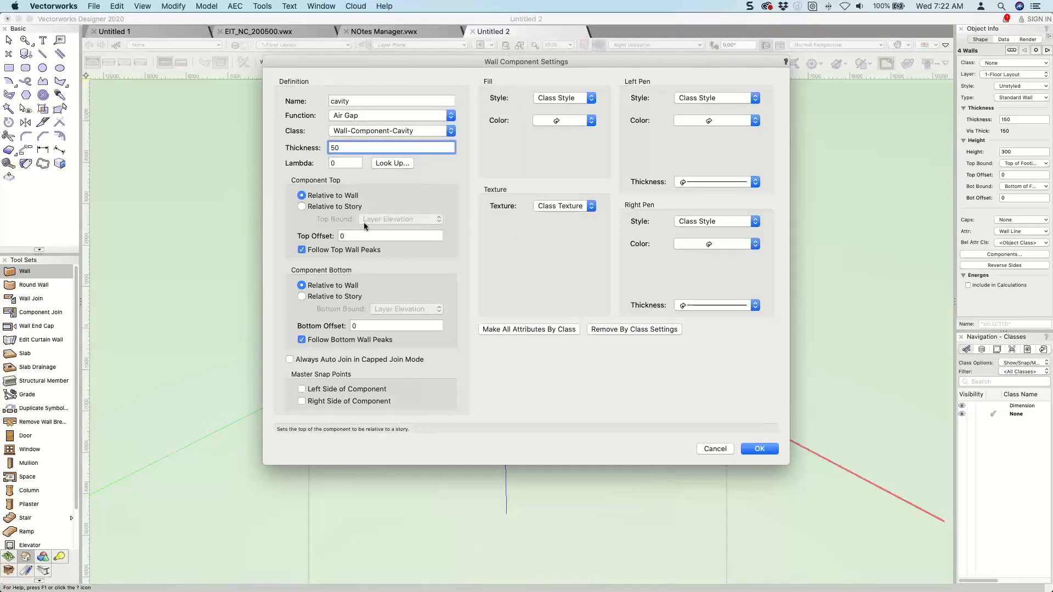
click(758, 449)
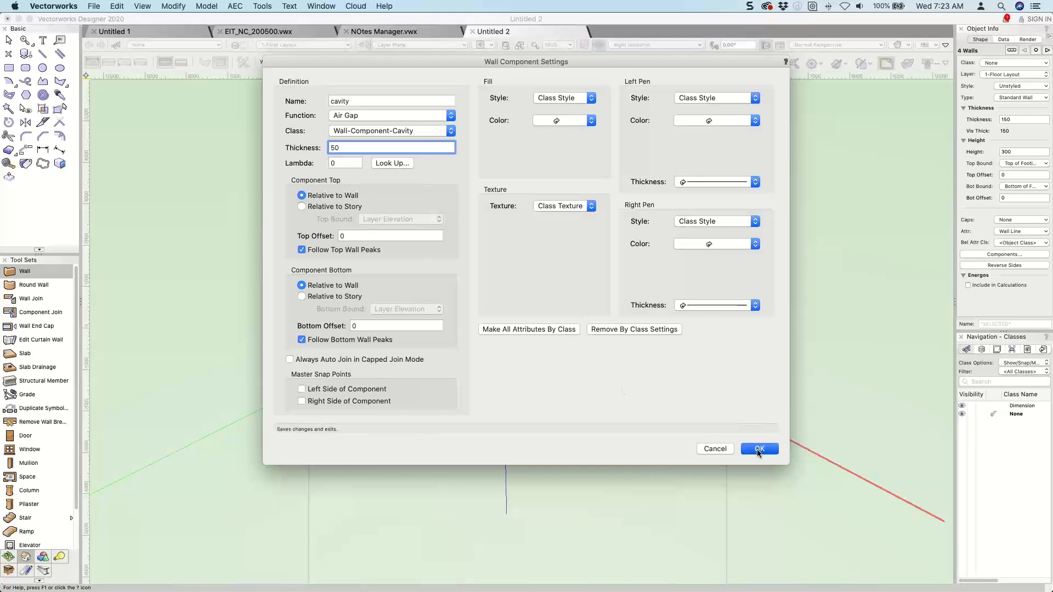
Add a third wall component named "framing" with function Load-Bearing and class Wall-Component-Frame.
click(313, 385)
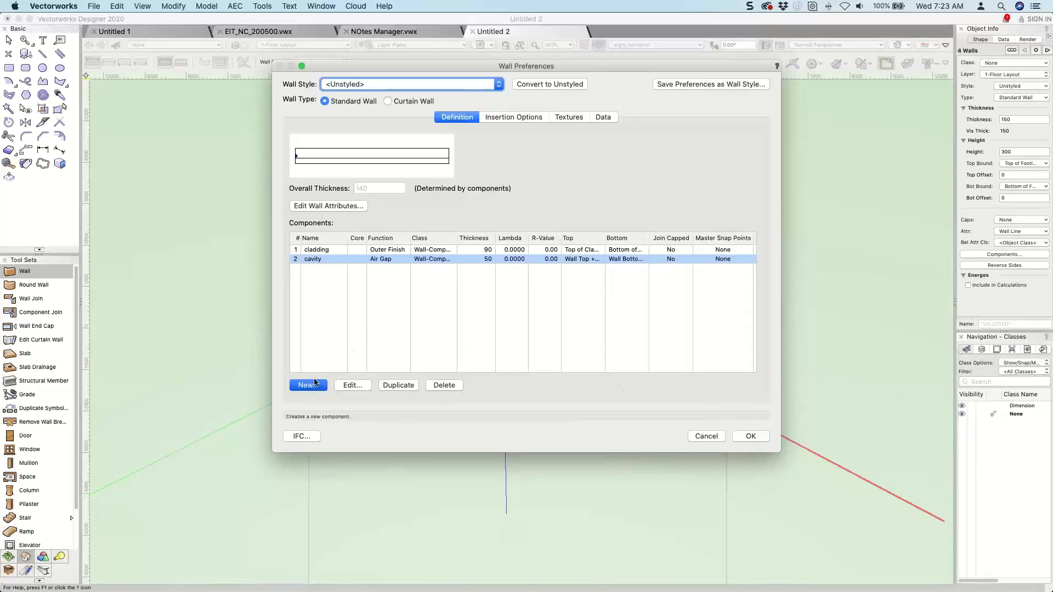
text(framing)
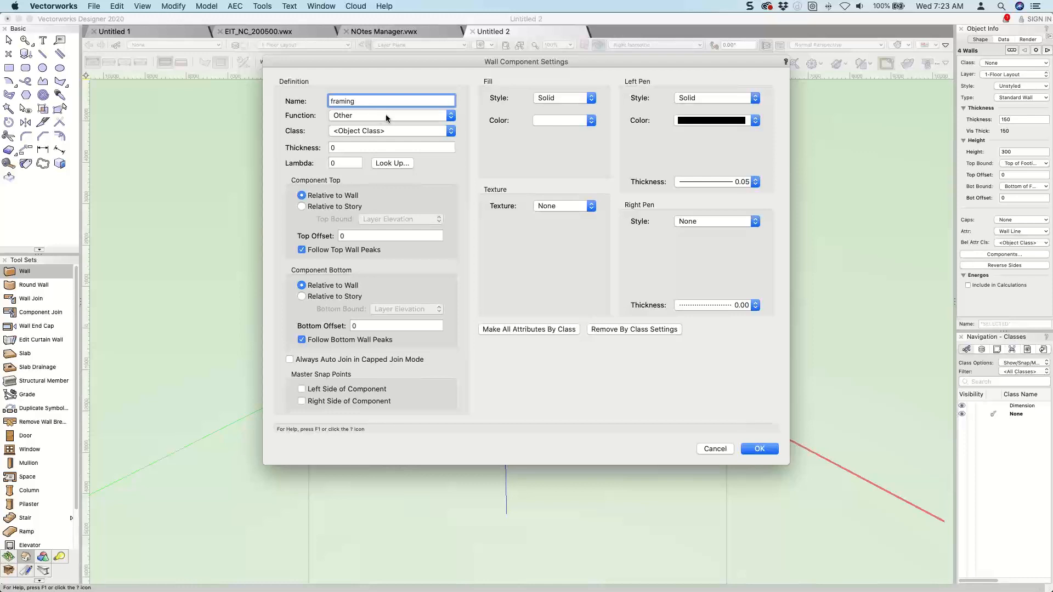
click(386, 114)
click(380, 70)
click(384, 130)
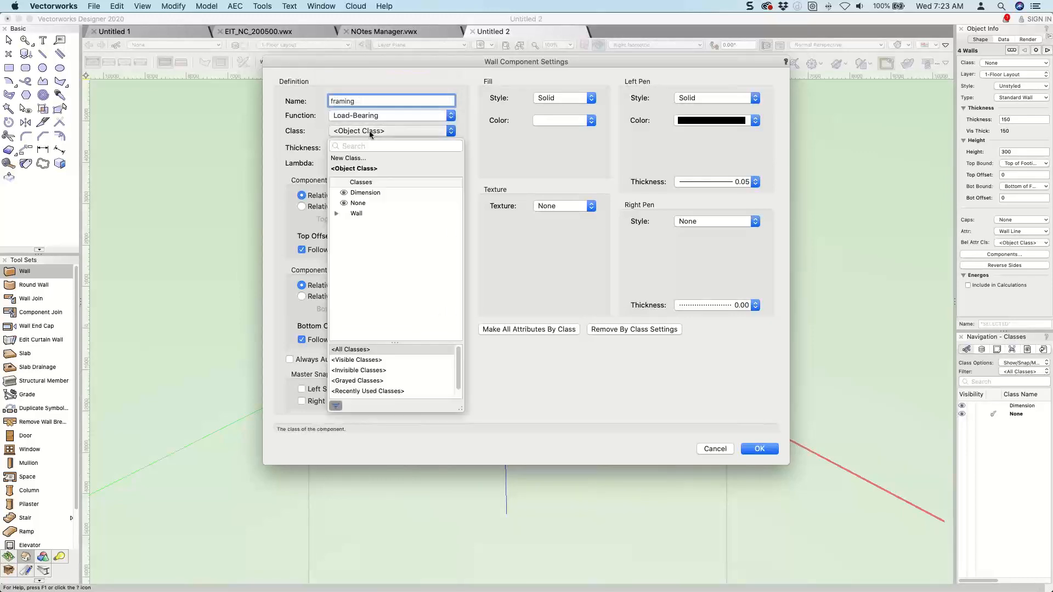
click(337, 213)
click(345, 224)
scroll(385, 277, down, 2)
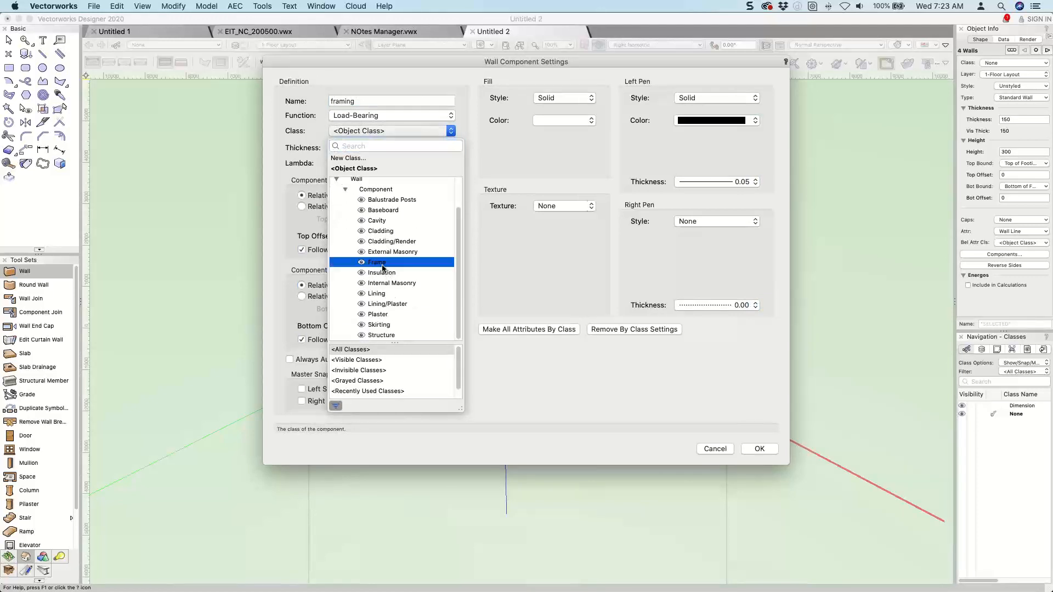
click(384, 264)
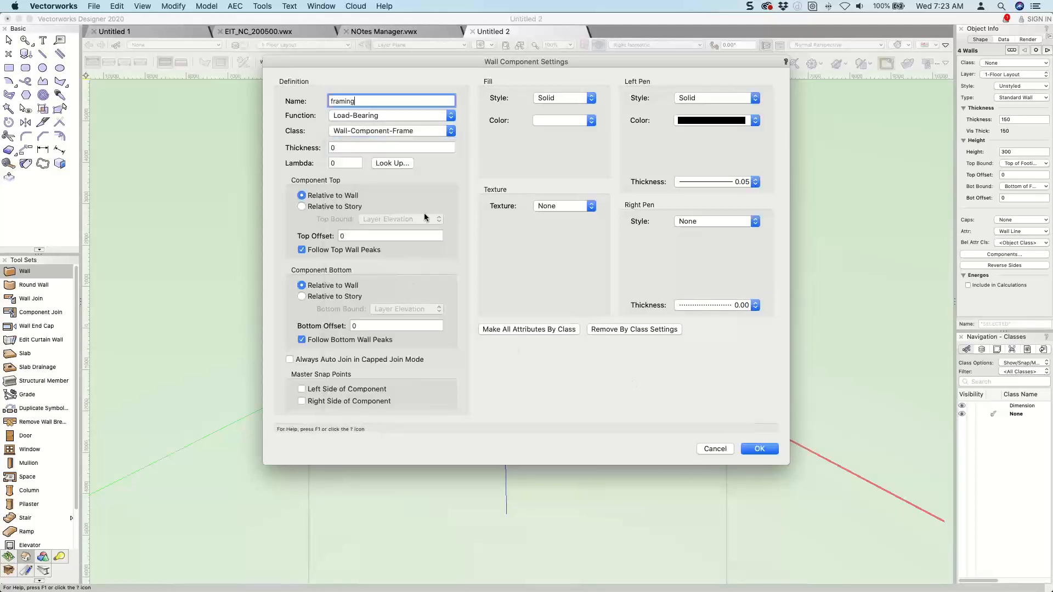
Set the framing thickness to 140, make all its attributes by class, and accept the component and the wall preferences.
key(Tab)
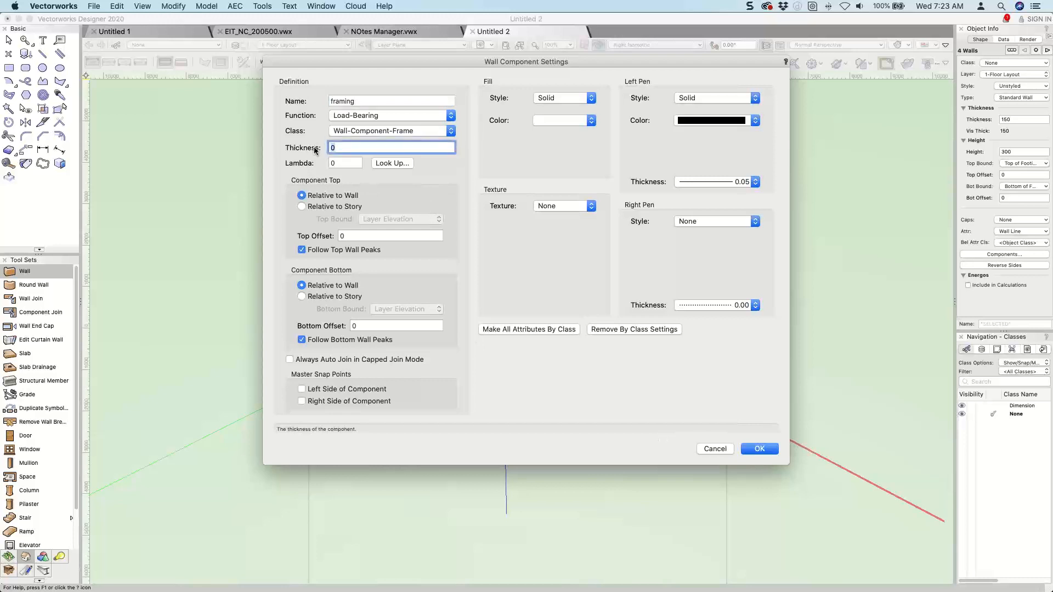
text(140)
click(554, 329)
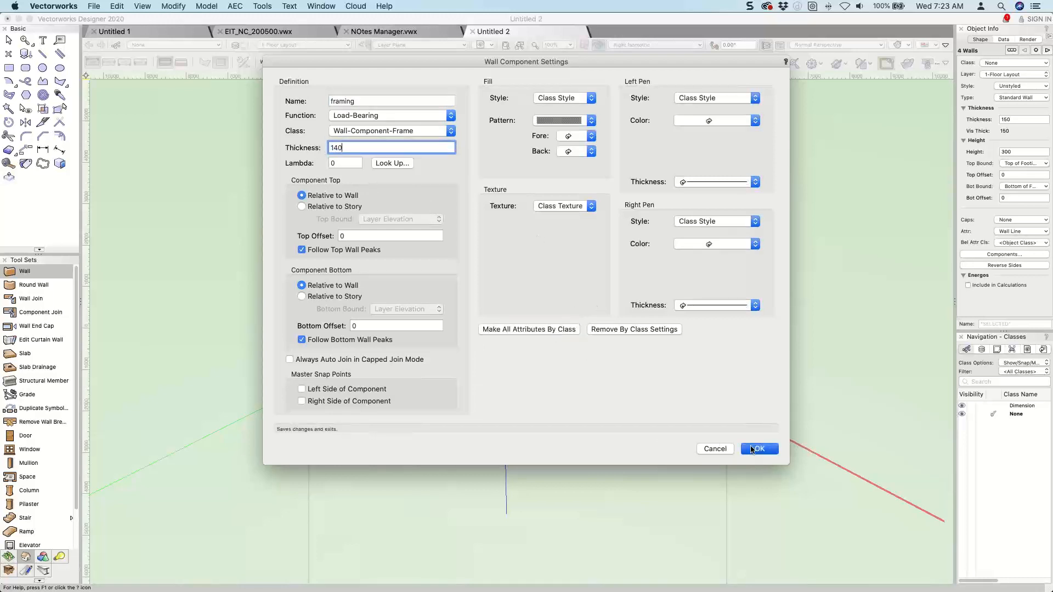
click(756, 449)
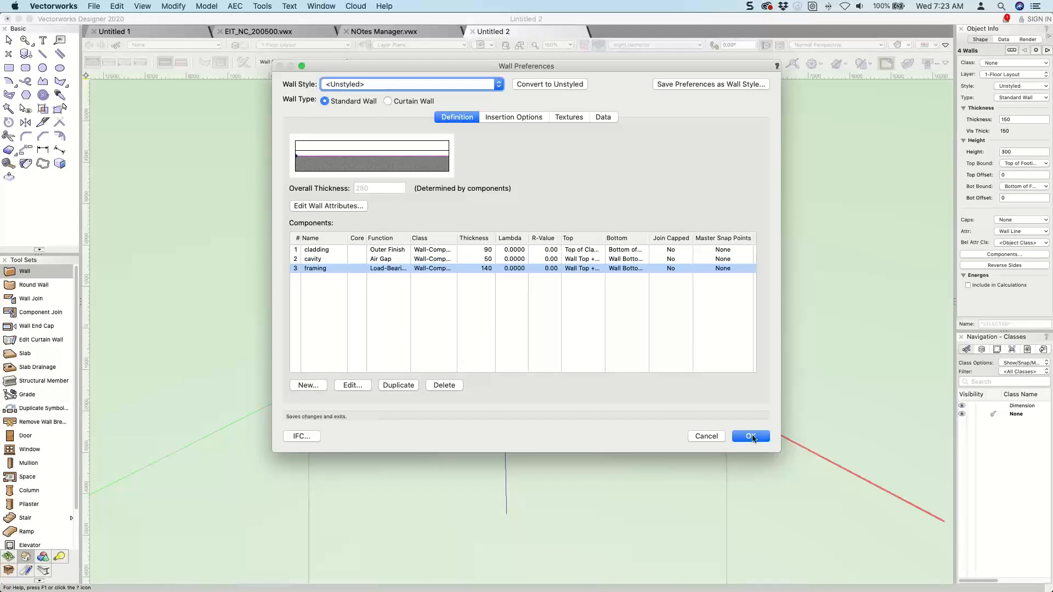
click(750, 435)
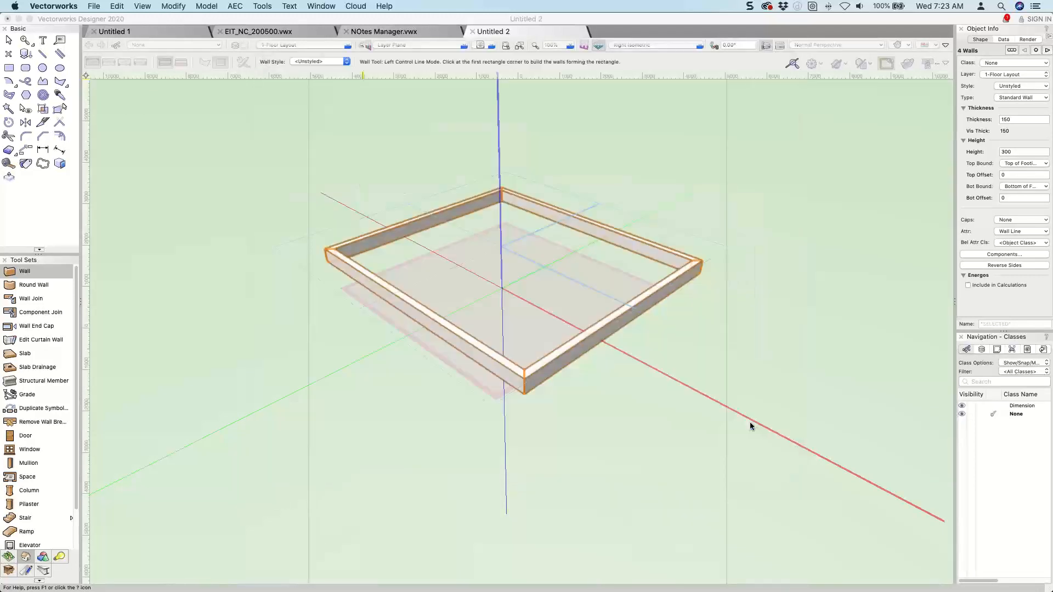
Save the current wall preferences as a wall style named "Brick wall" and accept the preferences.
click(243, 61)
click(694, 85)
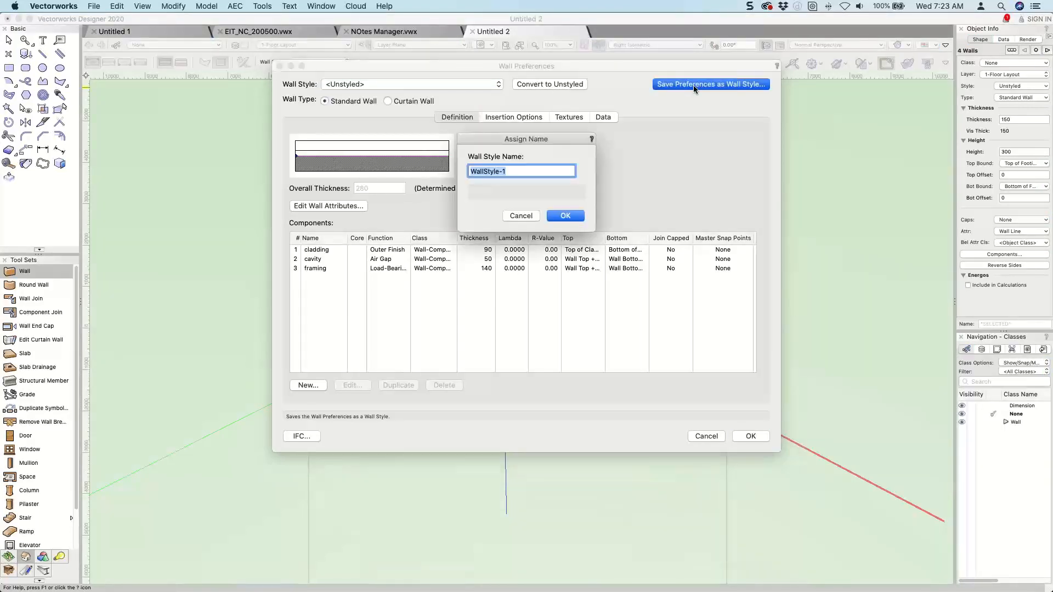
text(ex)
key(BackSpace)
key(BackSpace)
text(Brick wall)
key(Return)
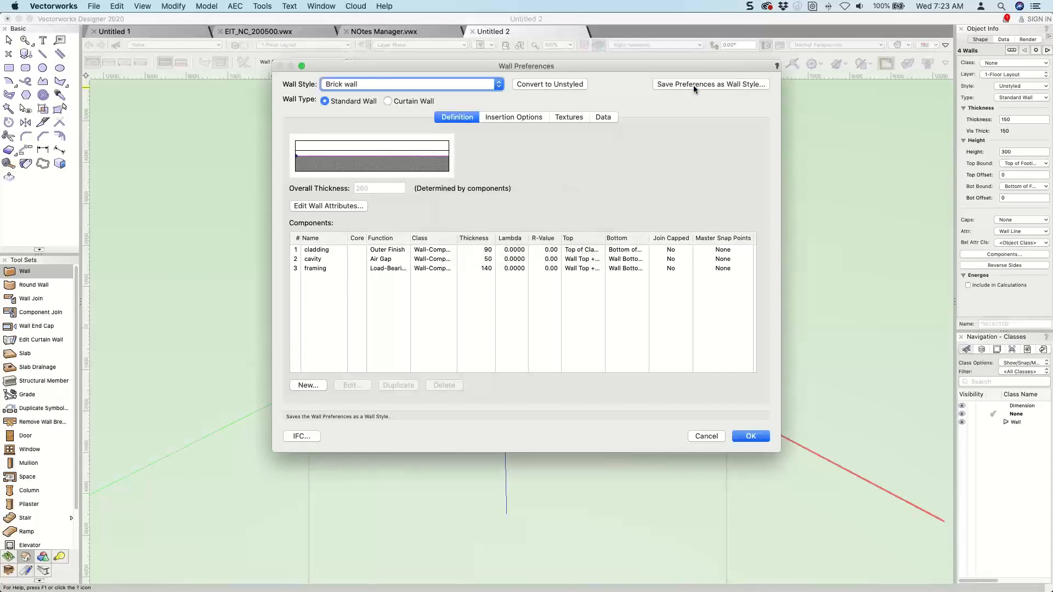
click(740, 442)
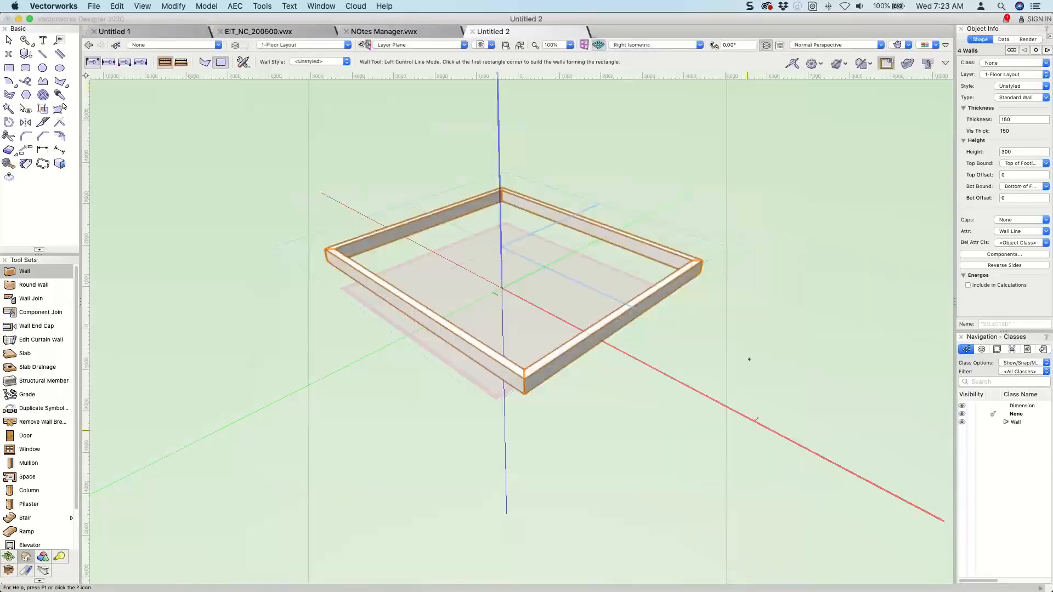
Make the framing component the core and save the preferences again as the Brick wall style.
click(748, 431)
key(Escape)
key(super+5)
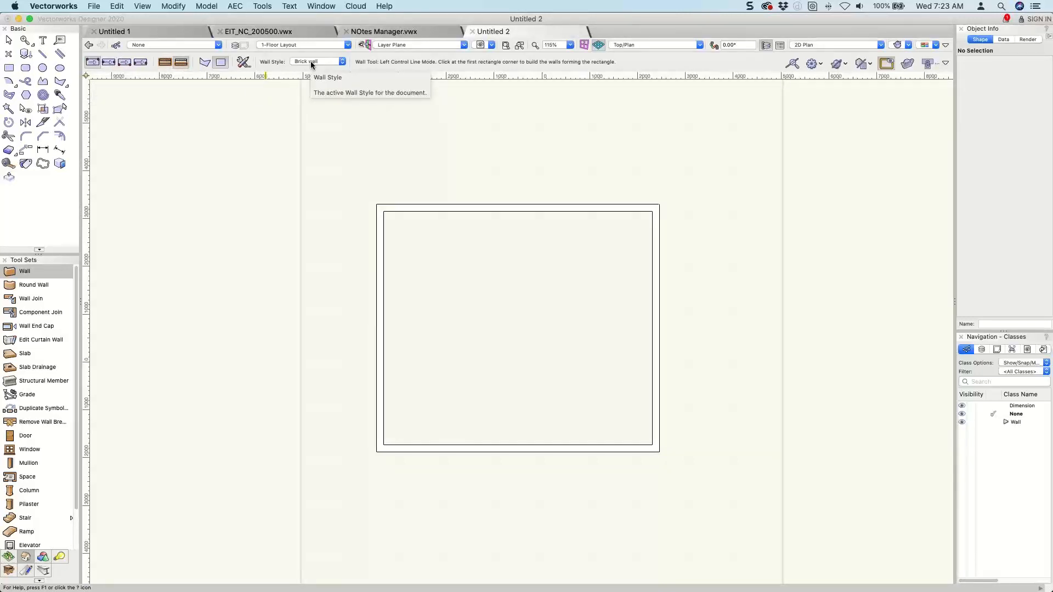
click(244, 63)
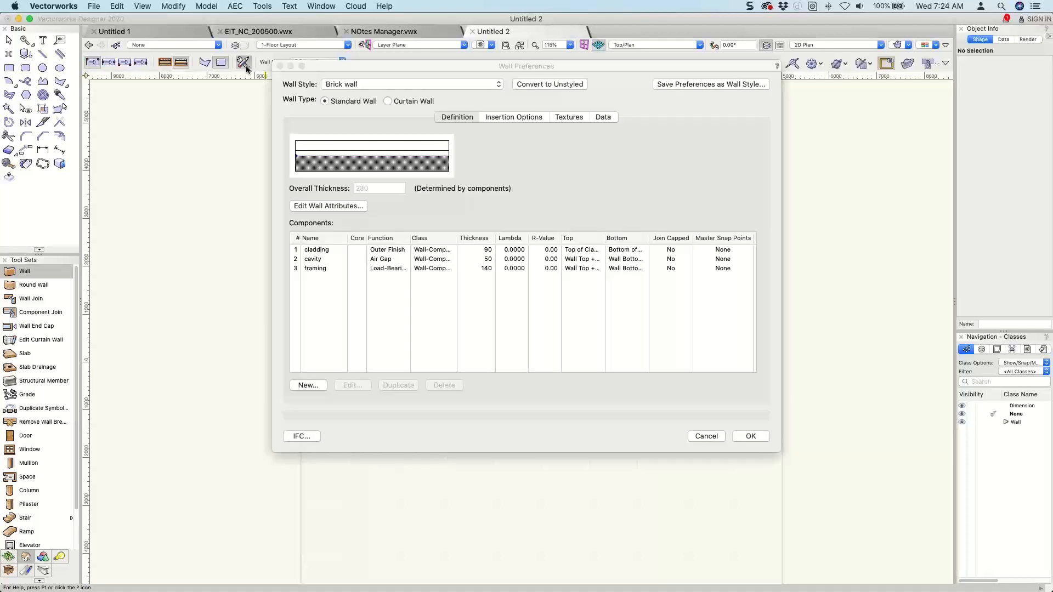
click(356, 267)
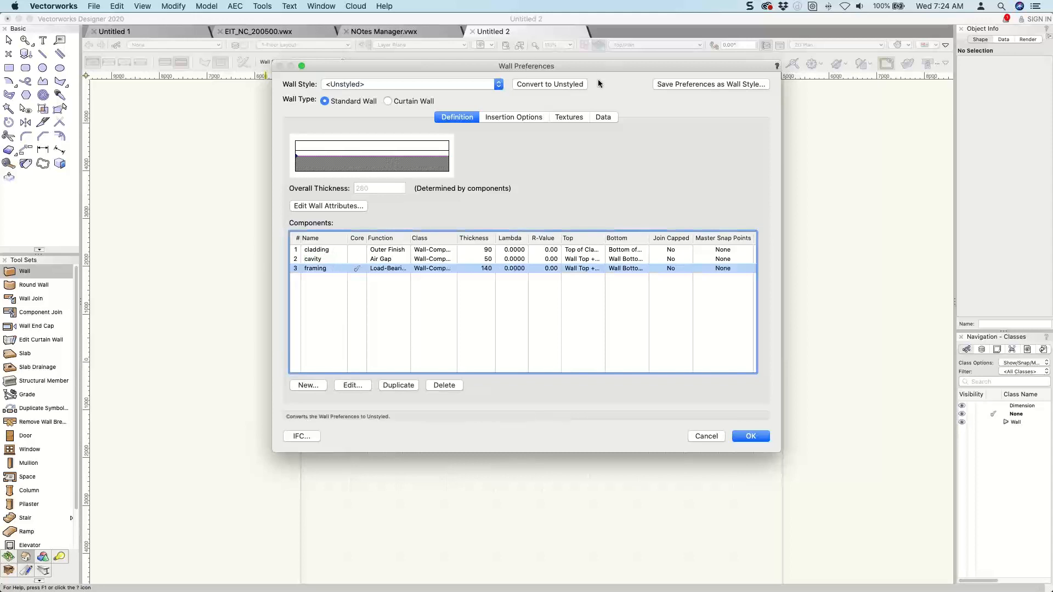
click(671, 86)
click(576, 215)
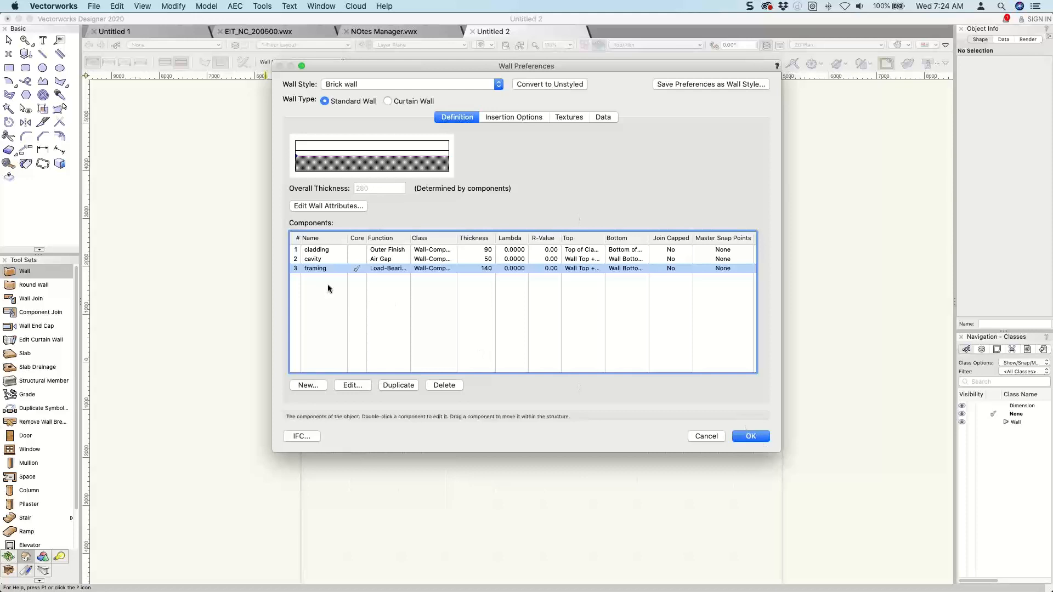
click(306, 269)
click(746, 436)
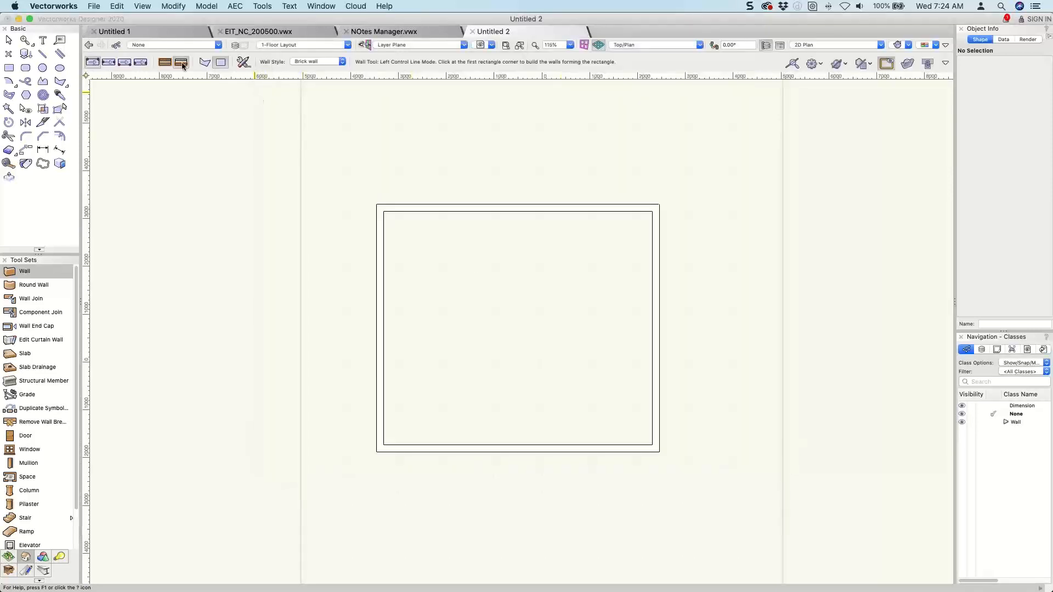
Draw a rectangle of Brick wall walls over the existing walls, between their opposite outer corners.
click(376, 204)
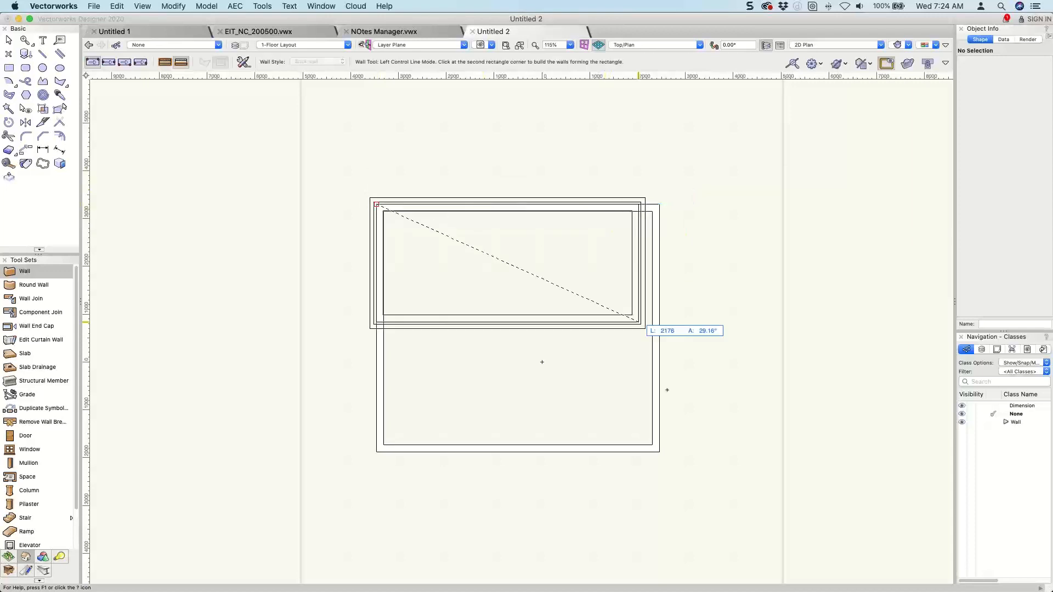
click(660, 452)
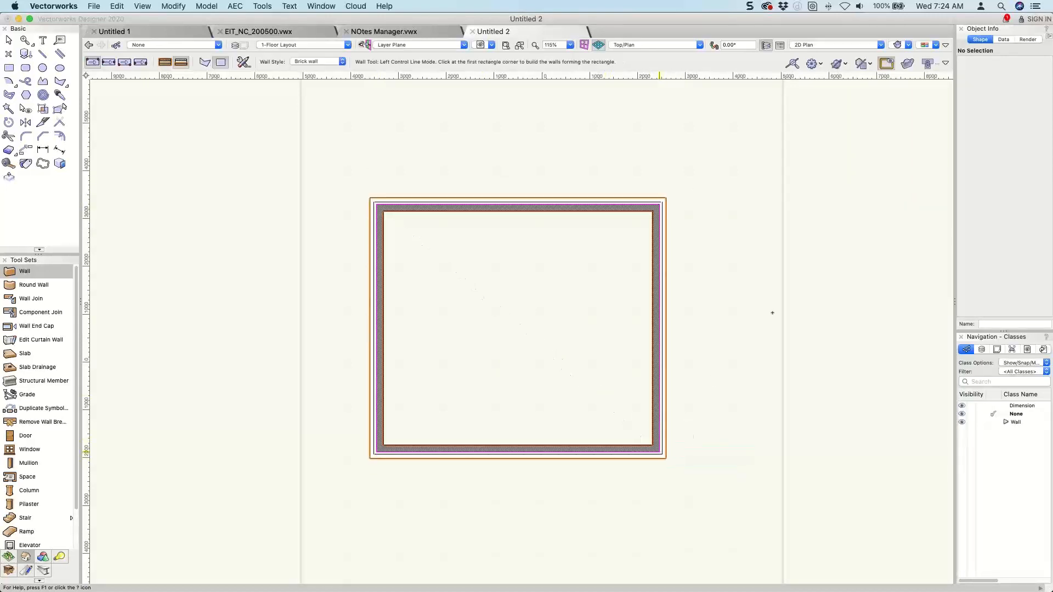
key(3)
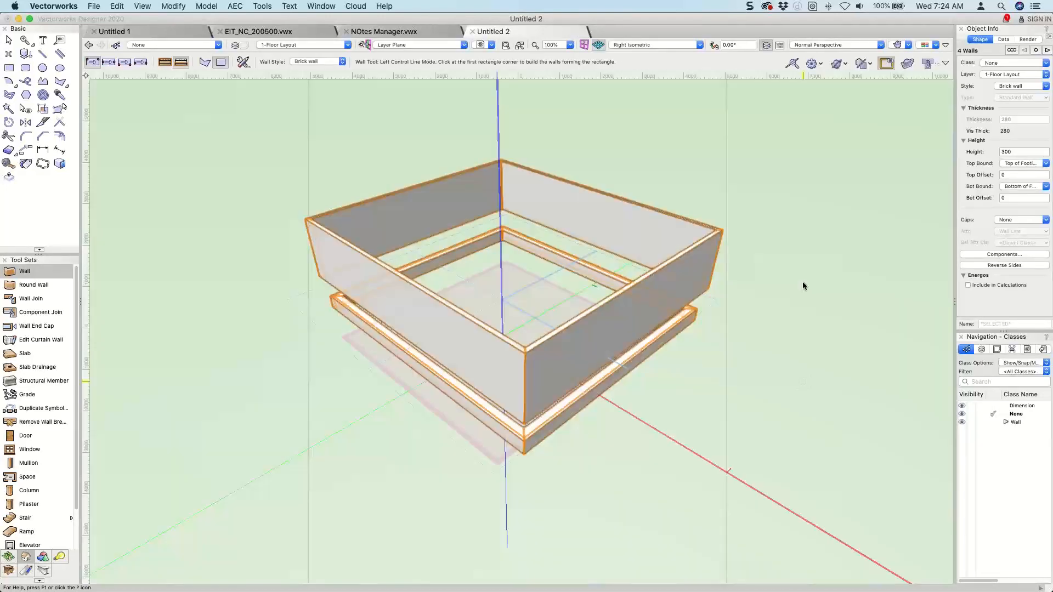
key(x)
mouse_move(608, 310)
ctrl+middle_down()
mouse_move(600, 181)
mouse_move(414, 311)
ctrl+middle_up()
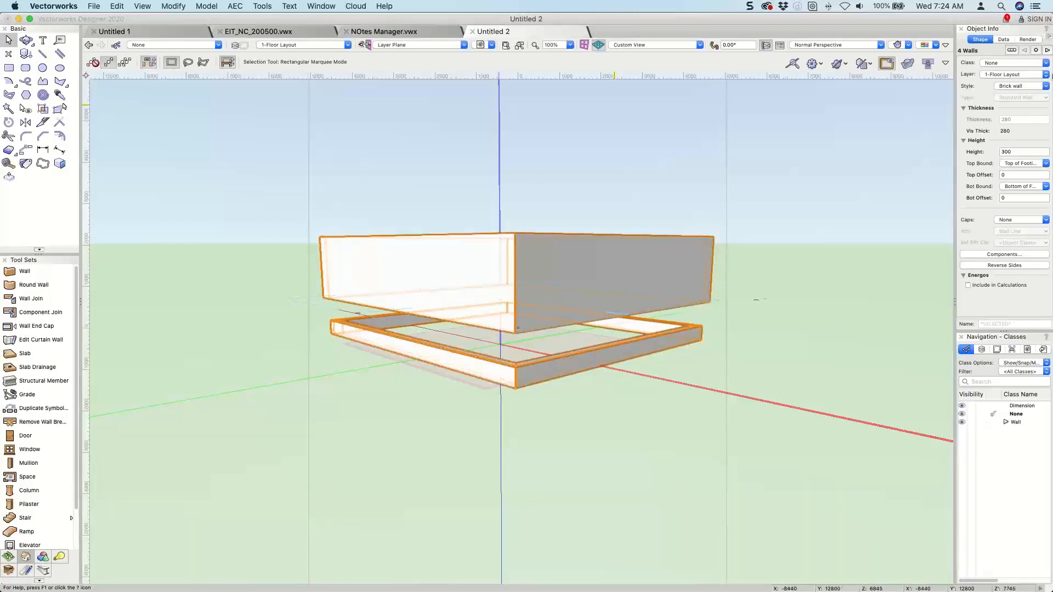
Edit the foundation wall style in the Untitled 2 resources and set its top bound to Layer Elevation.
key(super+r)
drag(719, 17, 738, 20)
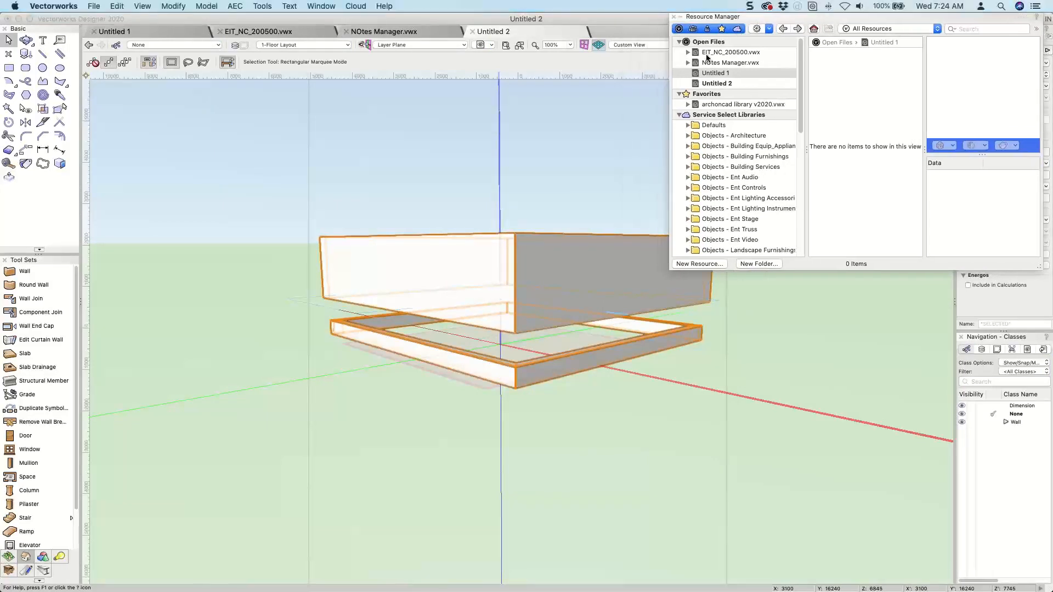
click(713, 84)
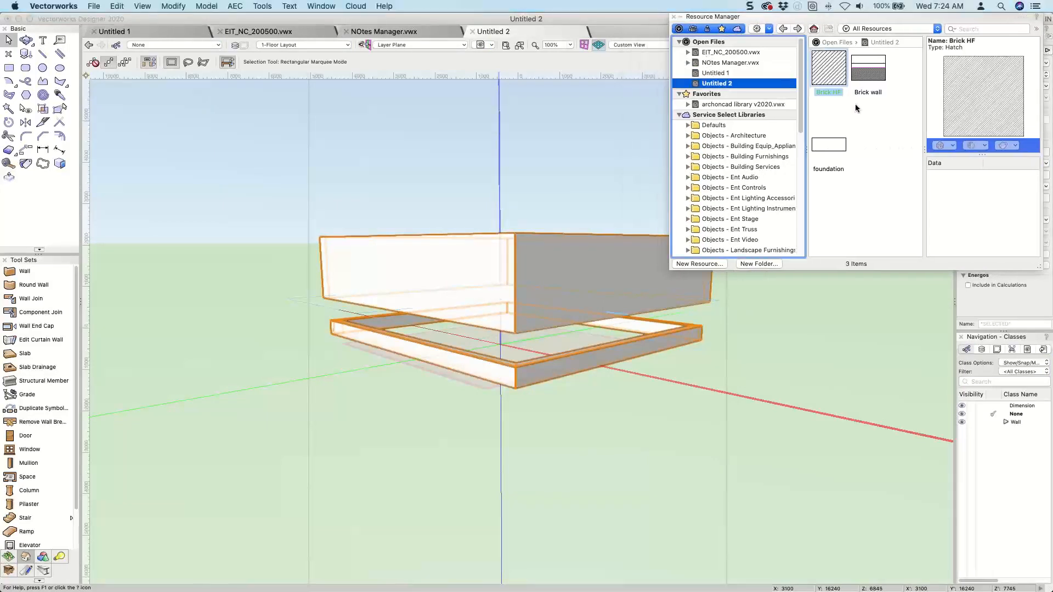
right_click(831, 144)
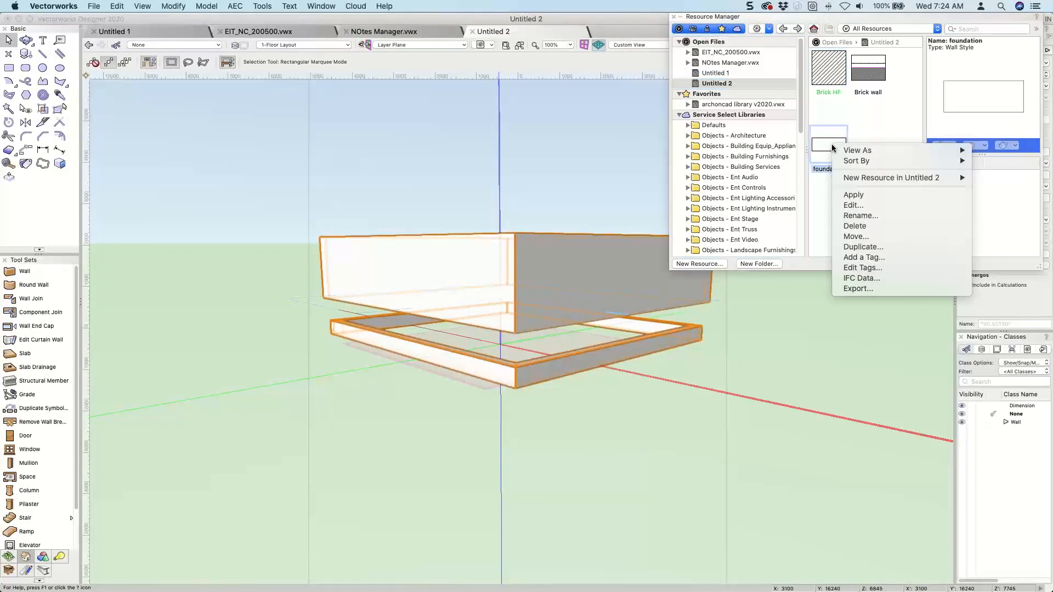
click(857, 206)
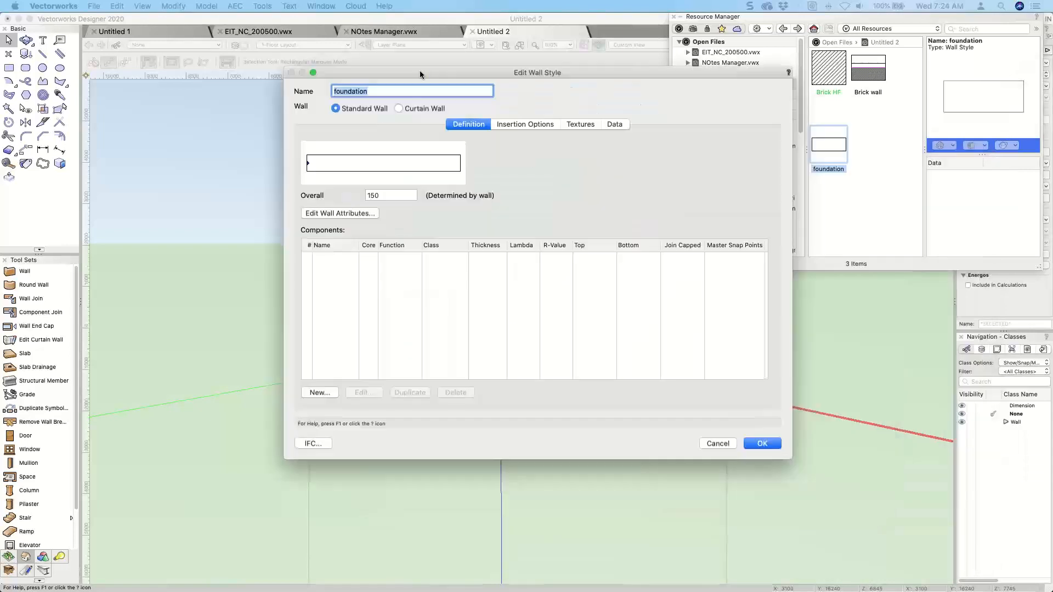
click(511, 123)
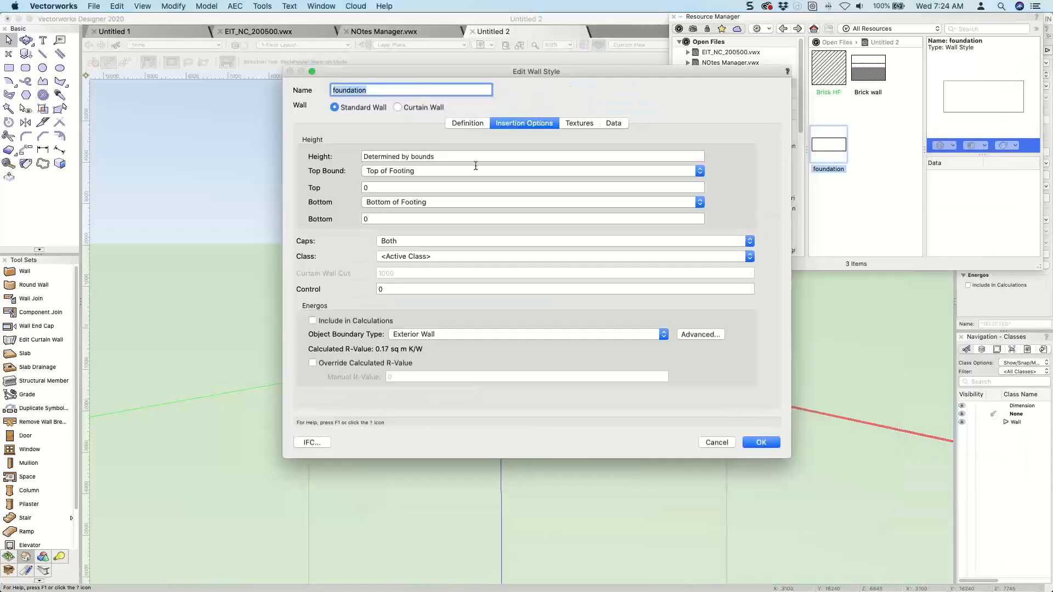
click(398, 171)
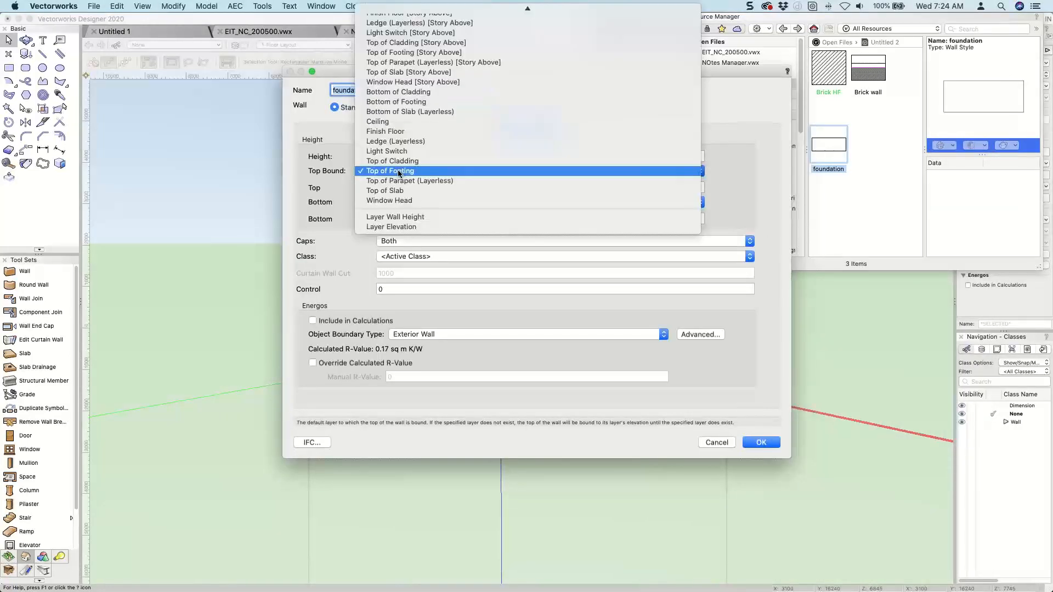
click(396, 229)
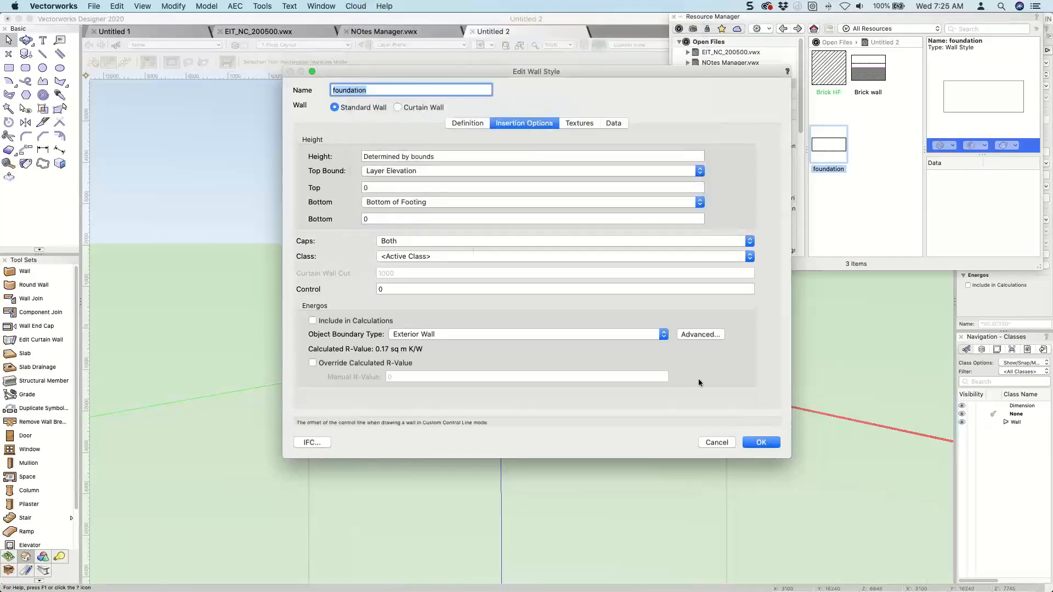
click(762, 442)
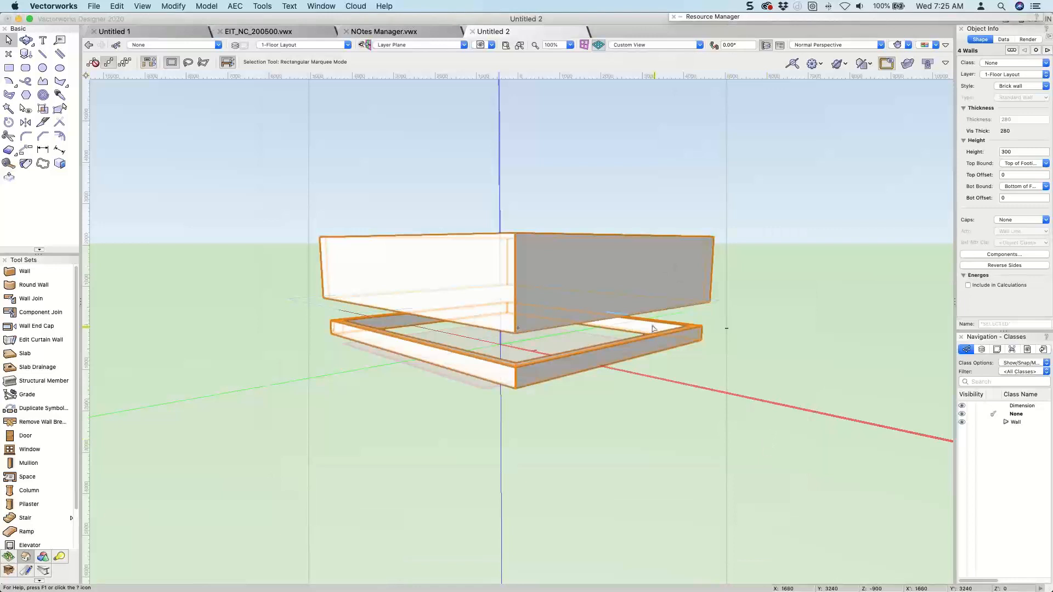
Recheck the foundation style's insertion bounds, close its settings, and deselect the walls.
mouse_move(744, 22)
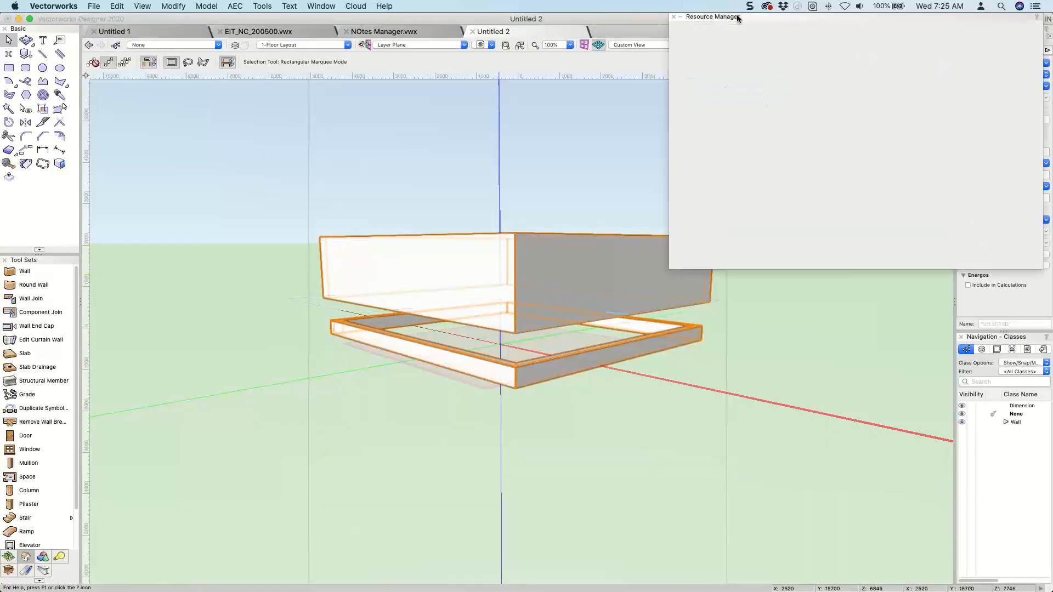
right_click(827, 150)
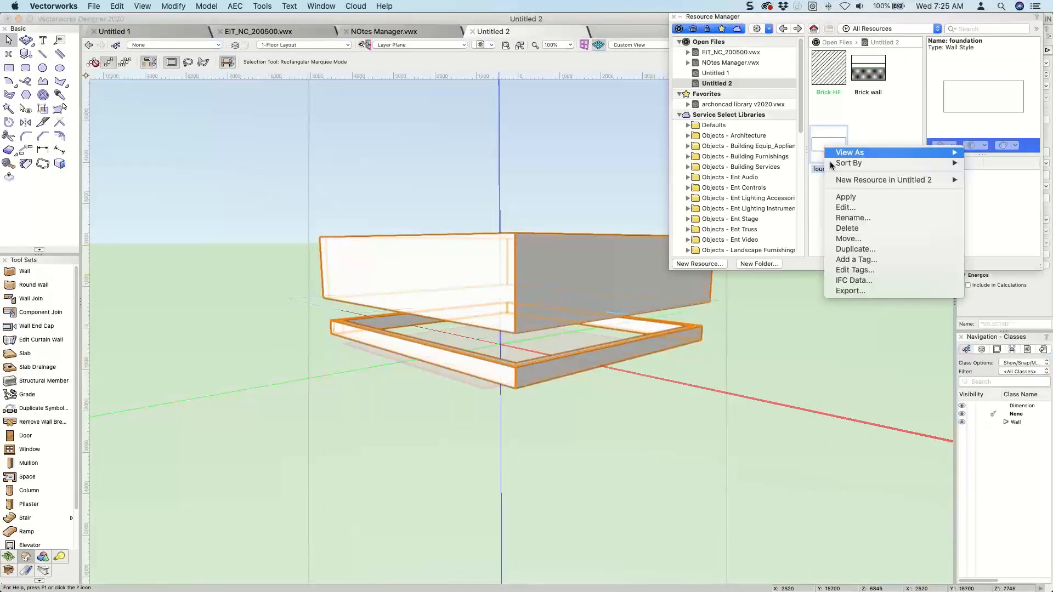
click(836, 207)
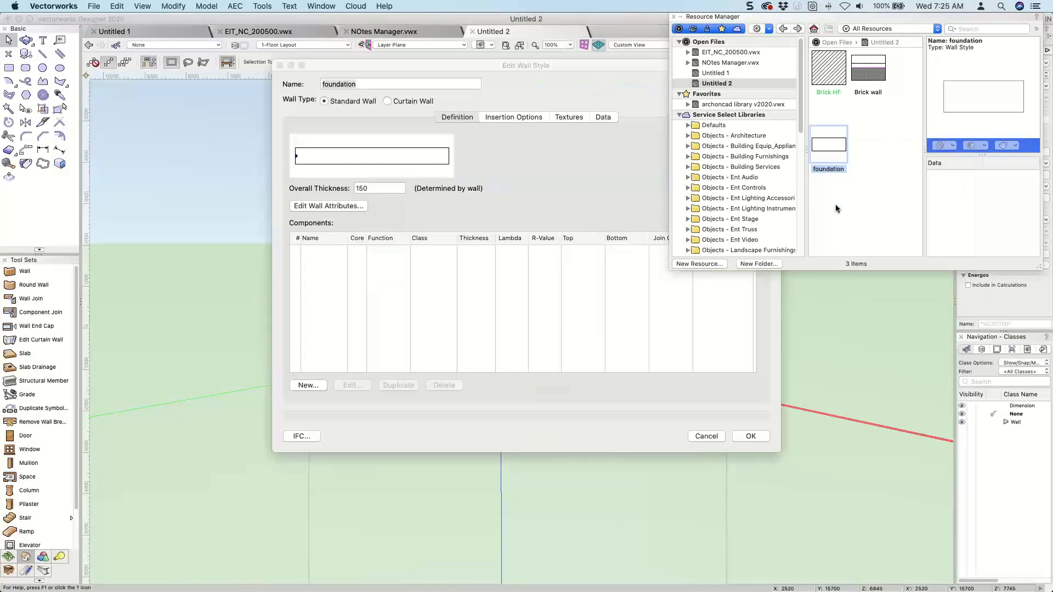
click(524, 119)
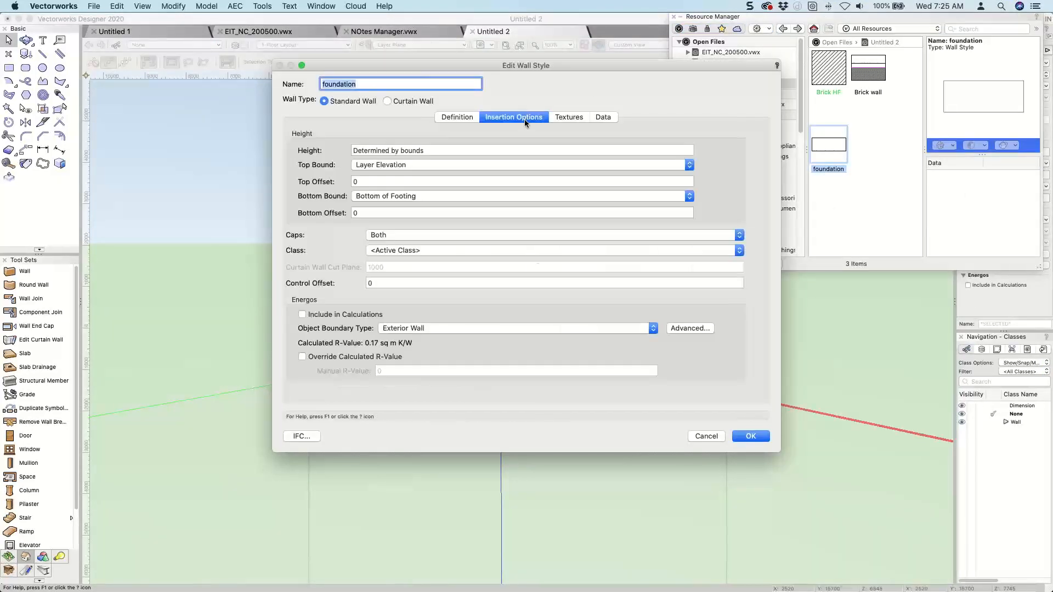
click(747, 437)
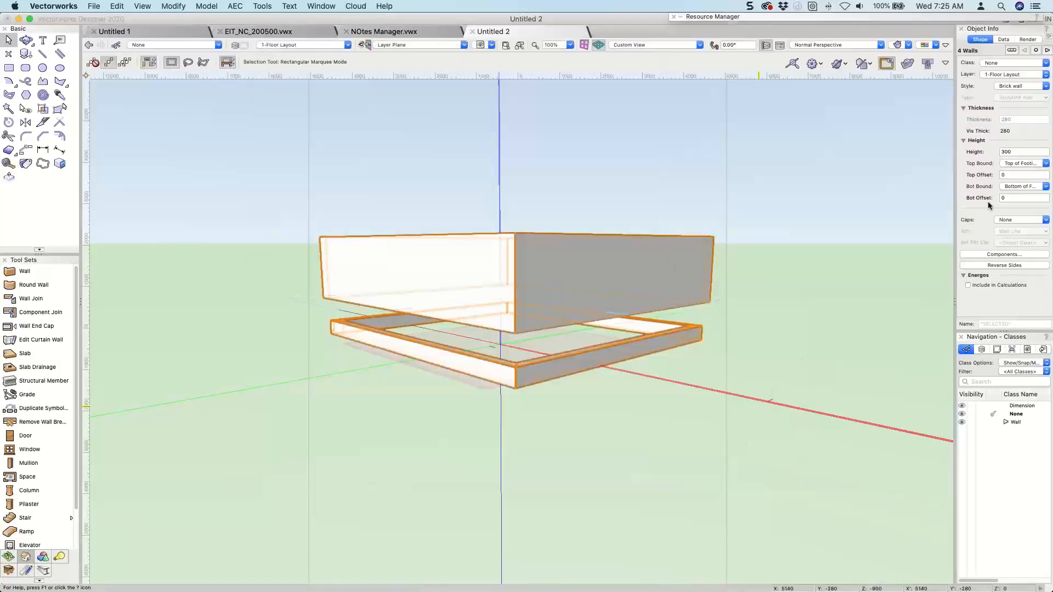
click(833, 166)
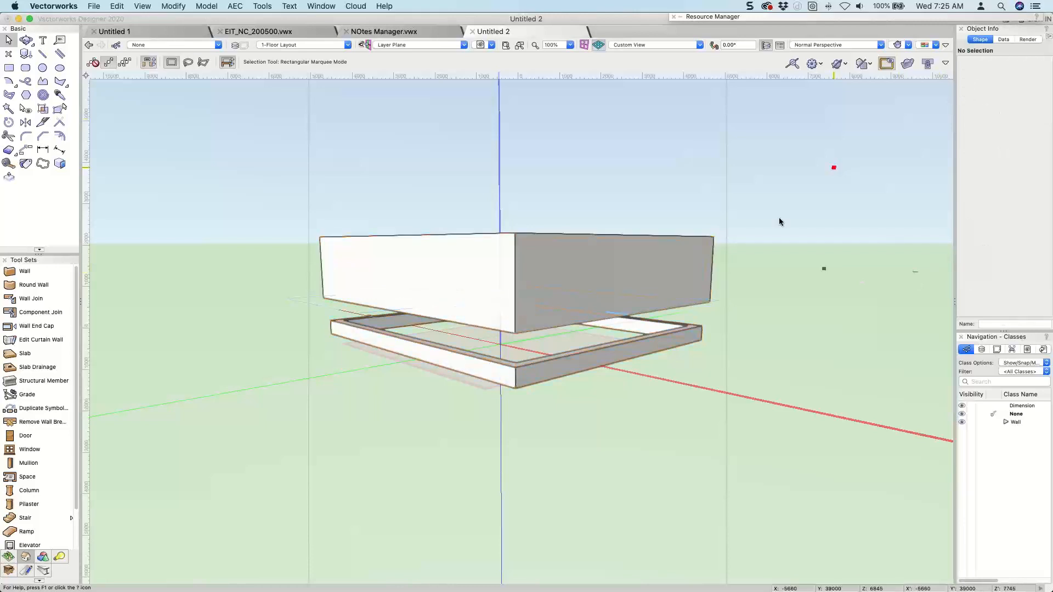
click(448, 350)
shift+click(629, 352)
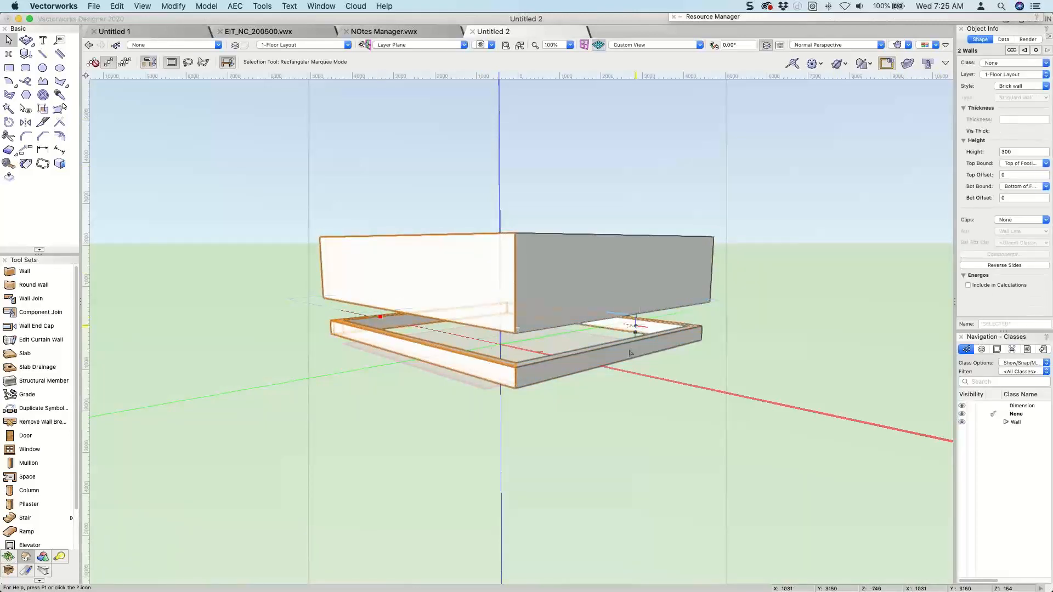
click(1011, 88)
click(1011, 96)
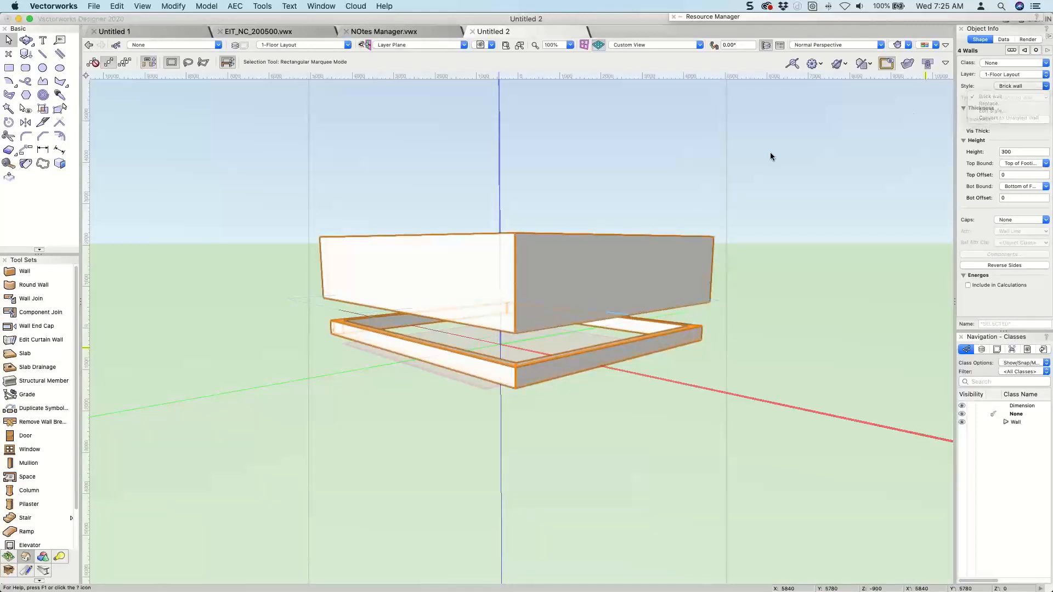
click(729, 325)
Delete the four Brick wall walls that stand over the unstyled foundation walls.
click(699, 335)
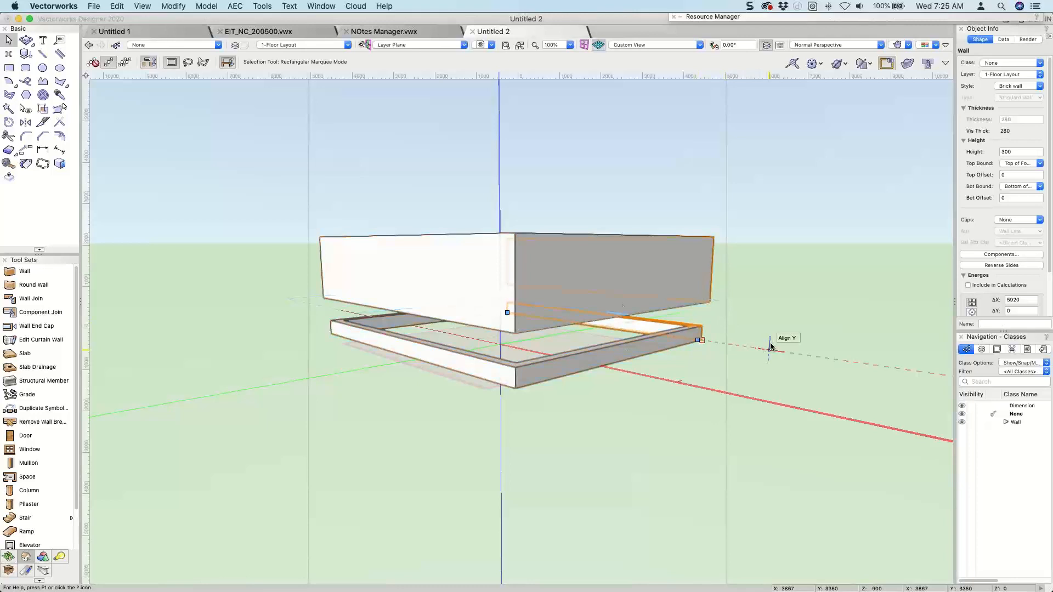
click(701, 281)
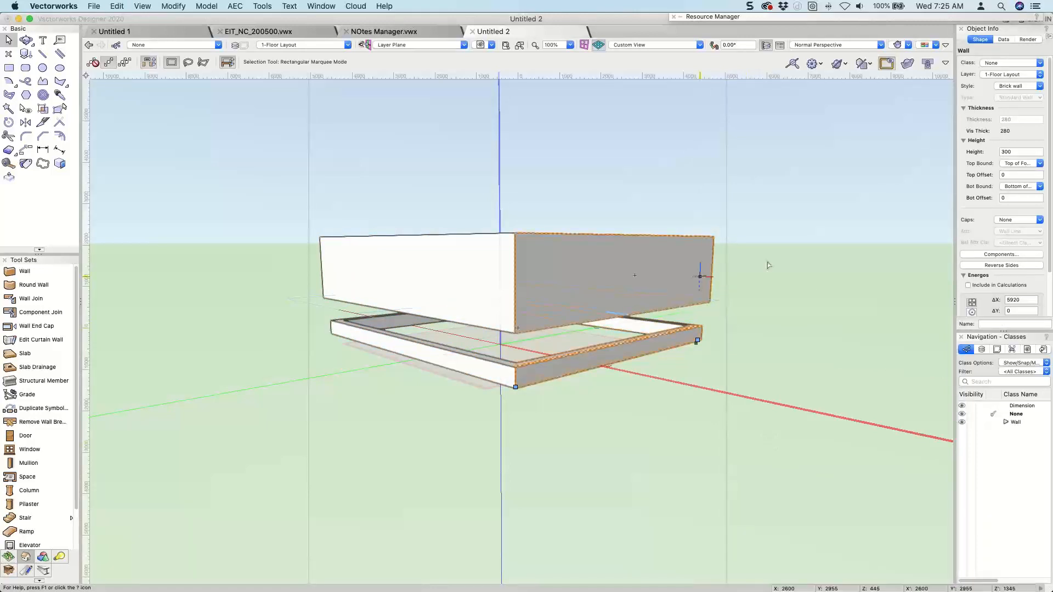
key(Delete)
click(645, 263)
click(511, 279)
key(Delete)
click(545, 253)
key(Delete)
click(478, 258)
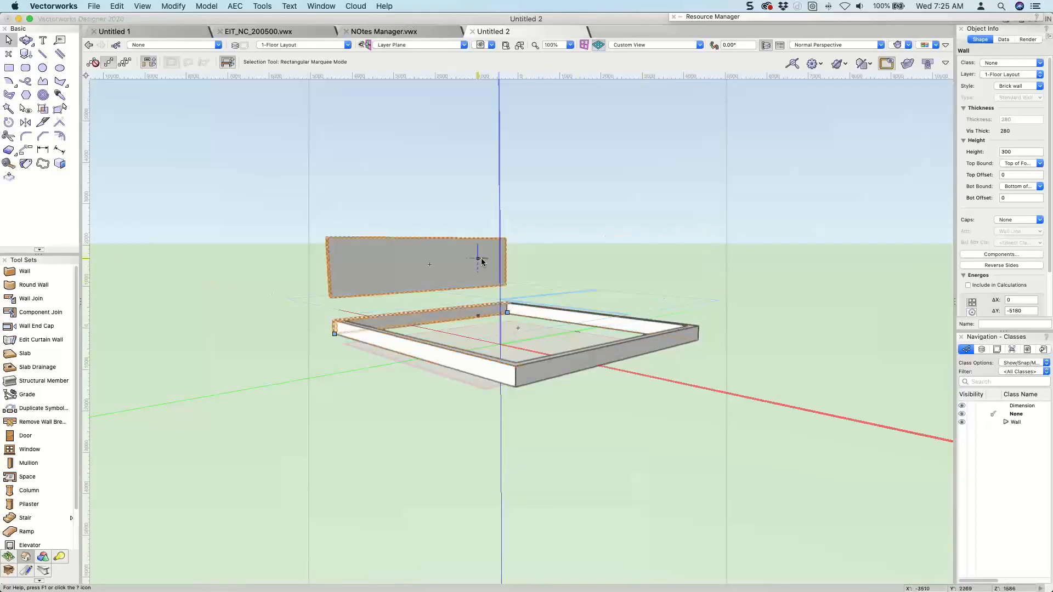
key(Delete)
Replace the style of the four remaining unstyled walls with foundation, aligning both on their center lines.
click(466, 308)
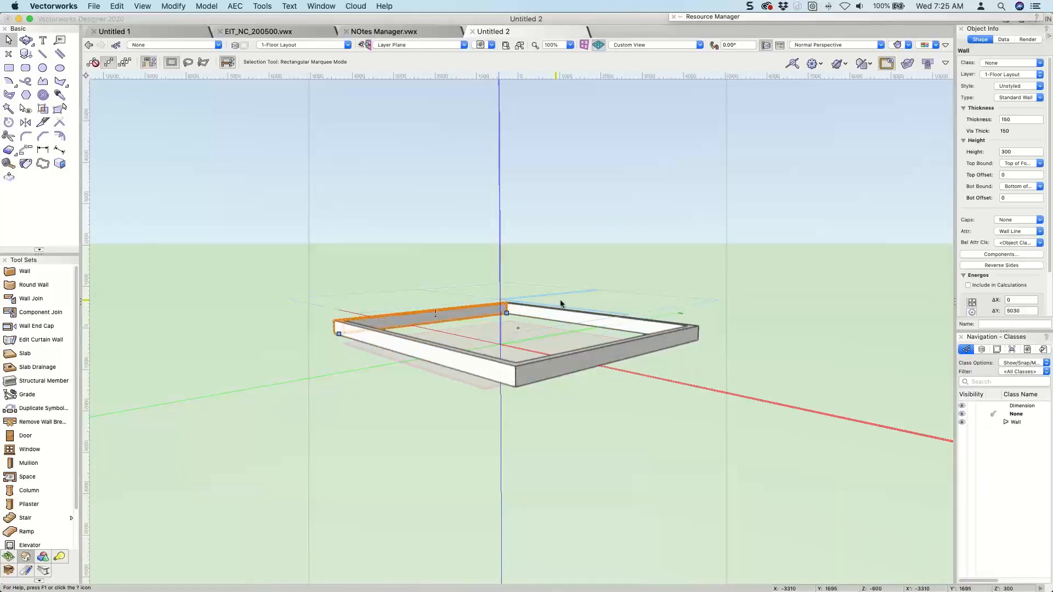
shift+click(562, 303)
shift+click(479, 374)
click(1021, 86)
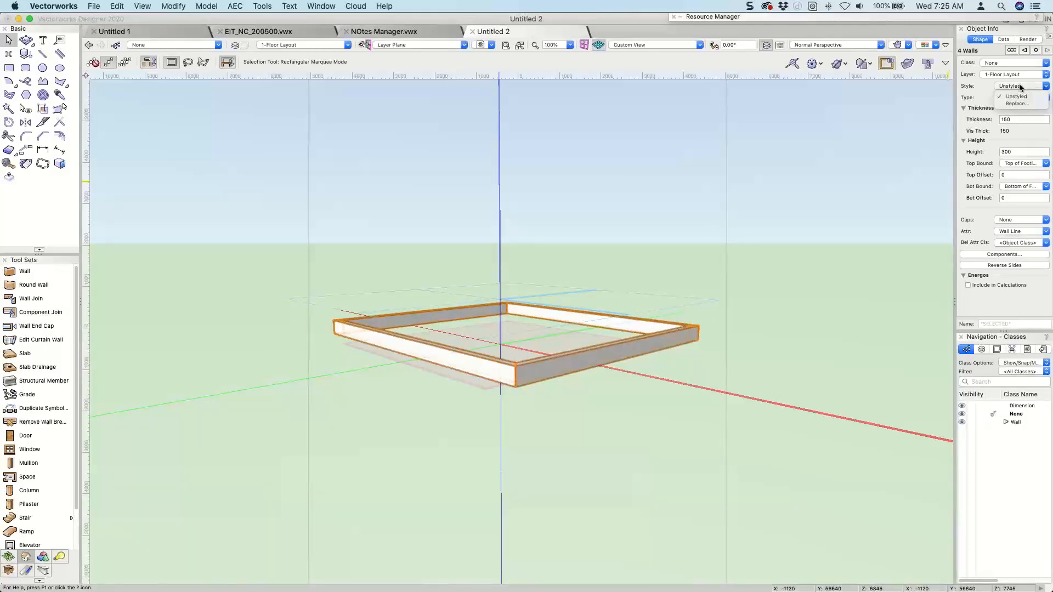
click(1012, 104)
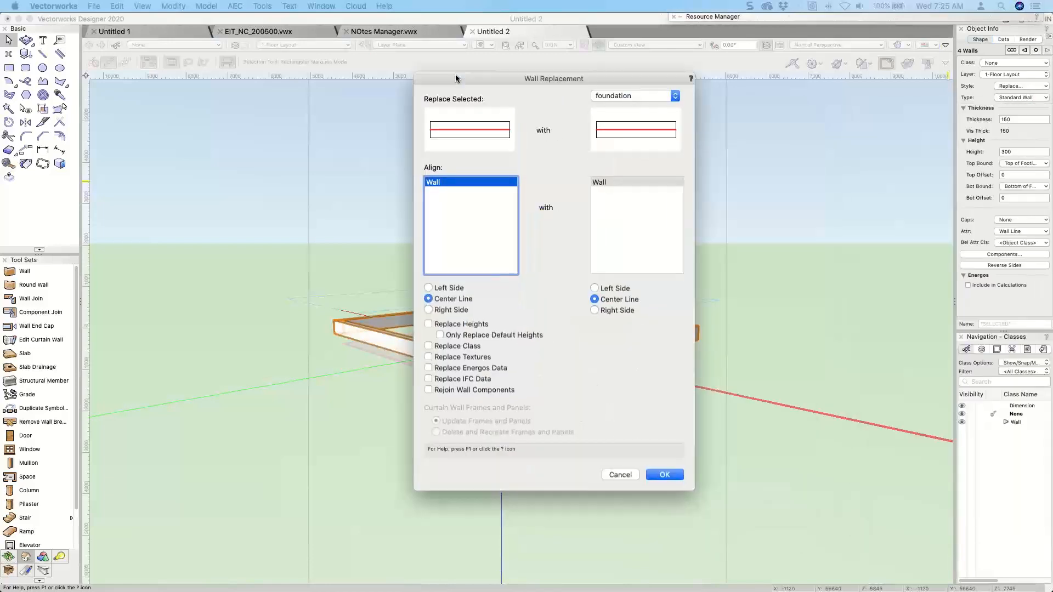
click(666, 475)
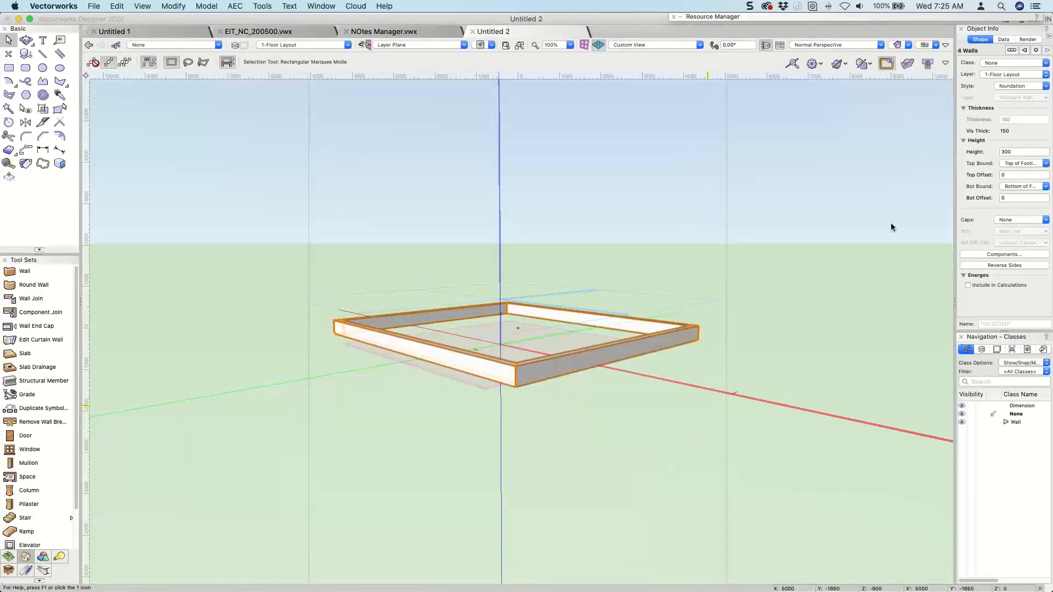
Set the top bound of the four foundation walls to Layer Elevation and deselect them.
click(1021, 164)
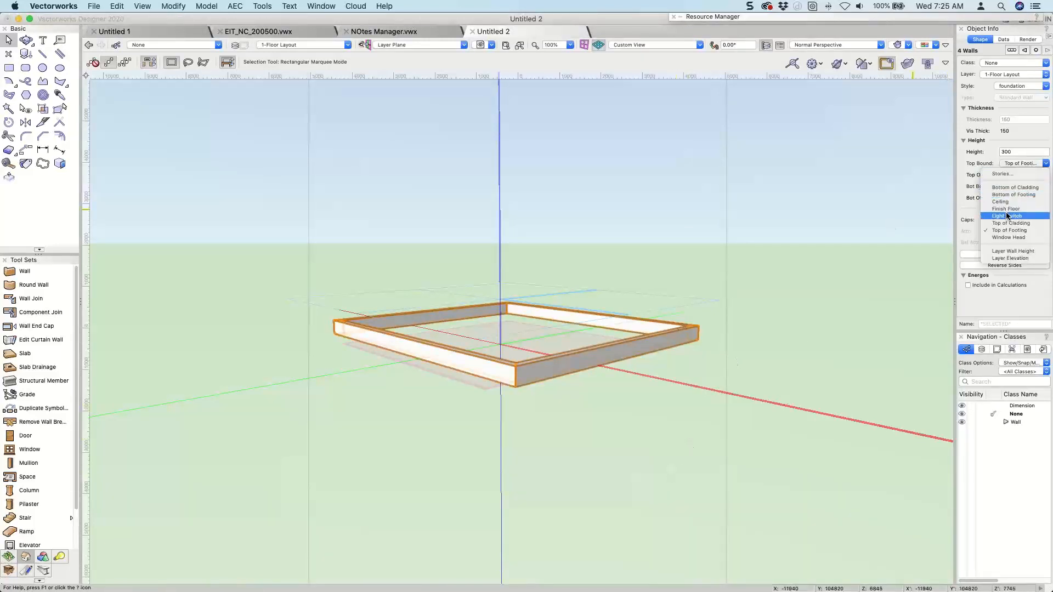
click(1007, 253)
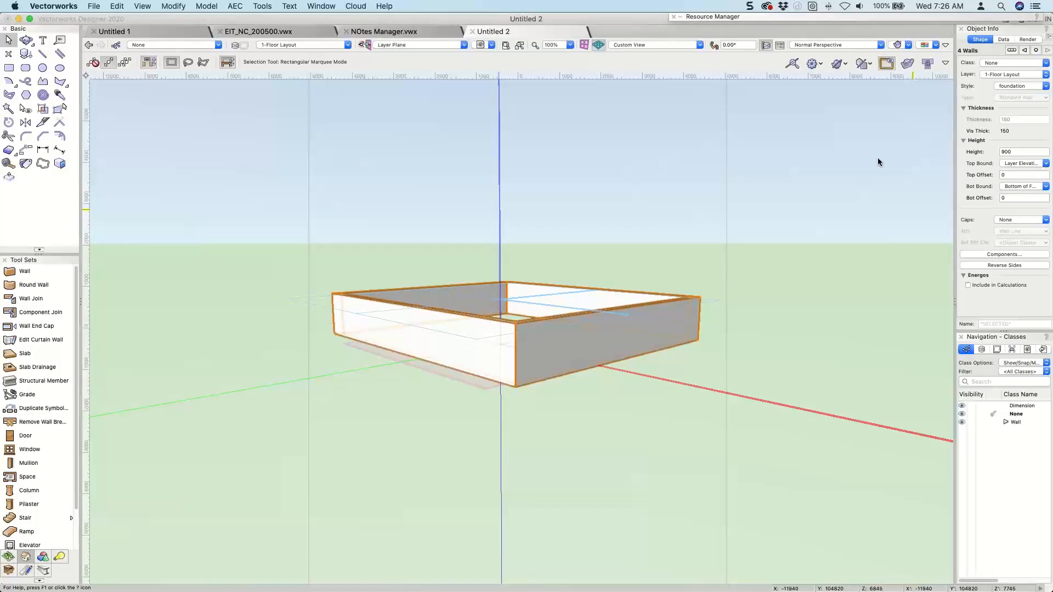
click(508, 200)
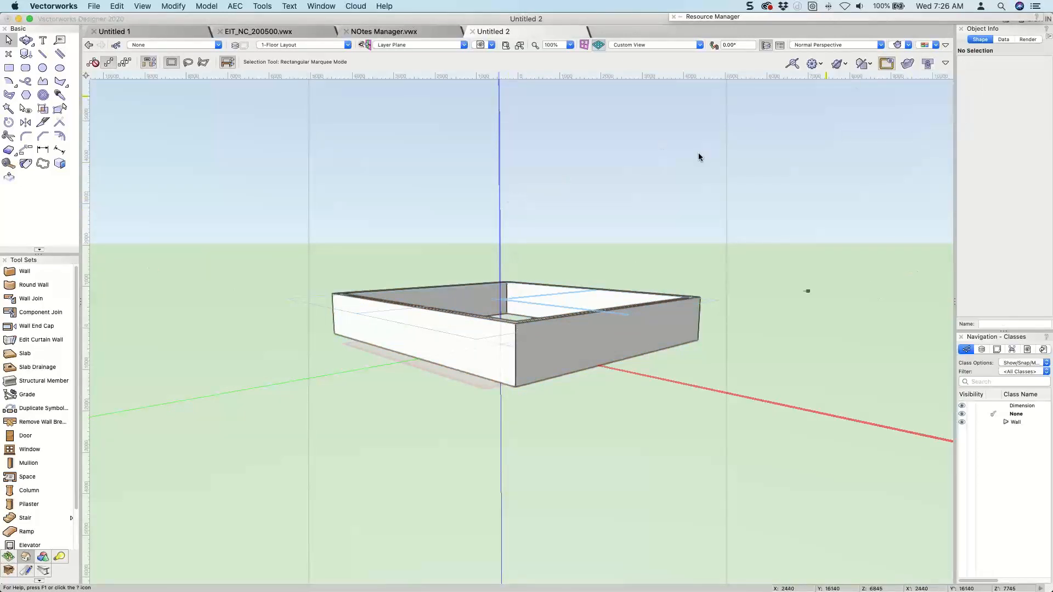
Set the Wall tool's top bound to Layer Wall Height and bottom bound to Layer Elevation, saving the preferences as the Brick wall style.
key(super+5)
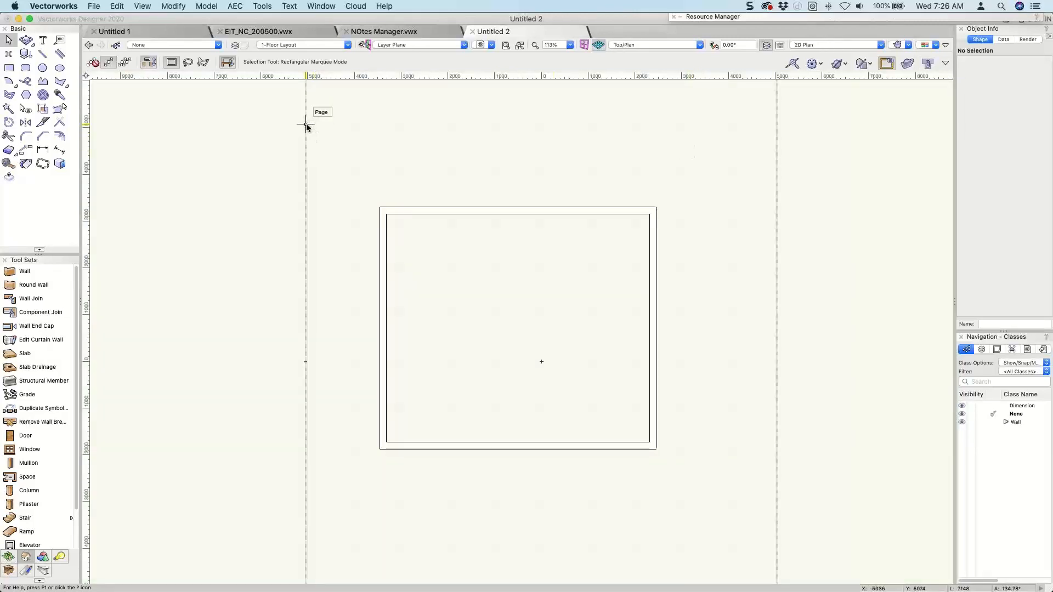
key(9)
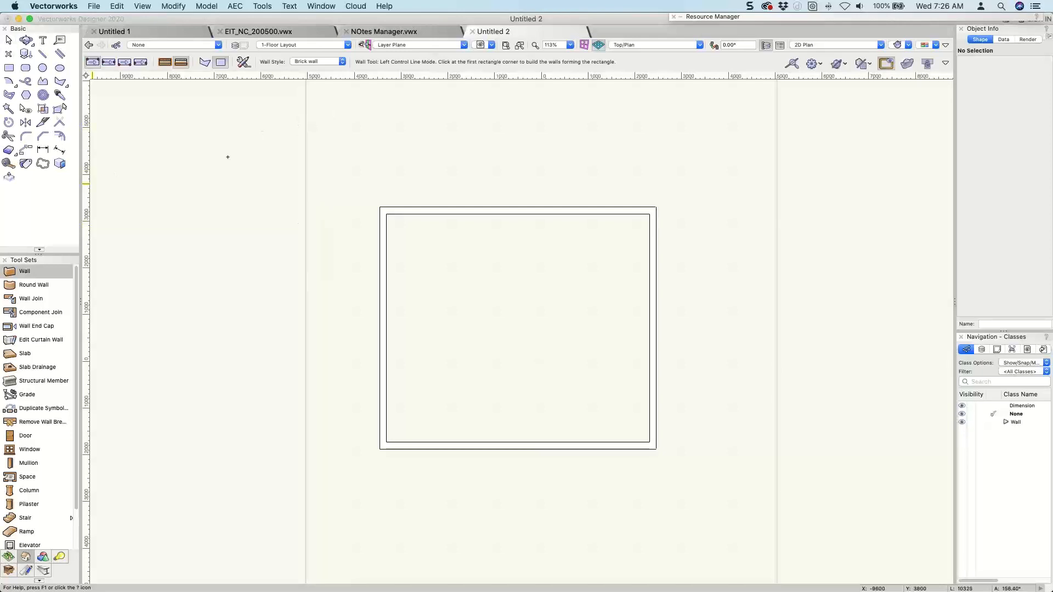
click(244, 63)
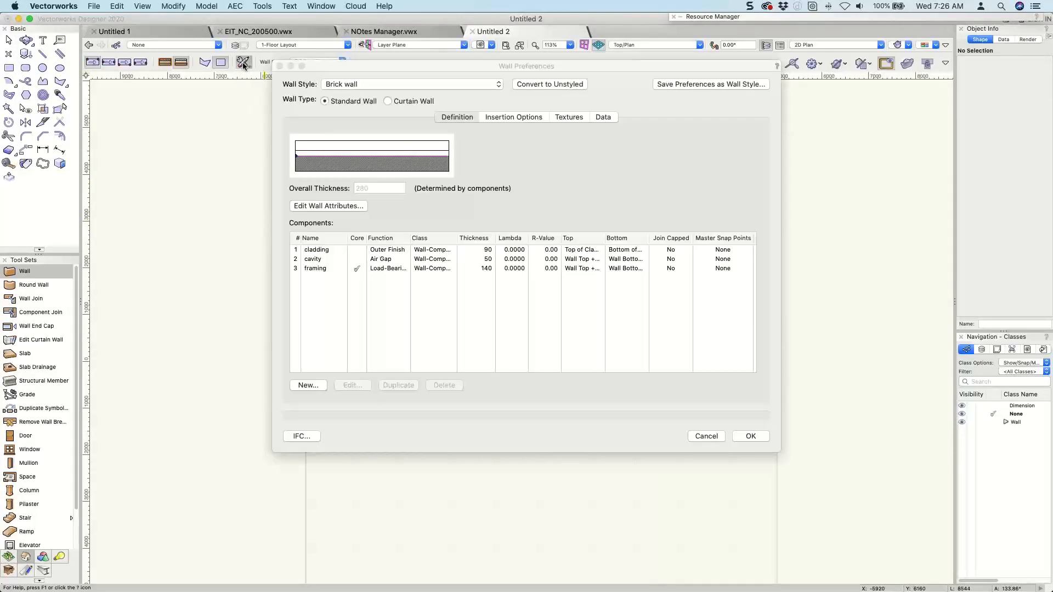
click(513, 117)
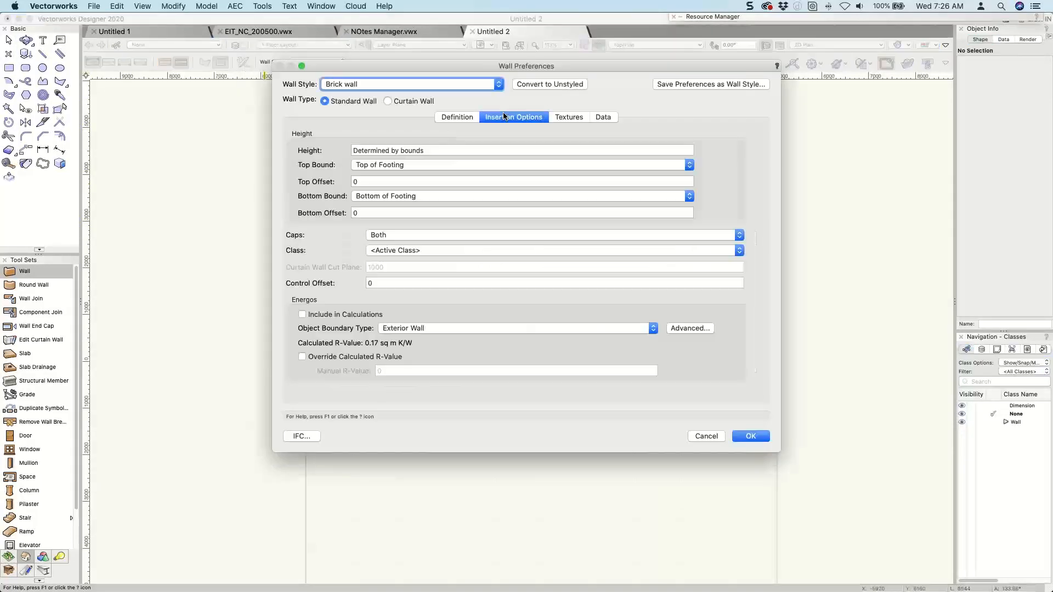
click(412, 165)
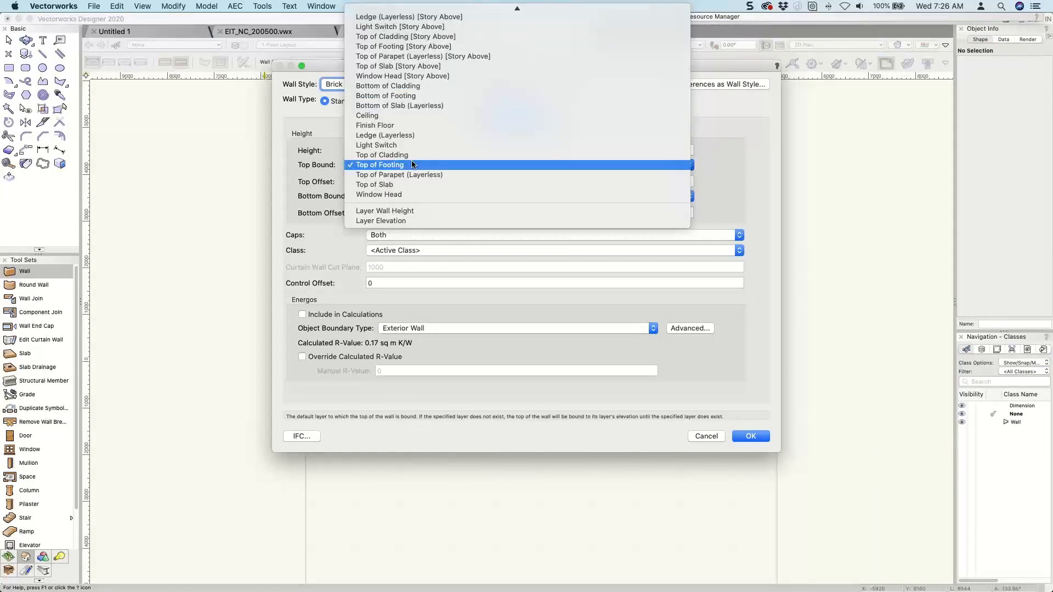
click(400, 209)
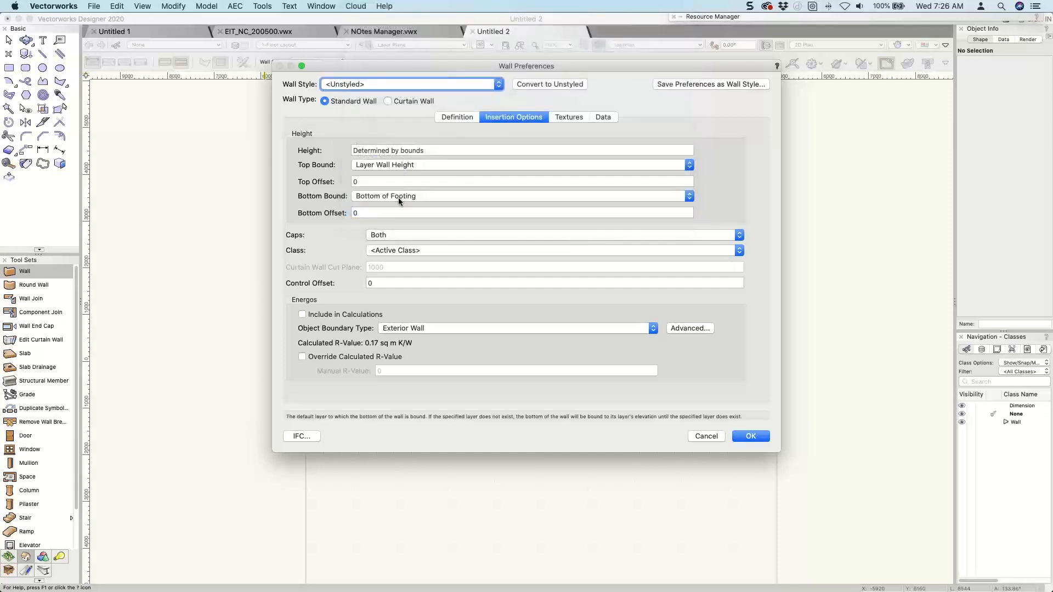
click(399, 196)
click(400, 170)
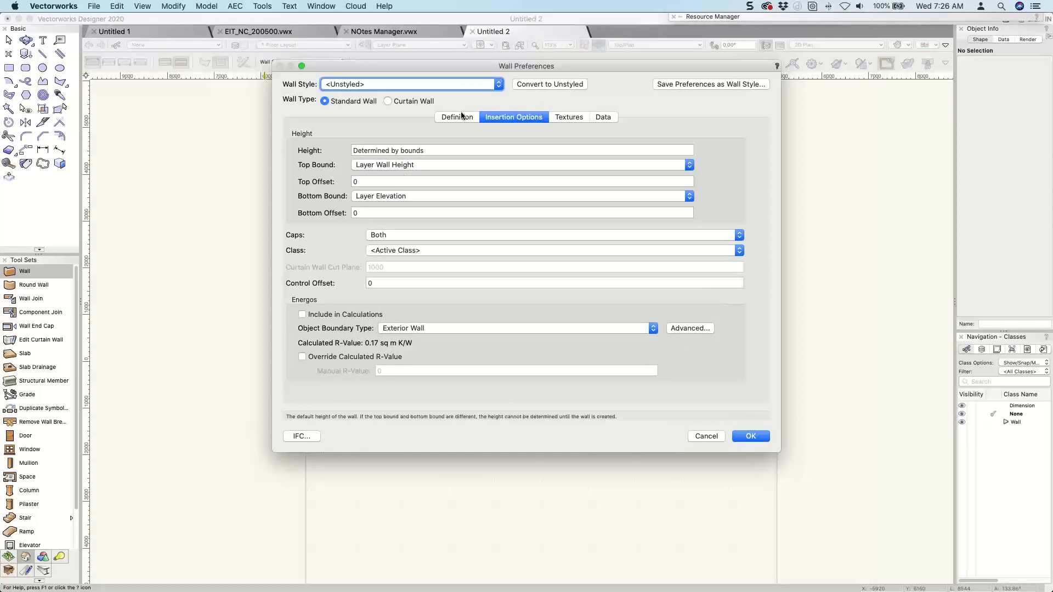
click(674, 84)
click(565, 215)
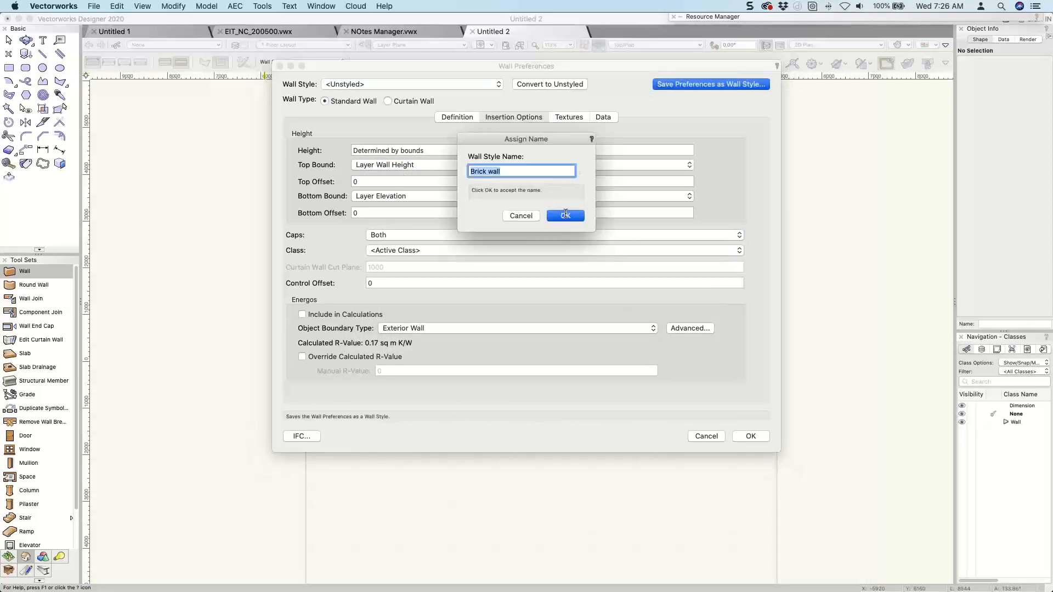
click(752, 437)
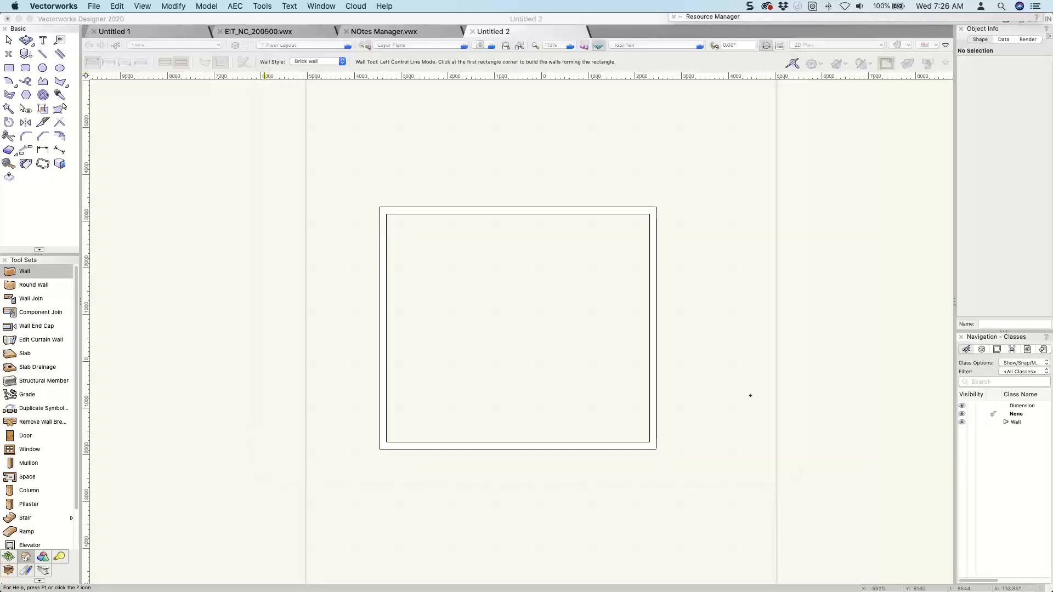
Draw a rectangle of Brick wall walls between opposite outer corners of the foundation walls and inspect the stacked walls in 3D.
click(380, 207)
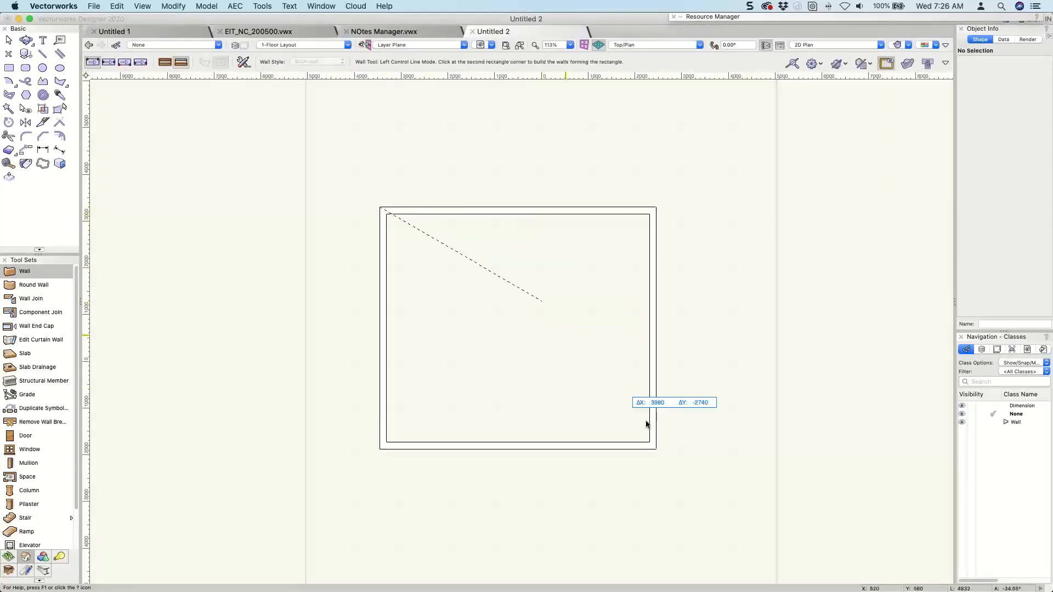
click(656, 449)
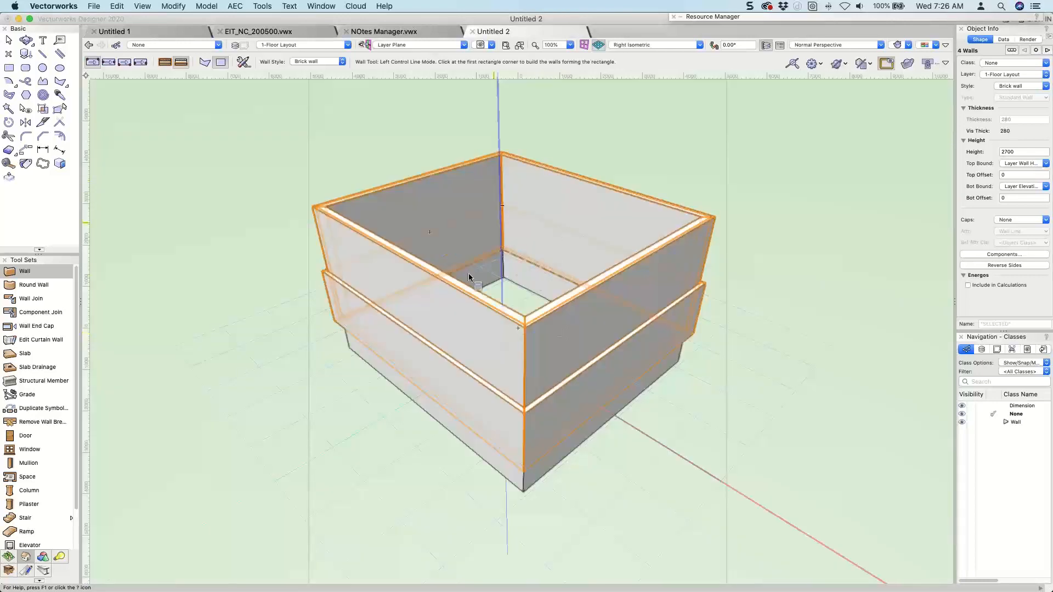
key(shift+c)
drag(449, 245, 434, 166)
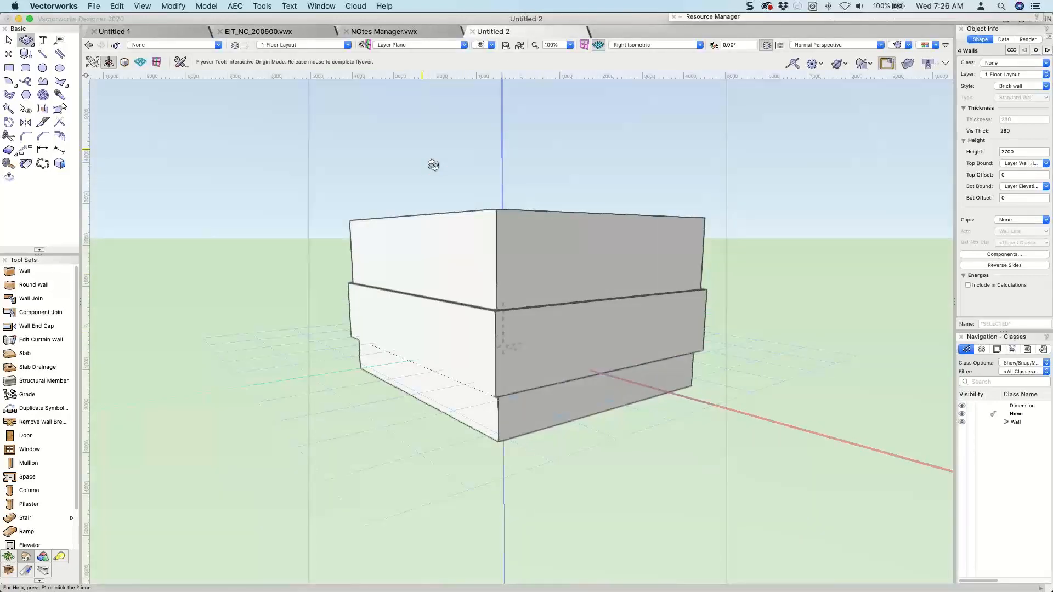
drag(433, 165, 437, 173)
key(x)
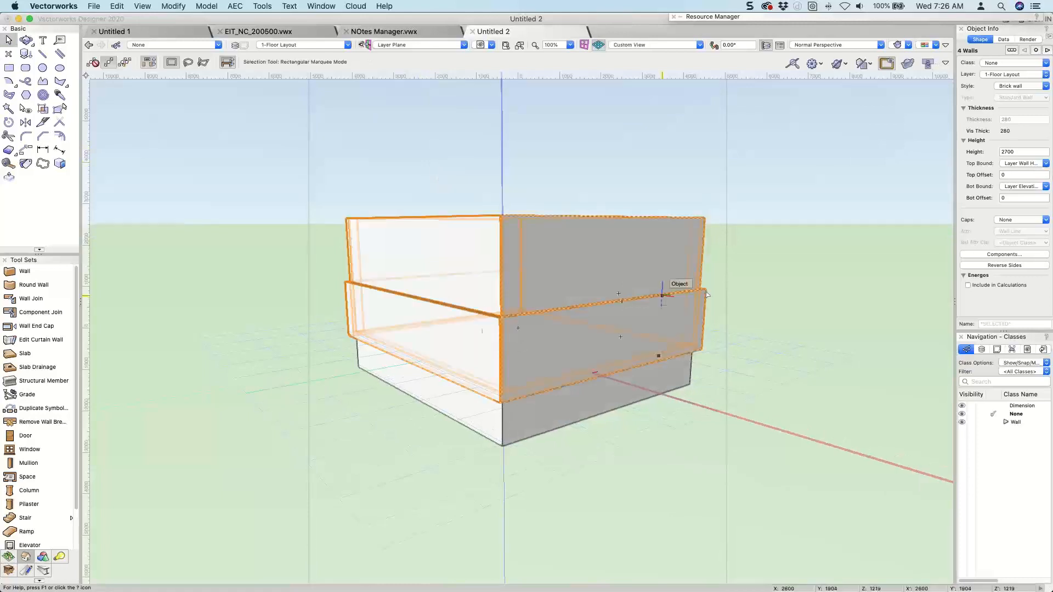
click(761, 277)
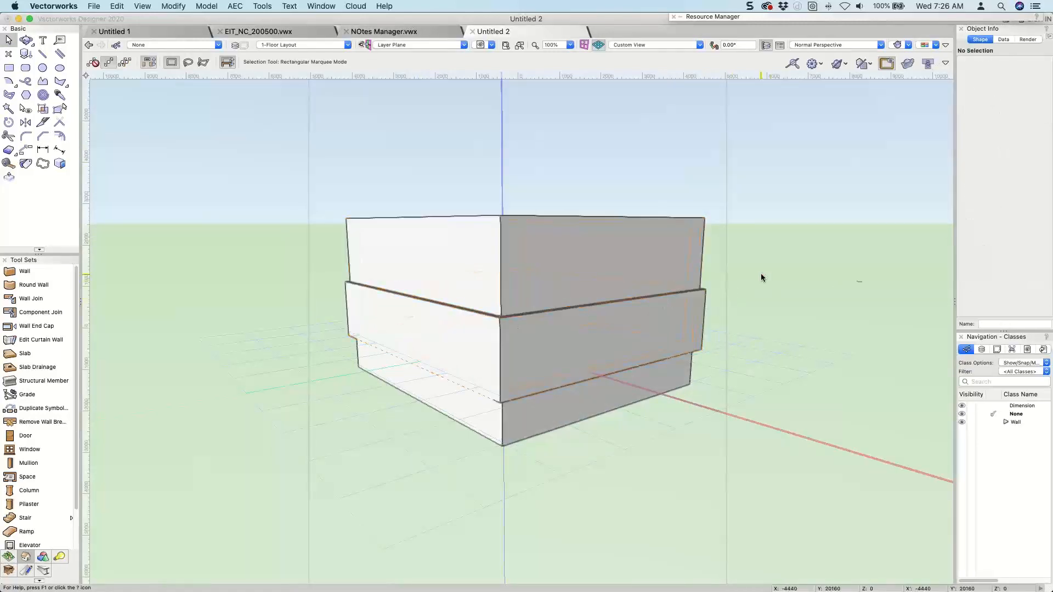
Set the elevation of Story-1's Top of Cladding level to 300 relative to the story.
click(235, 46)
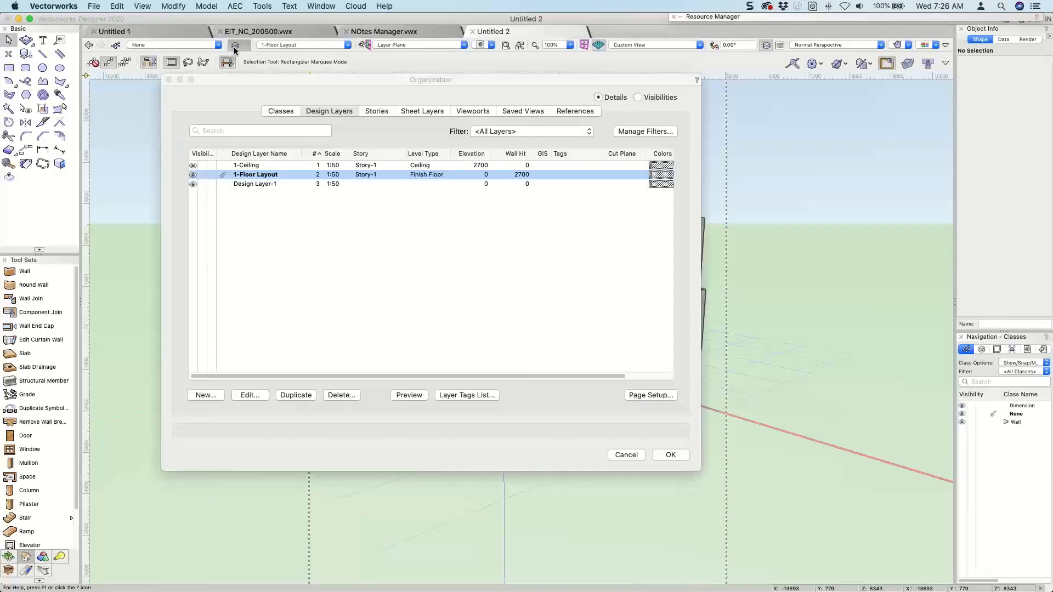
click(378, 112)
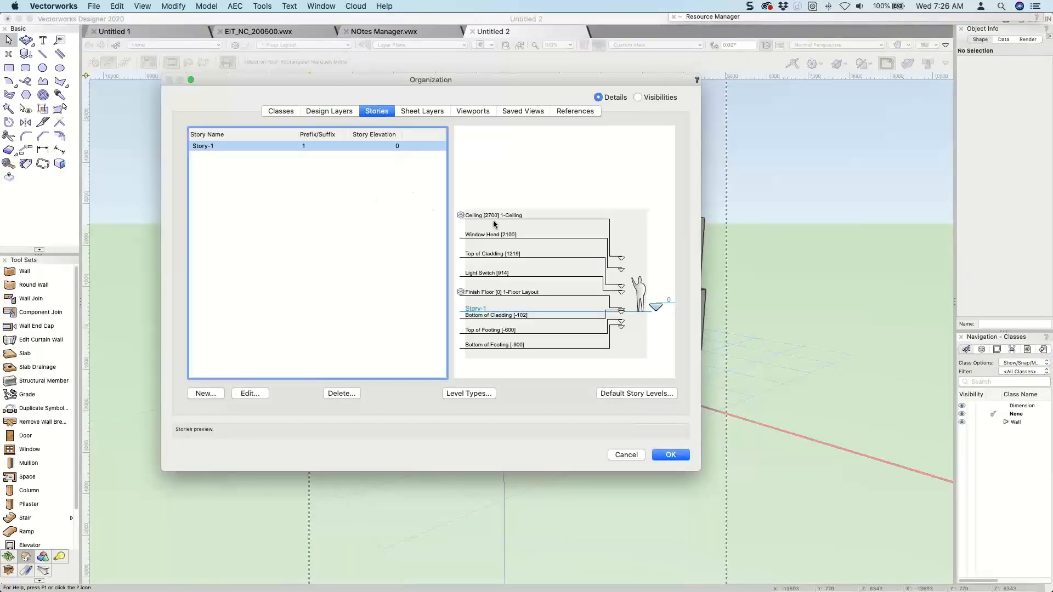
click(256, 395)
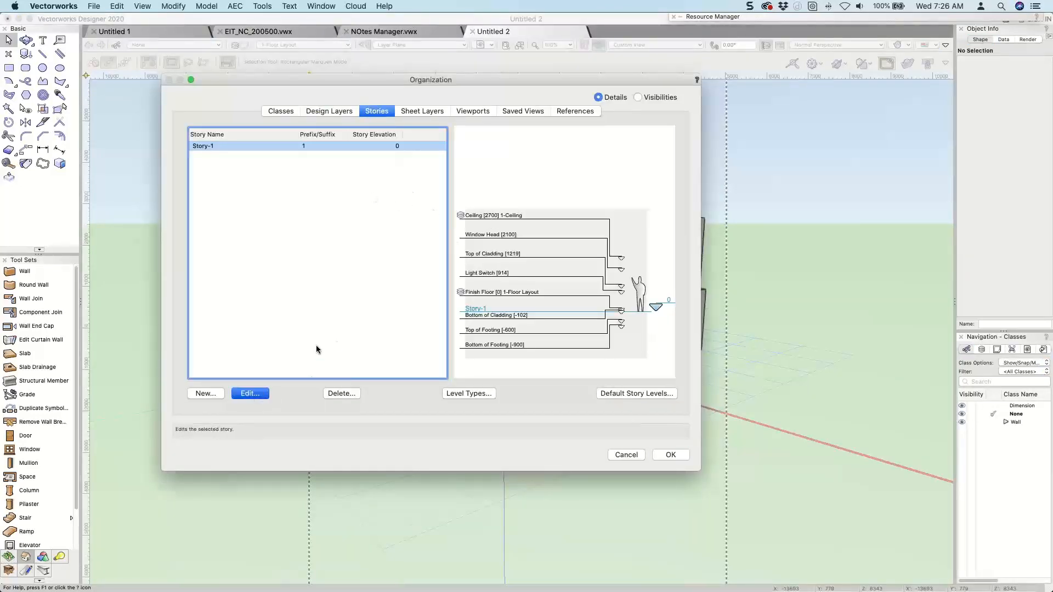
click(481, 218)
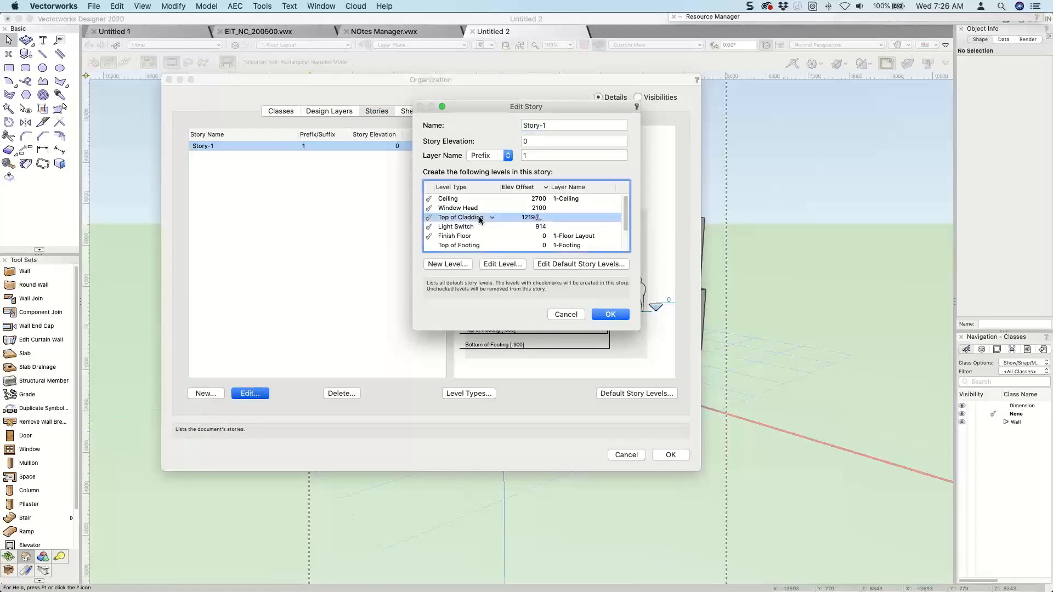
click(492, 263)
click(505, 156)
text(300)
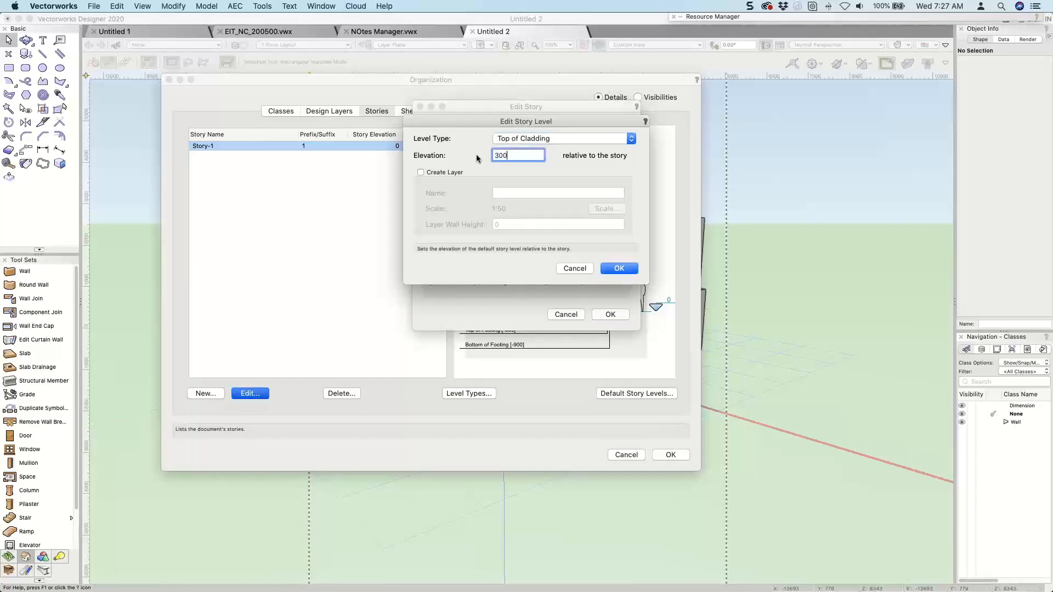
key(Return)
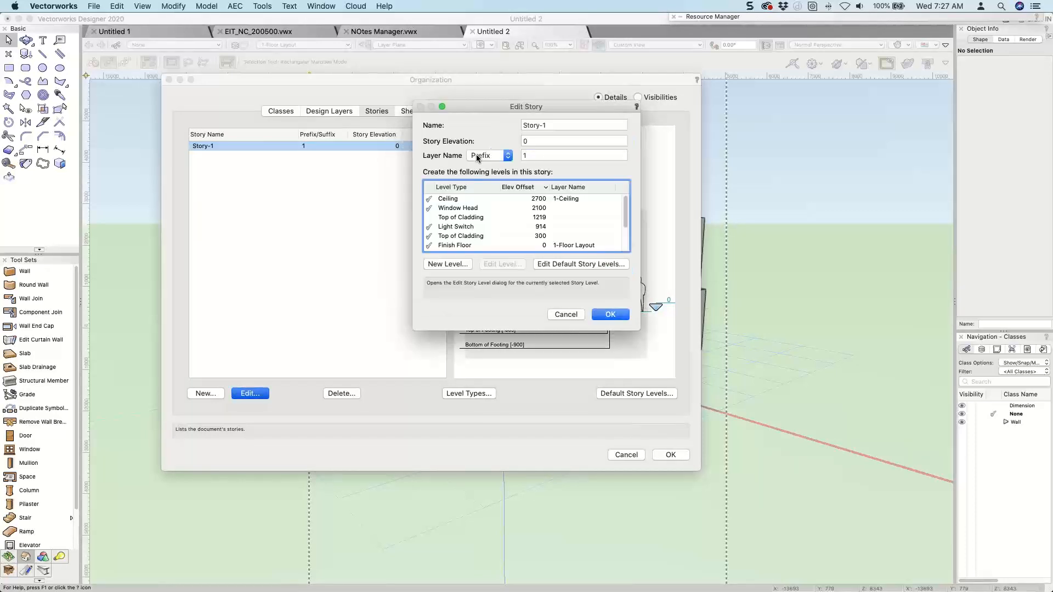
click(611, 316)
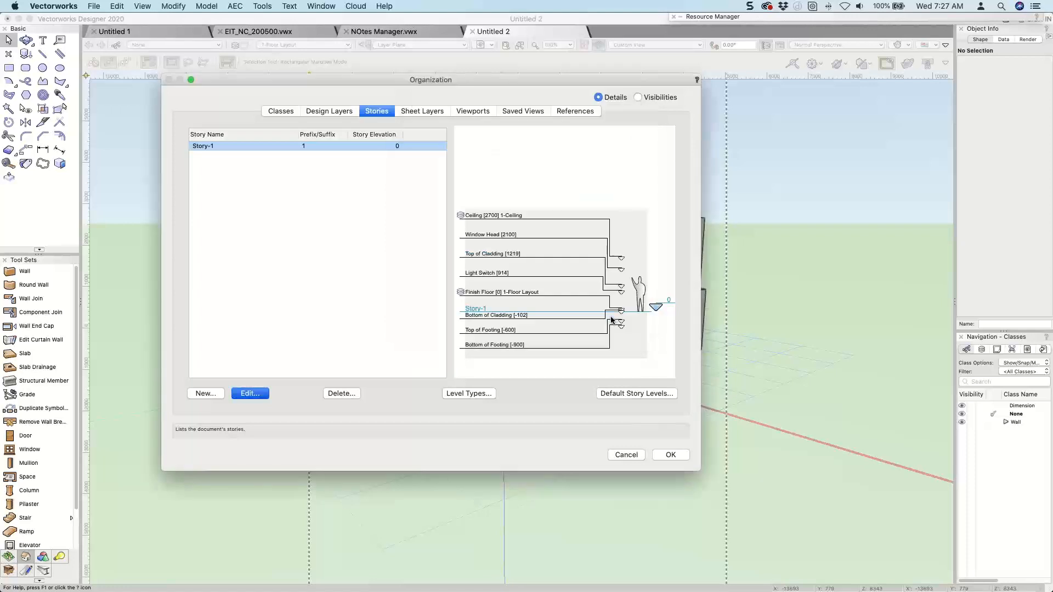
click(669, 455)
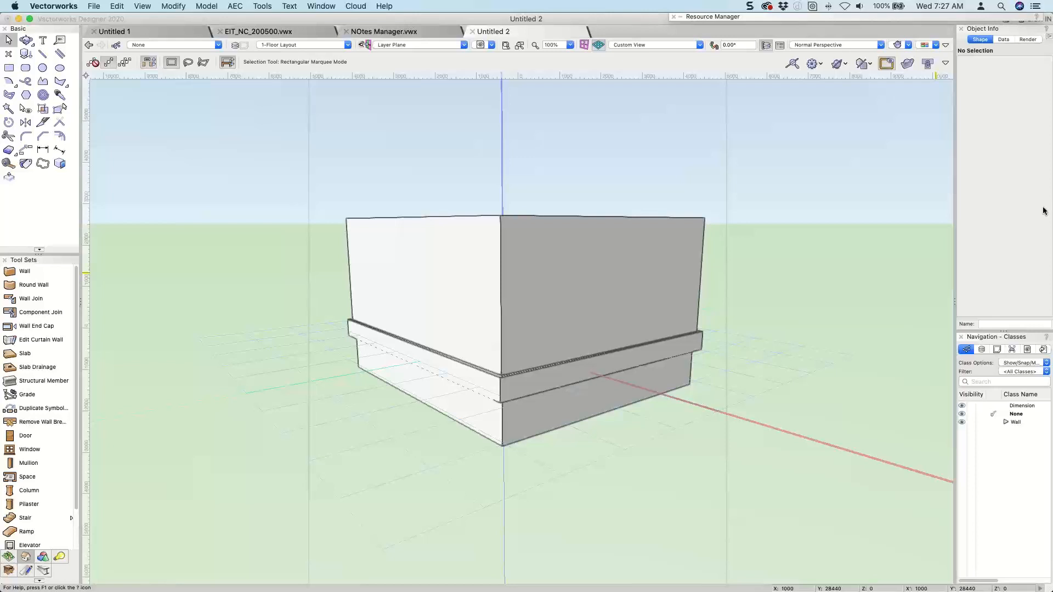
Return to Top/Plan view and browse the 77 Electrical folder of the archoncad library v2020.vwx favorite.
super+middle_drag(203, 259, 202, 259)
key(F5)
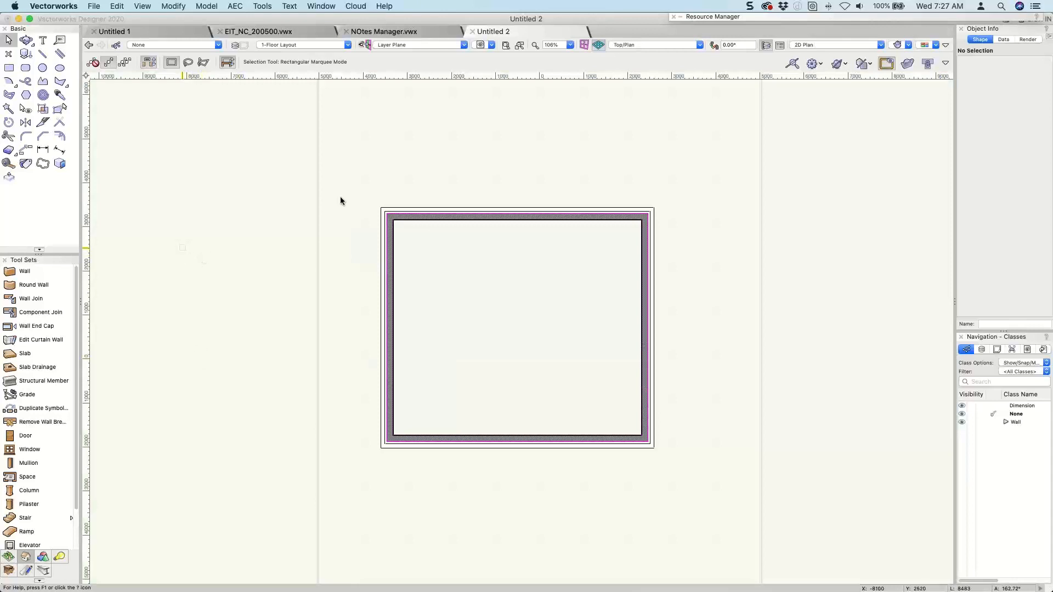
click(717, 16)
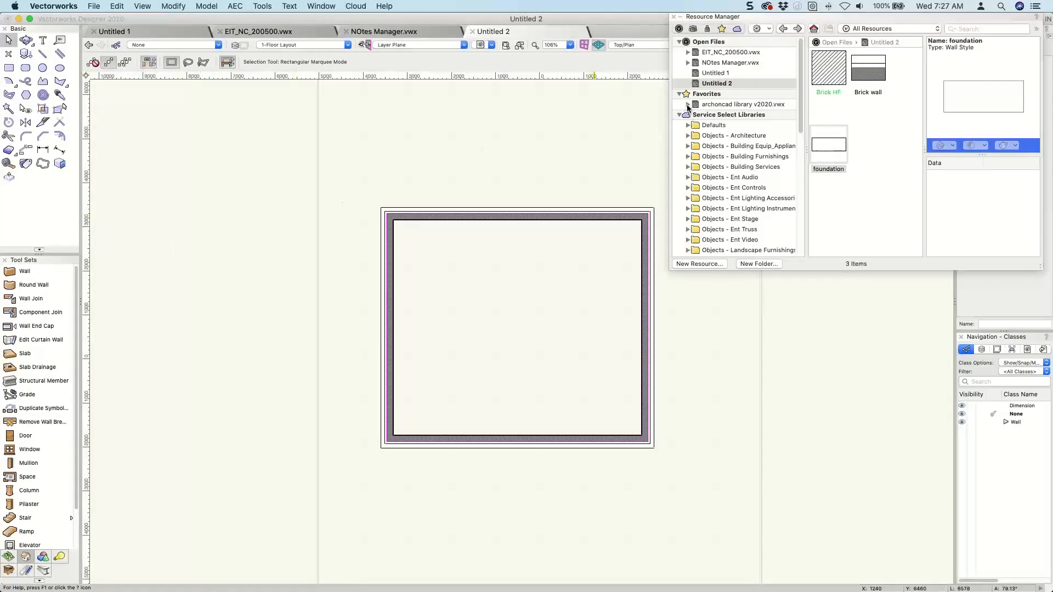
click(688, 105)
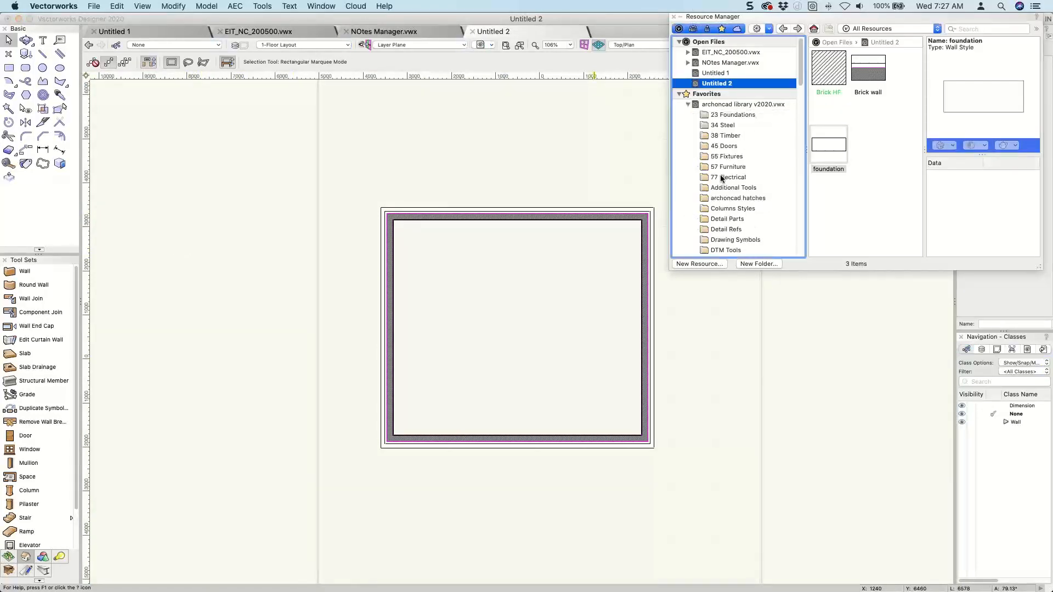
click(724, 176)
scroll(836, 96, up, 5)
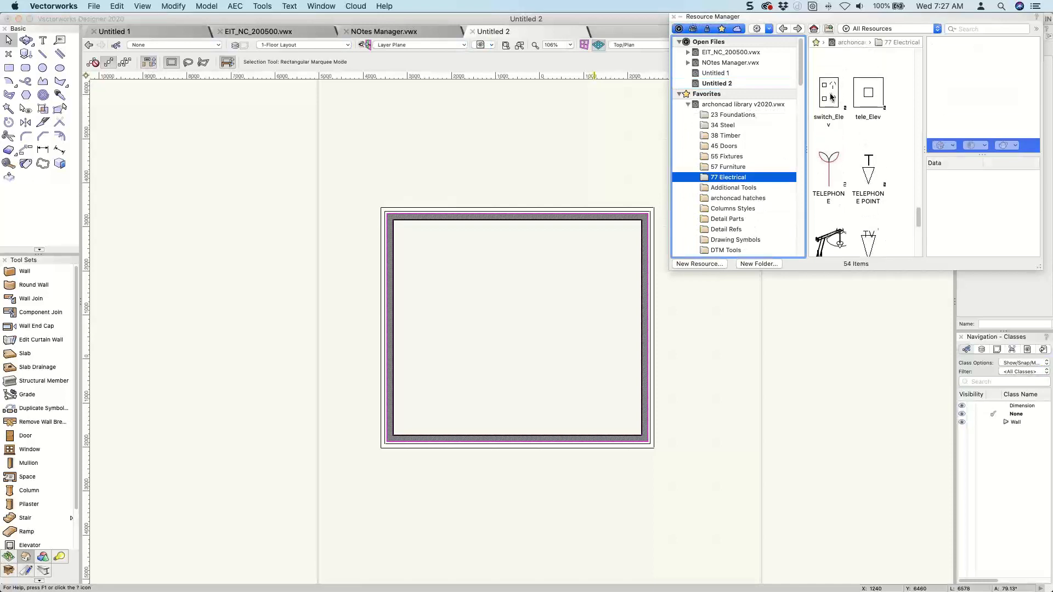
scroll(831, 97, up, 2)
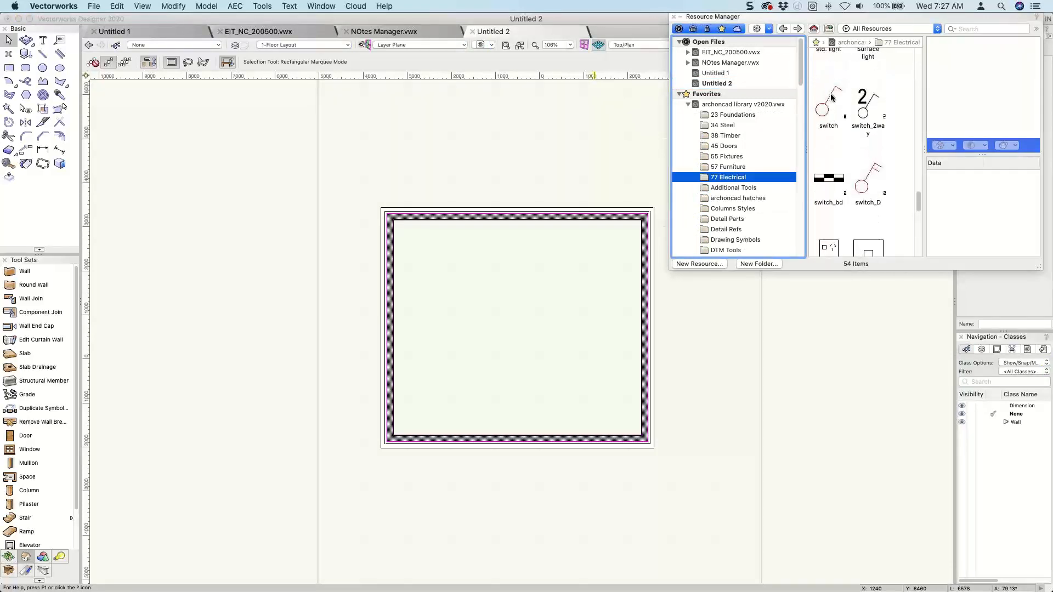
Insert the library's switch symbol outside the walls and inspect it in 3D.
click(827, 117)
double_click(827, 116)
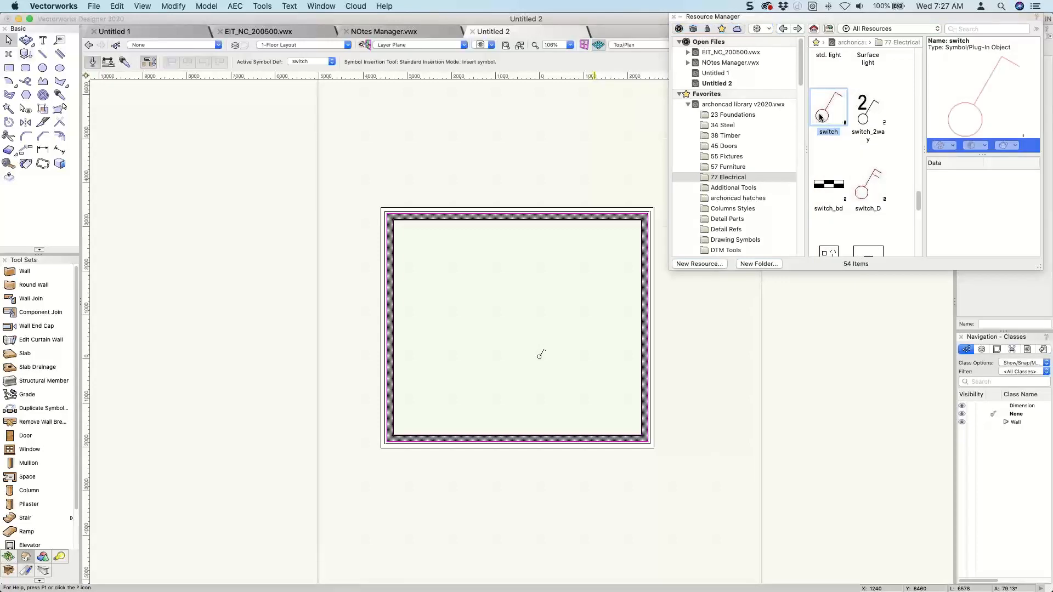
click(467, 153)
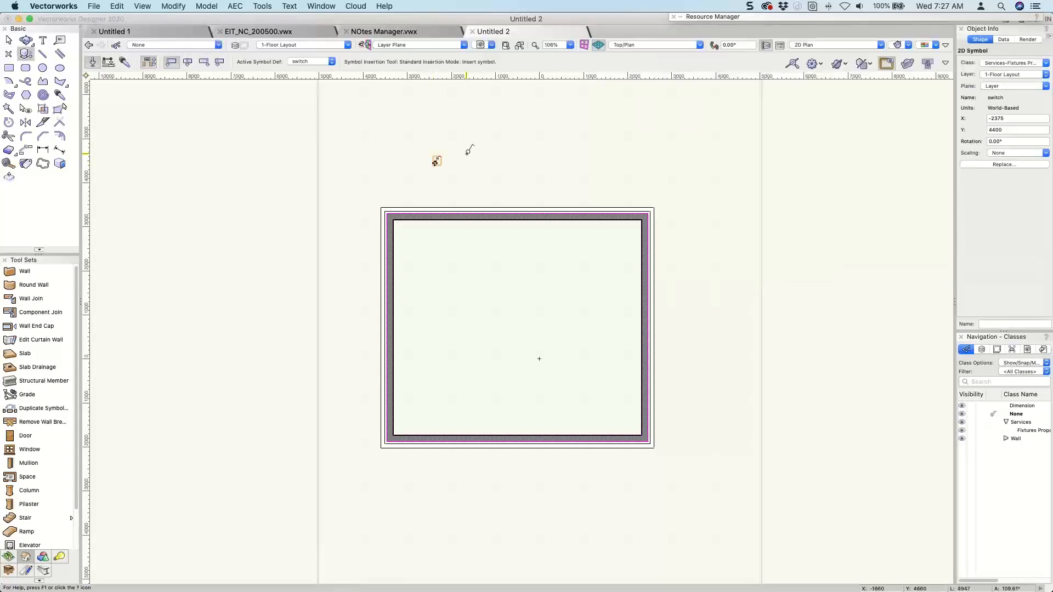
key(x)
key(3)
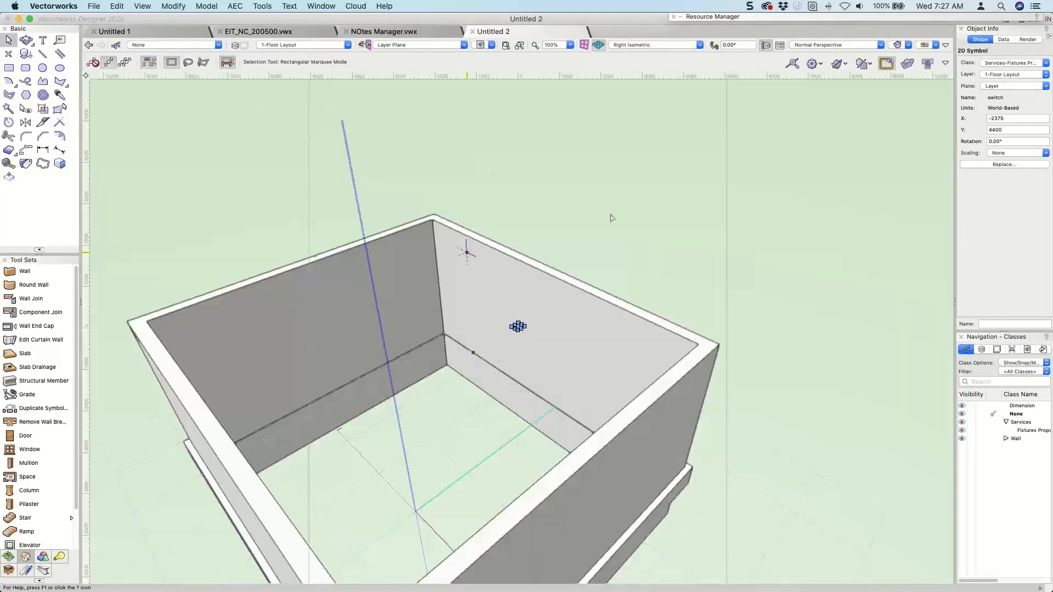
key(shift+c)
drag(519, 288, 322, 265)
ctrl+middle_drag(322, 265, 786, 257)
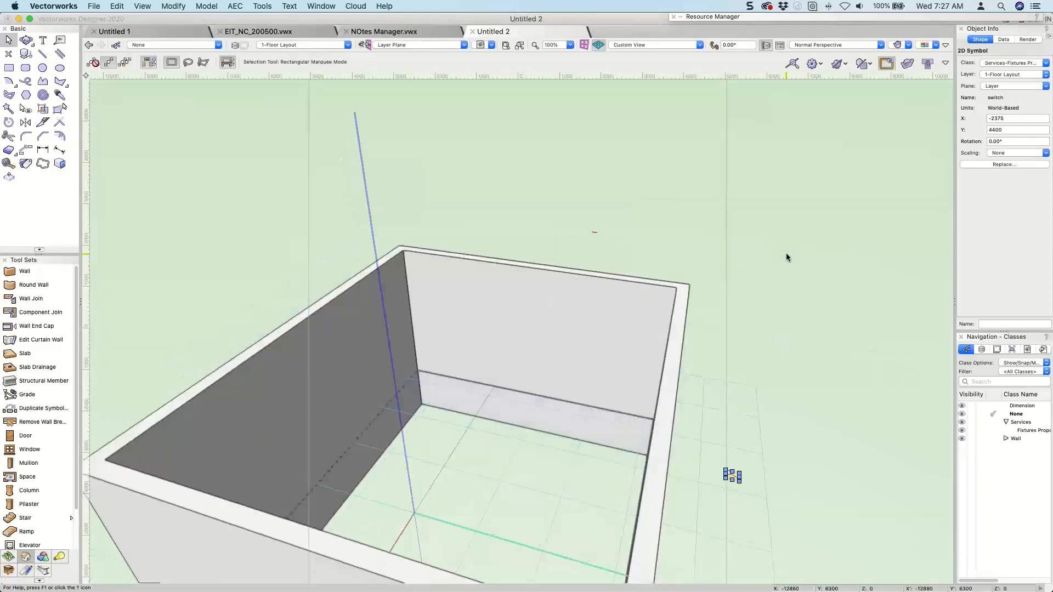
click(786, 256)
Insert the library's socket_2 symbol in the open area outside the walls and check its Z value.
click(859, 6)
click(815, 17)
double_click(815, 17)
scroll(869, 166, down, 3)
scroll(869, 167, down, 5)
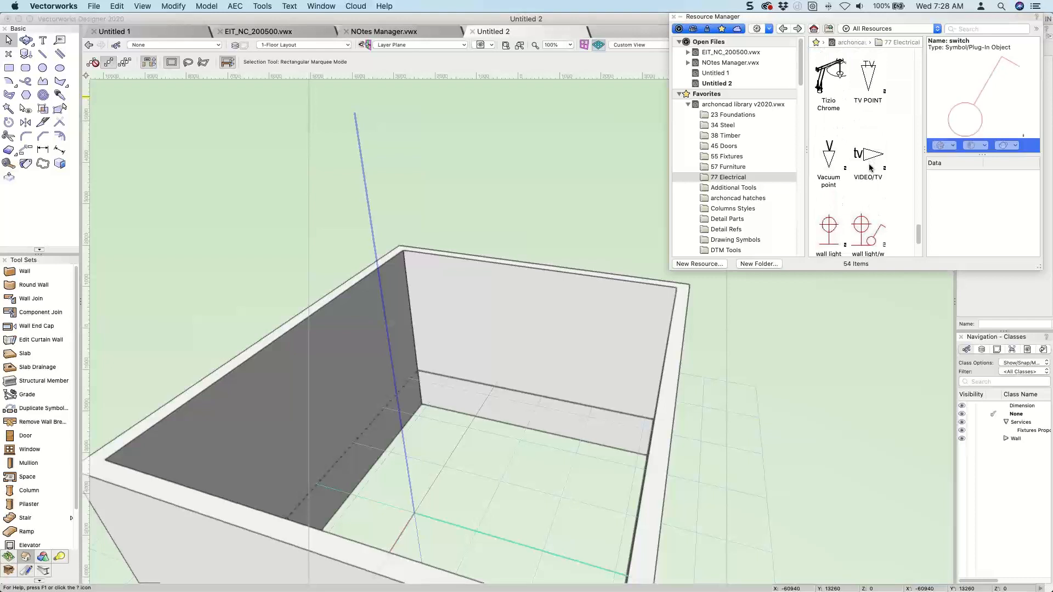
scroll(870, 168, down, 1)
scroll(869, 167, up, 6)
click(838, 179)
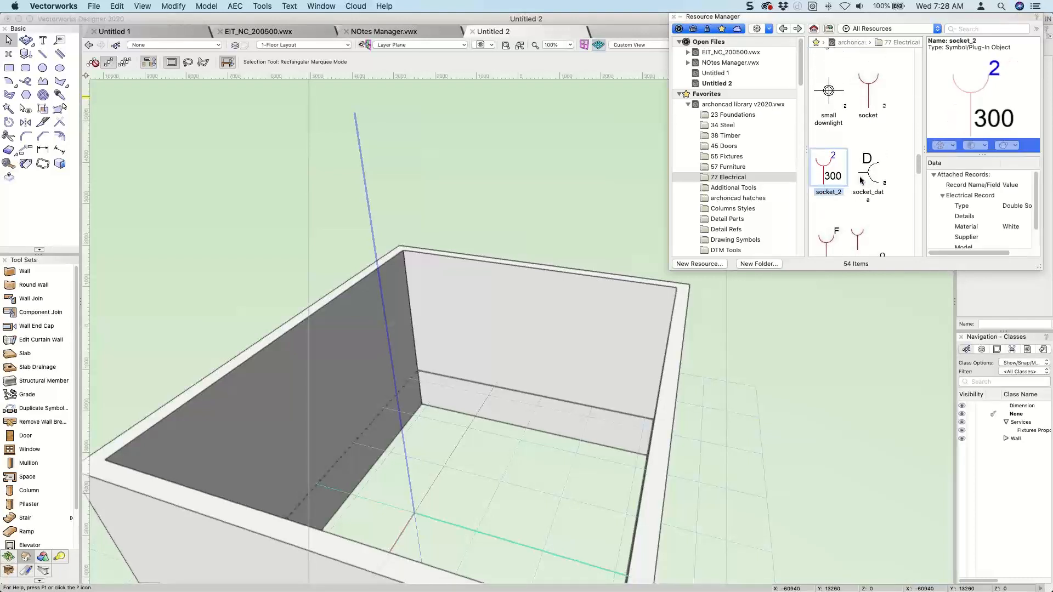
double_click(824, 180)
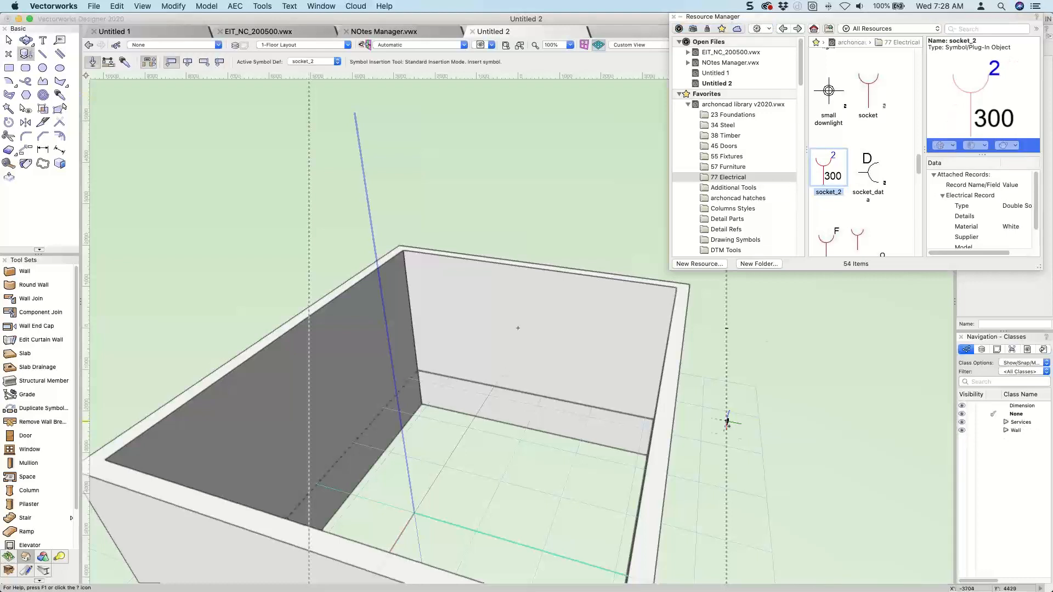
click(727, 438)
key(x)
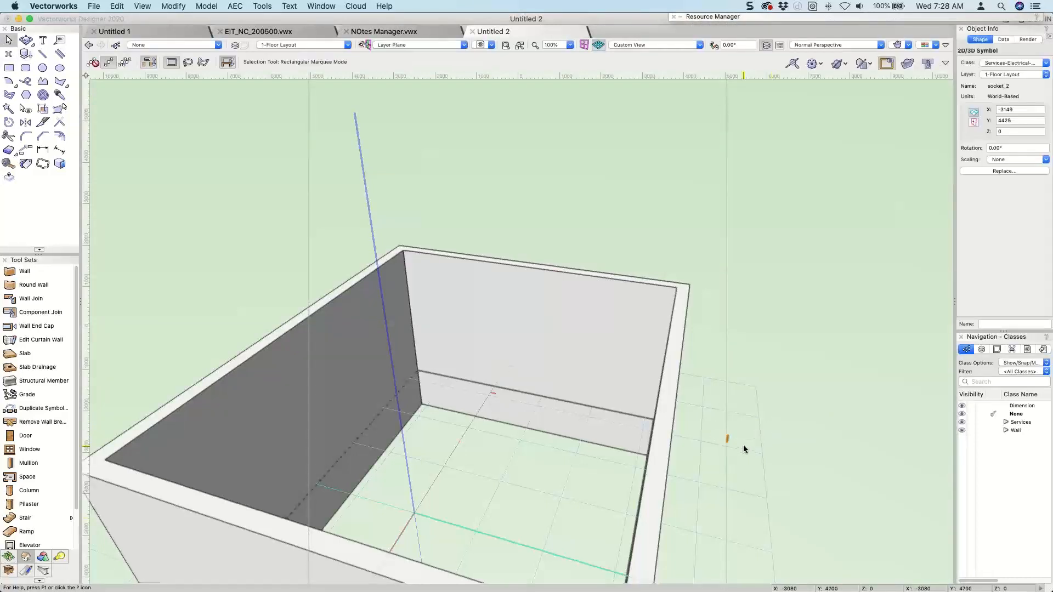
shift+middle_drag(742, 446, 518, 328)
click(1006, 131)
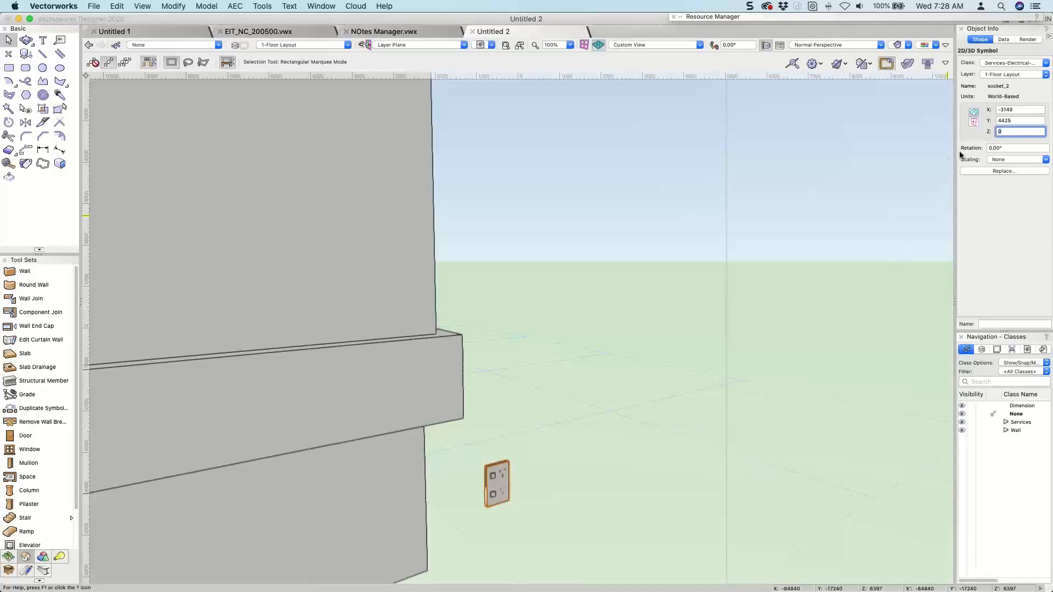
Make the socket_2 symbol definition in Untitled 2 story-aware, with its Z reference set to Light Switch.
click(749, 17)
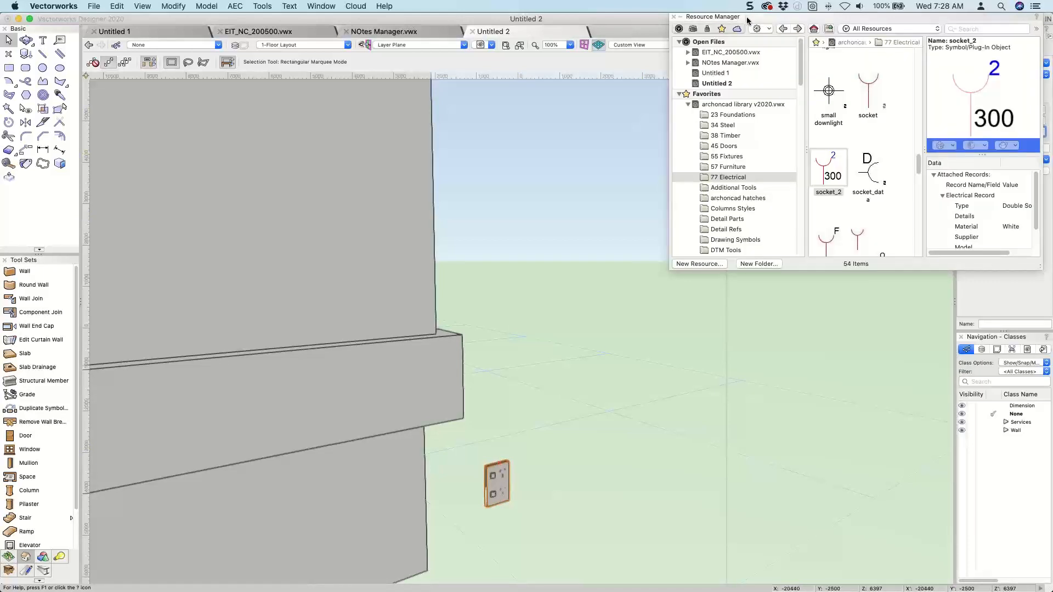
click(710, 83)
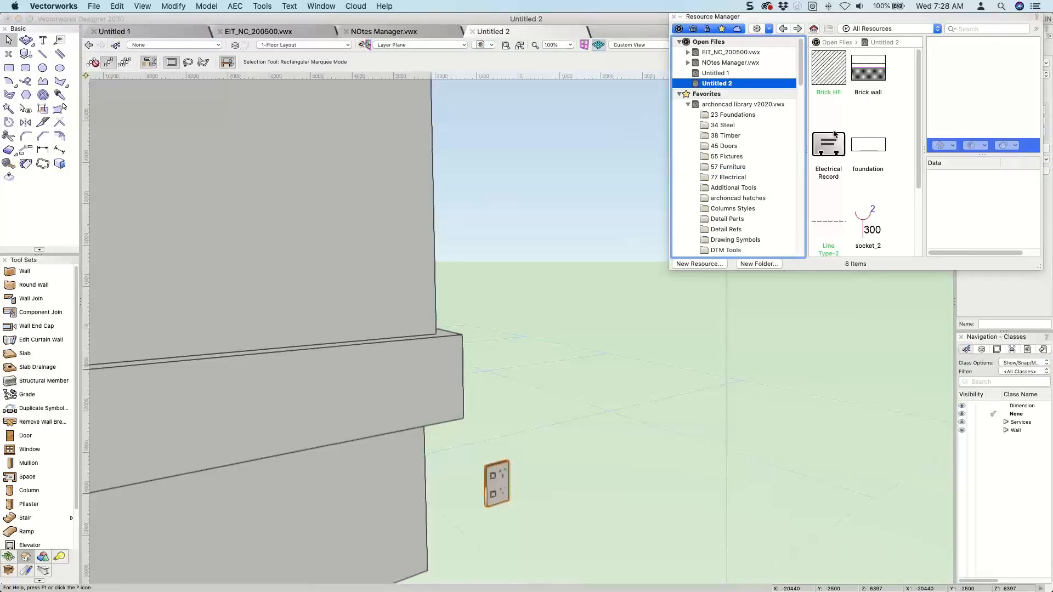
scroll(860, 203, down, 1)
right_click(862, 193)
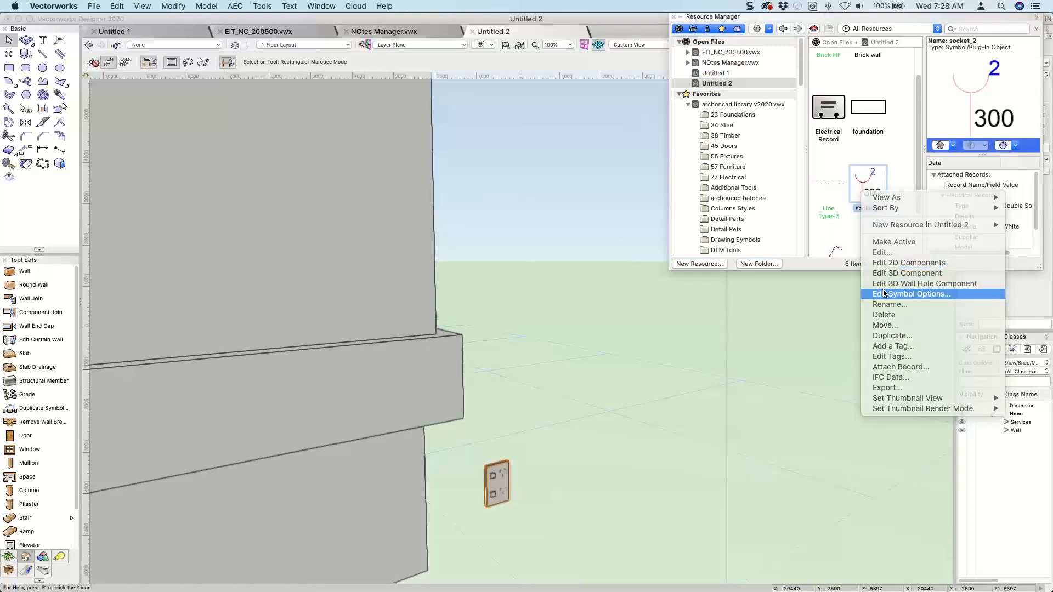
click(910, 294)
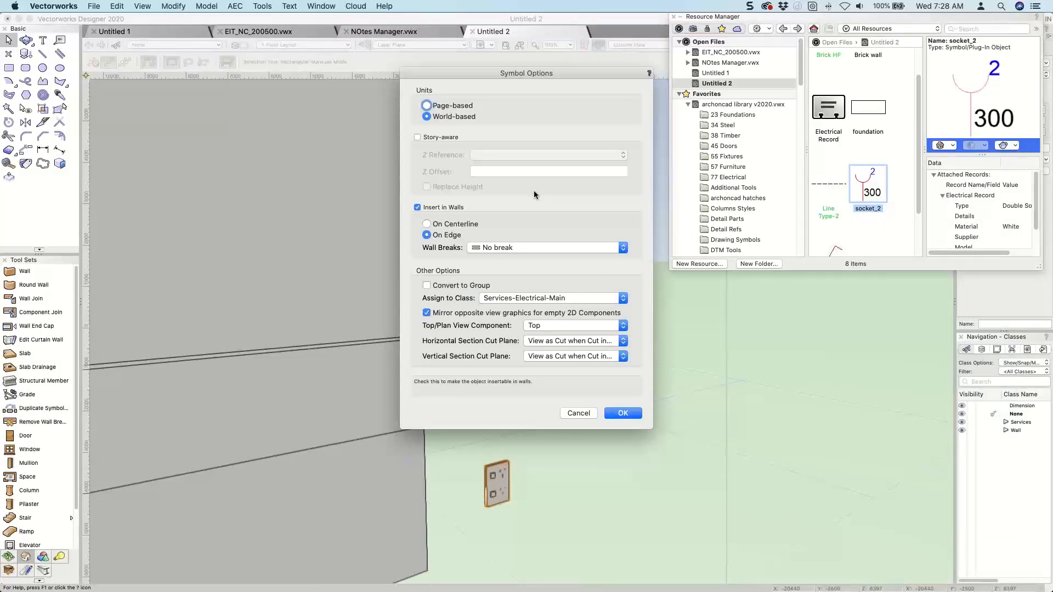
click(418, 138)
click(504, 155)
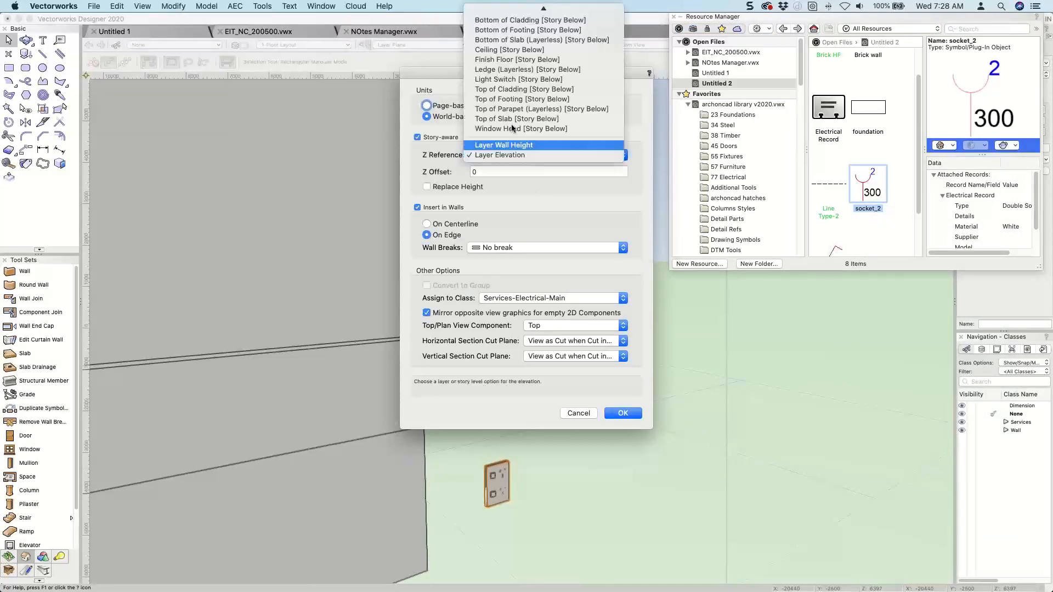
mouse_move(525, 10)
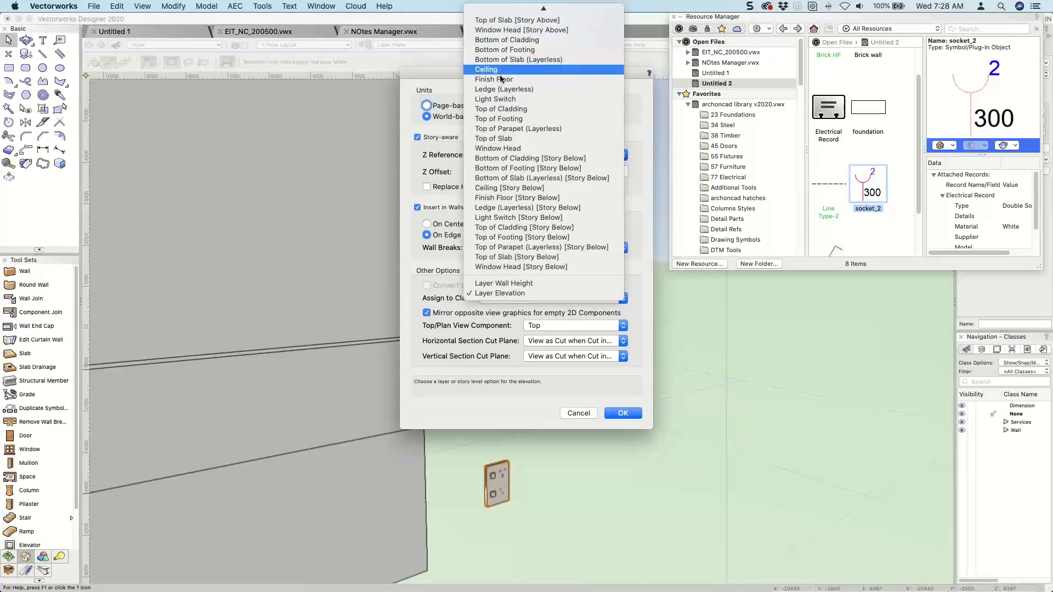
click(497, 101)
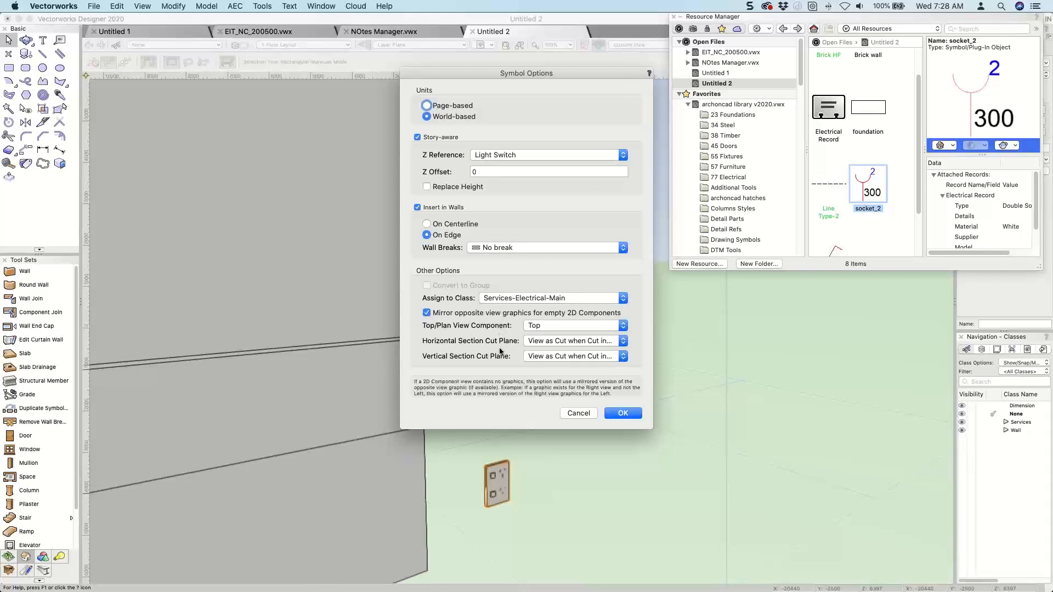
click(615, 413)
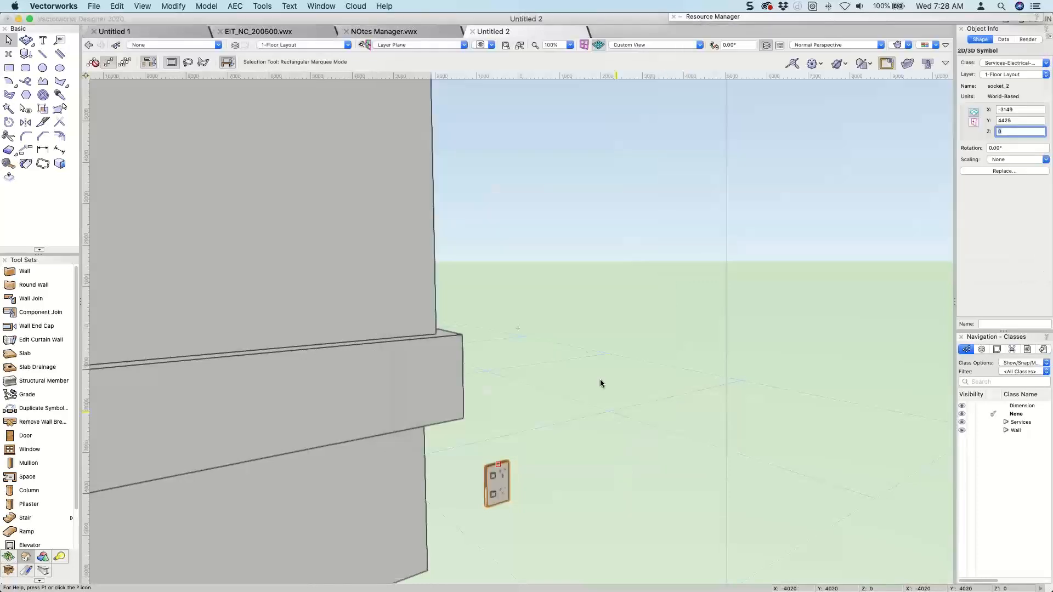
Review the Light Switch level's elevation in Story-1's level settings.
scroll(587, 344, down, 5)
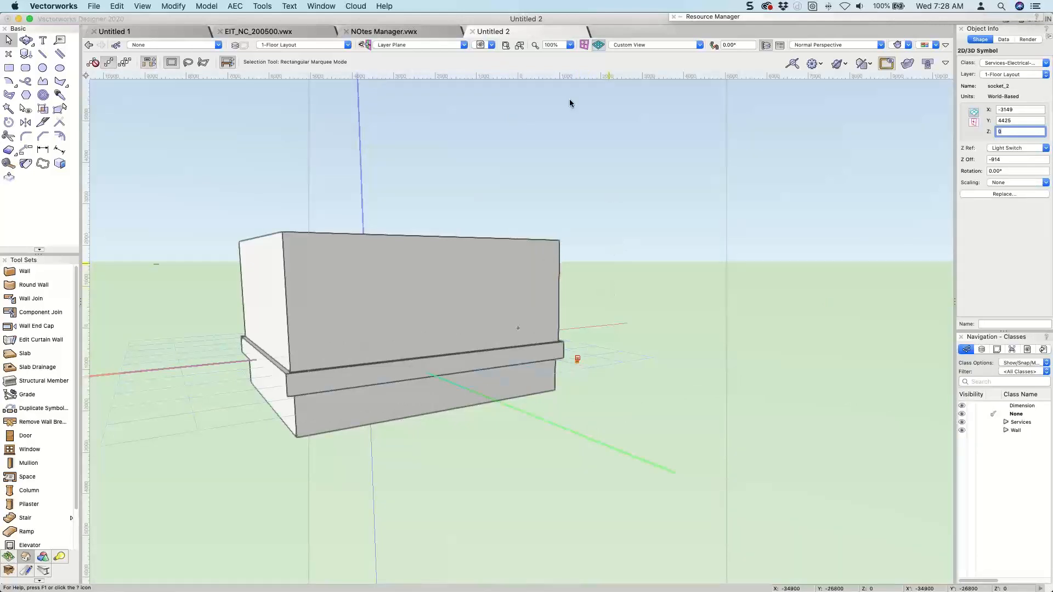
click(237, 46)
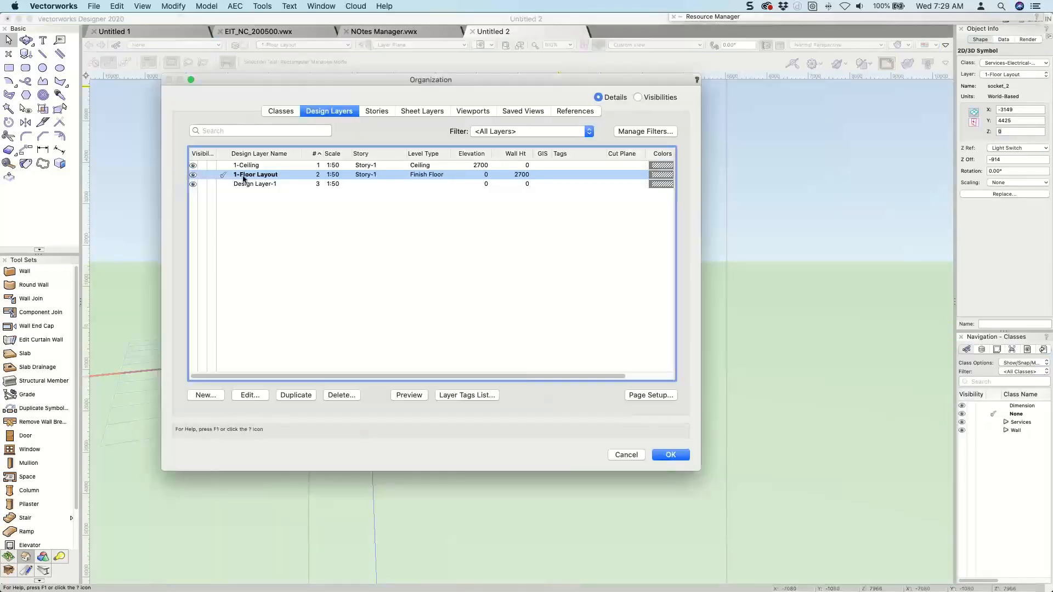
click(378, 112)
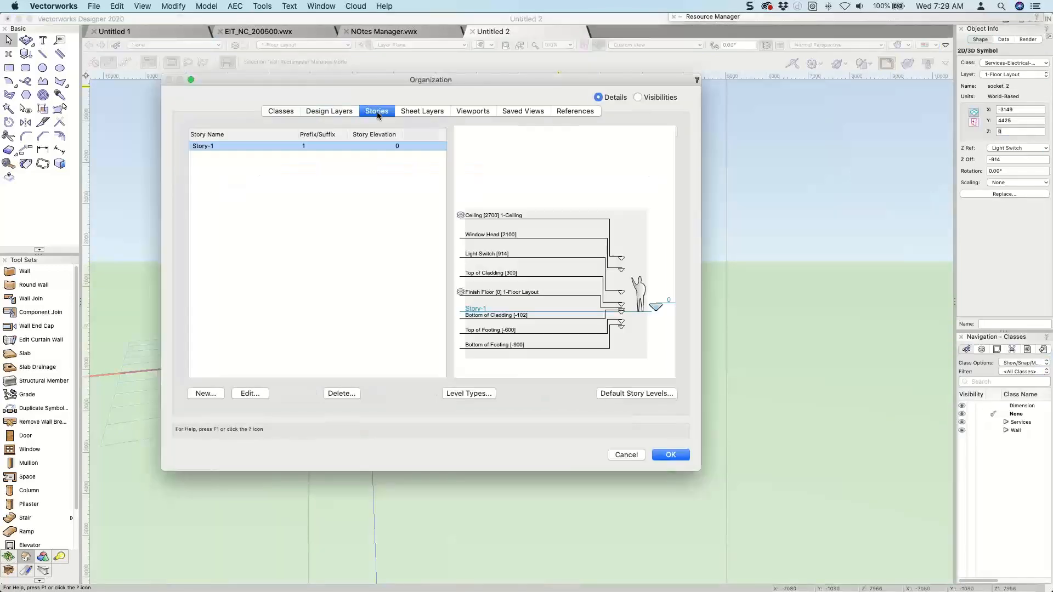
double_click(250, 146)
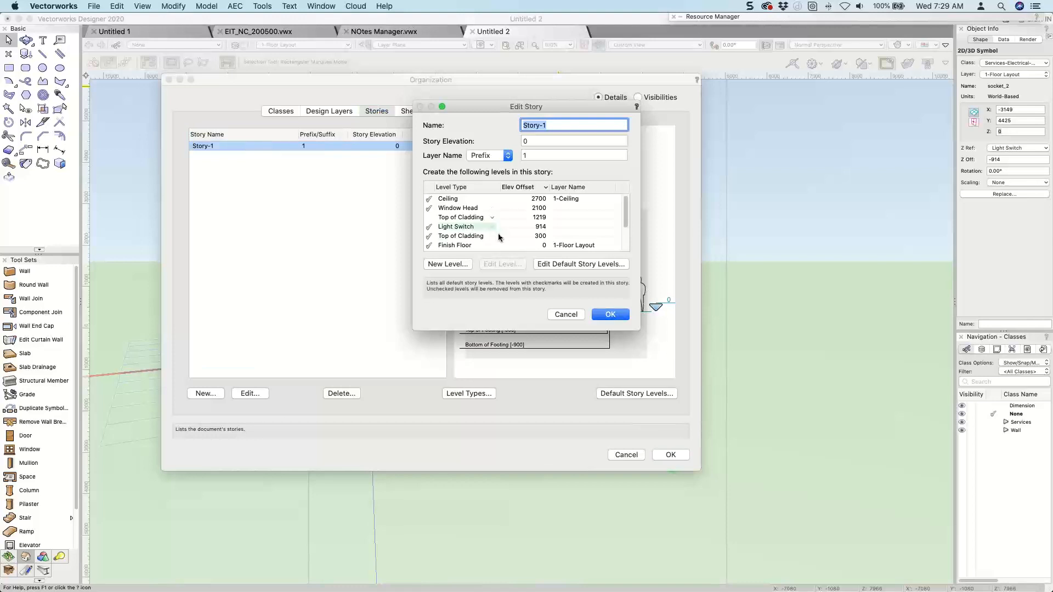
click(494, 226)
click(611, 315)
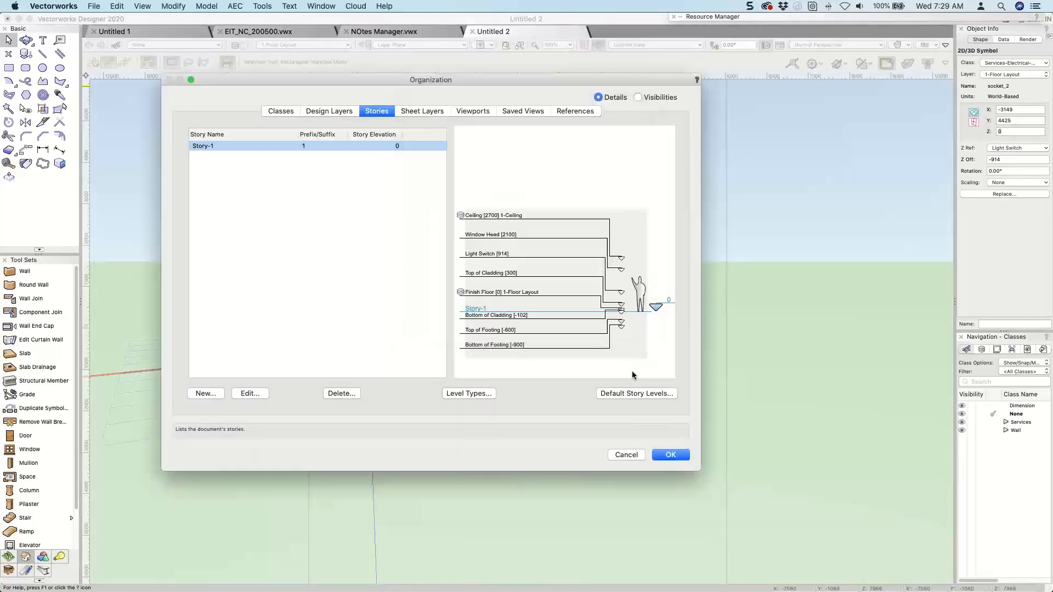
key(Return)
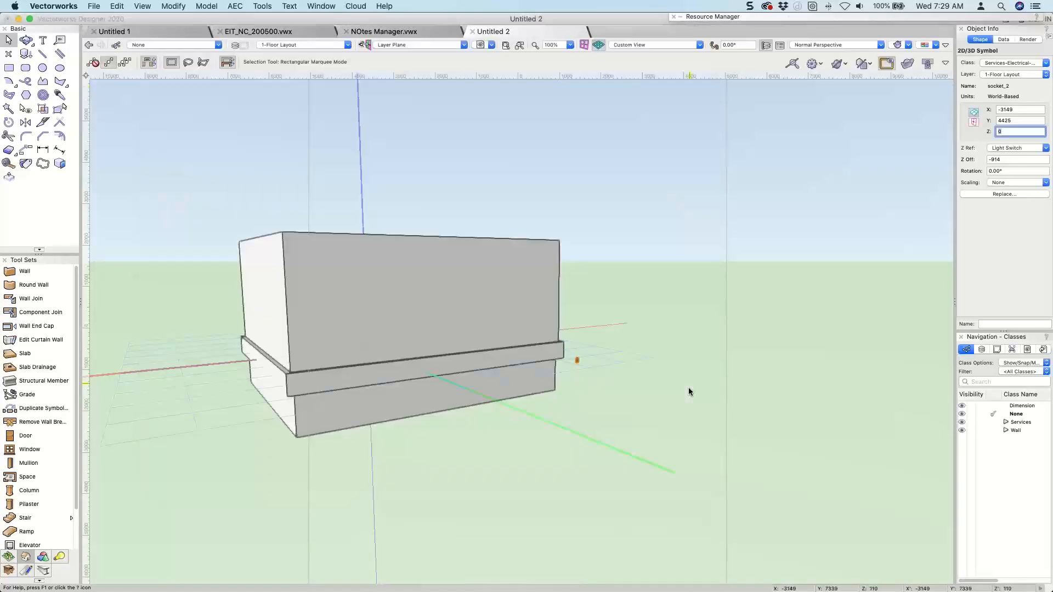
Set the placed socket's Z offset from the Light Switch level to 0, declining to save a backup.
click(577, 359)
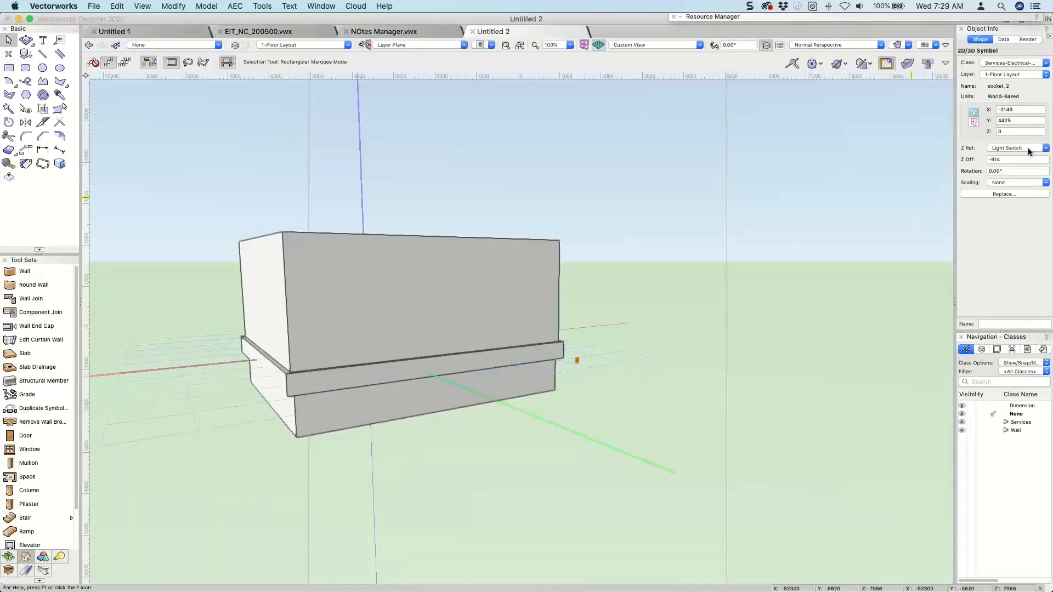
double_click(1011, 159)
text(0)
key(Return)
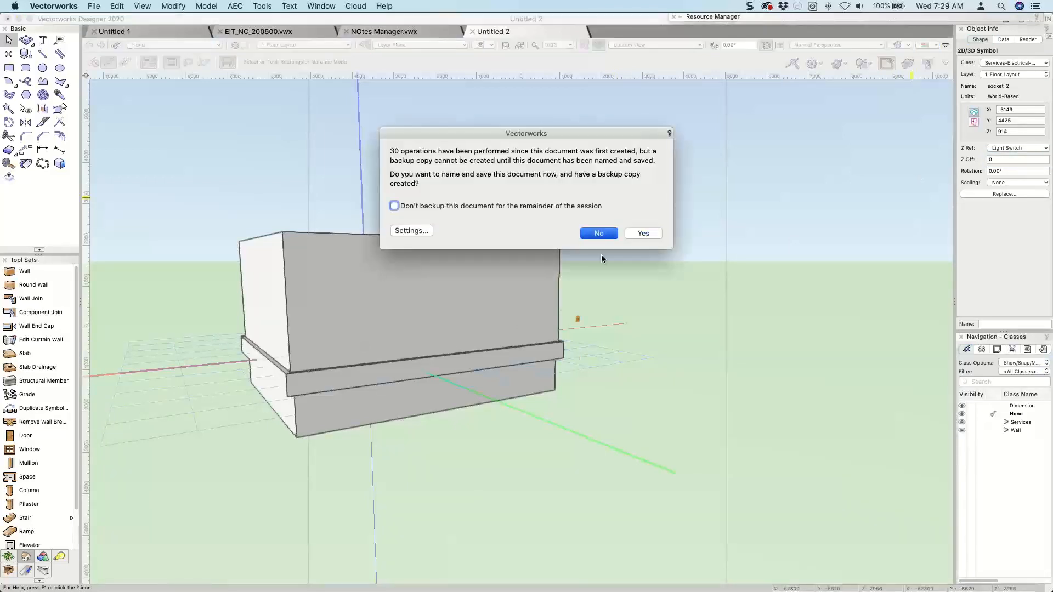
key(Return)
scroll(588, 328, up, 3)
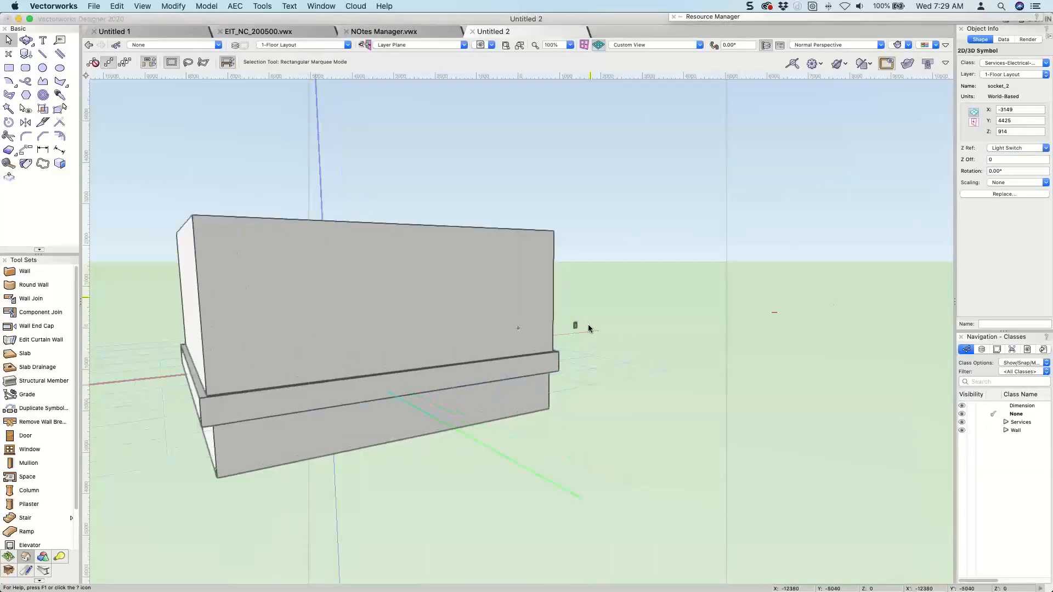
scroll(588, 327, up, 3)
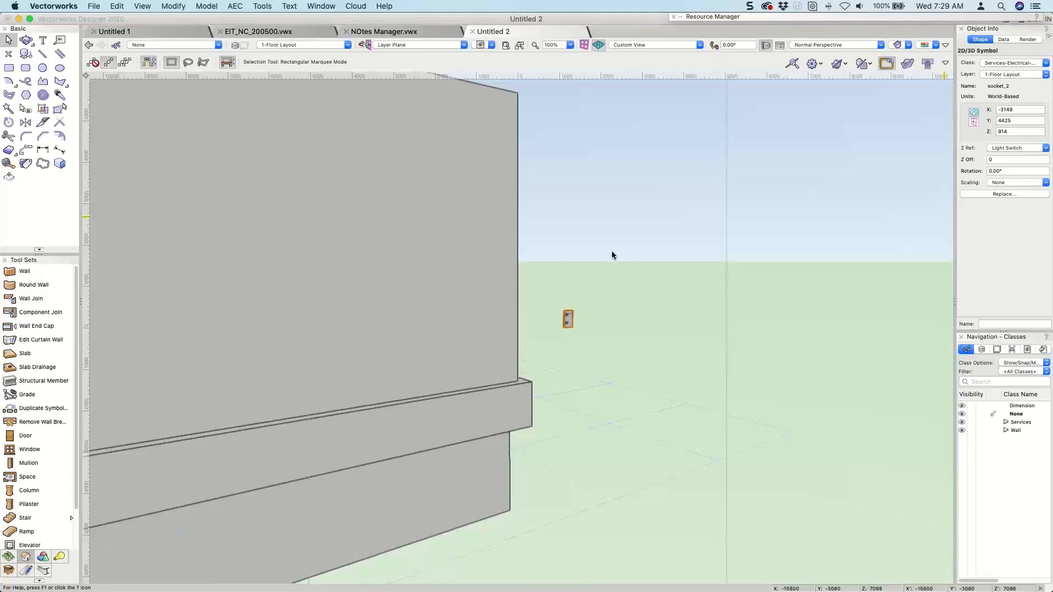
Inspect the socket's height beside the walls in 3D and switch to the Untitled 1 drawing.
scroll(587, 271, down, 3)
scroll(586, 267, down, 5)
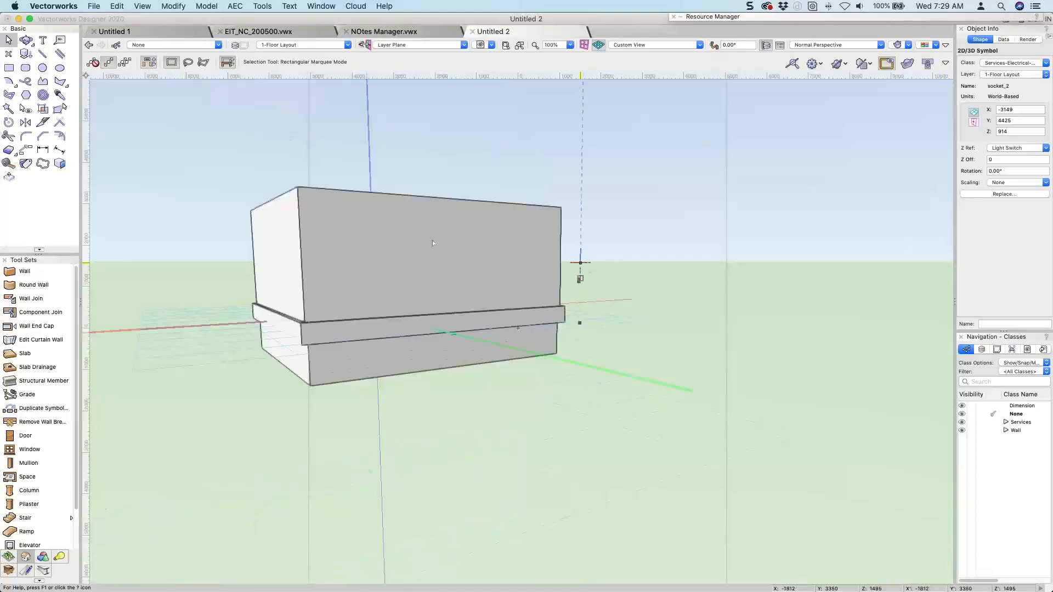
middle_drag(433, 243, 563, 301)
super+middle_drag(576, 306, 579, 307)
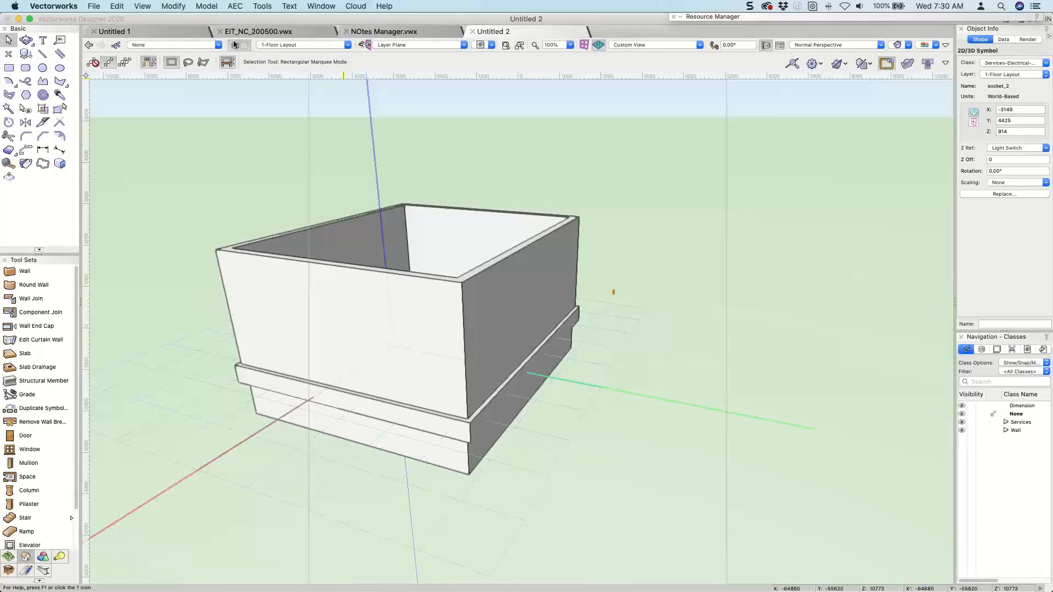
click(178, 33)
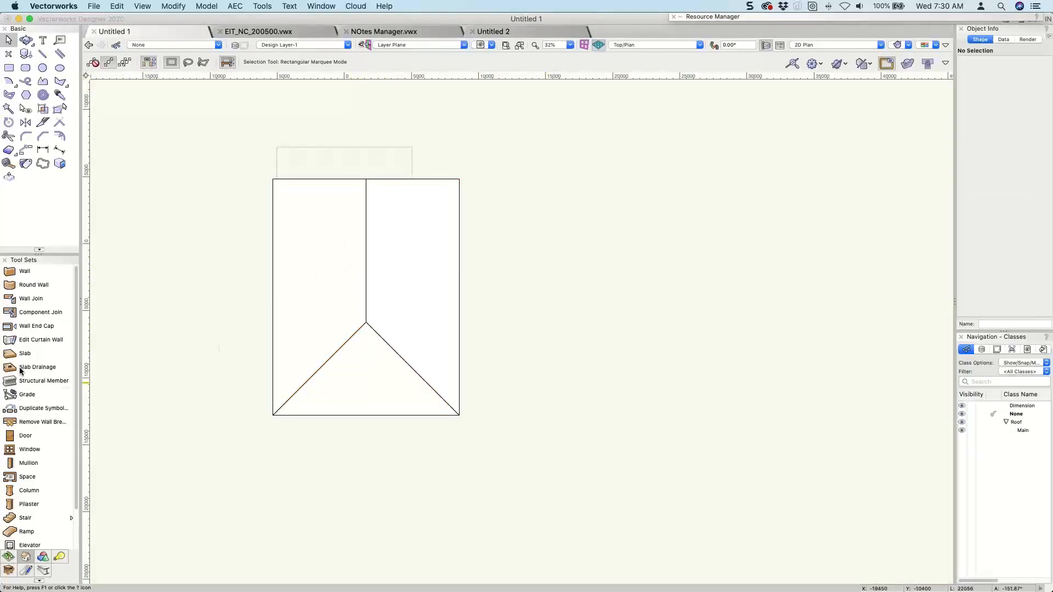
Place a custom window at 0° rotation in open space beside the roof and inspect it in 3D.
click(25, 446)
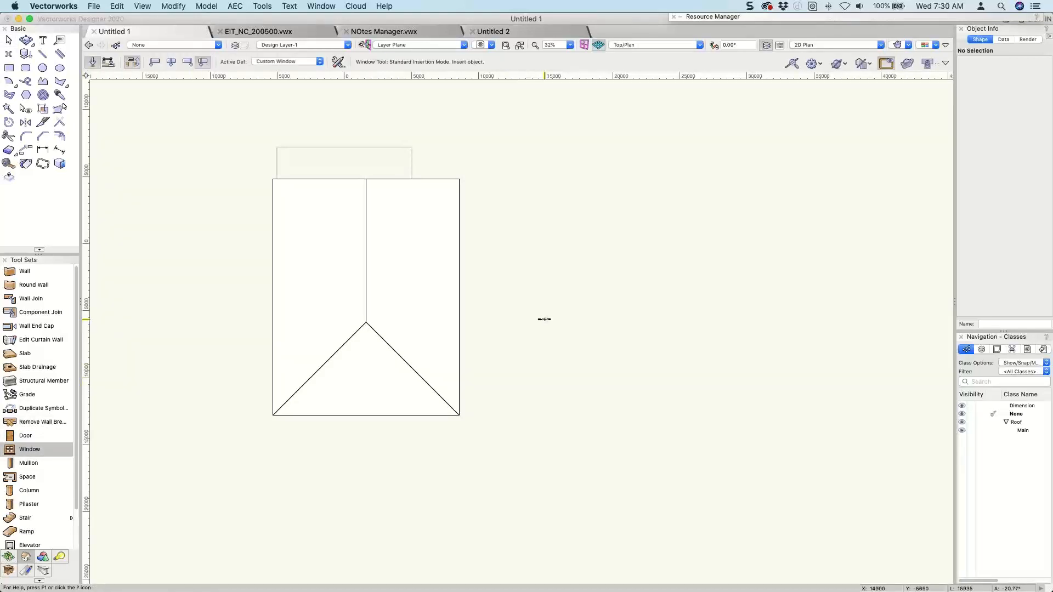
click(544, 320)
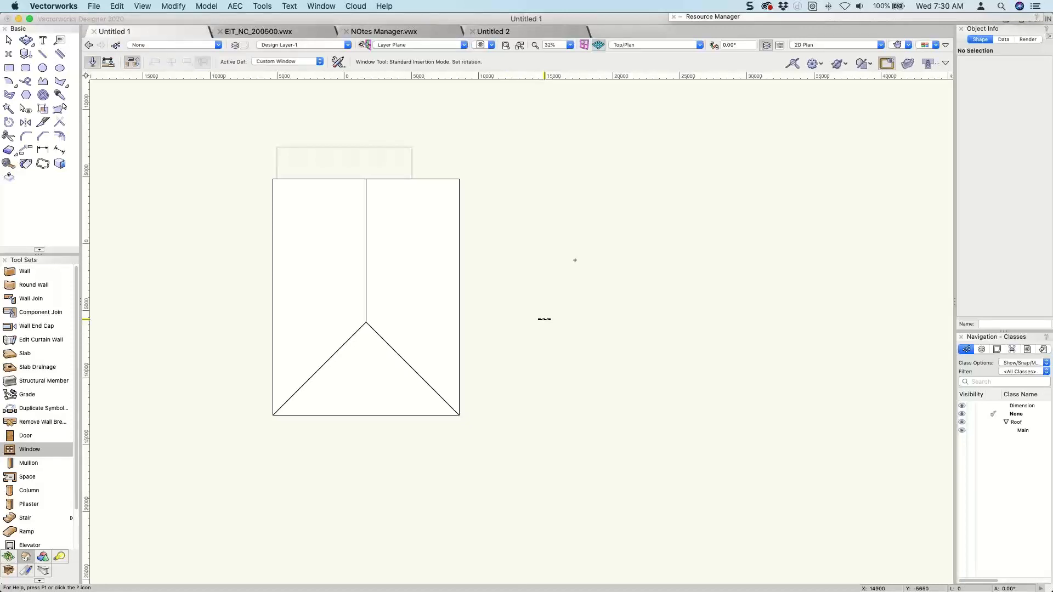
click(544, 319)
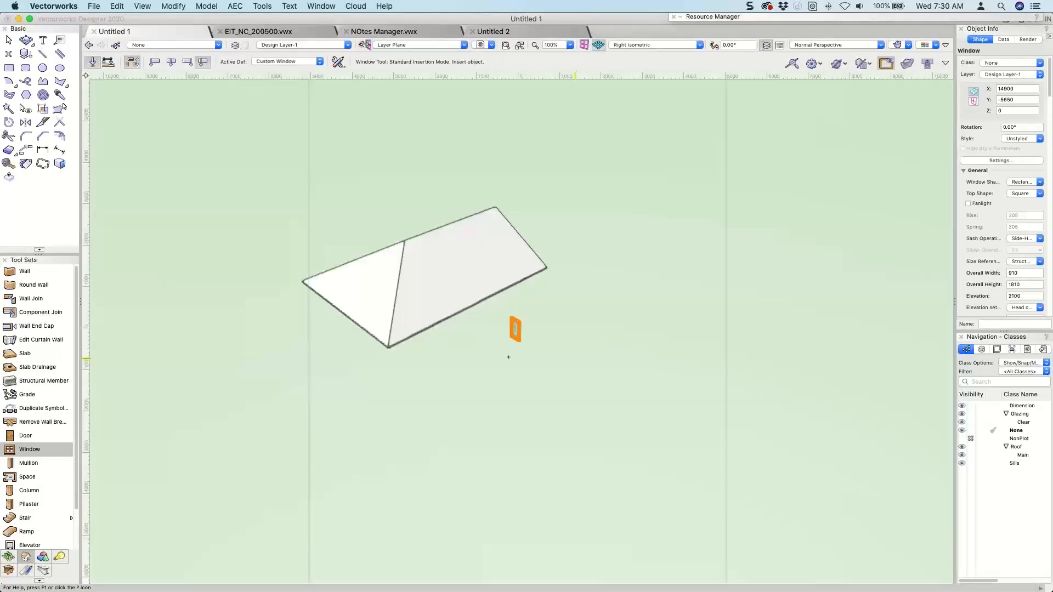
key(x)
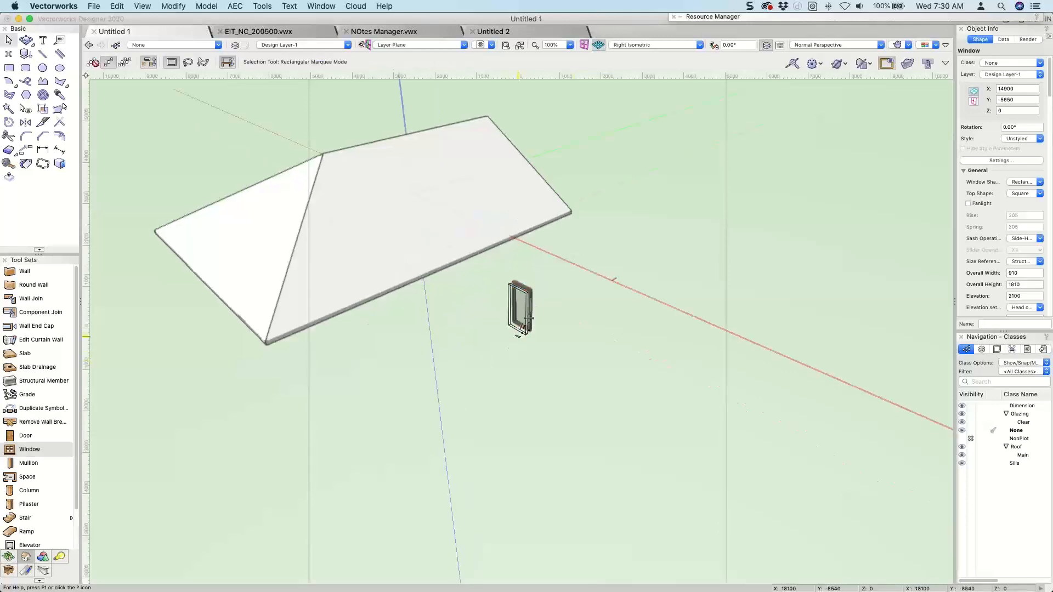
scroll(528, 318, up, 5)
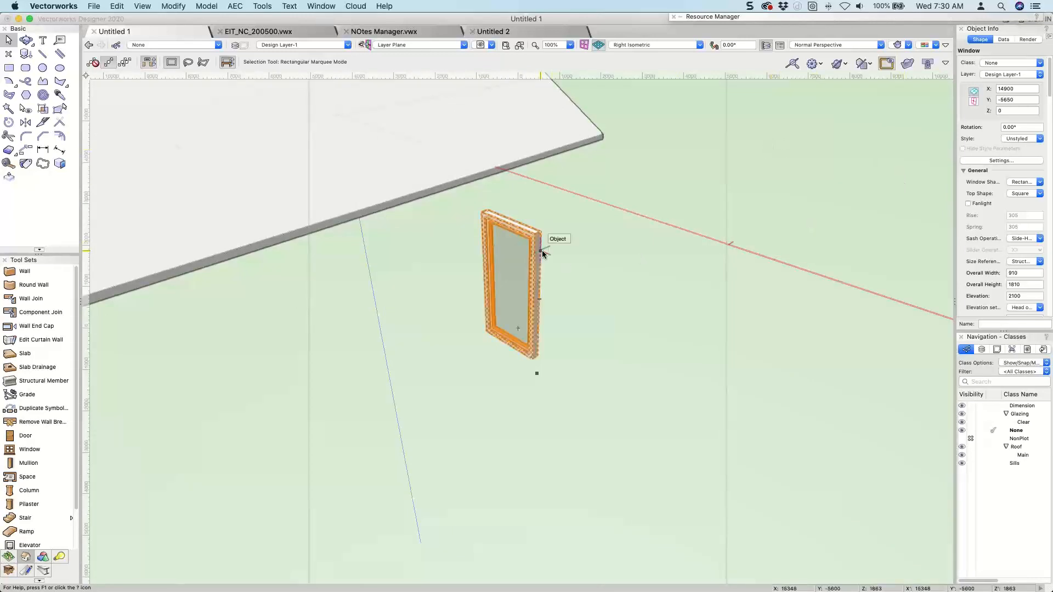
scroll(982, 176, down, 5)
scroll(990, 165, up, 5)
Set the placed window's jamb depth to 150 in its Jamb and Sash settings.
click(992, 159)
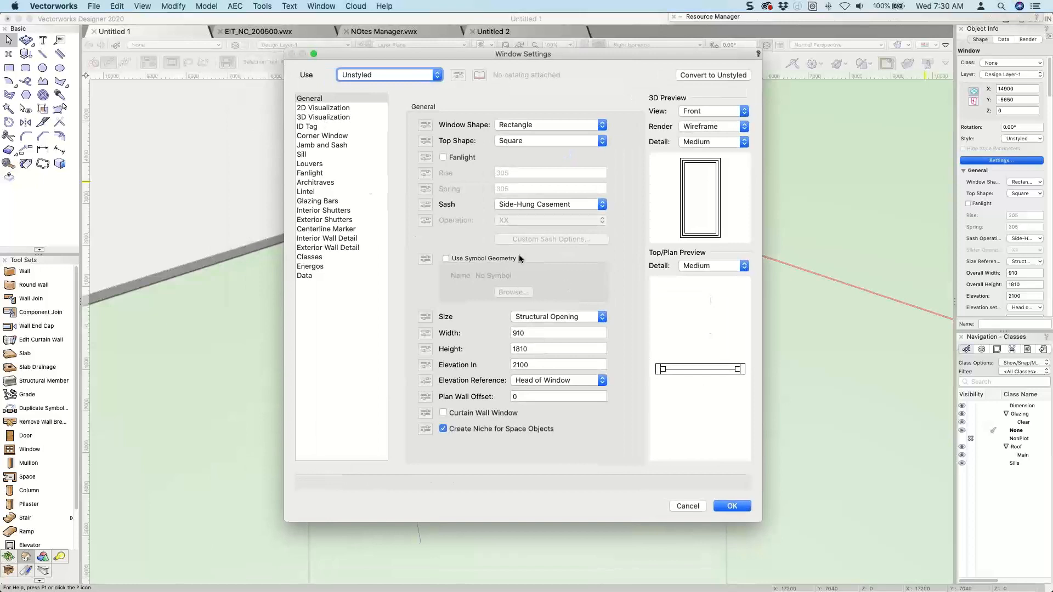
click(316, 145)
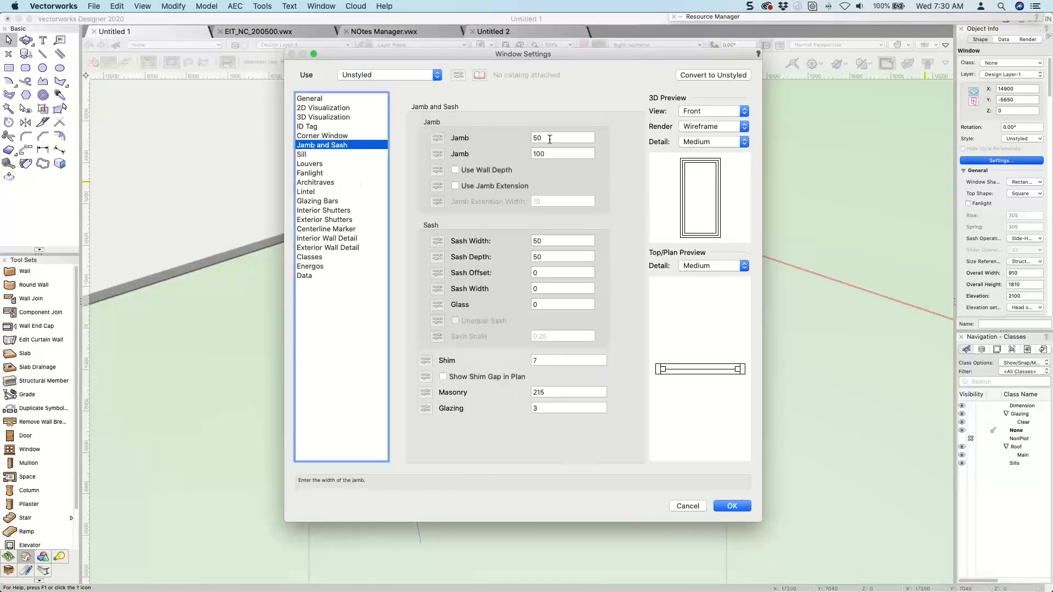
key(Tab)
key(Tab)
text(150)
key(Tab)
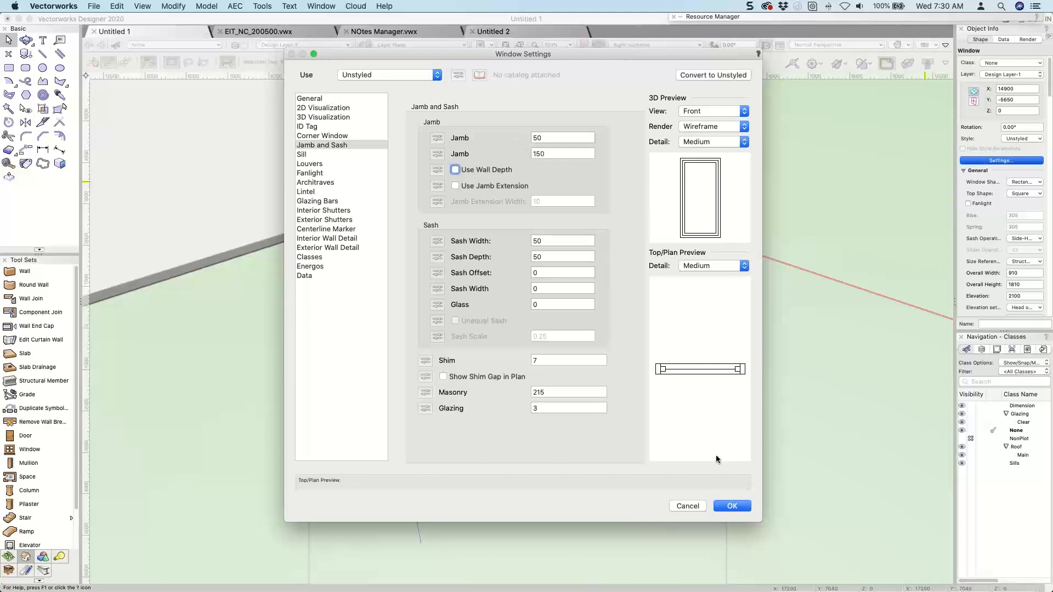
click(727, 502)
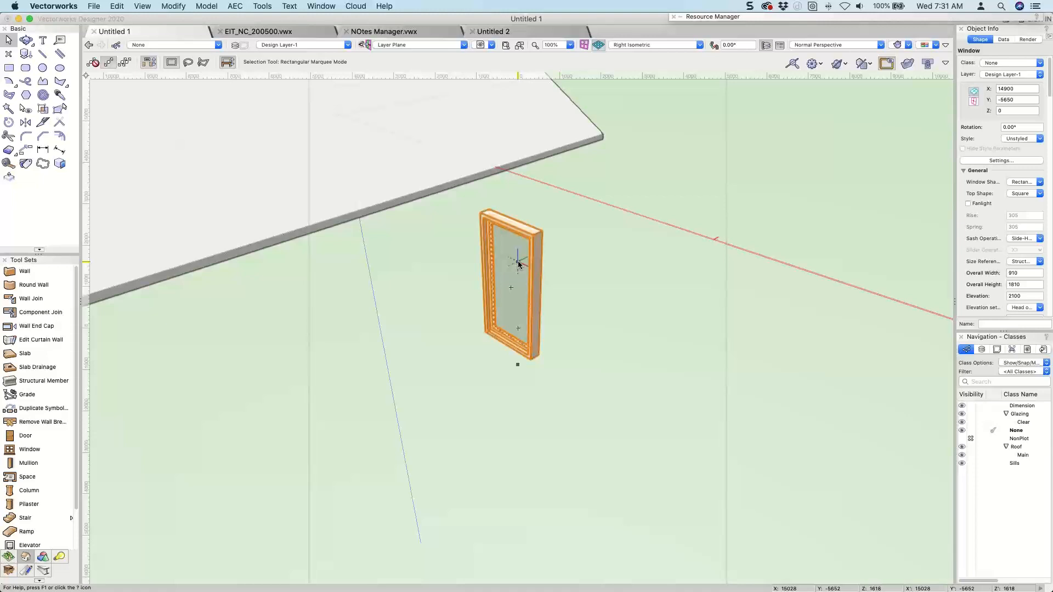
Set the window's overall width to 900 and overall height to 1800, keeping Structural Opening as the size reference.
key(F5)
click(1023, 272)
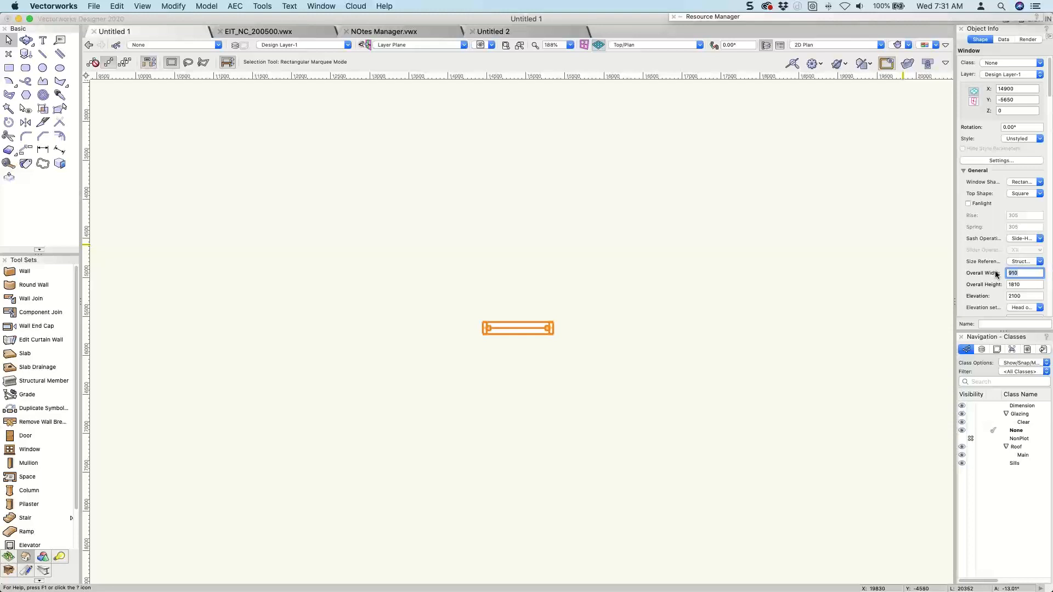
click(1015, 261)
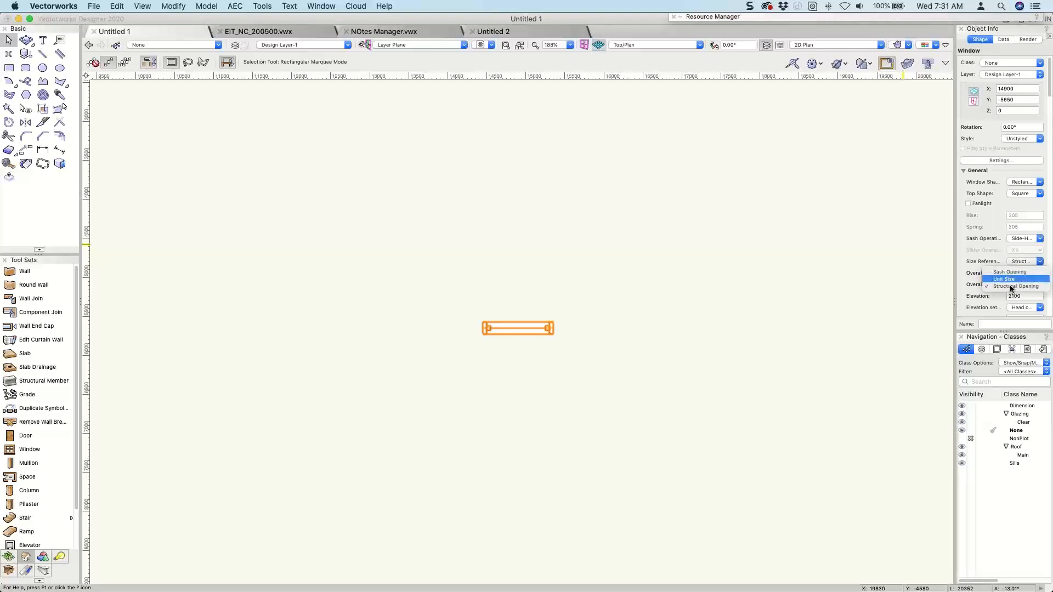
click(1011, 287)
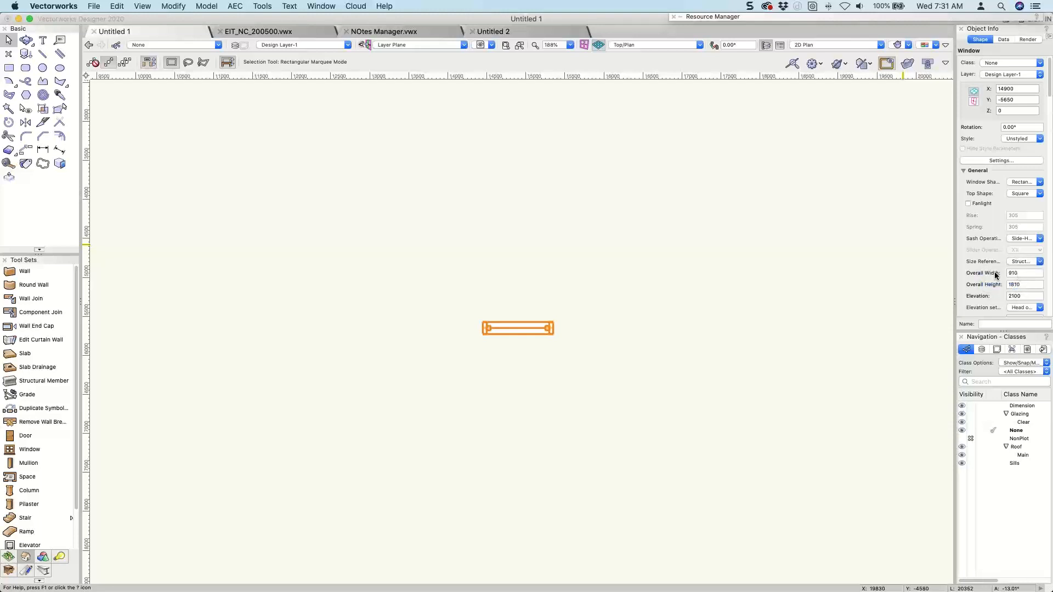
text(900)
key(Tab)
text(18)
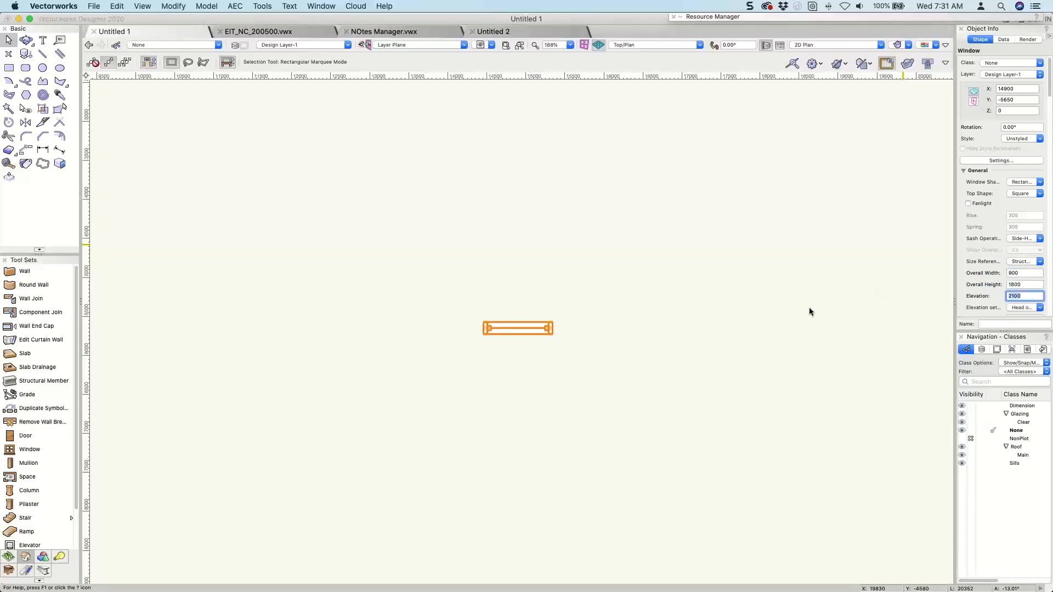
Convert the resized window object to a plain group.
click(643, 351)
click(518, 328)
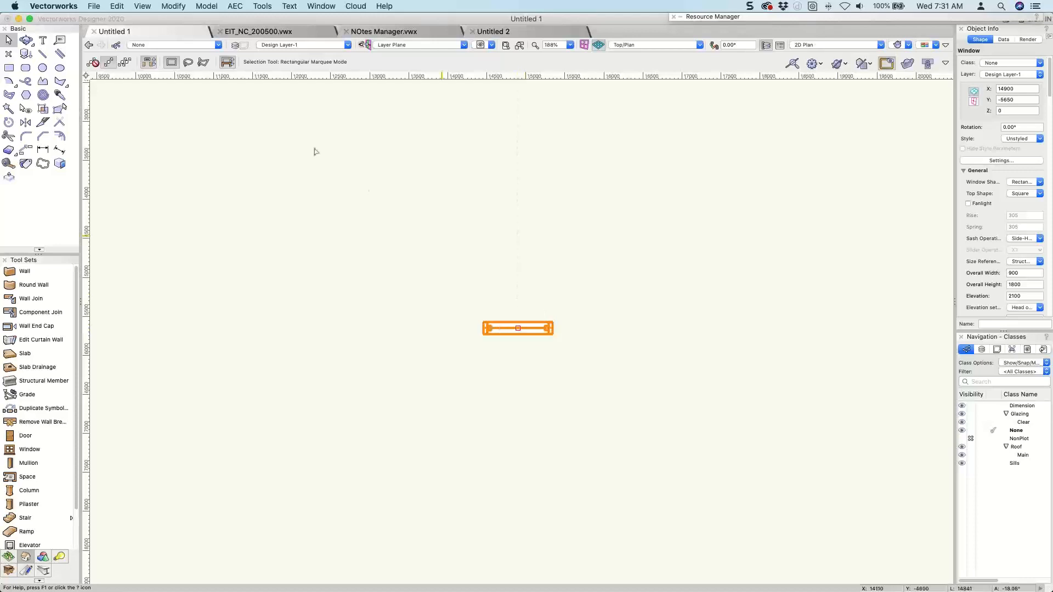
click(171, 7)
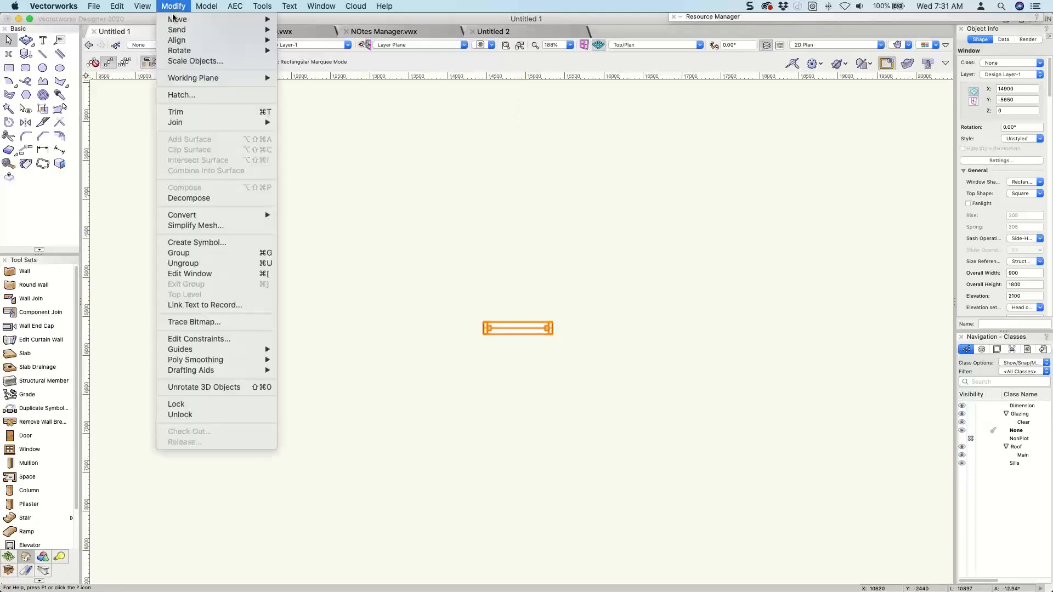
mouse_move(208, 219)
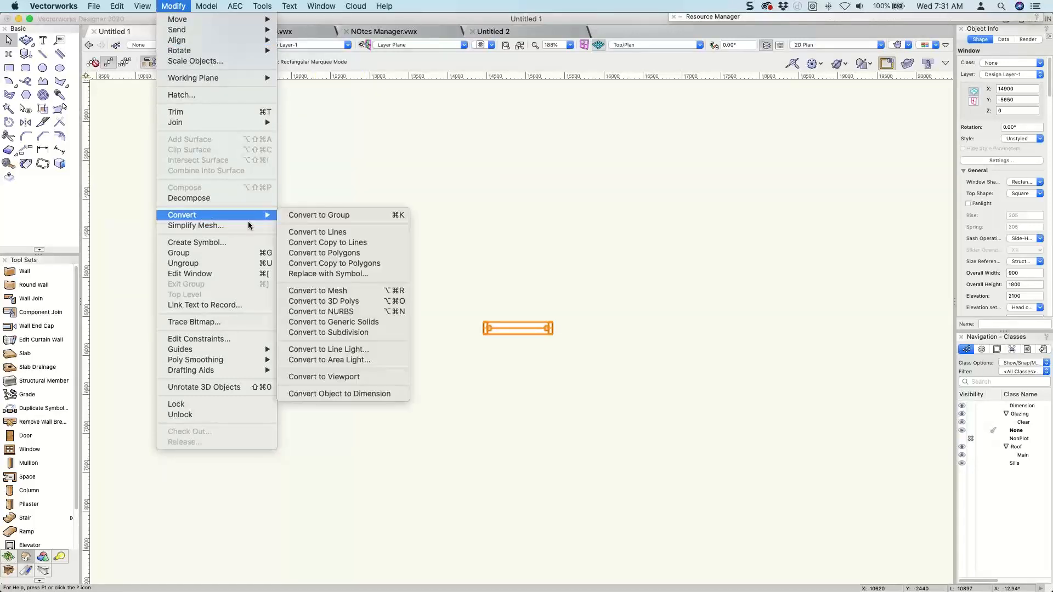
click(296, 215)
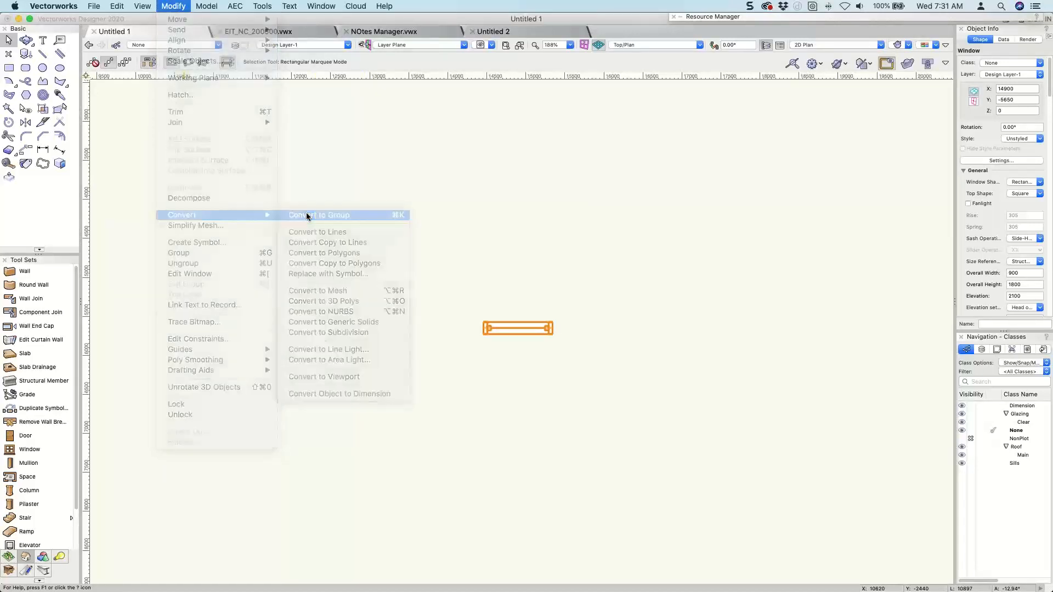
click(586, 249)
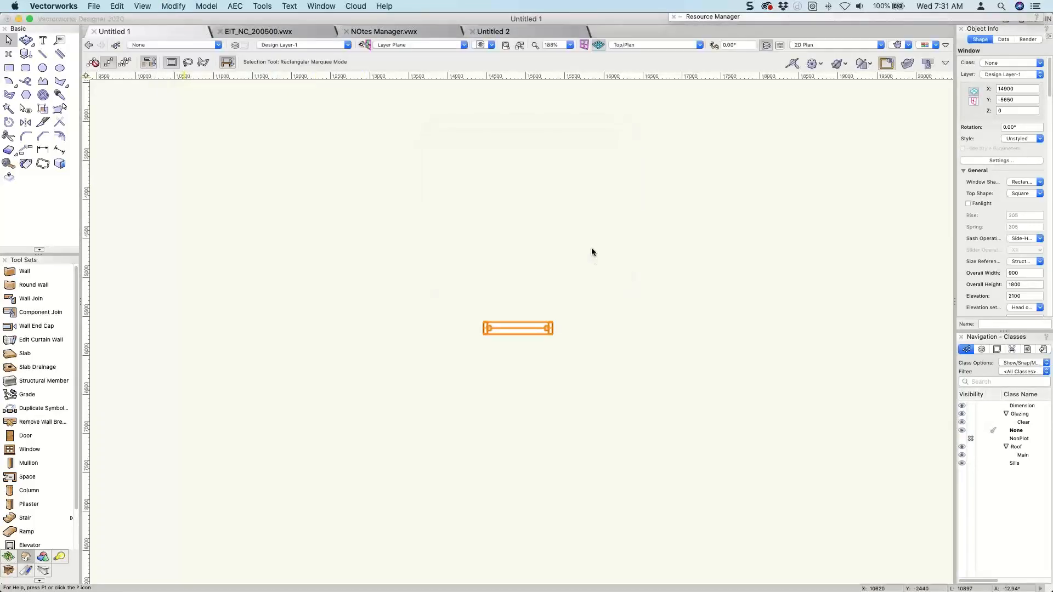
scroll(594, 275, down, 3)
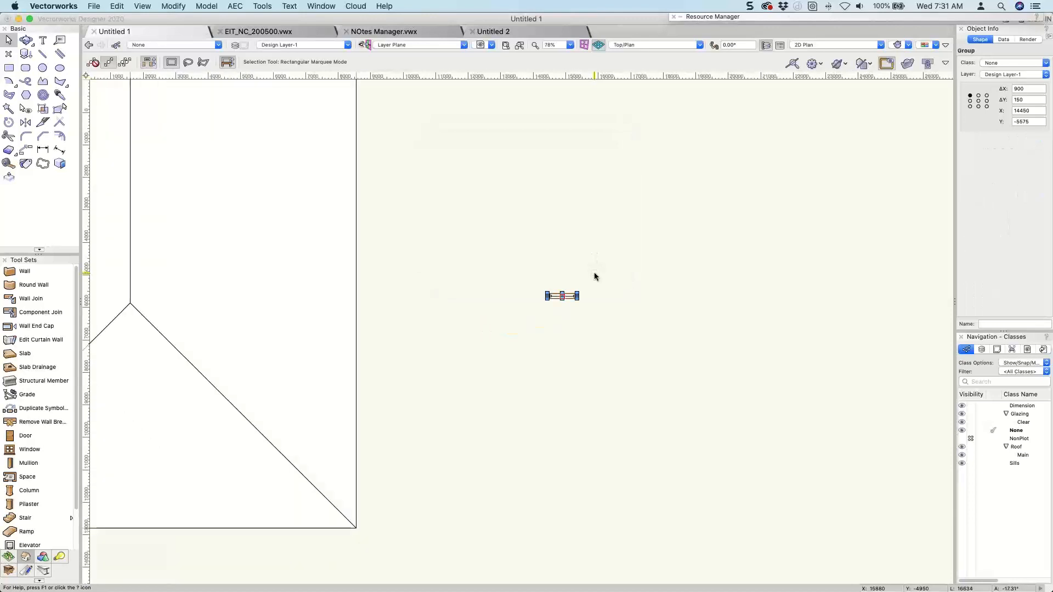
Define a symbol named Skylight from the group, using Next Mouse Click for insertion and disabling Insert in Walls.
scroll(595, 274, up, 2)
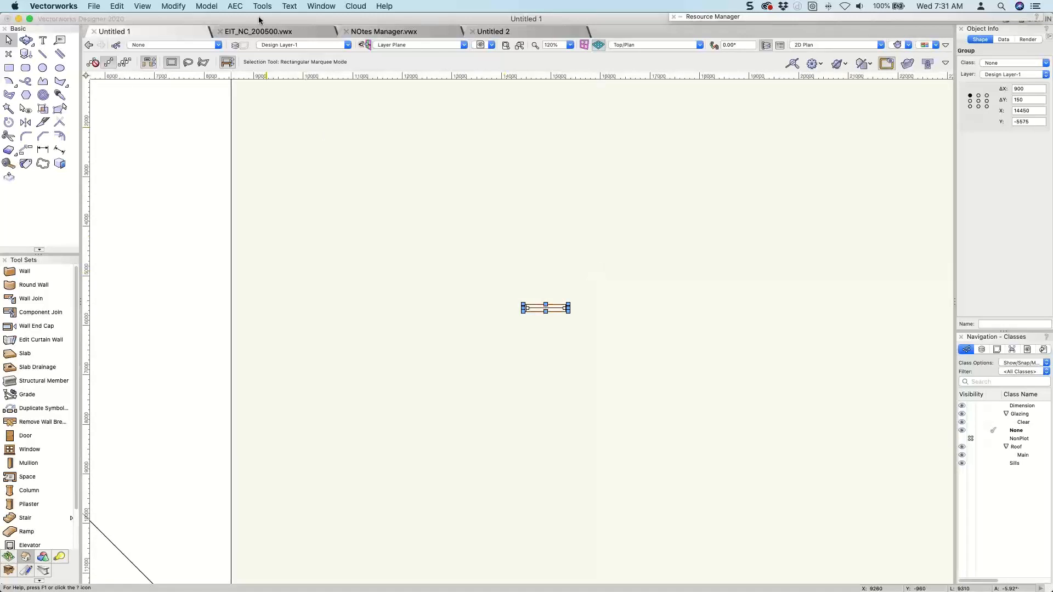
click(174, 7)
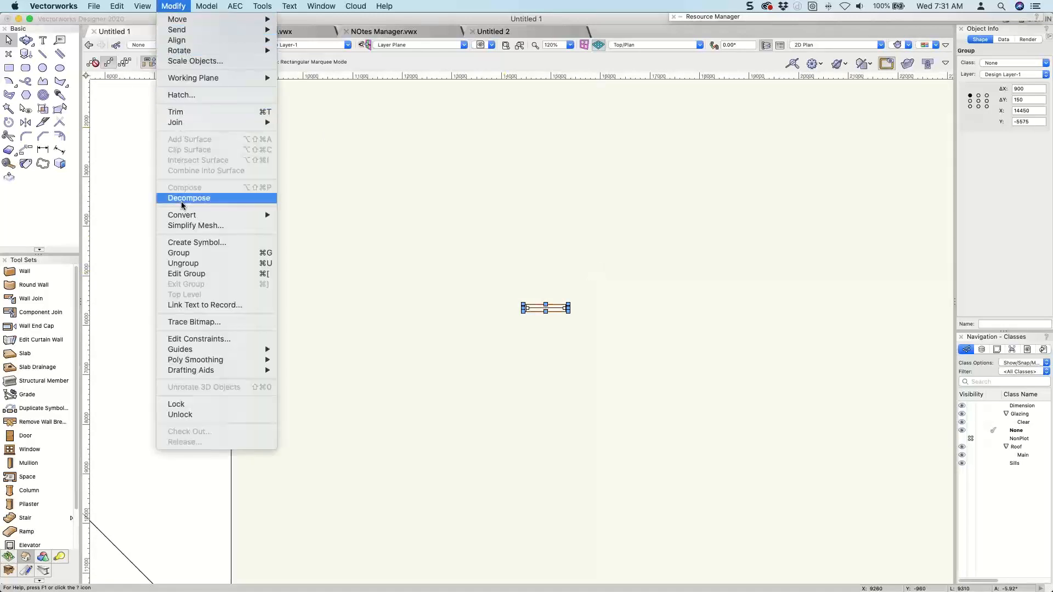
click(186, 244)
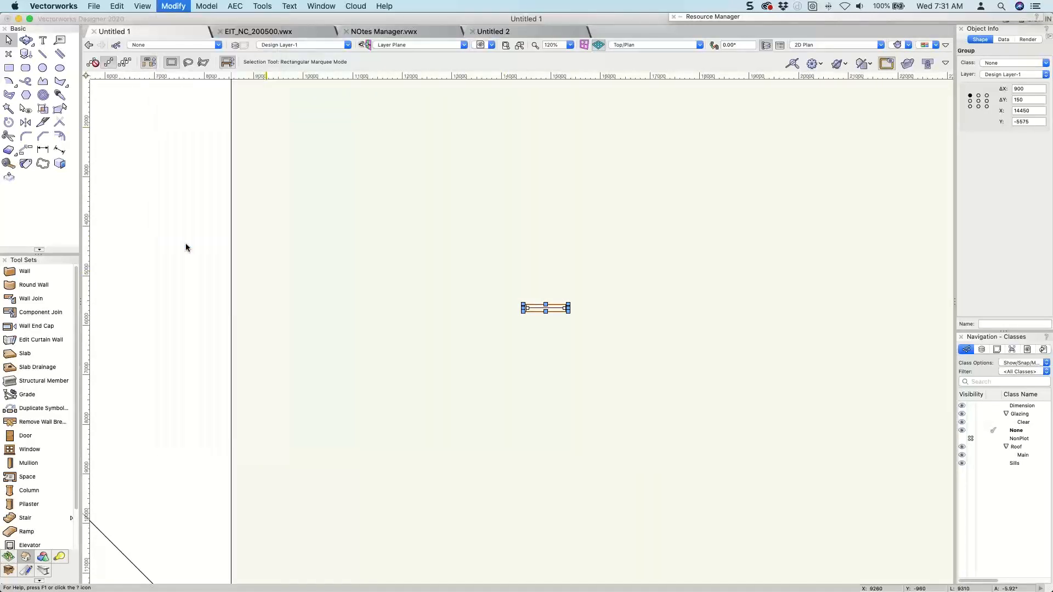
text(Skylight)
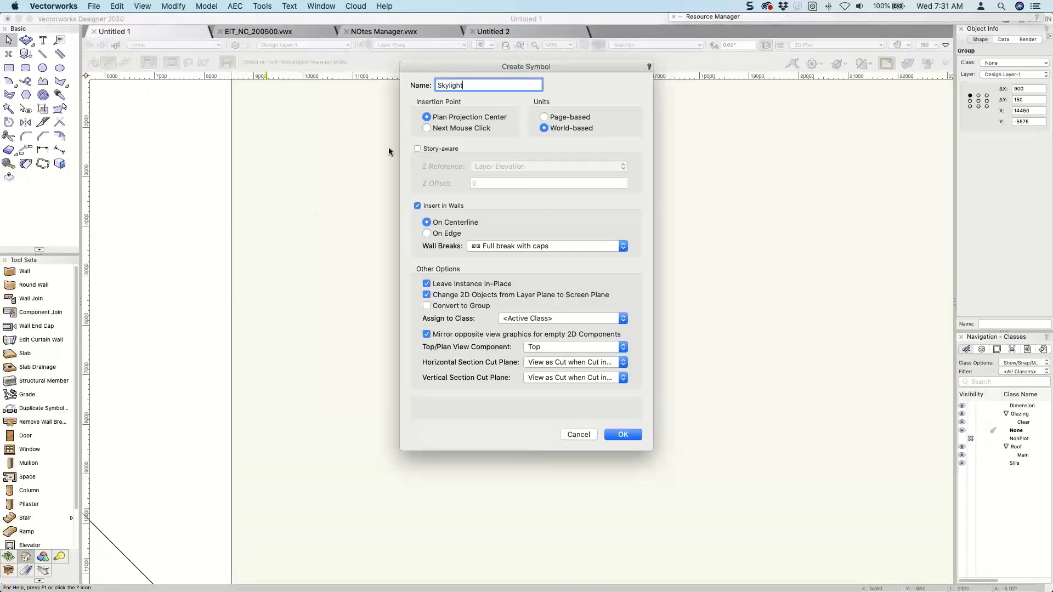
click(433, 130)
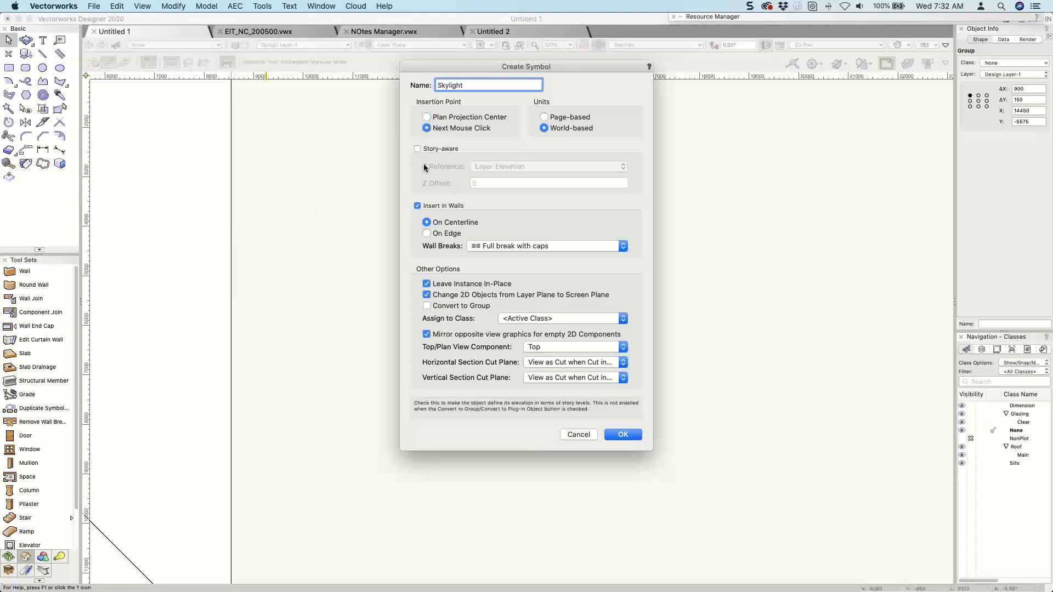
click(424, 207)
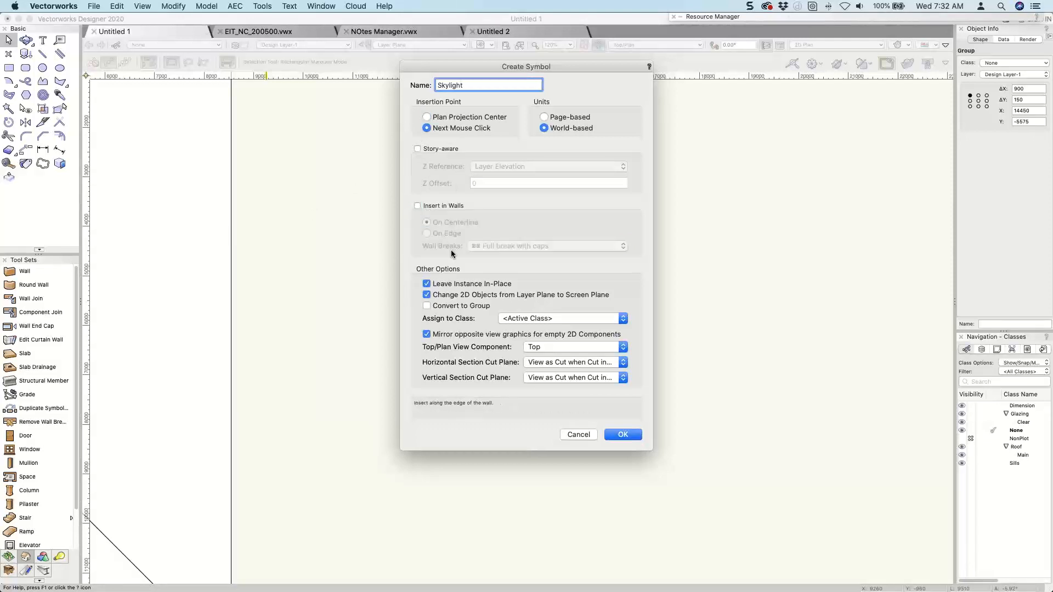
Start adding a new class for the symbol's class assignment, with classes imported from archoncad Standards v2020.vwx.
click(510, 319)
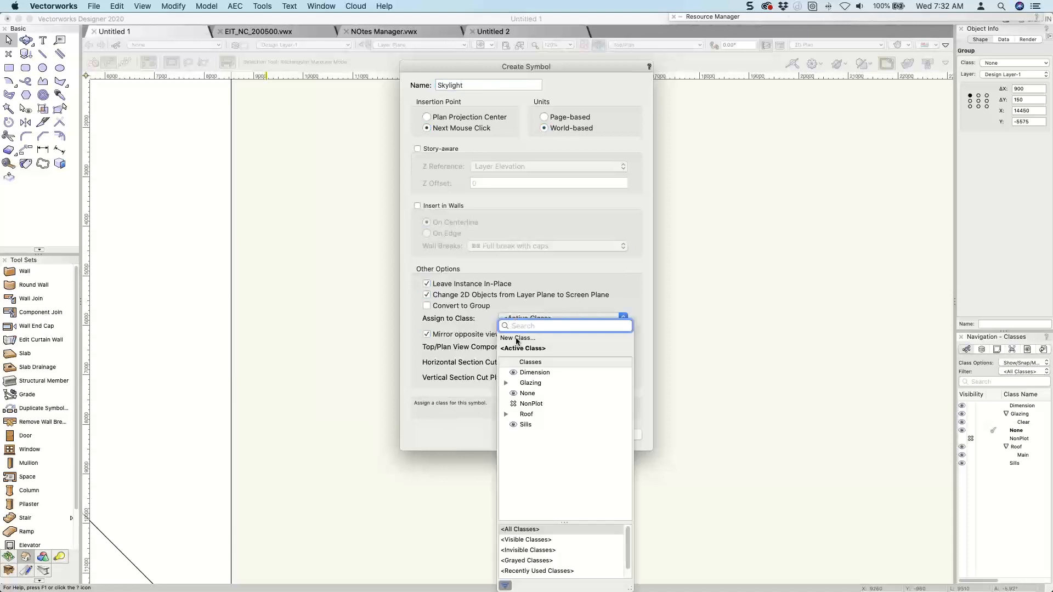
click(522, 347)
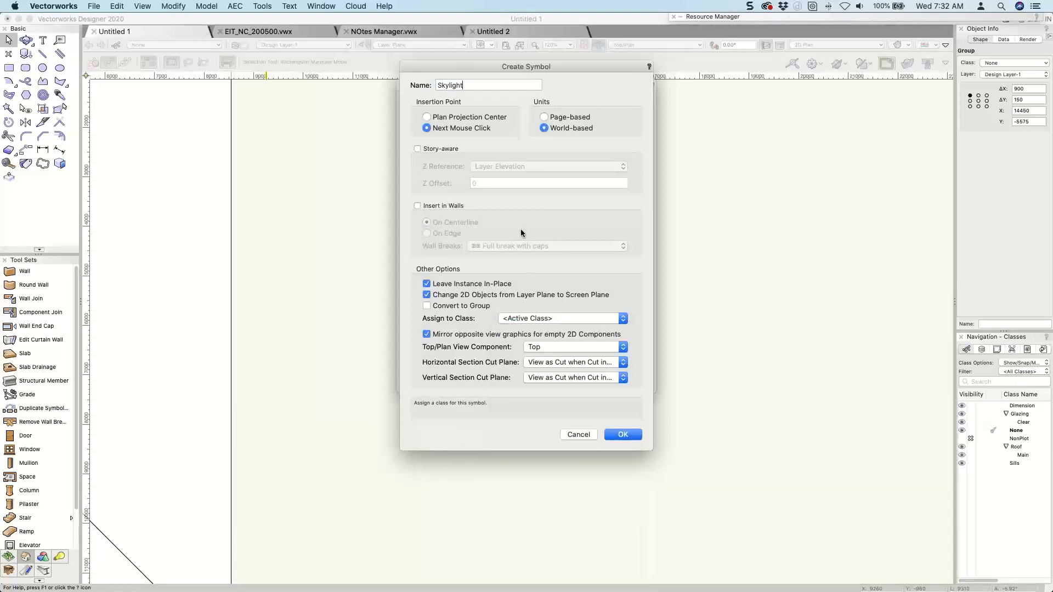
click(432, 103)
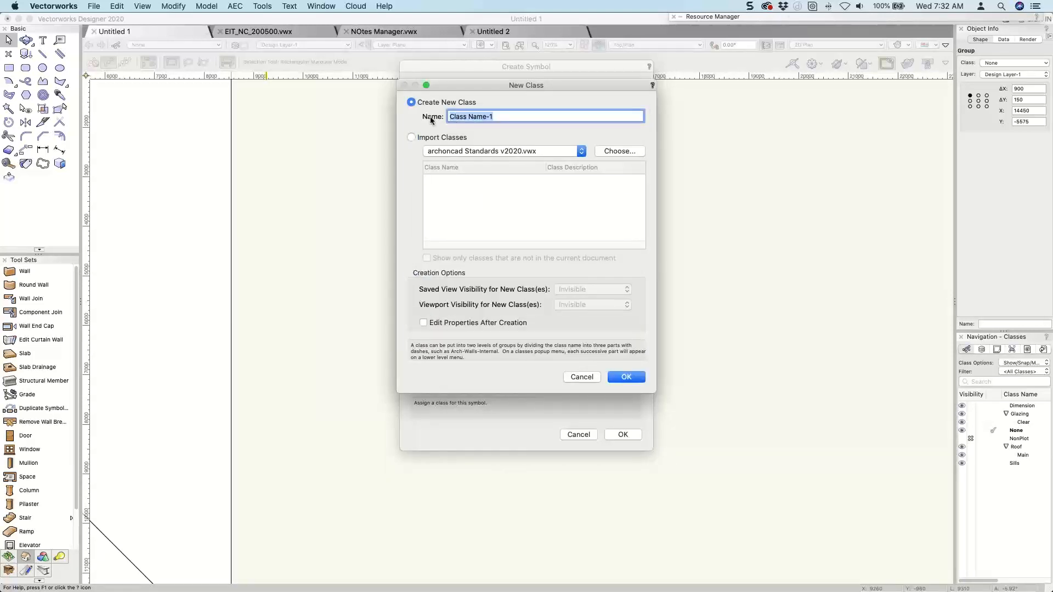
text(Roof-)
click(426, 151)
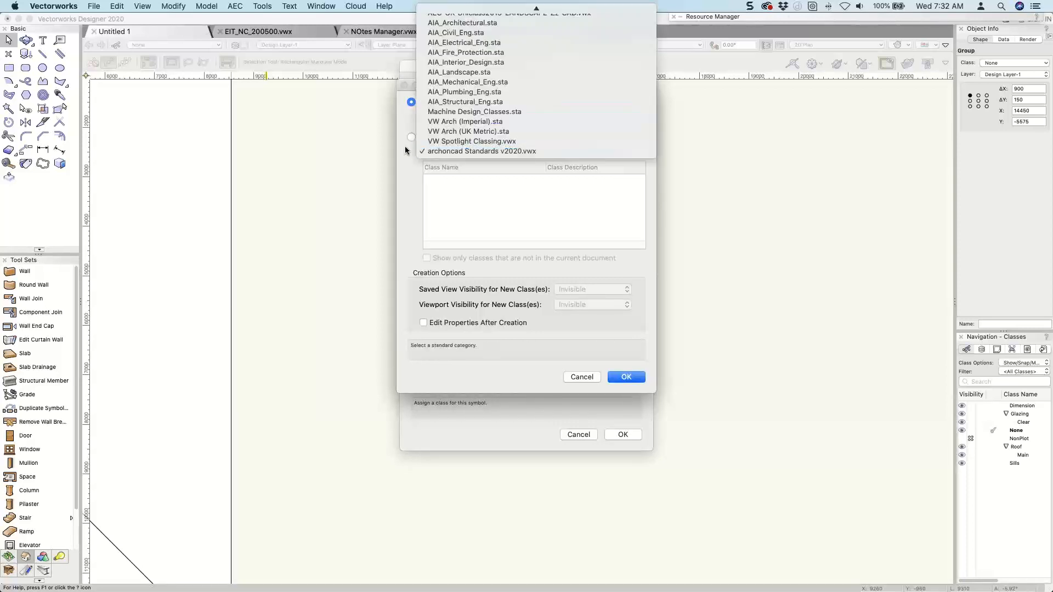
click(412, 136)
click(412, 137)
Import the Roof-Roof Light class from the standards list and assign it to the symbol.
scroll(467, 224, down, 10)
scroll(467, 224, down, 5)
scroll(466, 224, up, 4)
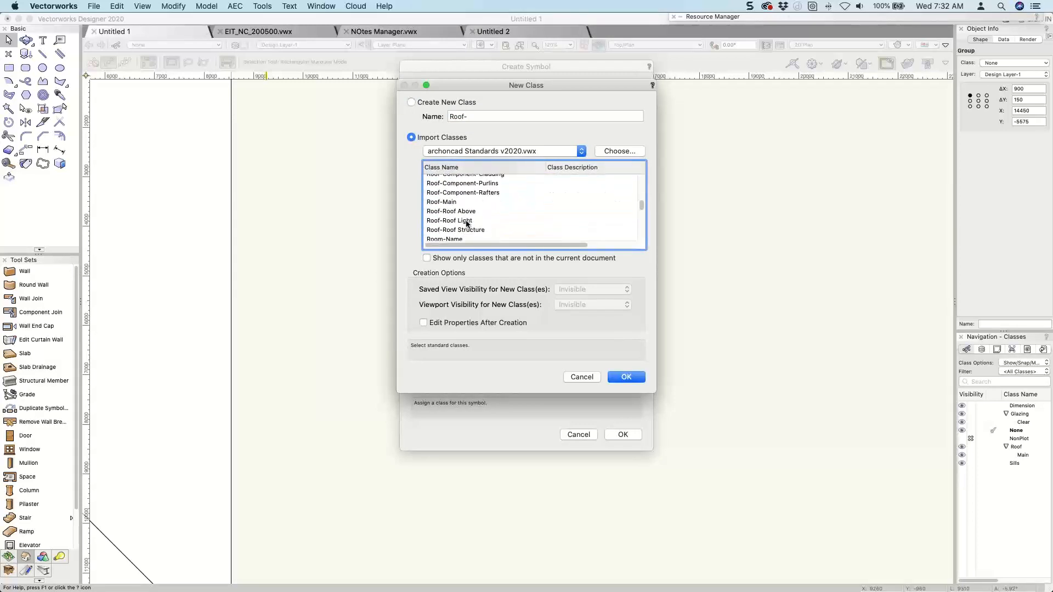
scroll(467, 222, up, 3)
scroll(467, 223, down, 4)
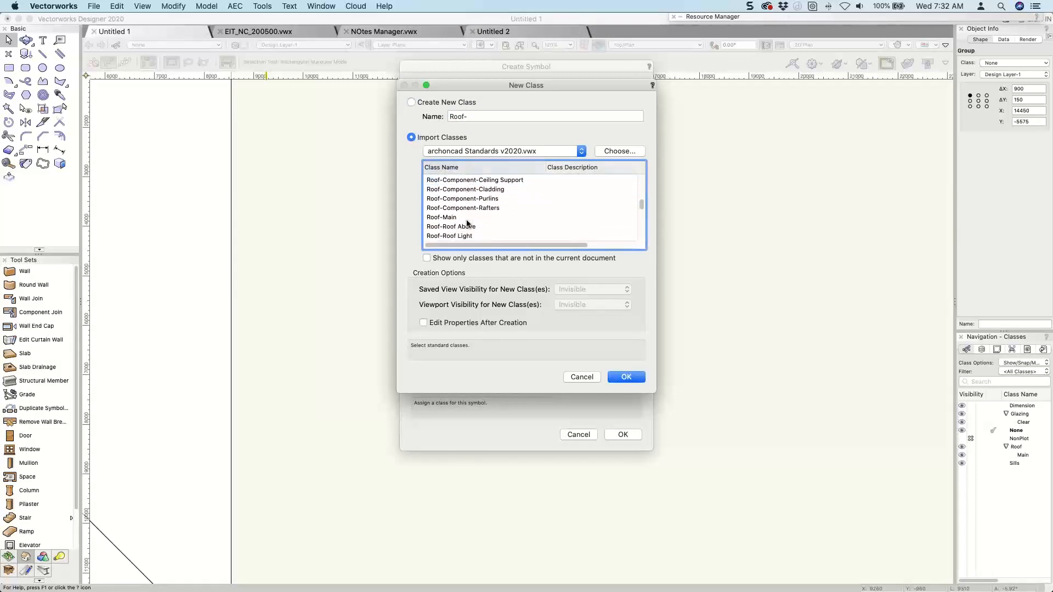
scroll(466, 223, down, 2)
scroll(465, 229, down, 1)
click(467, 201)
scroll(470, 205, down, 1)
click(471, 205)
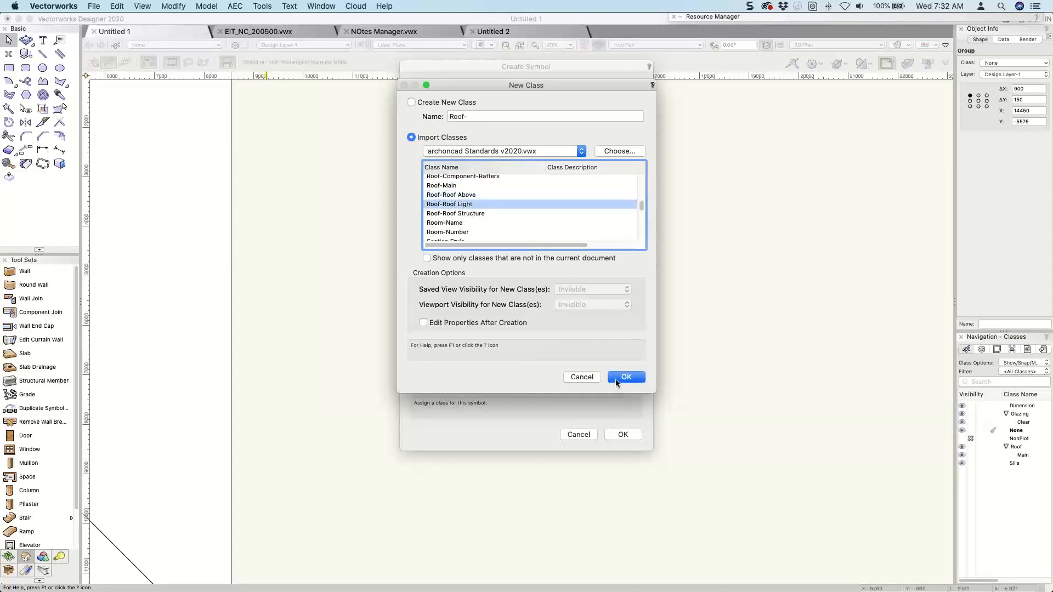
click(617, 379)
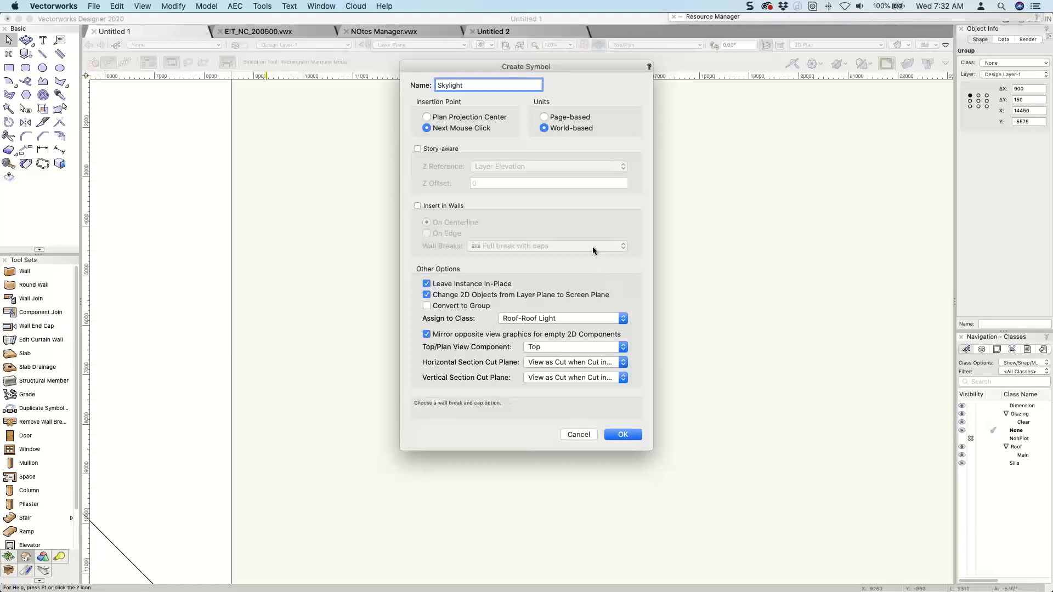
Create the Skylight symbol with its insertion point at the centre of the window group.
click(625, 435)
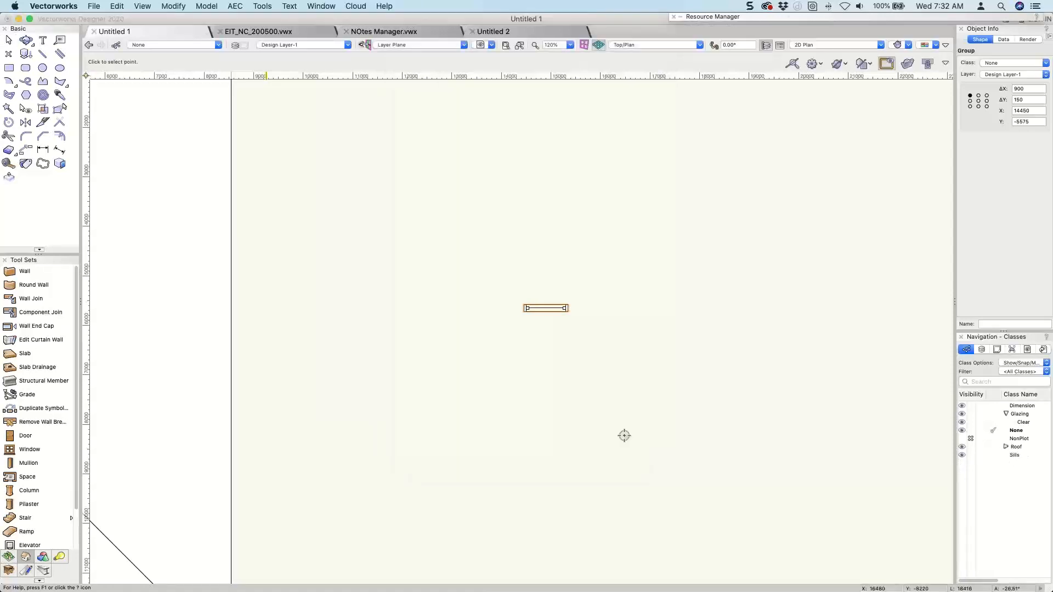
click(543, 304)
click(657, 337)
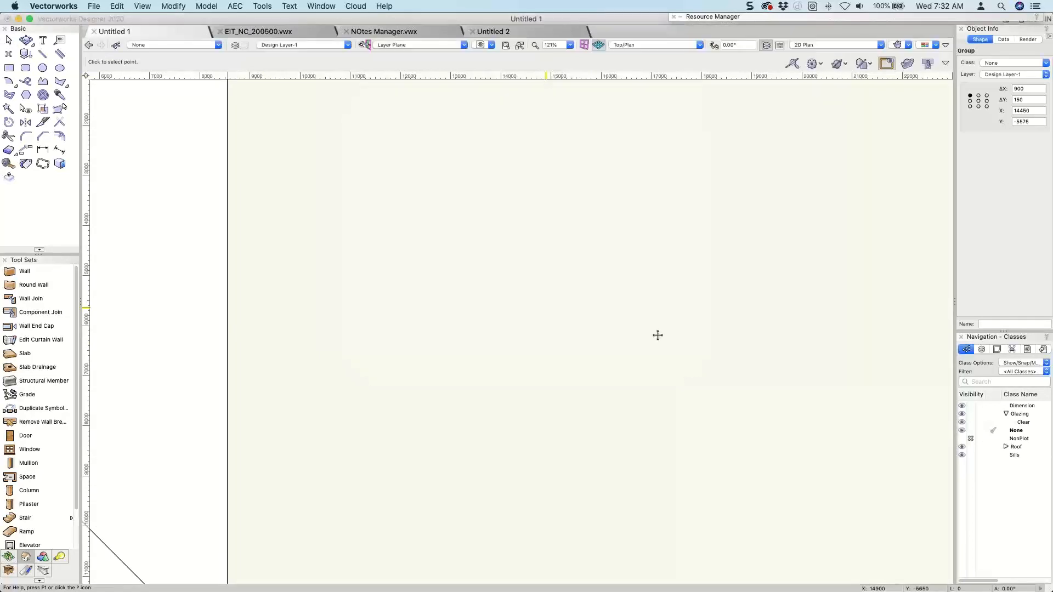
Check the placed Skylight symbol's editable parts, then delete the instance from the drawing.
scroll(570, 315, up, 5)
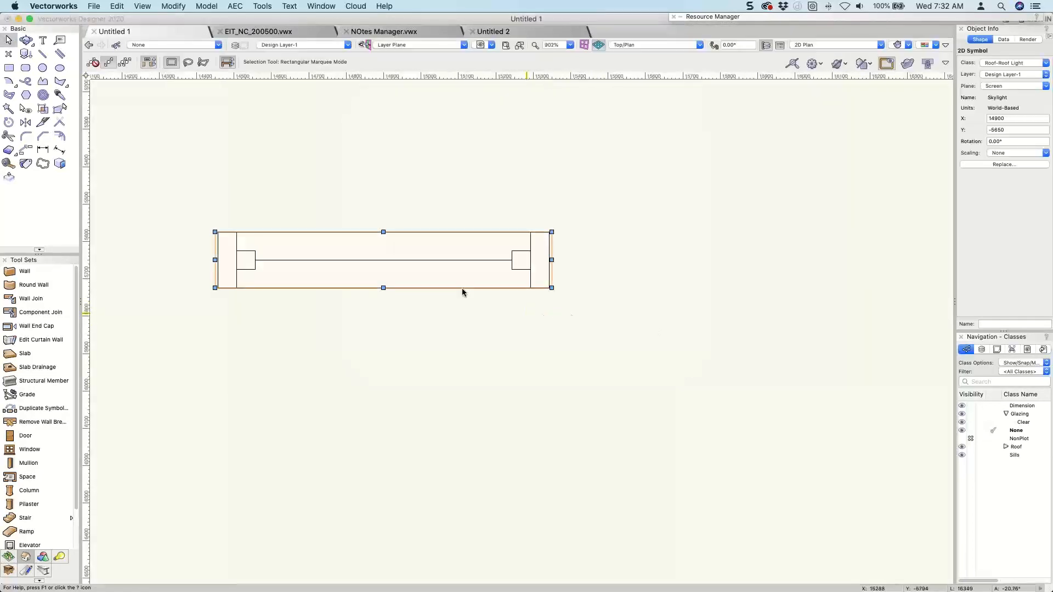
double_click(436, 259)
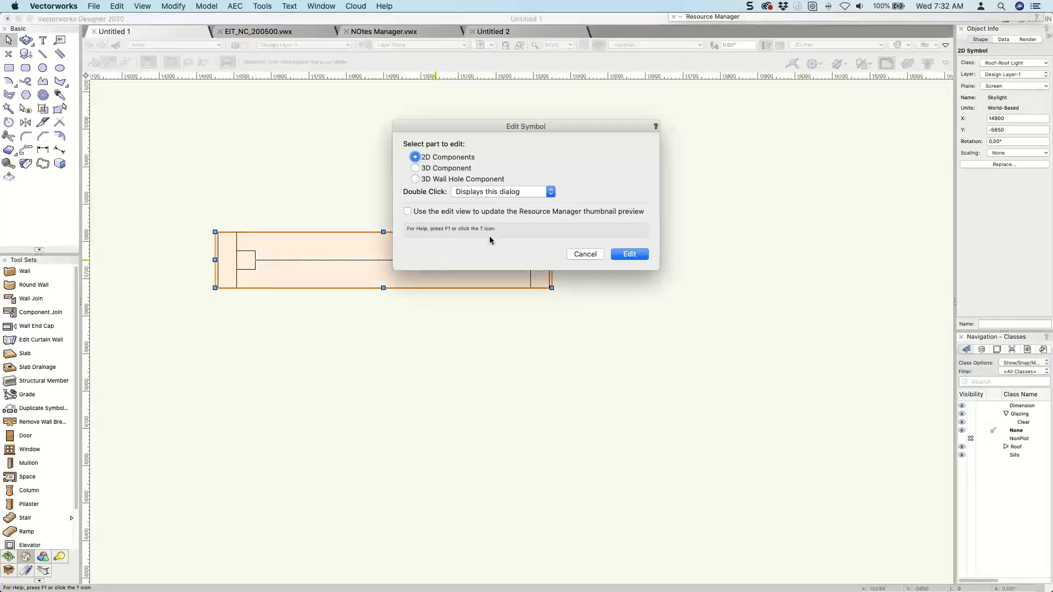
click(584, 254)
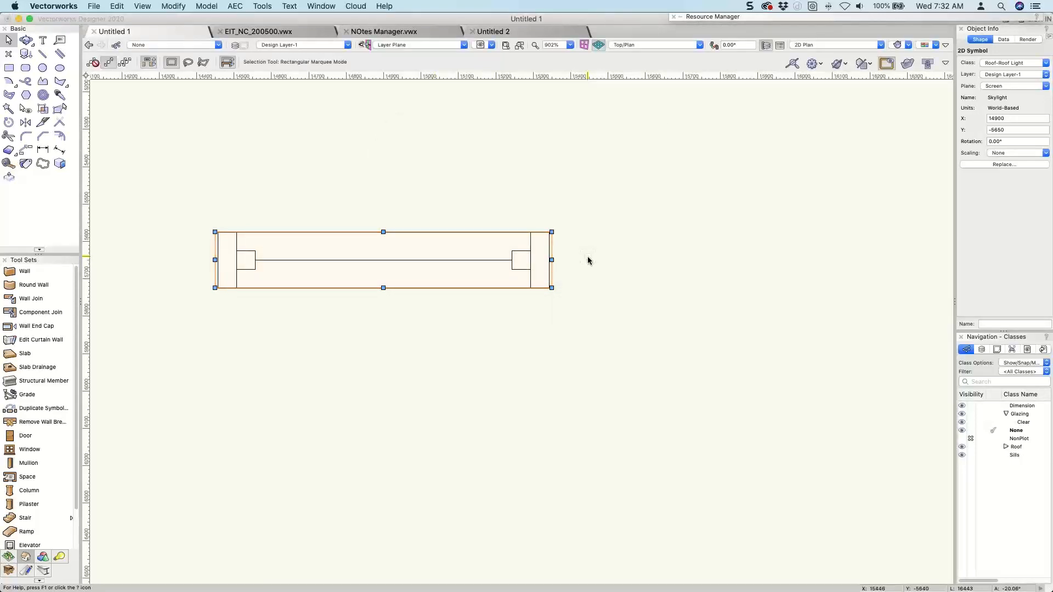
key(Delete)
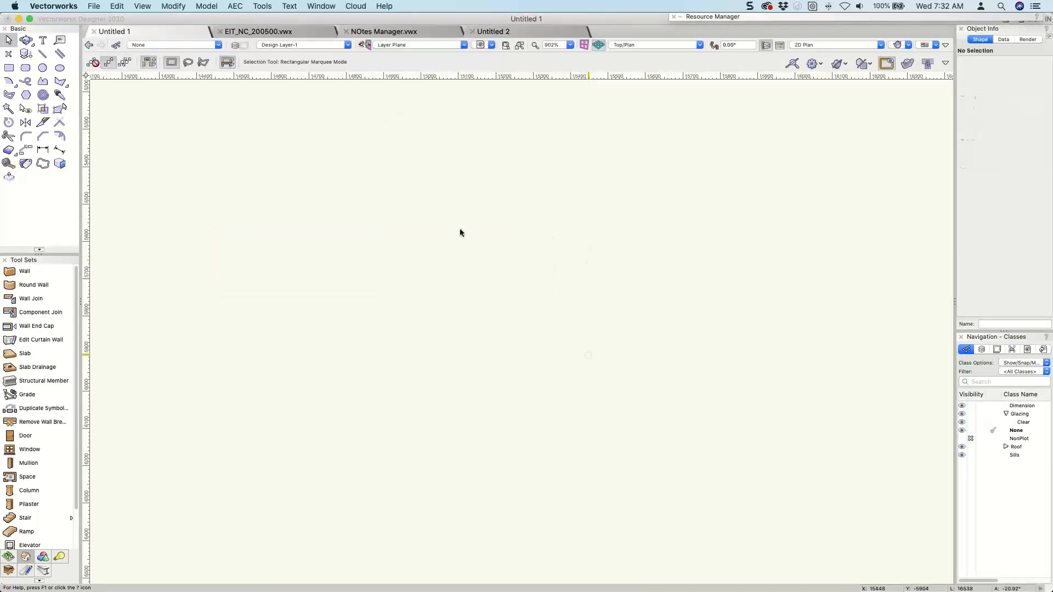
Undo the instance's deletion, the Skylight symbol creation and the window's conversion to a group.
key(super+z)
key(super+z)
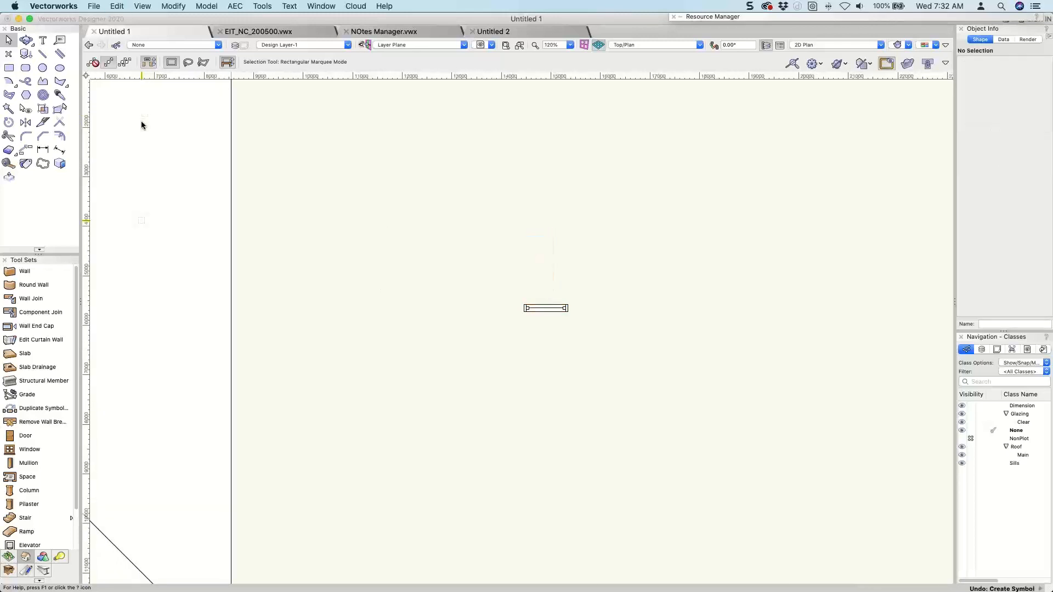
key(super+z)
key(super+z)
Convert the window beside the roof to a group while in the Right Isometric 3D view.
key(3)
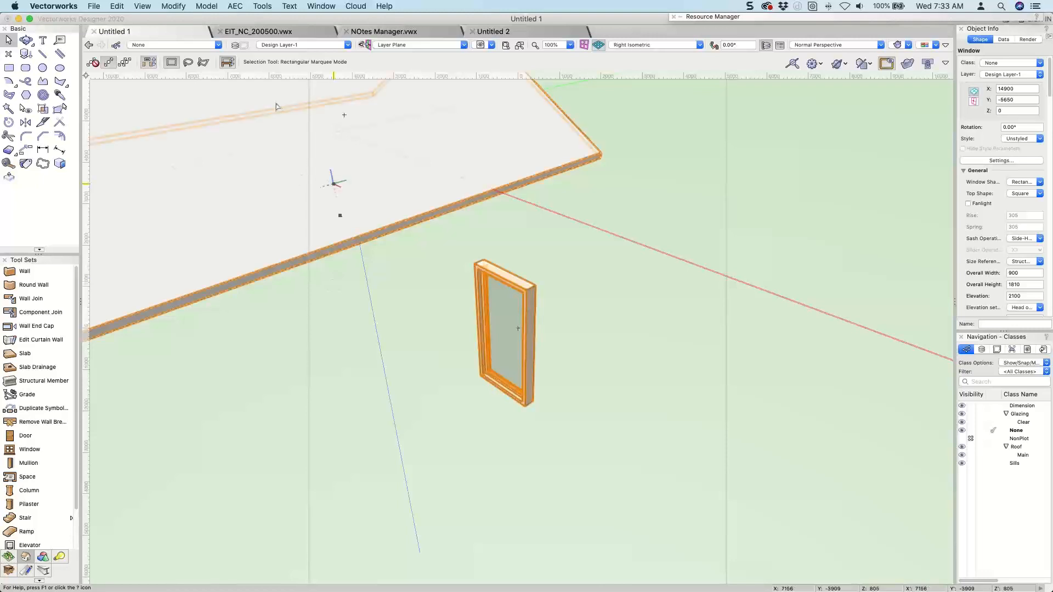
click(173, 6)
mouse_move(214, 215)
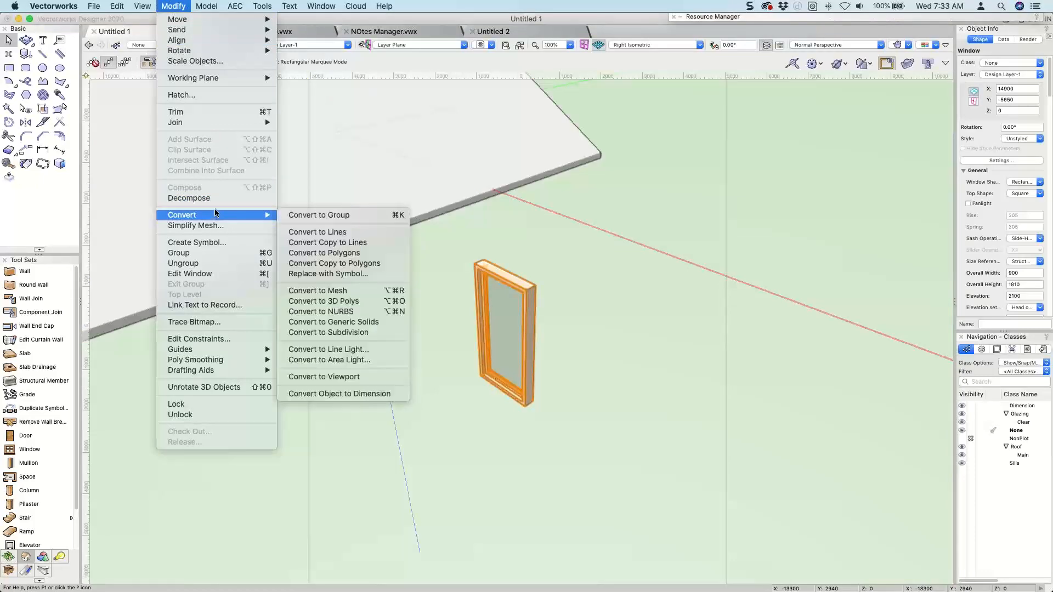
click(308, 217)
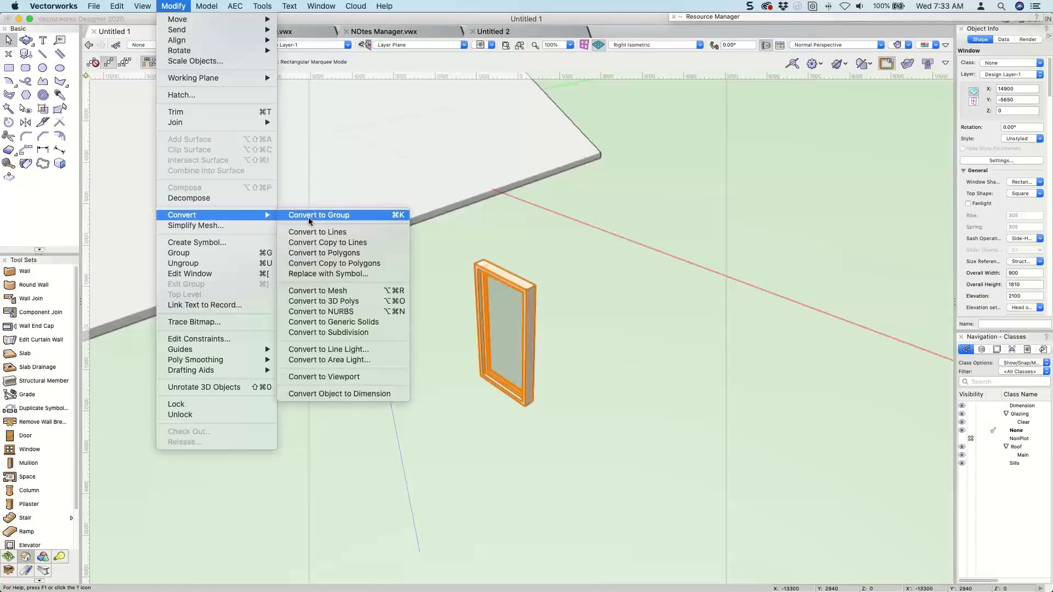
click(586, 250)
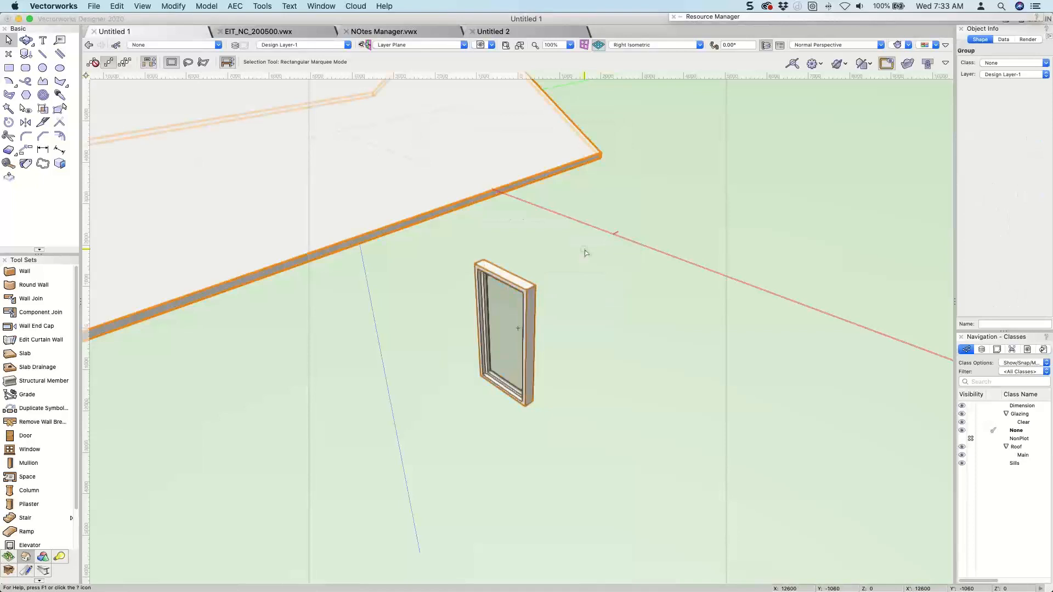
In Top/Plan view, start creating a symbol from the window group and name it skylight 900x1800.
key(super+5)
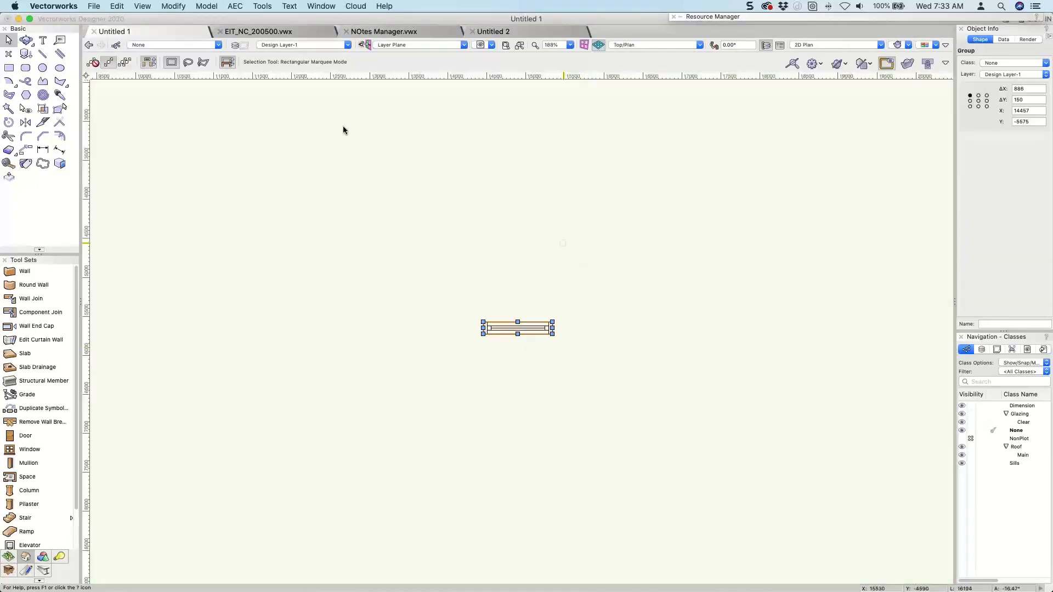
click(172, 6)
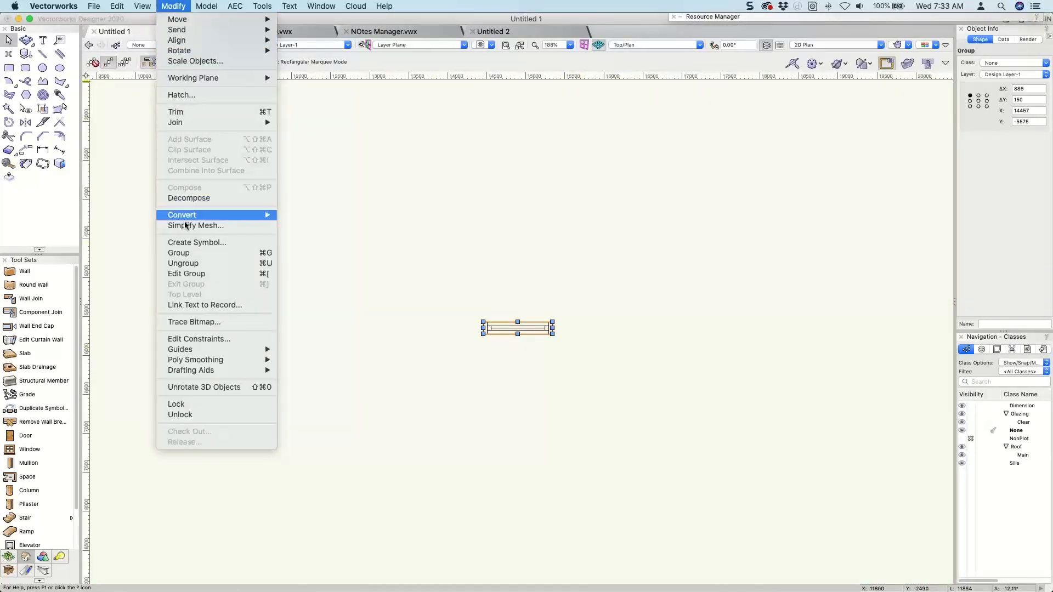
click(183, 243)
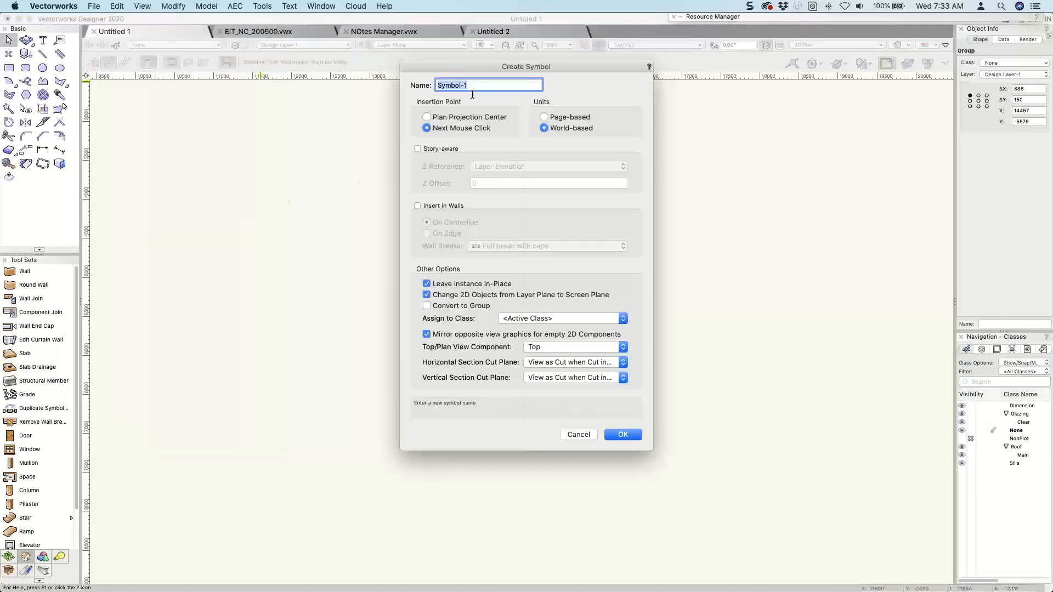
text(S)
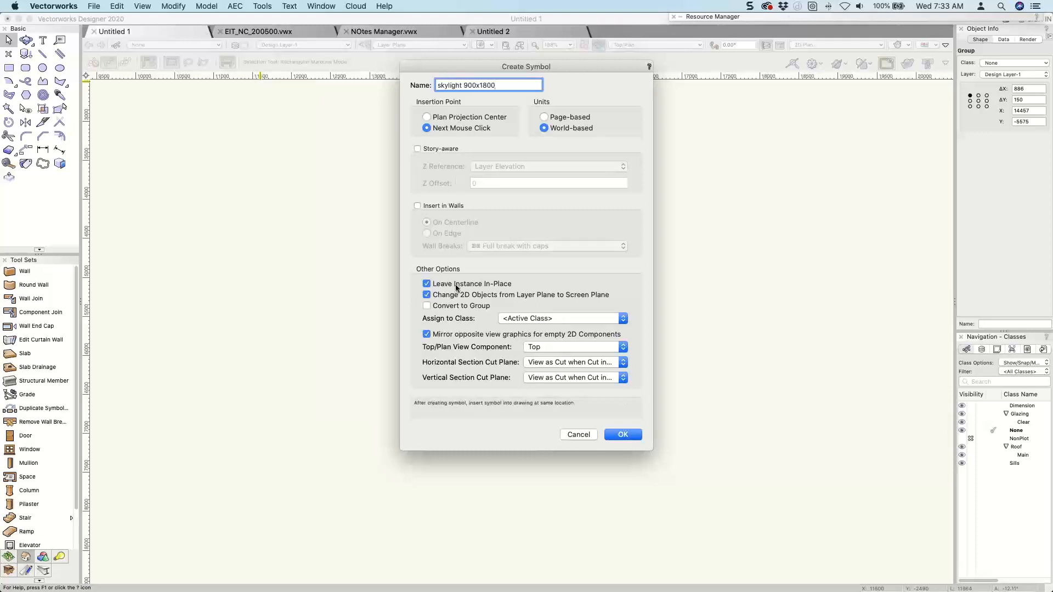
Import the Roof-Roof Light class from archoncad Standards v2020.vwx for the symbol's class assignment.
click(505, 318)
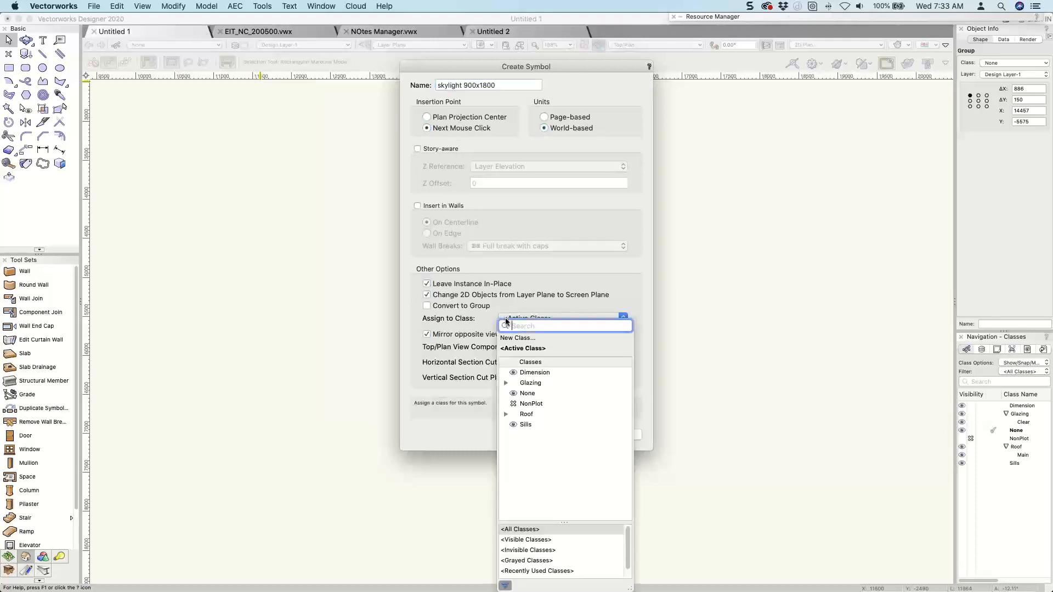
click(506, 415)
click(512, 339)
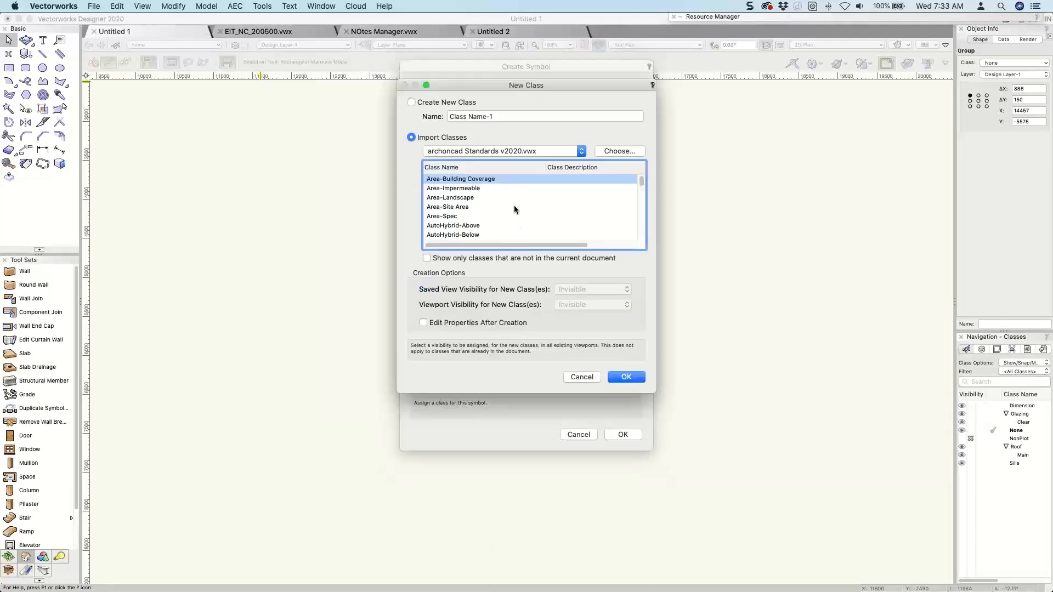
click(488, 207)
scroll(488, 207, down, 10)
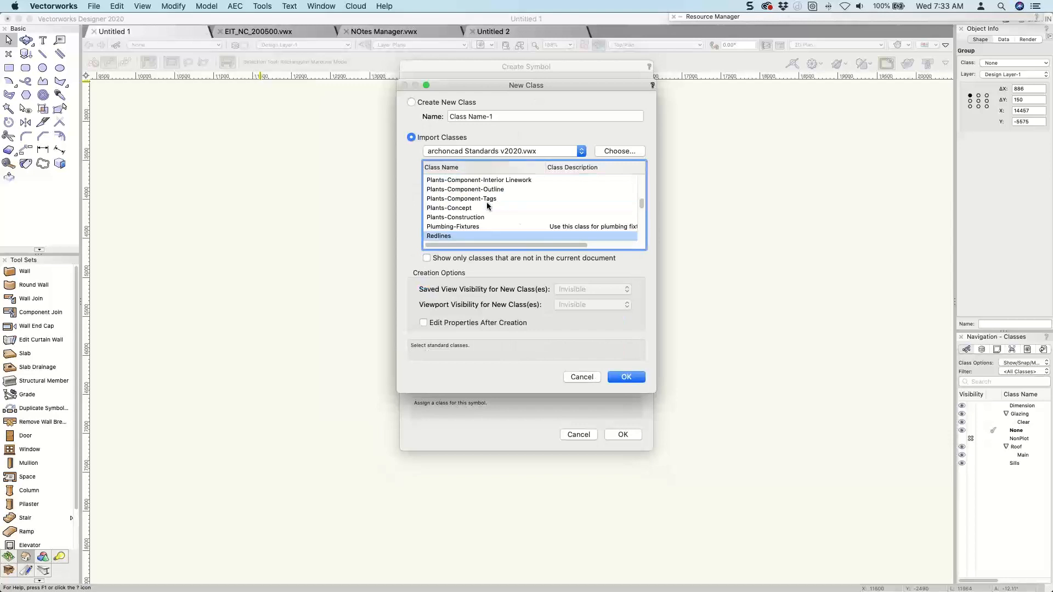
scroll(486, 207, up, 1)
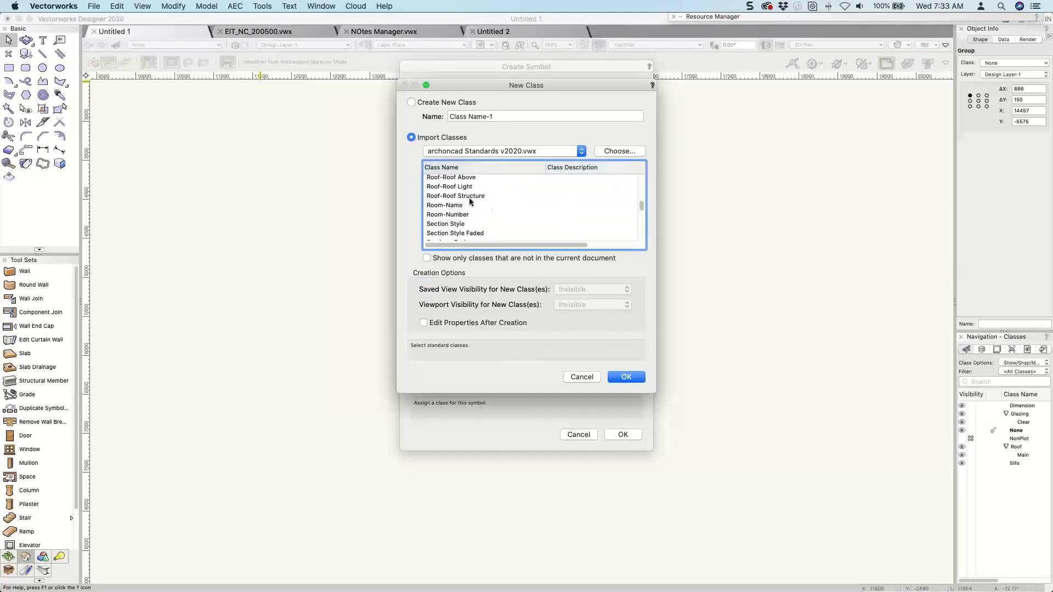
click(457, 187)
click(627, 377)
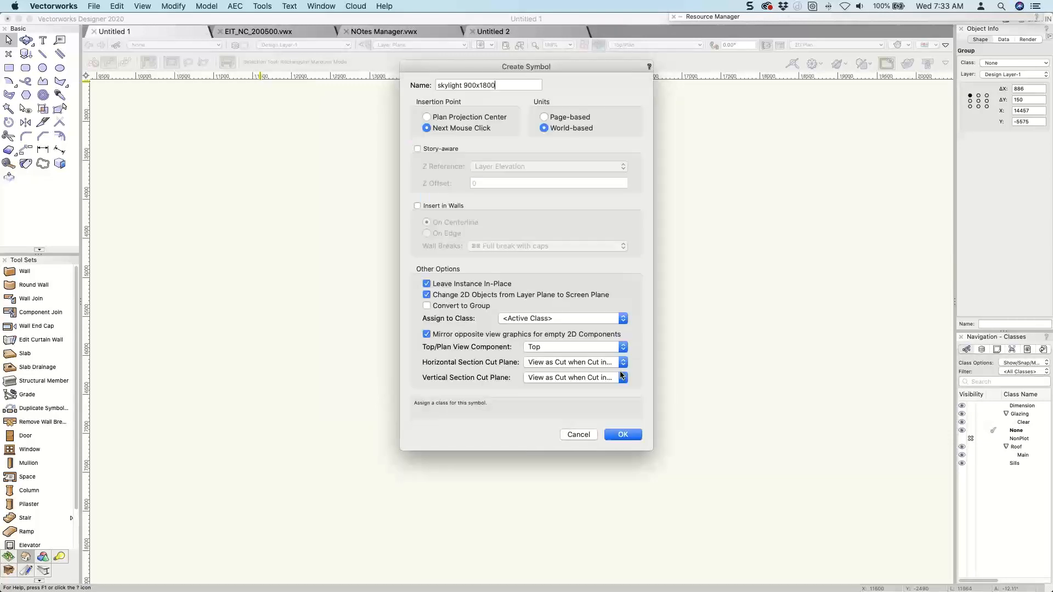
Create the symbol in the Untitled 1 folder with its insertion point at the middle of the group's upper edge.
click(632, 439)
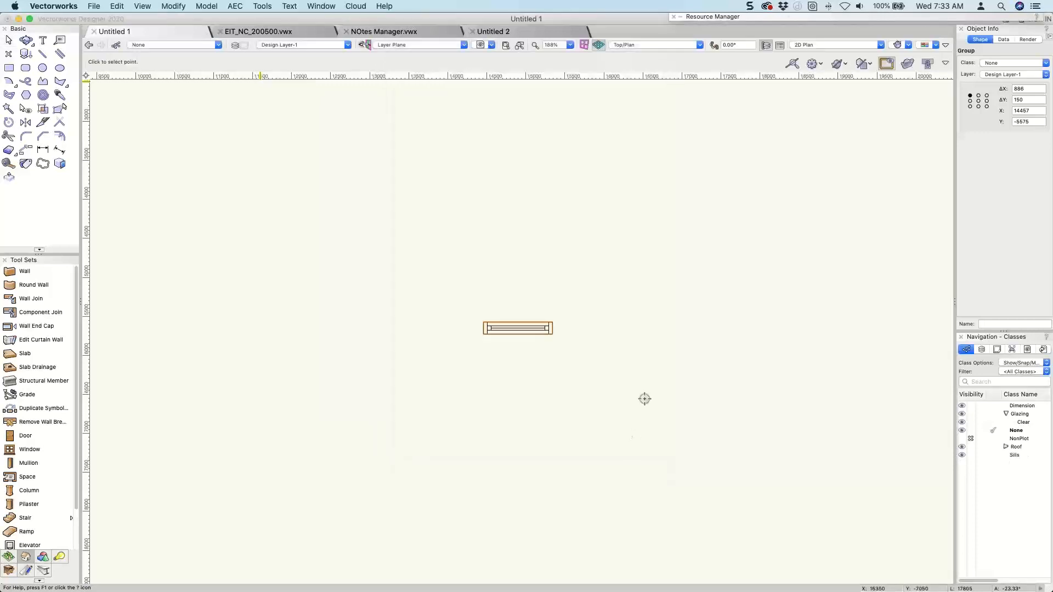
click(518, 321)
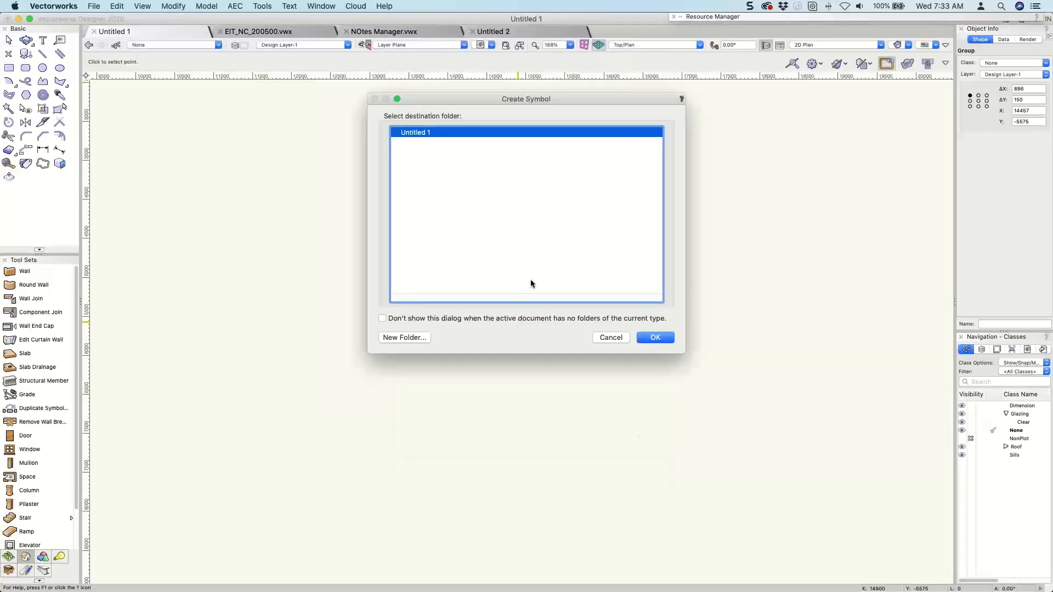
click(656, 337)
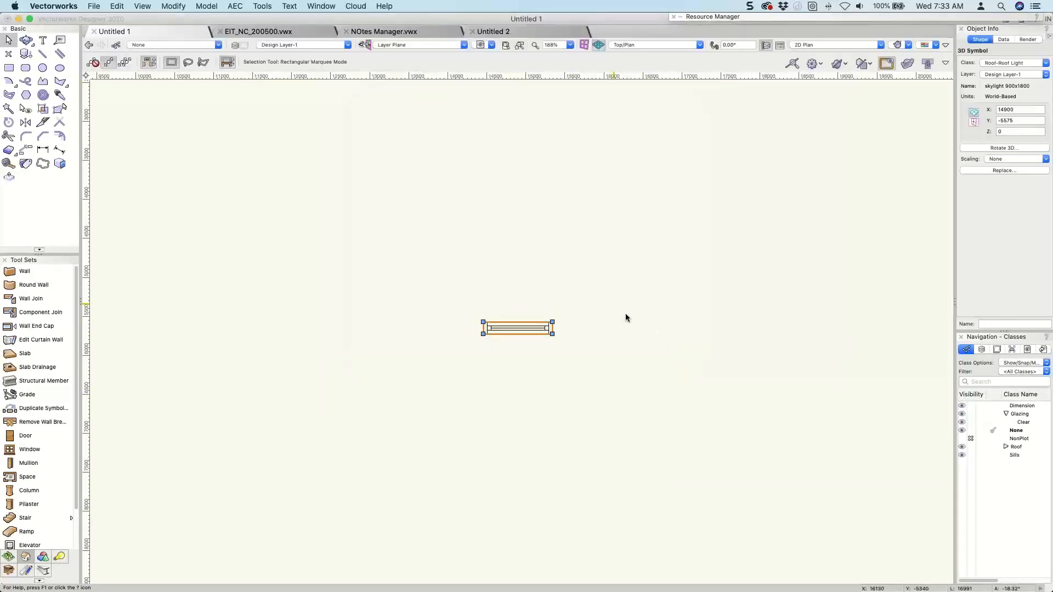
Open the 3D component of the skylight 900x1800 symbol from Untitled 1's resources for editing.
key(3)
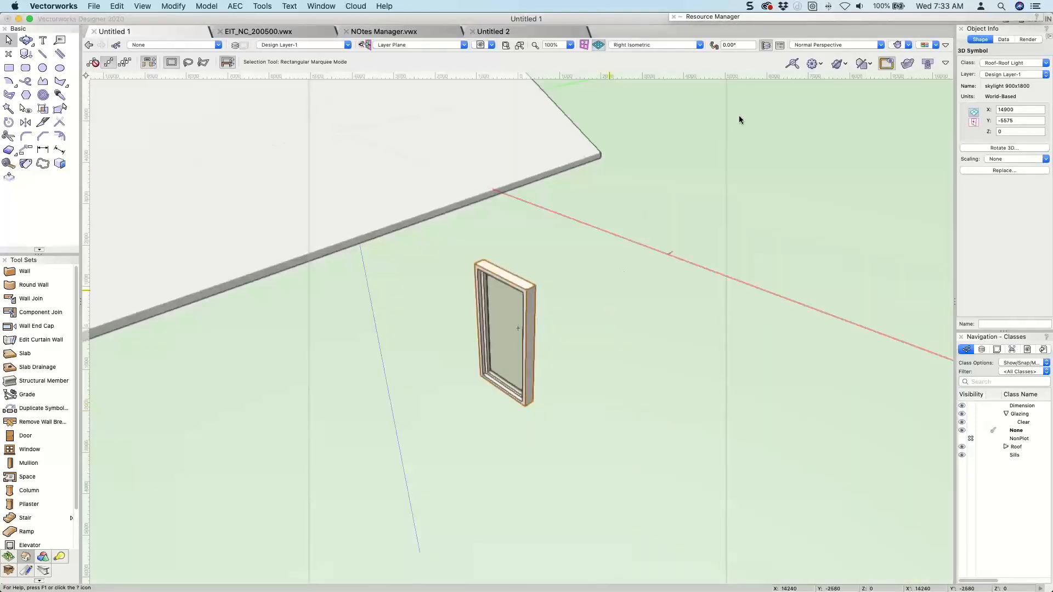
mouse_move(775, 17)
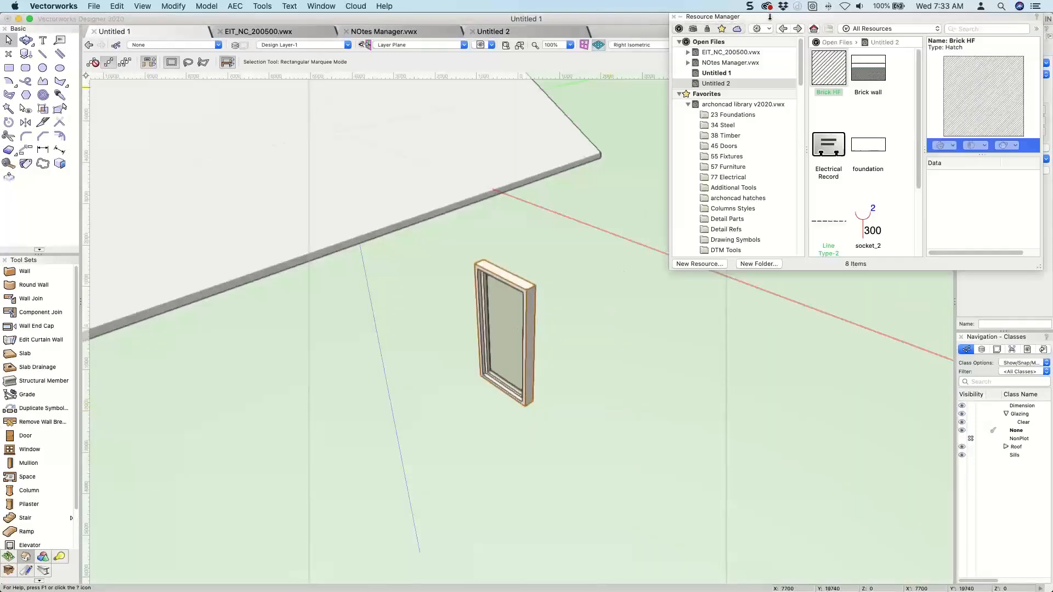
click(714, 73)
click(869, 145)
right_click(869, 144)
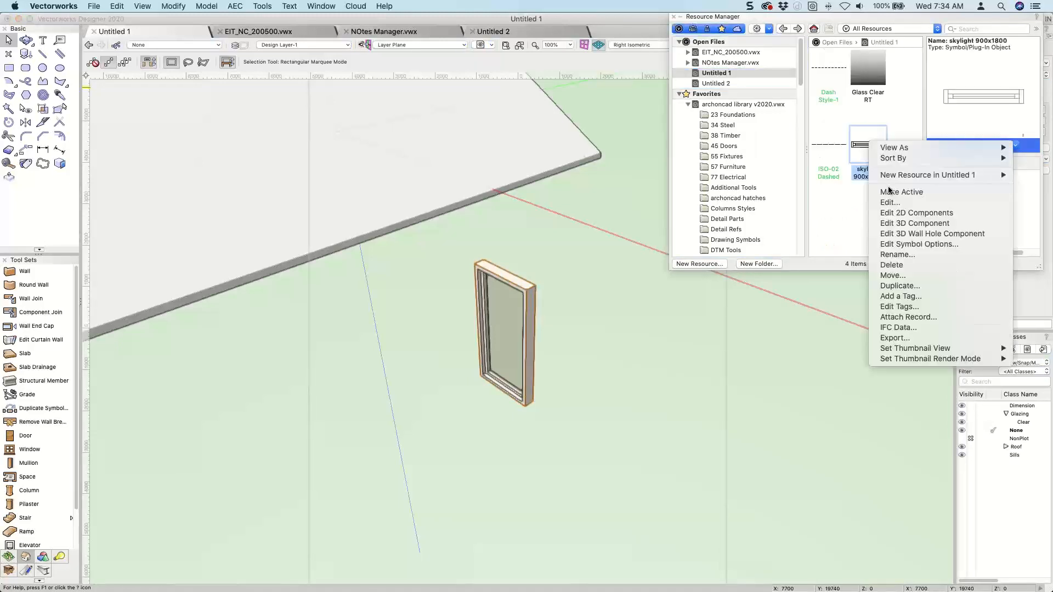
click(893, 220)
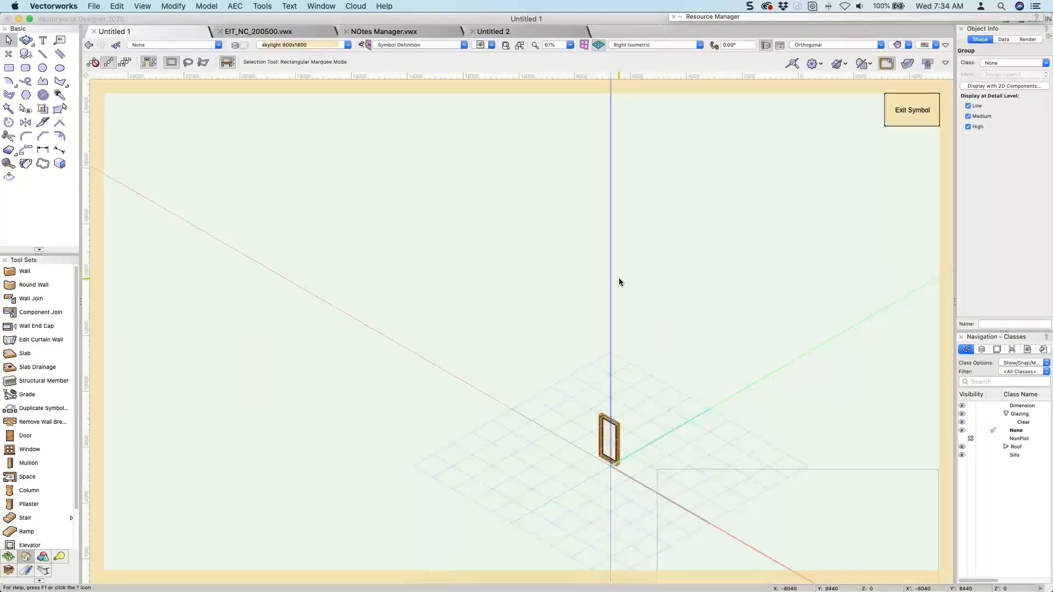
Examine the symbol's 3D geometry against its insertion point in Front view, then exit the symbol.
key(KP_2)
key(super+6)
scroll(608, 287, down, 4)
middle_drag(607, 289, 493, 240)
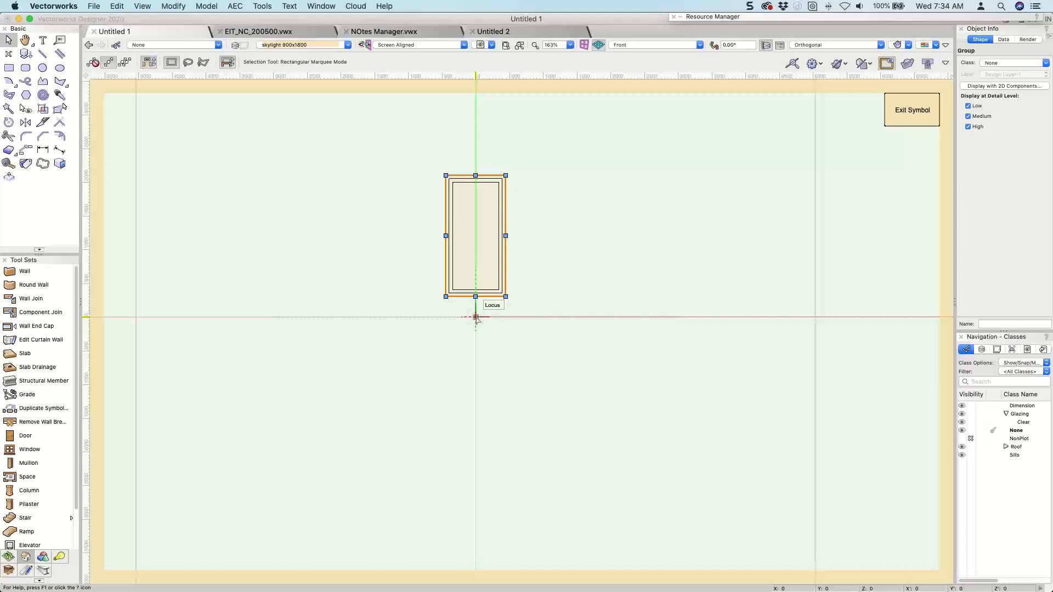
click(912, 110)
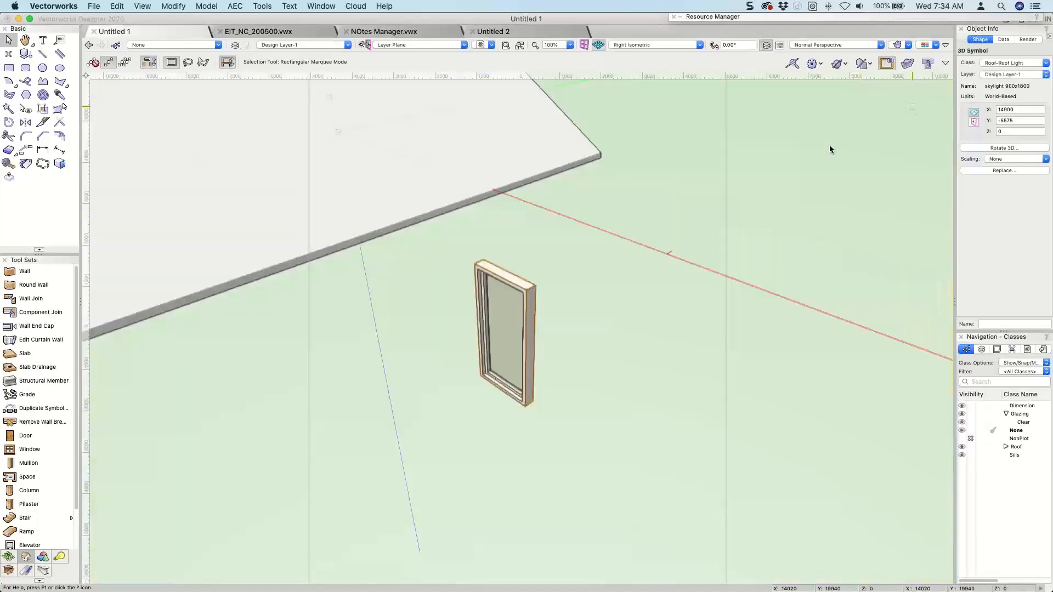
Insert the skylight 900x1800 symbol into the roof's right-hand slope as a gable dormer in Top/Plan view.
scroll(739, 213, down, 4)
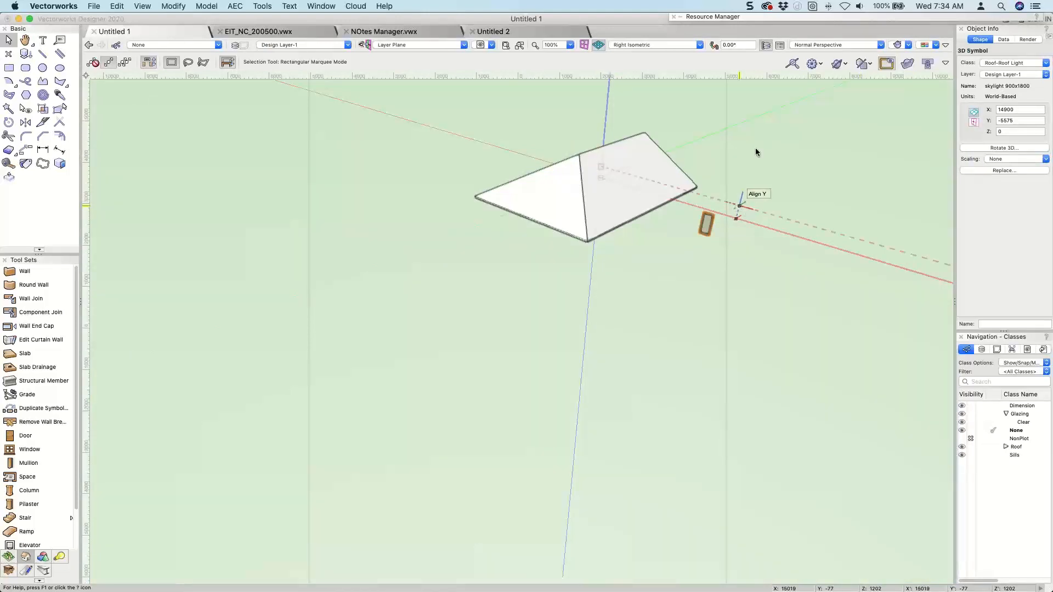
mouse_move(776, 17)
drag(874, 149, 570, 136)
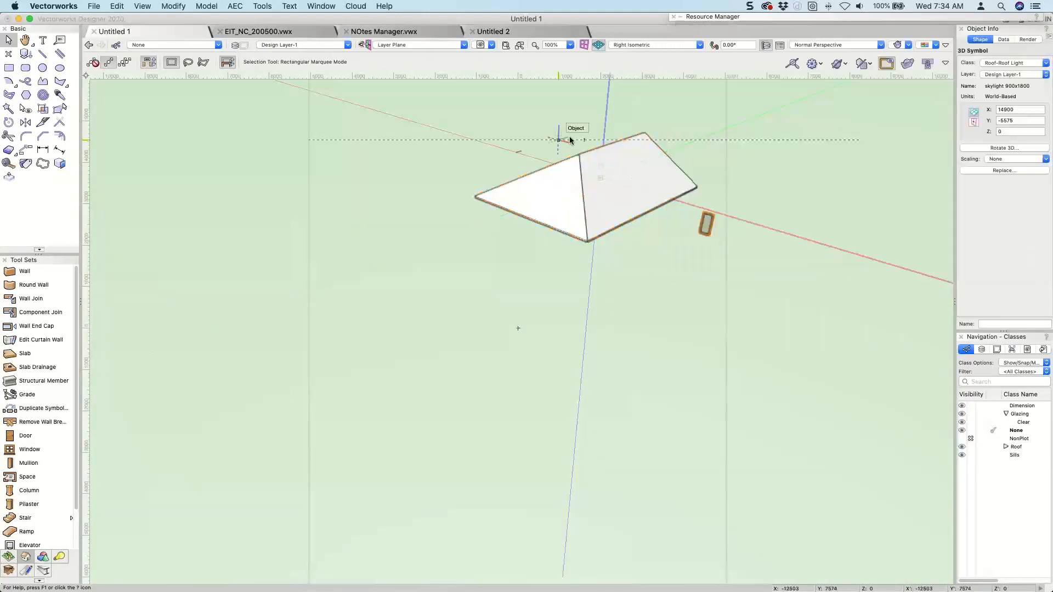
key(super+5)
mouse_move(785, 15)
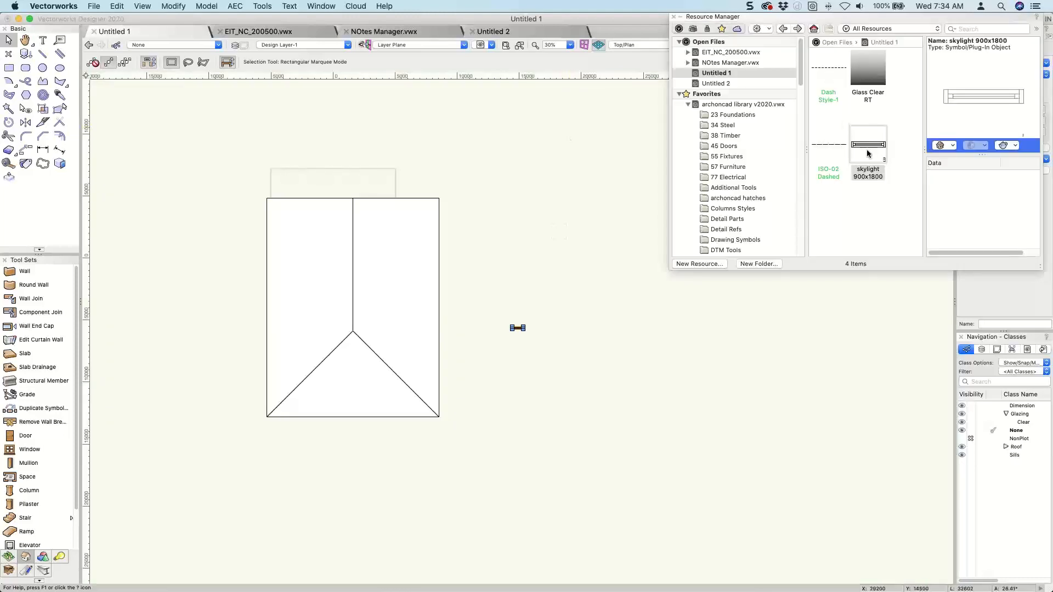
mouse_move(869, 147)
mouse_down()
mouse_move(595, 257)
mouse_move(404, 281)
mouse_up()
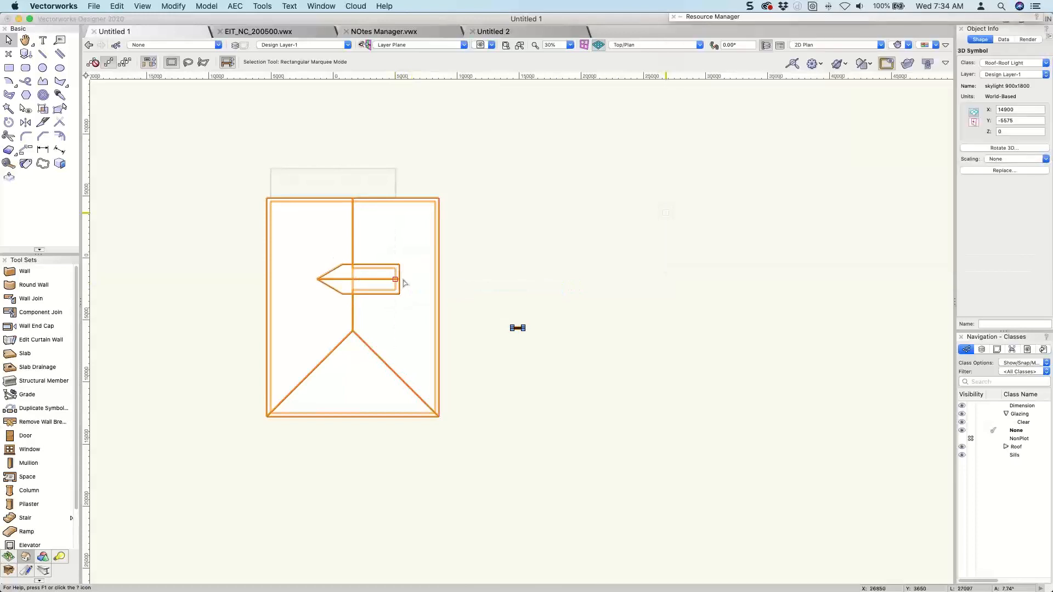
Inspect the inserted dormer in Right Isometric view and review its roof element settings.
key(KP_3)
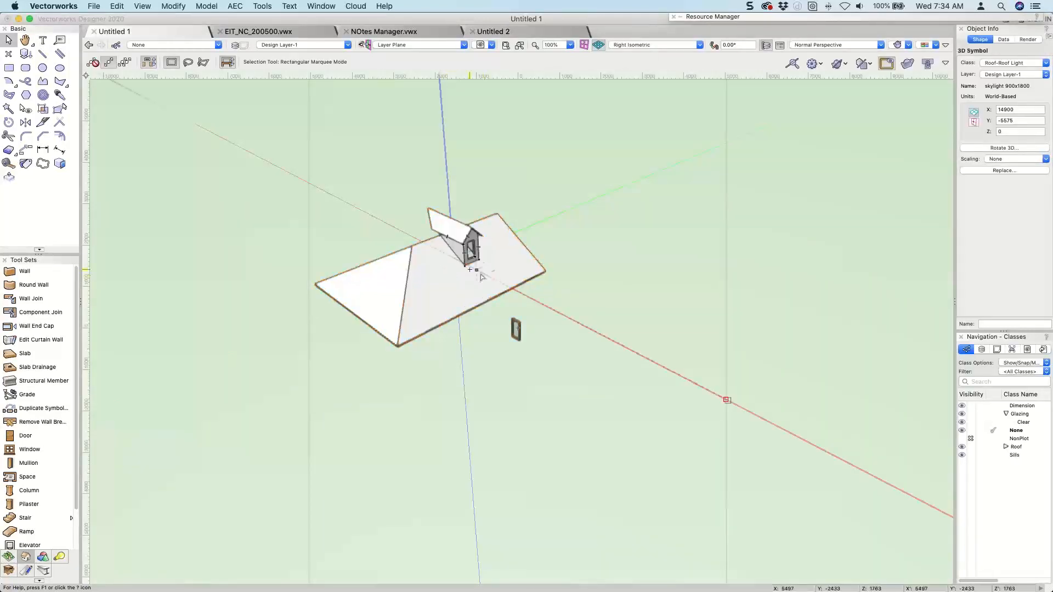
scroll(470, 261, up, 2)
scroll(526, 251, up, 2)
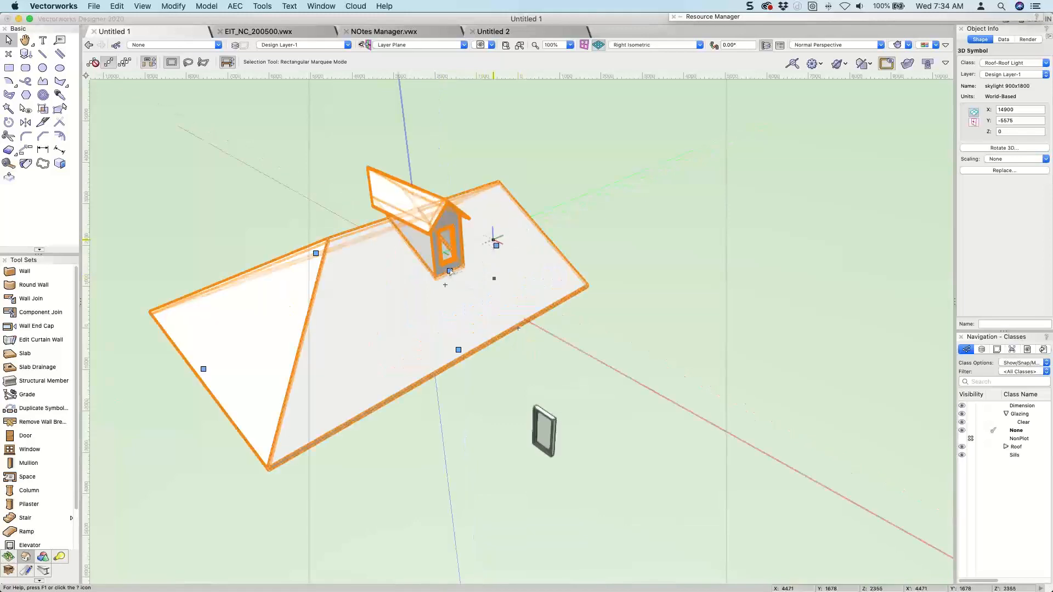
double_click(450, 271)
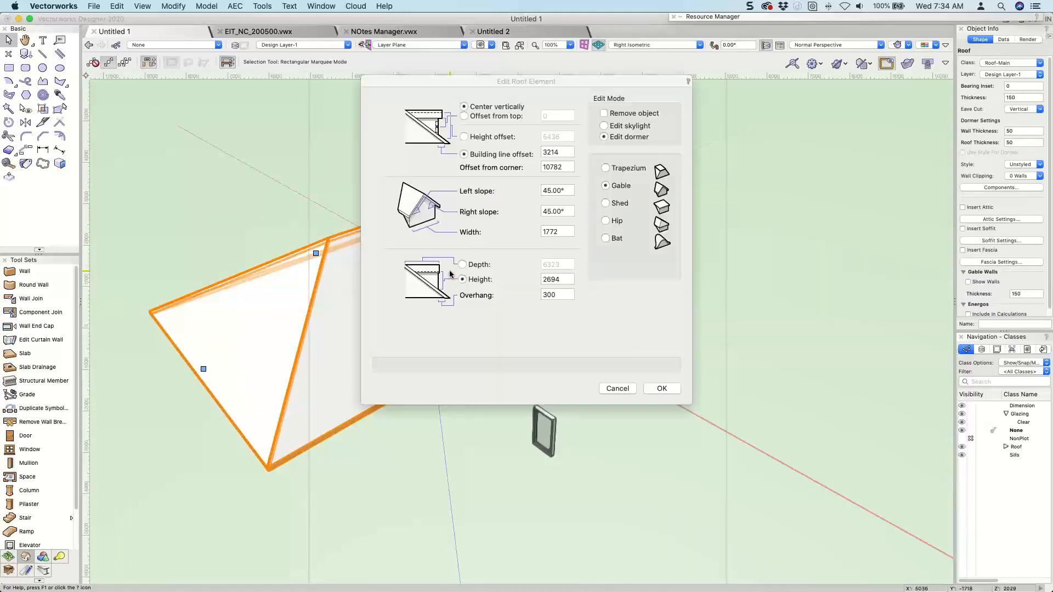
key(Return)
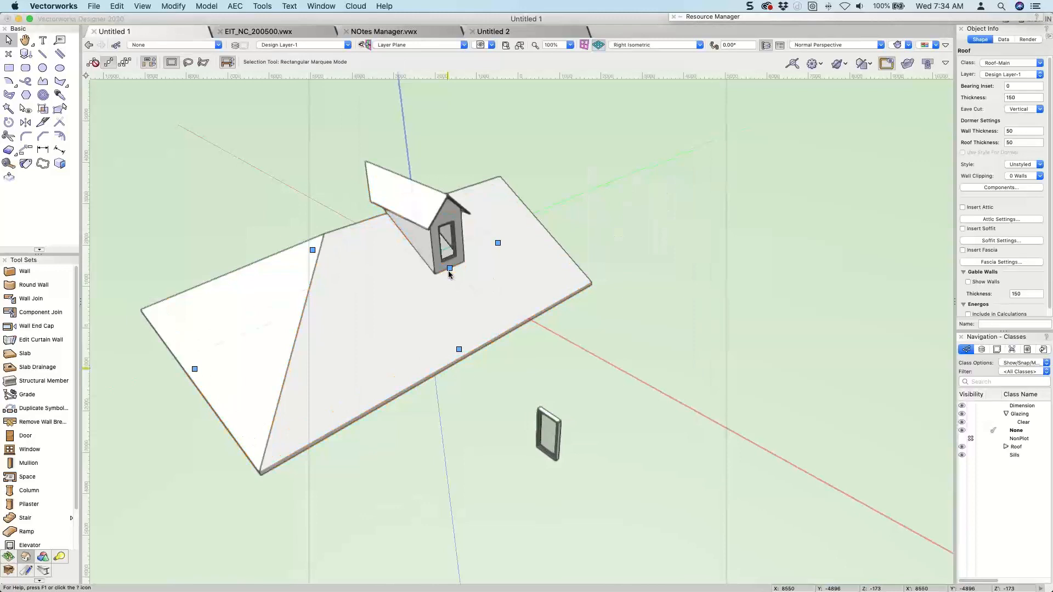
Convert the gable dormer in the roof into a skylight through its roof element settings.
scroll(448, 271, up, 5)
scroll(568, 238, down, 3)
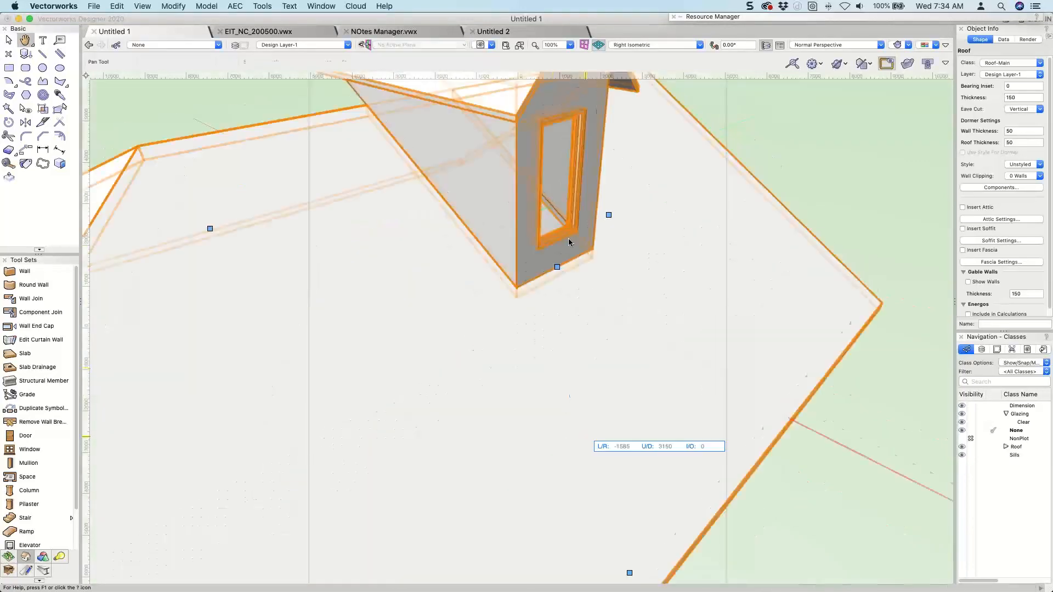
double_click(558, 268)
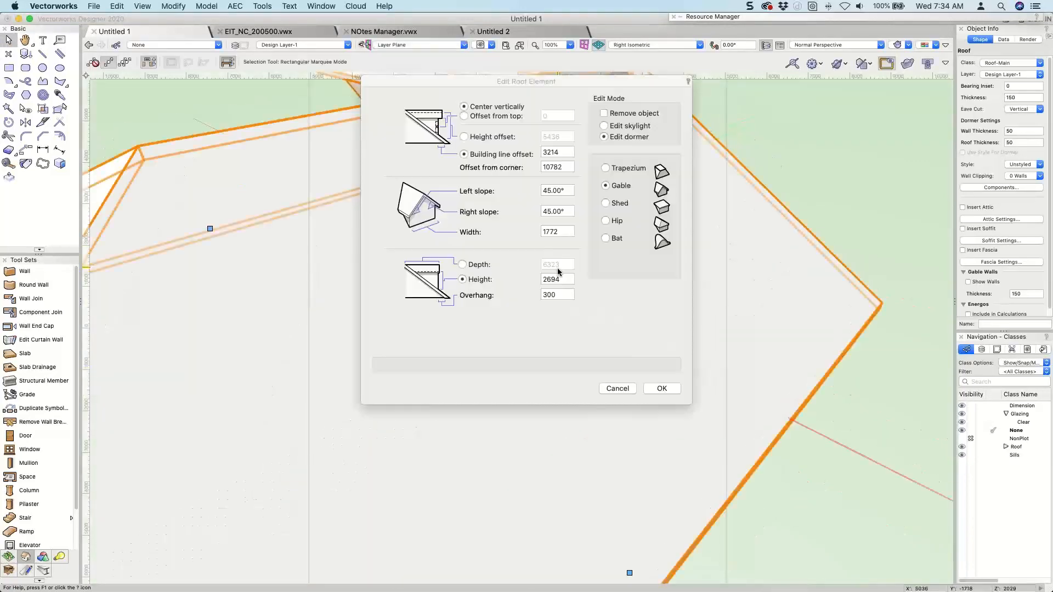
click(618, 126)
click(662, 389)
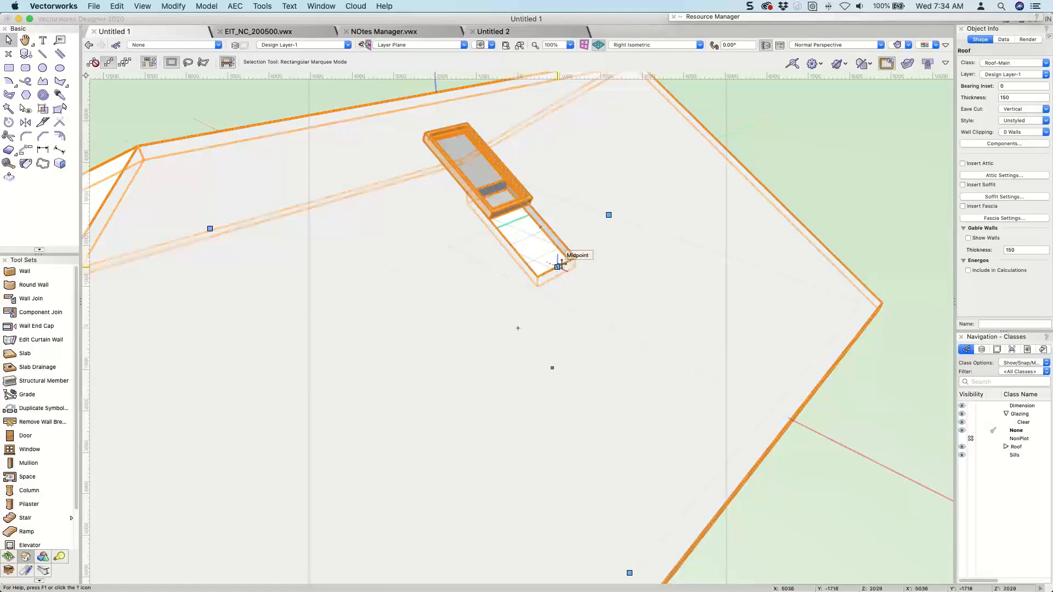
Open the skylight 900x1800 symbol's 3D component and center its geometry on the insertion point in Front view.
mouse_move(748, 18)
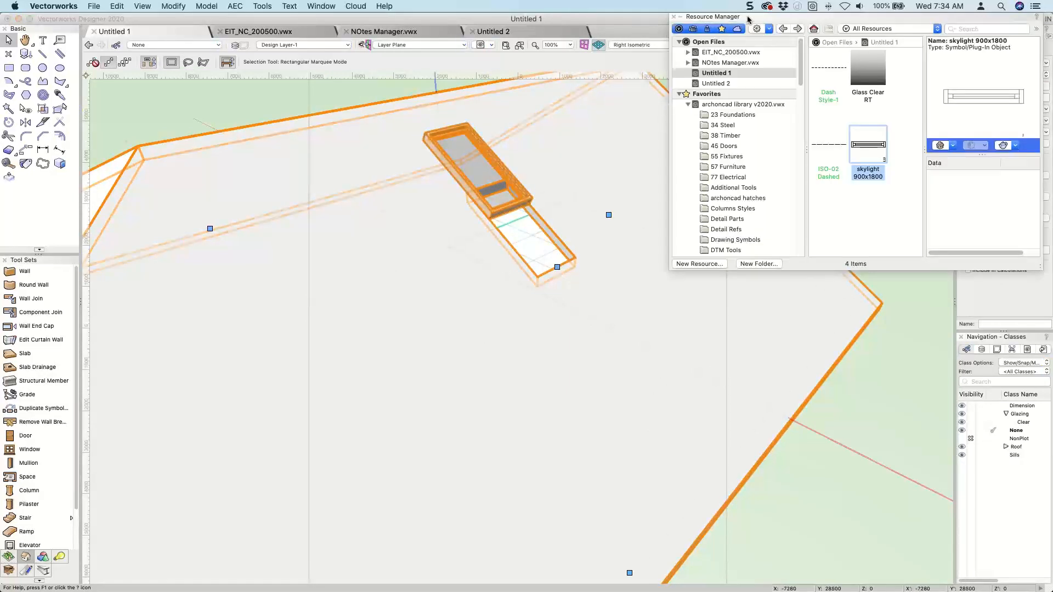
right_click(858, 135)
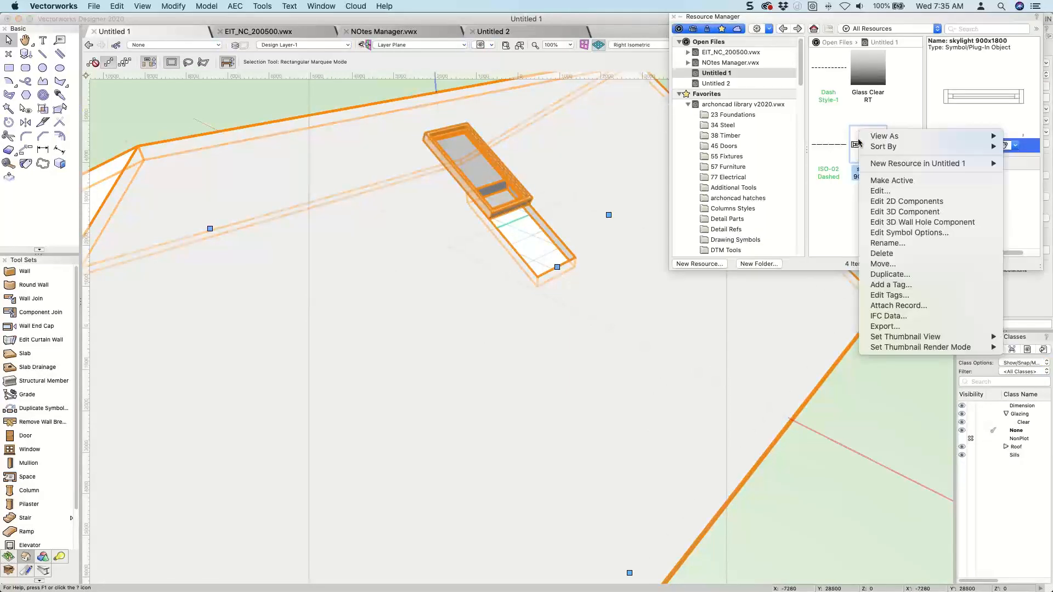
click(883, 212)
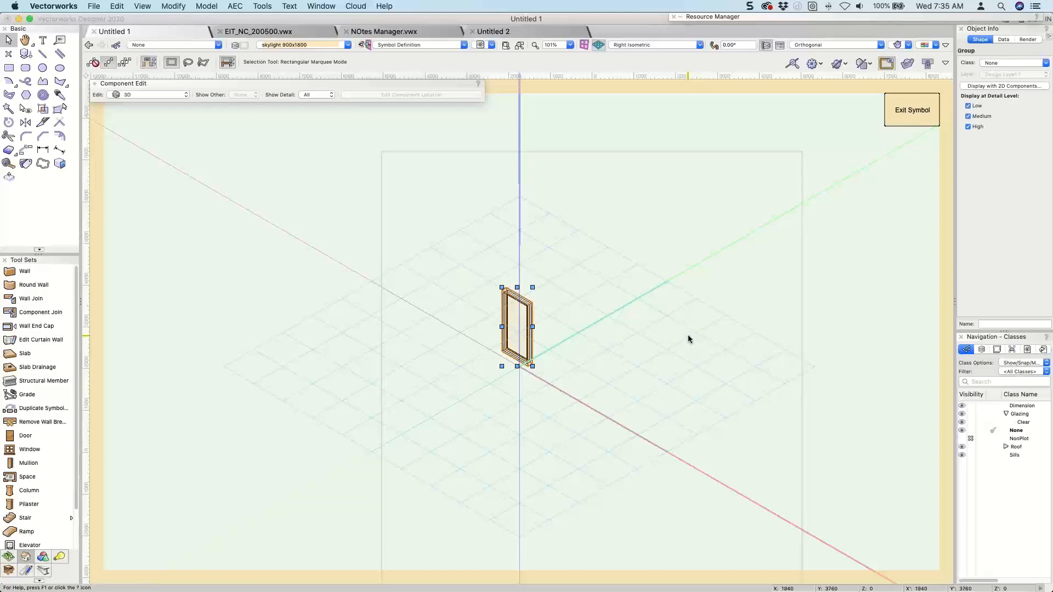
key(KP_2)
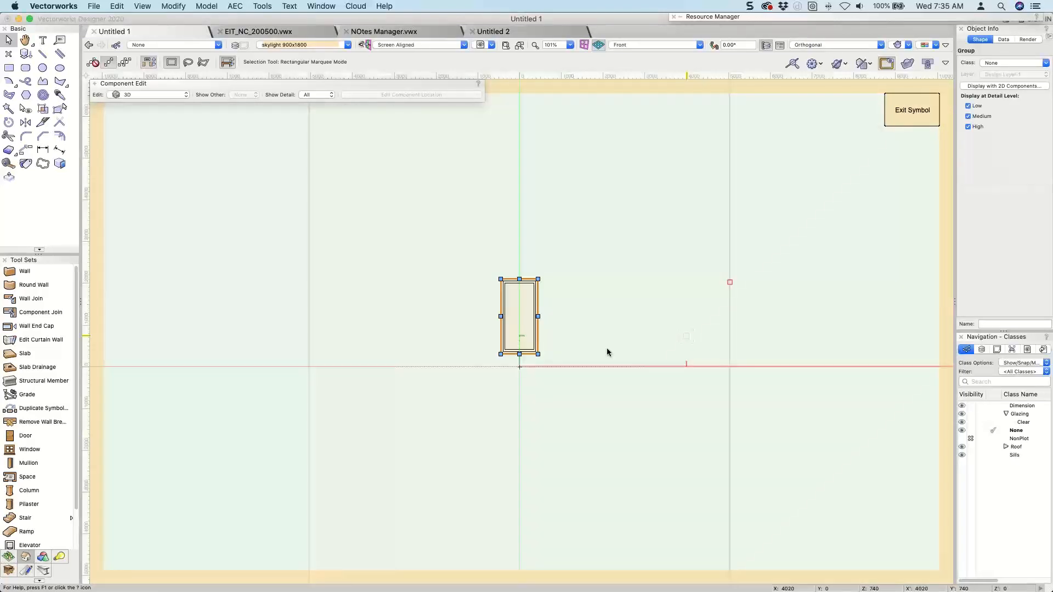
scroll(520, 357, up, 5)
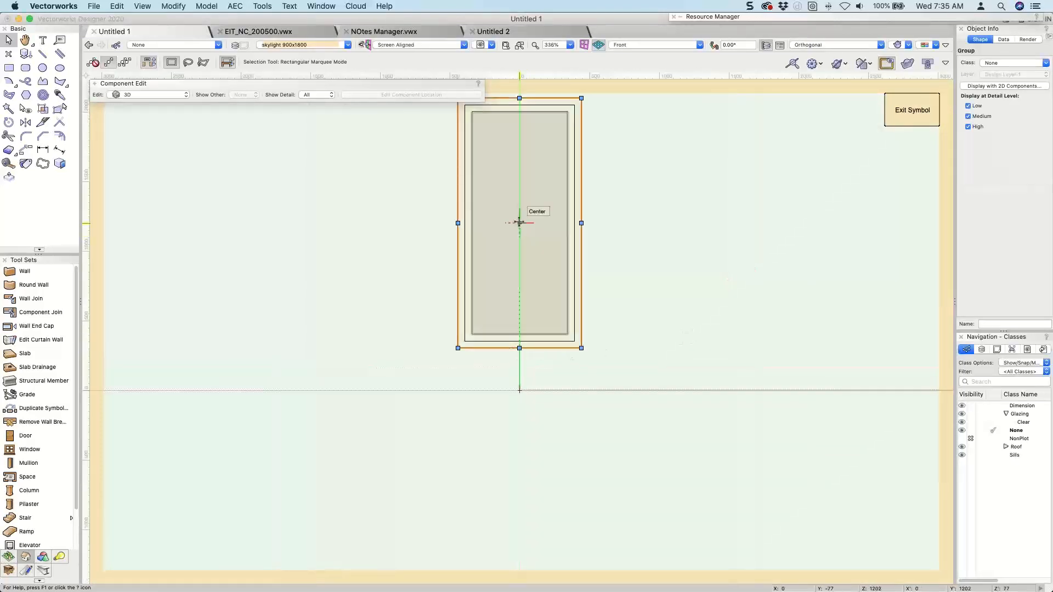
drag(520, 223, 520, 391)
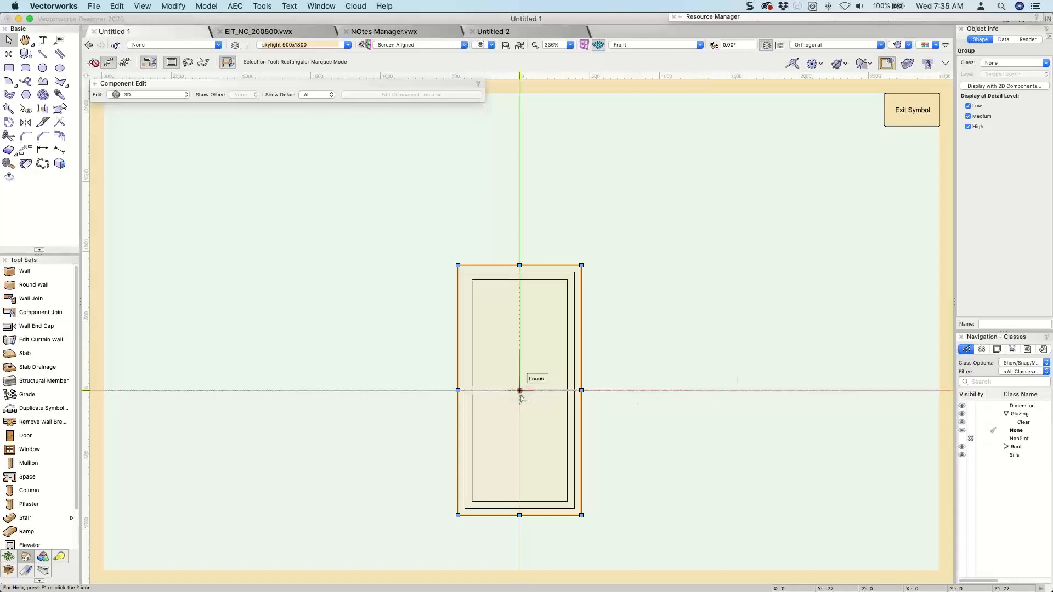
In Top view, try the skylight's front edge on the insertion point, return its back edge there, and exit the symbol.
key(5)
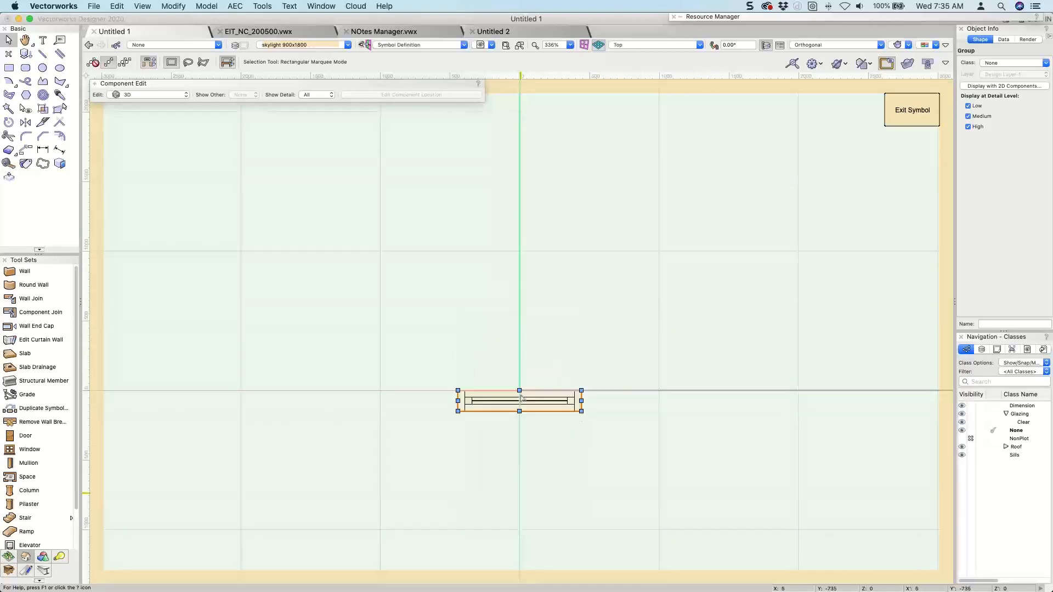
scroll(520, 399, up, 6)
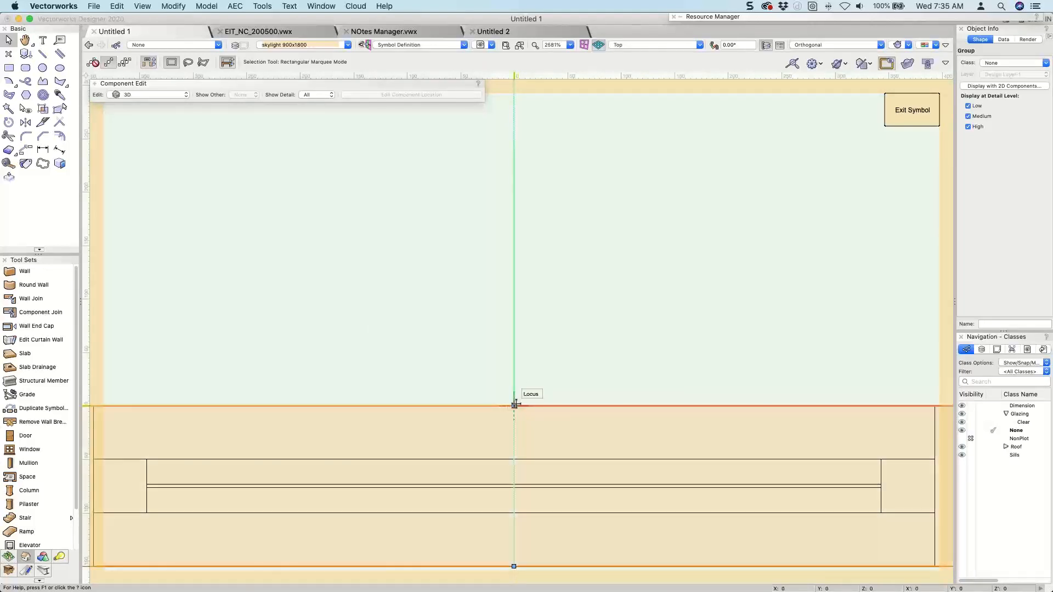
scroll(514, 405, down, 3)
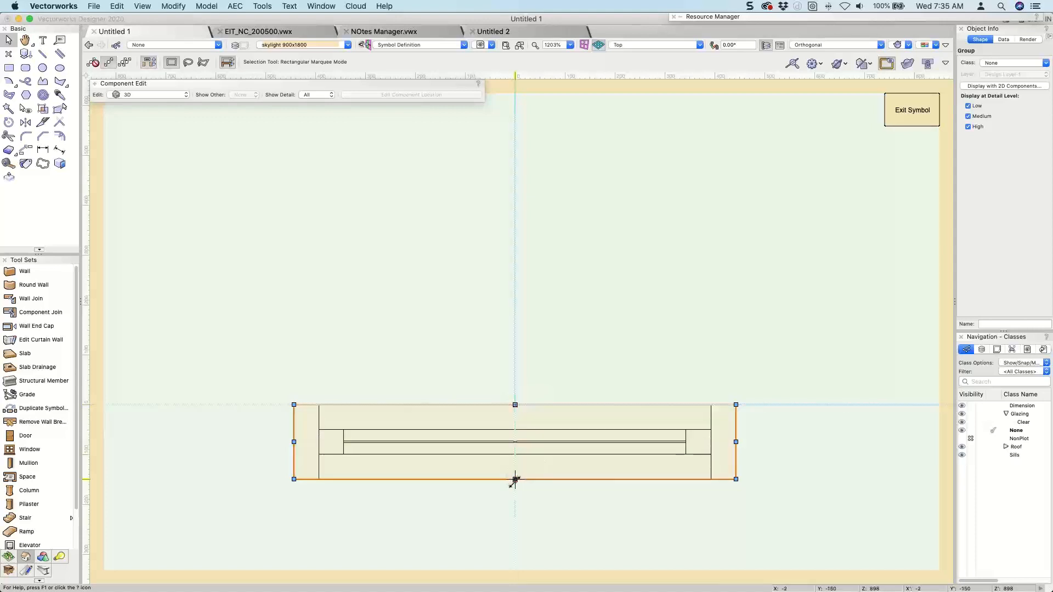
drag(515, 478, 516, 406)
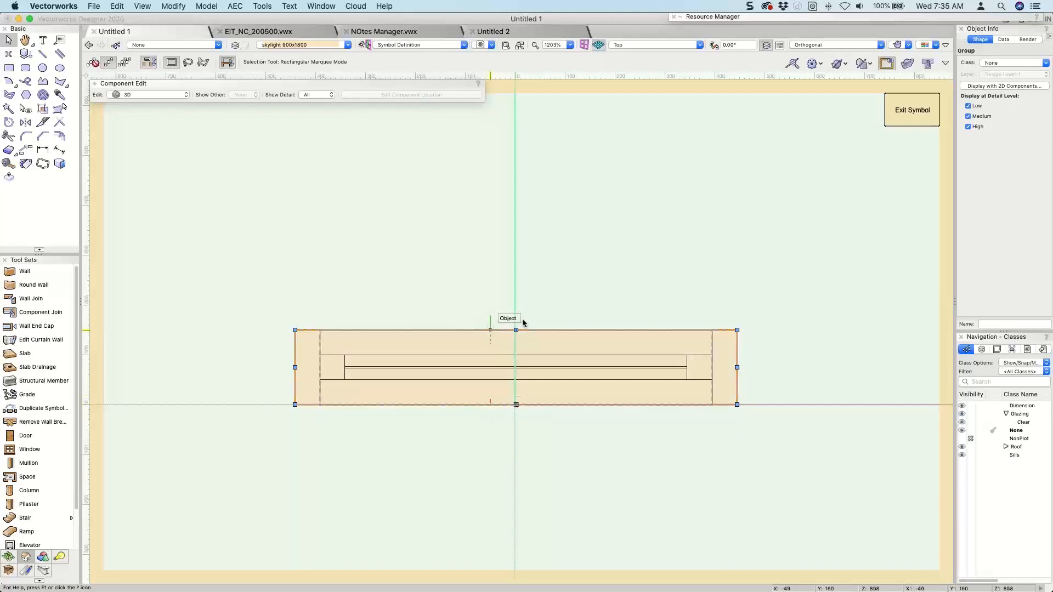
drag(516, 330, 516, 405)
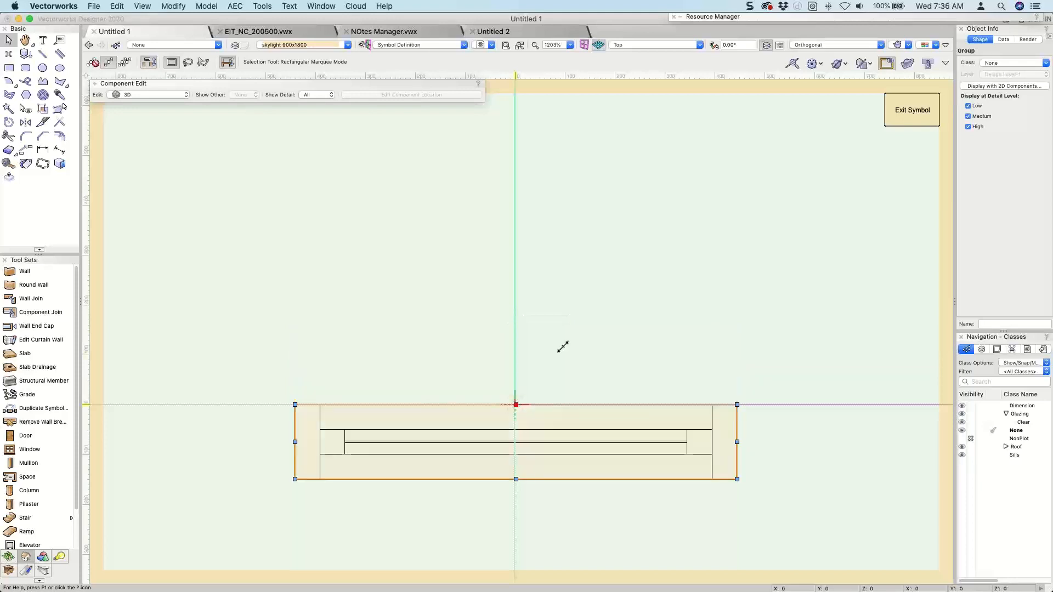
click(904, 120)
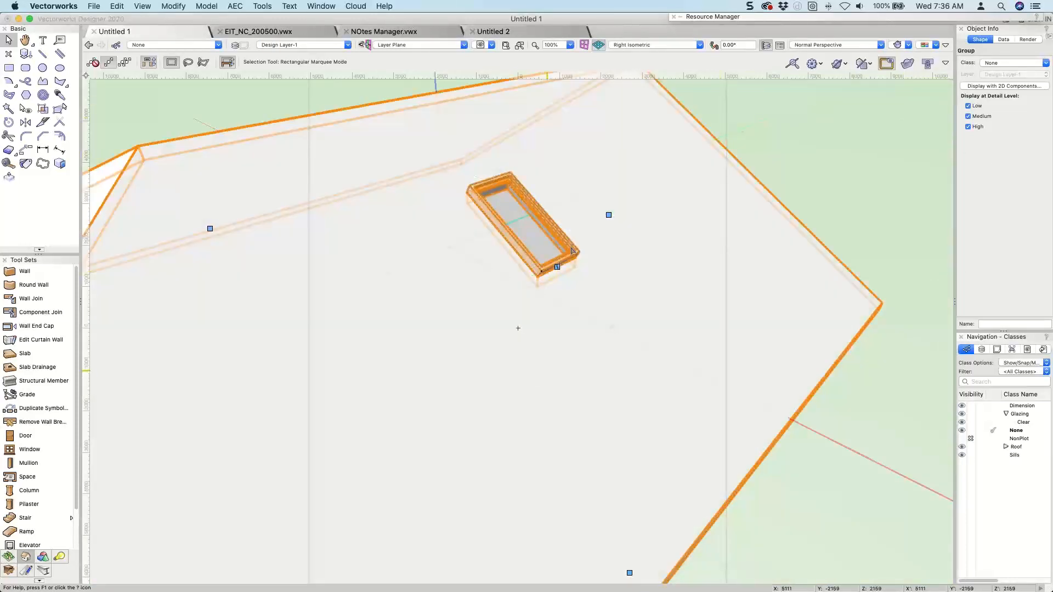
Set the hole cut of the skylight in the roof to Square.
key(super+shift+g)
click(613, 220)
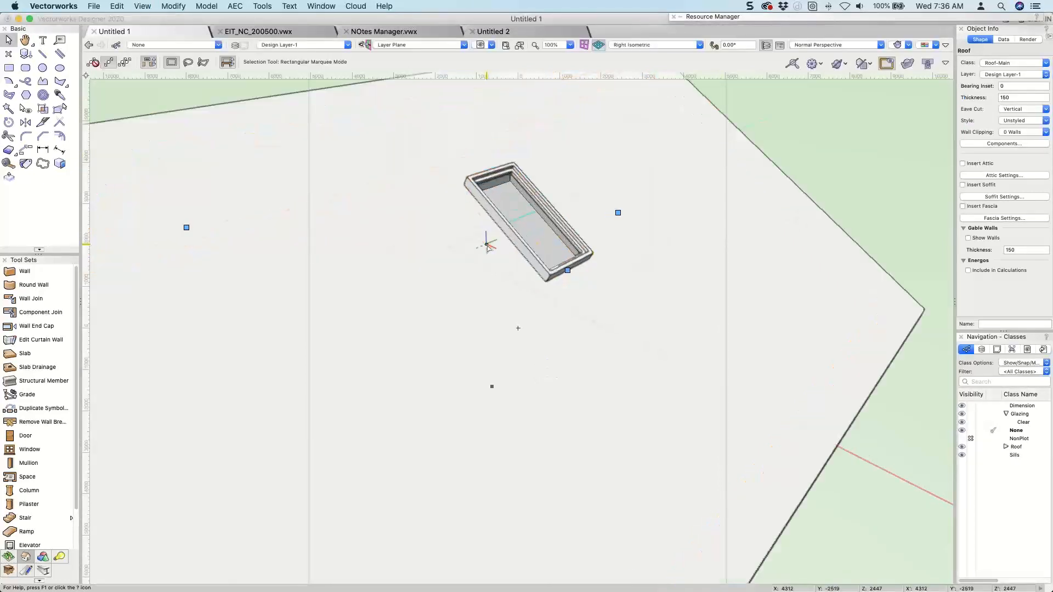
scroll(487, 246, up, 3)
ctrl+middle_drag(556, 227, 632, 205)
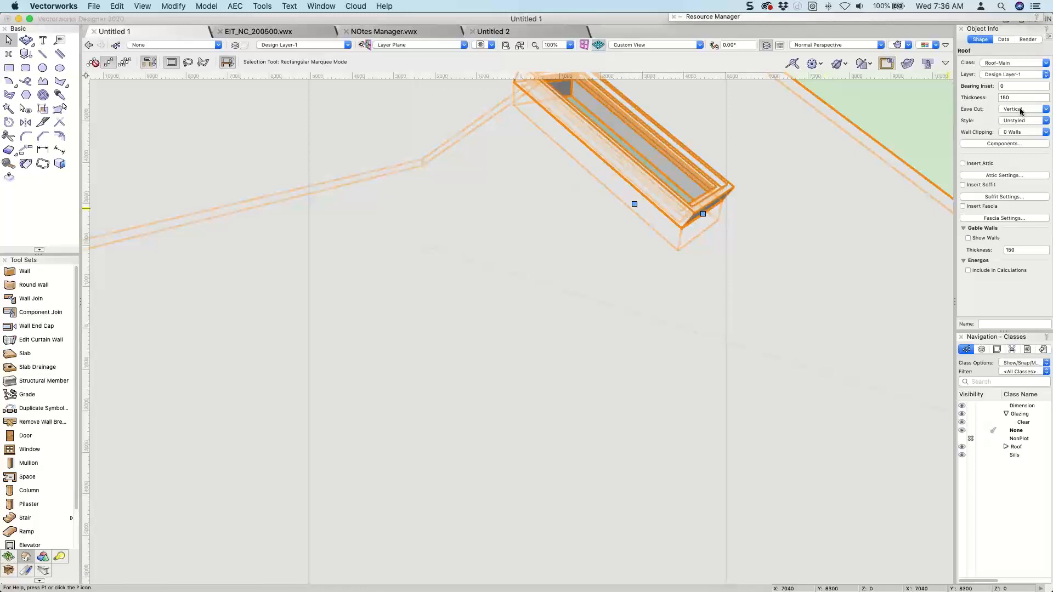
double_click(703, 214)
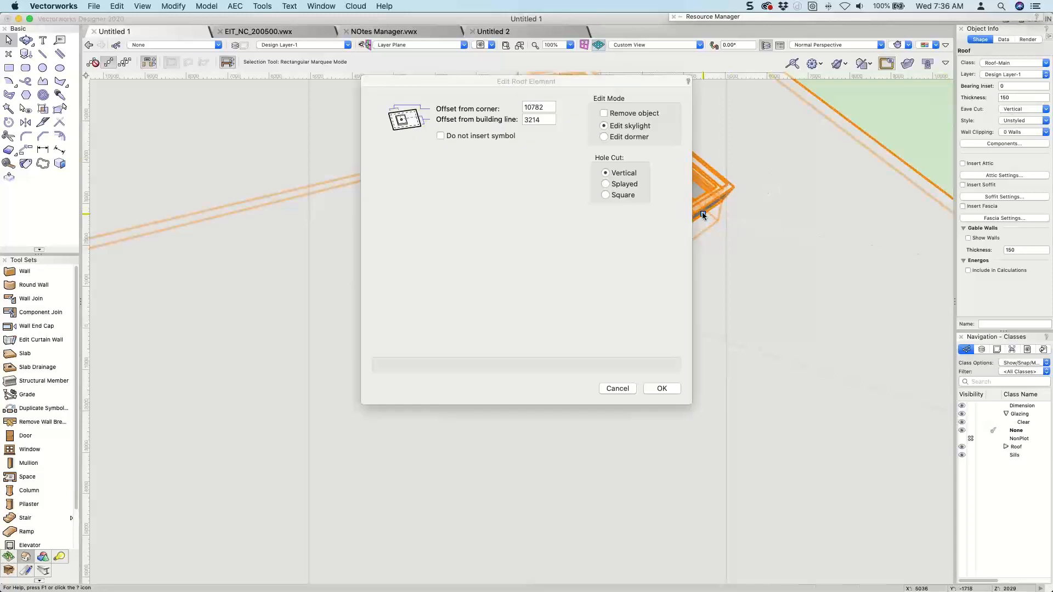
click(614, 196)
click(658, 389)
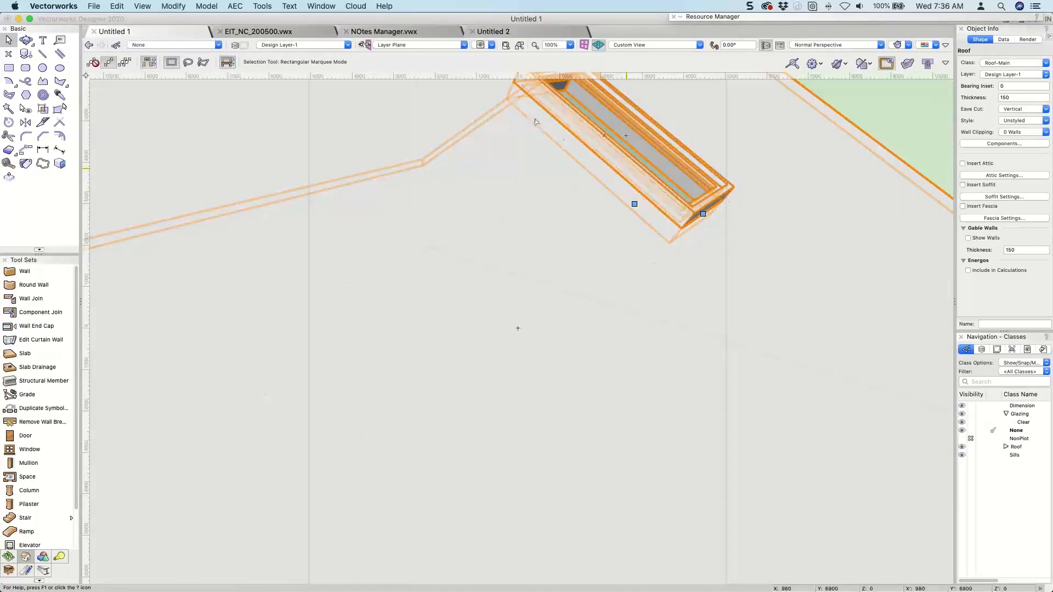
Try a Splayed hole cut on the roof skylight, then return it to Square.
click(703, 213)
click(606, 185)
click(662, 388)
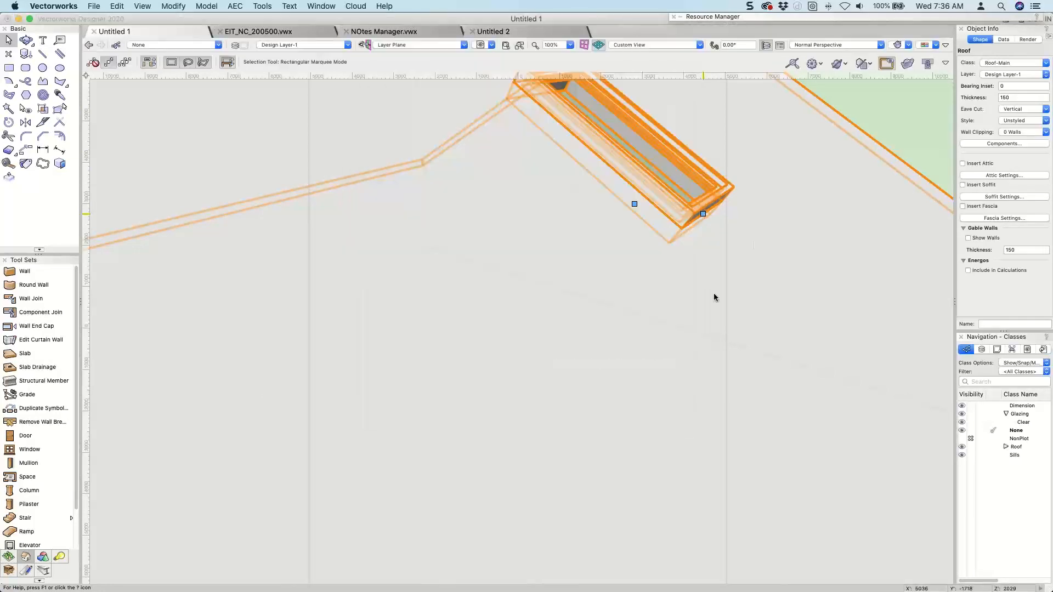
middle_drag(694, 253, 743, 331)
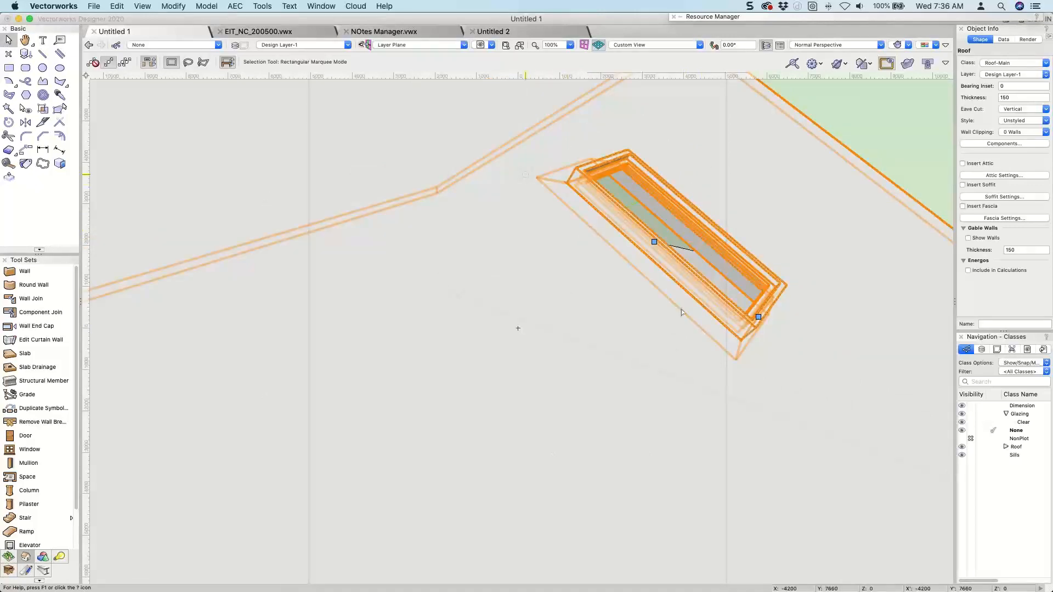
click(759, 317)
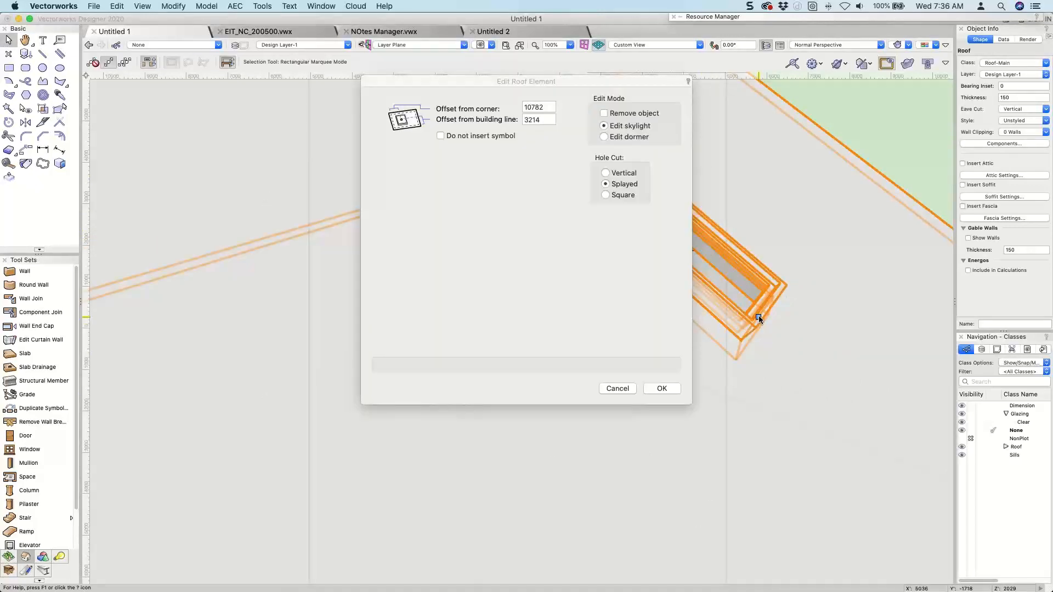
click(606, 173)
click(606, 195)
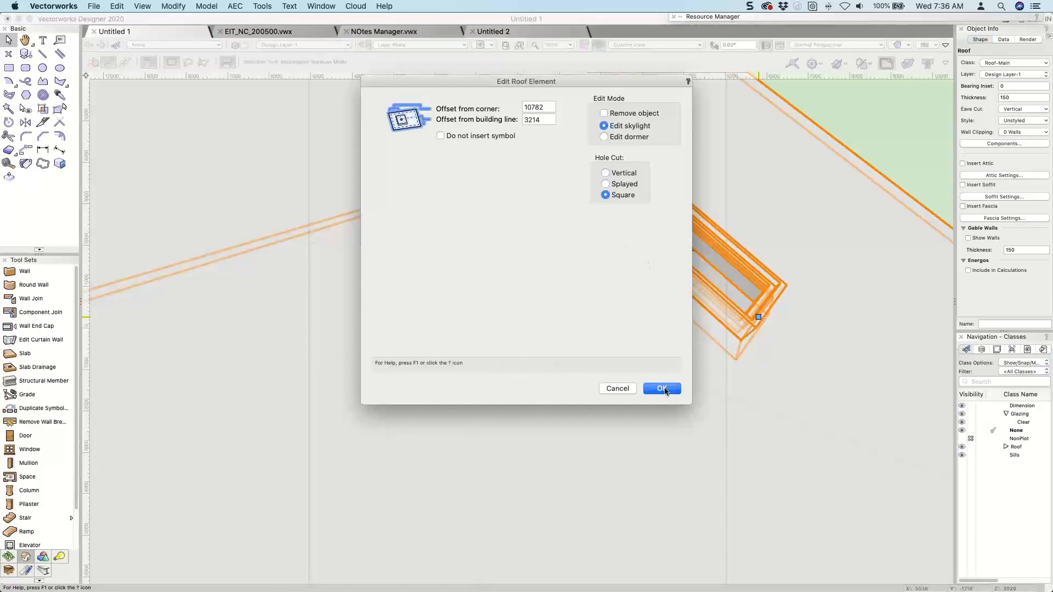
click(662, 388)
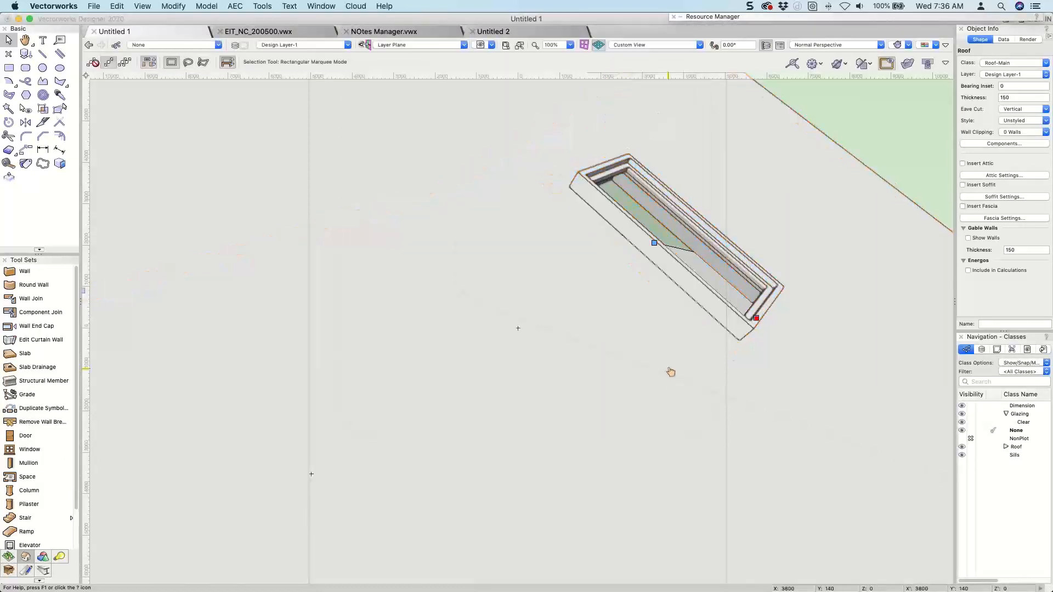
Examine the skylight and the roof underside from several angles around the gable end.
ctrl+middle_drag(637, 284, 307, 252)
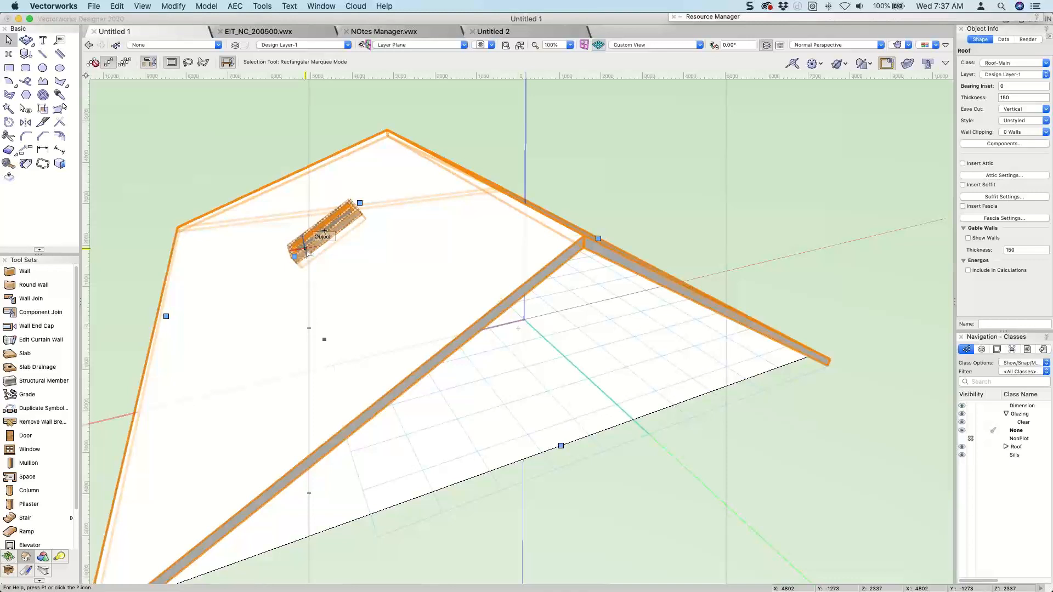
mouse_move(307, 252)
ctrl+middle_down()
mouse_move(366, 244)
mouse_move(321, 267)
ctrl+middle_up()
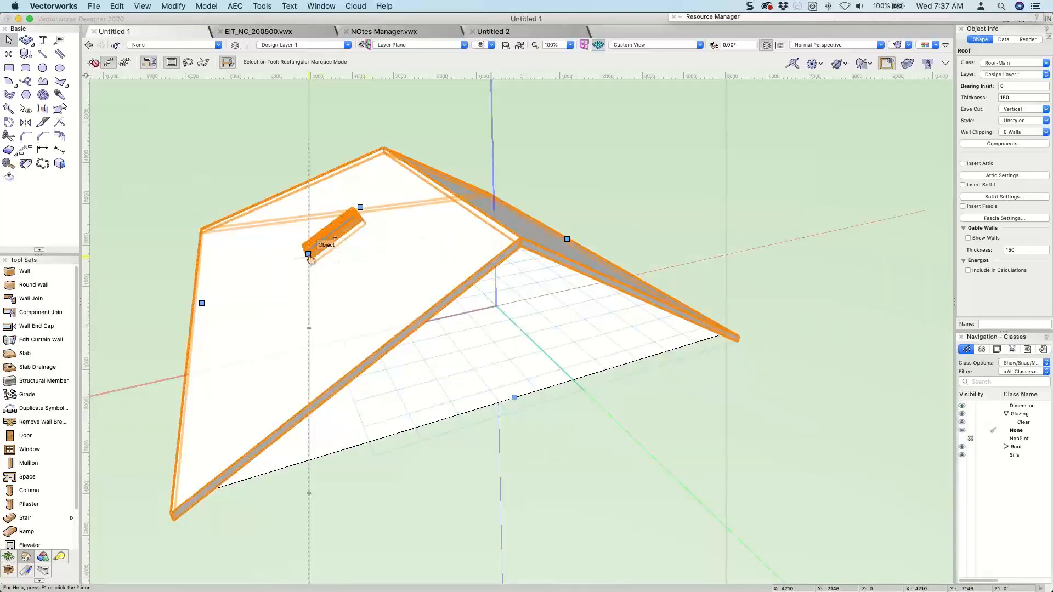
click(308, 258)
ctrl+middle_drag(317, 254, 464, 257)
key(x)
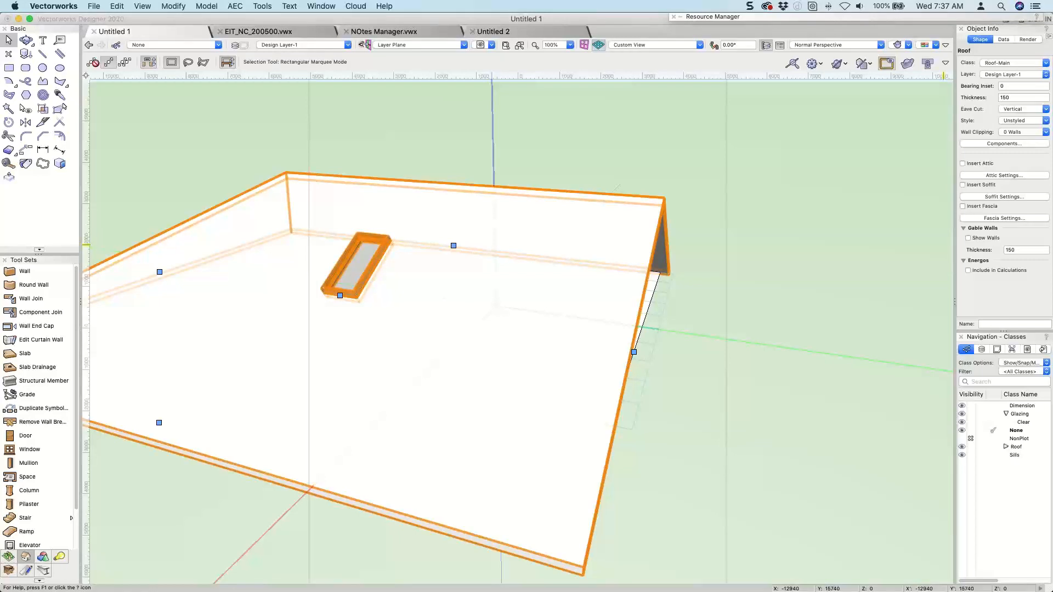
ctrl+middle_drag(859, 338, 764, 282)
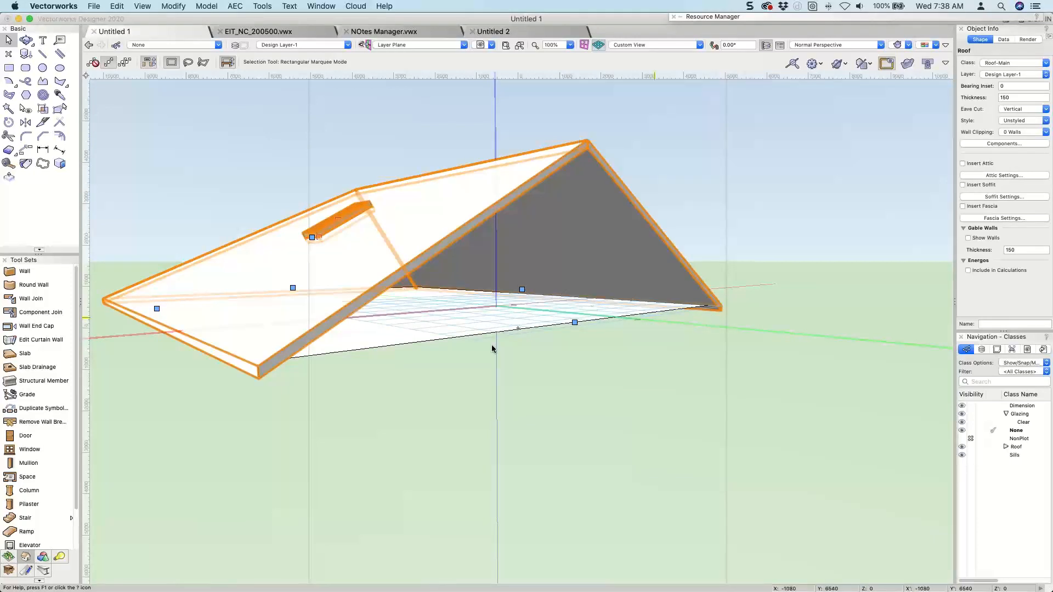
Bring up the Detailing tool set and review the pitch and eave settings of the roof edge without changing them.
click(43, 571)
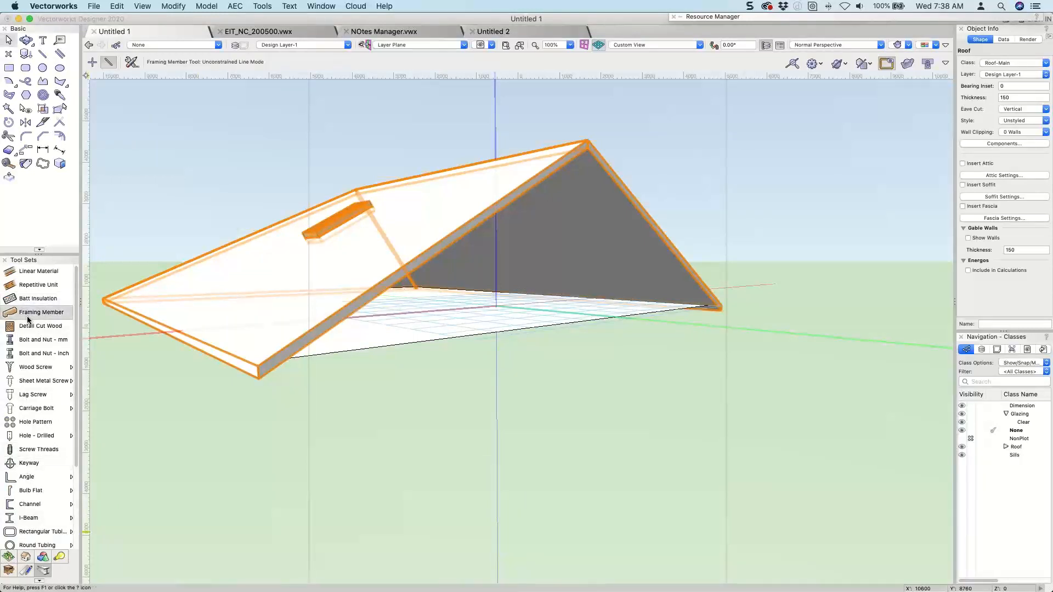
right_click(504, 206)
click(496, 296)
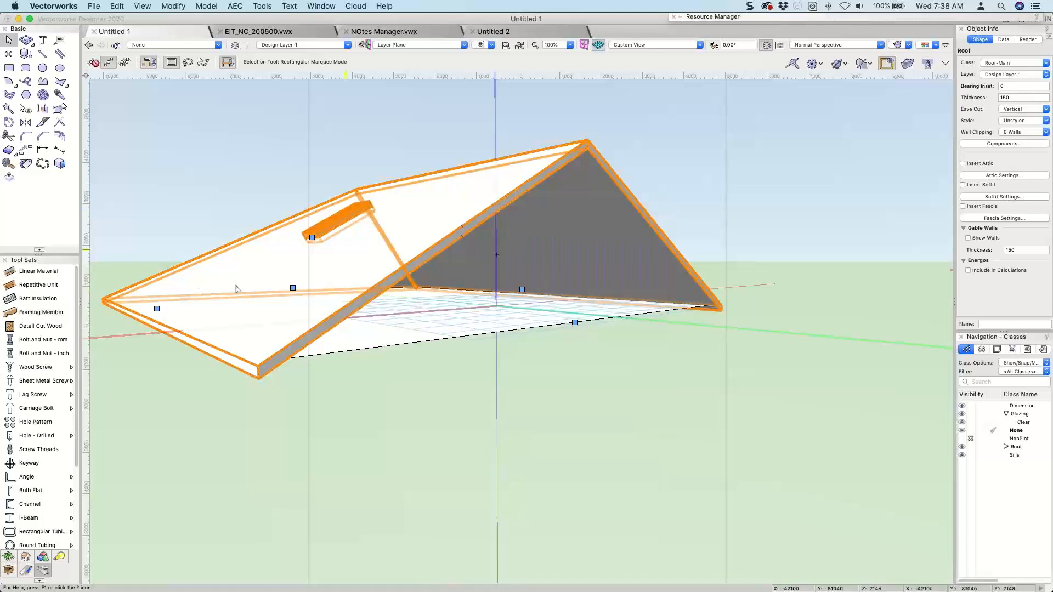
click(158, 310)
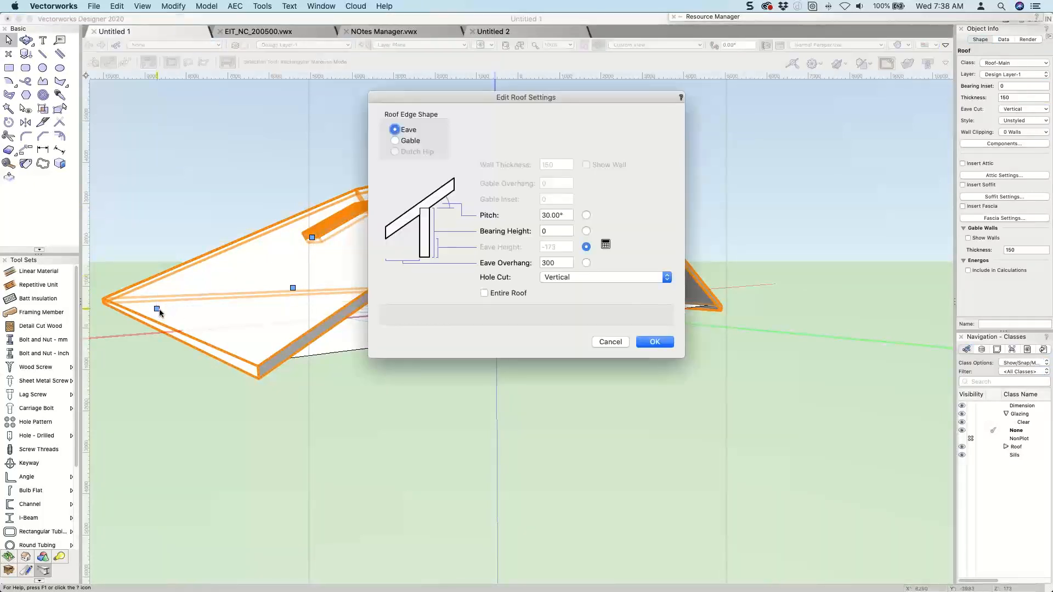
key(Return)
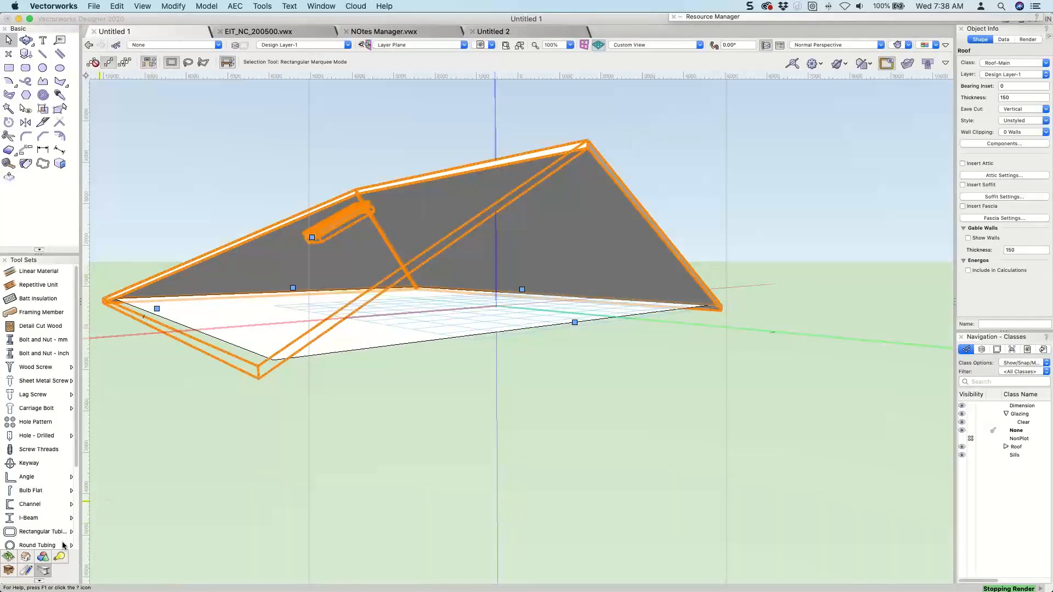
Draw a Framing Member in plan view along the roof's gable edge, from the eave corner to the ridge end.
click(25, 312)
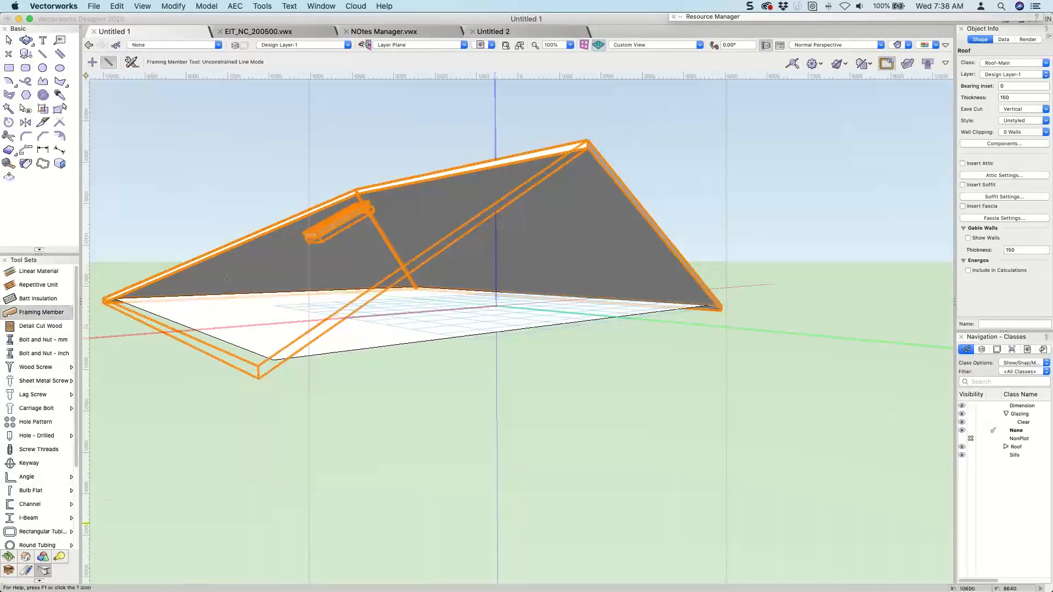
key(F5)
mouse_move(607, 303)
middle_down()
mouse_move(599, 395)
mouse_move(629, 324)
middle_up()
click(706, 201)
click(512, 200)
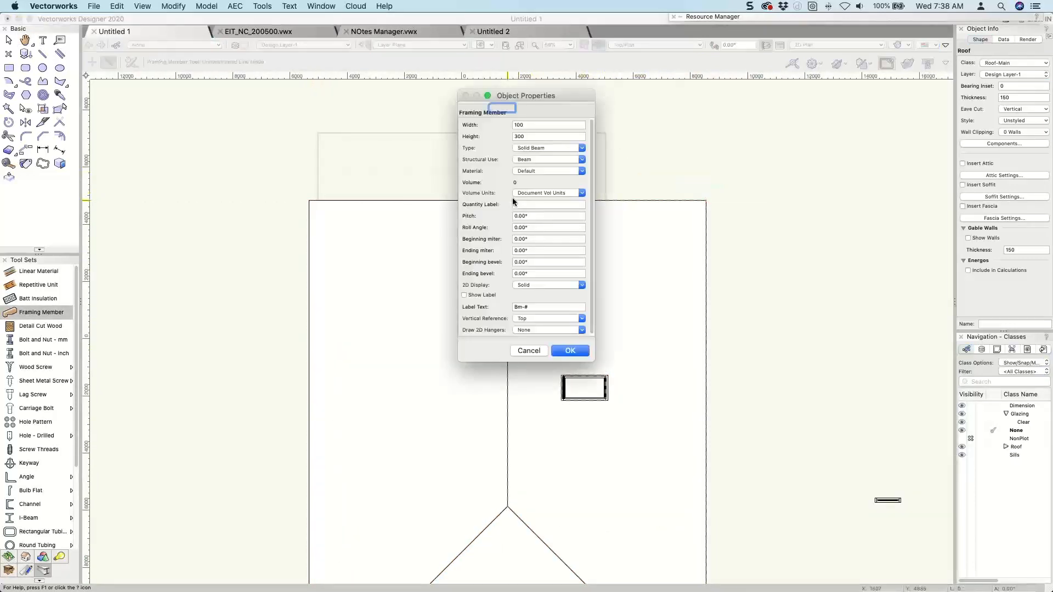
Configure the framing member as a Rafter with a width of 18 and a pitch of 30°.
click(539, 147)
click(539, 159)
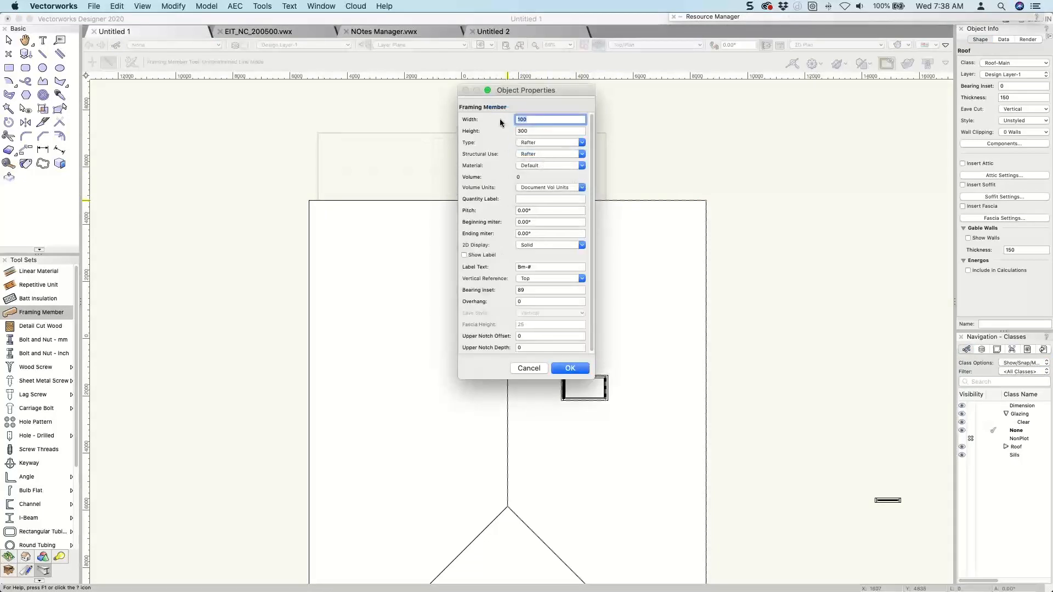
text(18)
key(Tab)
key(Tab)
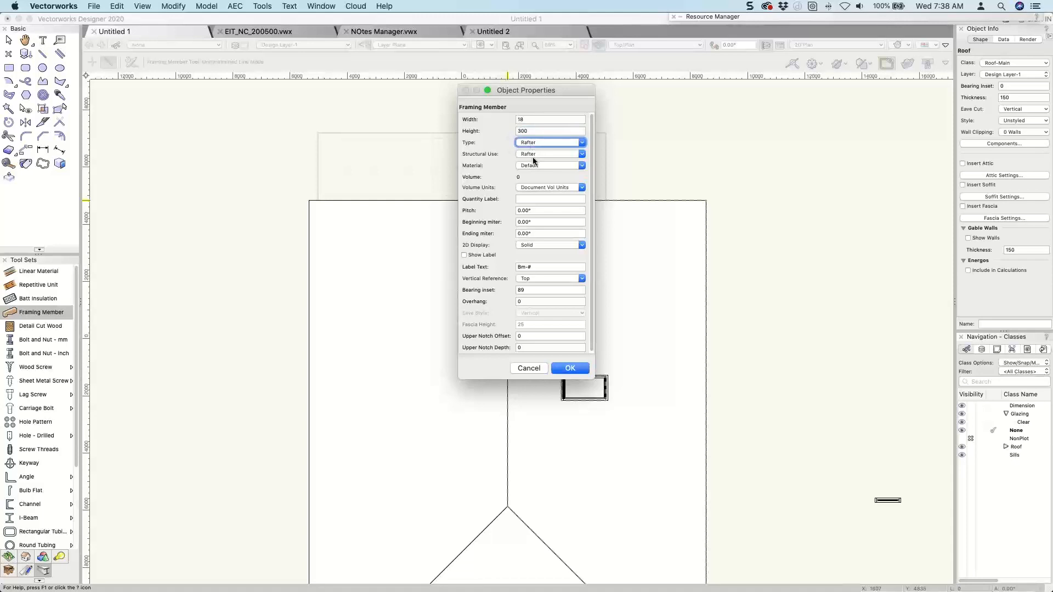
click(535, 210)
text(30)
key(Return)
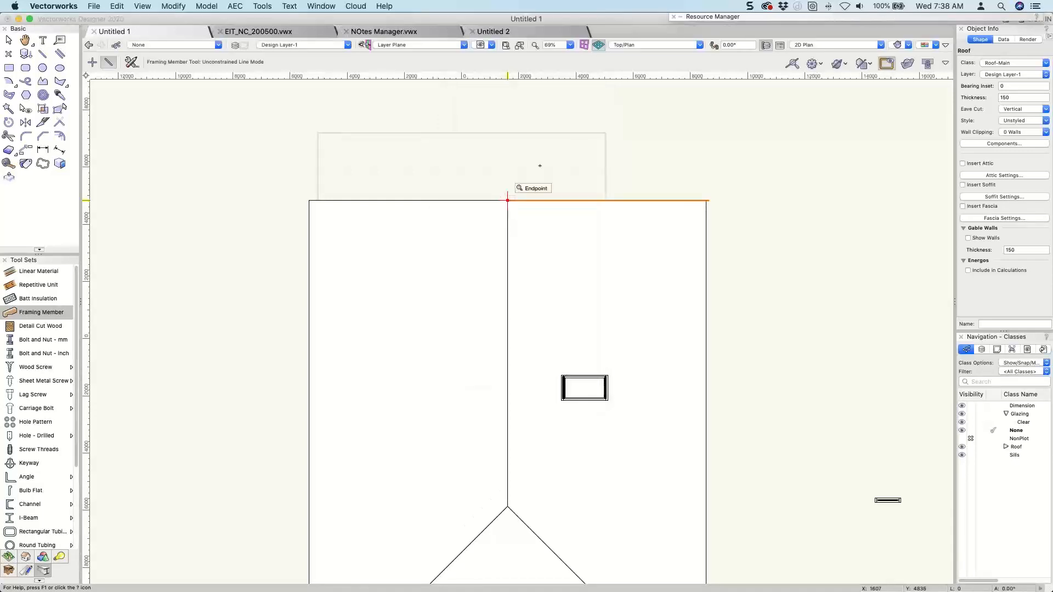
Finish the rafter at the ridge endpoint and decline saving, turning off backups of this document for the session.
click(508, 201)
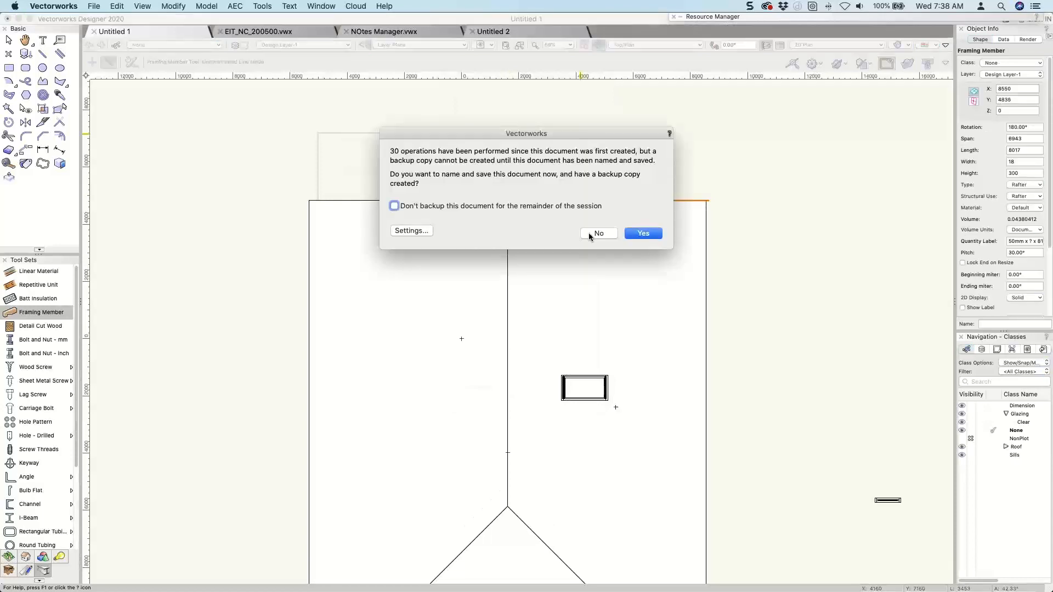
click(438, 205)
click(599, 233)
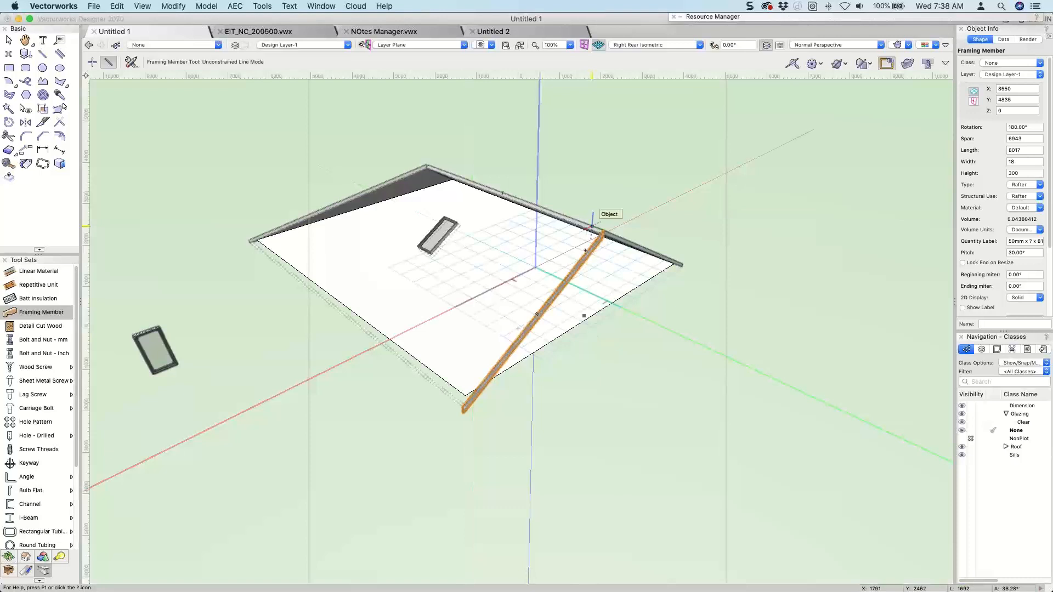
Examine the new rafter in 3D and how it lines up with the roof's gable end.
ctrl+middle_drag(597, 289, 465, 226)
key(x)
key(x)
scroll(405, 234, up, 8)
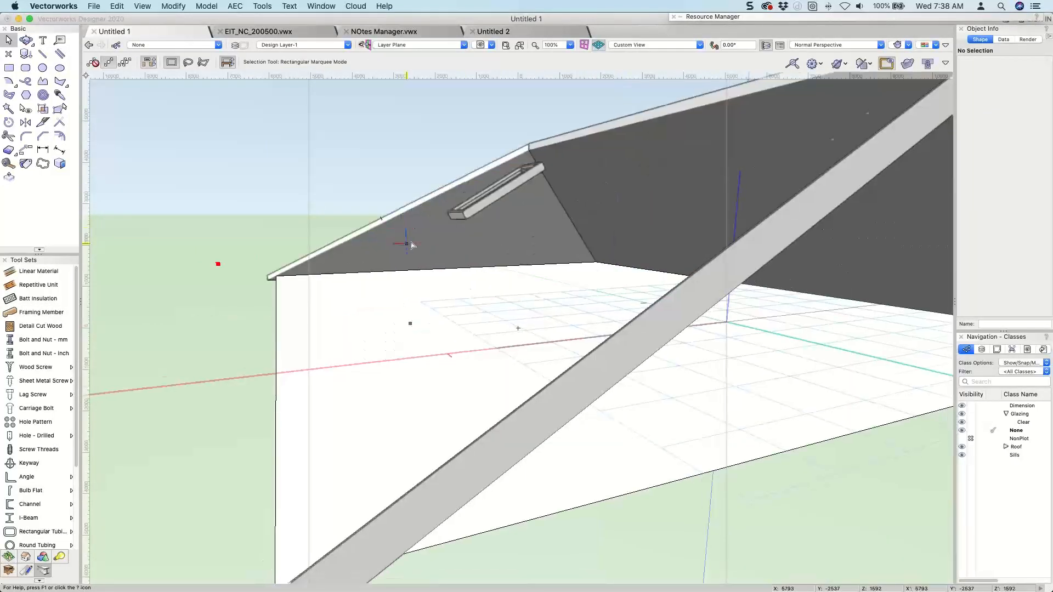
scroll(413, 246, down, 6)
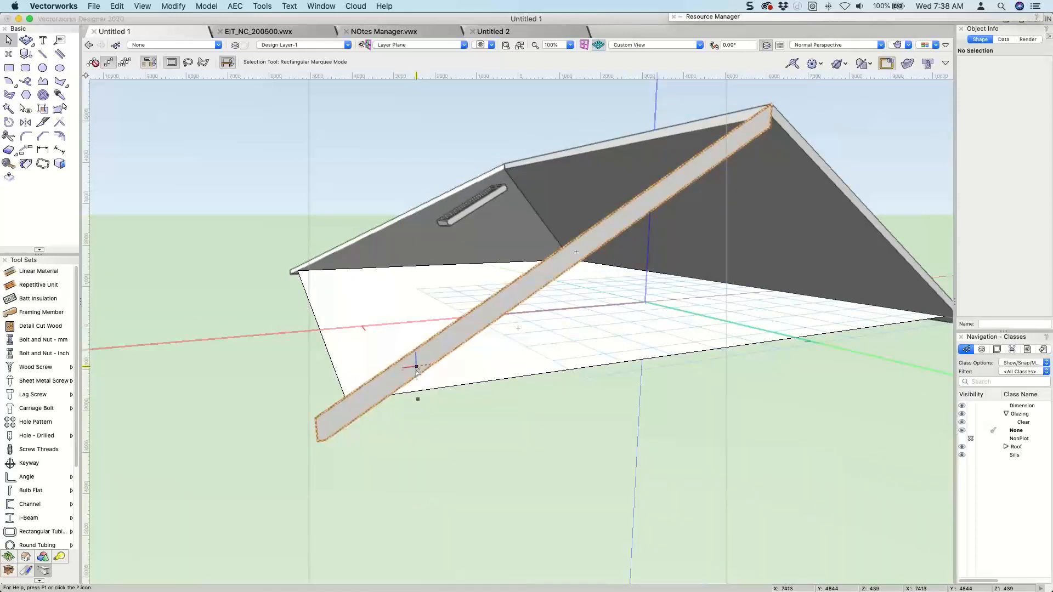
click(335, 433)
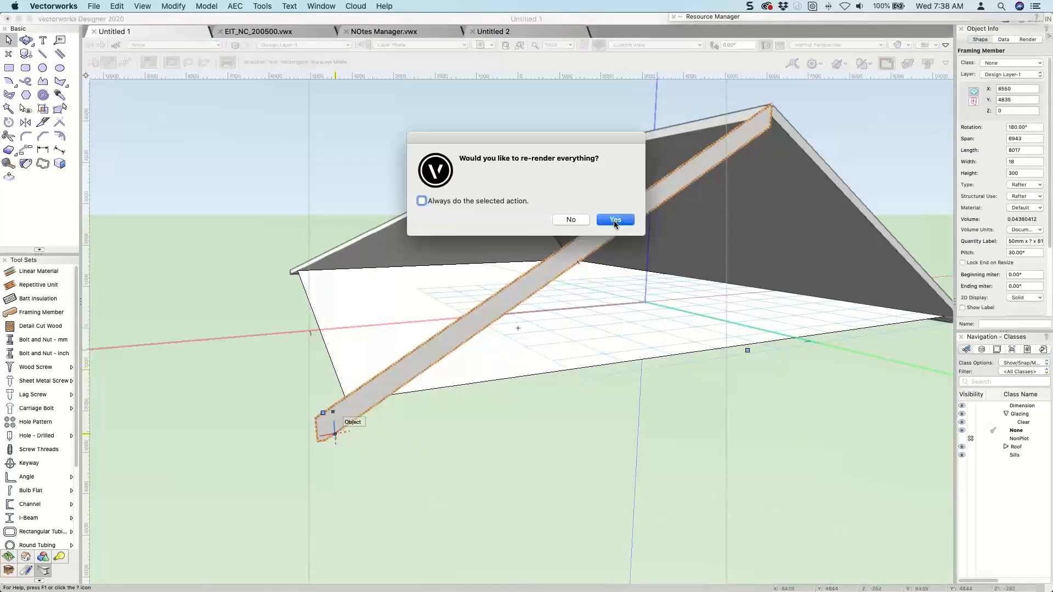
click(616, 222)
ctrl+middle_drag(587, 241, 729, 382)
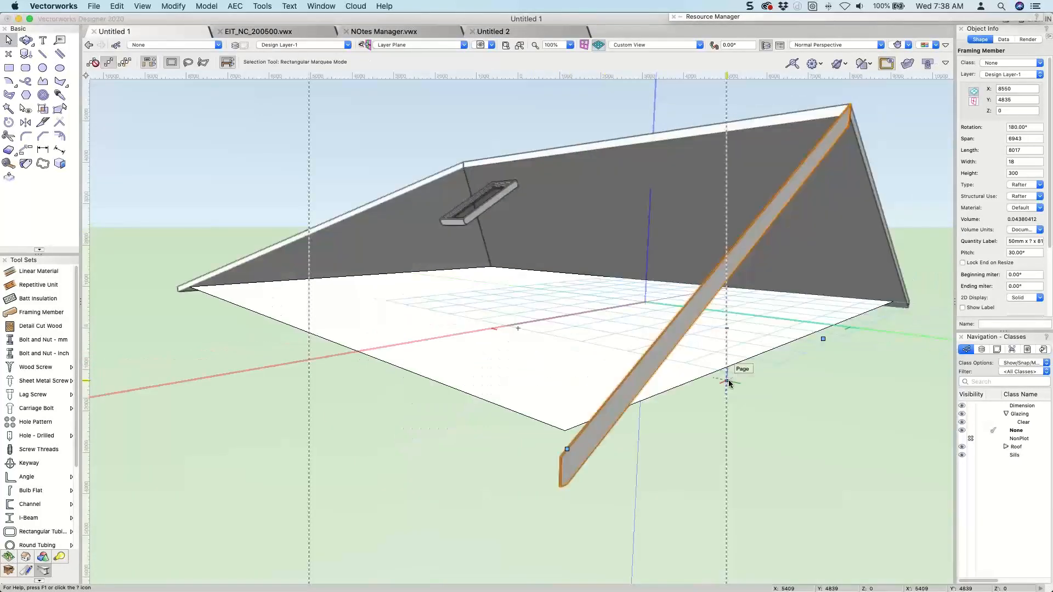
Nudge the rafter outward in plan view, clear of the roof's gable edge.
key(super+5)
click(771, 277)
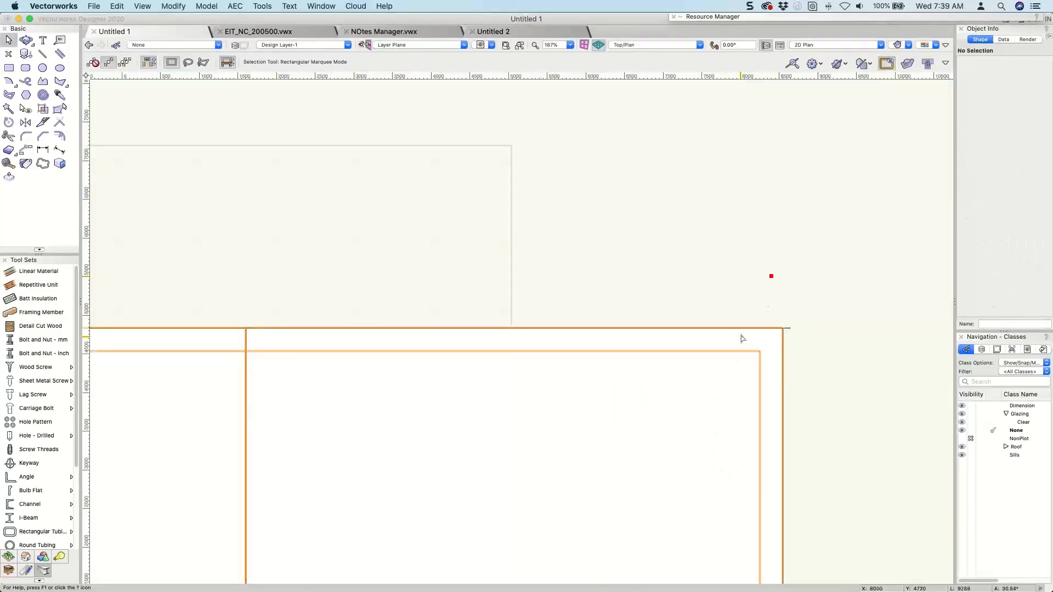
click(741, 329)
key(shift+Up)
key(shift+Up)
key(shift+Up)
key(shift+Up)
key(shift+Up)
key(shift+Up)
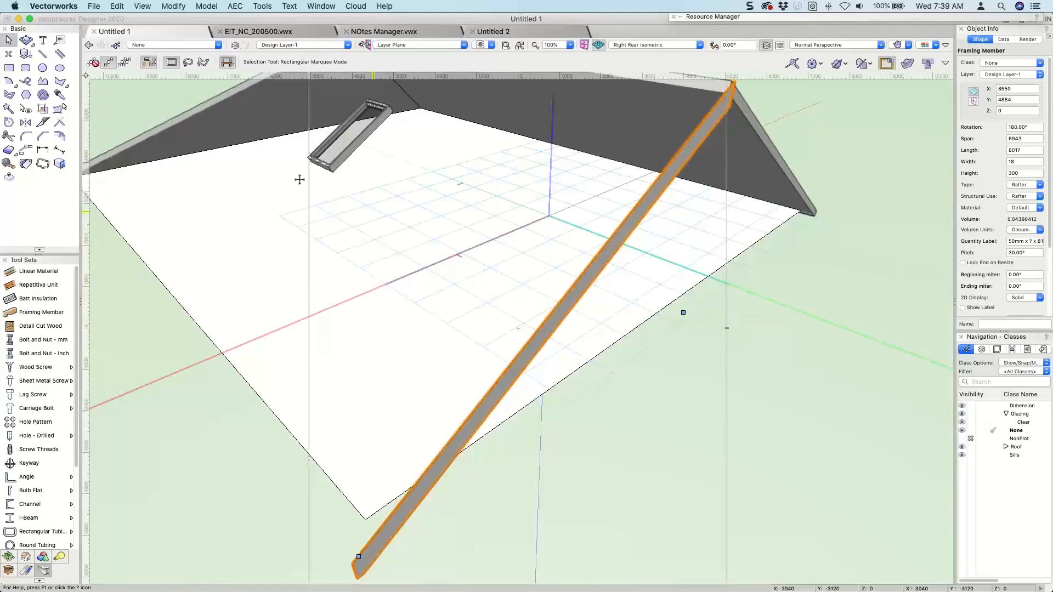
Remove the skylight from the roof and orbit to view the rafter beside the closed roof face.
key(super+a)
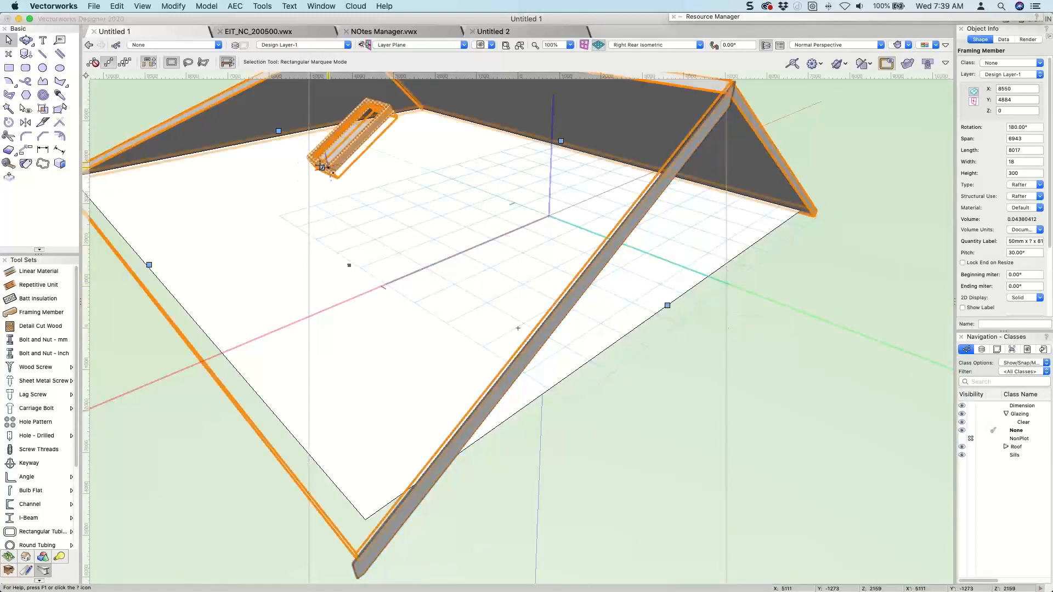
double_click(322, 166)
click(669, 389)
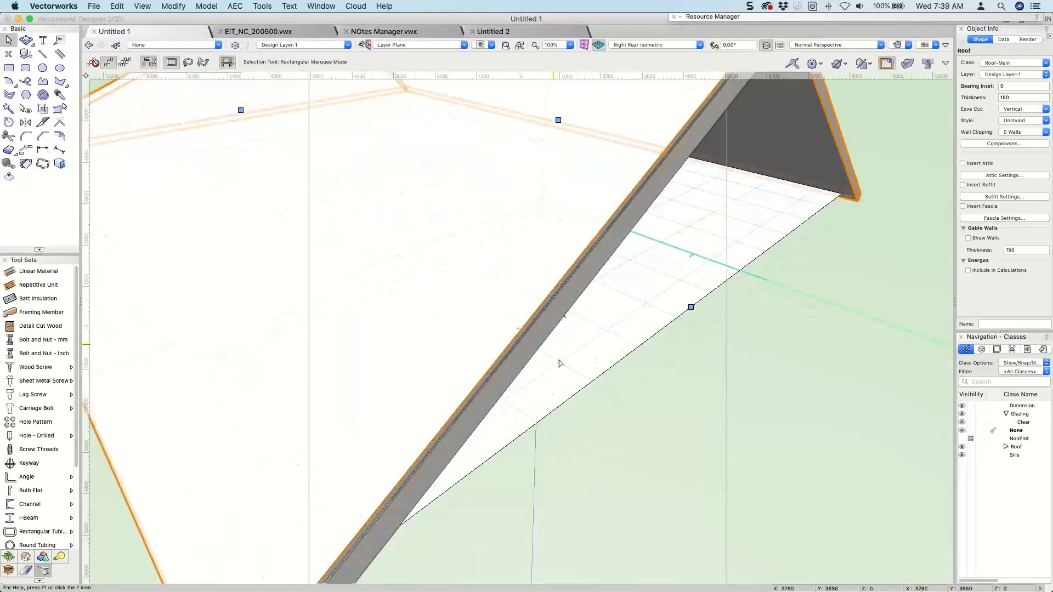
shift+middle_drag(558, 364, 496, 355)
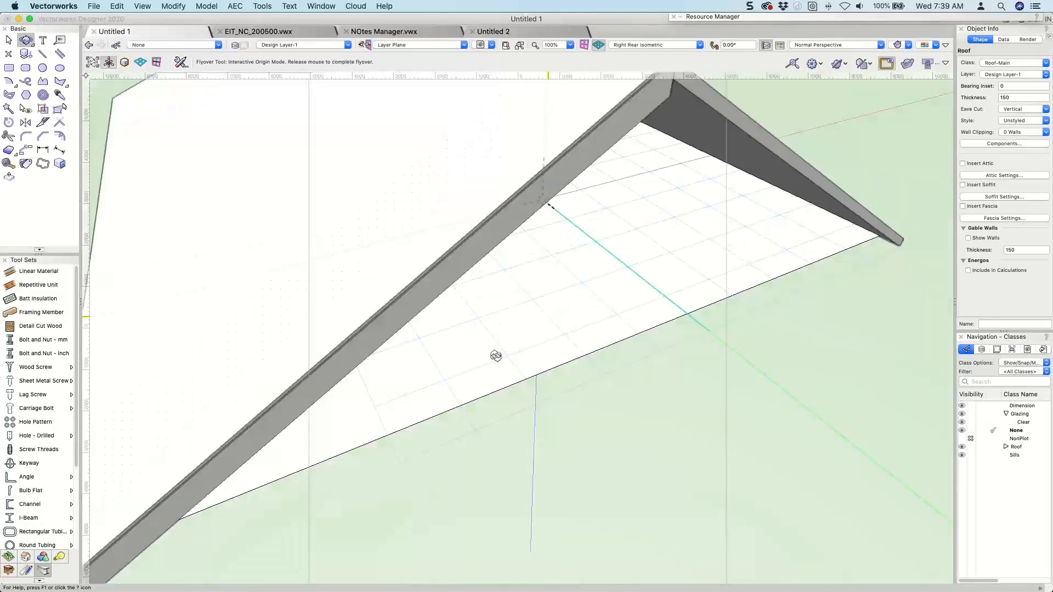
Set the rafter's 2D display to Width and move it in plan so its edge sits on the roof's gable edge.
key(super+5)
scroll(576, 318, up, 5)
middle_drag(529, 413, 402, 155)
scroll(394, 132, down, 2)
scroll(423, 329, down, 5)
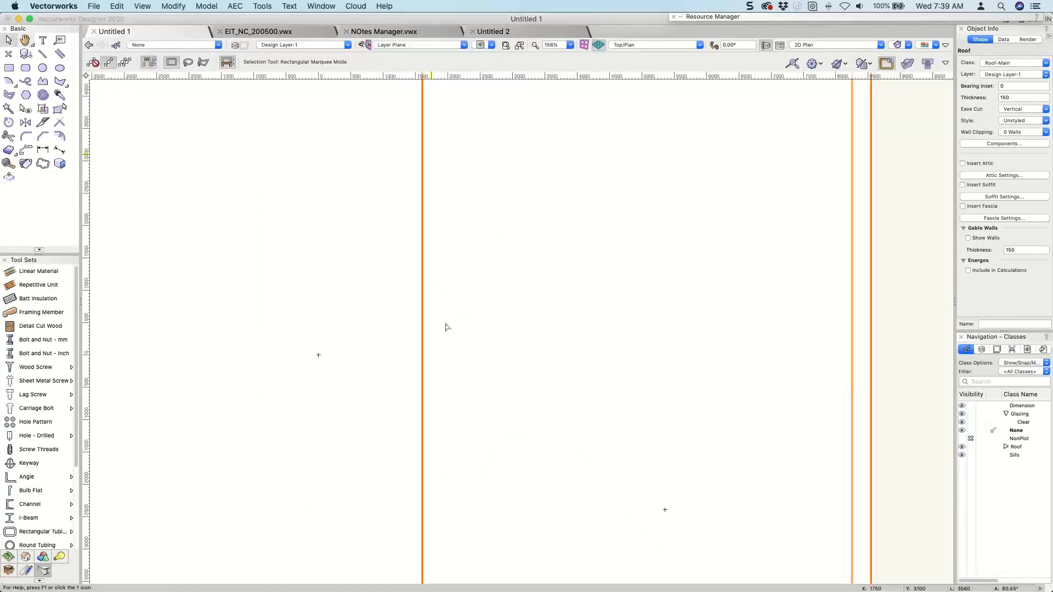
scroll(454, 270, up, 10)
click(570, 405)
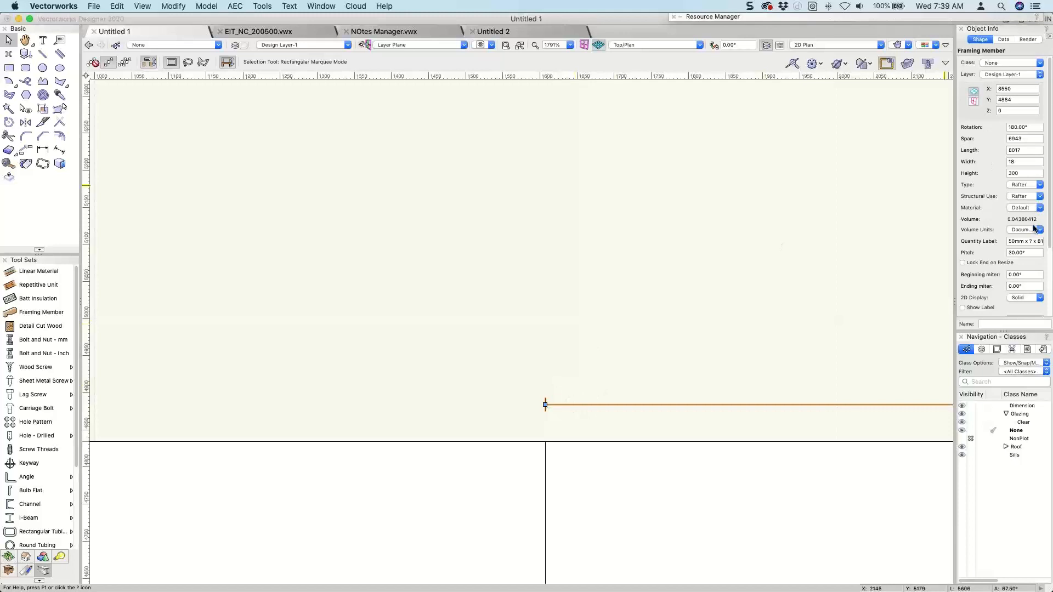
click(1031, 299)
click(1020, 328)
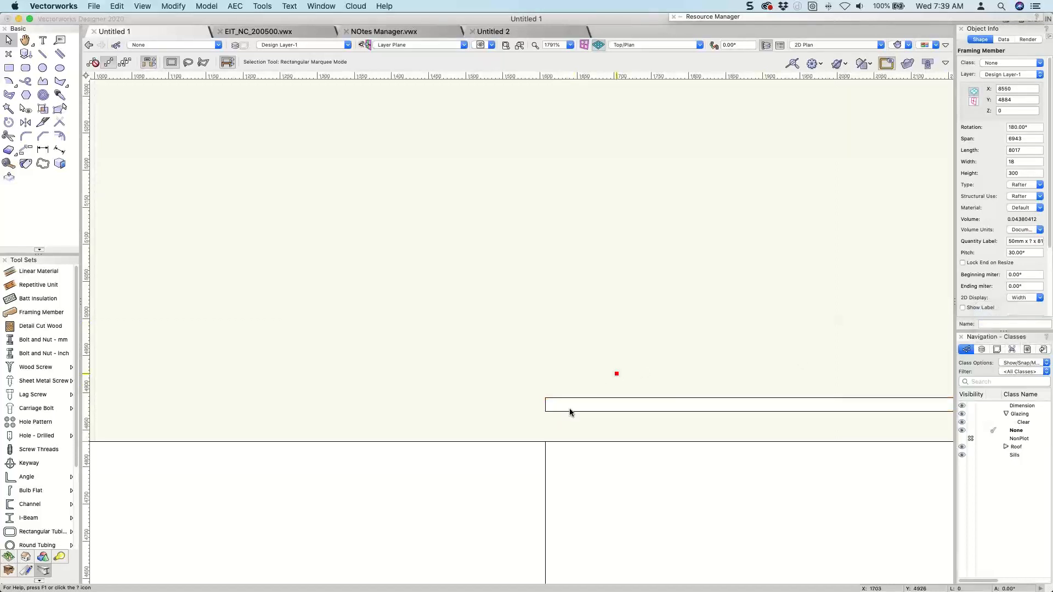
drag(545, 412, 545, 441)
Mirror a duplicate of the rafter across the roof's ridge line.
scroll(581, 385, down, 6)
key(3)
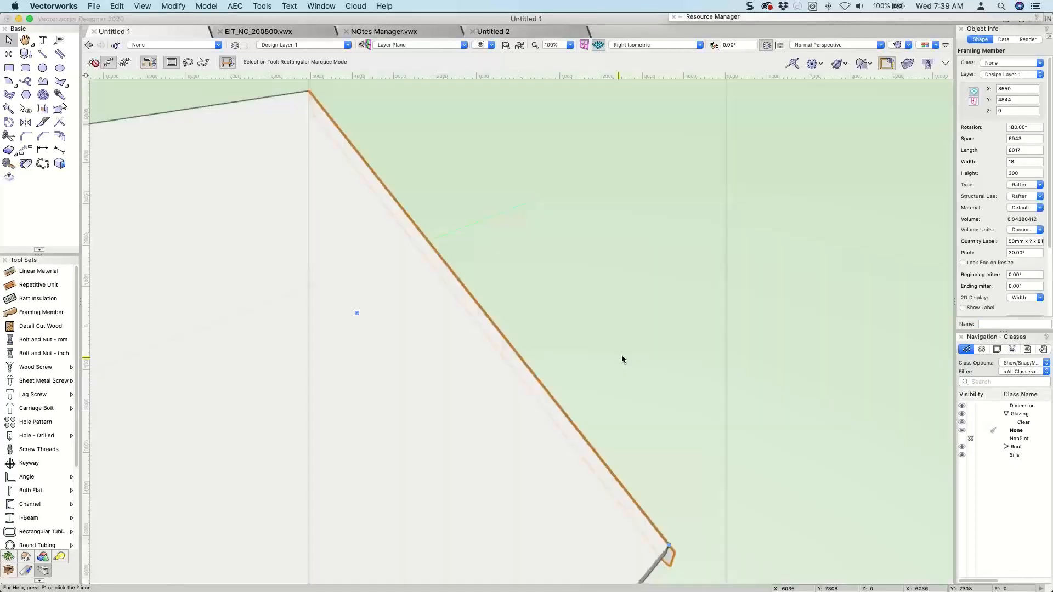
ctrl+middle_drag(621, 354, 433, 245)
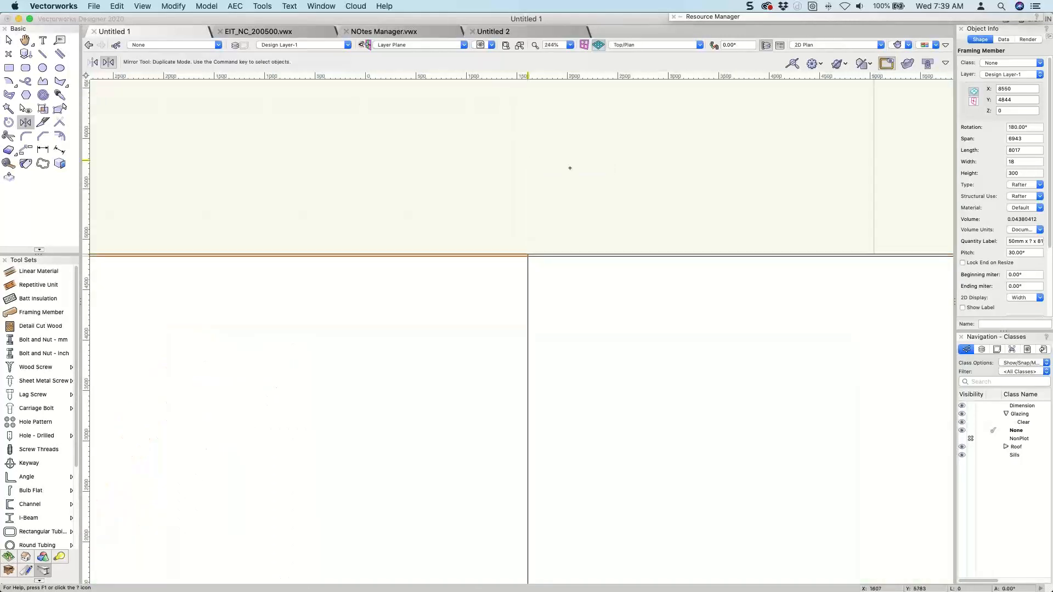
Examine the pair of rafters in 3D where they meet at the ridge of the gable end.
key(9)
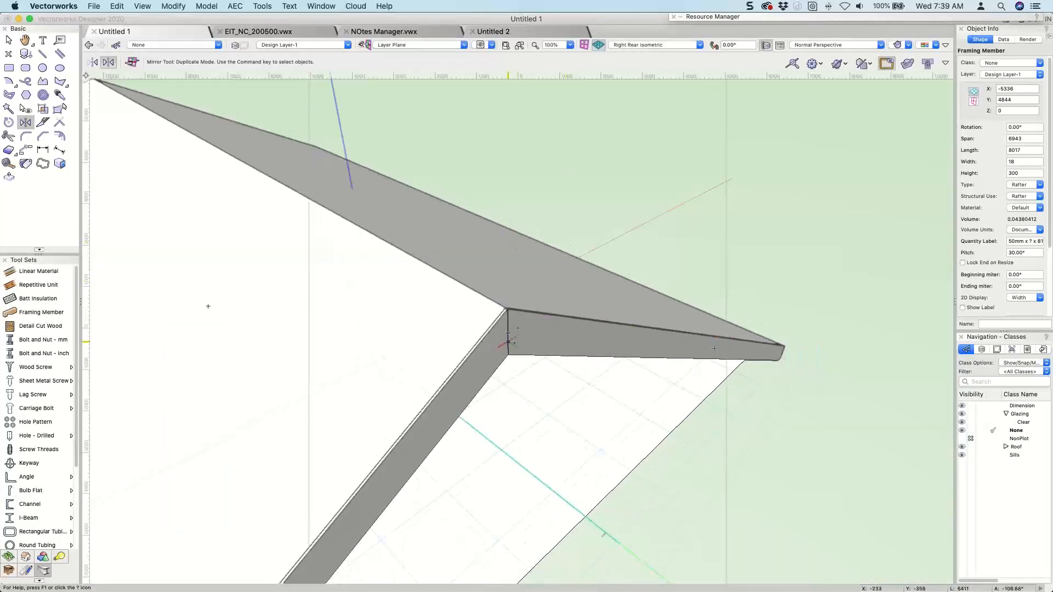
key(space)
drag(514, 374, 687, 148)
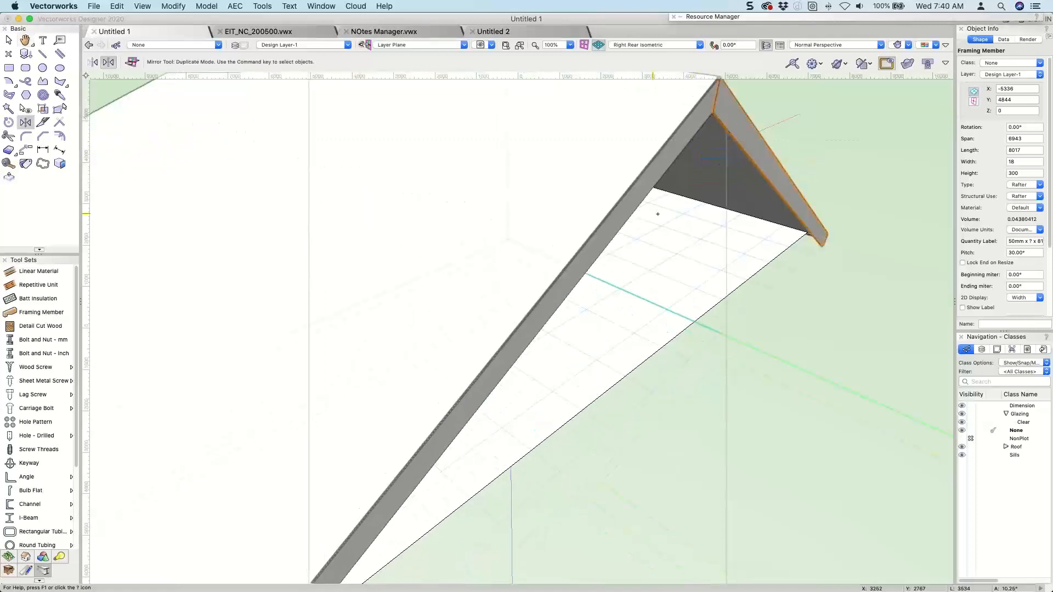
scroll(724, 218, down, 1)
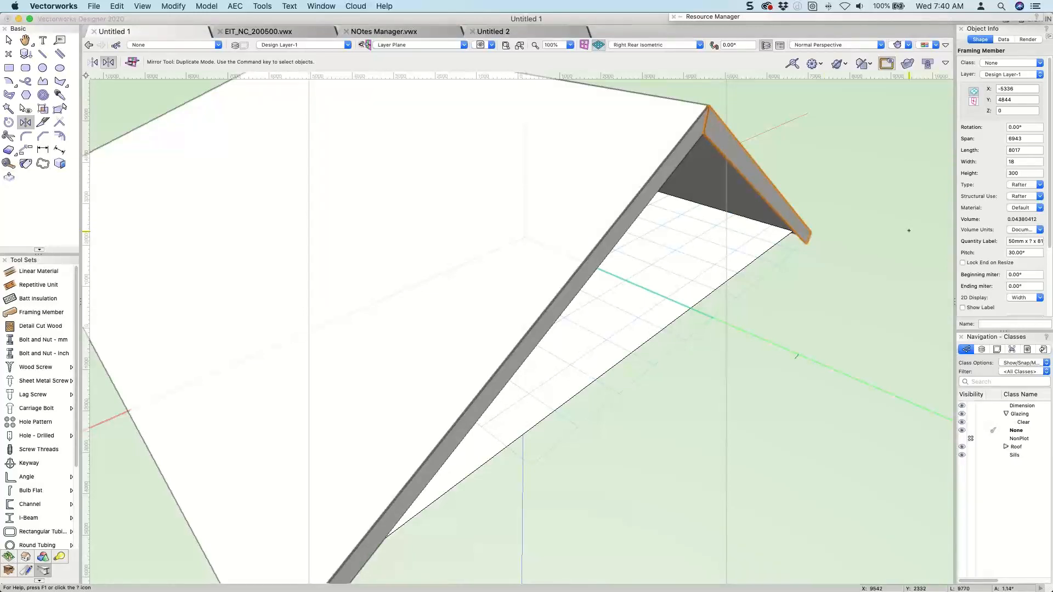
scroll(909, 230, down, 5)
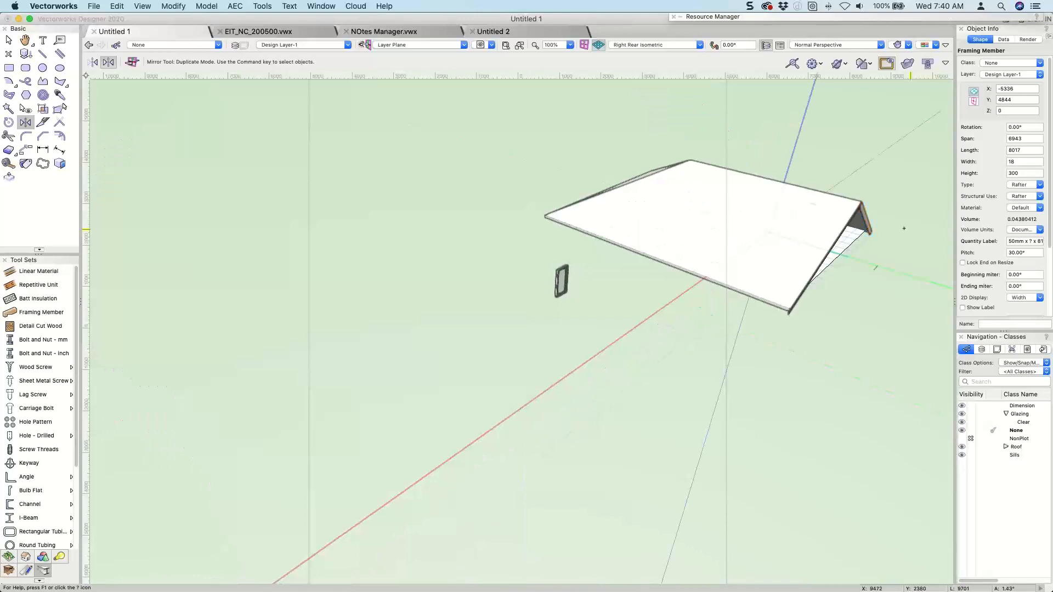
scroll(904, 228, up, 5)
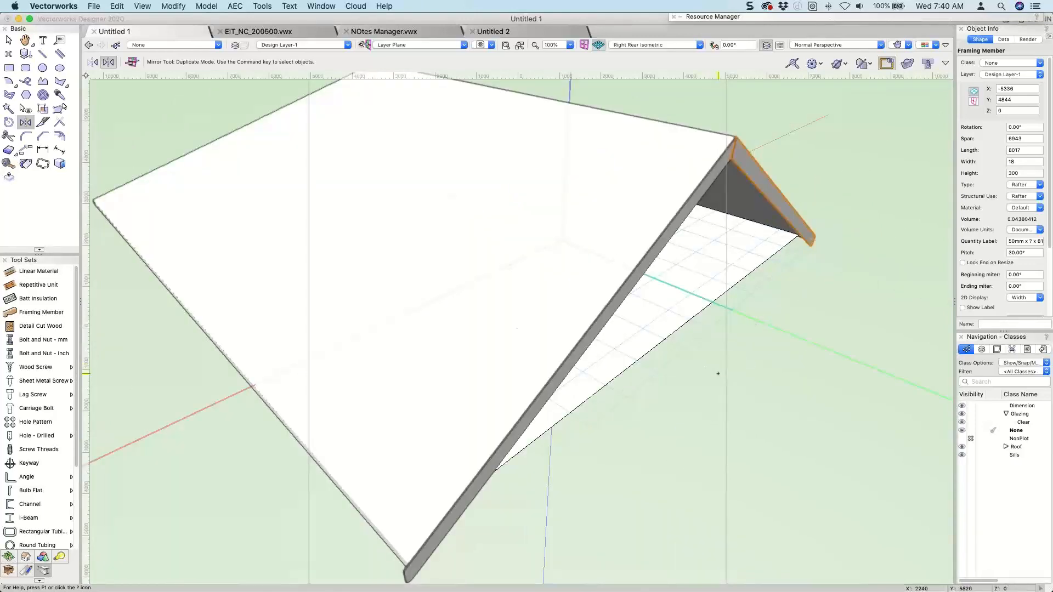
Select the original rafter and review the Edit settings in the Vectorworks Preferences without changing them.
key(x)
click(556, 382)
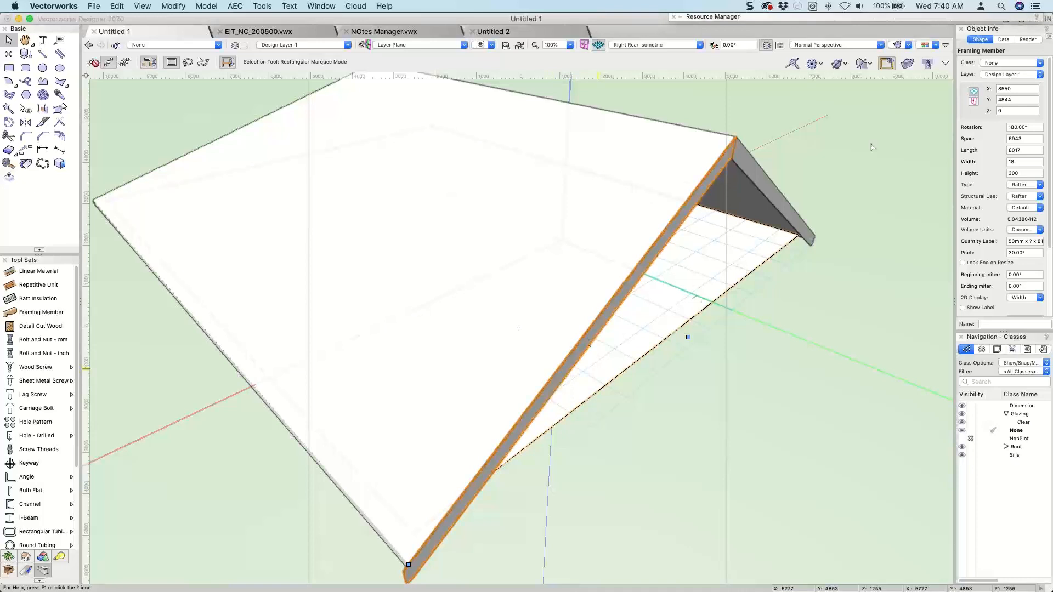
click(813, 64)
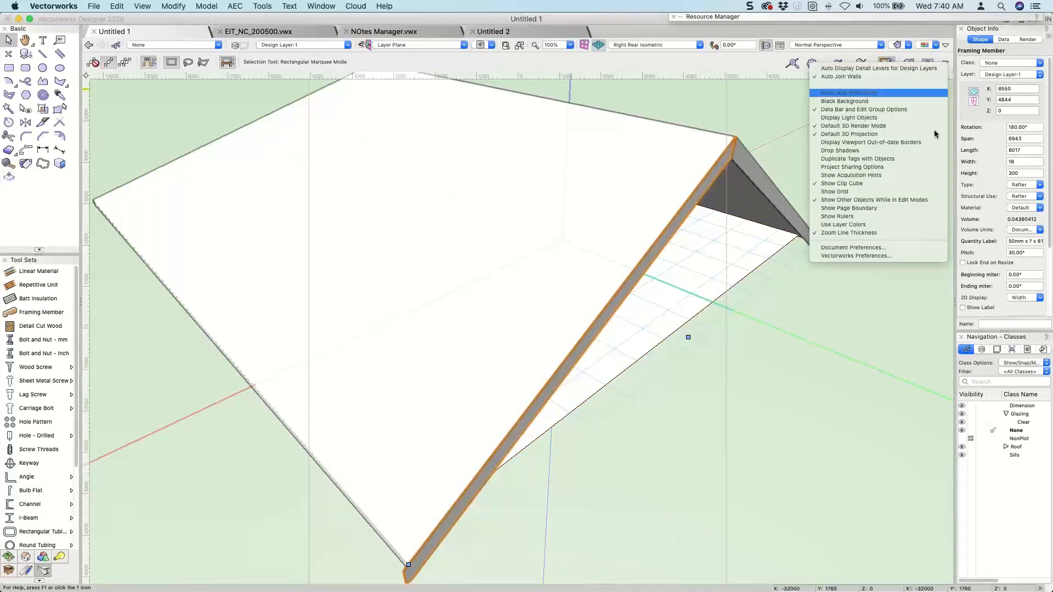
click(889, 255)
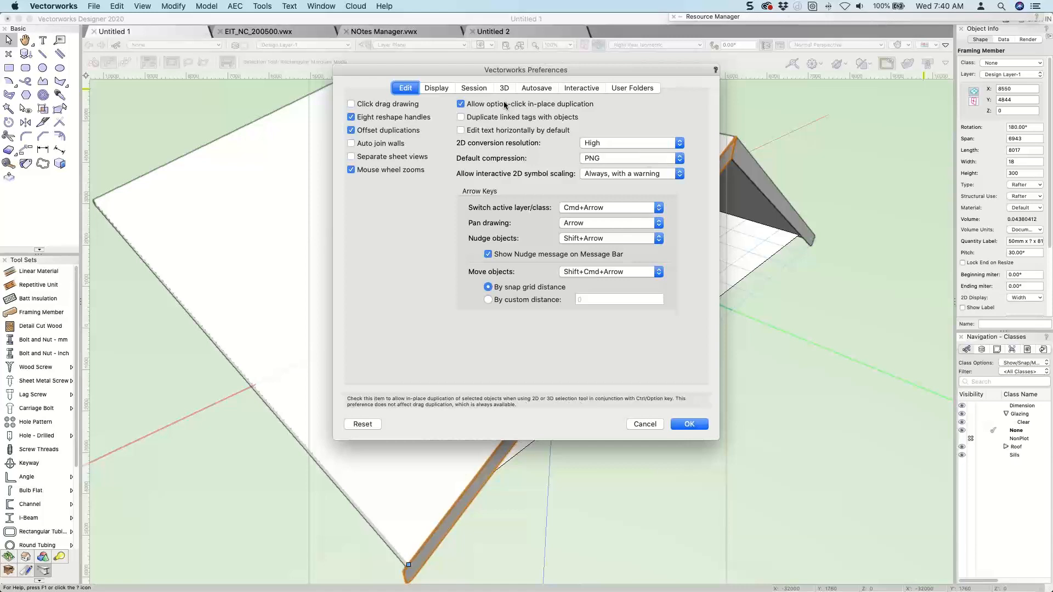
key(Return)
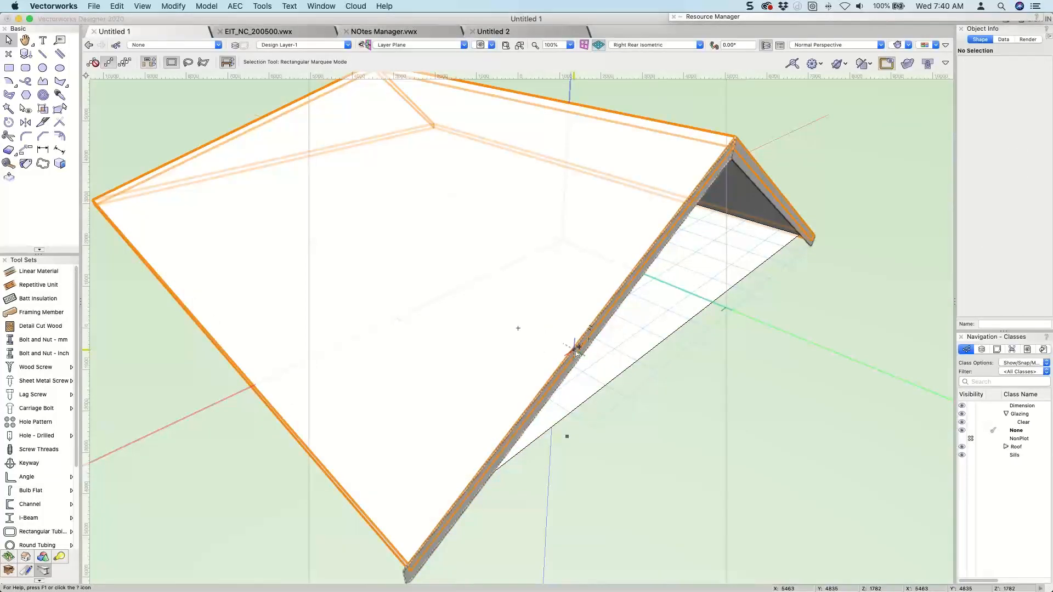
Change the type of the original gable rafter to Custom Profile.
click(580, 361)
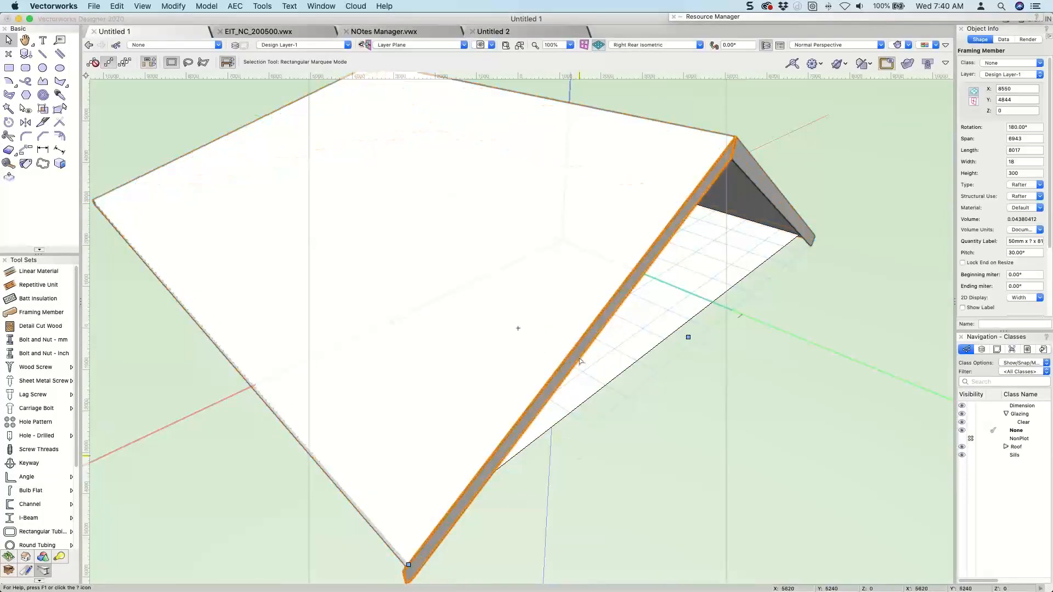
click(1024, 184)
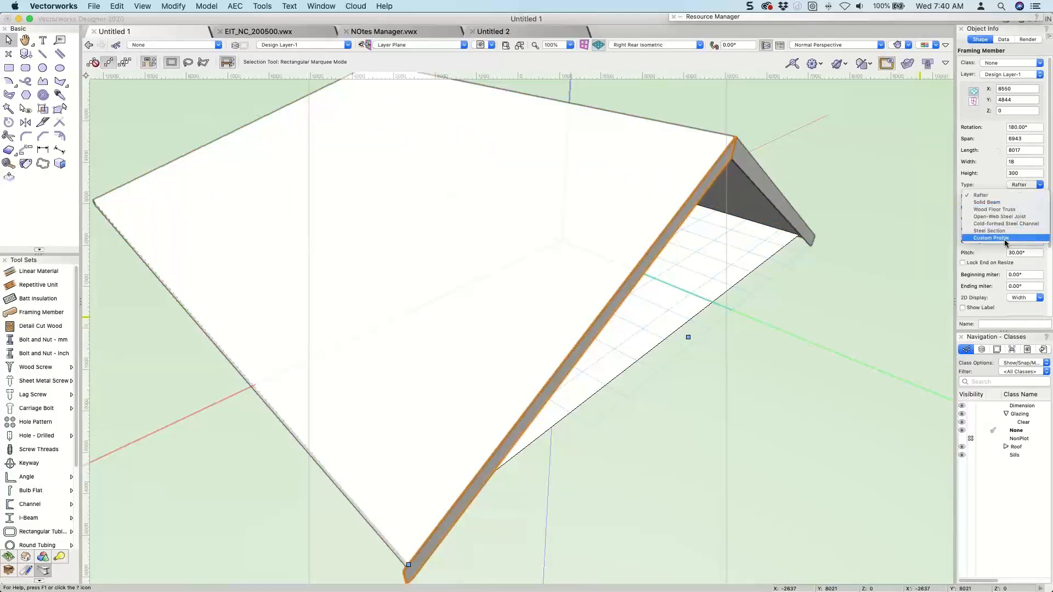
click(1006, 239)
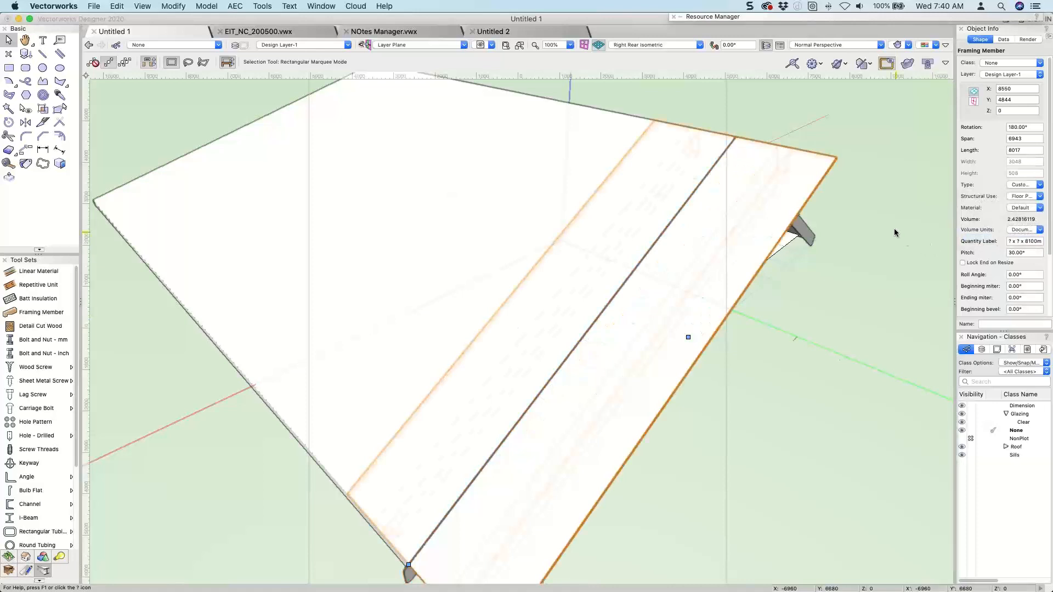
Browse the archoncad library v2020 folders in the Resource Manager for the Framing Member Flashings symbols.
click(734, 16)
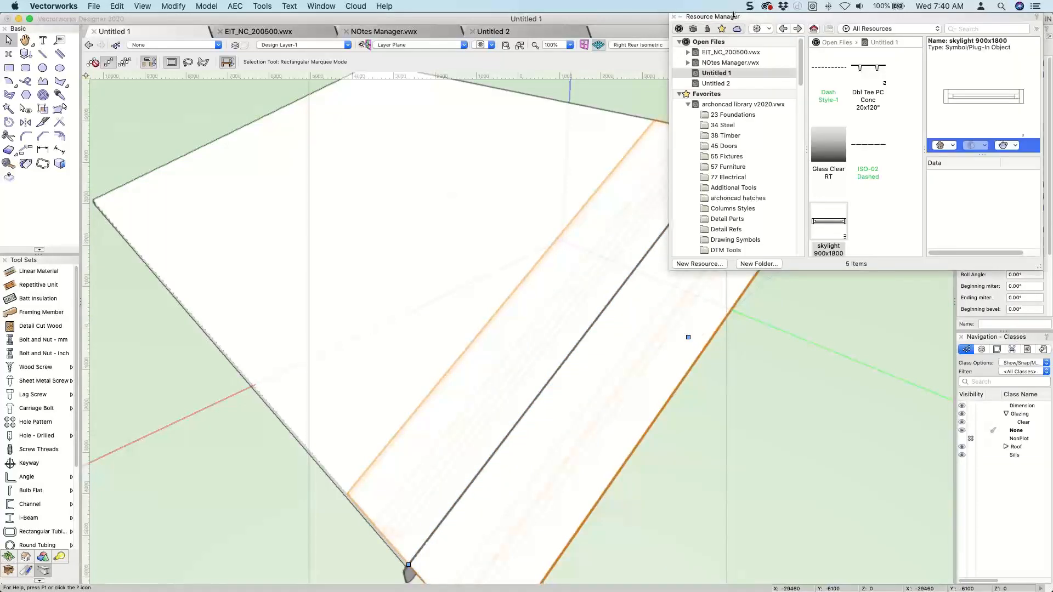
scroll(724, 165, down, 1)
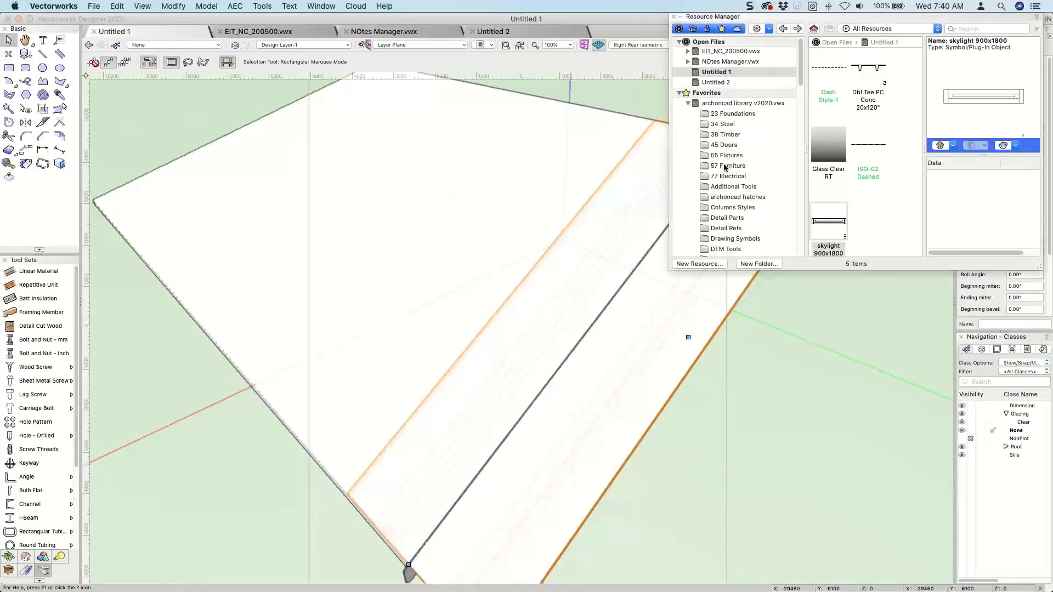
scroll(725, 165, down, 5)
scroll(739, 179, down, 15)
scroll(739, 181, up, 15)
scroll(740, 182, up, 2)
scroll(740, 133, up, 5)
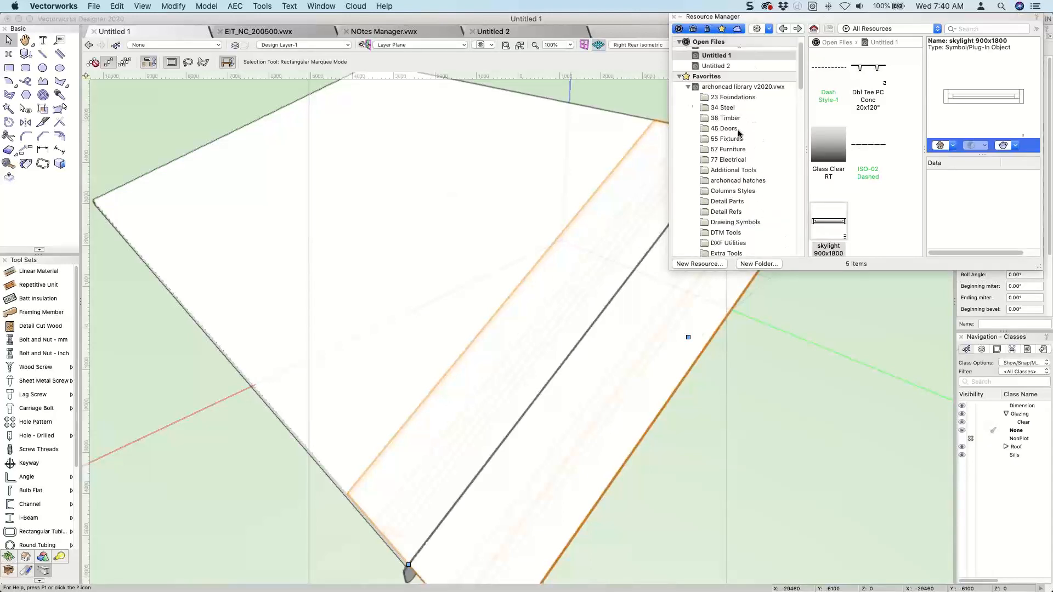
click(725, 115)
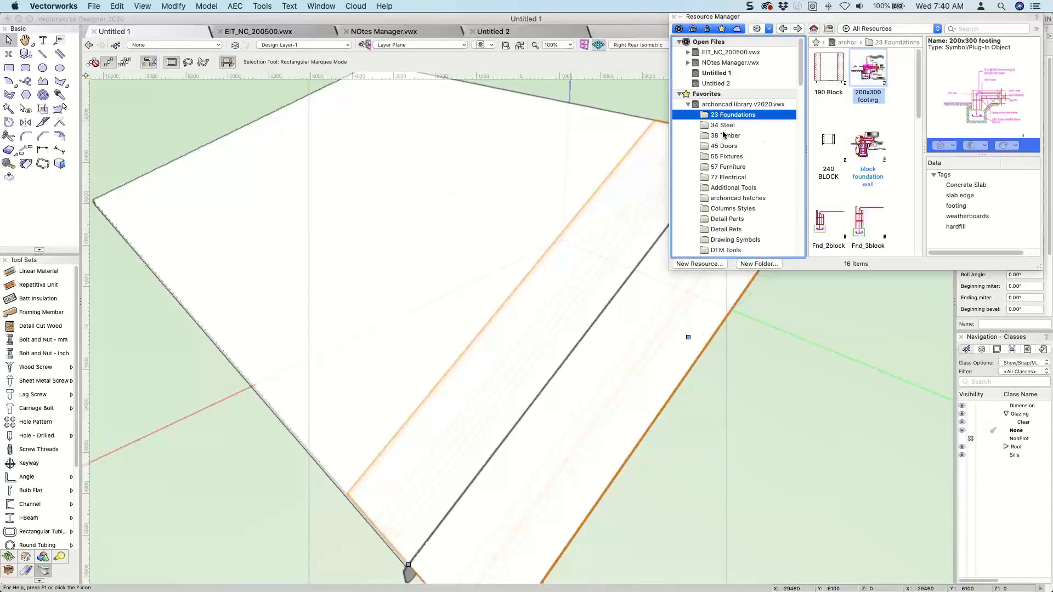
click(723, 127)
click(724, 137)
click(726, 147)
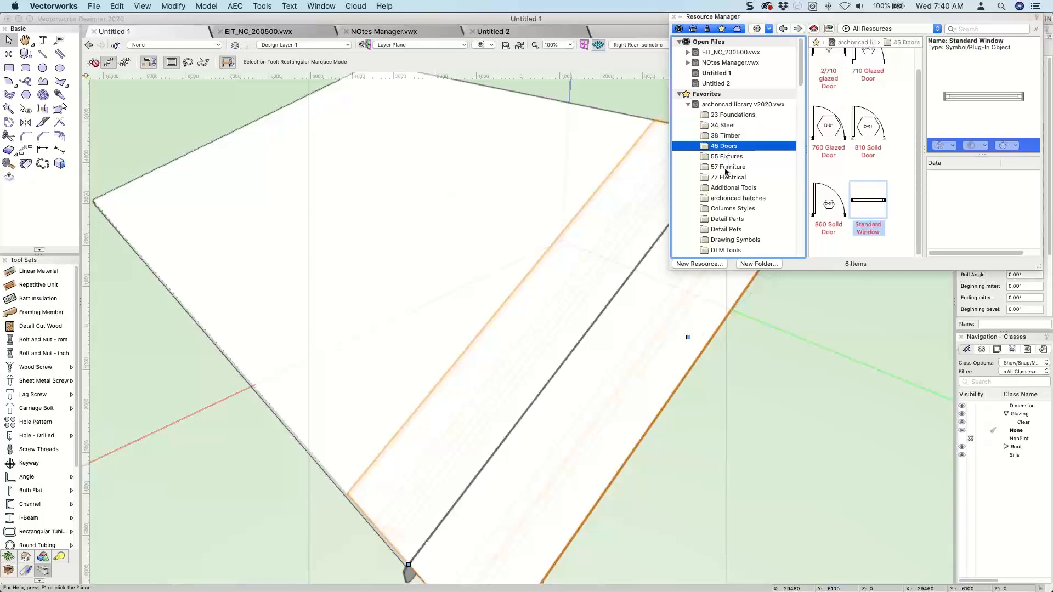
scroll(732, 173, down, 2)
scroll(733, 175, down, 2)
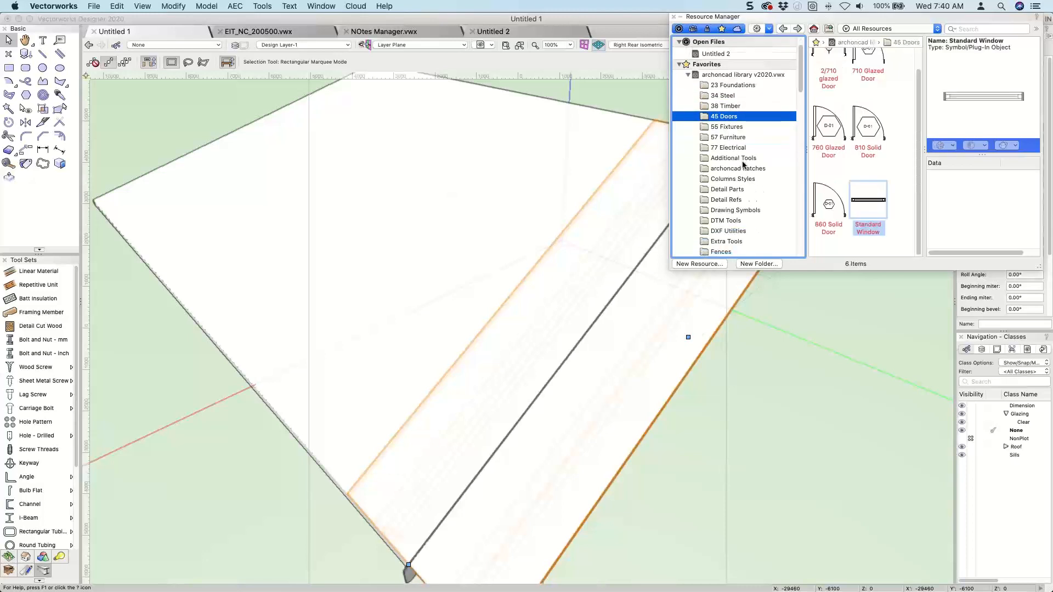
click(733, 172)
click(728, 182)
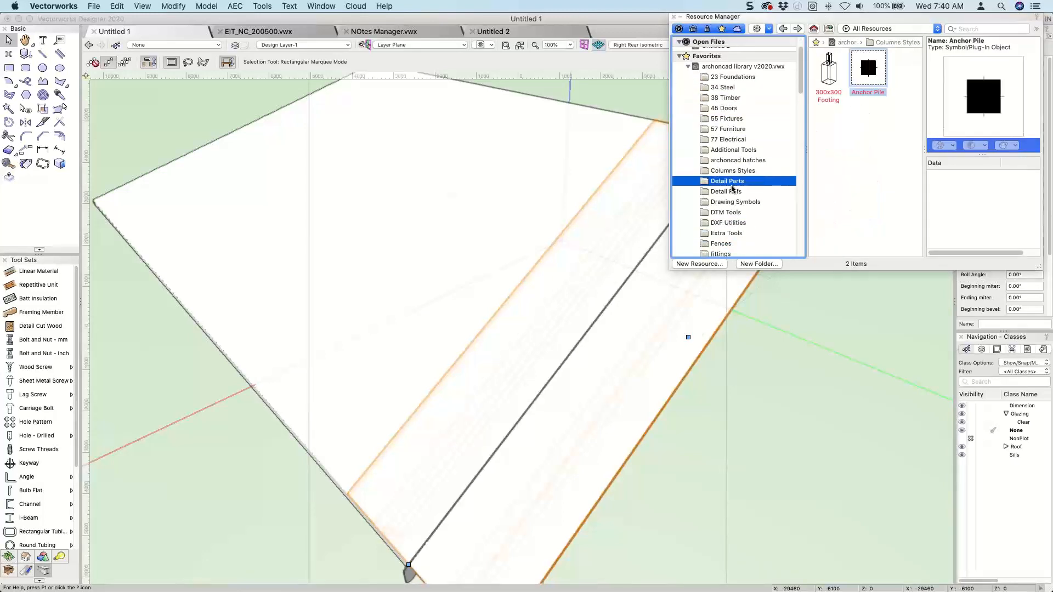
scroll(735, 189, down, 5)
click(738, 193)
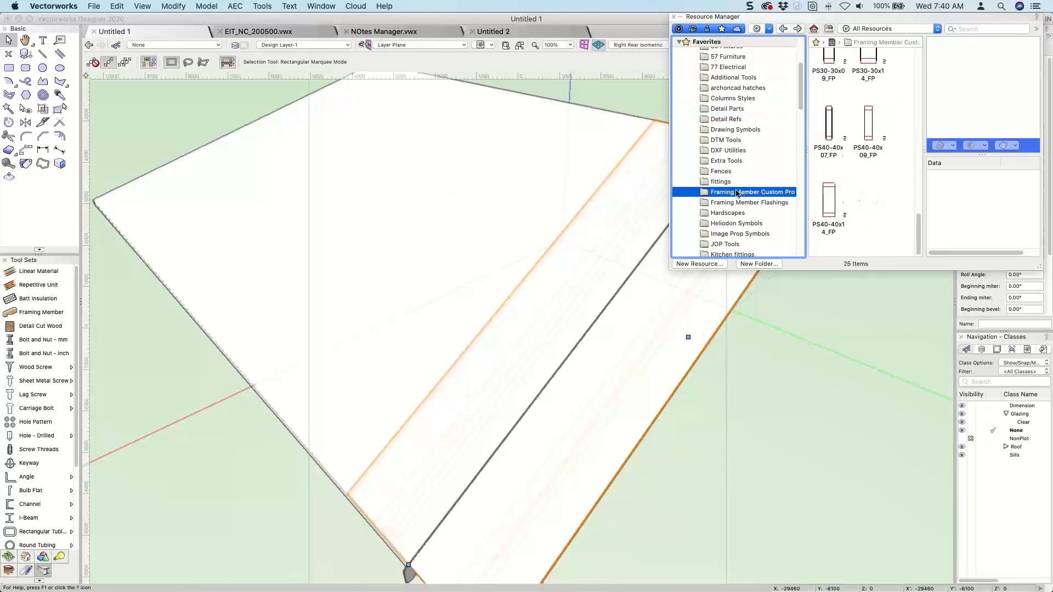
click(737, 202)
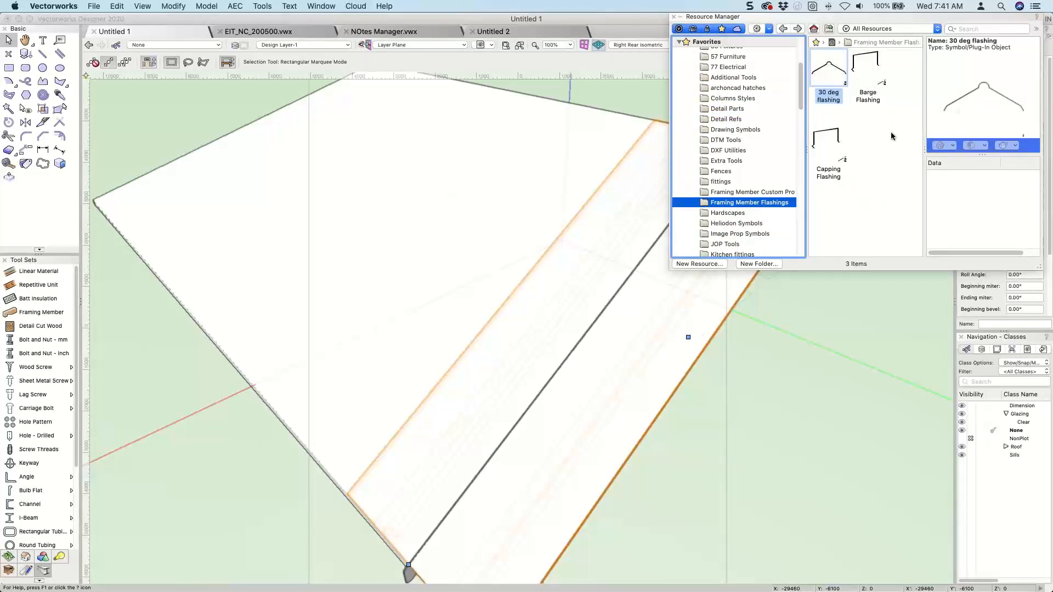
Import the Barge Flashing symbol from the Framing Member Flashings folder into the drawing without placing an instance.
click(869, 89)
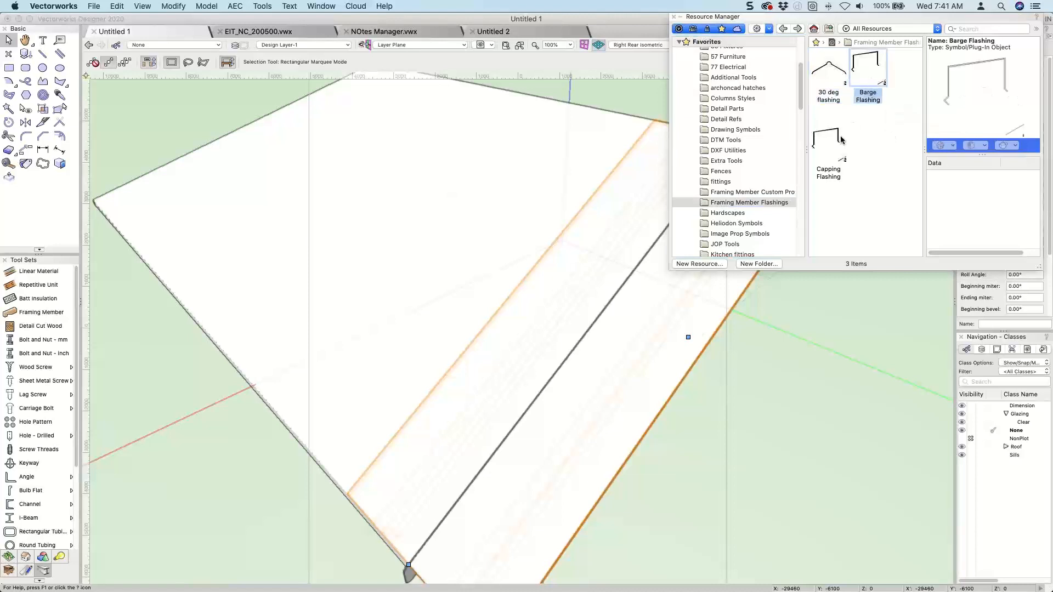
click(821, 139)
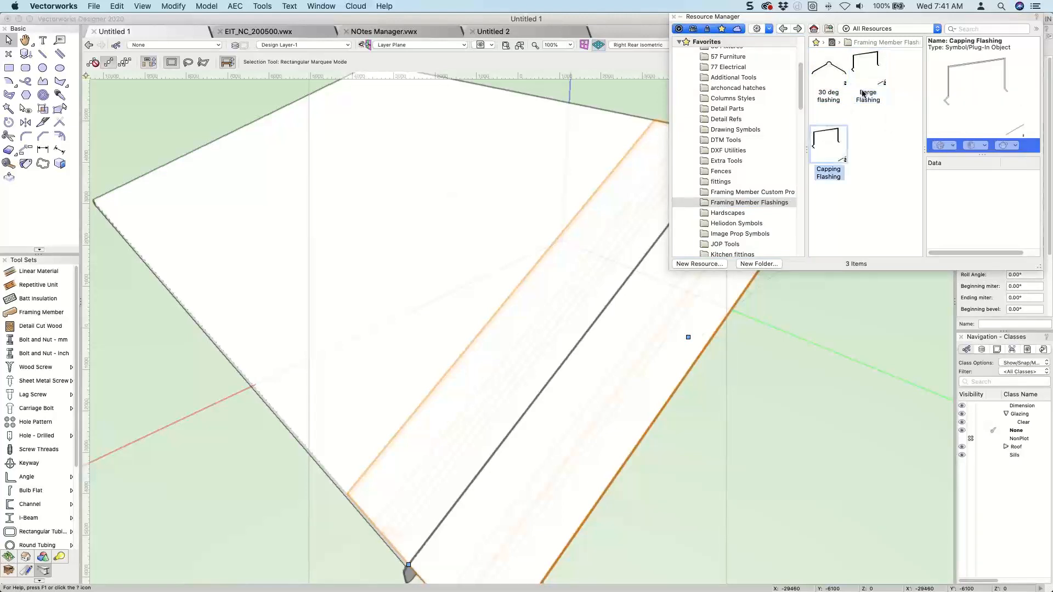
click(866, 67)
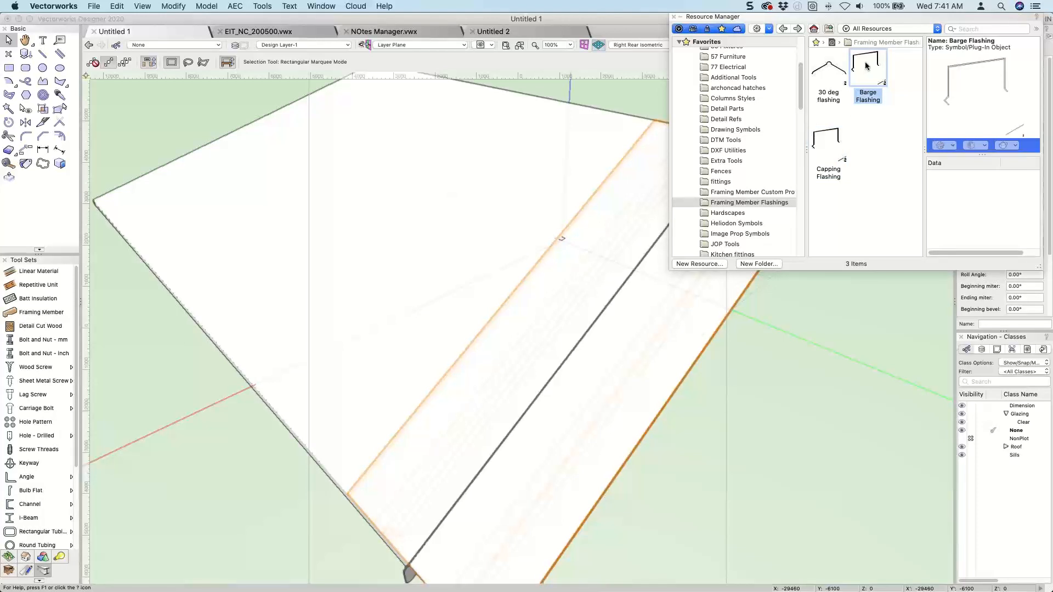
double_click(866, 66)
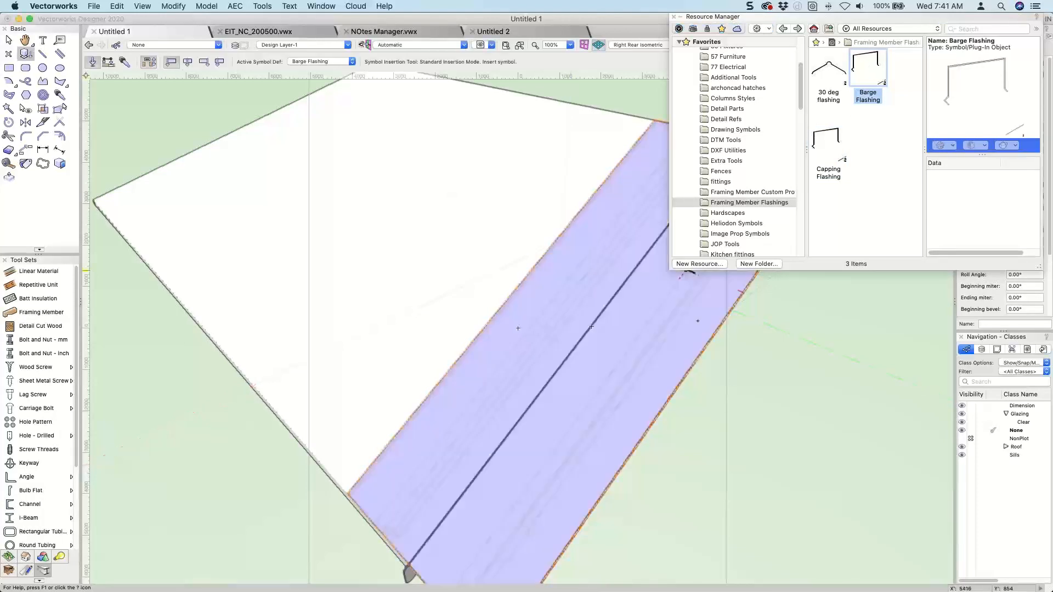
right_click(866, 66)
click(693, 140)
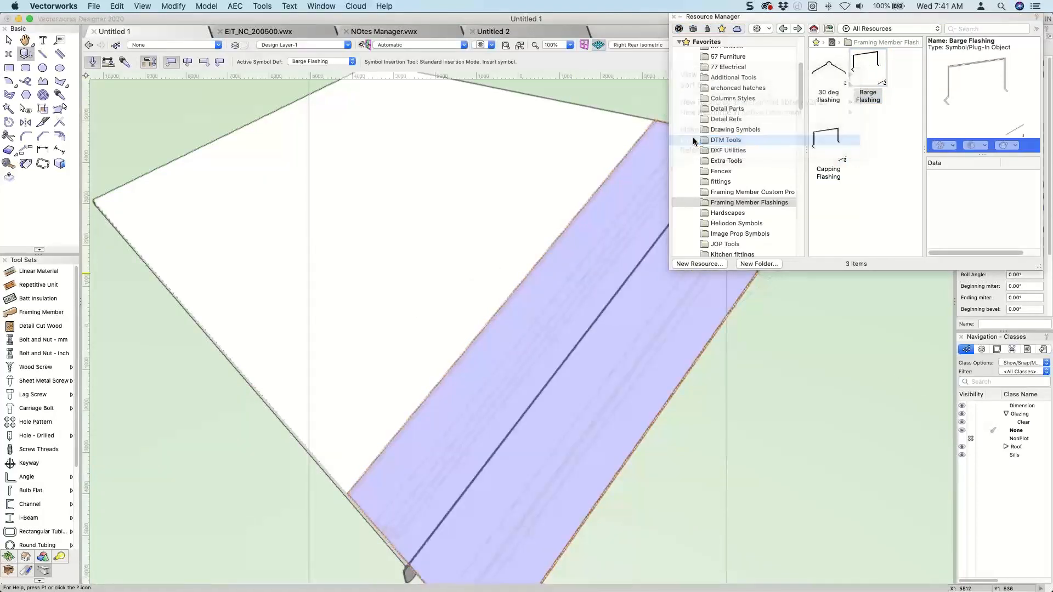
click(690, 334)
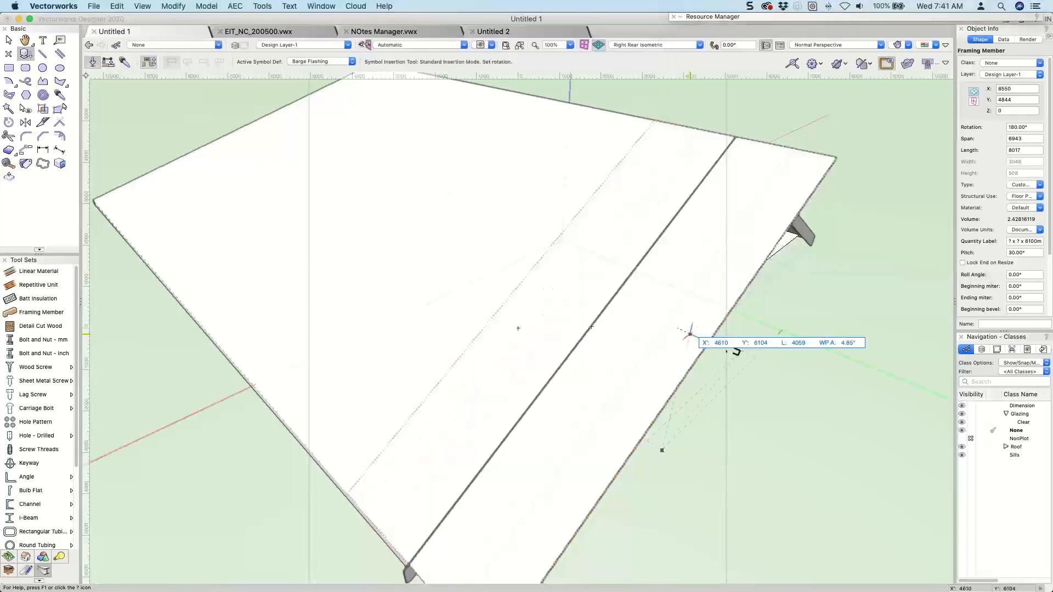
key(x)
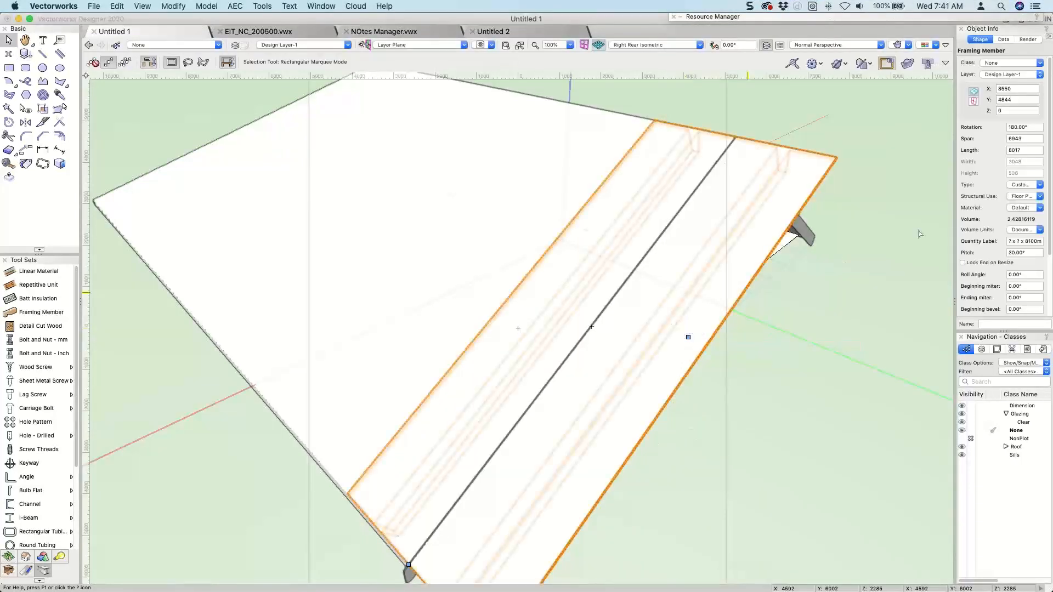
Choose Barge Flashing as the profile symbol of the selected gable framing member.
scroll(1013, 274, down, 5)
click(1005, 312)
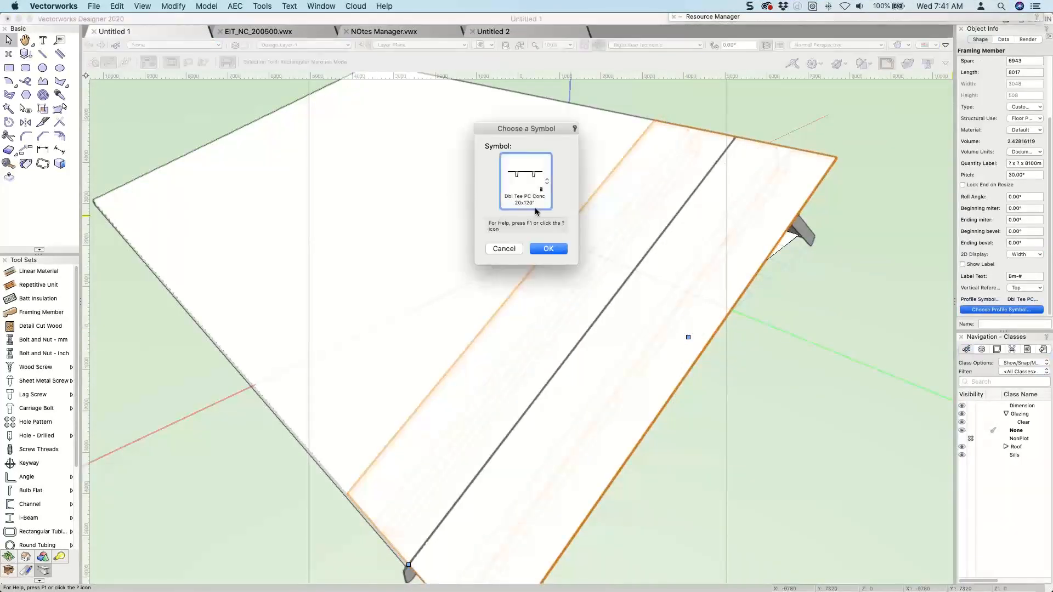
click(524, 192)
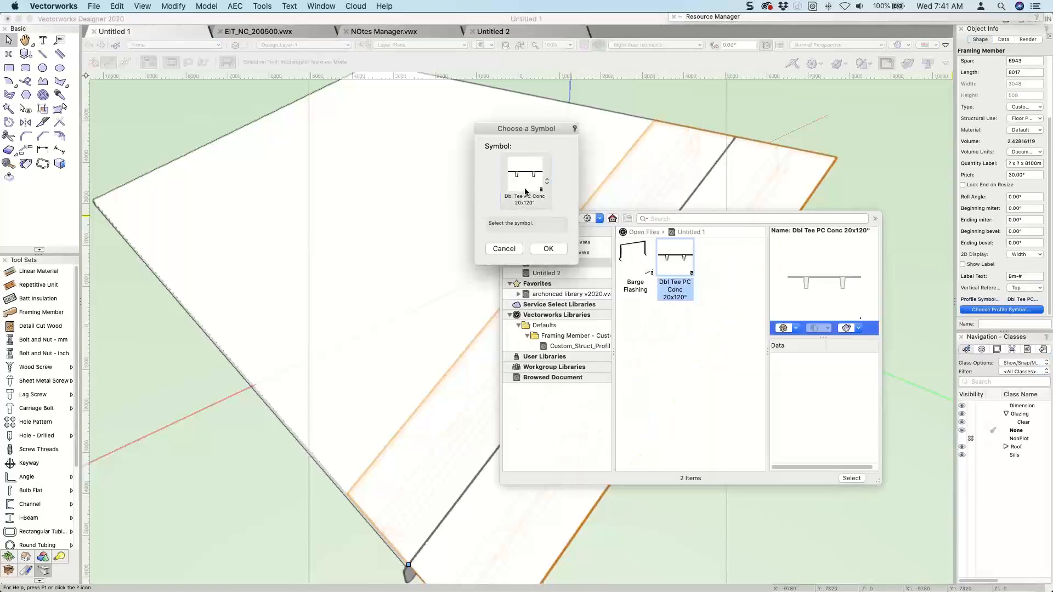
click(635, 258)
click(851, 479)
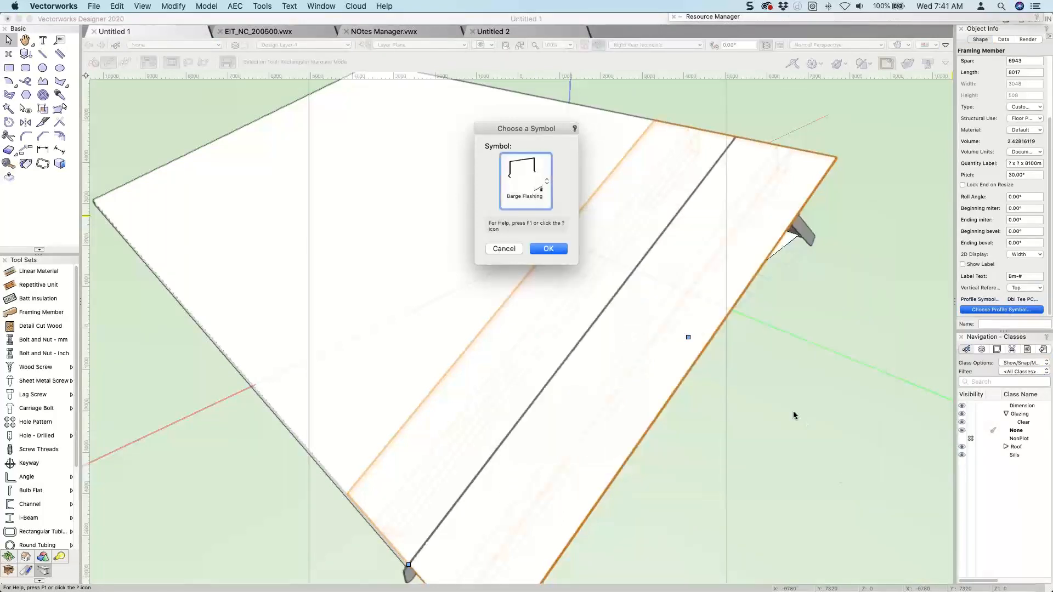
click(555, 250)
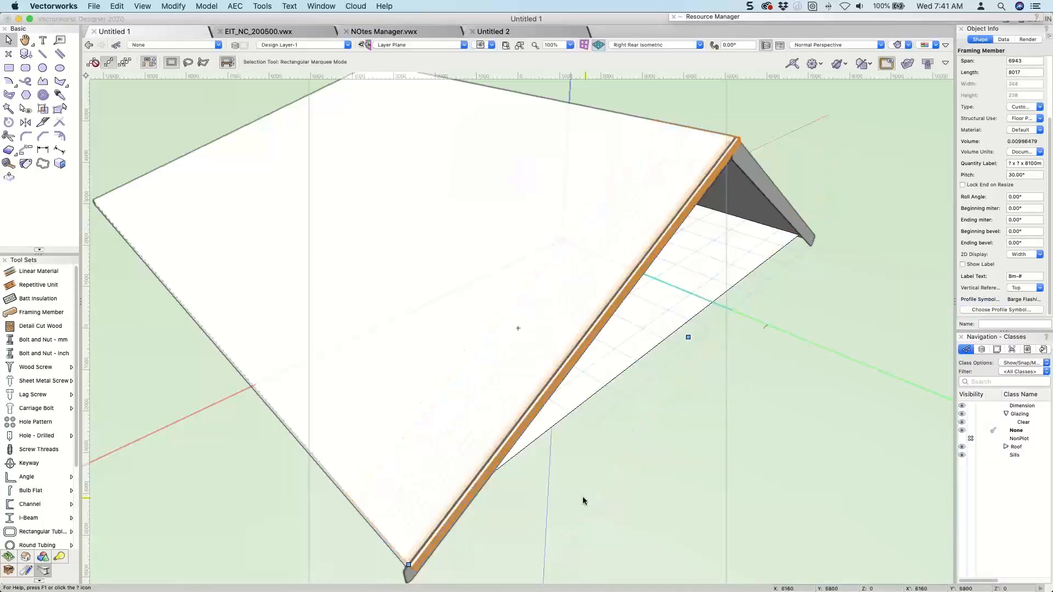
Open the 2D components of the Untitled 1 file's Barge Flashing symbol for editing.
shift+middle_drag(583, 497, 675, 322)
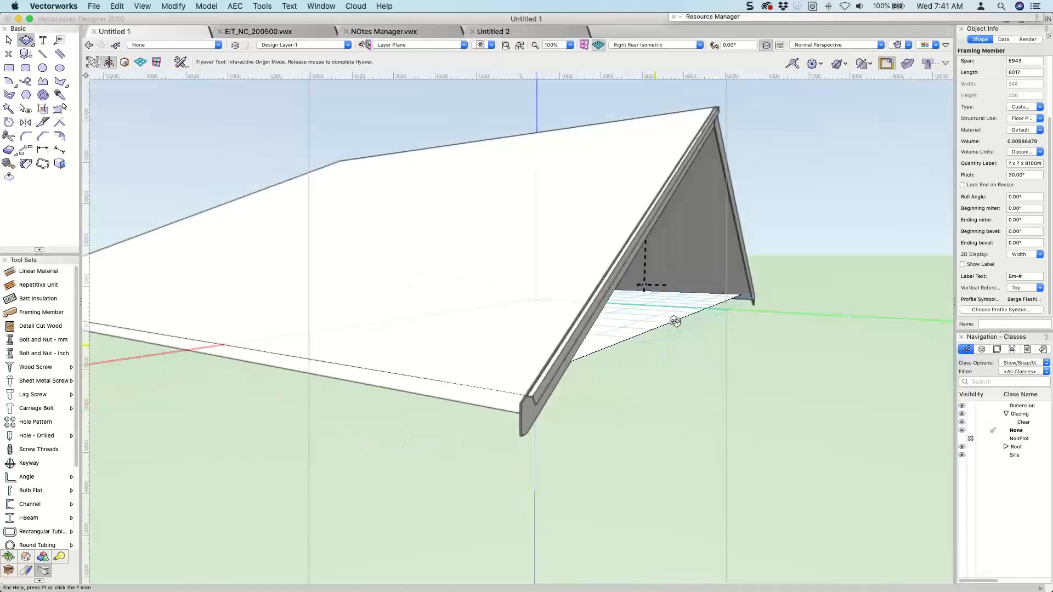
shift+middle_drag(675, 322, 802, 38)
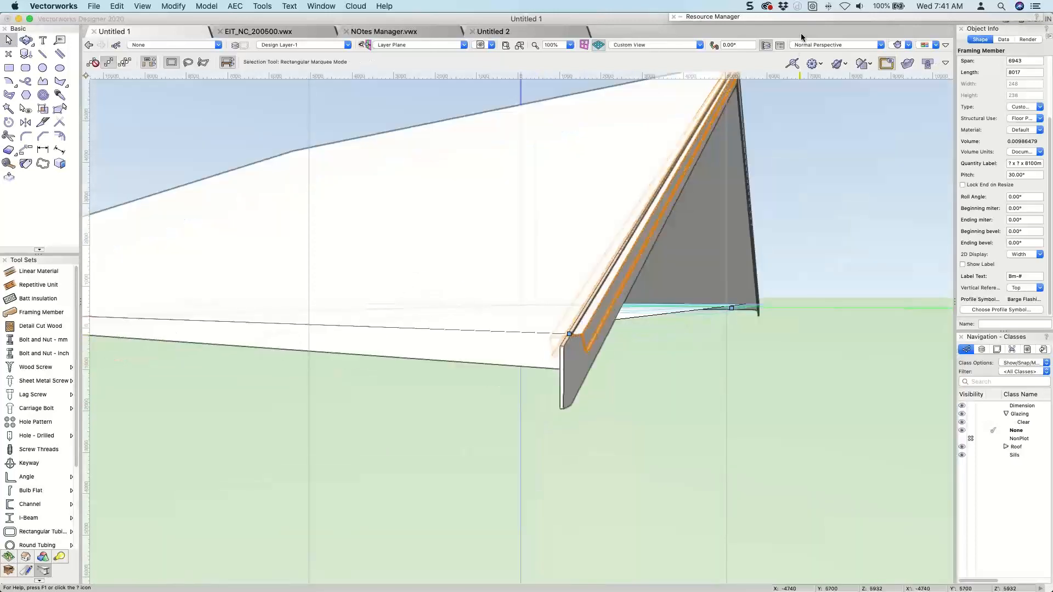
click(774, 17)
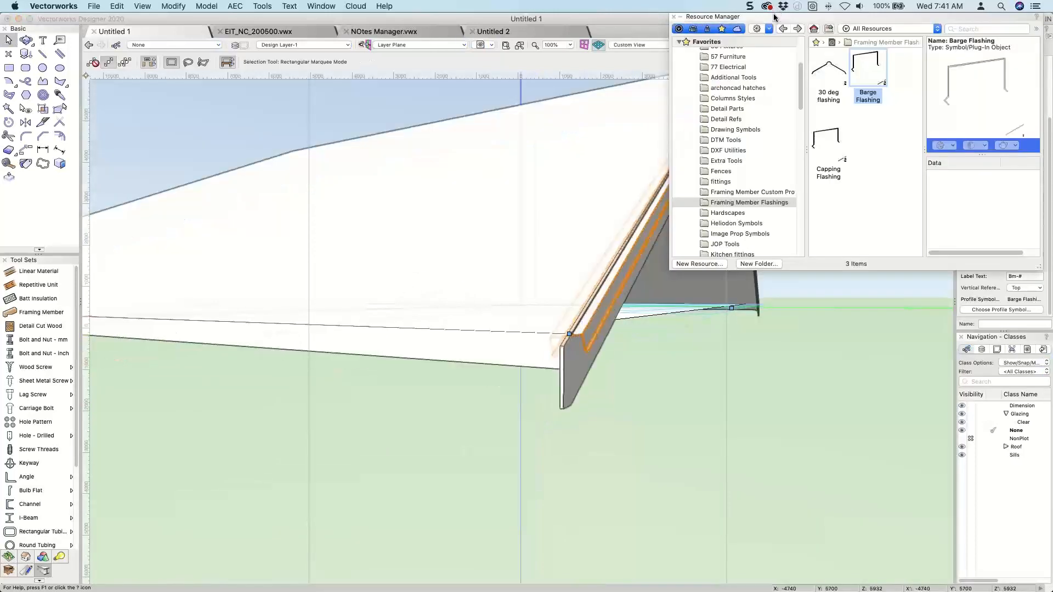
scroll(740, 117, up, 5)
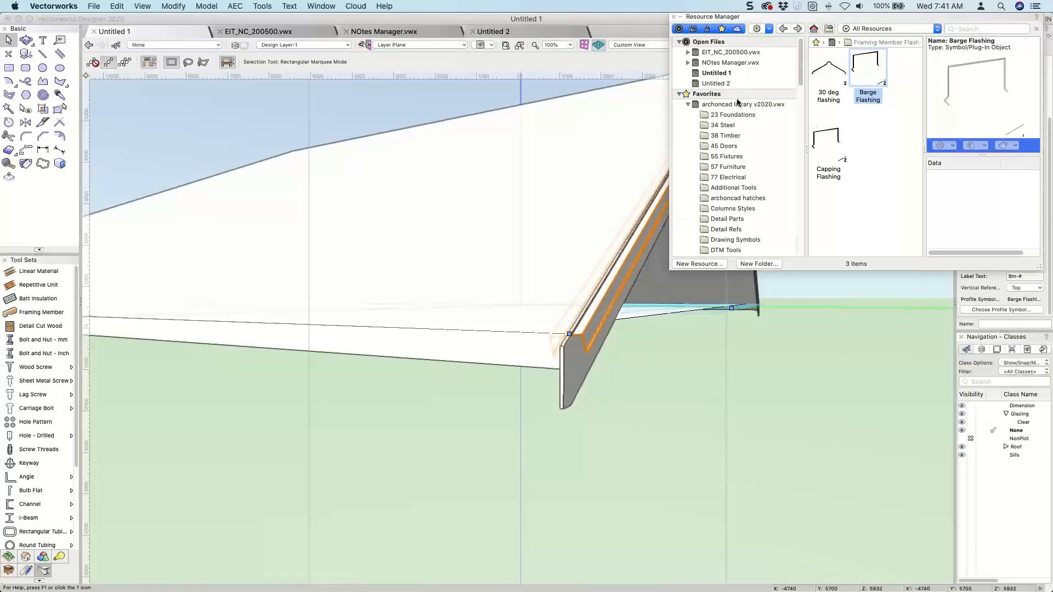
click(710, 73)
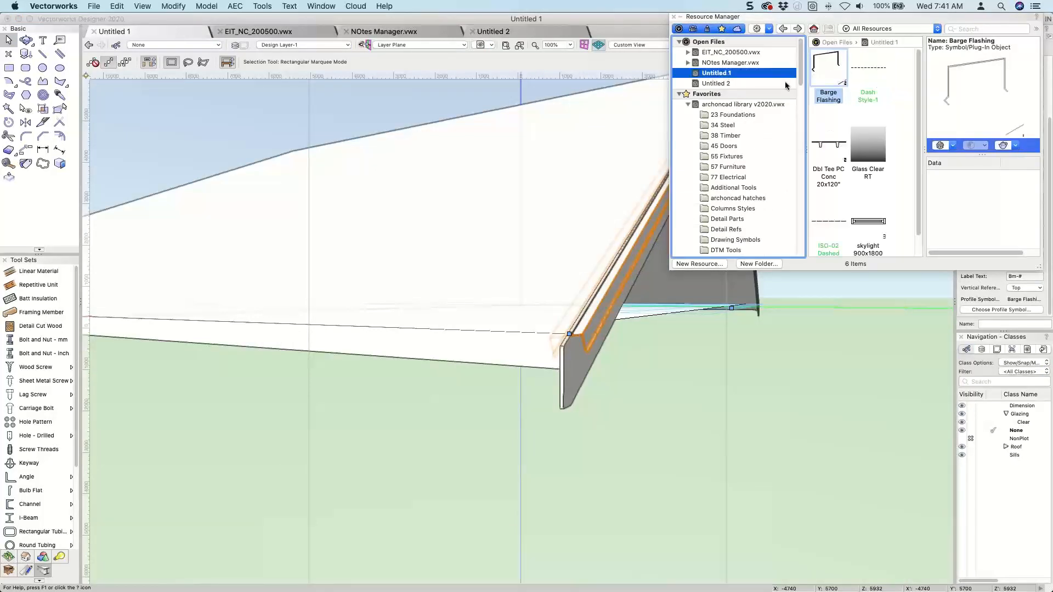
right_click(823, 56)
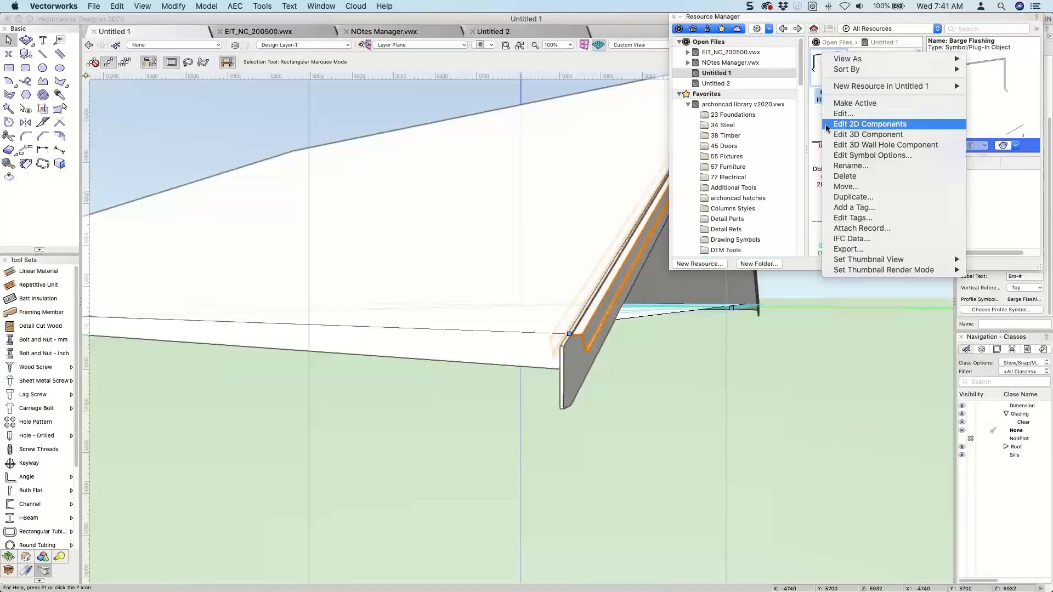
click(828, 125)
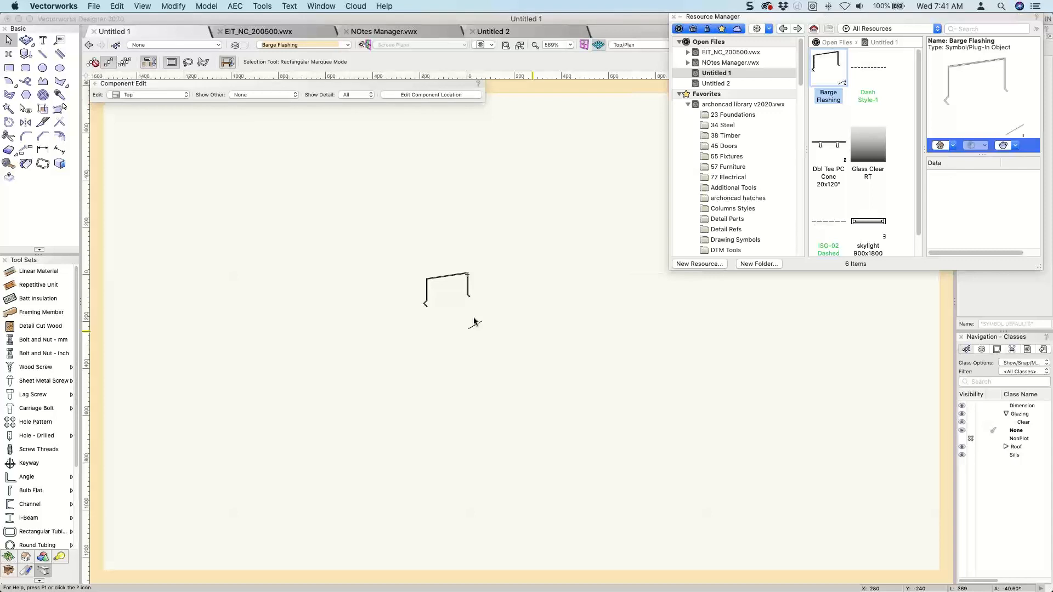
Reshape the flashing profile by raising its upper-left corner vertices until the top edge is nearly level.
scroll(474, 318, up, 3)
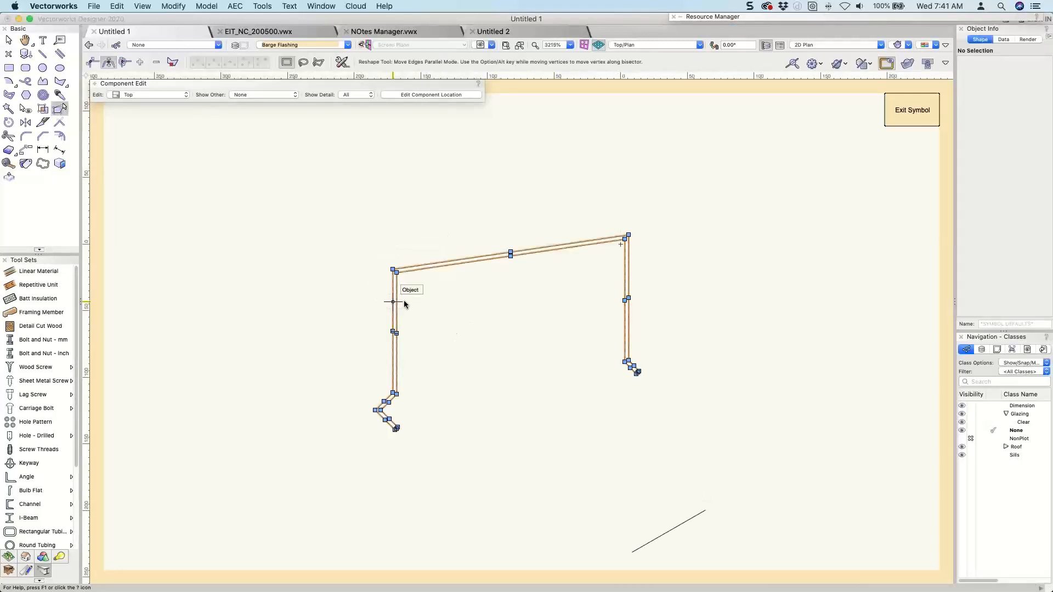
scroll(406, 302, up, 4)
drag(409, 268, 321, 180)
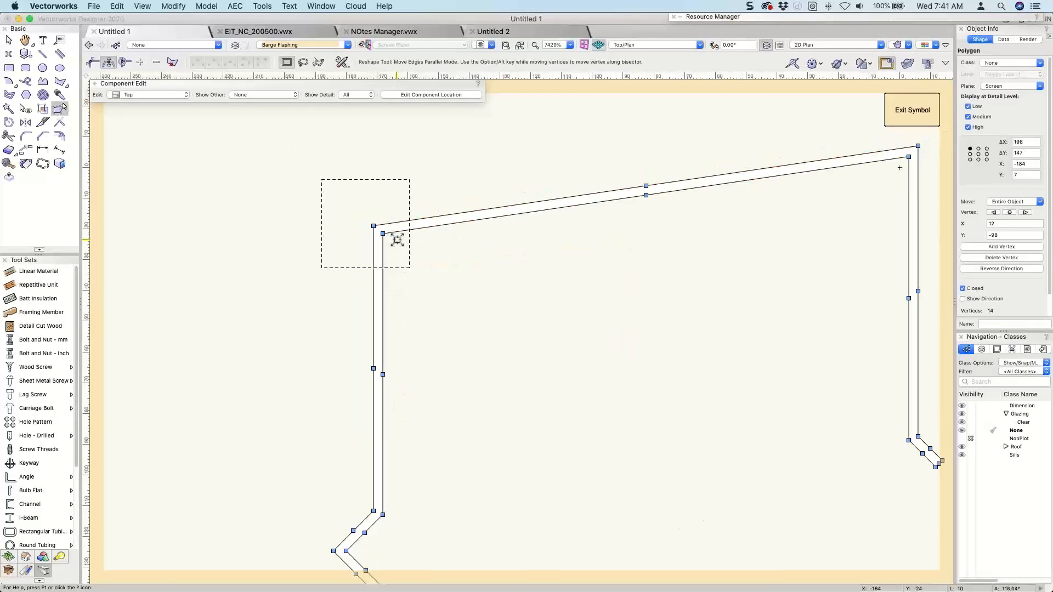
scroll(397, 240, down, 2)
drag(386, 236, 371, 236)
click(323, 173)
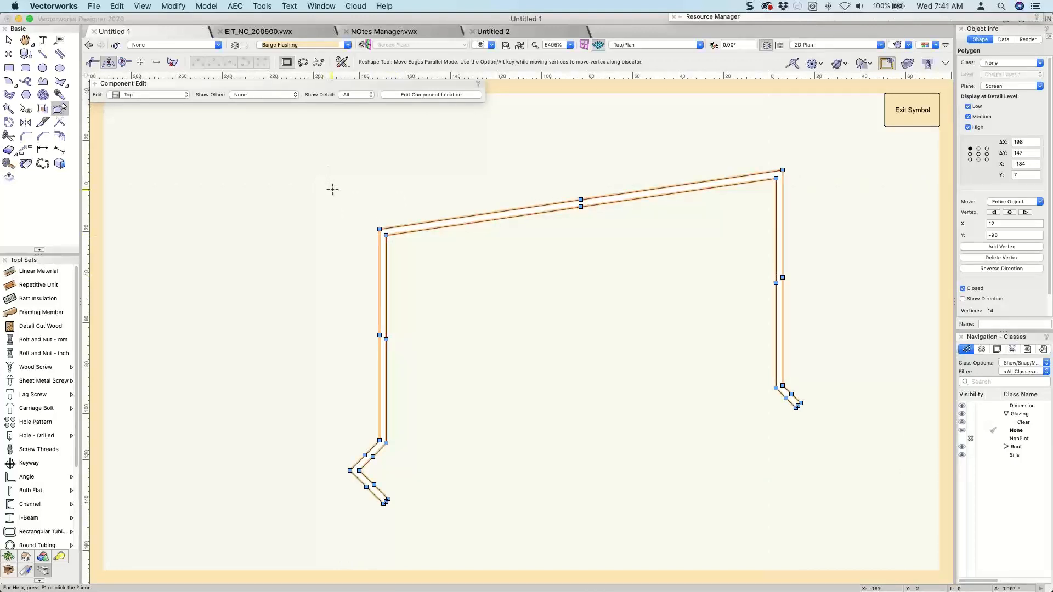
click(327, 186)
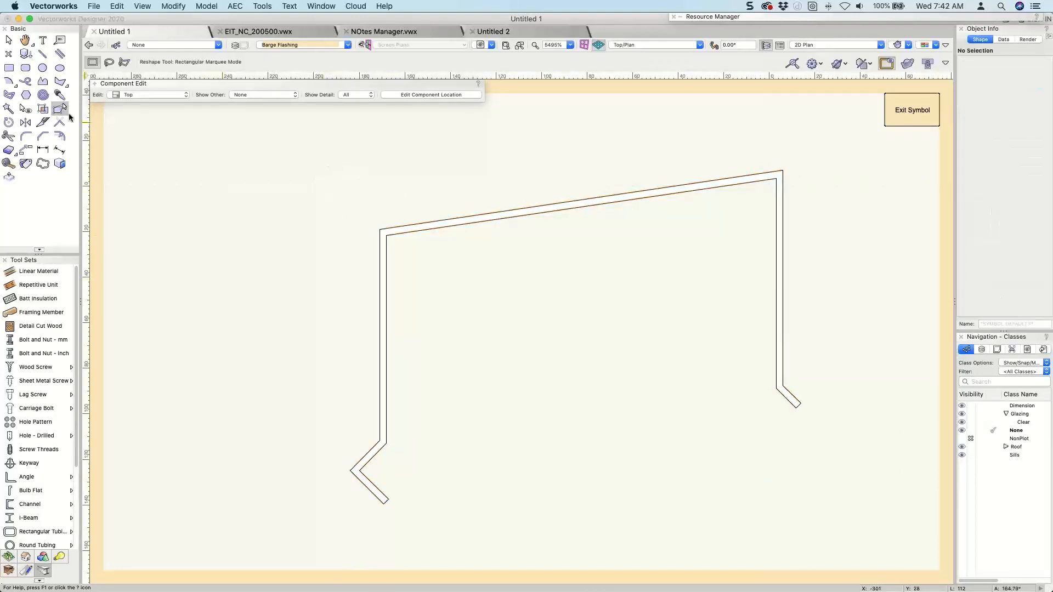
click(384, 227)
drag(351, 202, 386, 179)
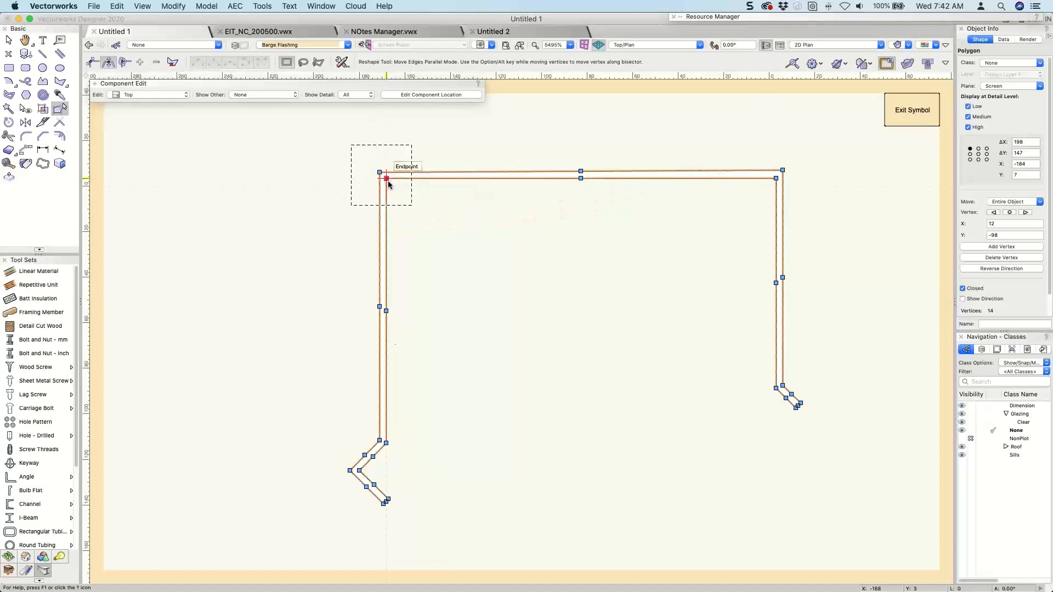
Shorten the flashing's left leg to a small angled lip, removing its lower vertices, and exit the symbol.
drag(335, 409, 364, 204)
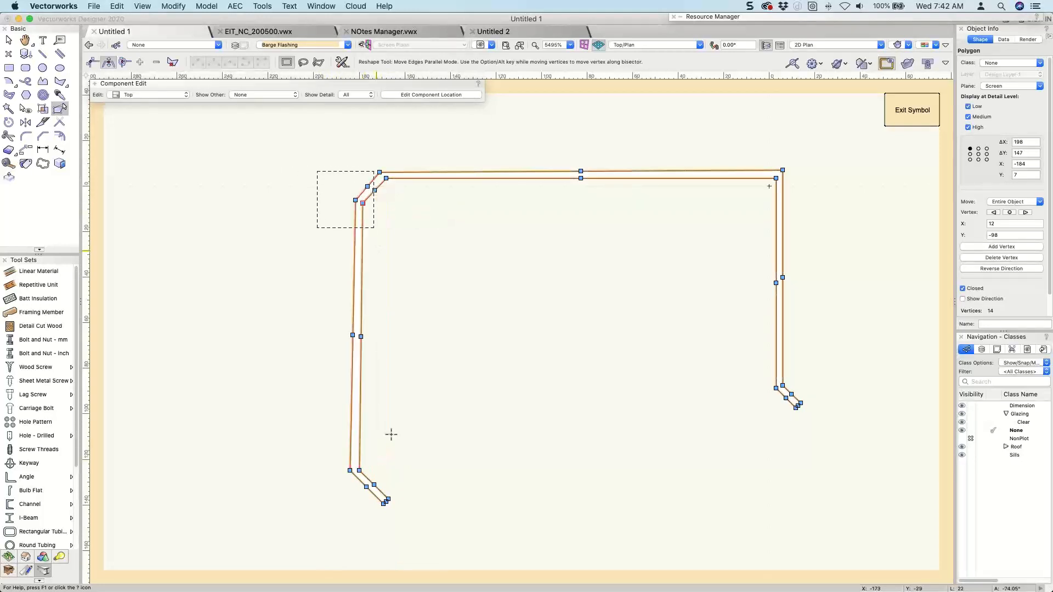
drag(319, 442, 413, 536)
key(Delete)
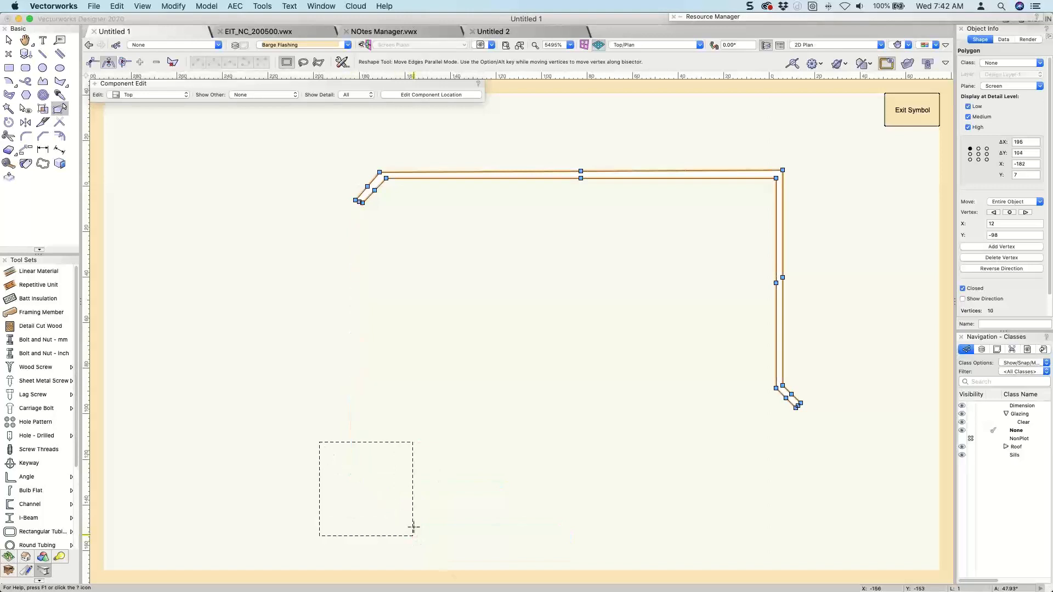
click(903, 121)
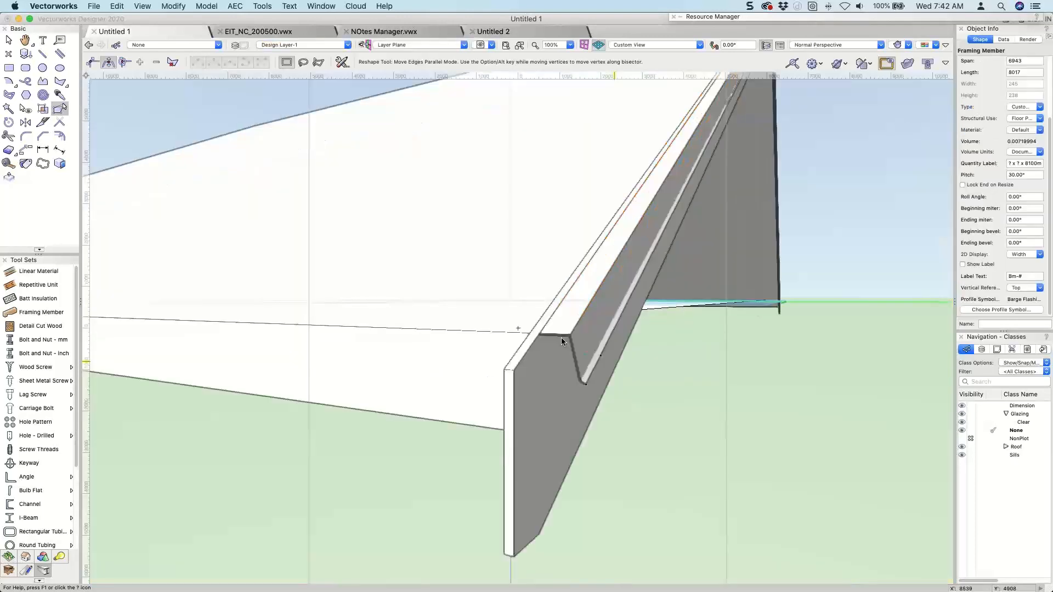
Raise the barge flashing above the rafter with a Z offset of 12.
key(alt+super+m)
key(Tab)
key(Tab)
text(12)
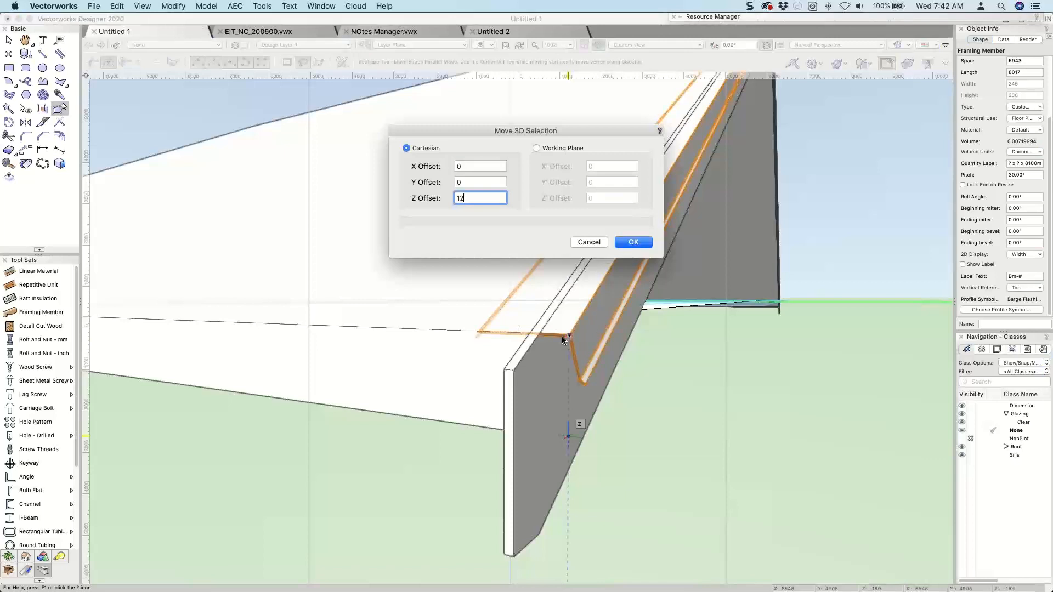
key(Return)
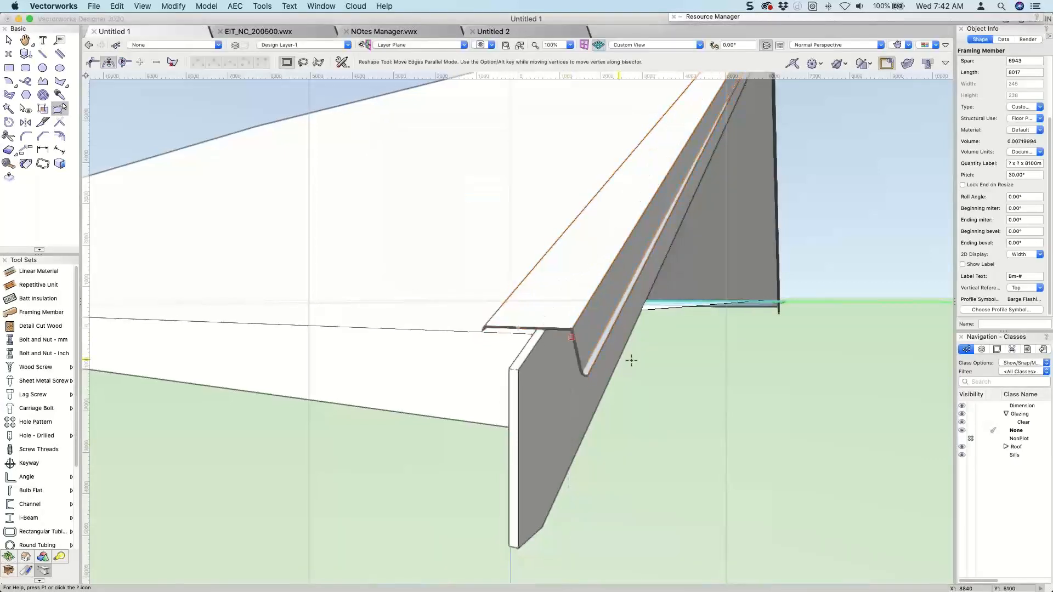
In Top/Plan view, shift the barge flashing inward so its outer edge sits closer to the roof's gable edge.
scroll(631, 361, down, 4)
ctrl+middle_drag(635, 366, 667, 244)
key(super+5)
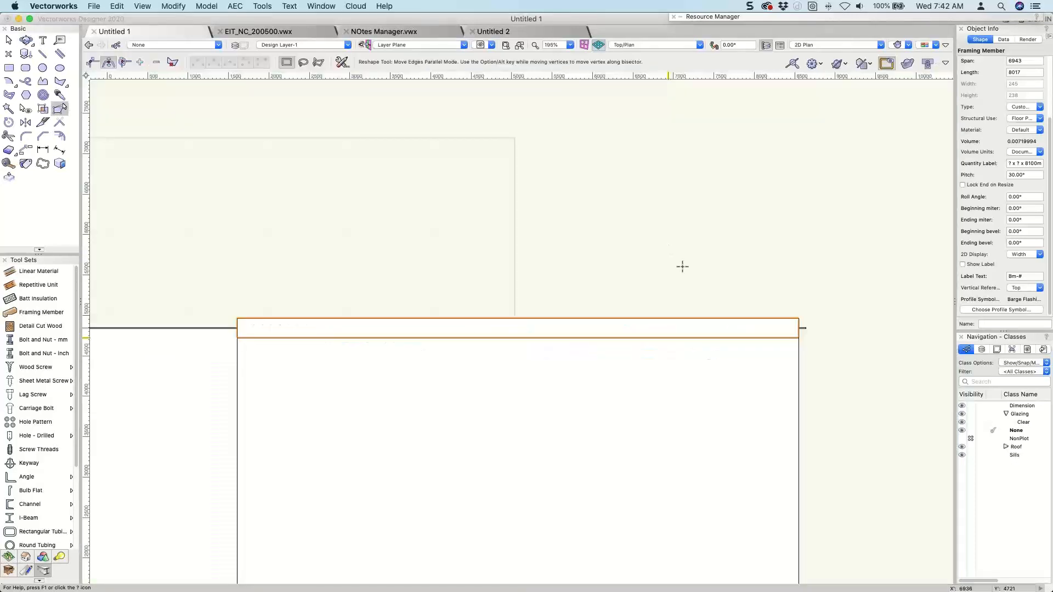
scroll(219, 327, up, 7)
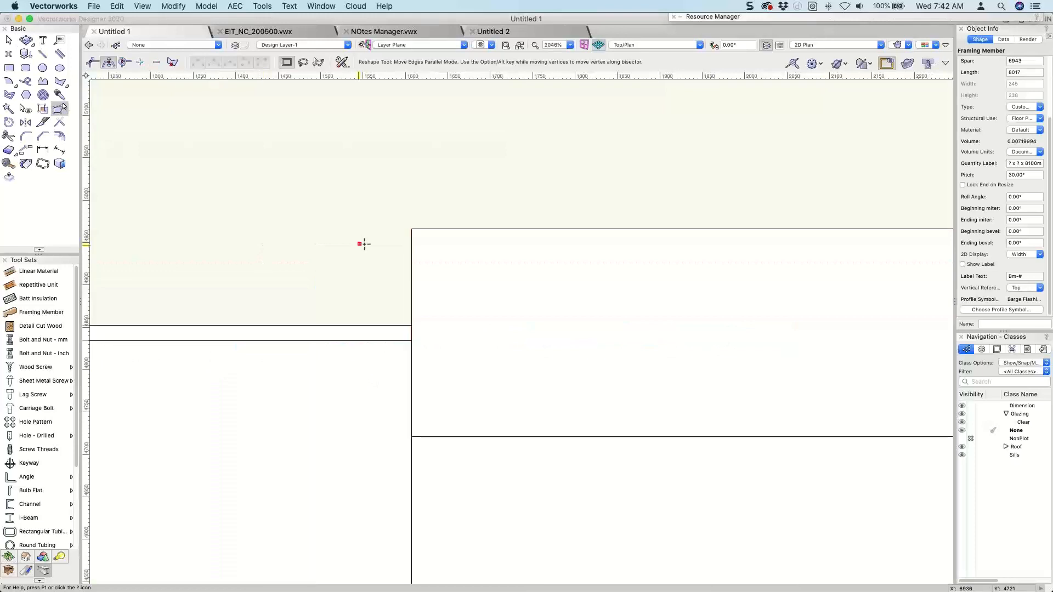
key(x)
key(x)
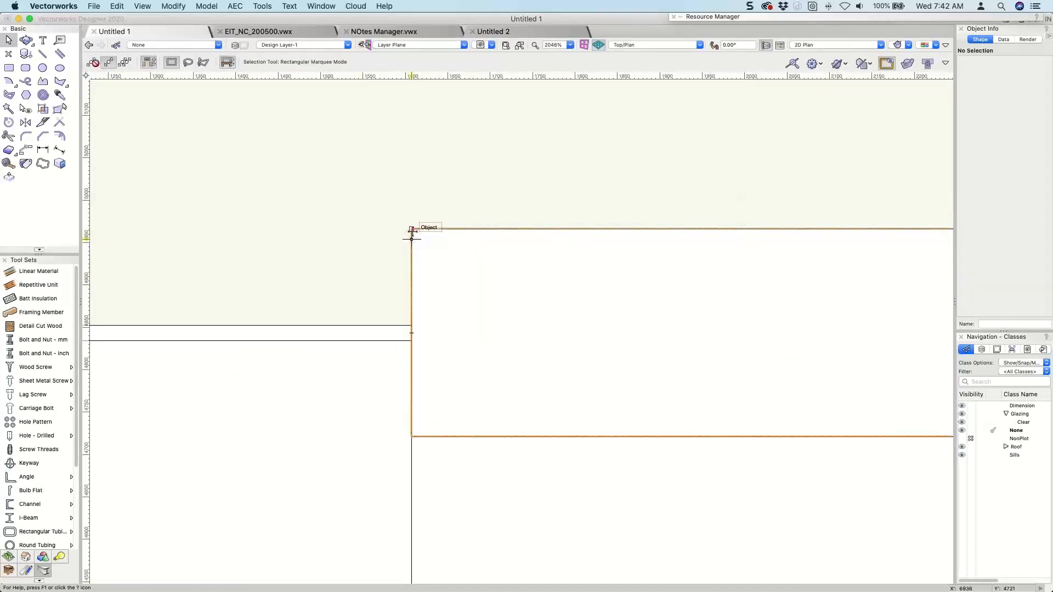
drag(411, 229, 412, 302)
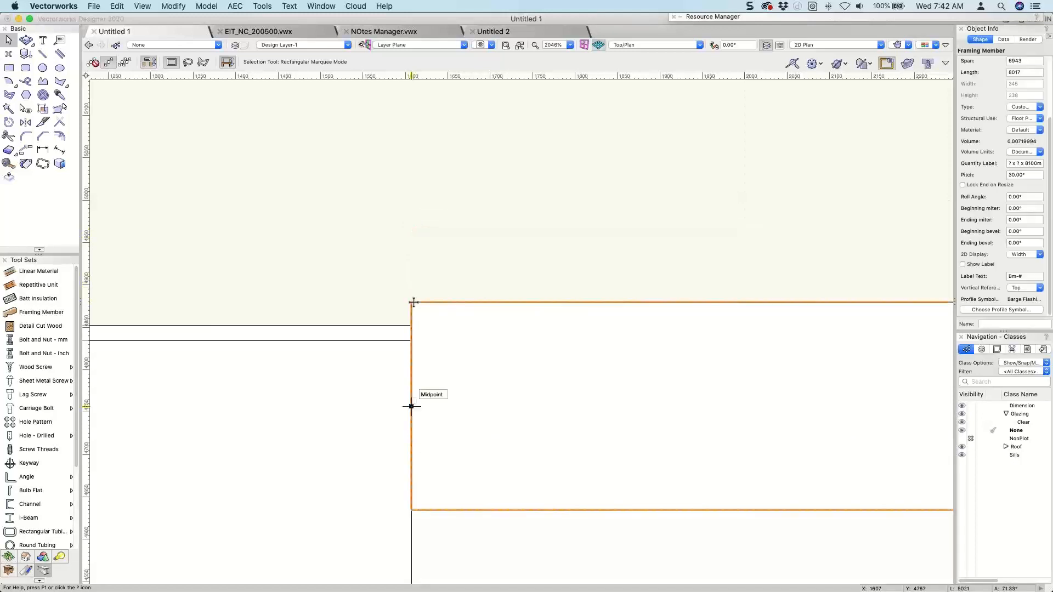
In an orthogonal Top view with X-ray selection, move the flashing's lip corner out to the outer edge line of the gable.
key(2)
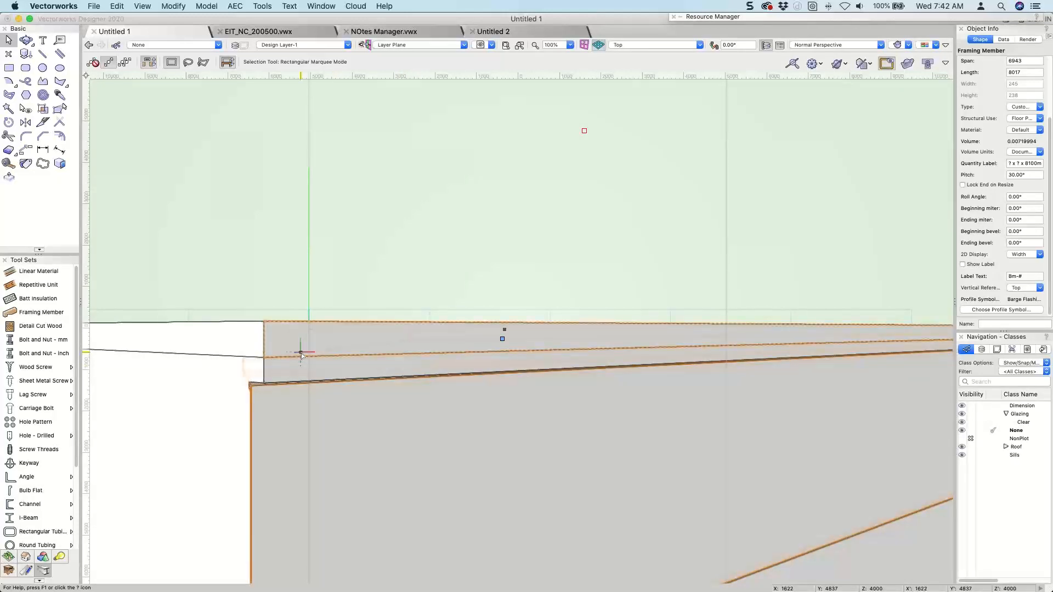
click(834, 45)
click(823, 64)
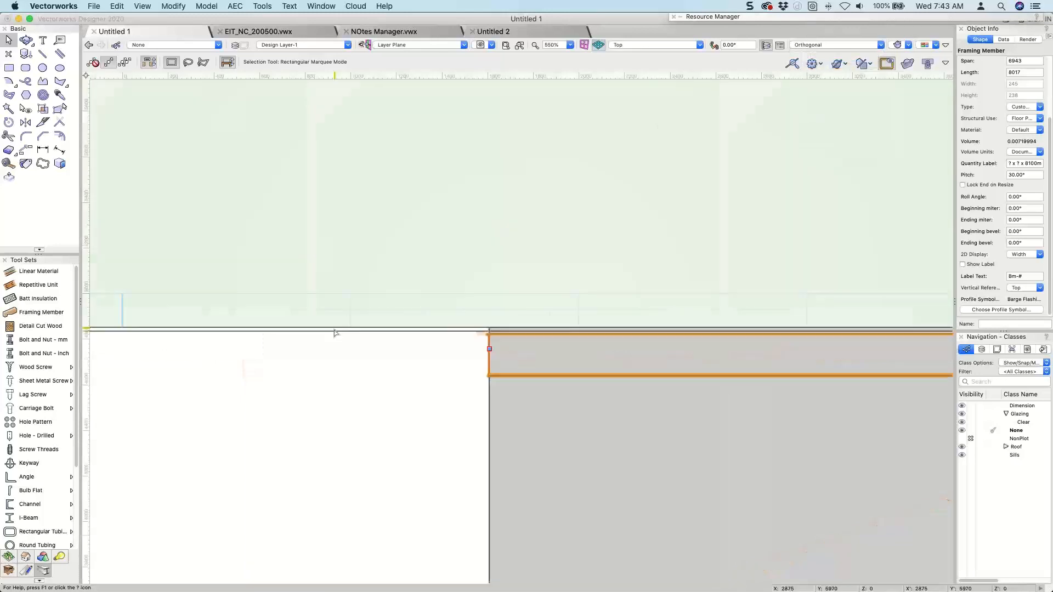
scroll(497, 331, up, 5)
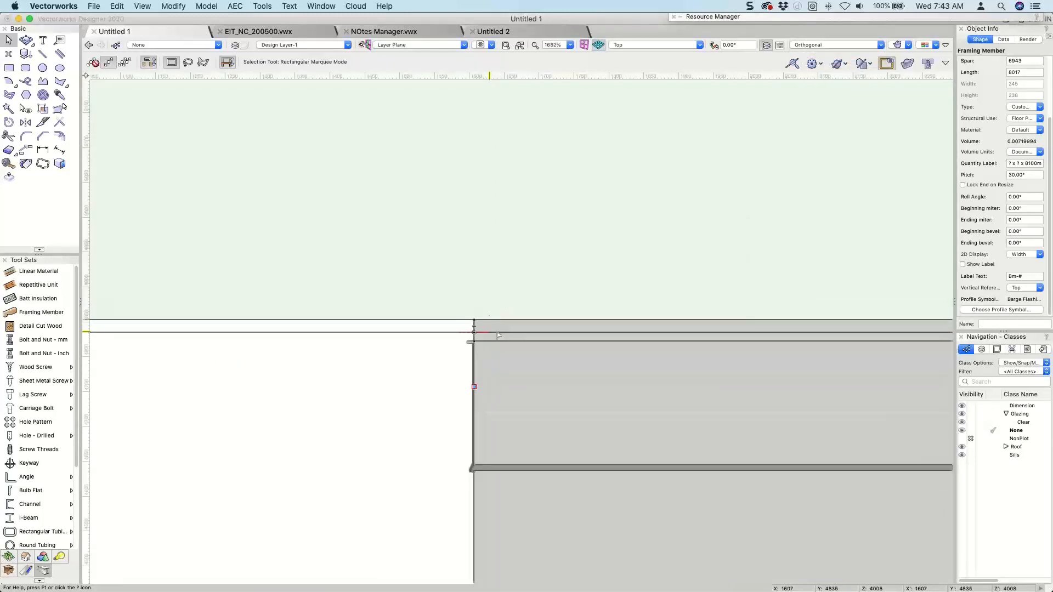
scroll(498, 335, up, 5)
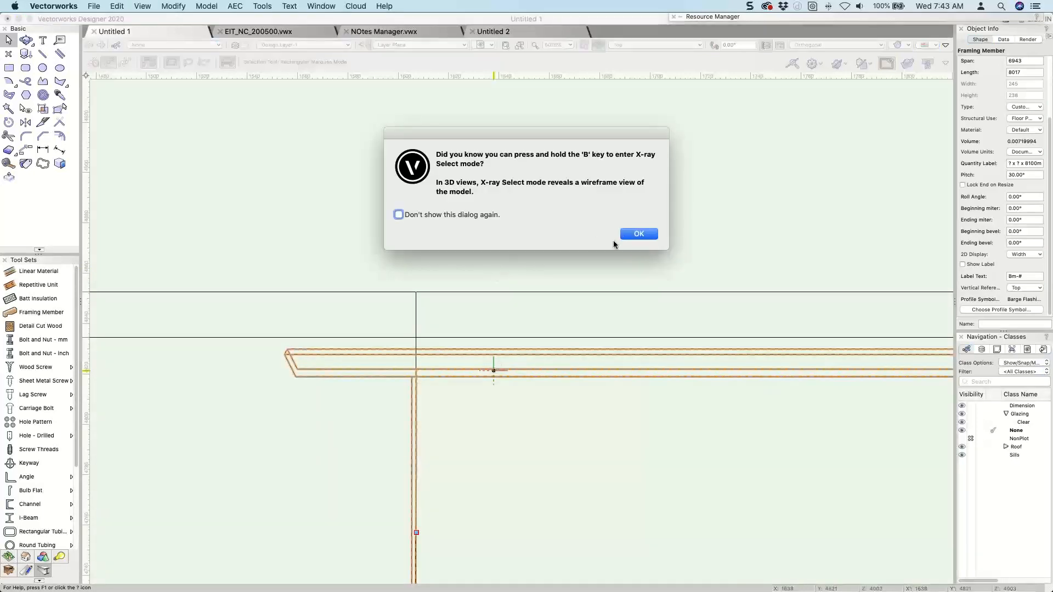
click(640, 235)
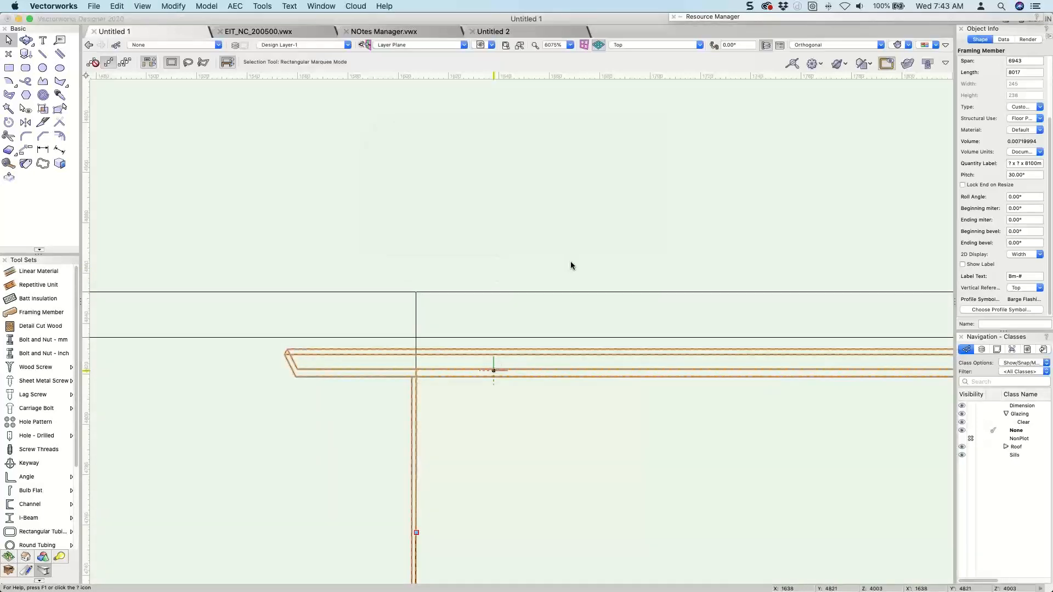
click(571, 262)
drag(297, 377, 304, 294)
scroll(421, 265, down, 5)
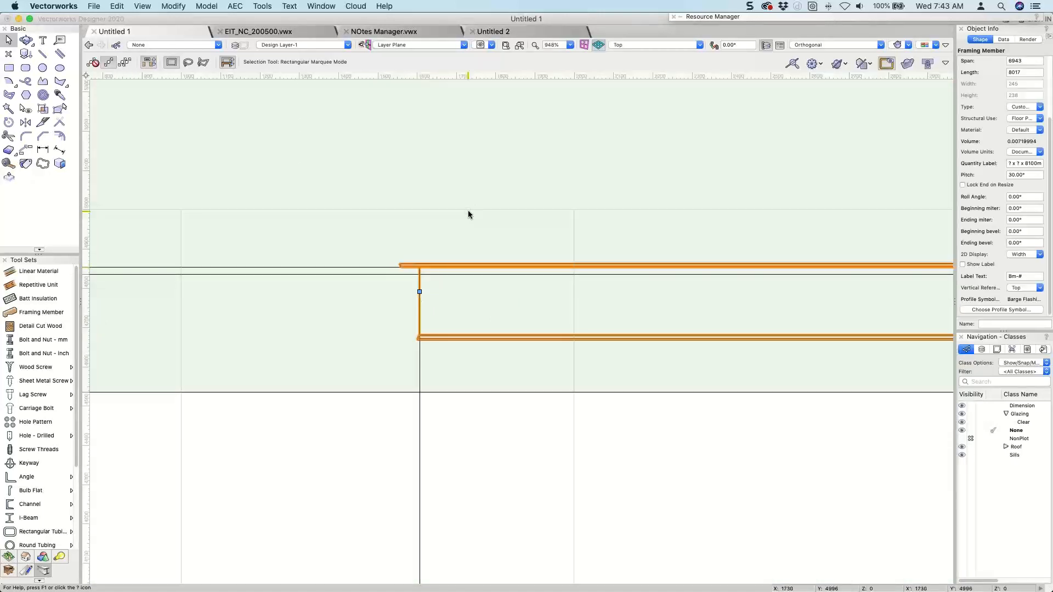
Give the barge flashing a beginning bevel of 30° and an ending bevel of -30°.
key(3)
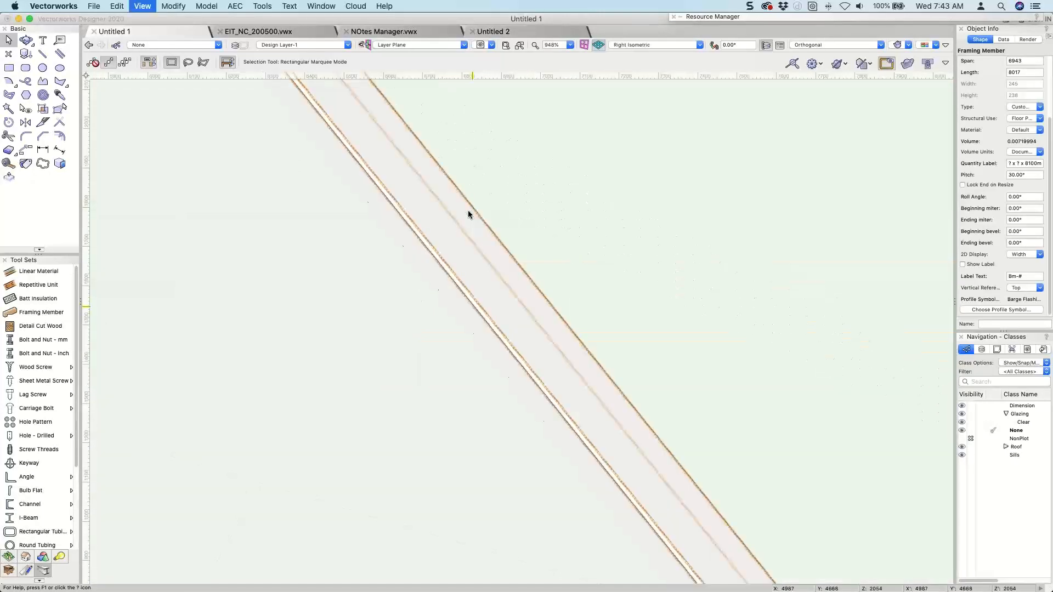
key(9)
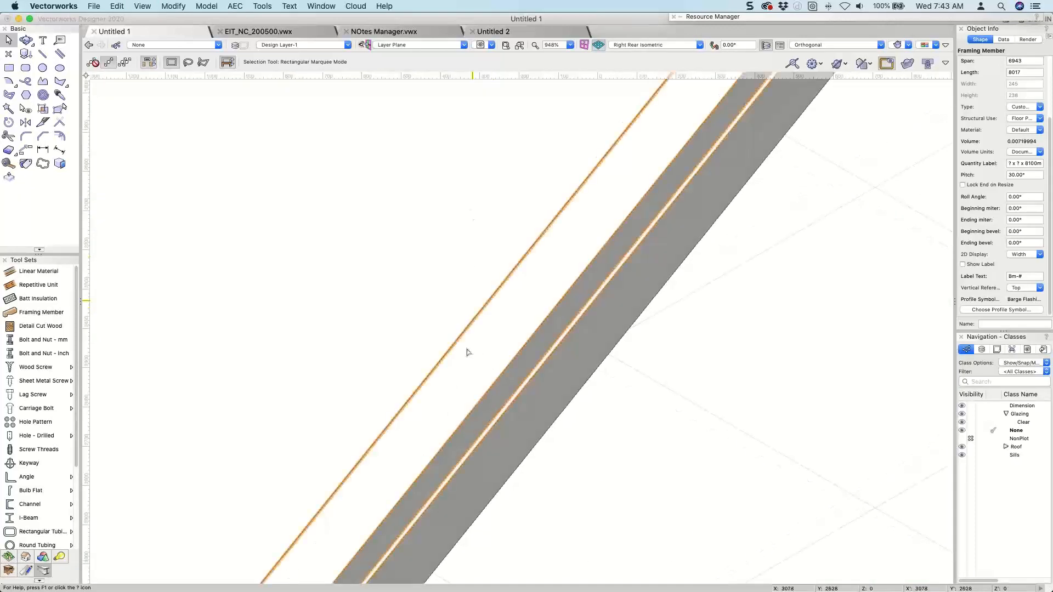
scroll(468, 350, down, 2)
ctrl+middle_drag(485, 296, 315, 376)
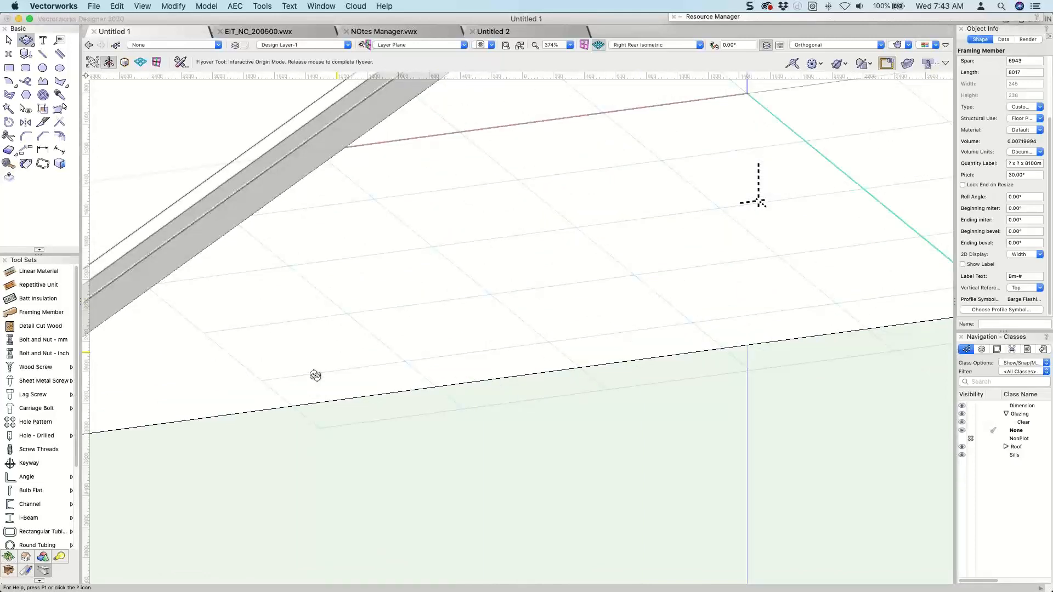
ctrl+middle_drag(315, 375, 1023, 157)
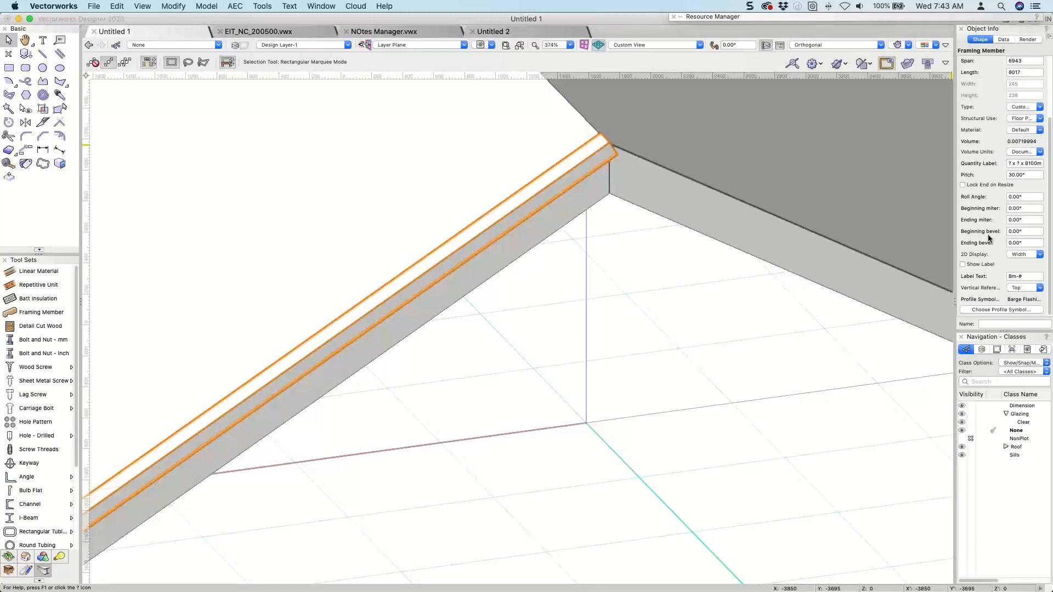
double_click(1027, 231)
text(30)
key(Tab)
text(30)
key(Return)
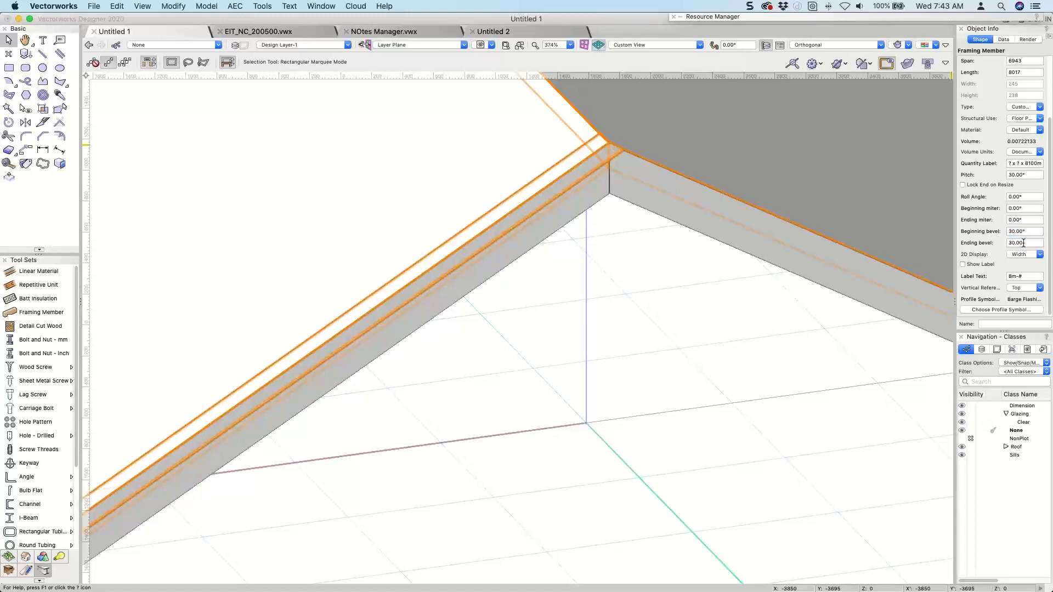
text(-30)
key(Return)
Examine the flashing's bevelled ends at the ridge and the eave, and its overall fit along the gable.
scroll(635, 336, down, 1)
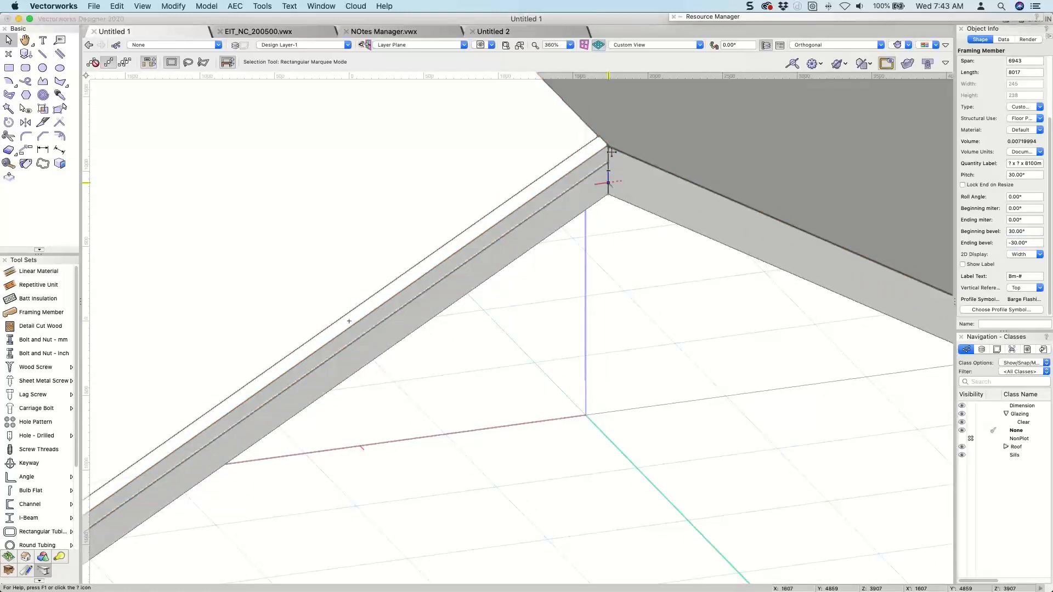
scroll(611, 153, up, 1)
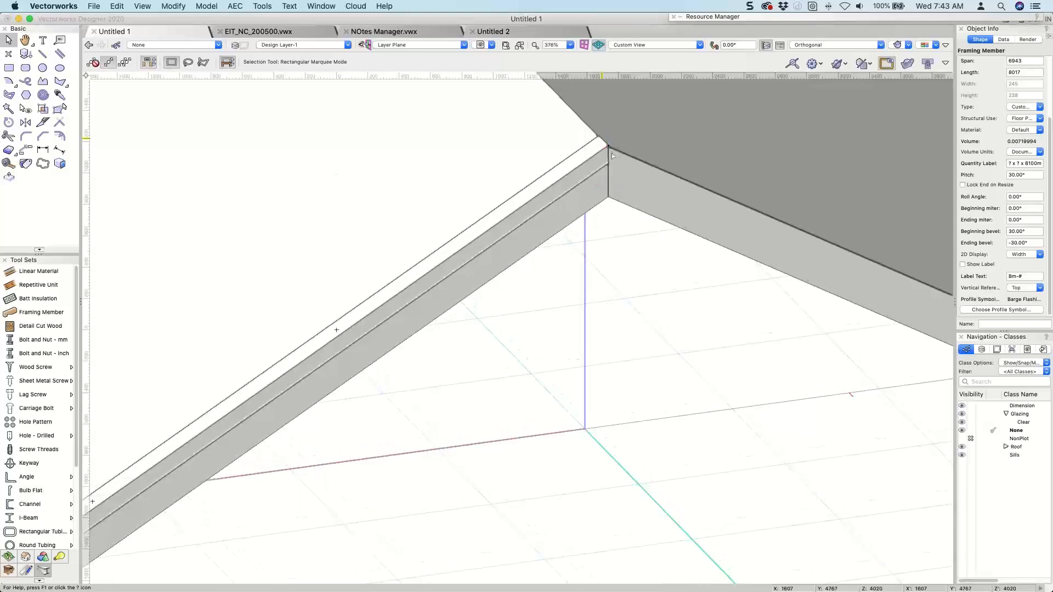
scroll(611, 153, down, 5)
scroll(351, 359, up, 5)
scroll(323, 384, up, 1)
scroll(324, 381, up, 5)
scroll(378, 305, down, 5)
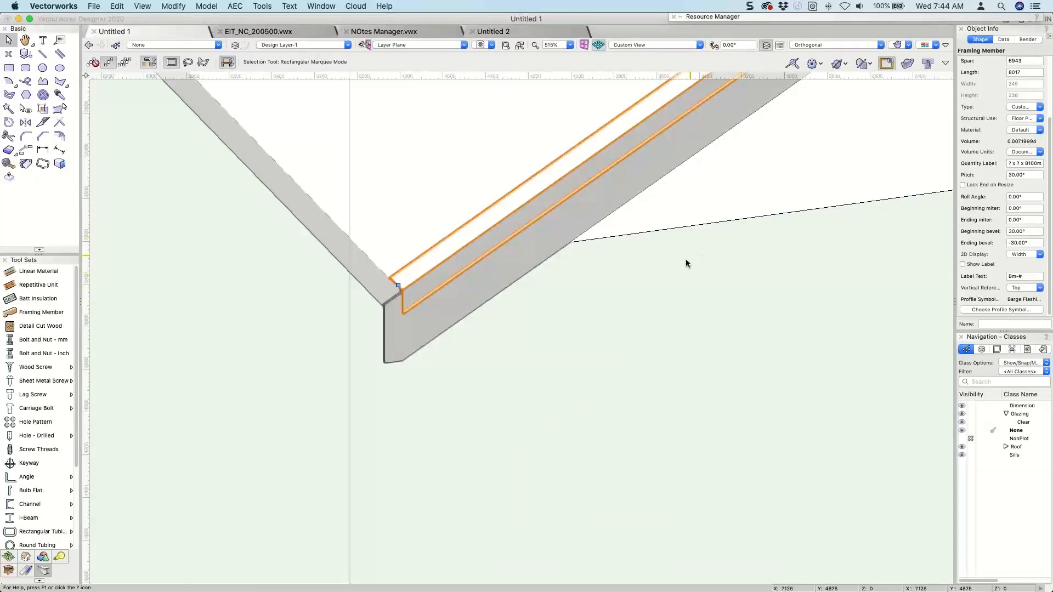
scroll(685, 258, down, 3)
scroll(685, 257, down, 2)
super+middle_drag(651, 238, 816, 240)
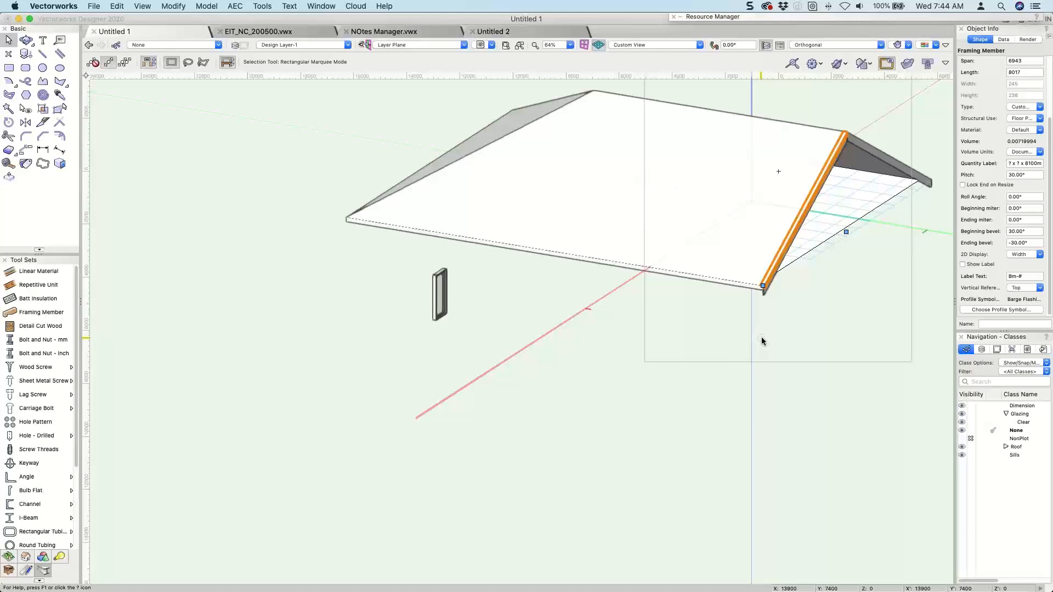
Add a component named covering with thickness 20 to the main roof and place it above the existing 150 mm component.
click(694, 233)
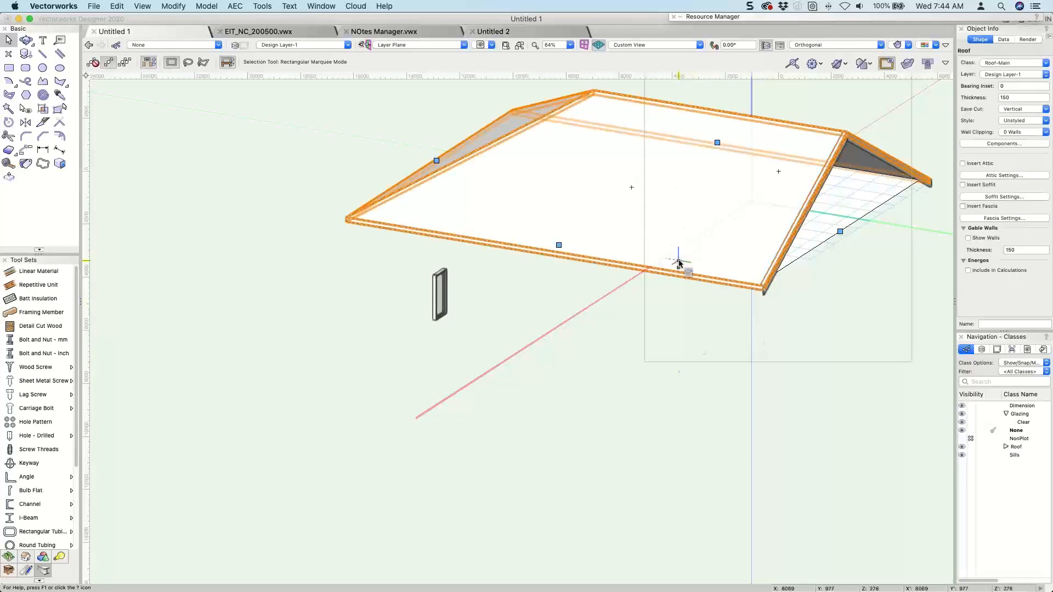
key(shift+c)
drag(662, 253, 470, 173)
key(x)
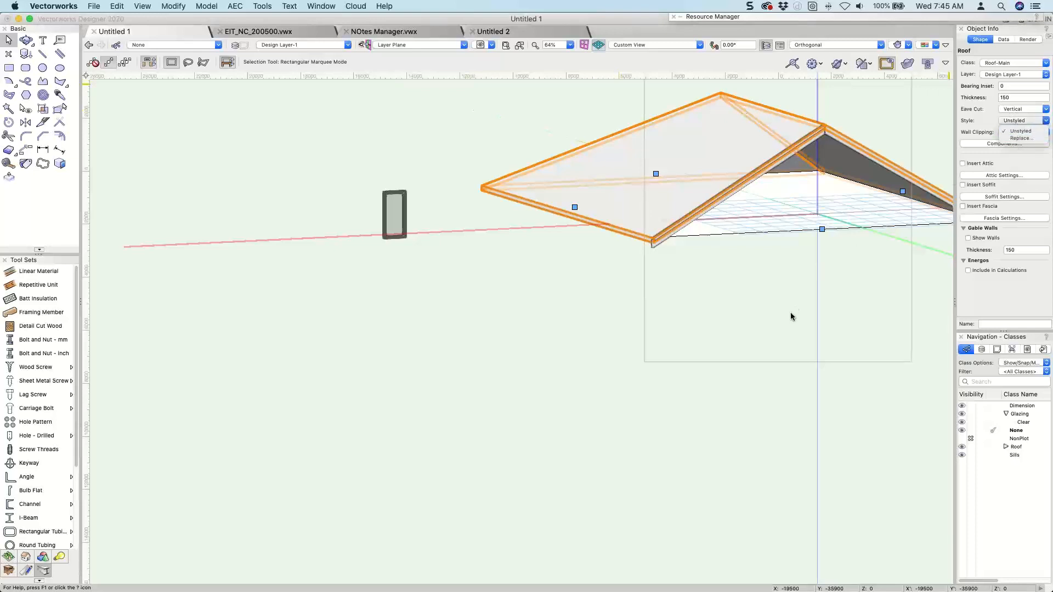
click(993, 144)
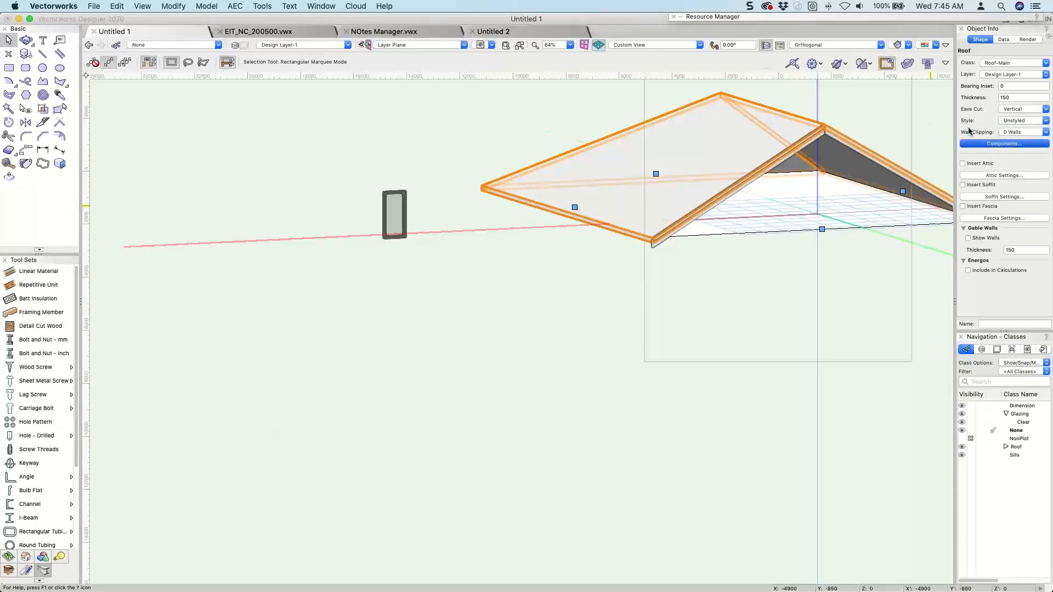
click(306, 369)
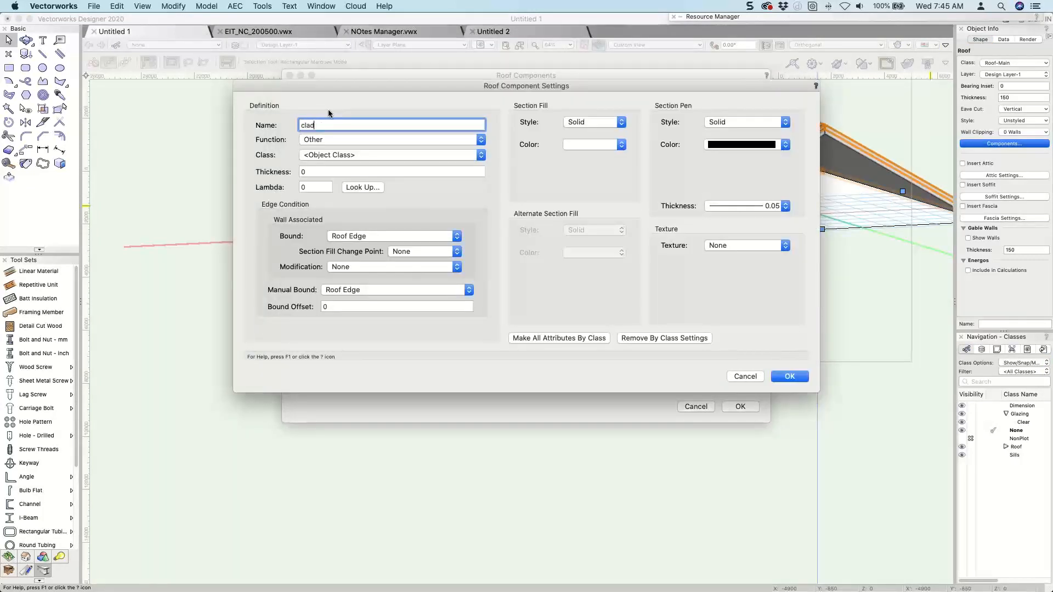
text(covering)
click(318, 171)
text(20)
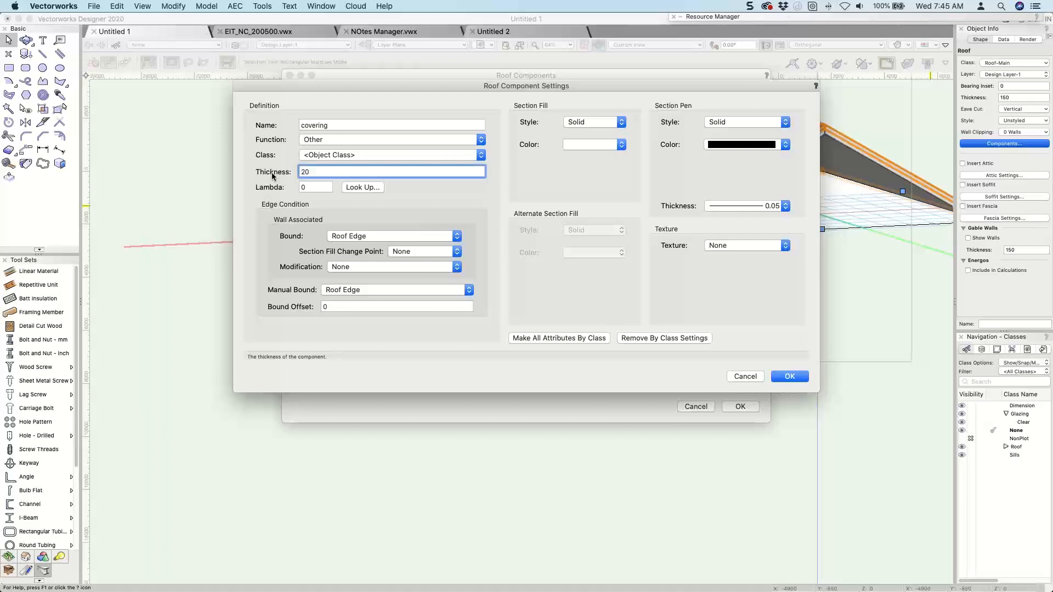
key(Return)
drag(307, 235, 299, 248)
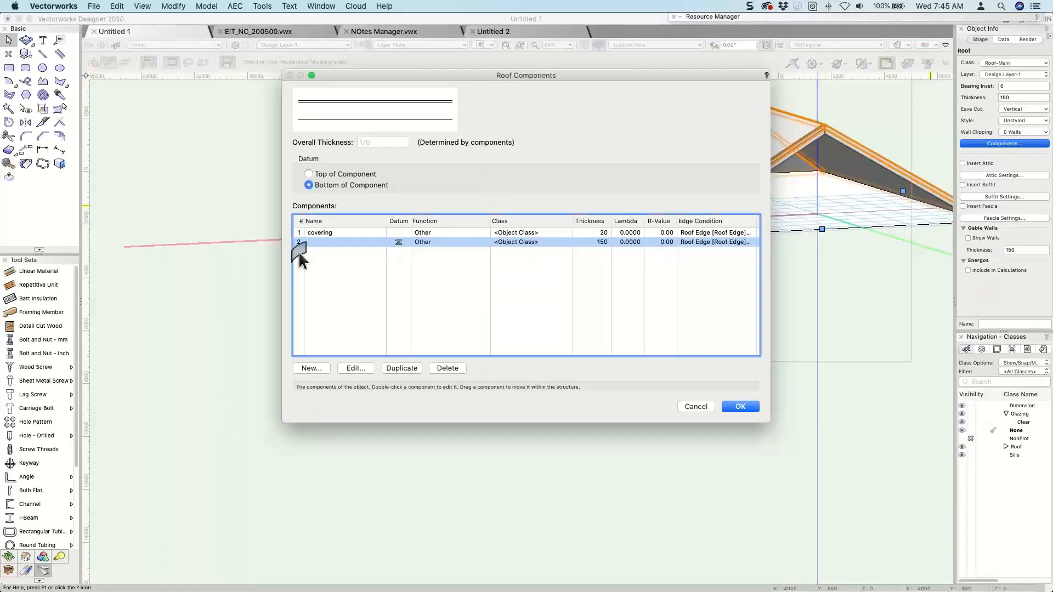
Add a roof component named purlins with thickness 45 and place it directly beneath the covering.
click(311, 368)
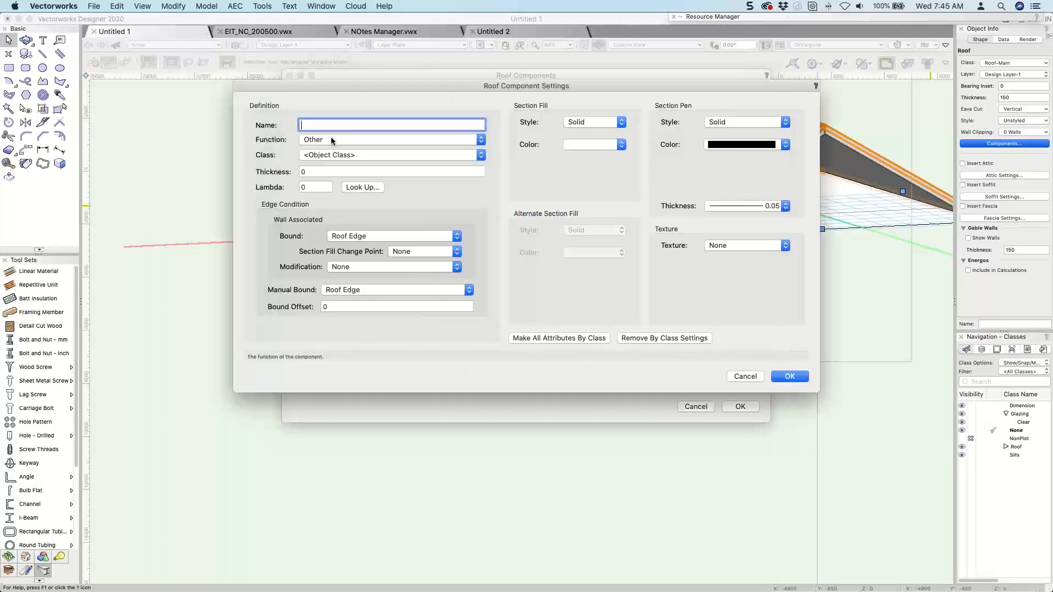
key(Tab)
key(Tab)
key(Tab)
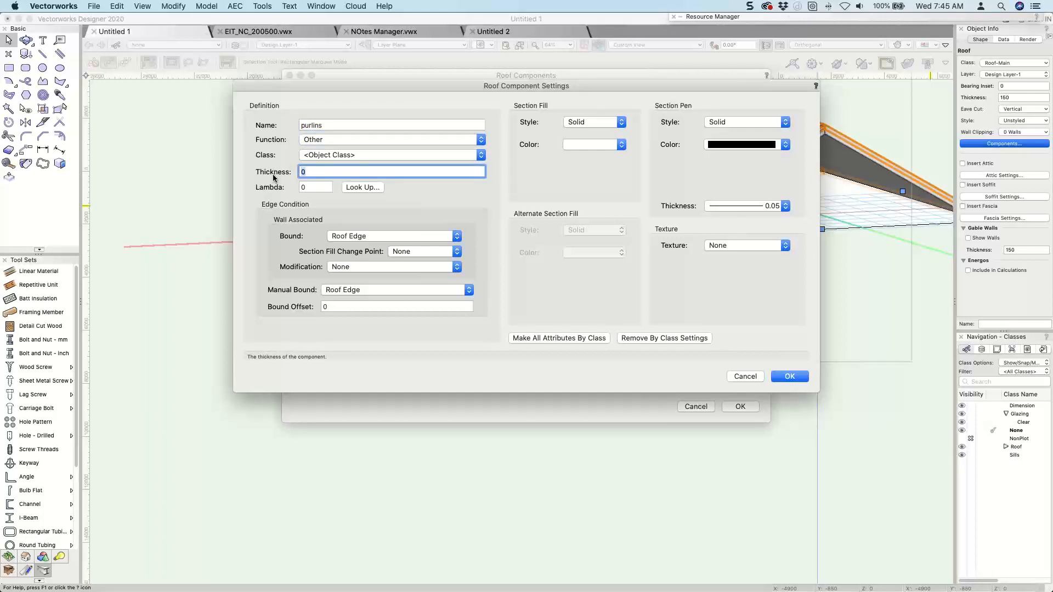
text(45)
click(790, 377)
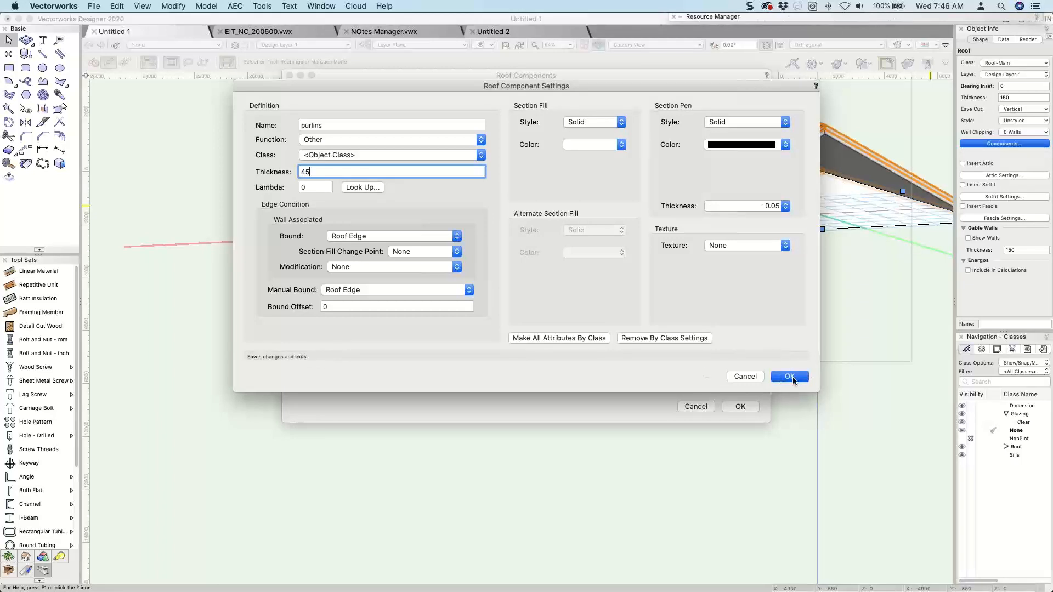
drag(307, 257, 299, 244)
Name the unnamed 150 mm roof component structure.
click(320, 252)
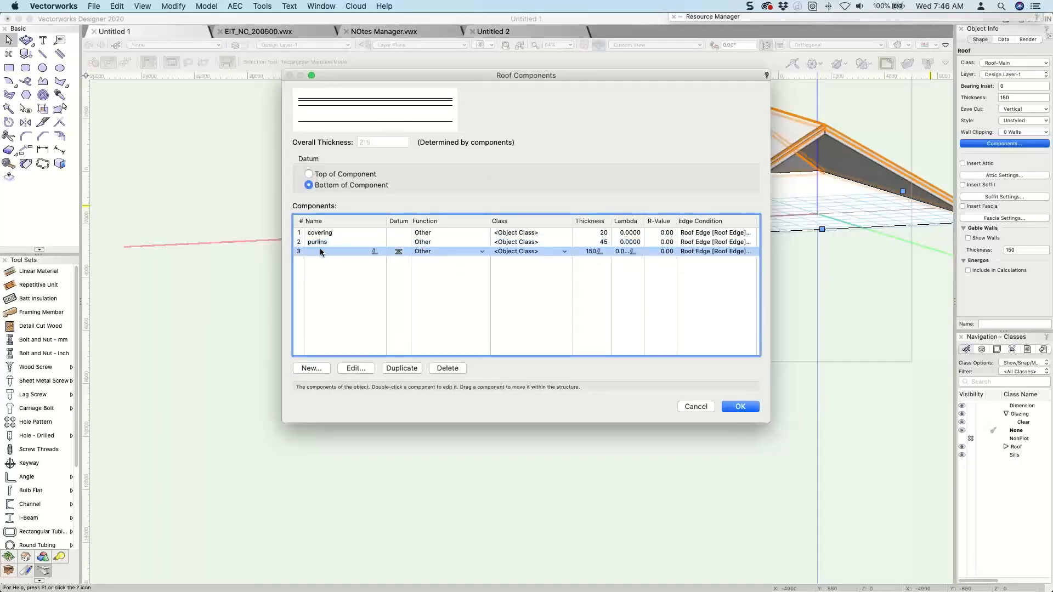
double_click(323, 249)
text(structure)
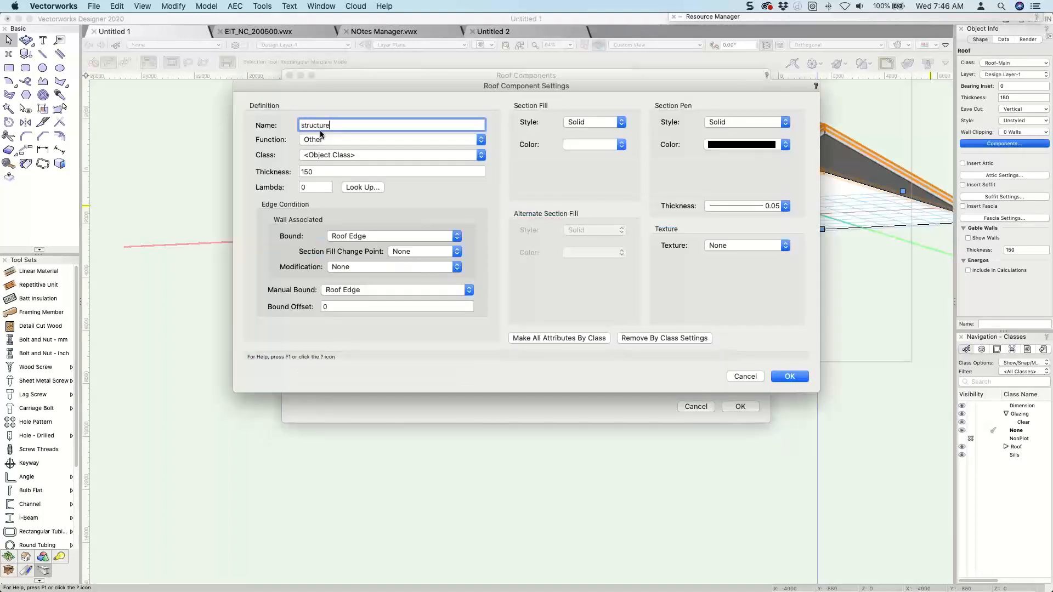
key(Tab)
Import the Roof-Component classes from Ceiling through Rafters from archoncad Standards v2020.vwx, assigning Roof-Component-Rafters to the structure component.
click(328, 155)
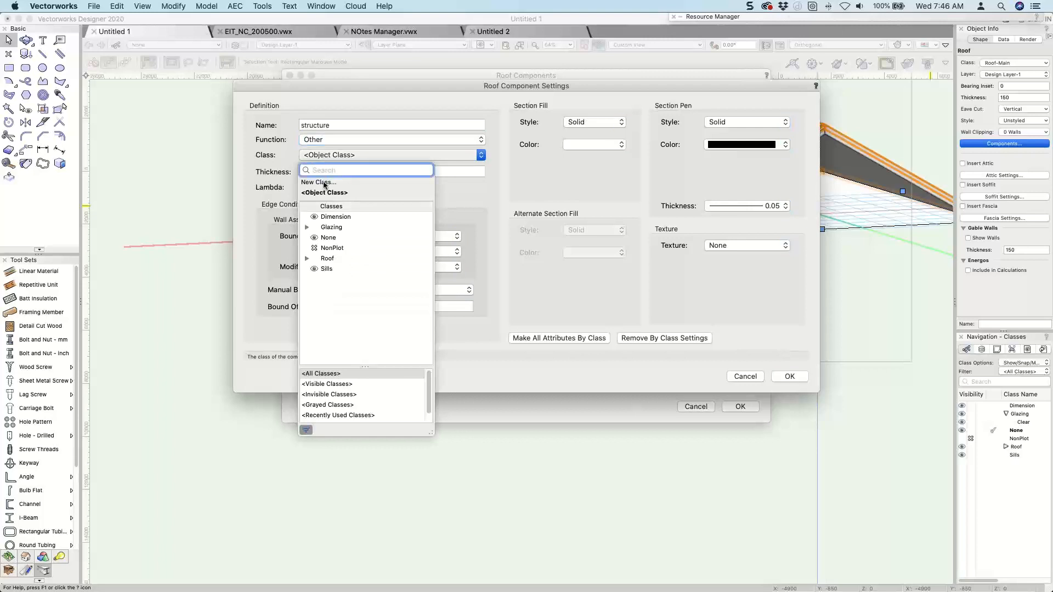
click(322, 188)
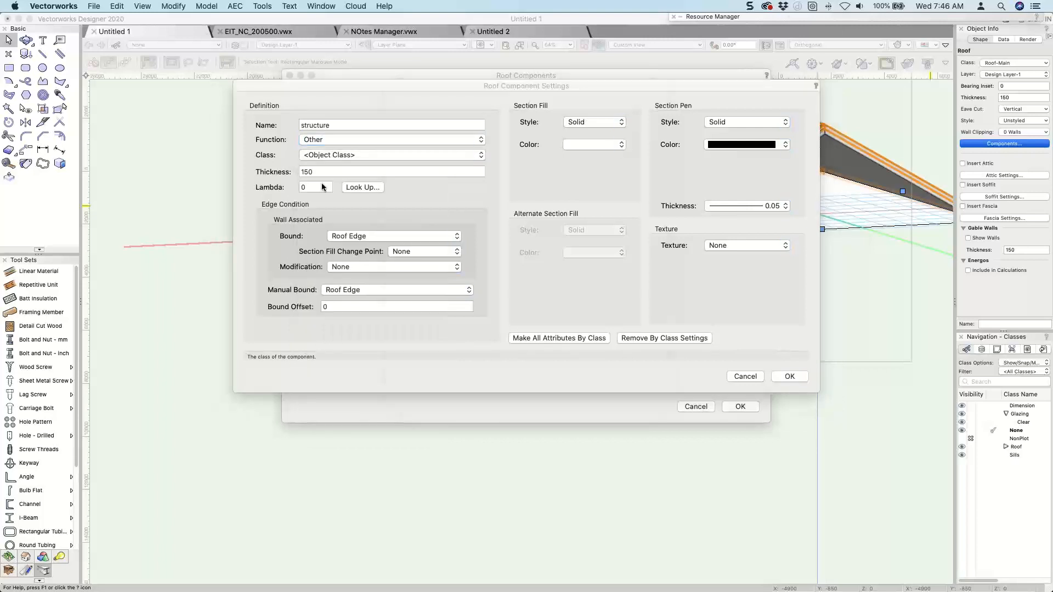
key(r)
scroll(461, 206, down, 10)
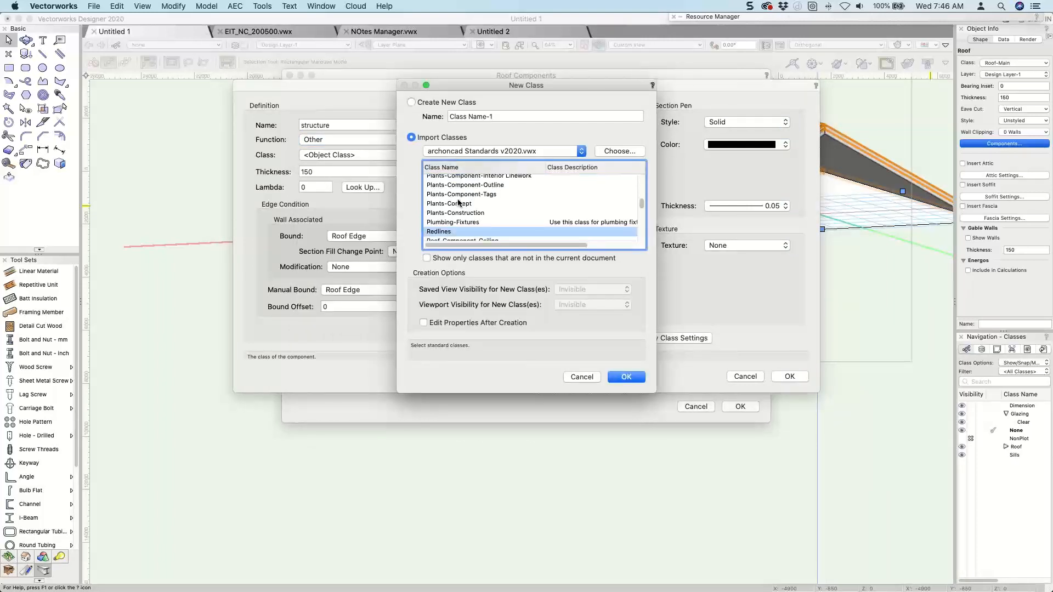
scroll(466, 209, down, 10)
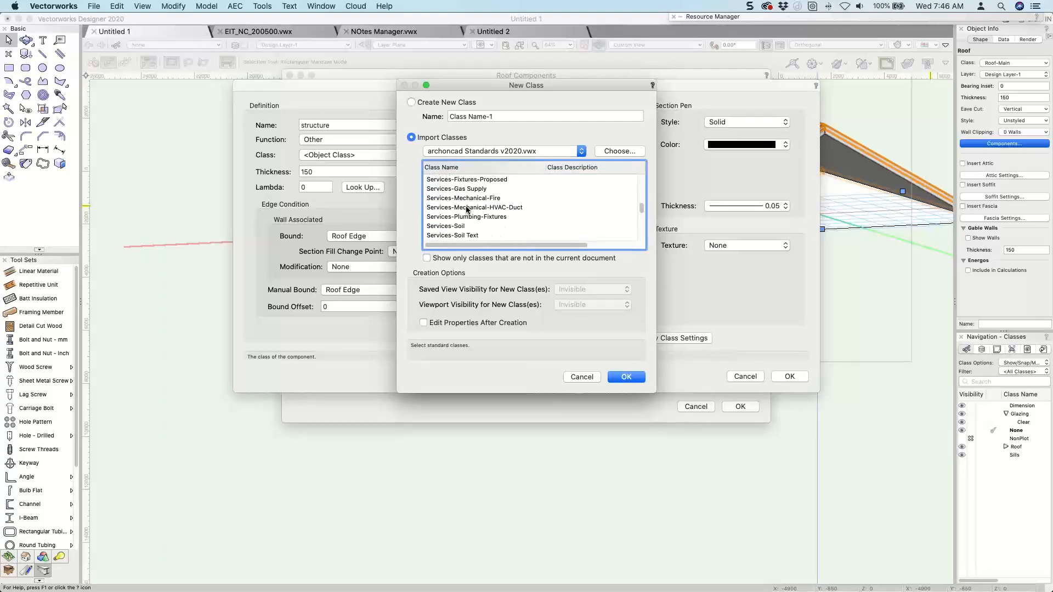
scroll(466, 210, up, 7)
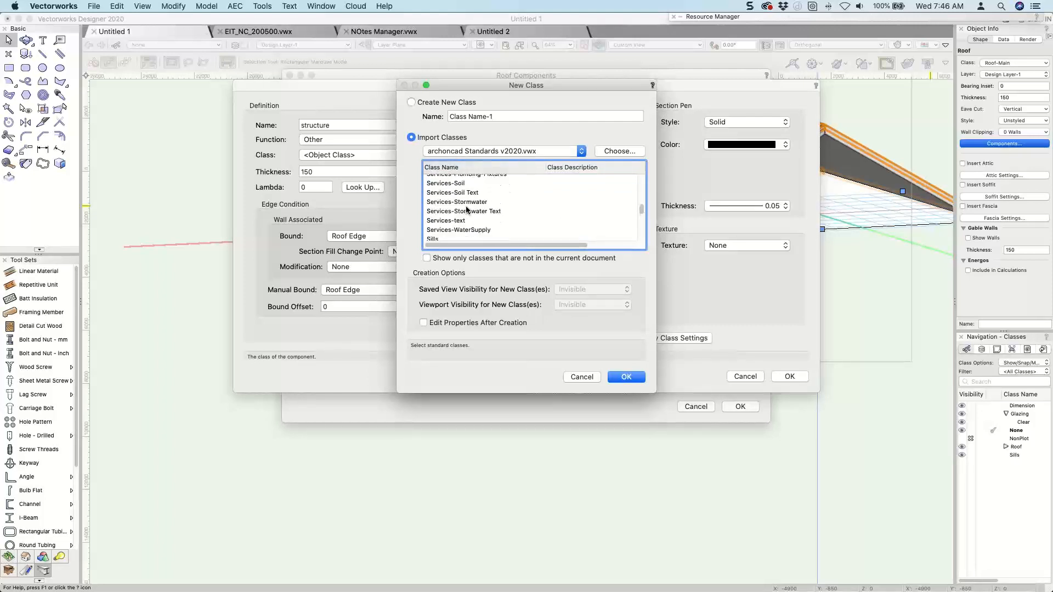
scroll(466, 209, down, 8)
scroll(466, 209, up, 10)
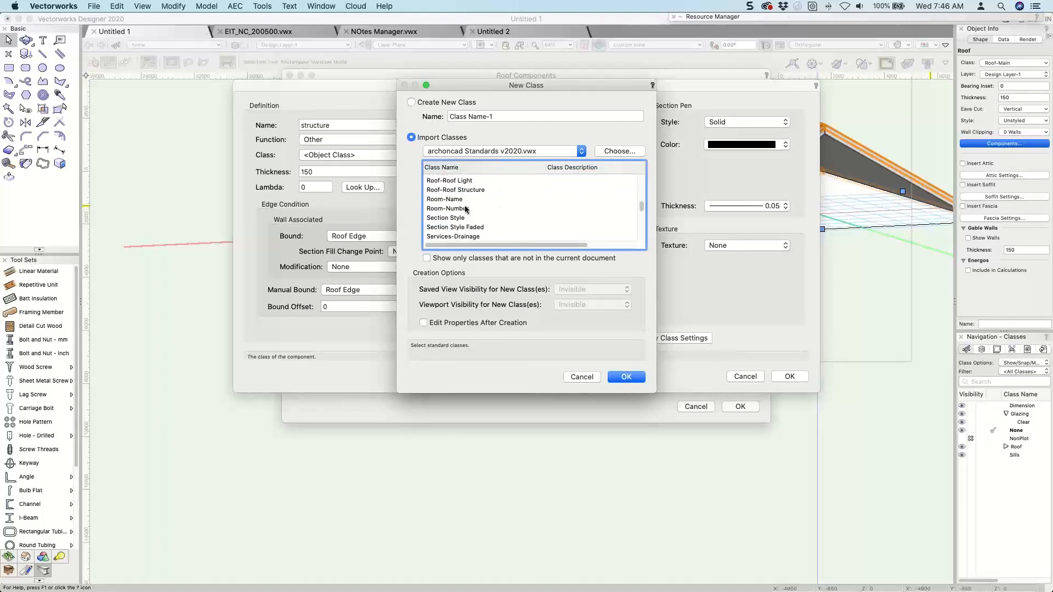
scroll(465, 209, up, 3)
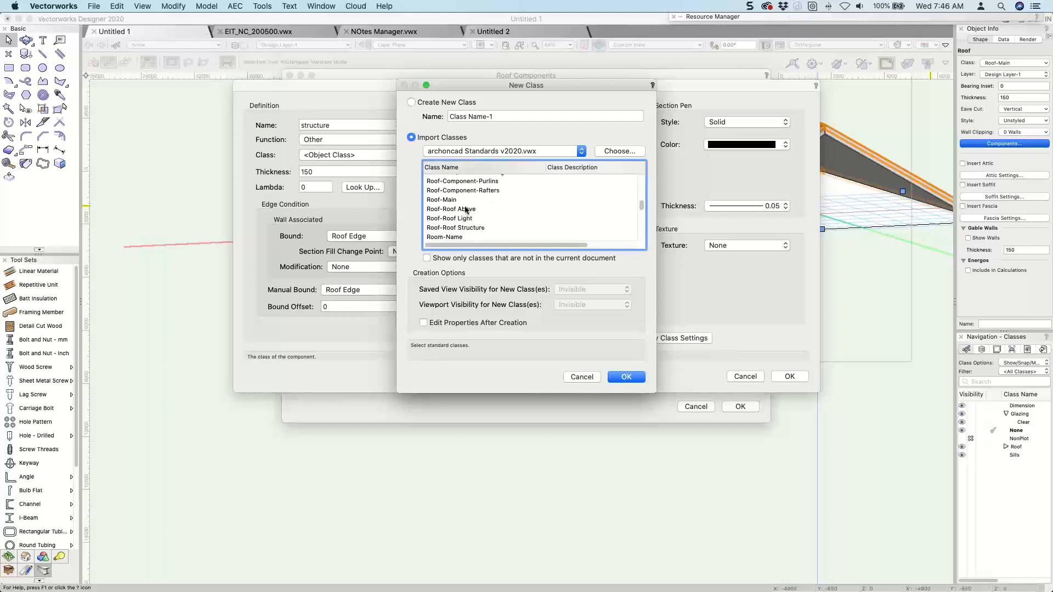
scroll(465, 208, down, 1)
click(464, 231)
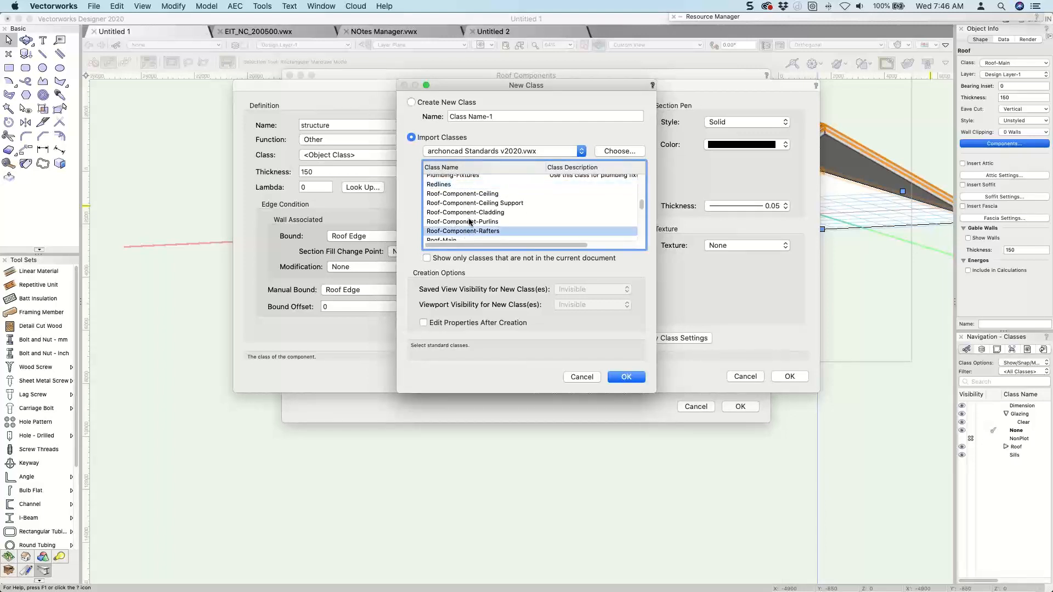
shift+click(464, 194)
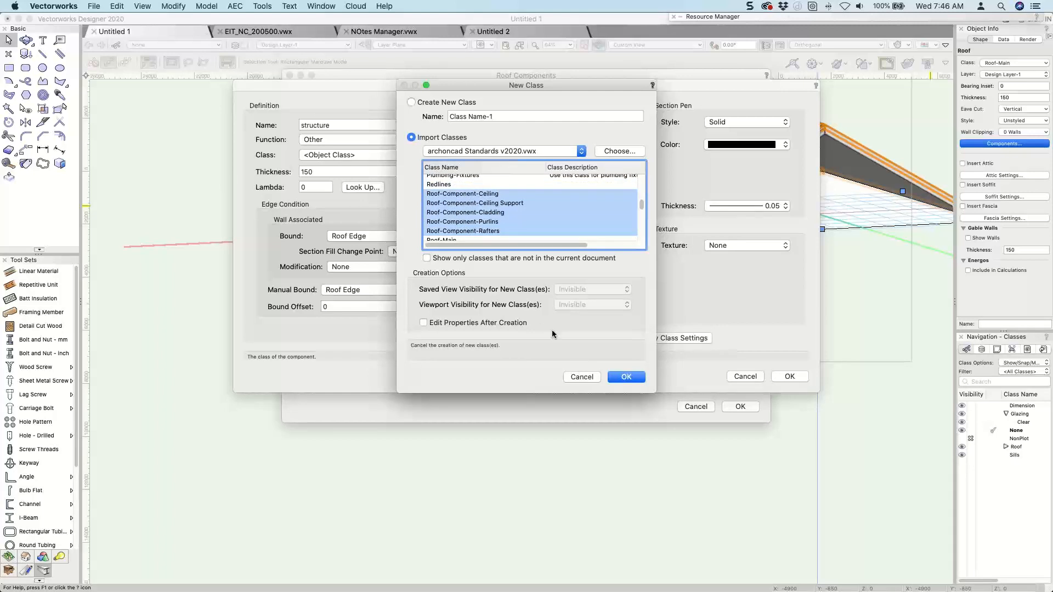
click(612, 377)
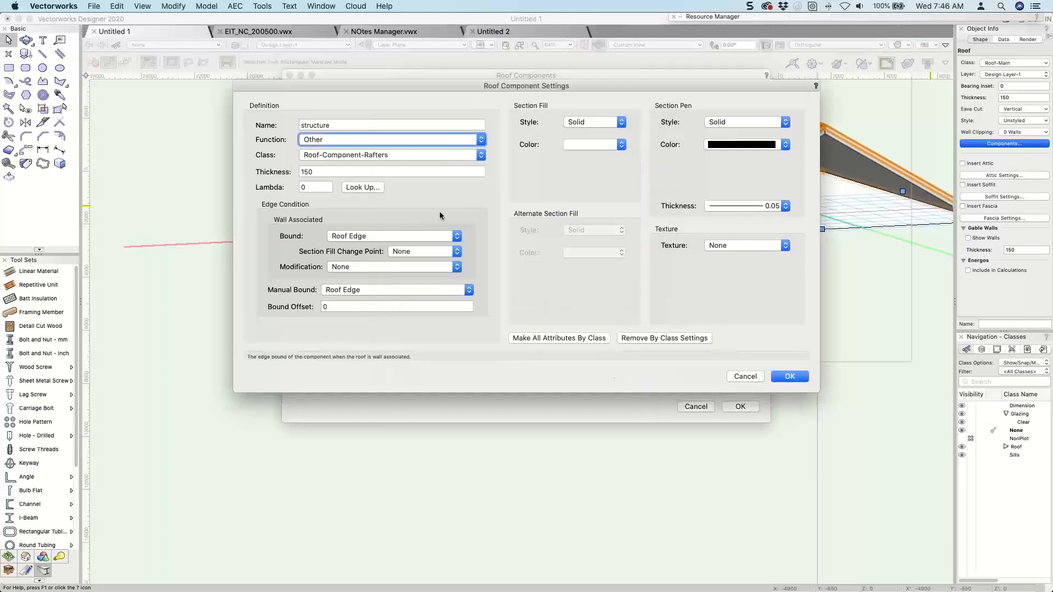
click(403, 150)
key(Escape)
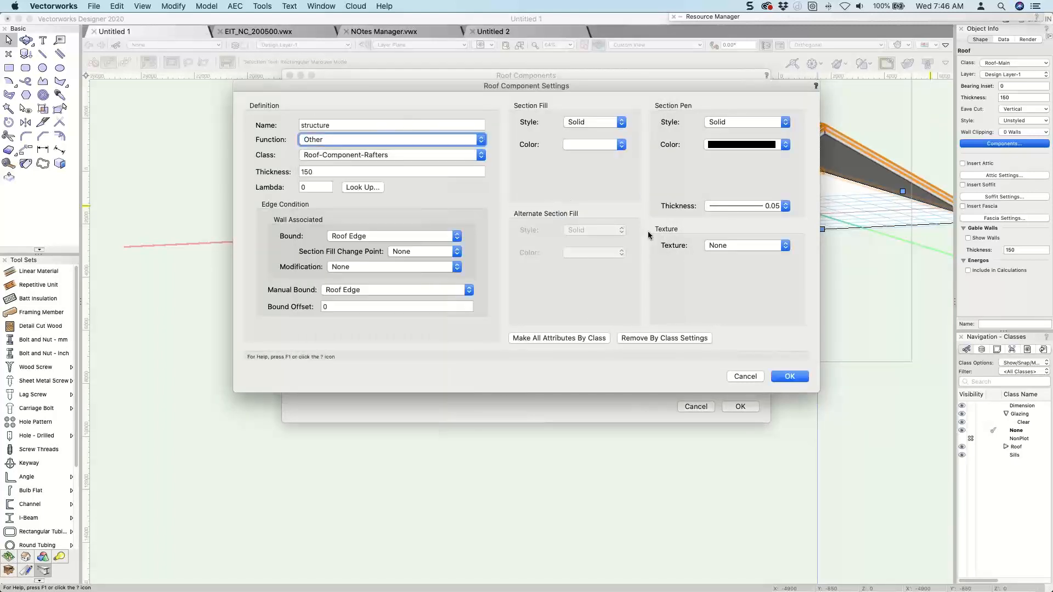
key(Return)
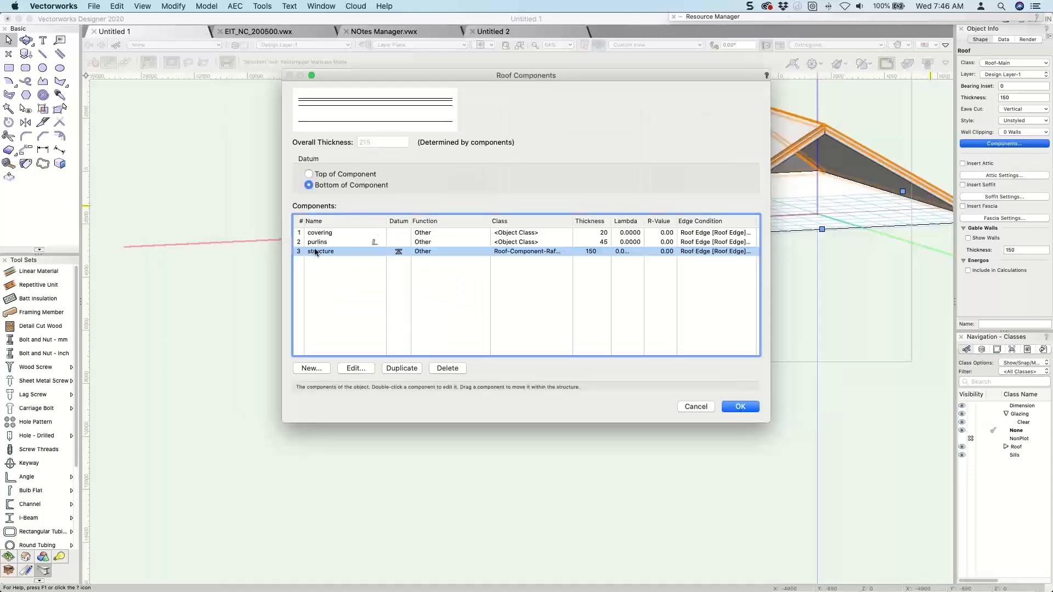
Assign the Roof-Component-Purlins class to the purlins component.
click(315, 250)
click(316, 244)
click(421, 243)
click(421, 244)
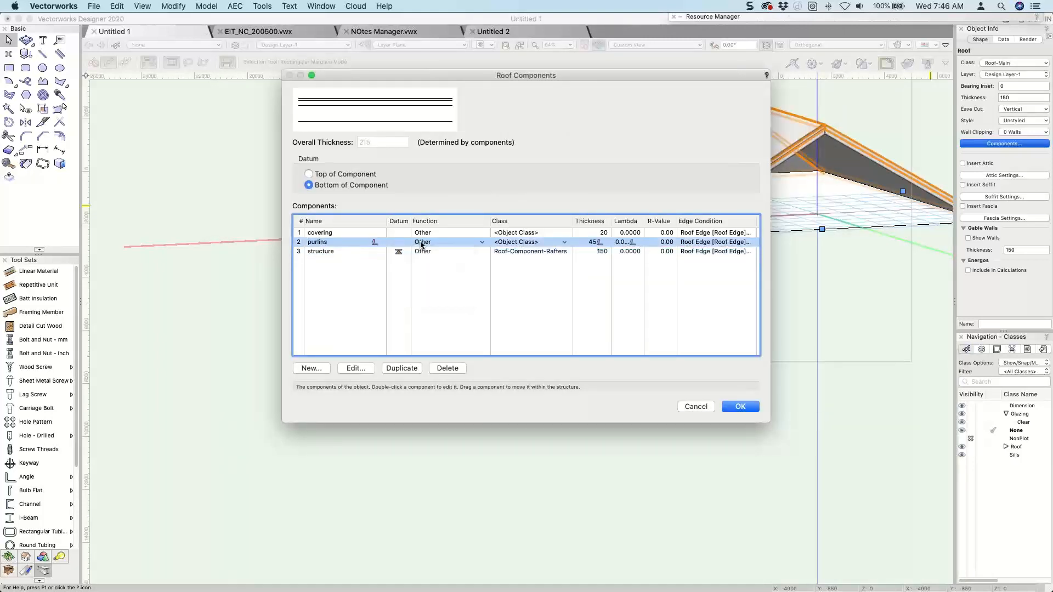
double_click(324, 244)
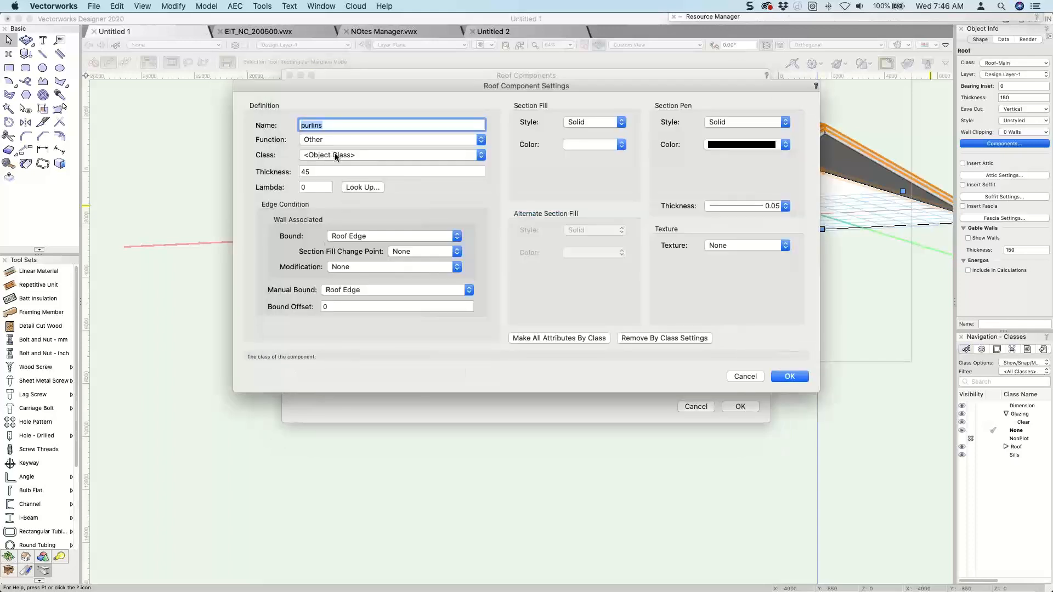
click(336, 155)
click(308, 258)
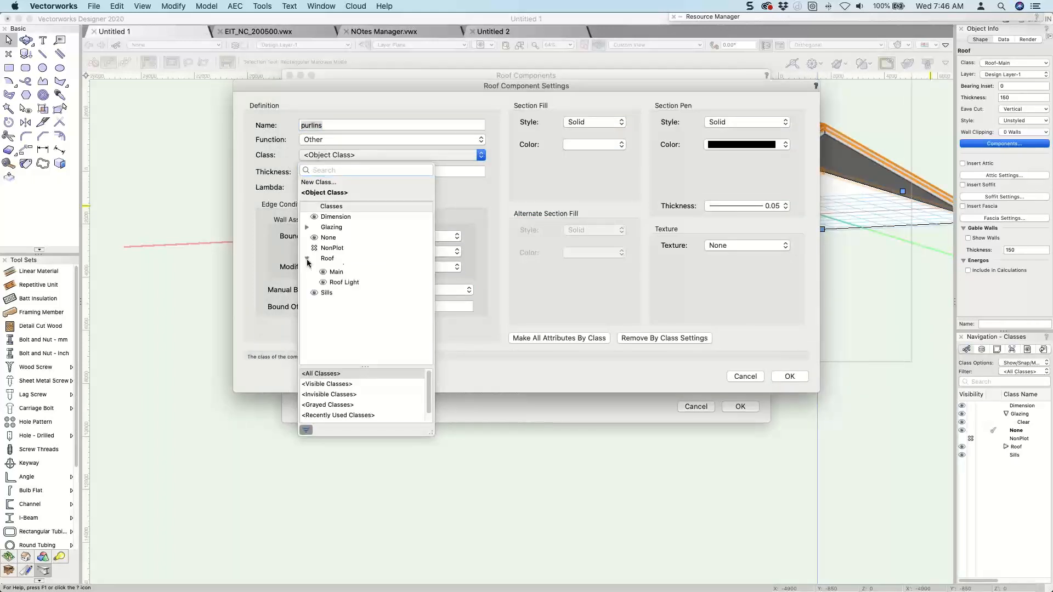
click(316, 270)
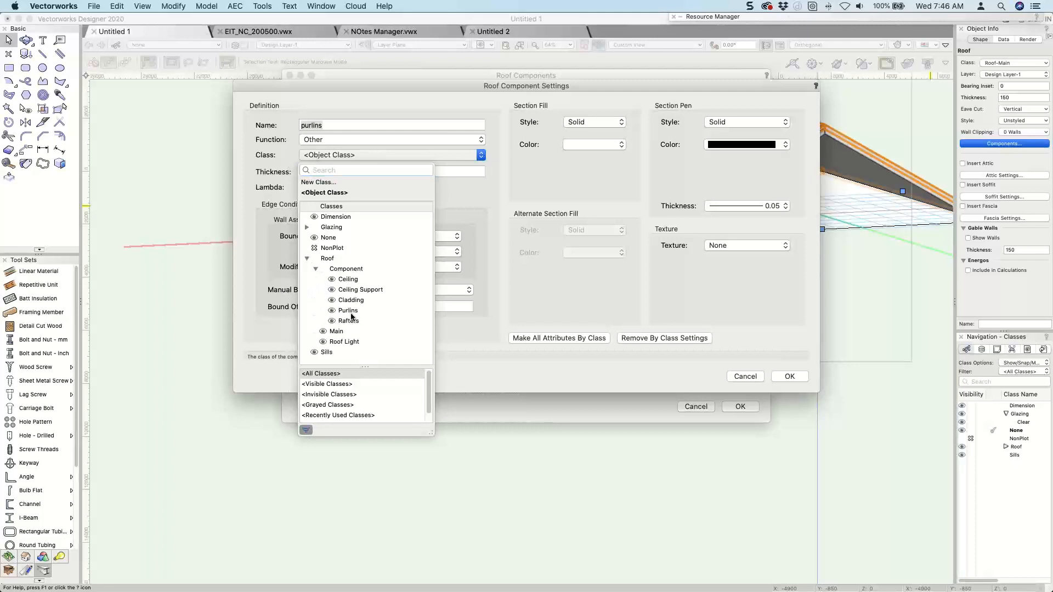
click(352, 313)
click(779, 379)
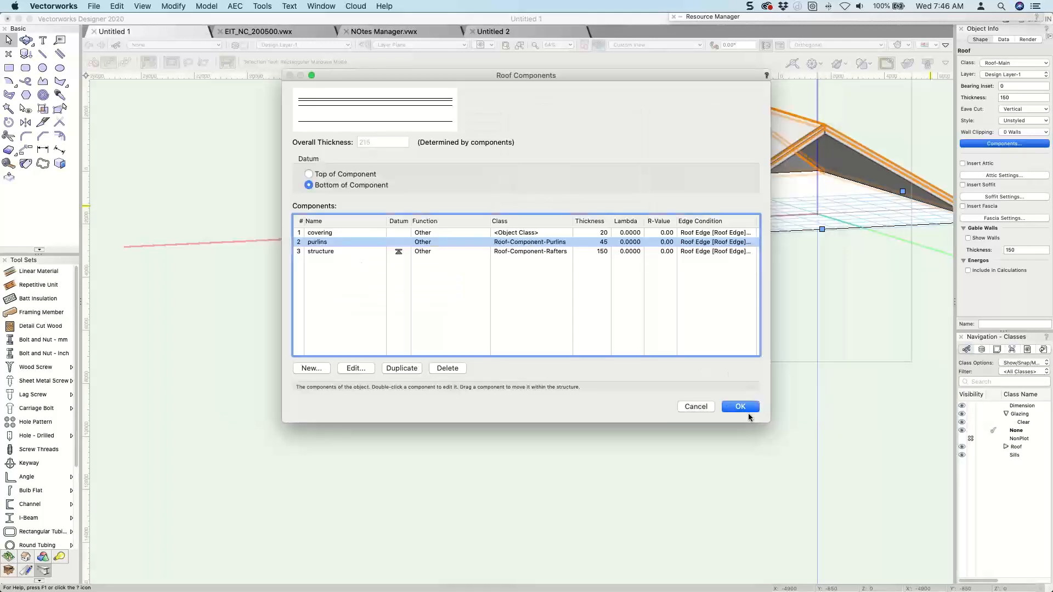
Assign the Roof-Component-Cladding class to the covering component and apply the component settings to the roof.
click(315, 233)
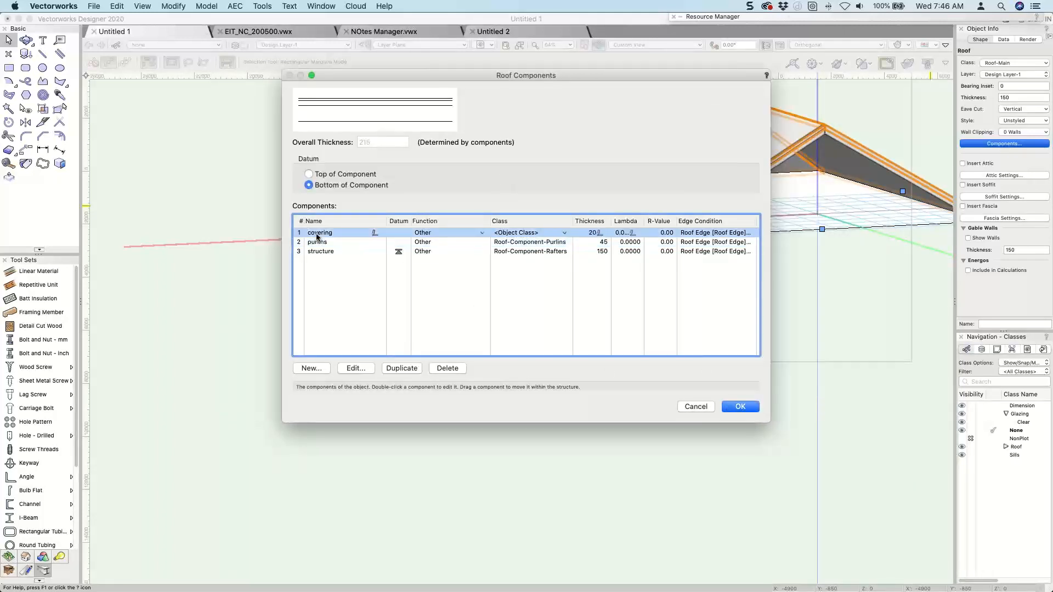
double_click(320, 235)
click(329, 155)
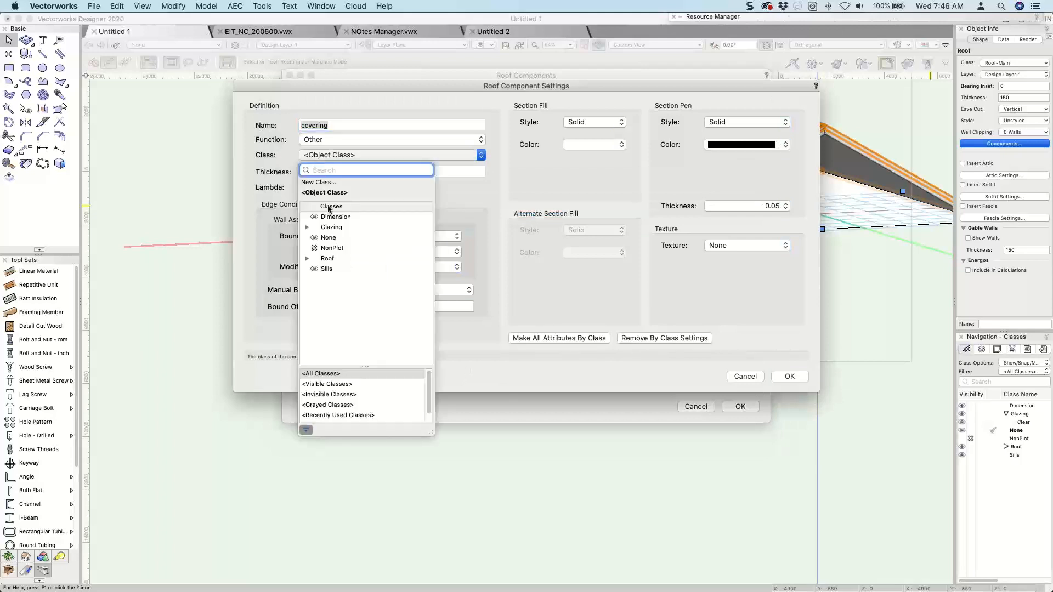
click(307, 258)
click(316, 269)
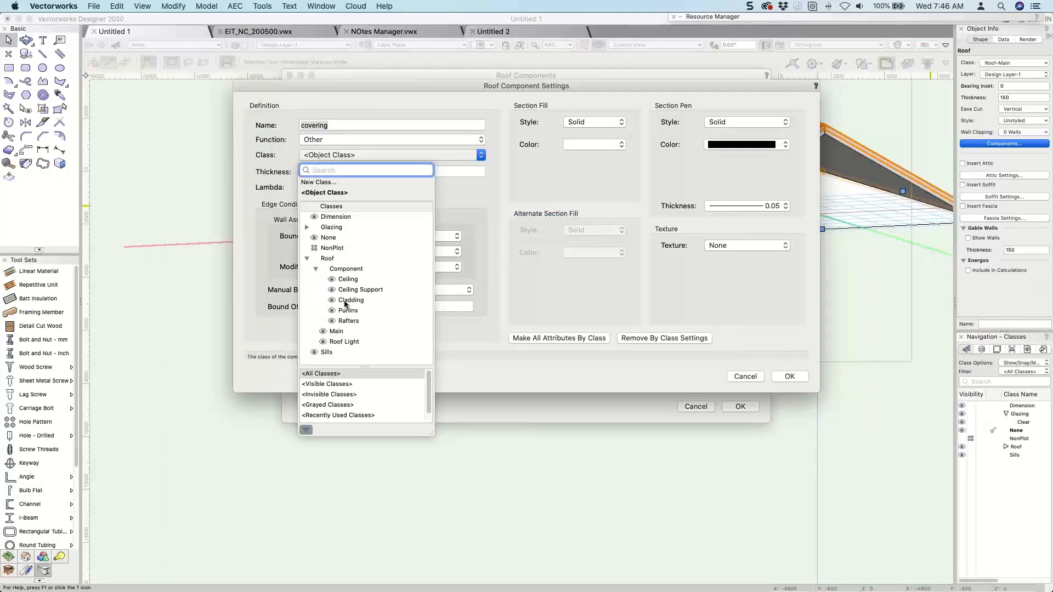
click(347, 301)
click(789, 377)
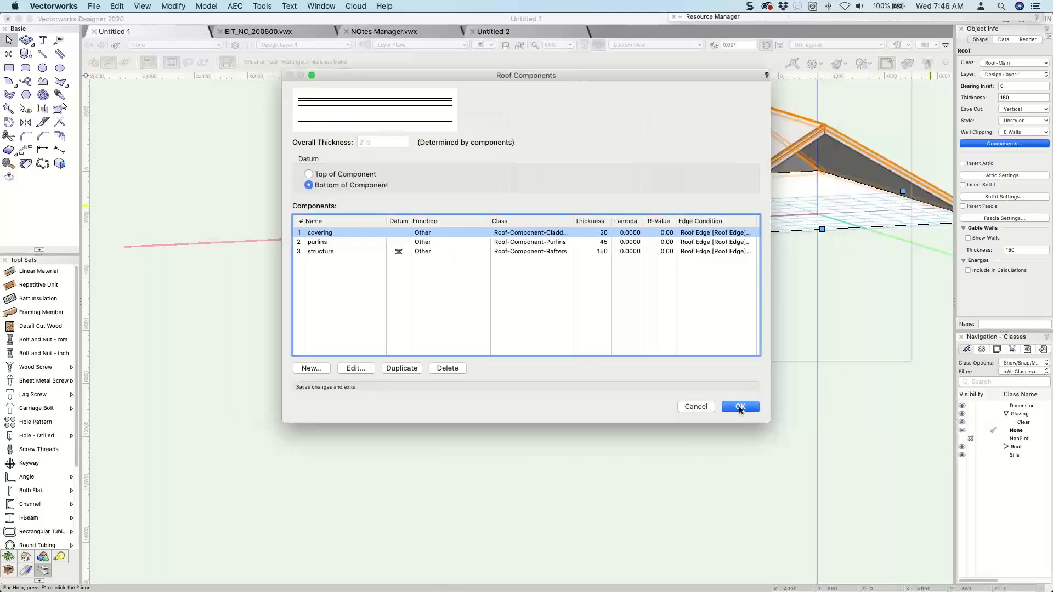
key(Return)
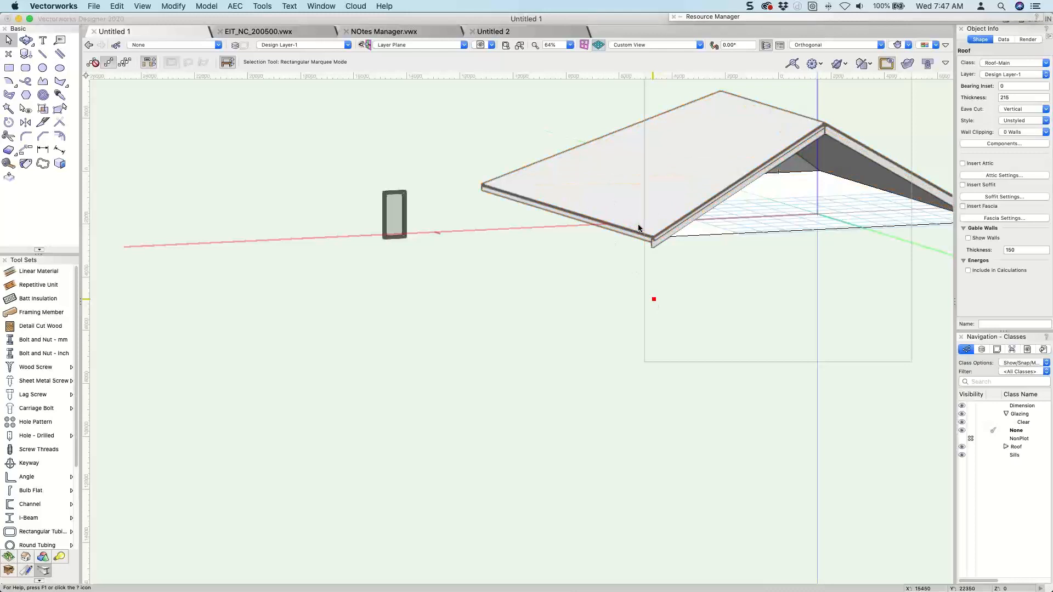
Hide the roof's Rafters component class so the structure component is not displayed.
scroll(636, 227, up, 5)
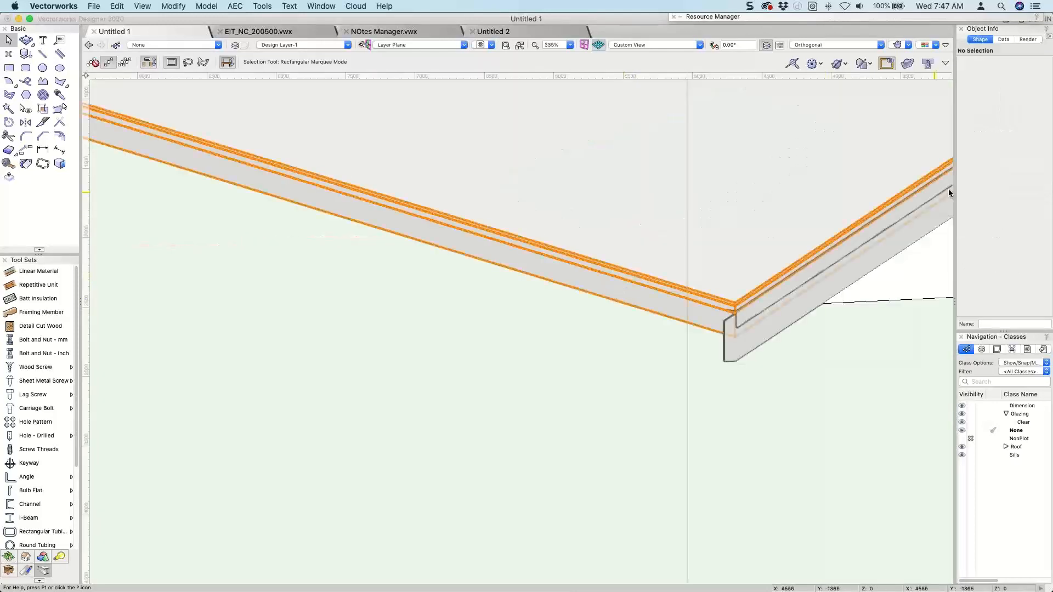
click(1006, 446)
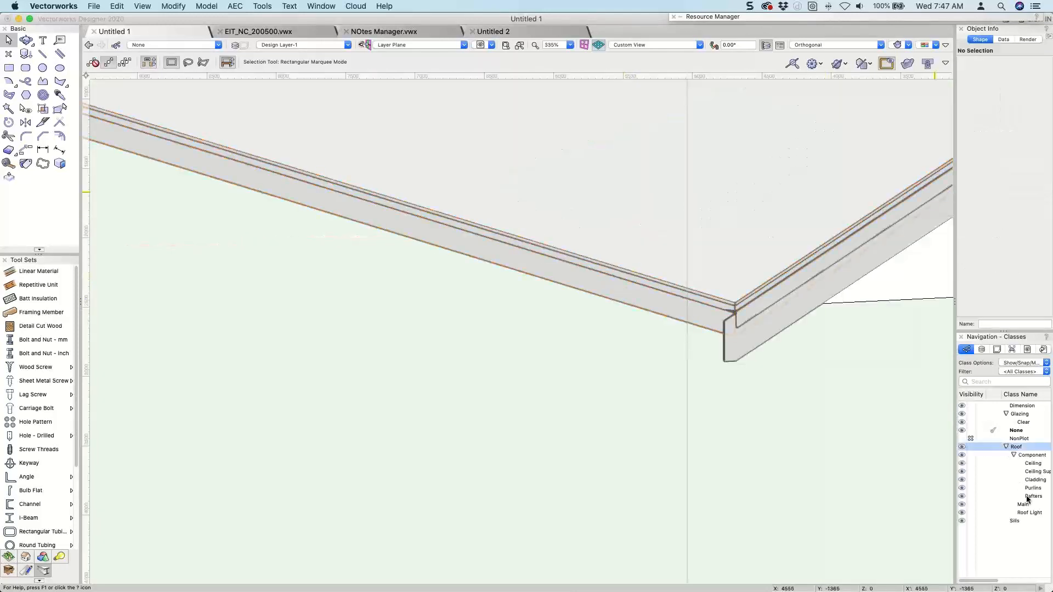
click(971, 496)
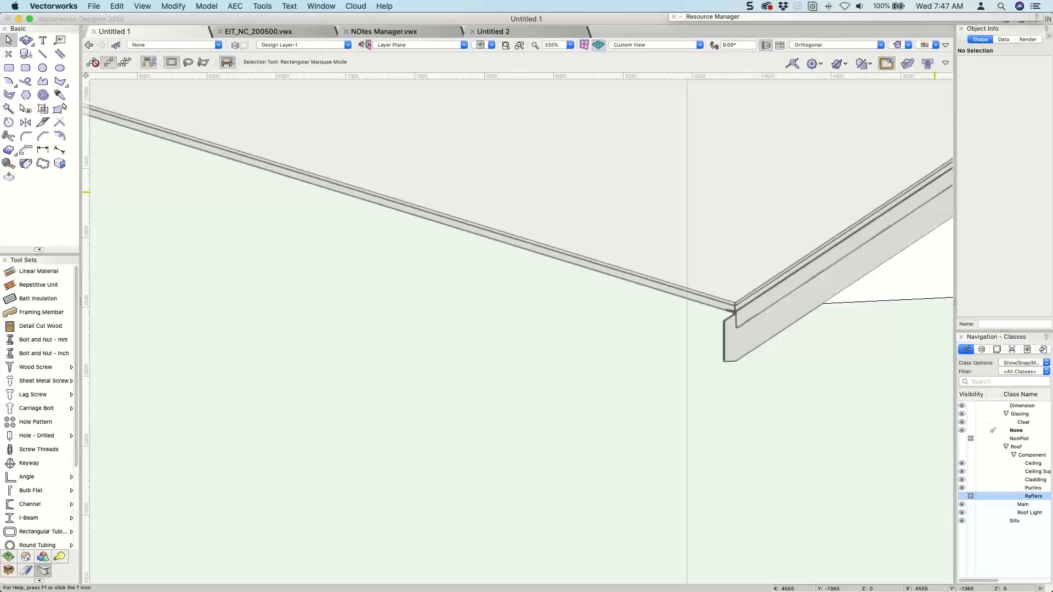
Set the roof structure component's wall-associated edge bound to Inner Face of Wall Core and apply the component settings.
click(398, 206)
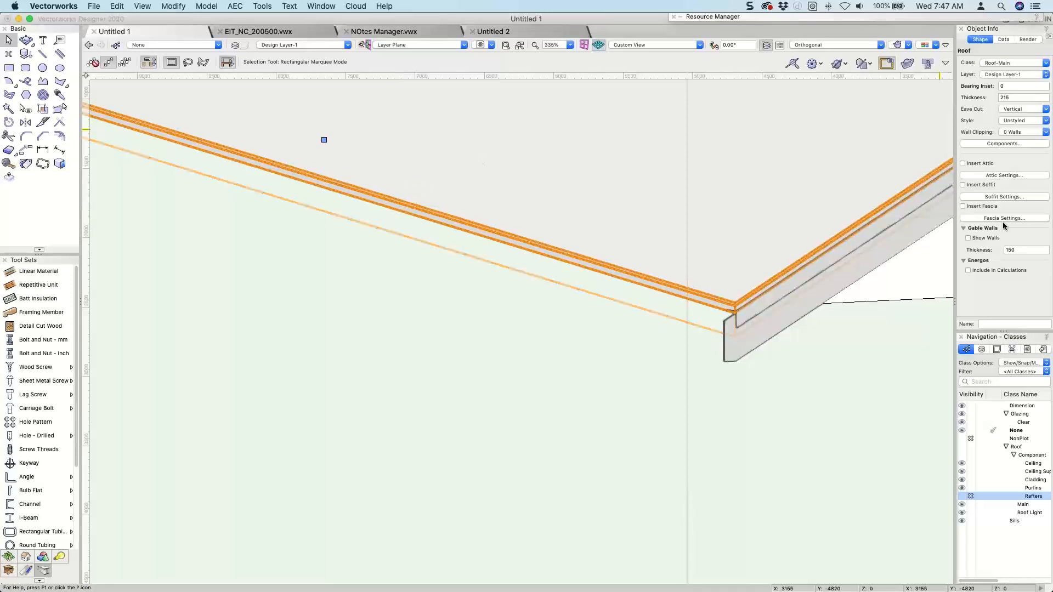
click(1000, 144)
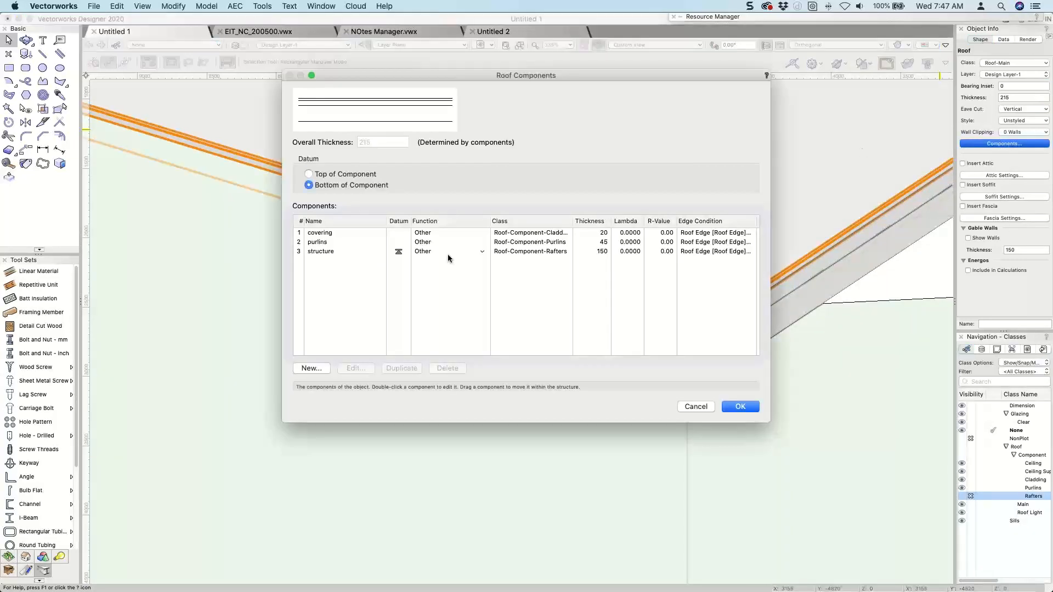
double_click(447, 252)
click(373, 236)
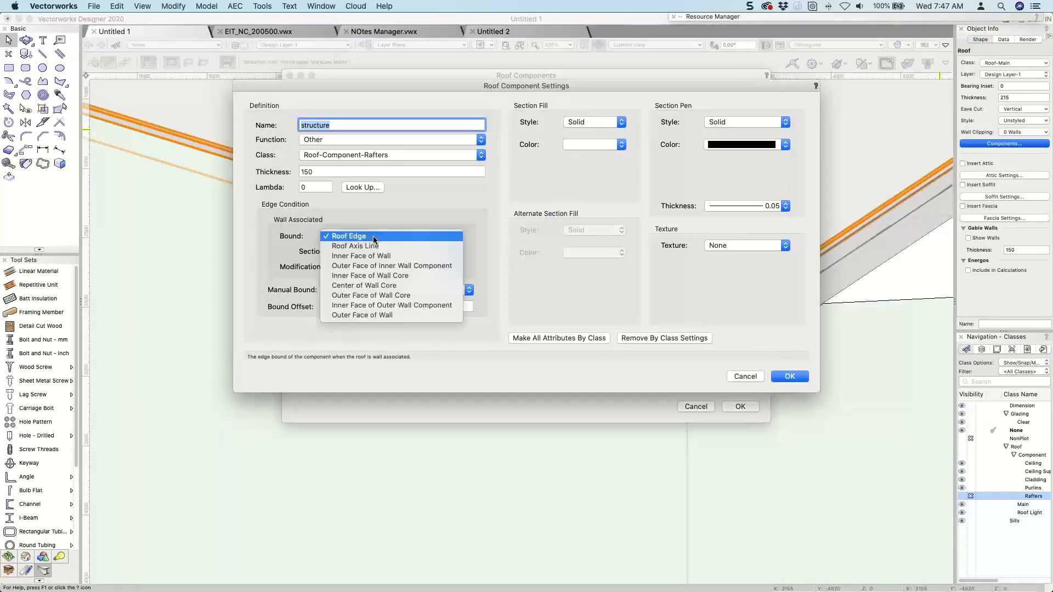
click(362, 276)
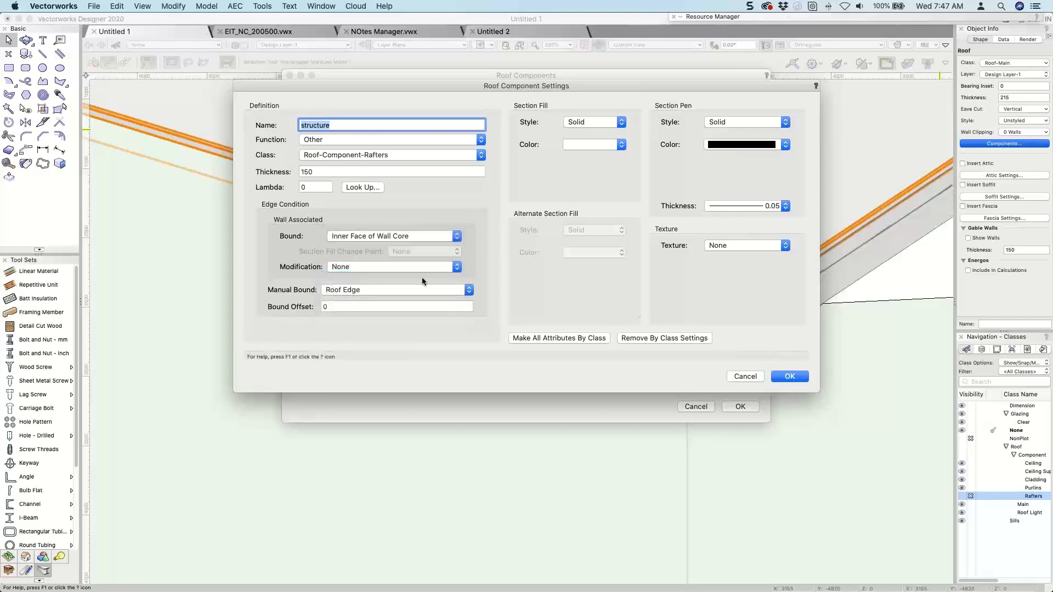
click(789, 376)
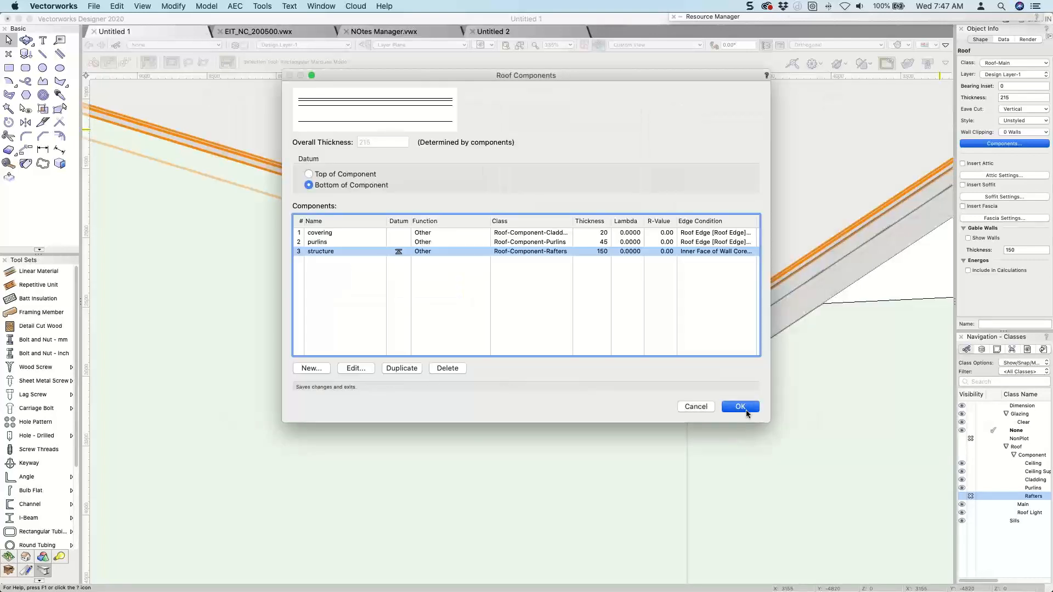
click(741, 406)
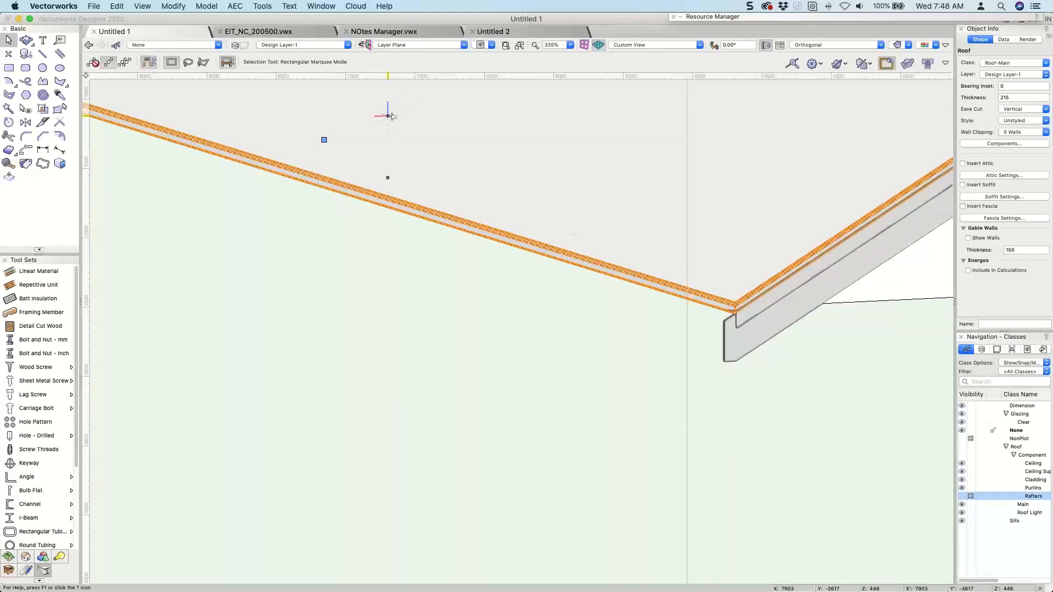
click(256, 320)
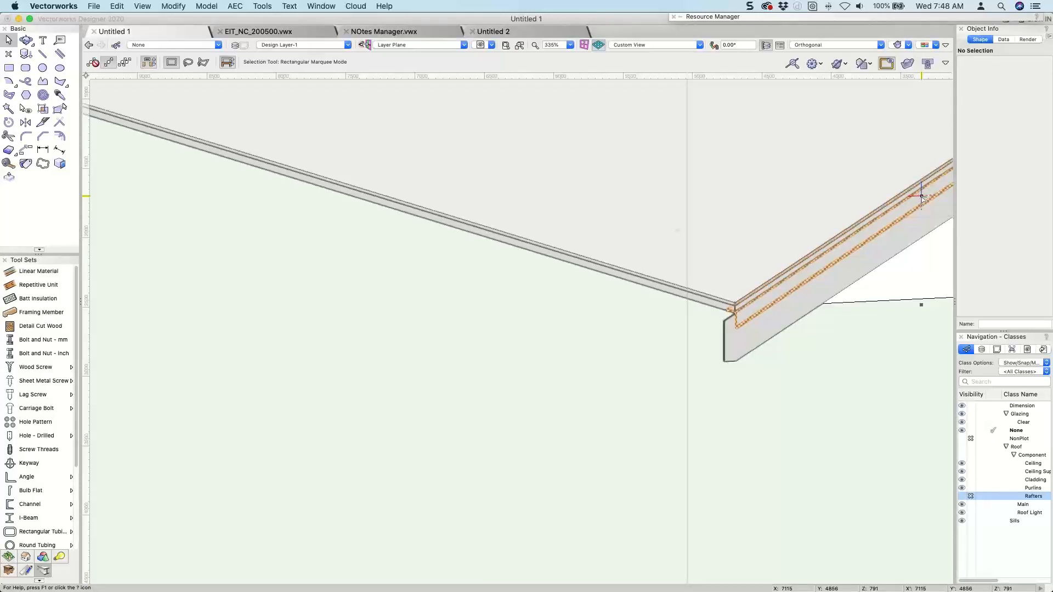
Switch to EIT_NC_200500.vwx and display its 1-Floor design layer in Top/Plan view.
click(270, 30)
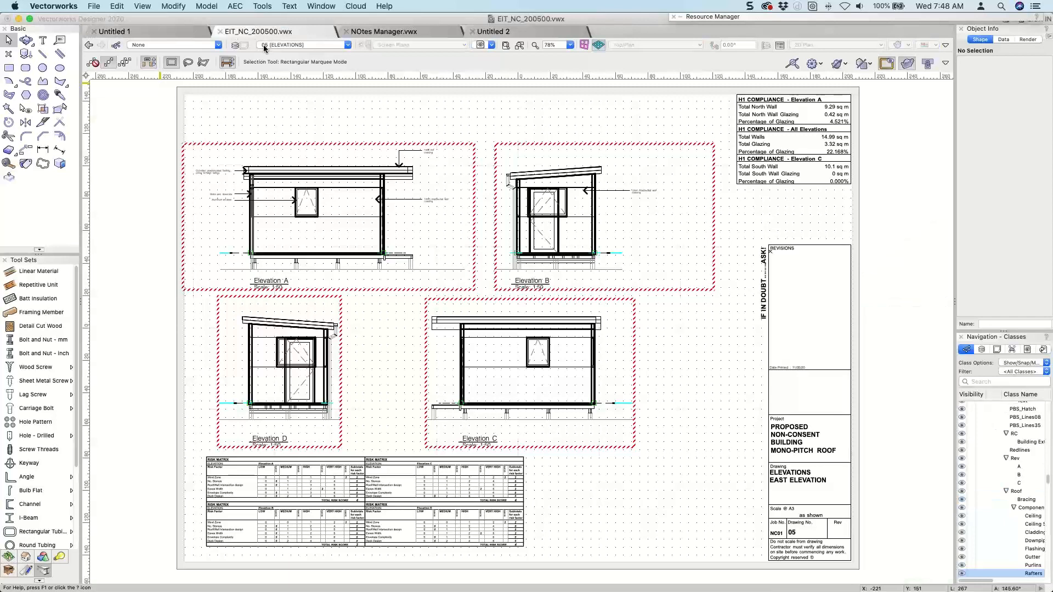
click(264, 48)
scroll(279, 213, down, 5)
click(272, 208)
key(super+5)
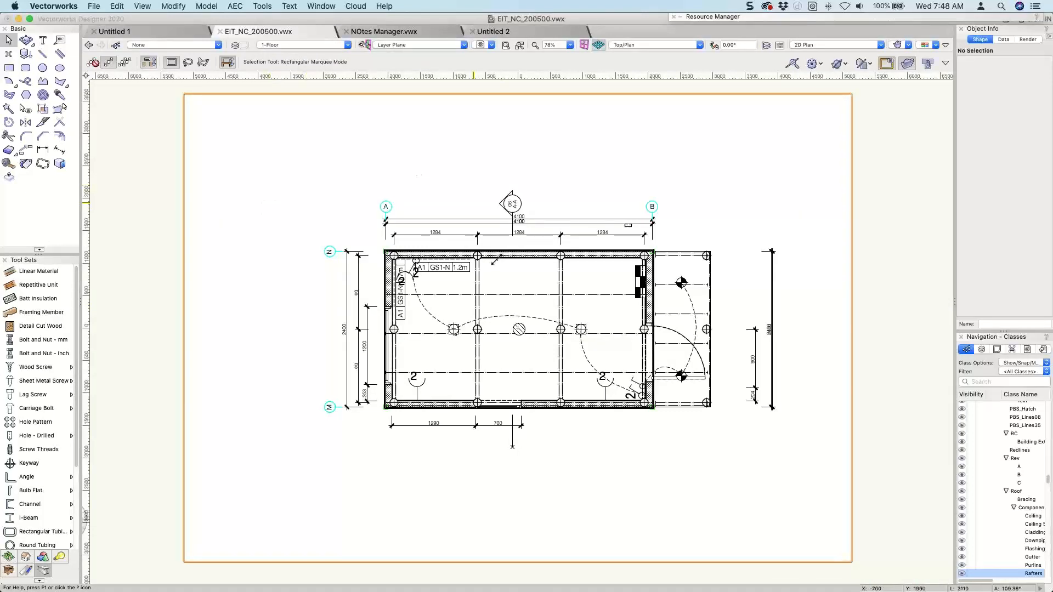
Hide the Structural-Floor-Bearers, Structural-Floor-Joist, pile dimension and pile classes on the floor plan using the Visibility tool.
scroll(506, 286, up, 3)
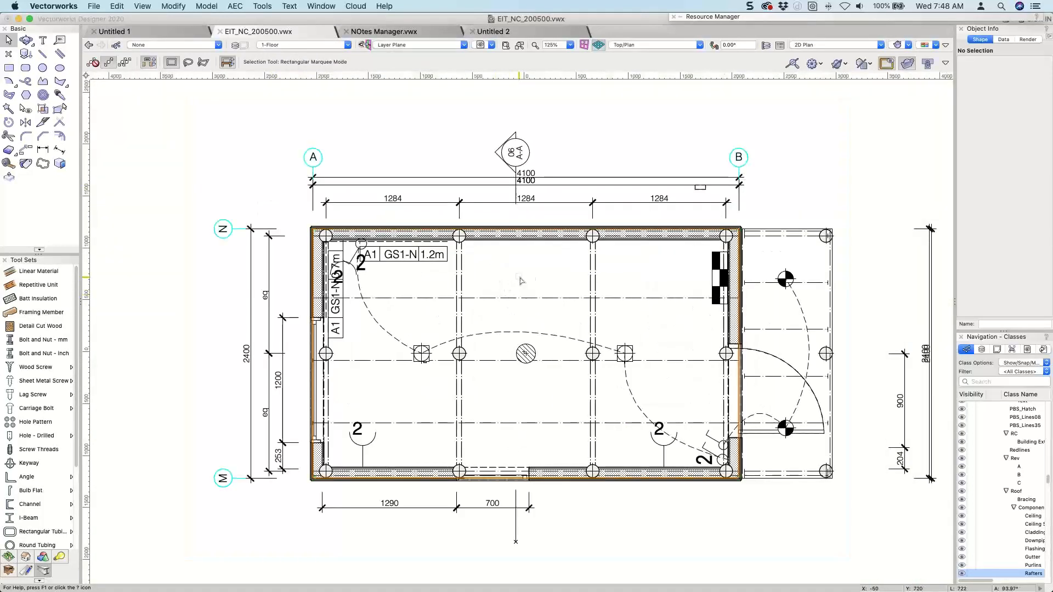
scroll(518, 277, down, 1)
scroll(511, 267, down, 1)
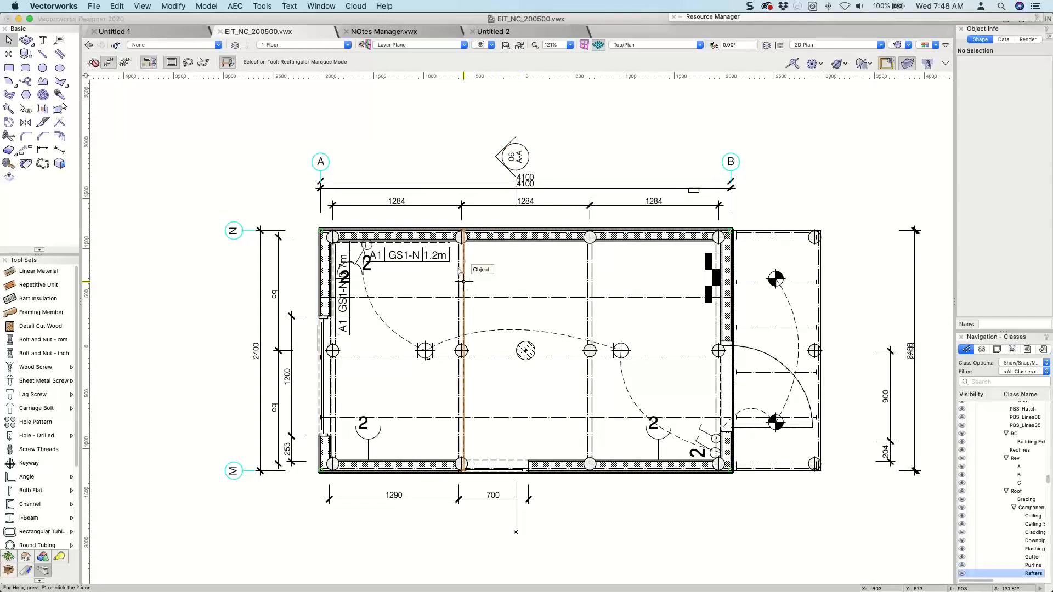
click(25, 112)
click(459, 299)
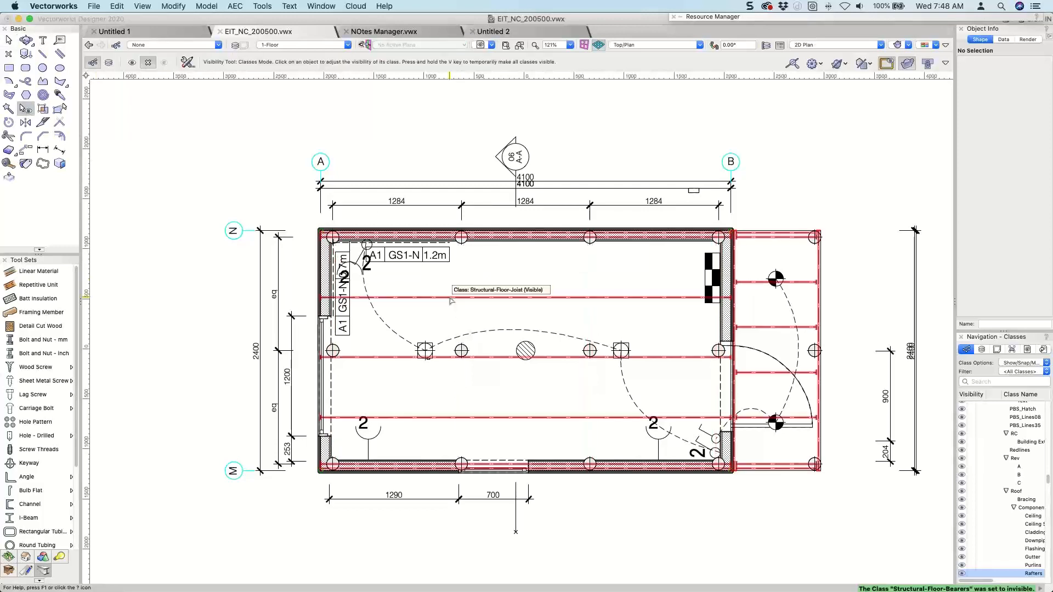
click(450, 299)
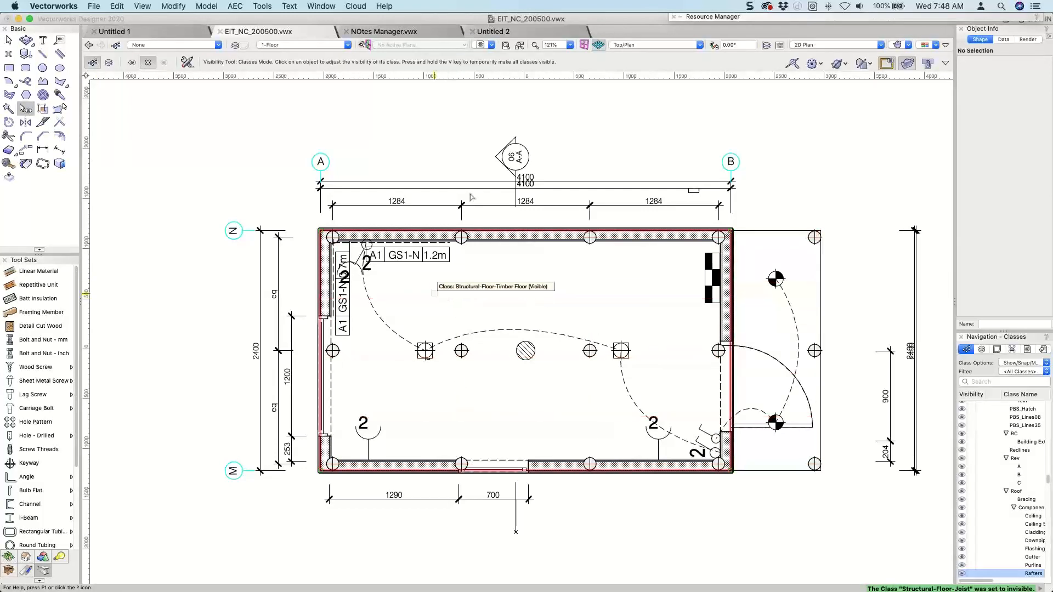
click(468, 210)
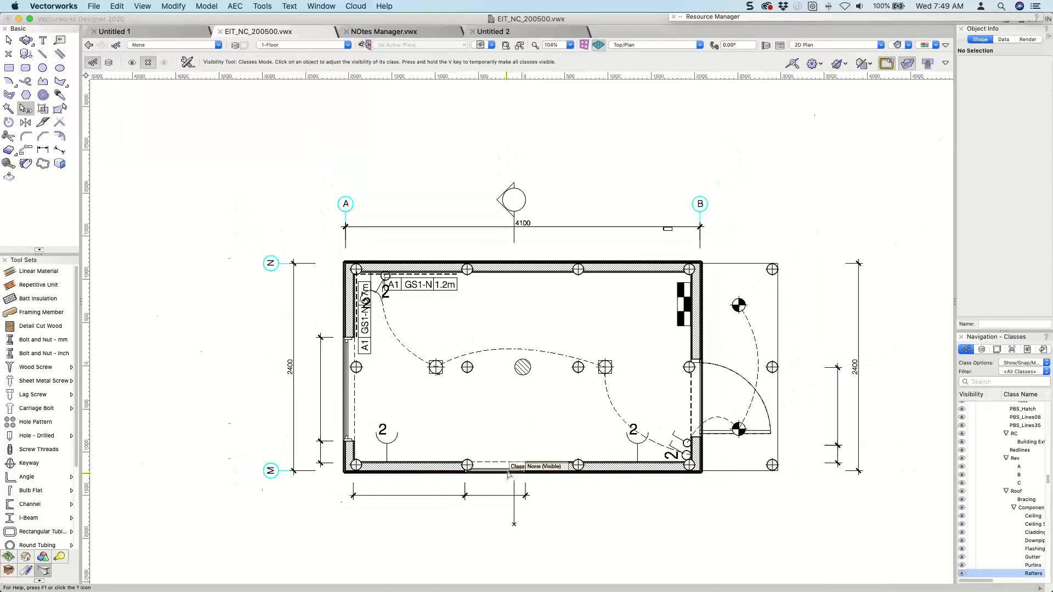
scroll(507, 476, up, 3)
click(471, 375)
key(x)
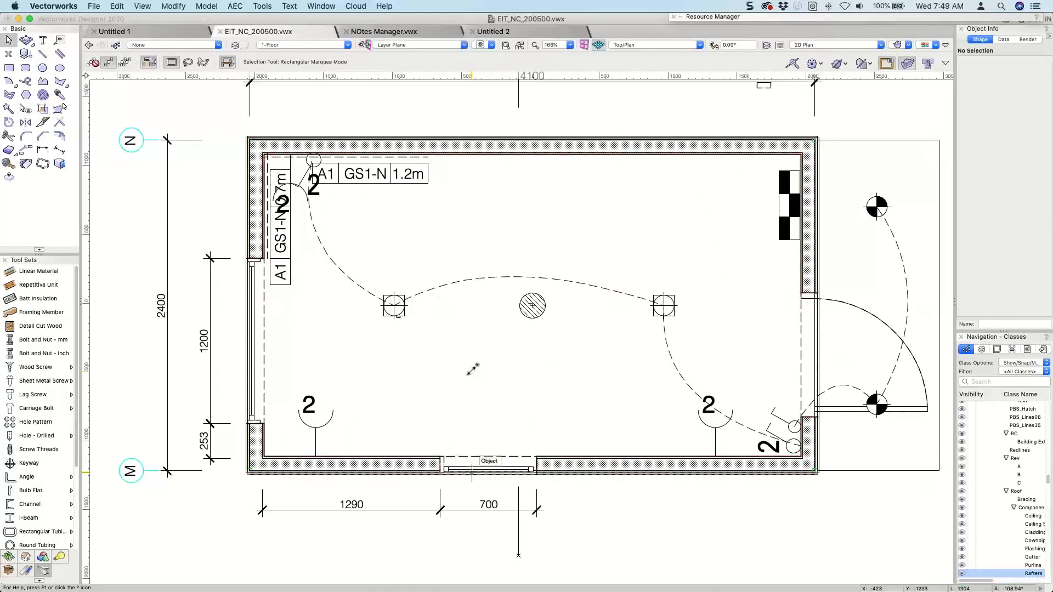
Open the 12 [ELECTRICAL AND] sheet layer.
scroll(473, 371, down, 3)
scroll(473, 368, down, 1)
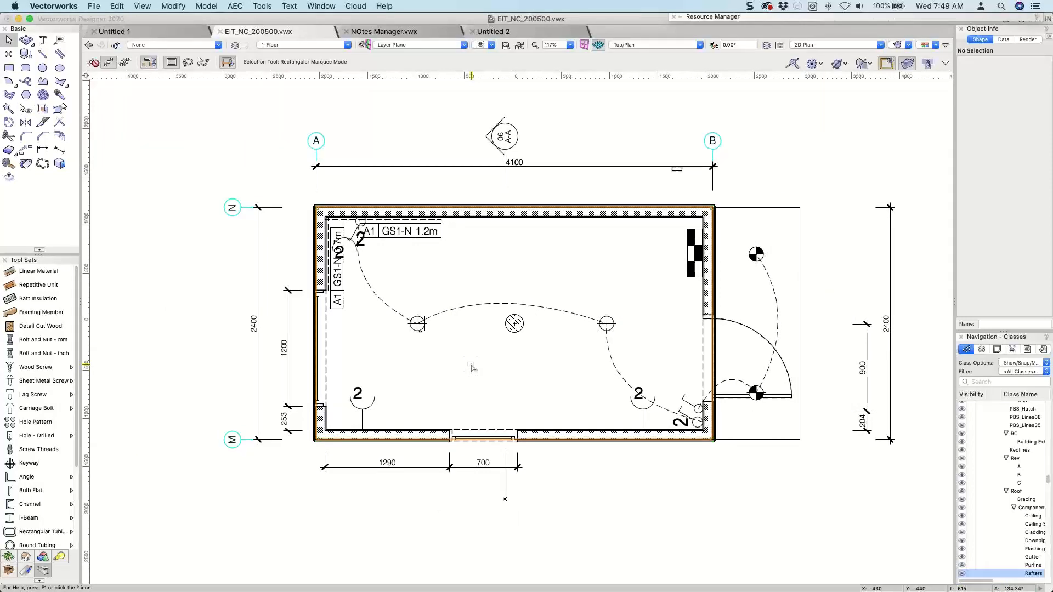
scroll(467, 346, down, 1)
middle_drag(468, 347, 460, 312)
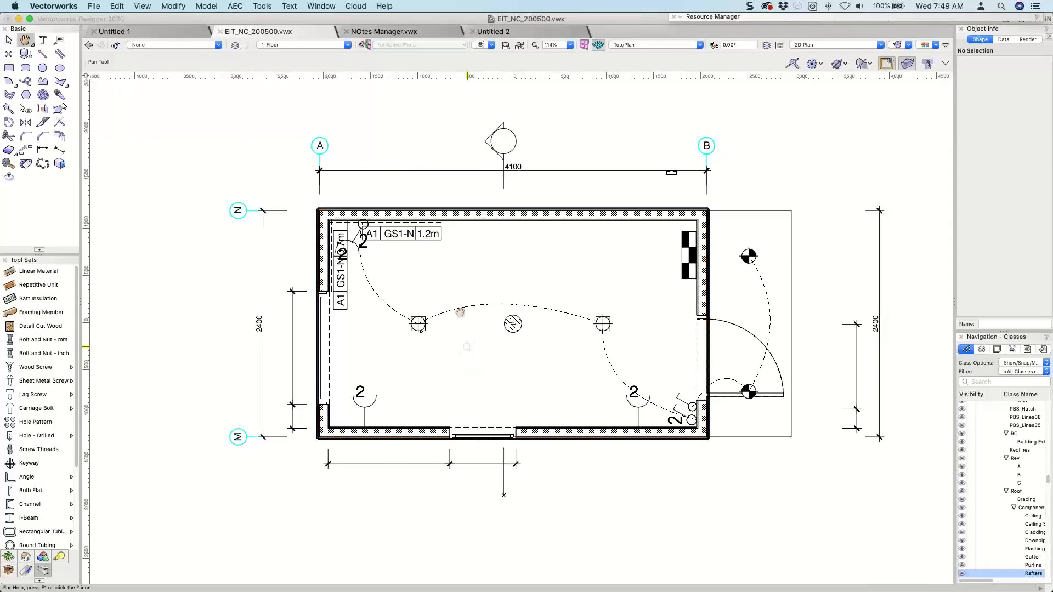
scroll(431, 336, down, 5)
scroll(431, 335, up, 1)
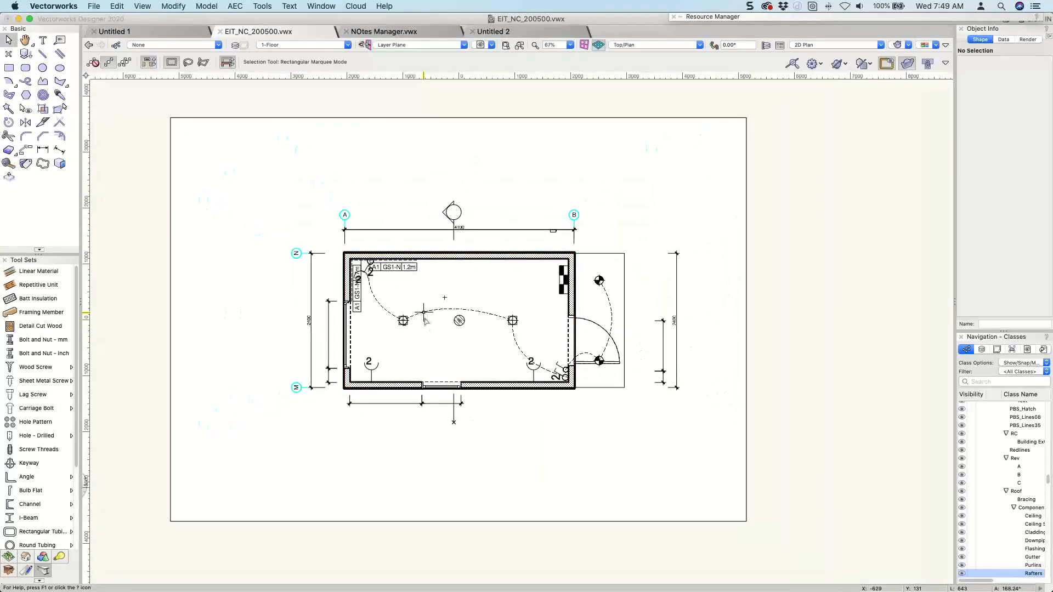
click(325, 46)
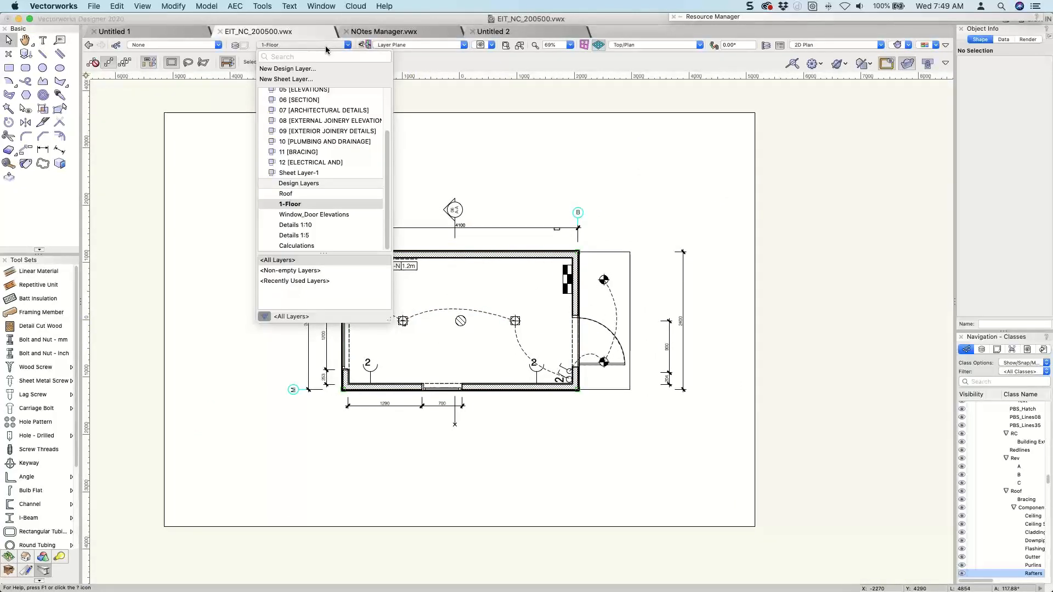
click(308, 162)
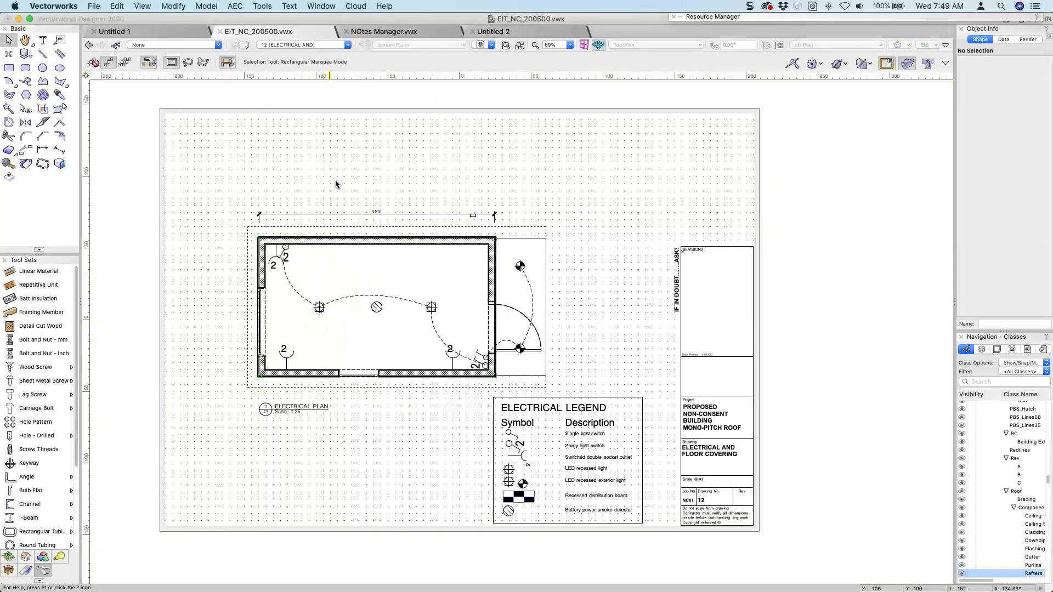
Open the electrical plan viewport's class properties and filter the class list by "wall".
scroll(335, 181, up, 1)
middle_drag(309, 302, 408, 303)
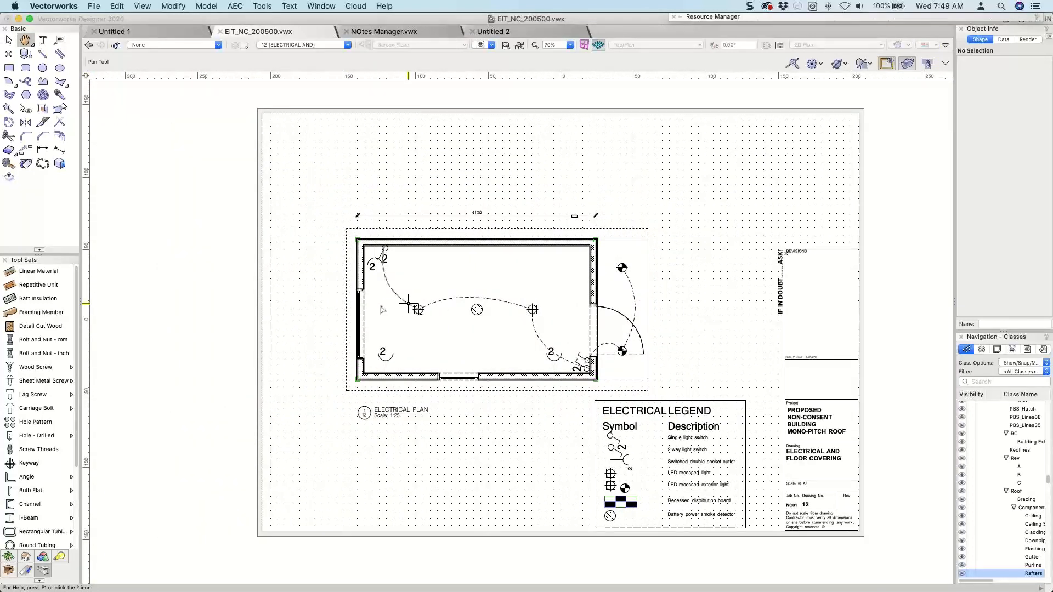
scroll(382, 310, up, 2)
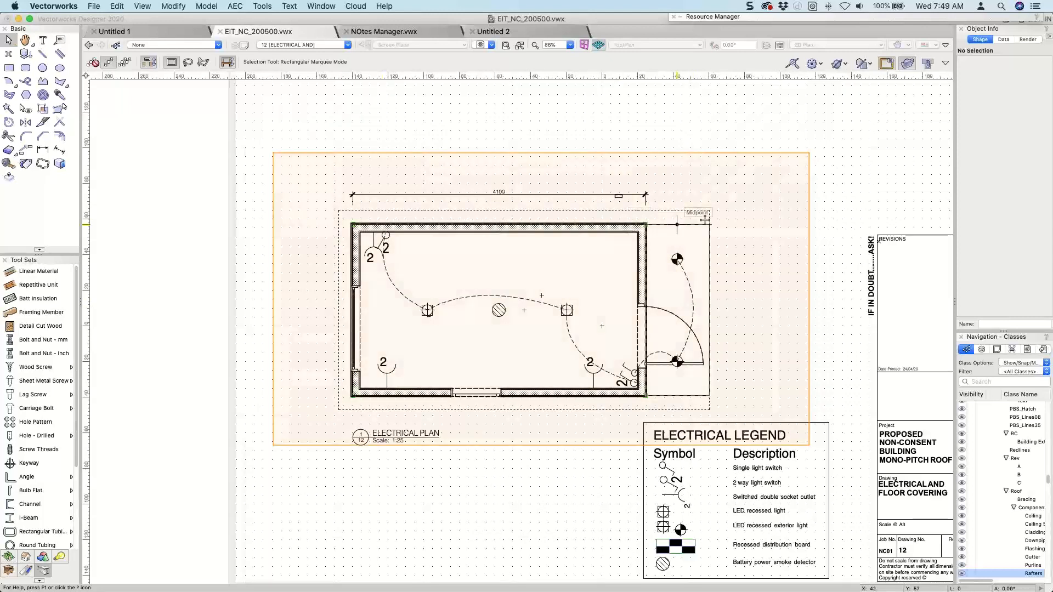
click(677, 224)
click(1004, 216)
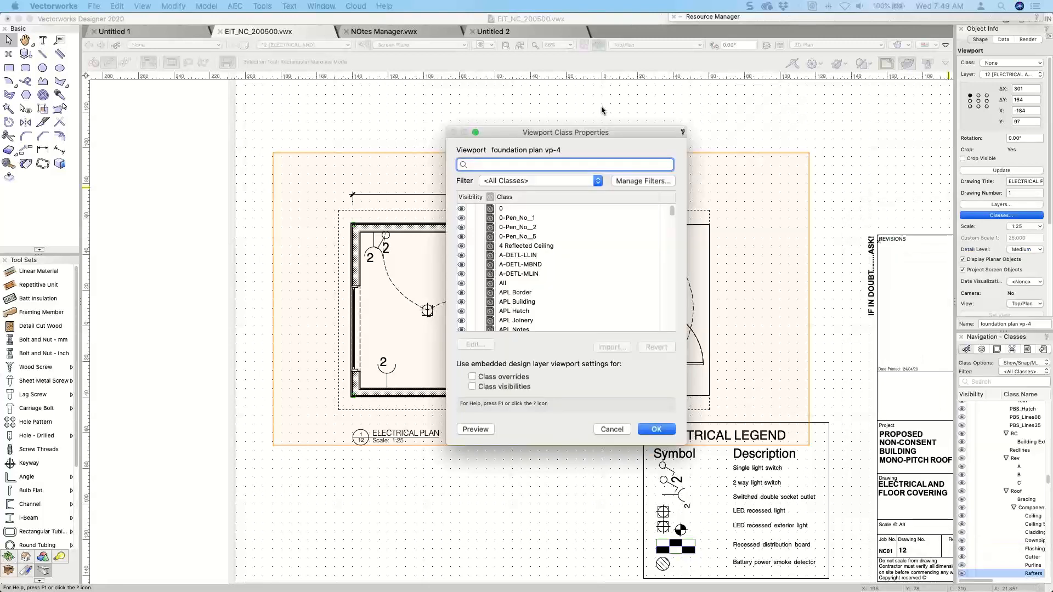
text(wall)
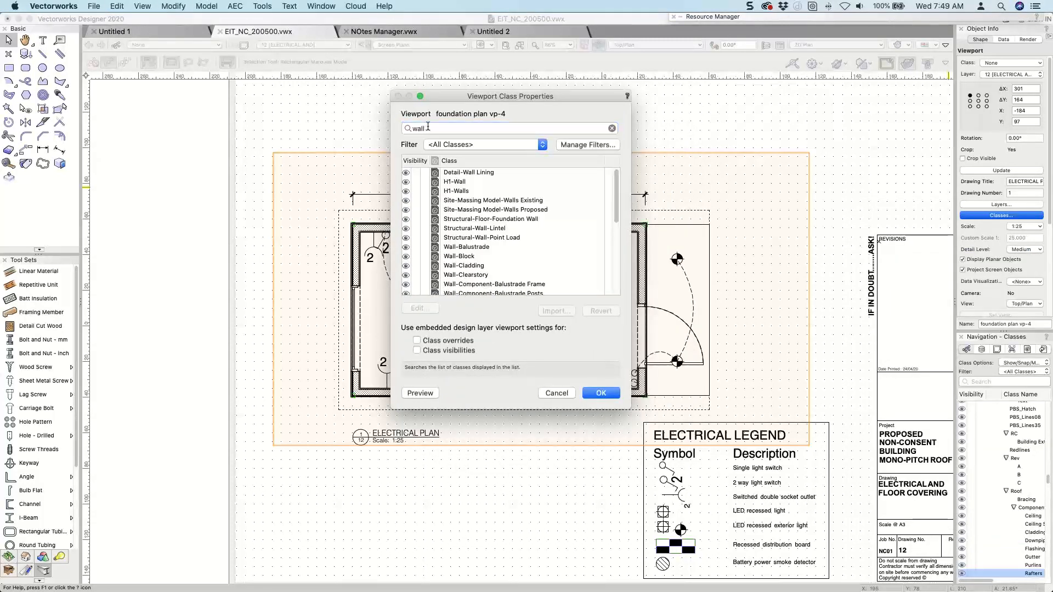
scroll(450, 229, down, 5)
scroll(450, 230, down, 2)
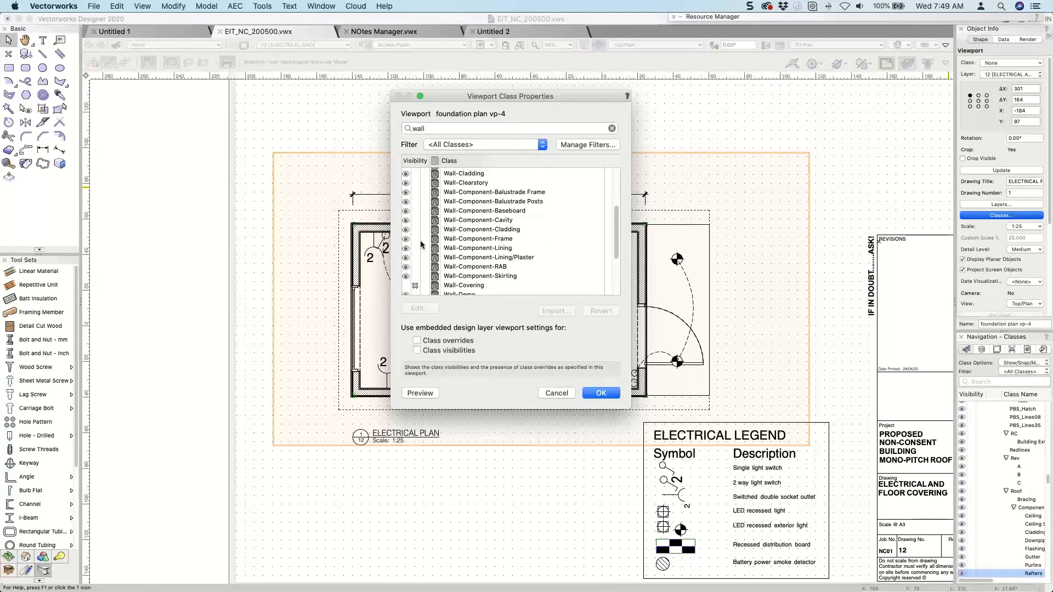
Override the Wall-Component-Frame class in the electrical plan viewport with a solid fill and a 0.05 pen thickness.
click(450, 239)
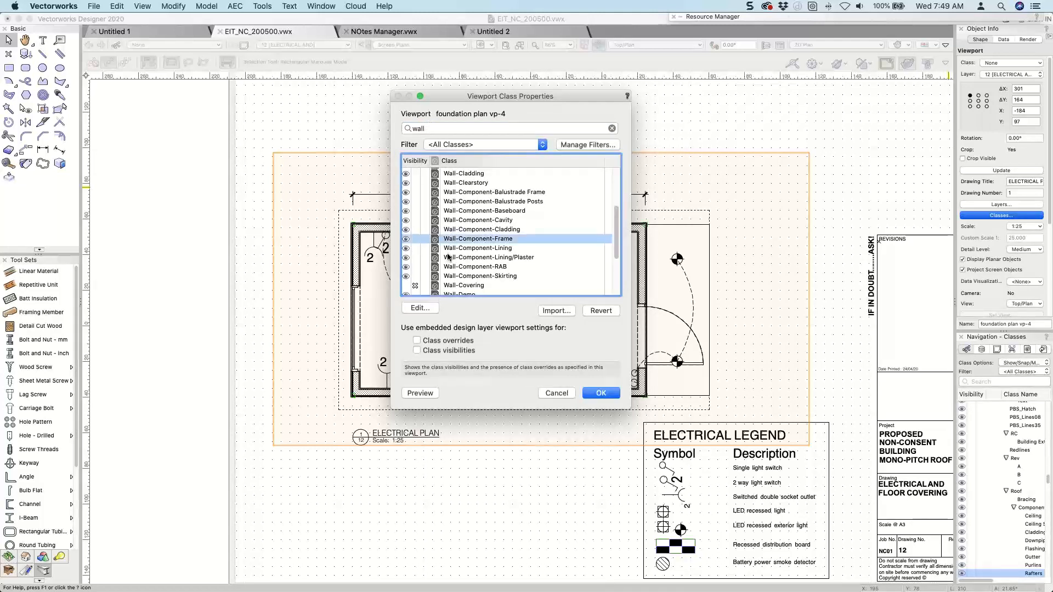
click(427, 308)
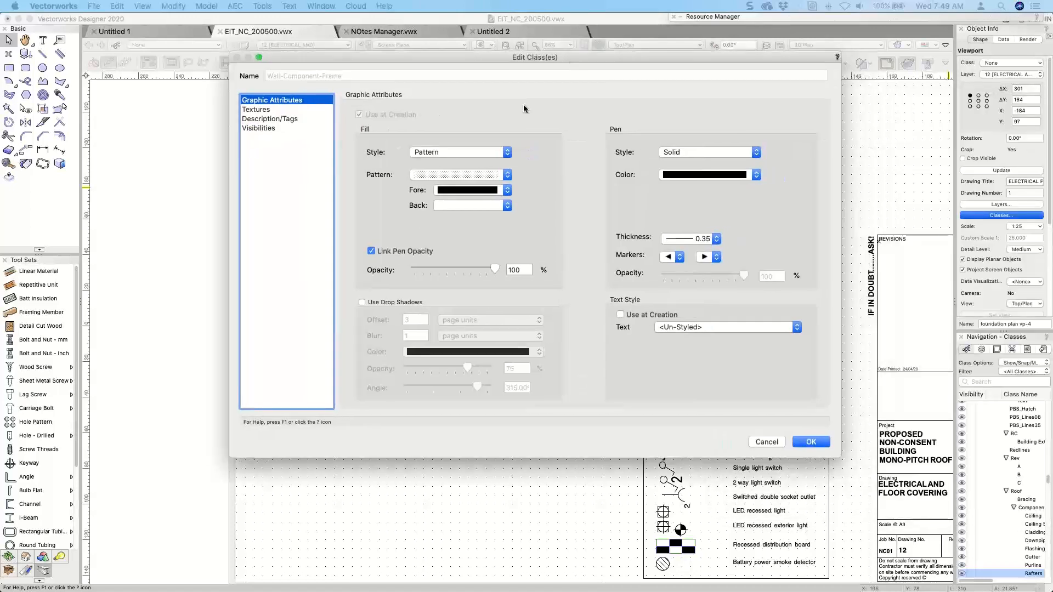
click(499, 153)
click(447, 144)
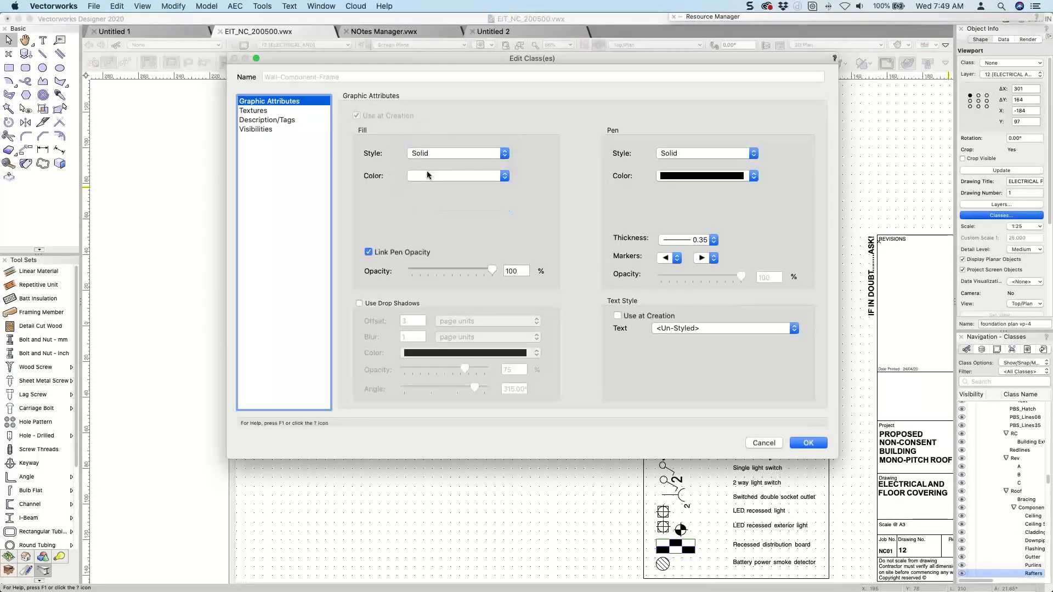
click(713, 242)
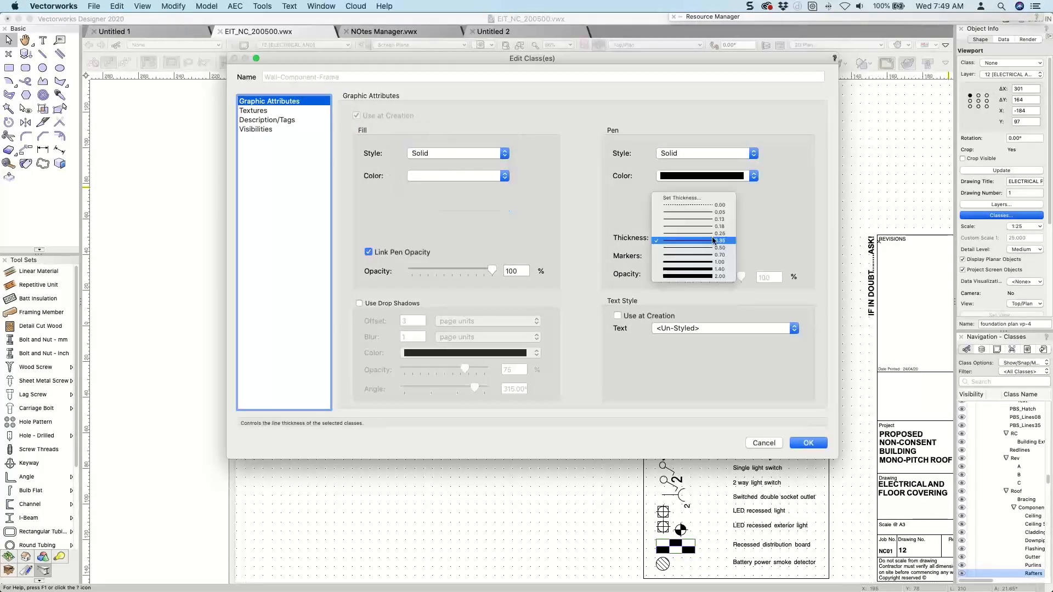
click(709, 183)
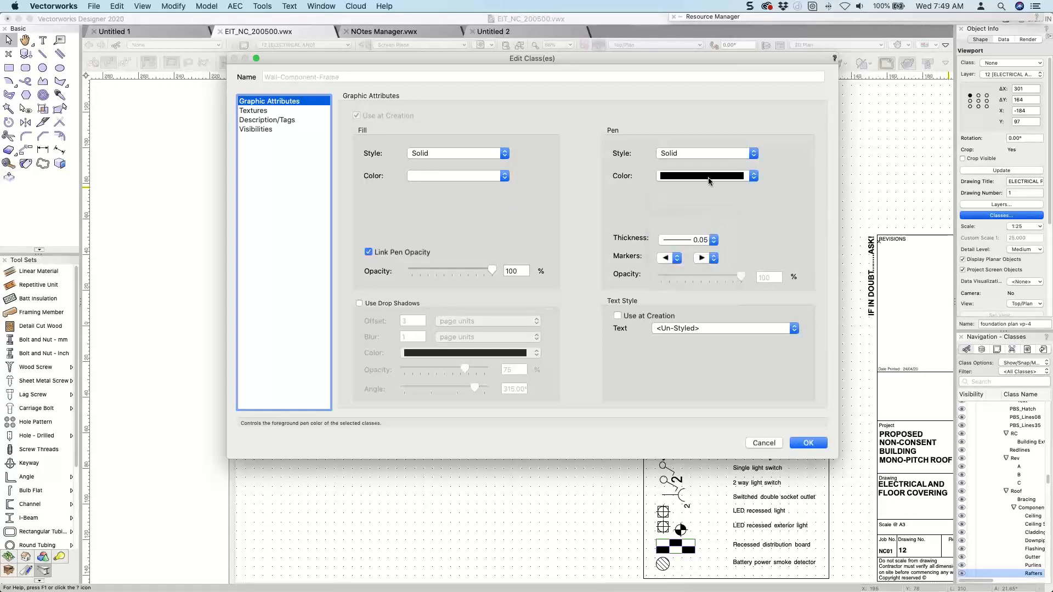
click(708, 181)
click(758, 235)
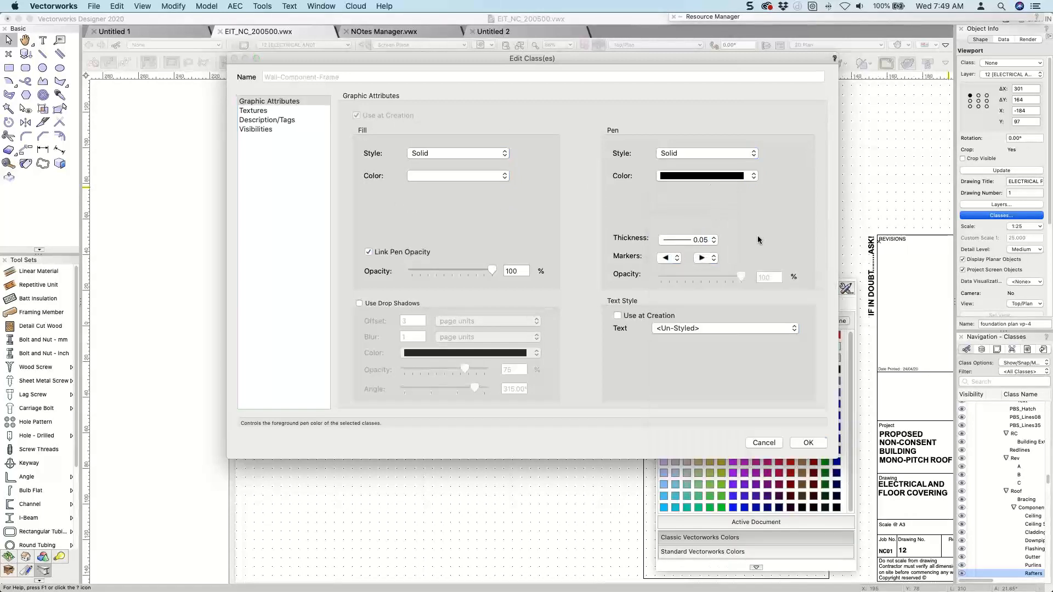
click(807, 443)
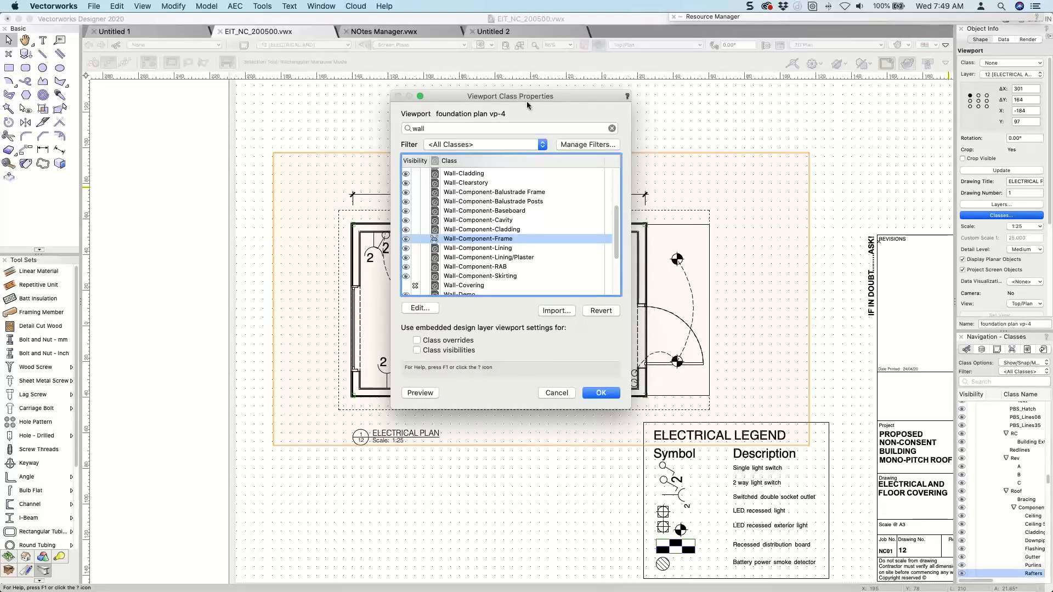
Hide the Wall-Component-Baseboard, Cavity, Cladding, Frame, Lining and Lining/Plaster classes in the electrical plan viewport and preview the change.
drag(524, 96, 729, 80)
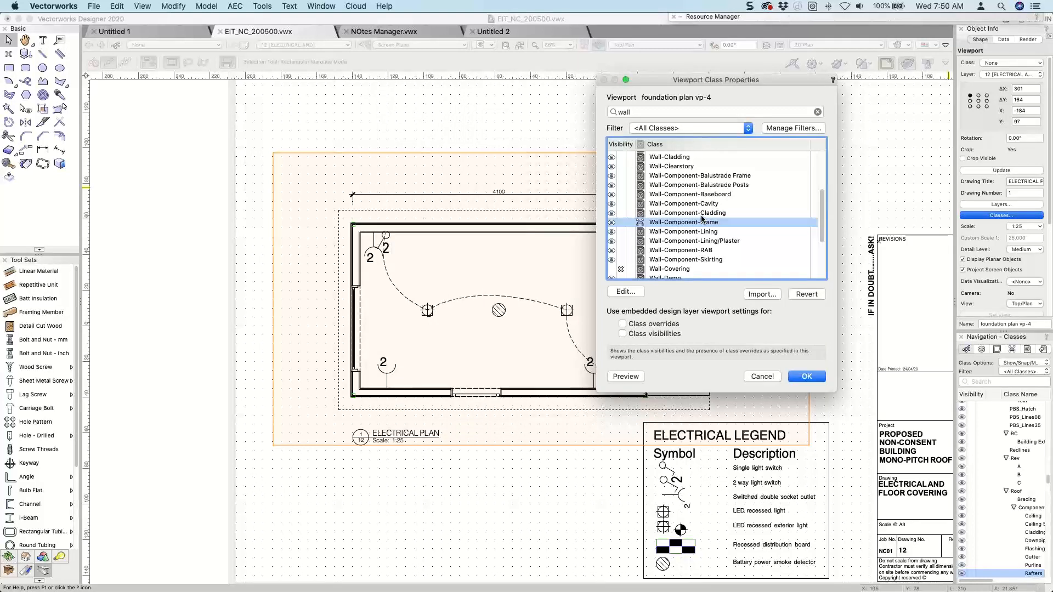
scroll(702, 218, down, 2)
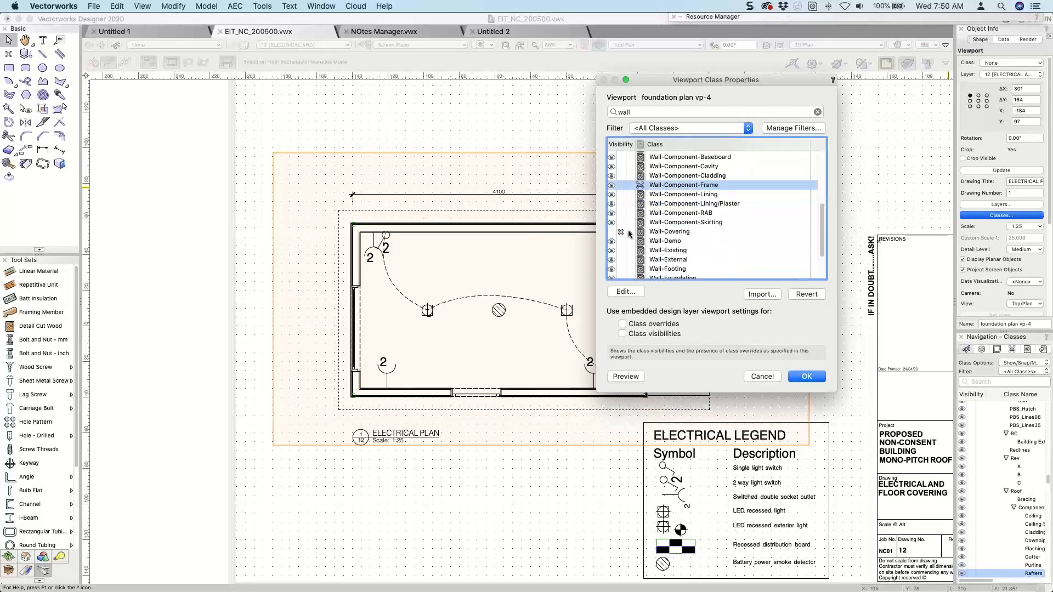
scroll(632, 223, up, 3)
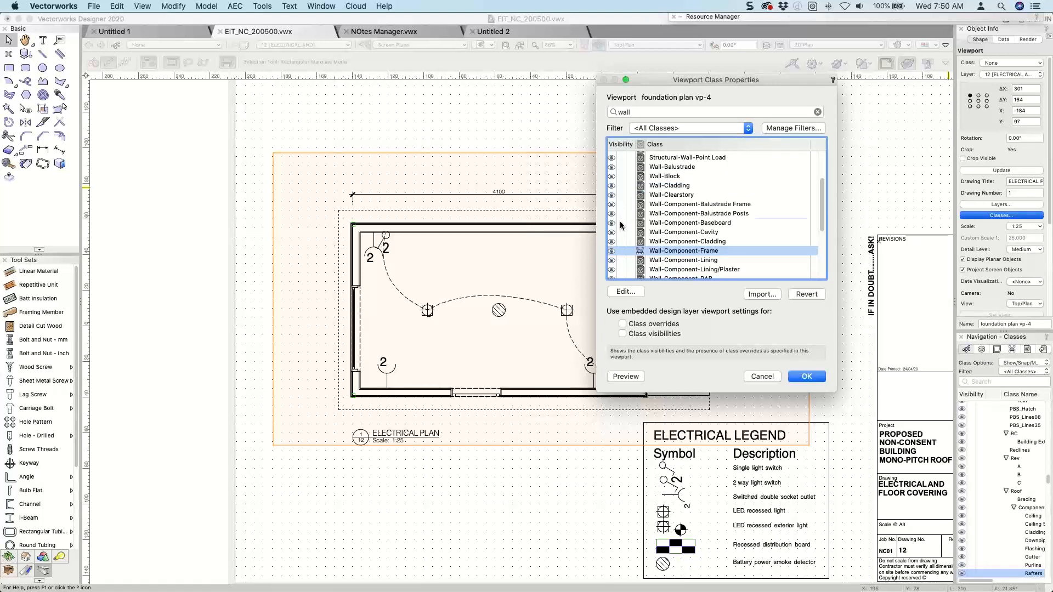
click(621, 222)
click(620, 232)
click(621, 241)
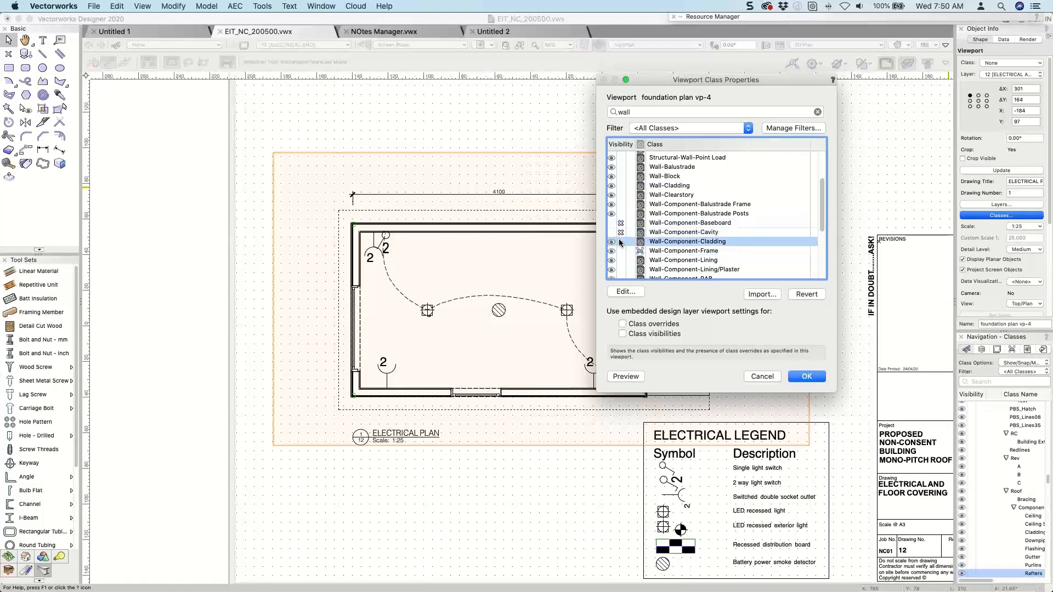
click(621, 251)
click(621, 260)
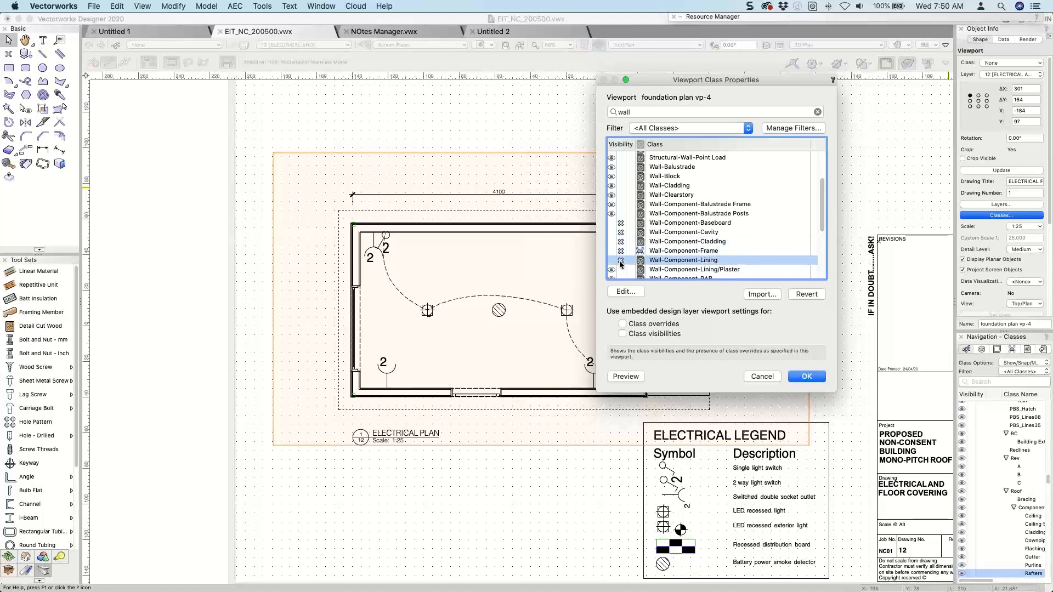
click(621, 270)
scroll(621, 271, down, 2)
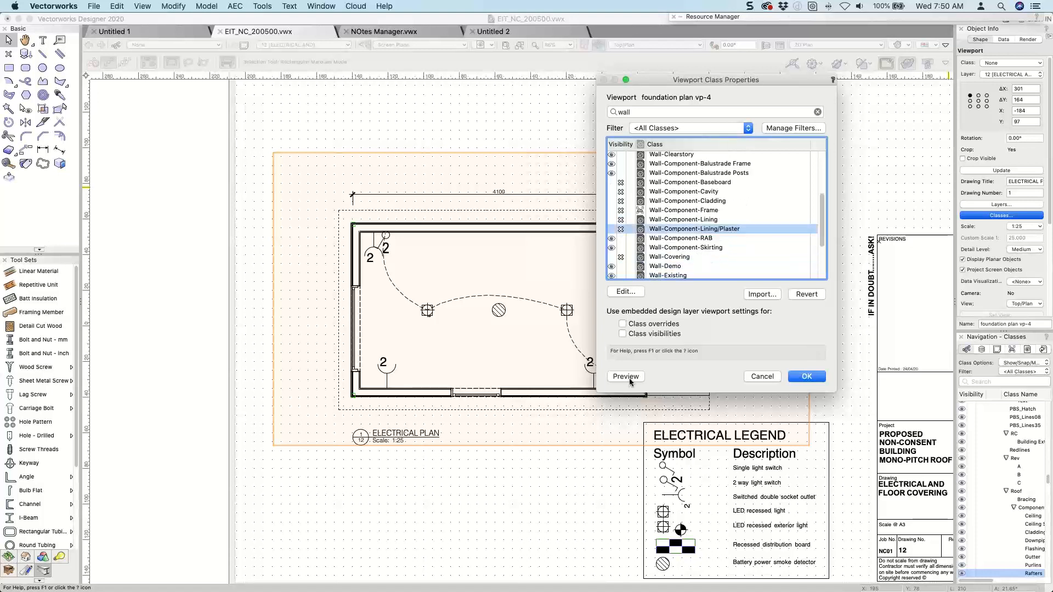
click(627, 377)
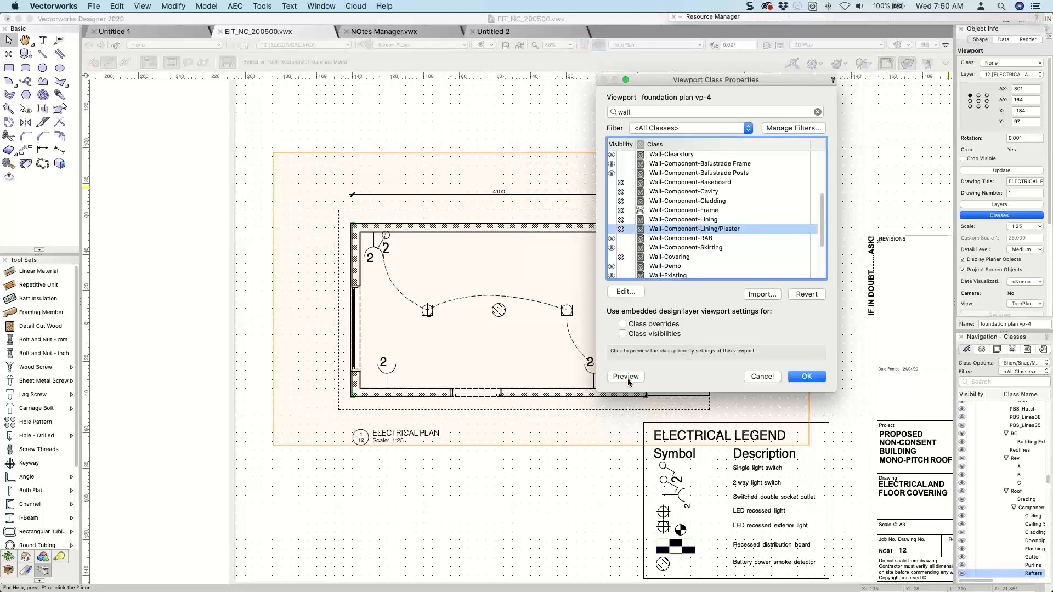
Inspect the graphic attributes of the Wall-Proposed class in the viewport and close them without changes.
scroll(649, 268, down, 1)
scroll(649, 267, down, 4)
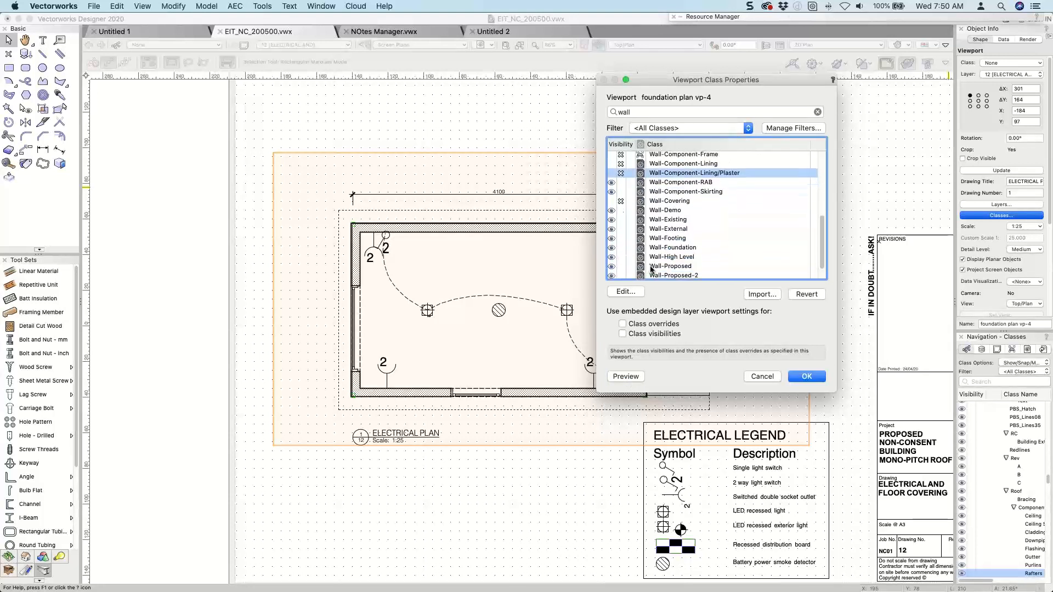
click(670, 247)
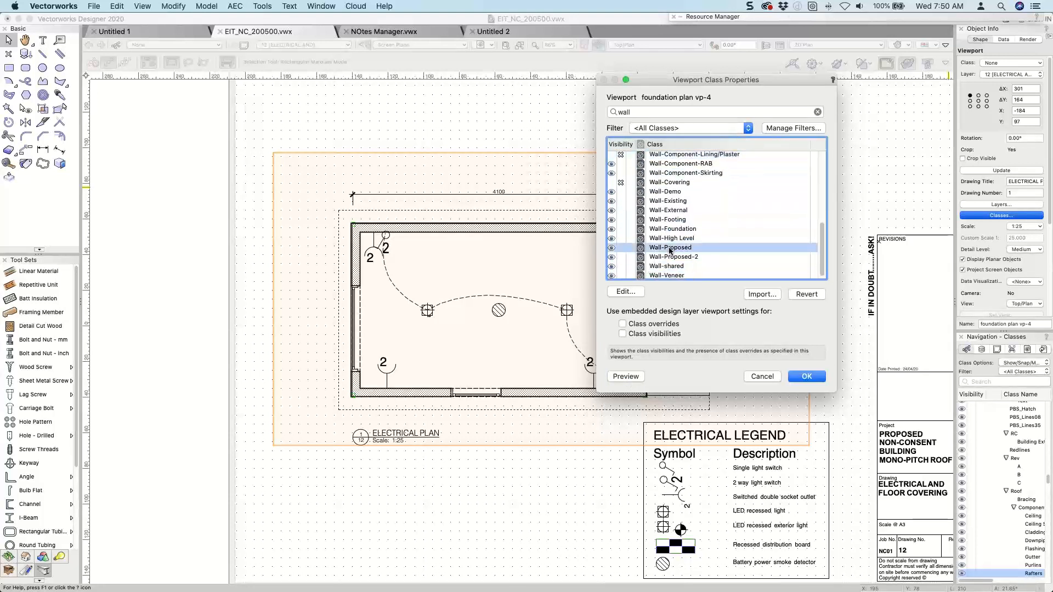
click(620, 294)
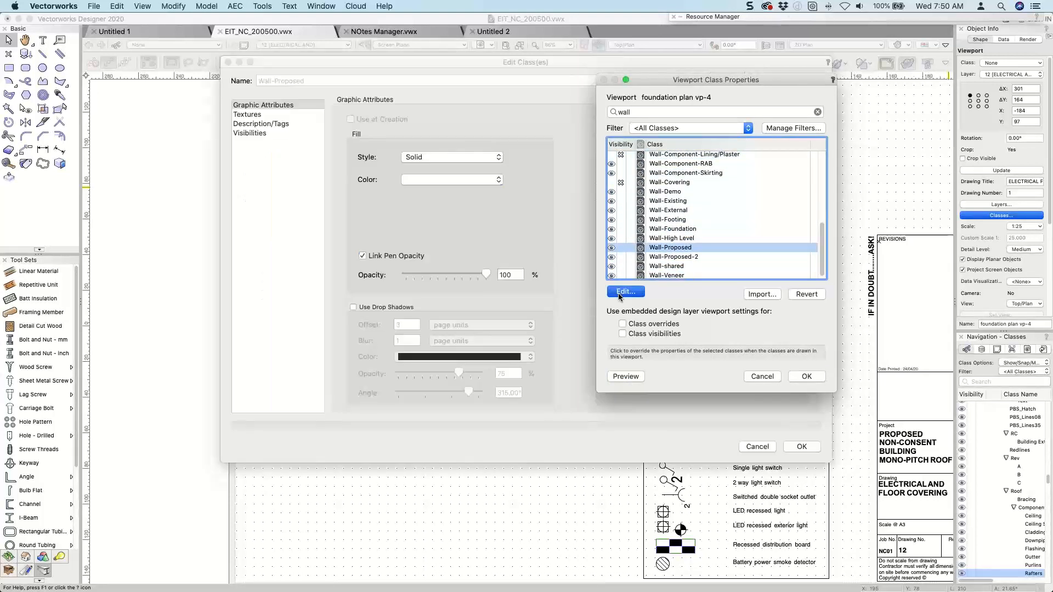
click(802, 447)
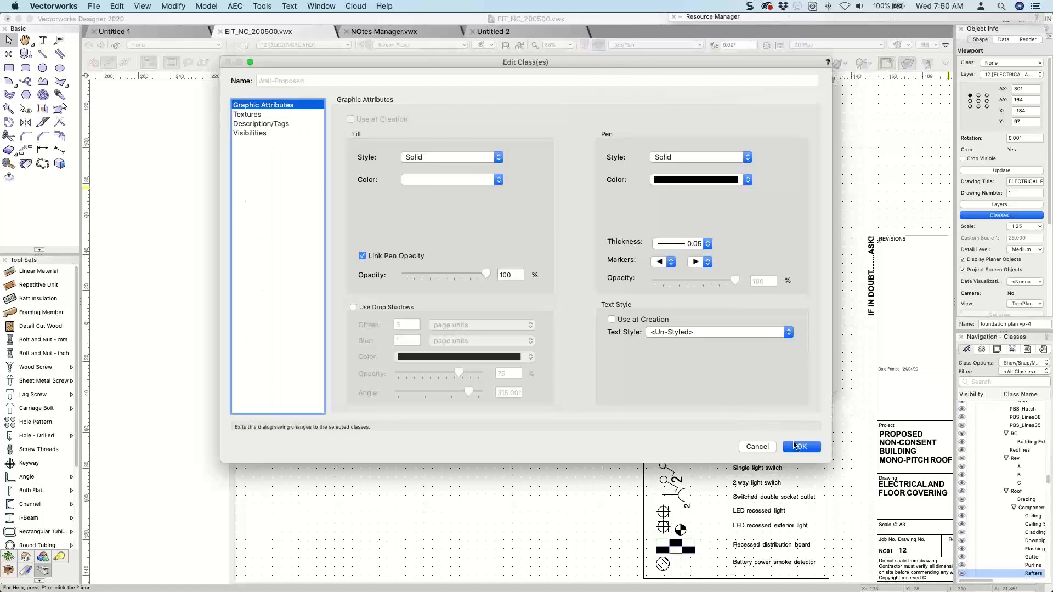
Override the Wall-Proposed-2 class in the viewport with a solid grey fill and preview it.
click(665, 258)
double_click(665, 262)
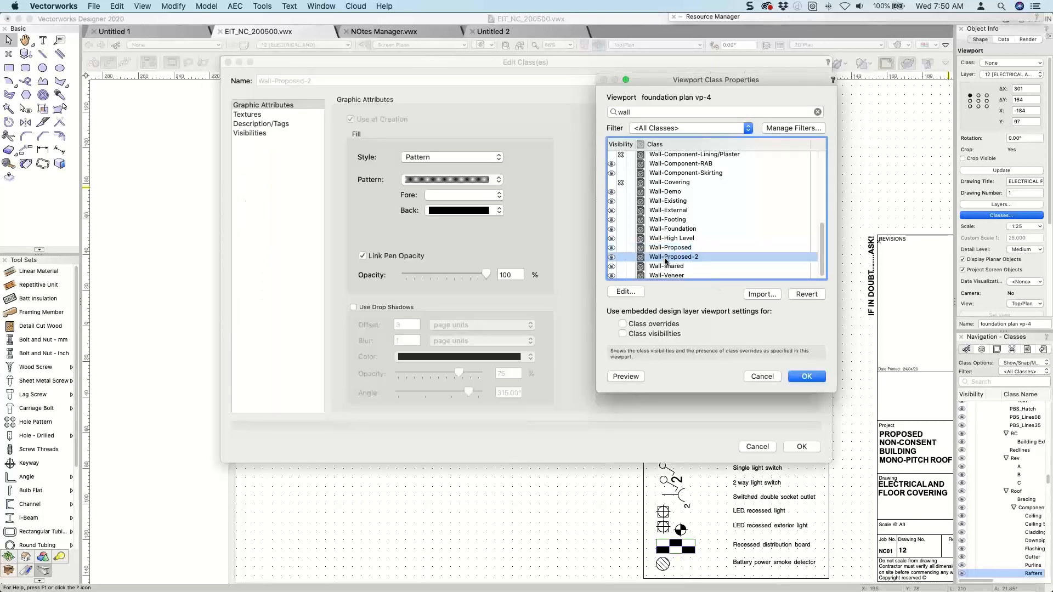
click(426, 159)
click(424, 147)
click(447, 180)
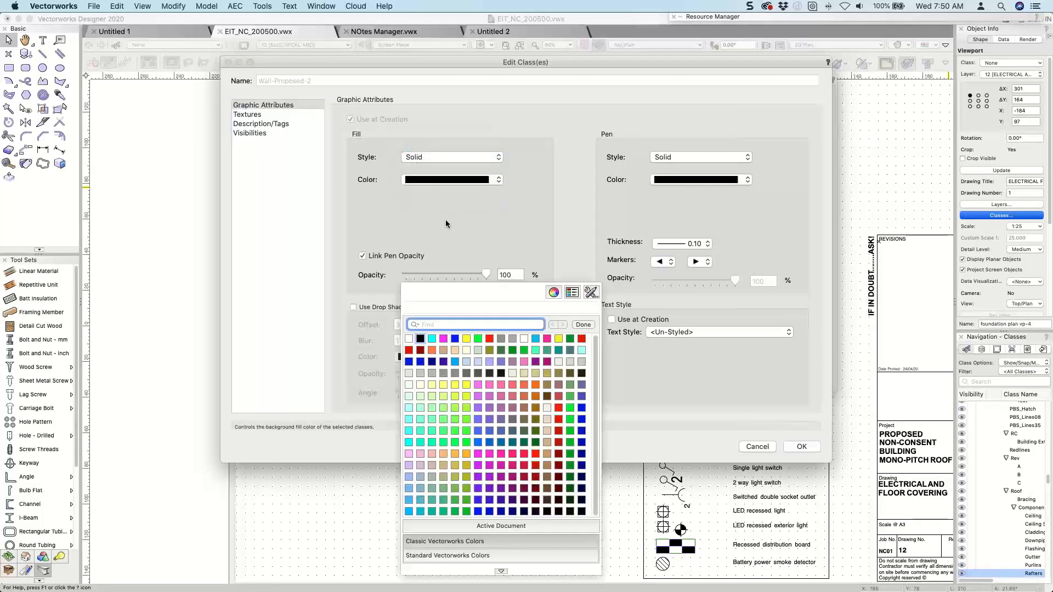
click(430, 373)
click(794, 447)
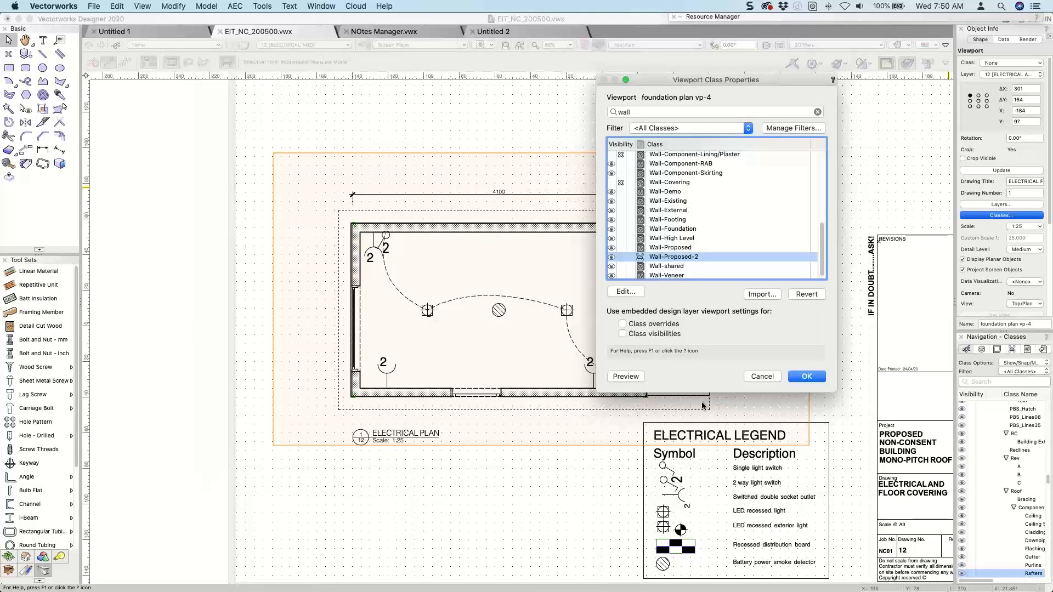
click(631, 377)
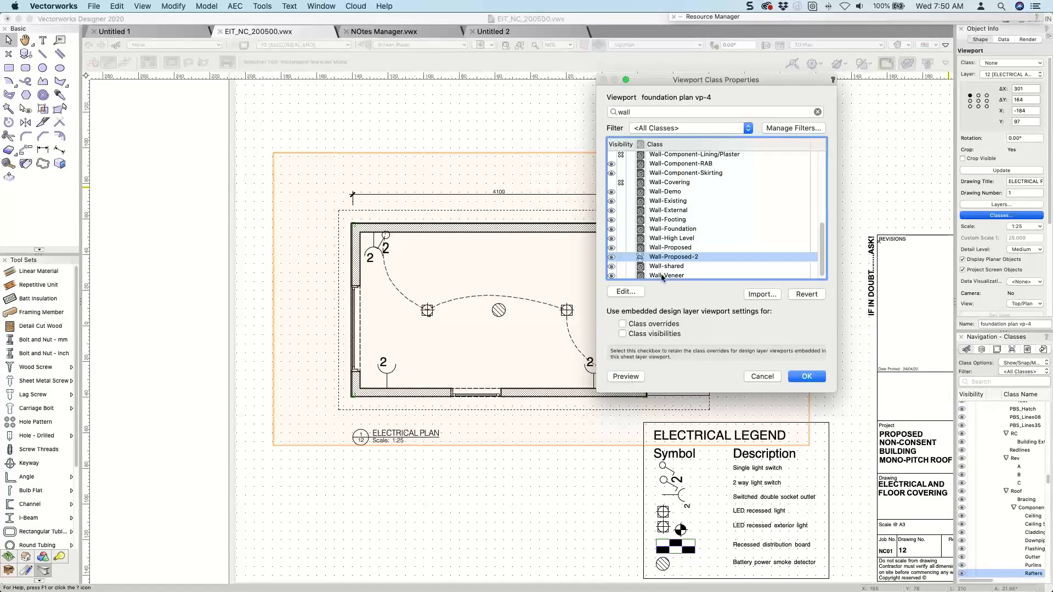
Hide the Wall-Component-RAB and Wall-Component-Skirting classes in the viewport and preview the result.
scroll(663, 205, up, 2)
click(621, 203)
click(622, 214)
scroll(626, 214, up, 4)
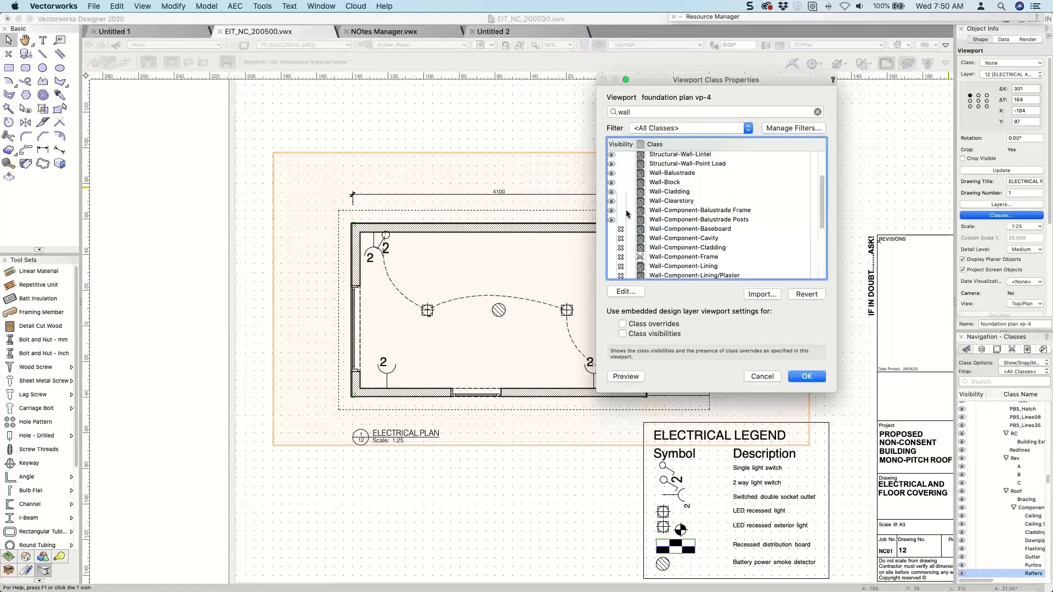
click(625, 377)
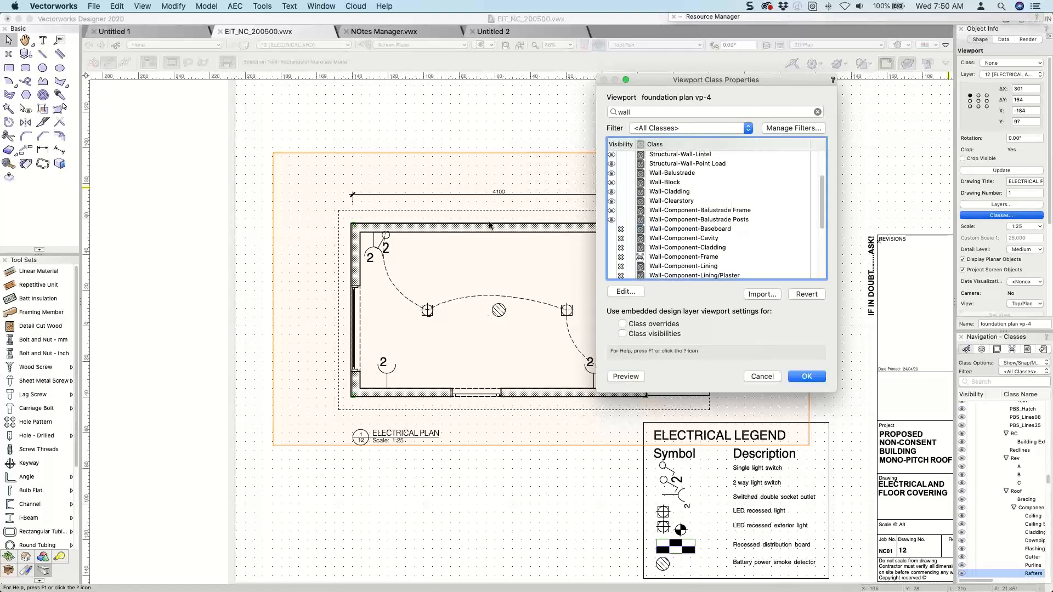
Check the fill and pen override of the Wall-Component-Frame class and cancel without changes.
scroll(670, 219, down, 1)
click(674, 246)
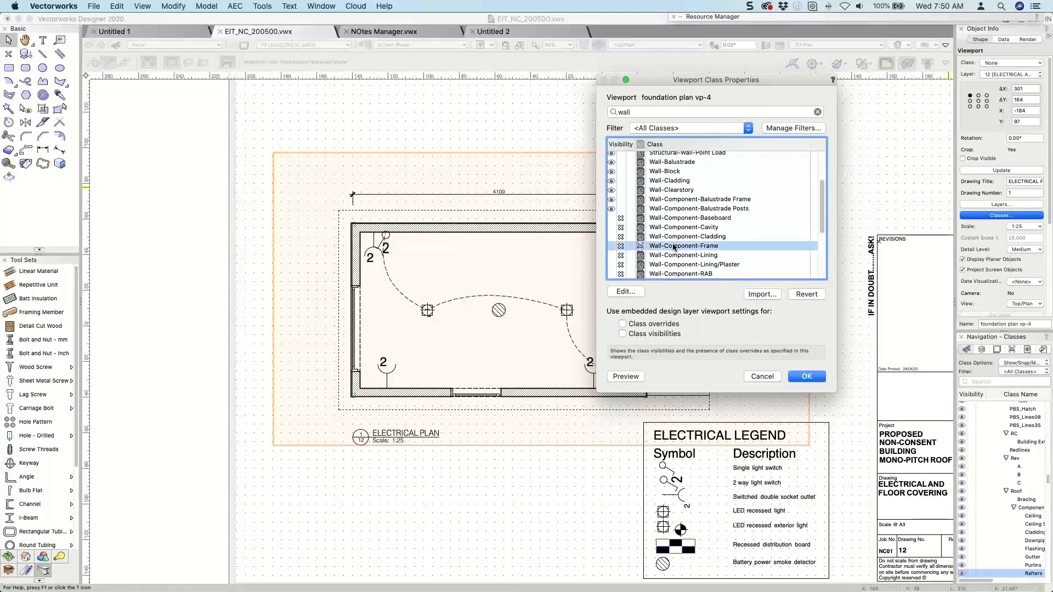
double_click(674, 246)
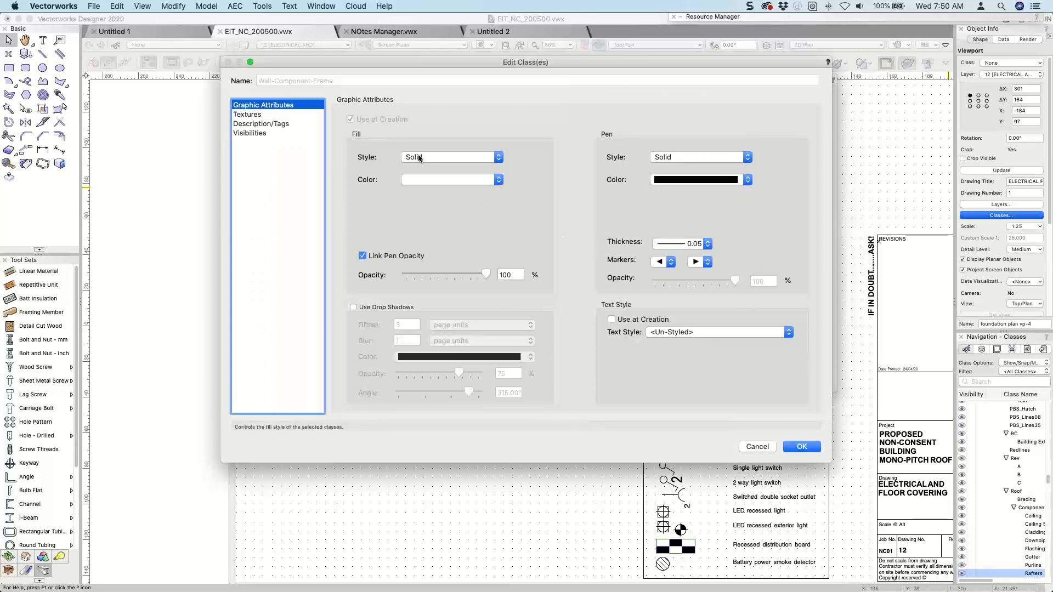
click(758, 446)
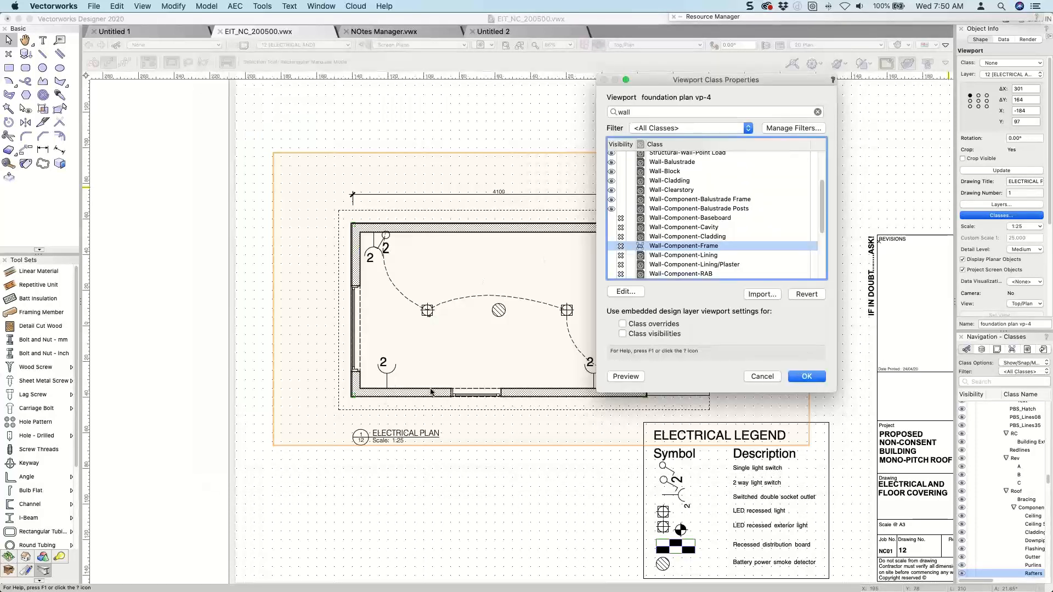
Hide the Wall-Demo, Wall-Existing, Wall-External, Wall-Footing, Wall-Foundation and Wall-High Level classes in the viewport and preview the plan.
scroll(643, 234, down, 1)
scroll(639, 236, up, 3)
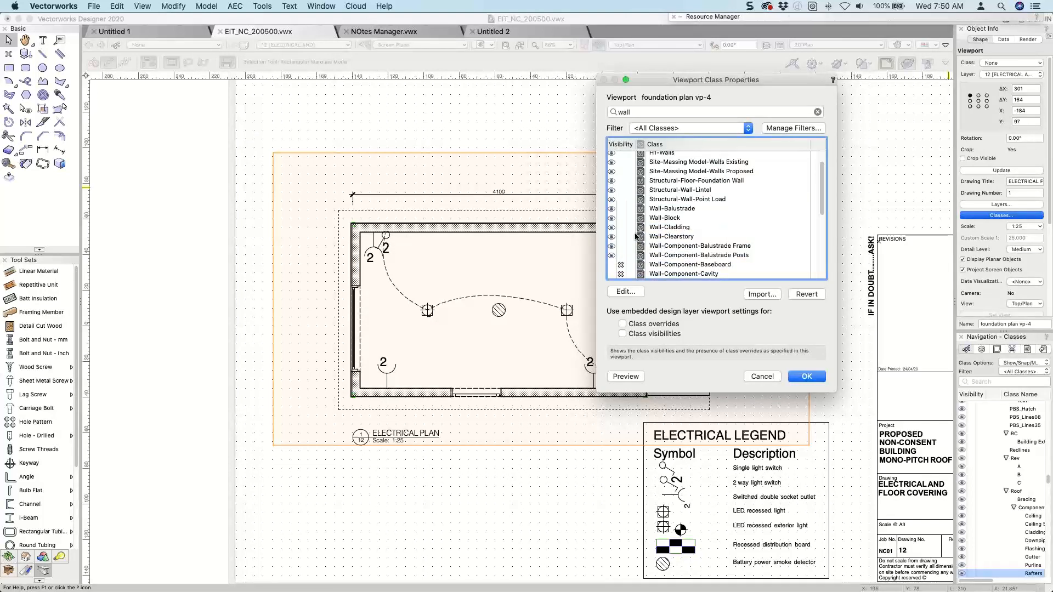
scroll(620, 230, down, 5)
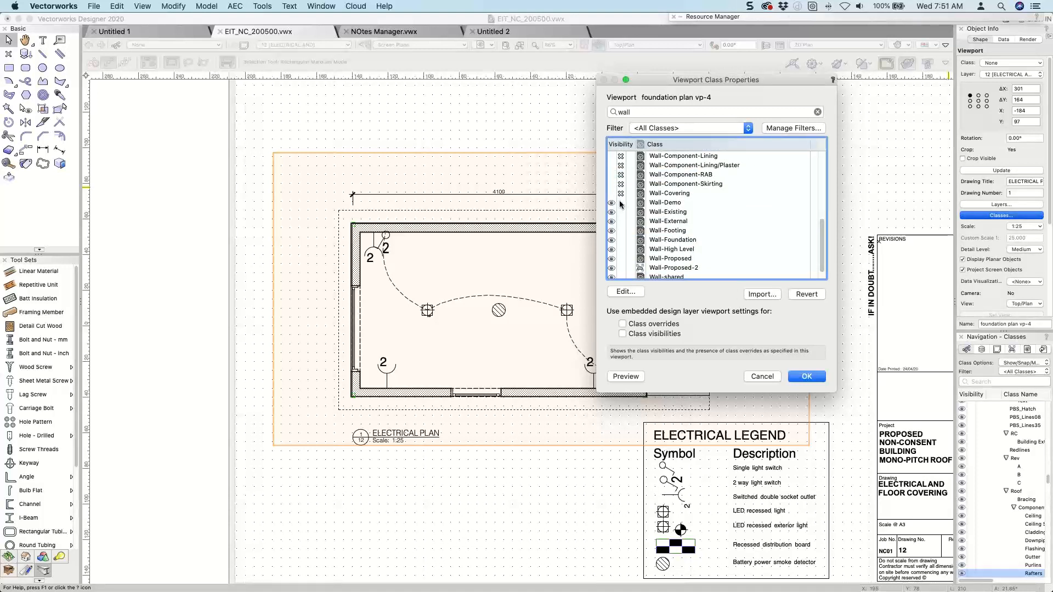
click(621, 203)
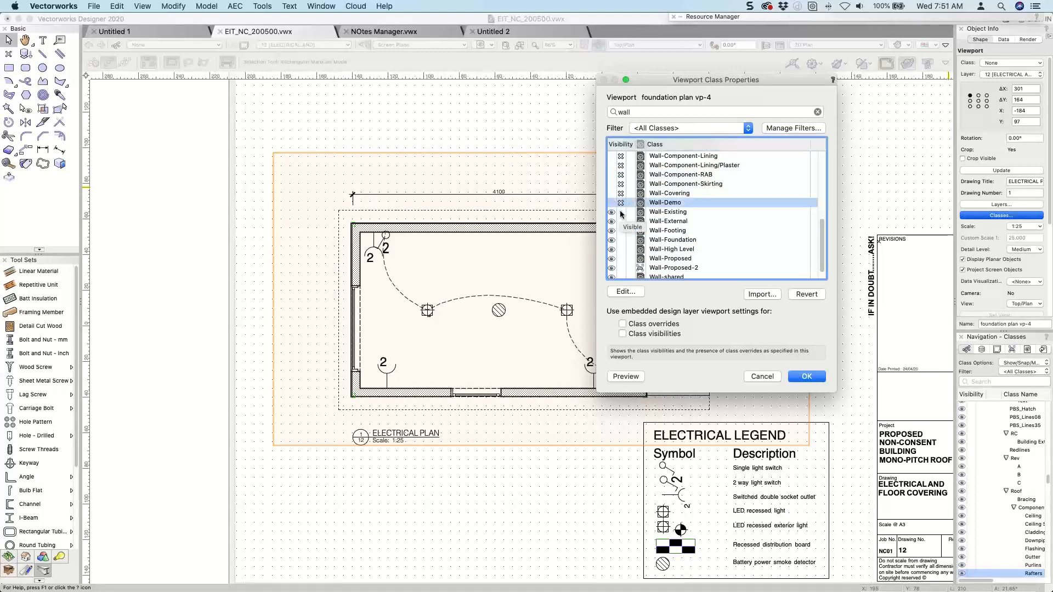
click(621, 212)
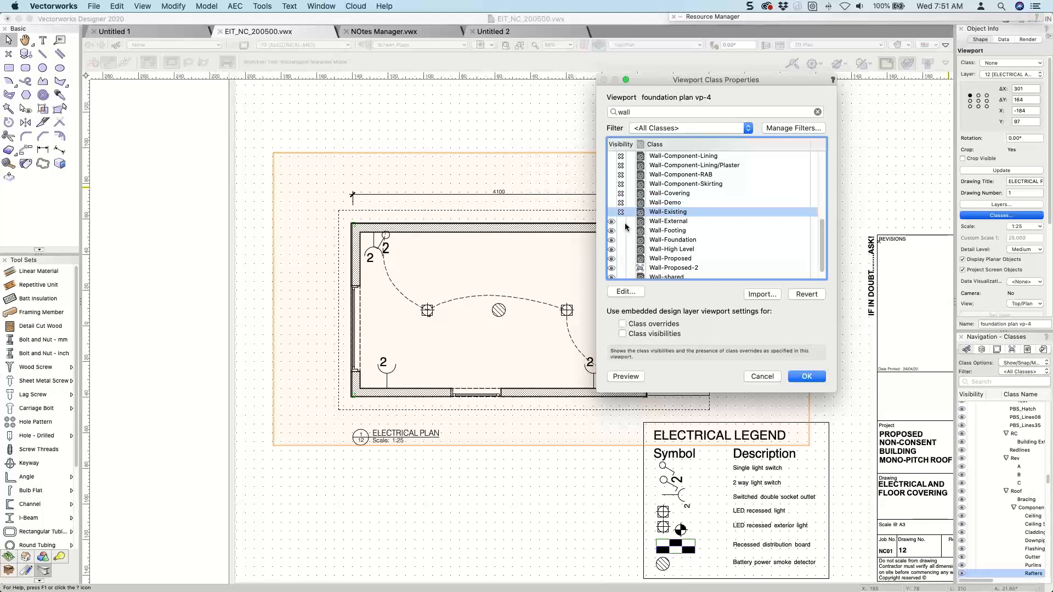
click(621, 221)
click(621, 230)
click(620, 240)
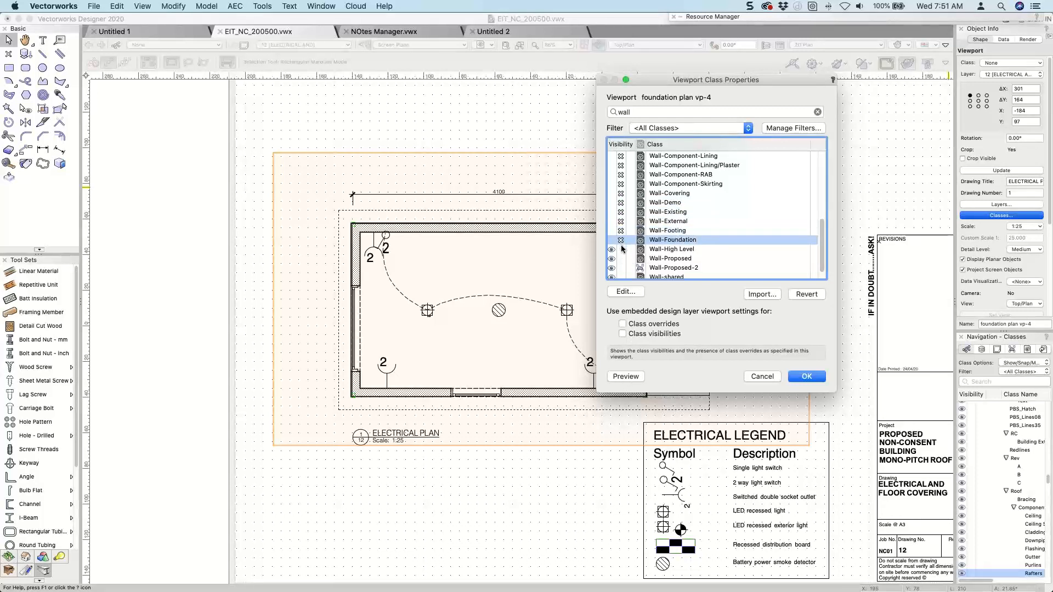
click(621, 249)
click(624, 374)
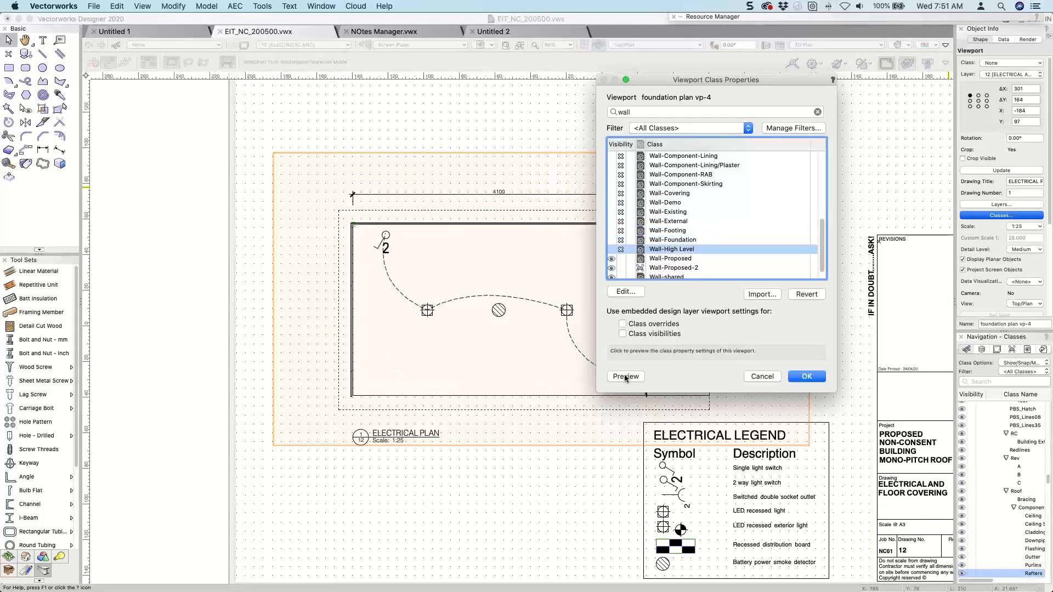
Try showing the Wall-High Level and Wall-Foundation classes in turn to test which one controls the walls.
click(612, 249)
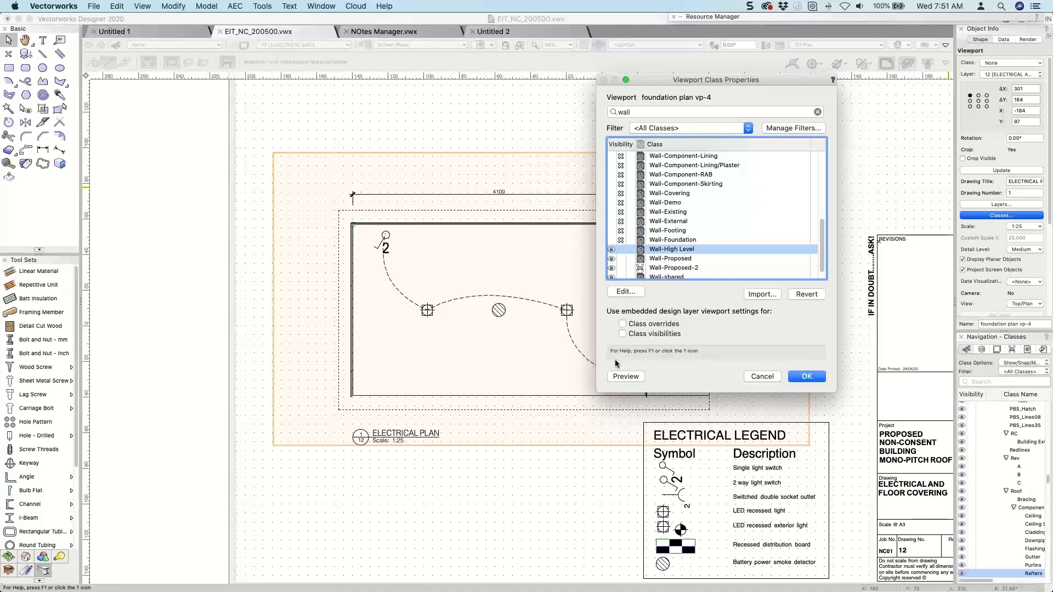
click(621, 378)
click(611, 249)
click(611, 240)
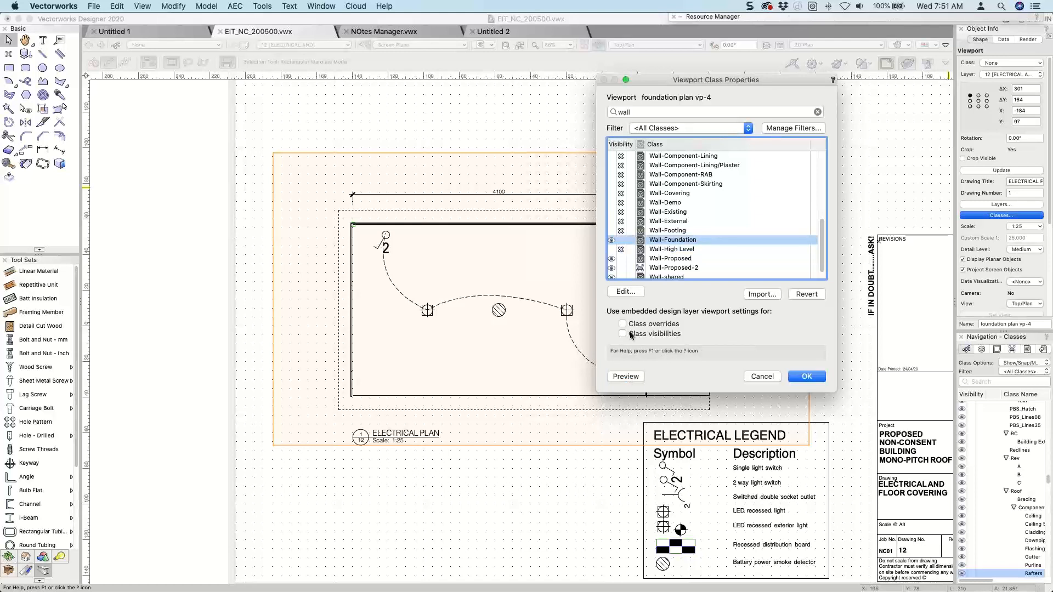
click(612, 239)
Make the Wall-External class visible in the viewport, leave Wall-Footing hidden, and preview the plan.
click(611, 230)
click(612, 221)
click(611, 230)
click(626, 375)
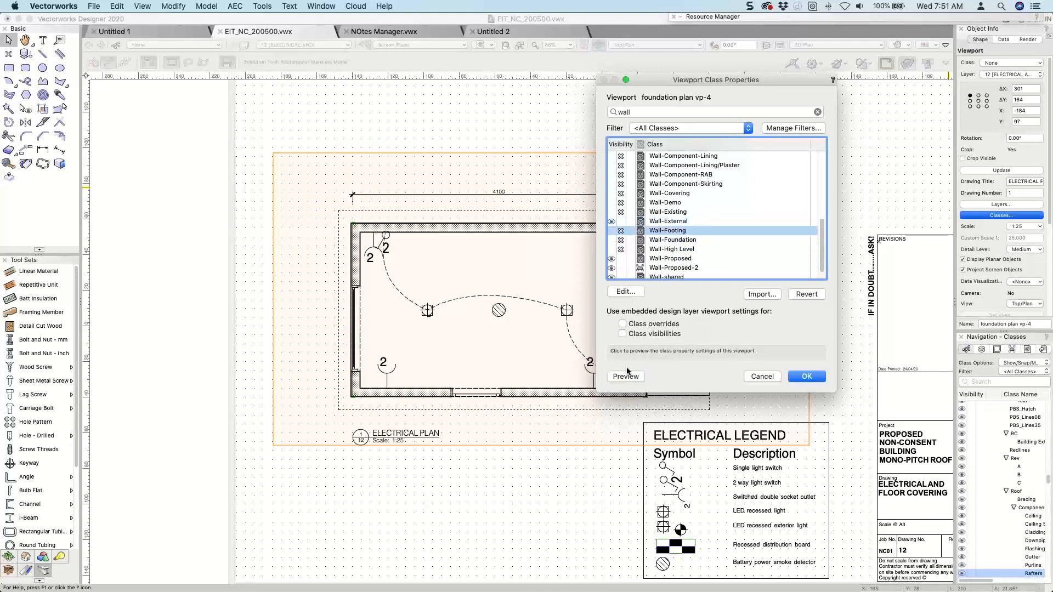
Override the Wall-External class in the viewport with a solid grey fill and a 0.18 pen thickness, and preview it.
click(679, 222)
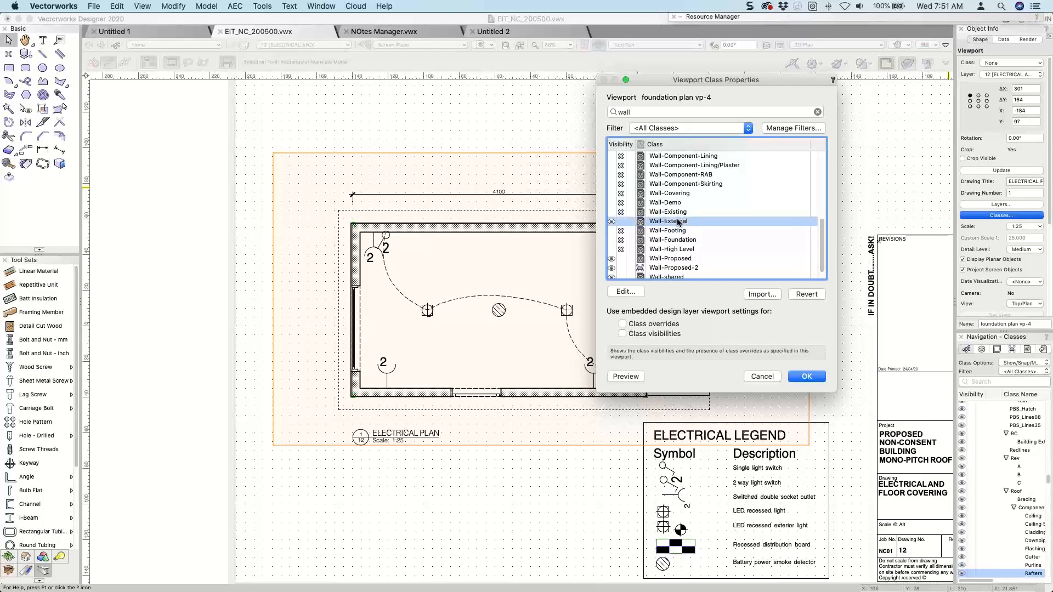
double_click(679, 221)
click(426, 158)
click(426, 148)
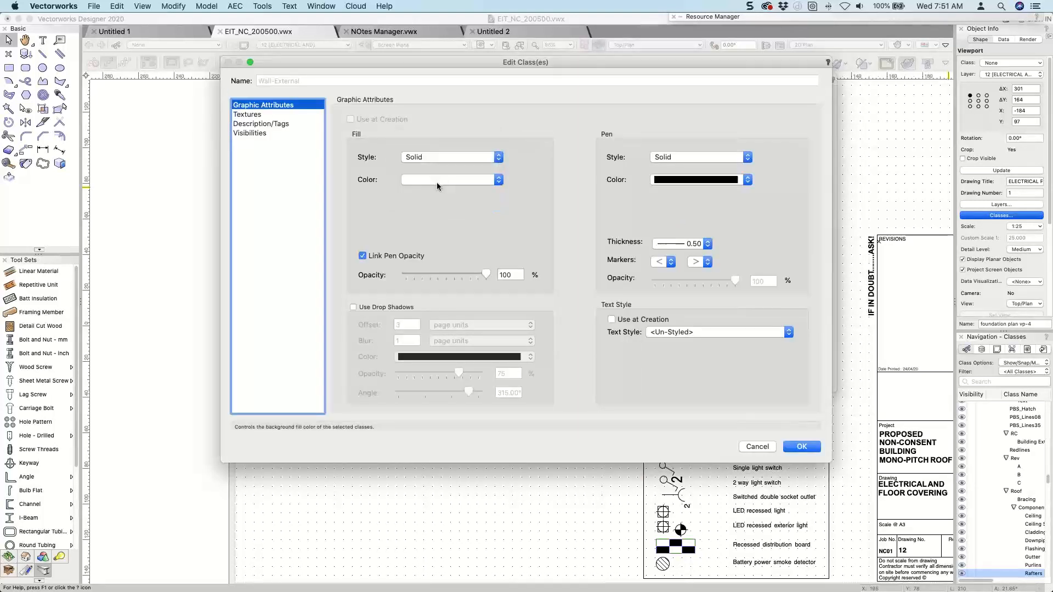
click(439, 181)
click(440, 370)
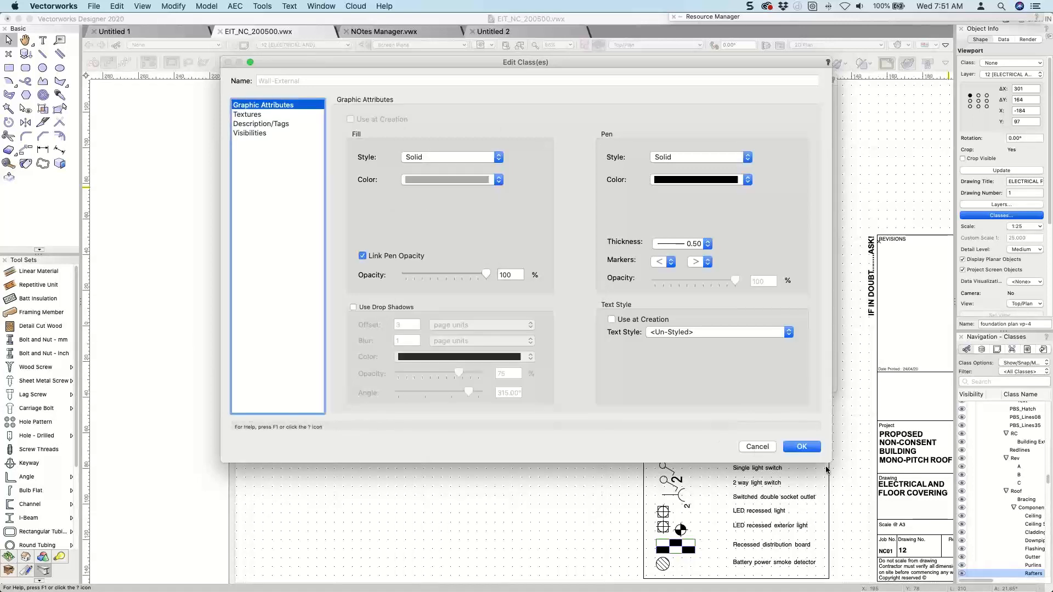
click(682, 245)
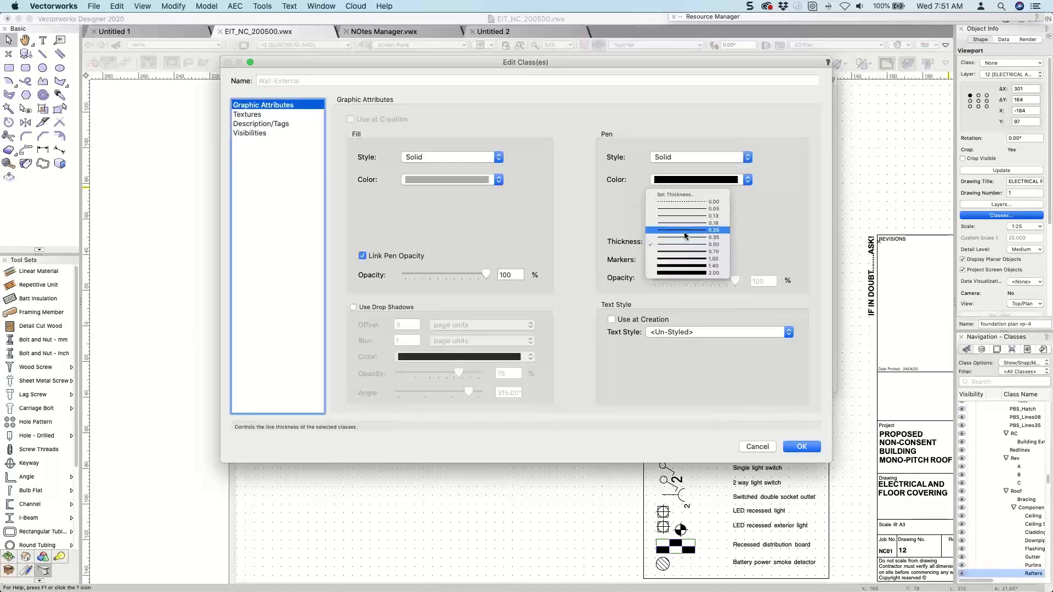
click(685, 223)
click(802, 446)
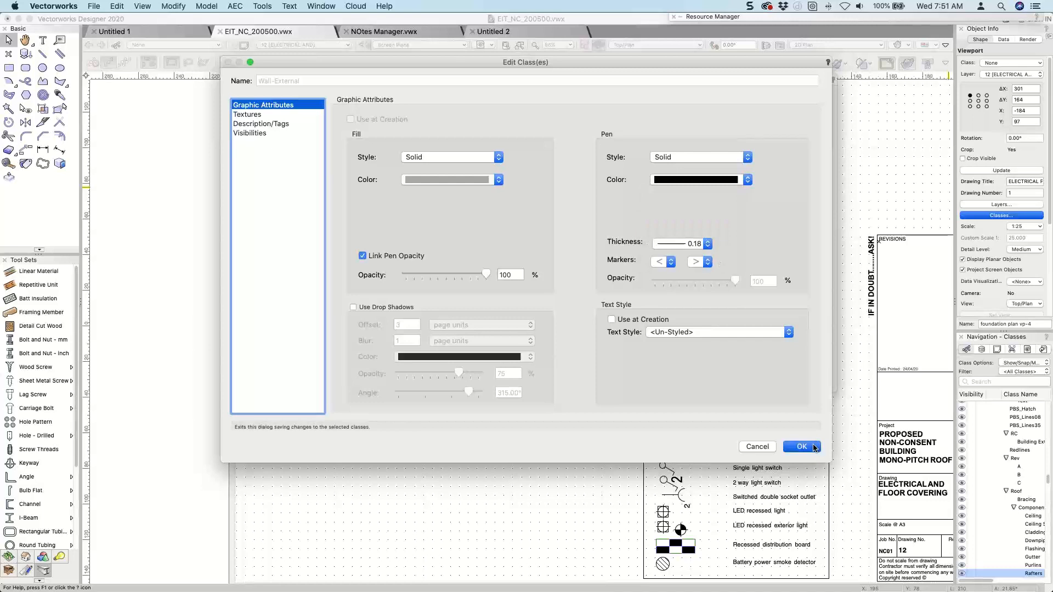
click(623, 376)
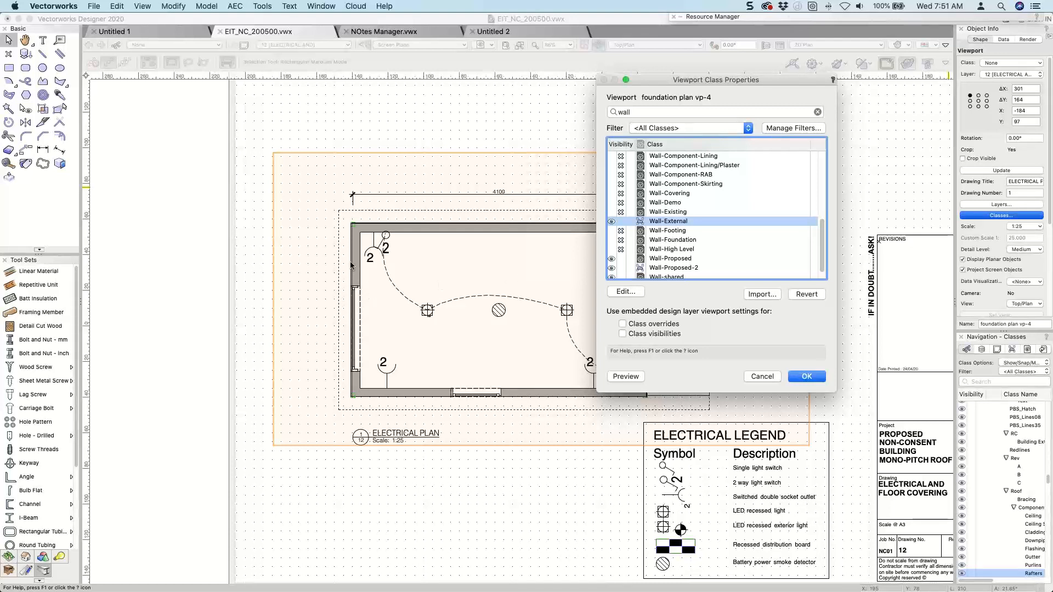
Filter the viewport's class list for lintel, hide Structural-Wall-Lintel, try hiding Door-Lintel, and accept the settings with Door-Lintel visible.
click(535, 411)
scroll(713, 233, down, 1)
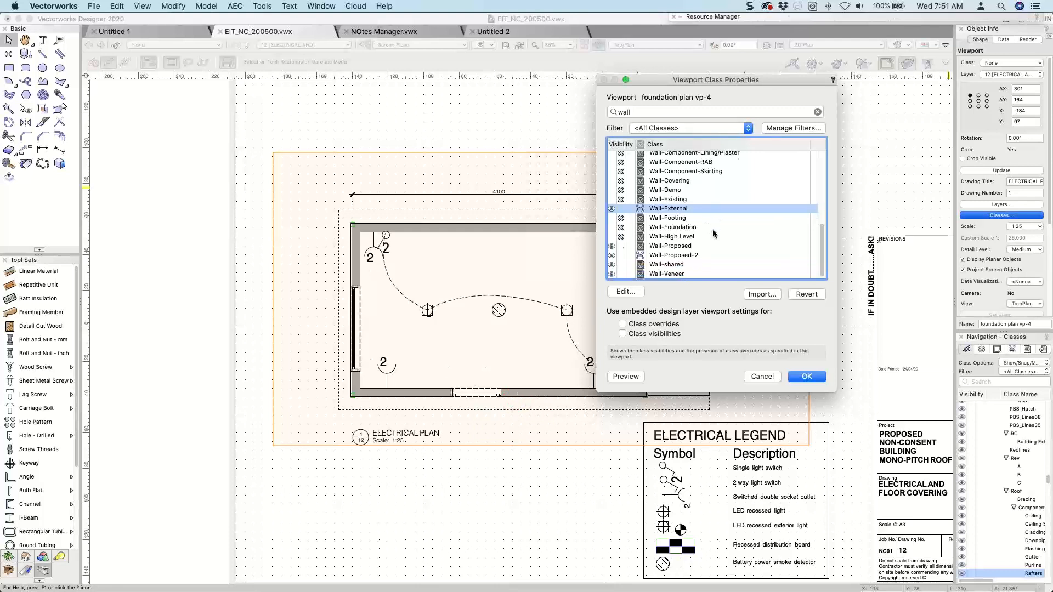
scroll(714, 233, up, 10)
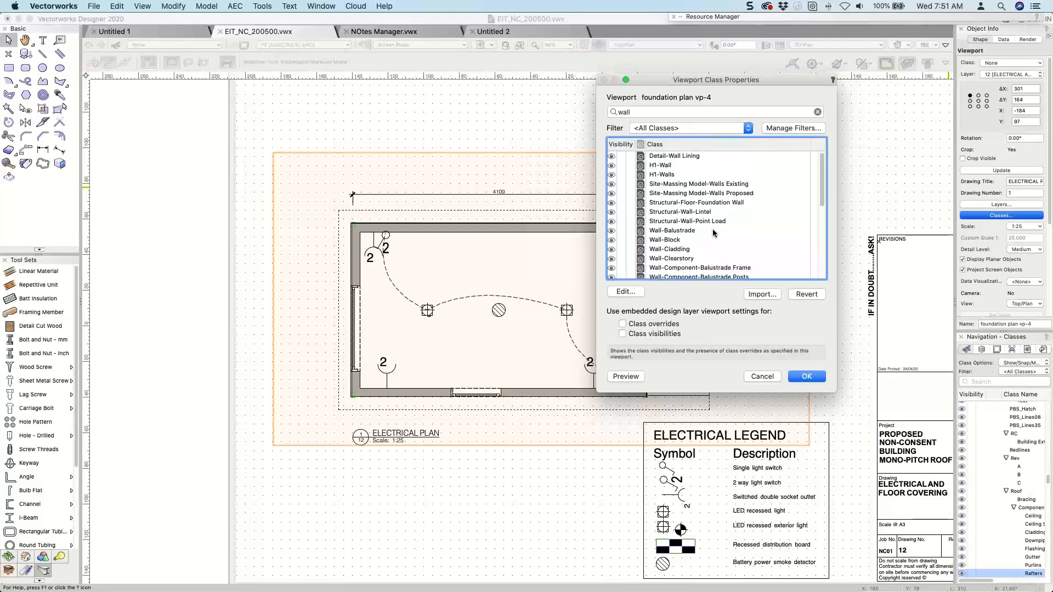
scroll(713, 233, down, 1)
key(Tab)
key(BackSpace)
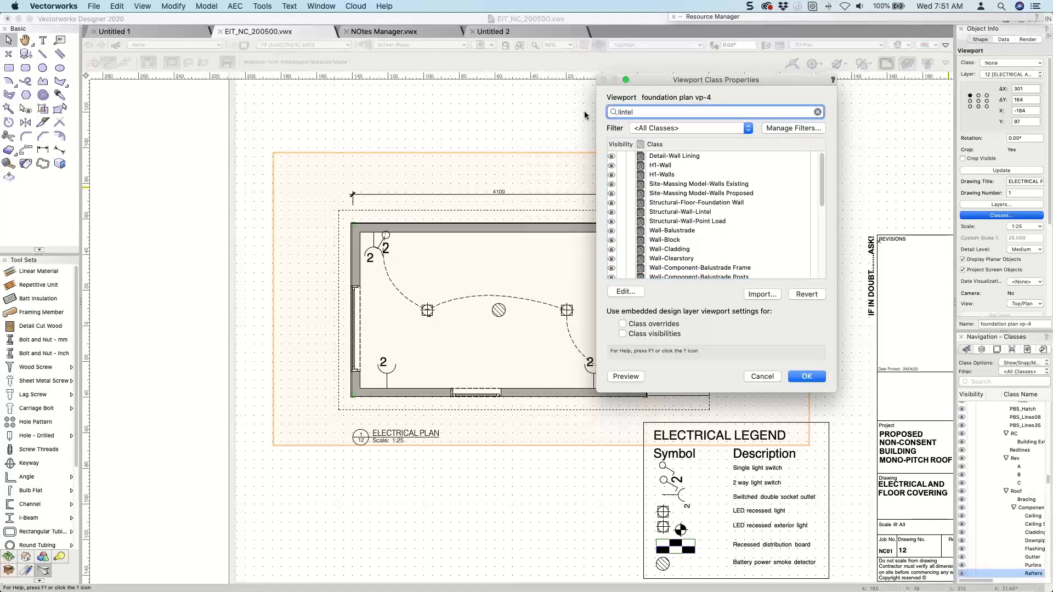
click(662, 158)
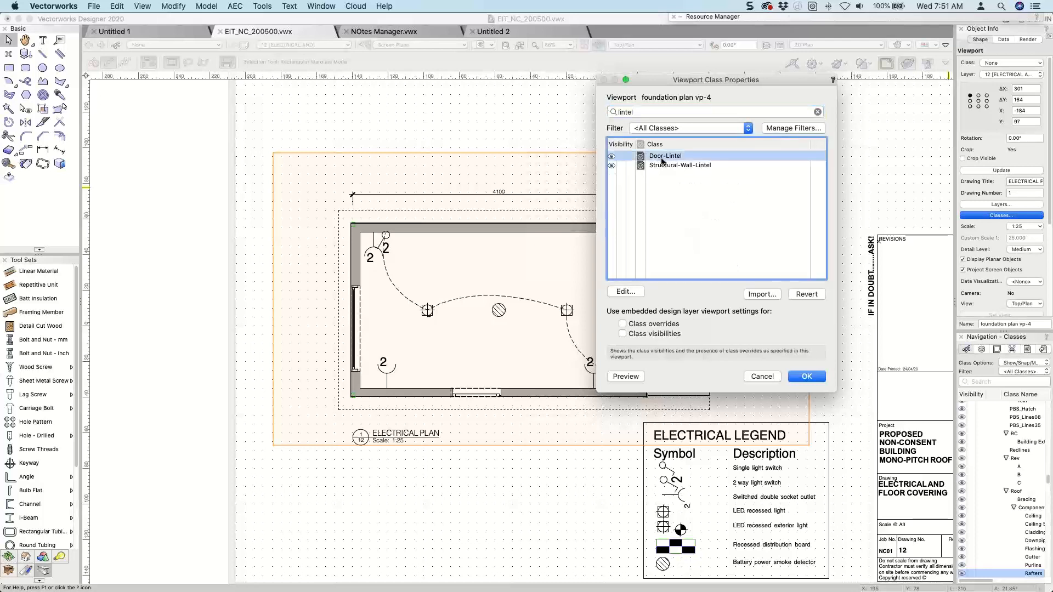
click(620, 165)
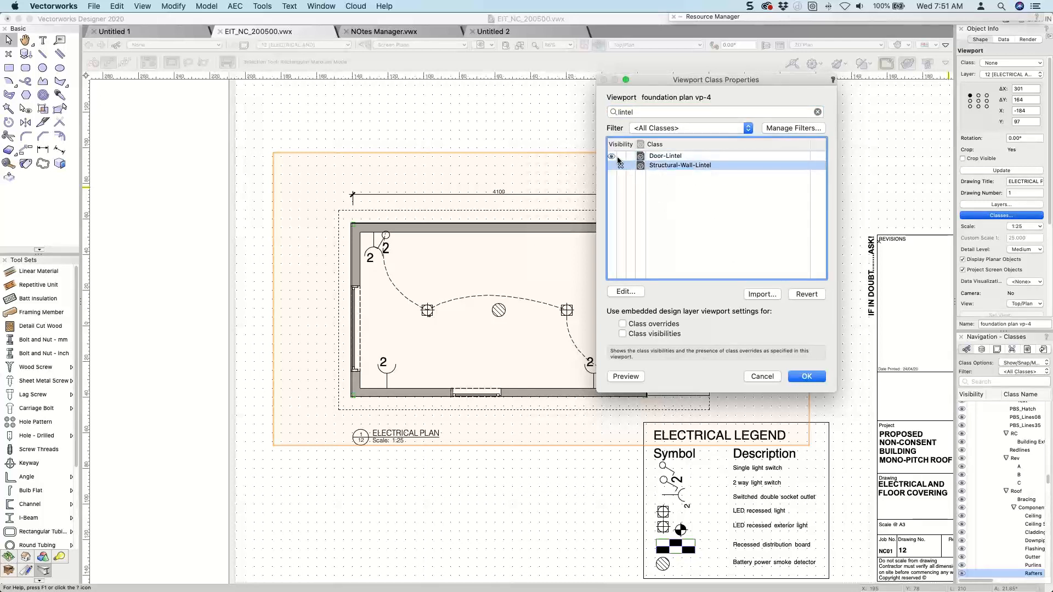
click(619, 156)
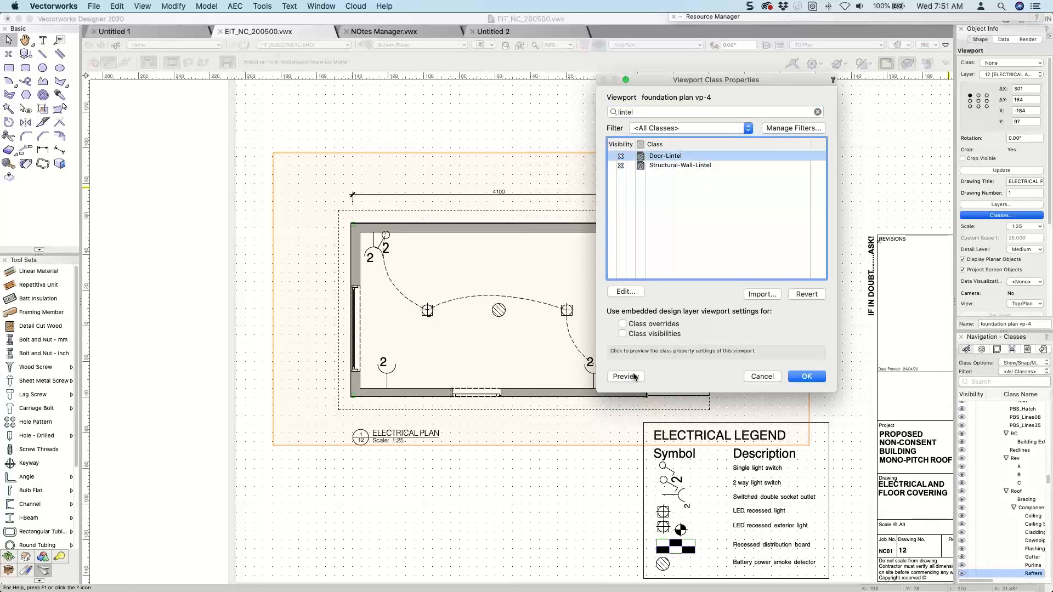
click(612, 156)
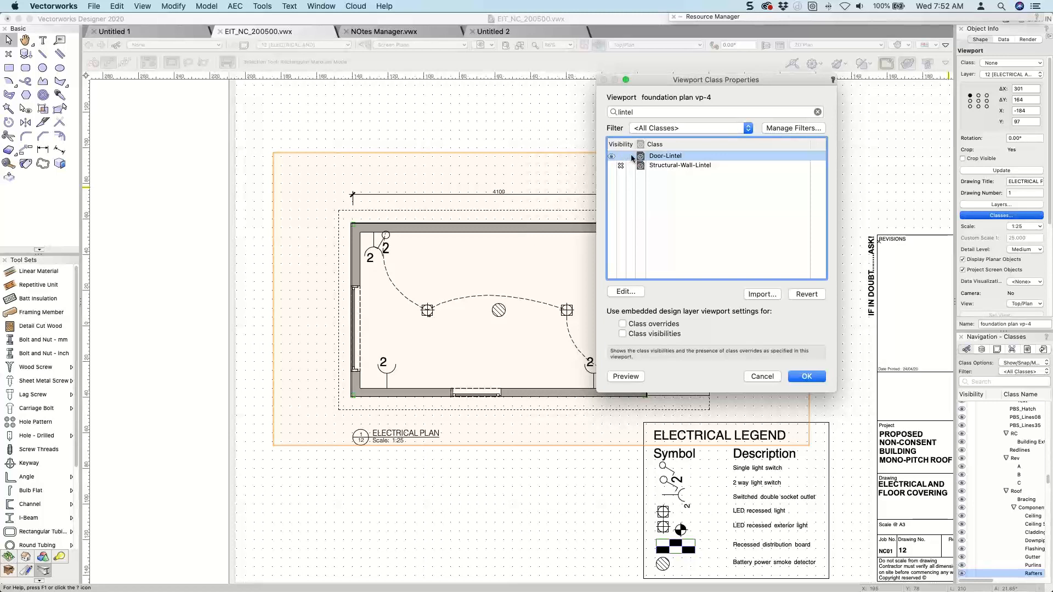
click(800, 377)
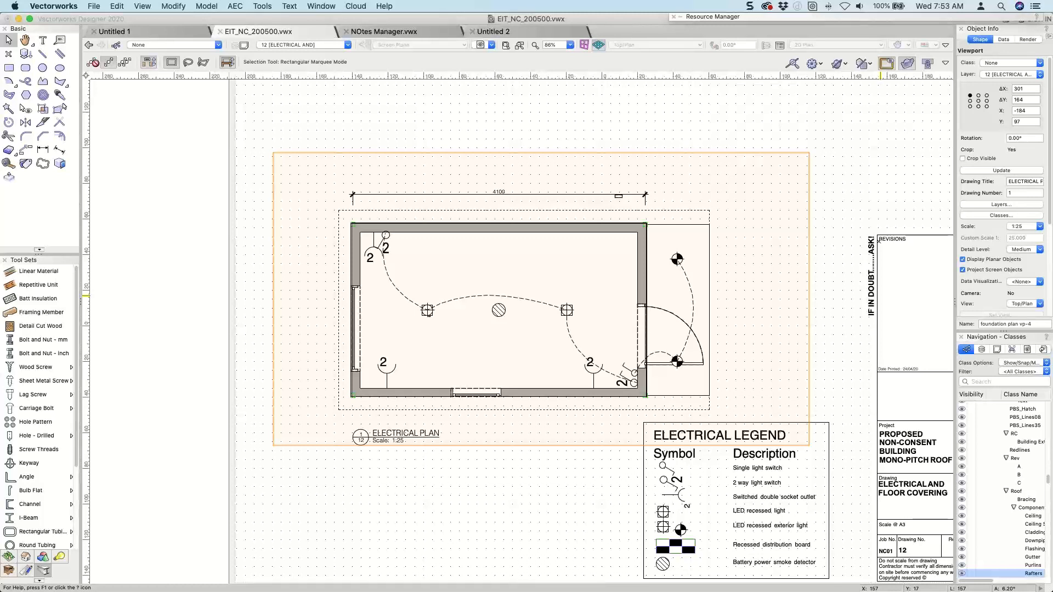
Switch to the 1-Floor design layer, display the building as a shaded right isometric view, and select the small window in the long wall.
click(323, 45)
scroll(295, 217, down, 3)
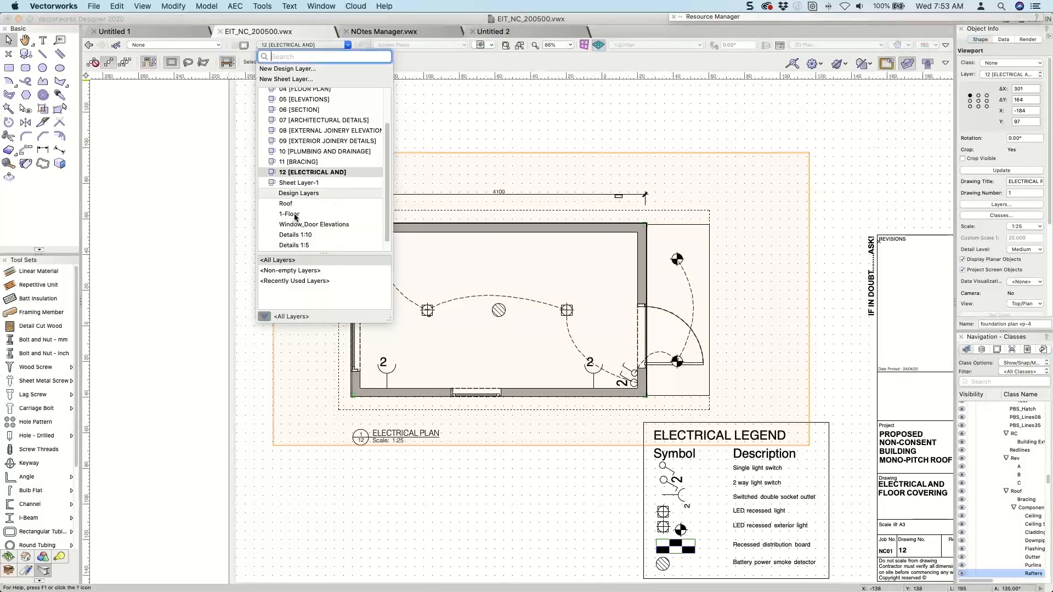
click(294, 214)
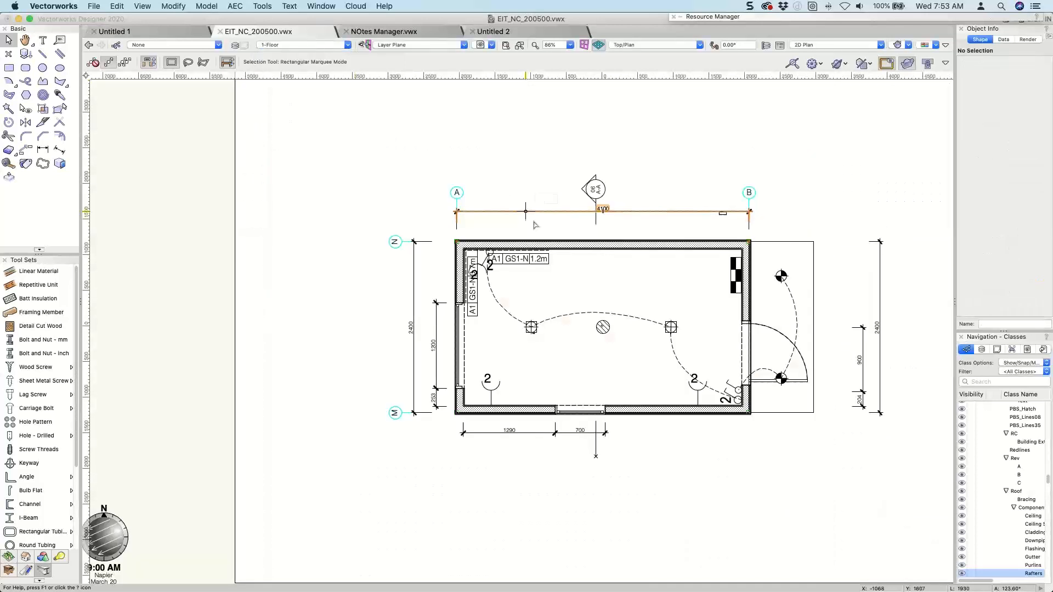
key(KP_3)
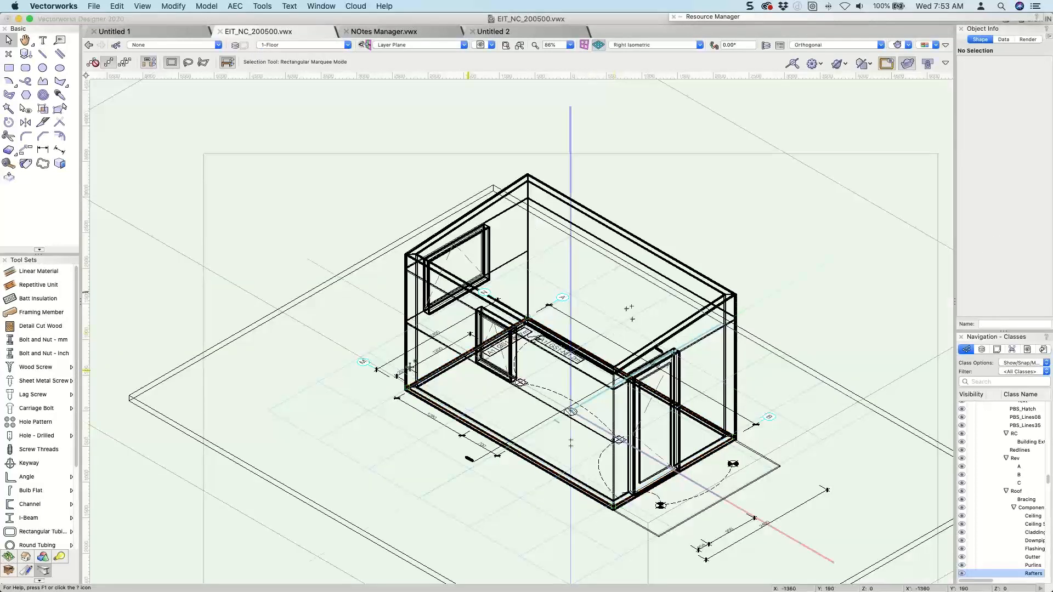
double_click(481, 332)
key(super+shift+g)
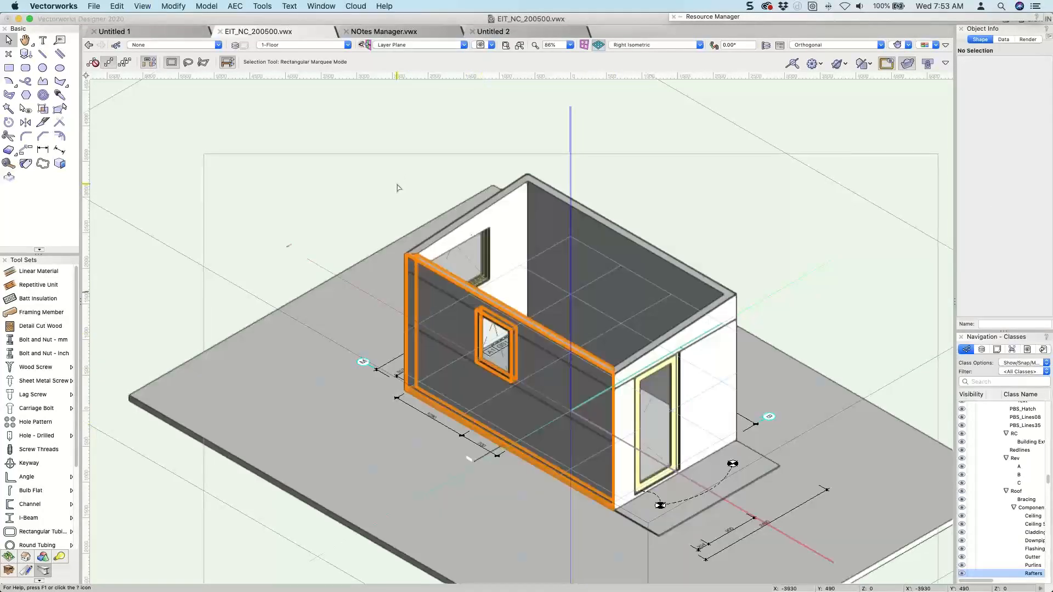
double_click(479, 339)
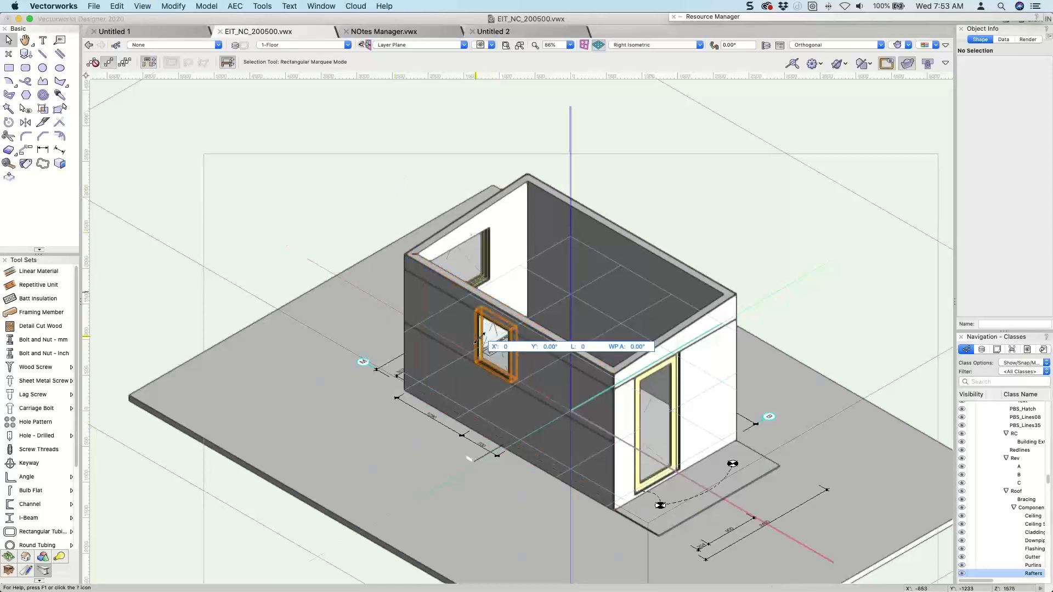
key(Return)
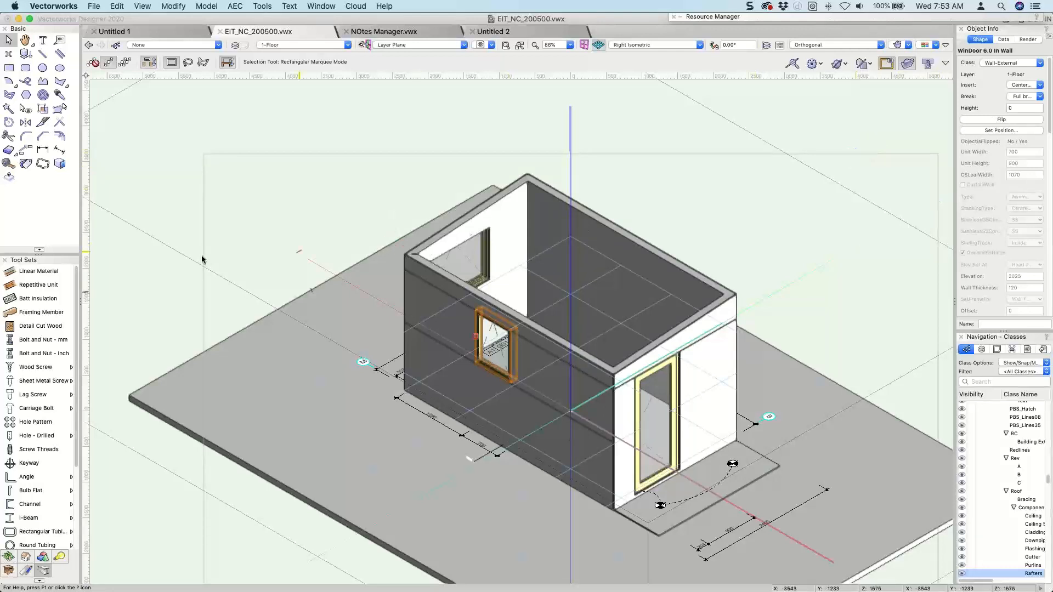
Place a Custom Window with the Window tool in the empty space outside the building, keeping its rotation at 0°.
click(25, 557)
click(30, 450)
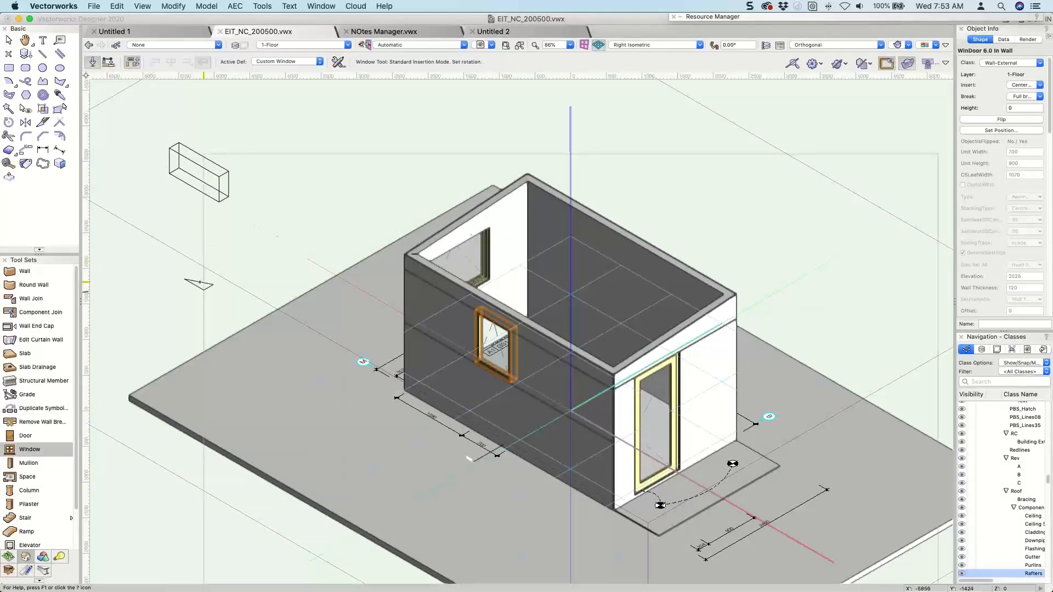
click(204, 281)
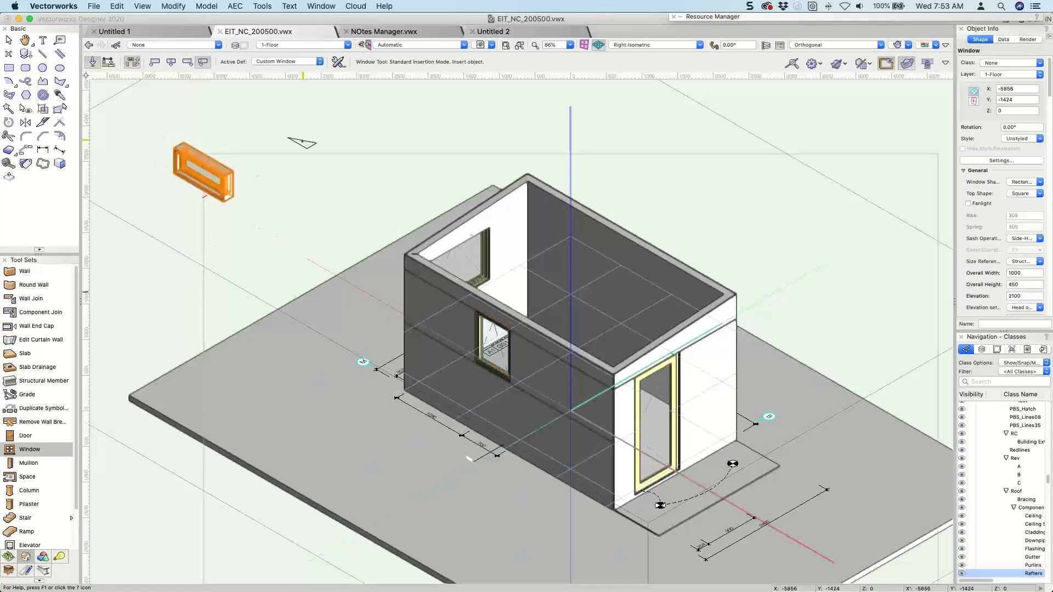
key(x)
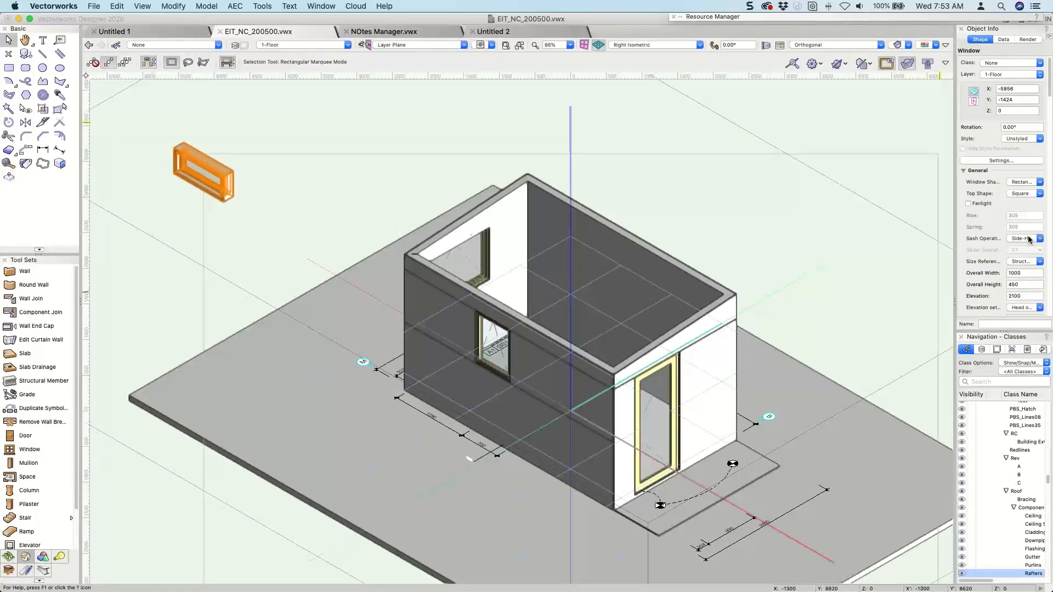
Set the new window's overall width to 1200 and overall height to 1800.
click(1020, 273)
text(1200)
key(Tab)
text(180)
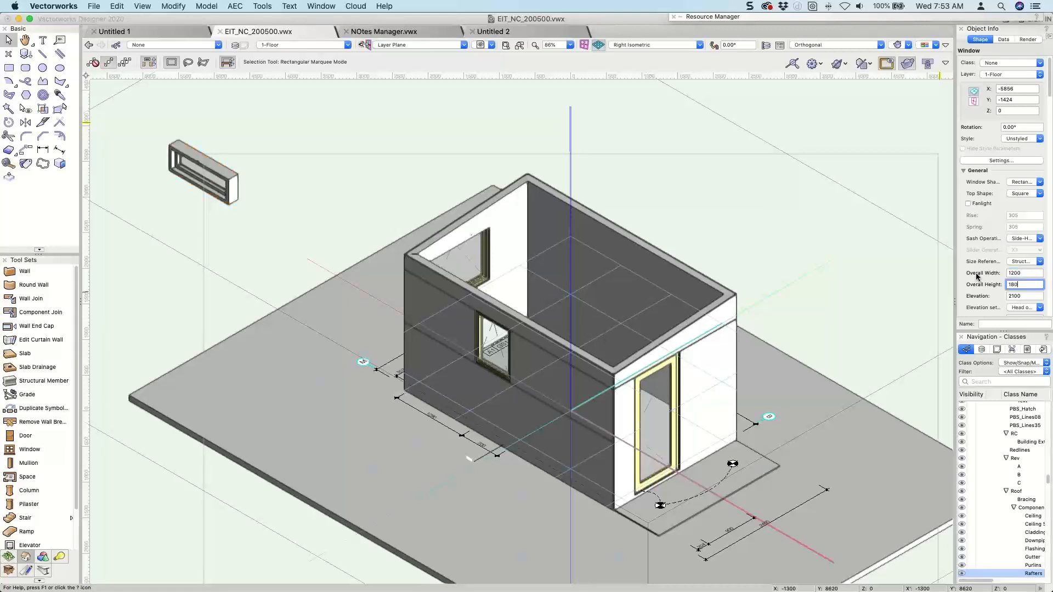
text(0)
key(Return)
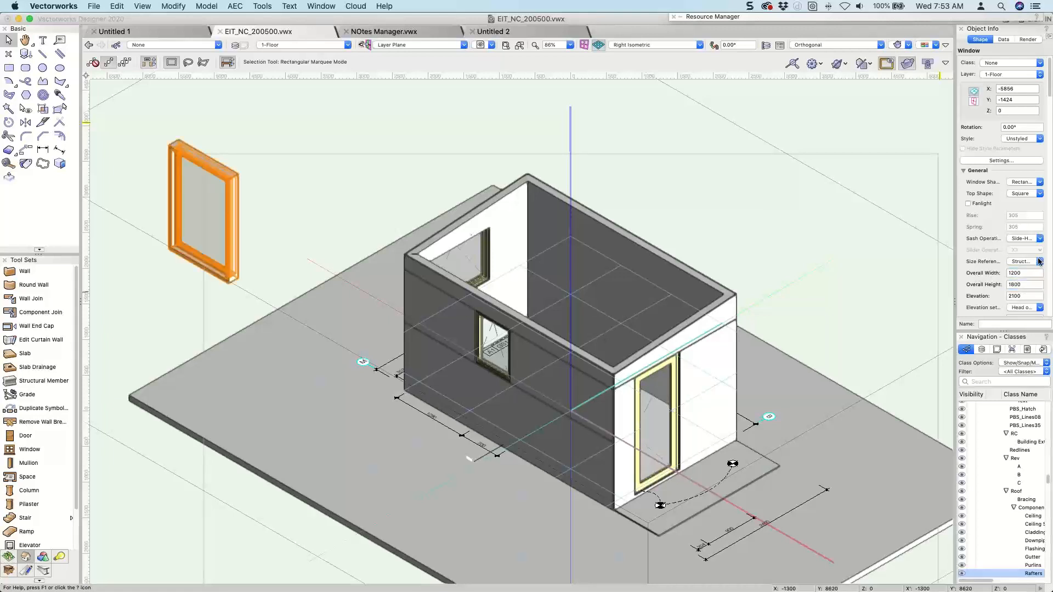
Change the window's sash type to Custom and configure the custom sash with 2 rows.
click(1002, 161)
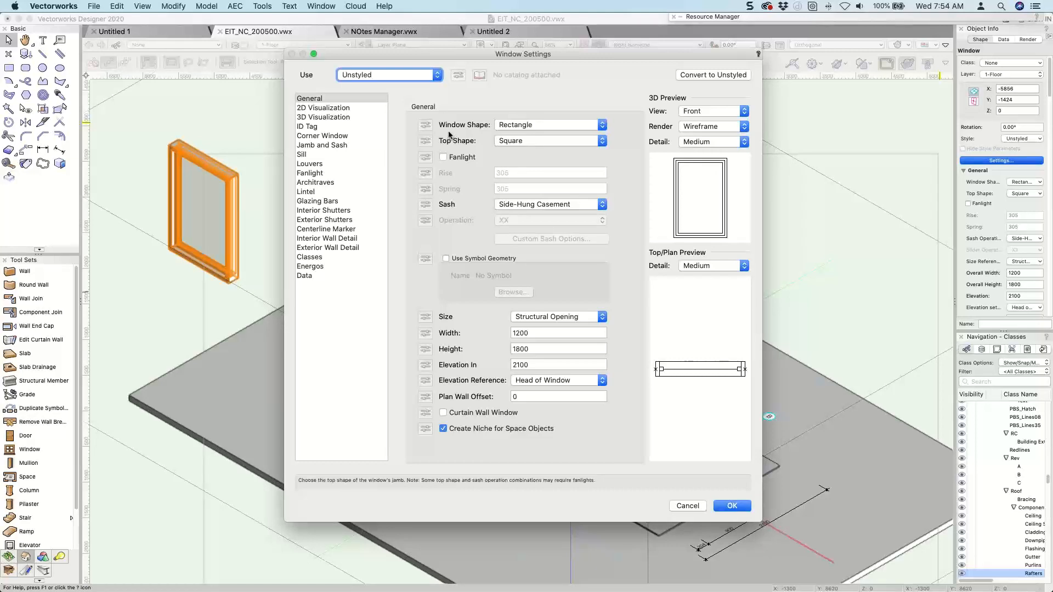
click(514, 204)
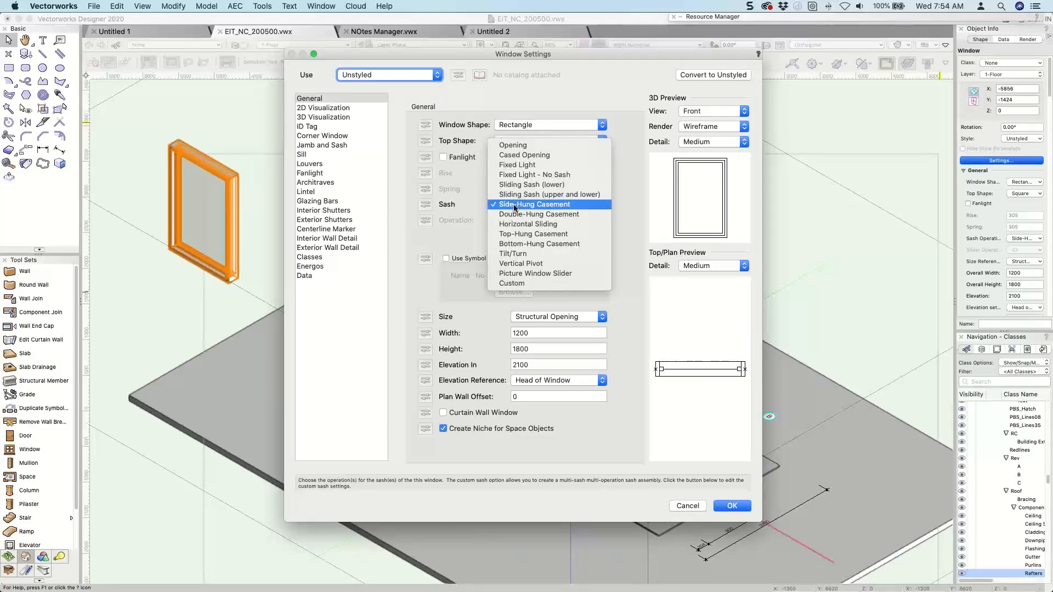
click(445, 241)
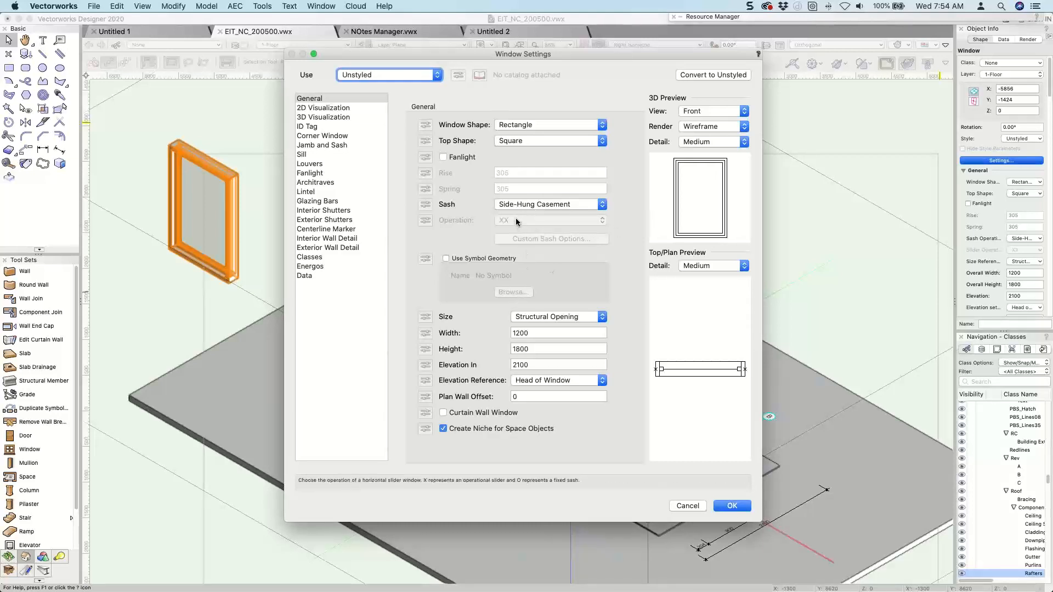
click(540, 206)
click(509, 284)
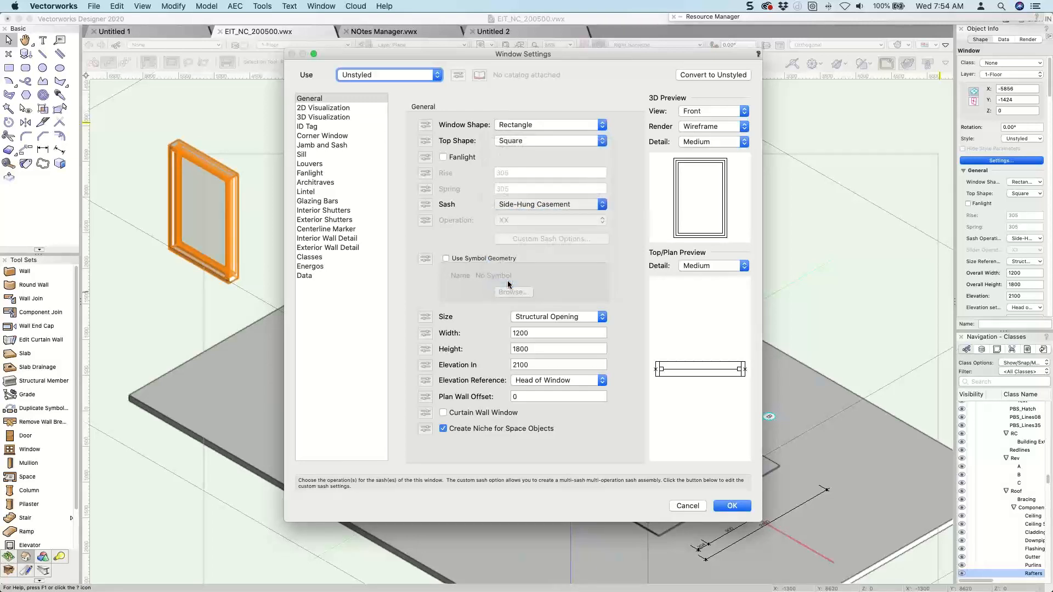
click(522, 240)
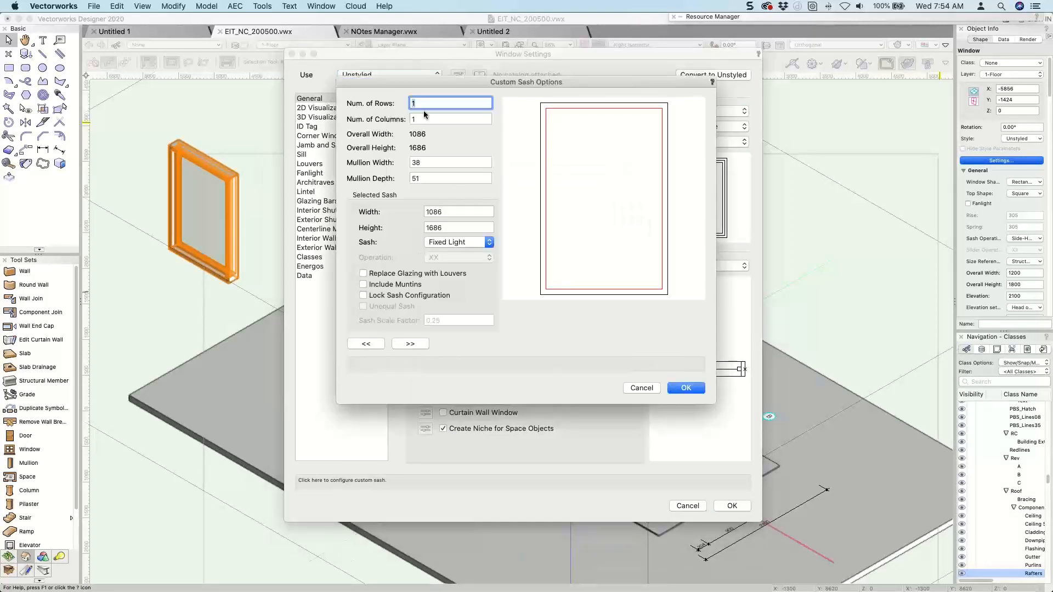
text(2)
key(Tab)
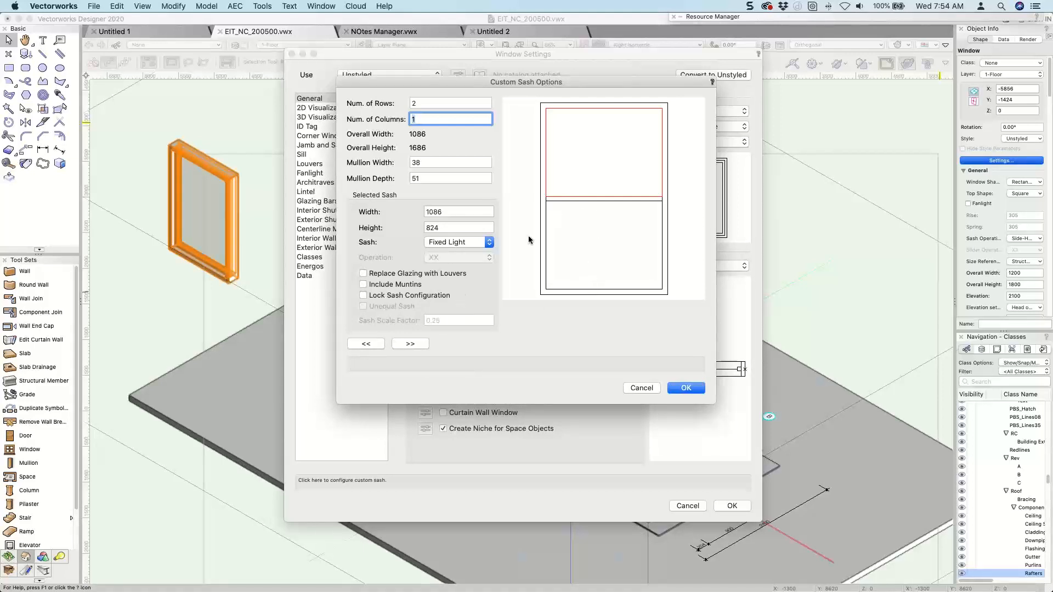
click(685, 389)
Set the window's fanlight transom bar to 65 and its depth to 90, and apply the window settings.
click(307, 174)
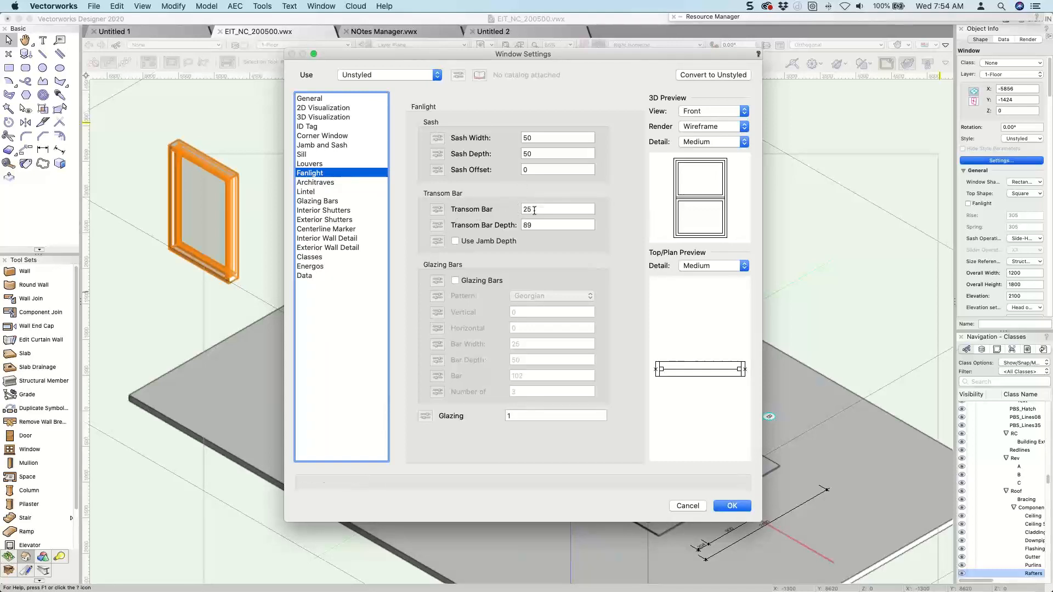
click(517, 209)
text(65)
key(Tab)
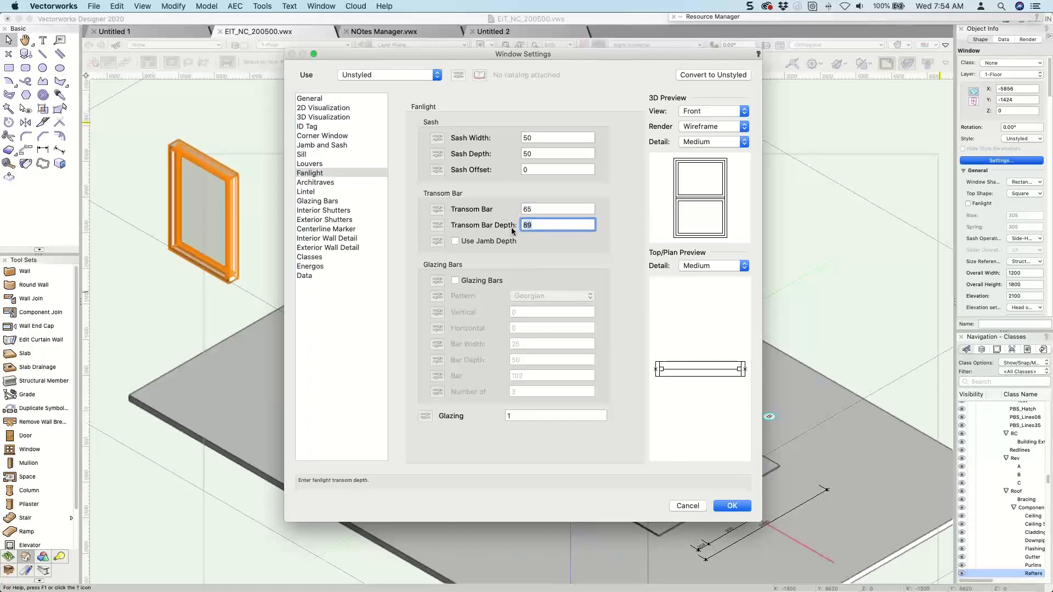
text(90)
key(Tab)
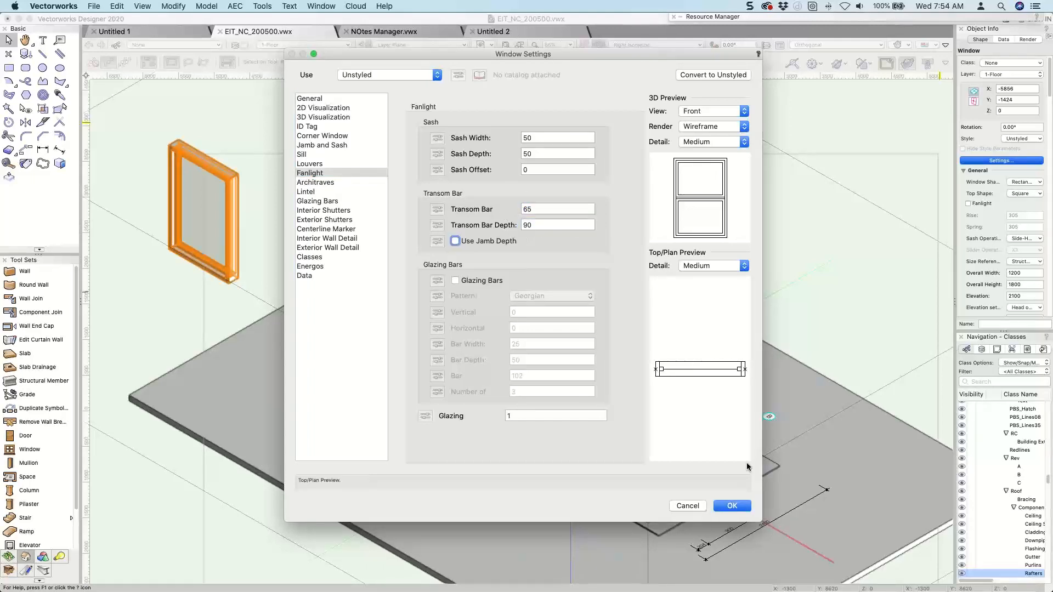
click(732, 506)
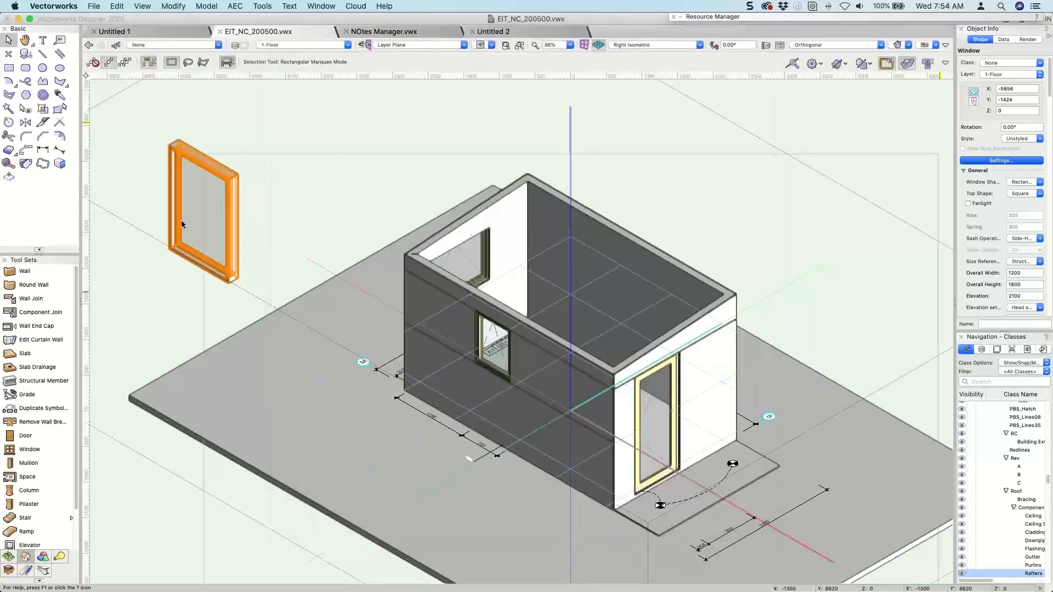
Inspect the window's transom up close and review its Fanlight and General settings.
scroll(168, 202, up, 10)
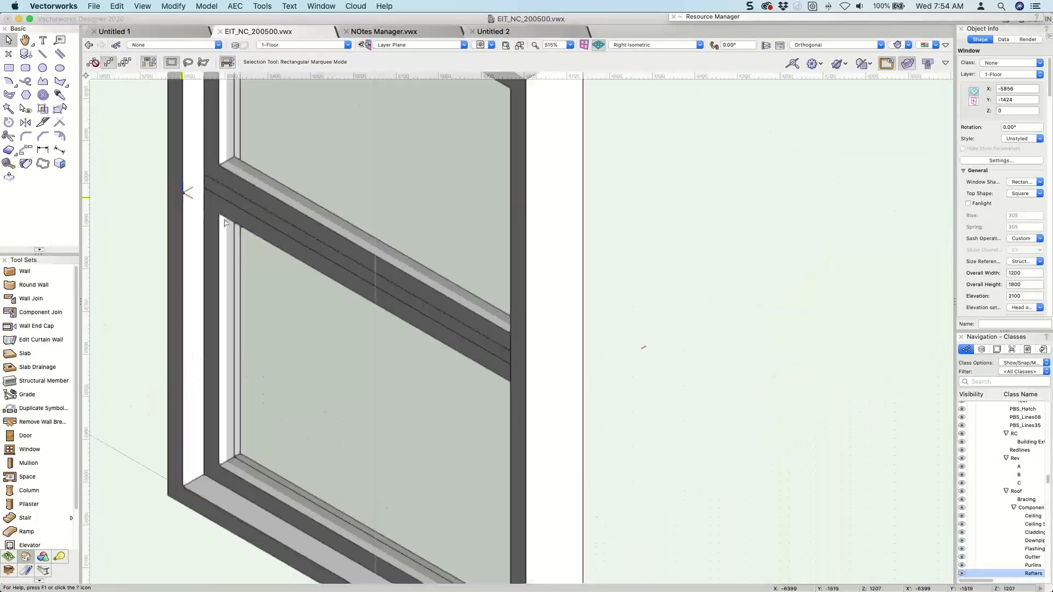
ctrl+middle_drag(156, 219, 423, 244)
click(993, 163)
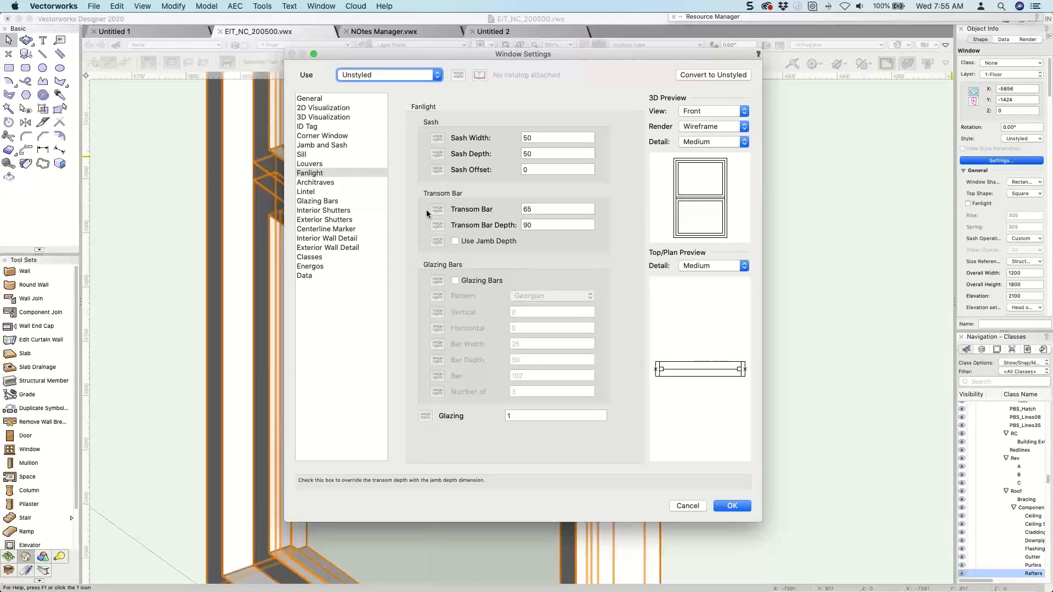
click(316, 175)
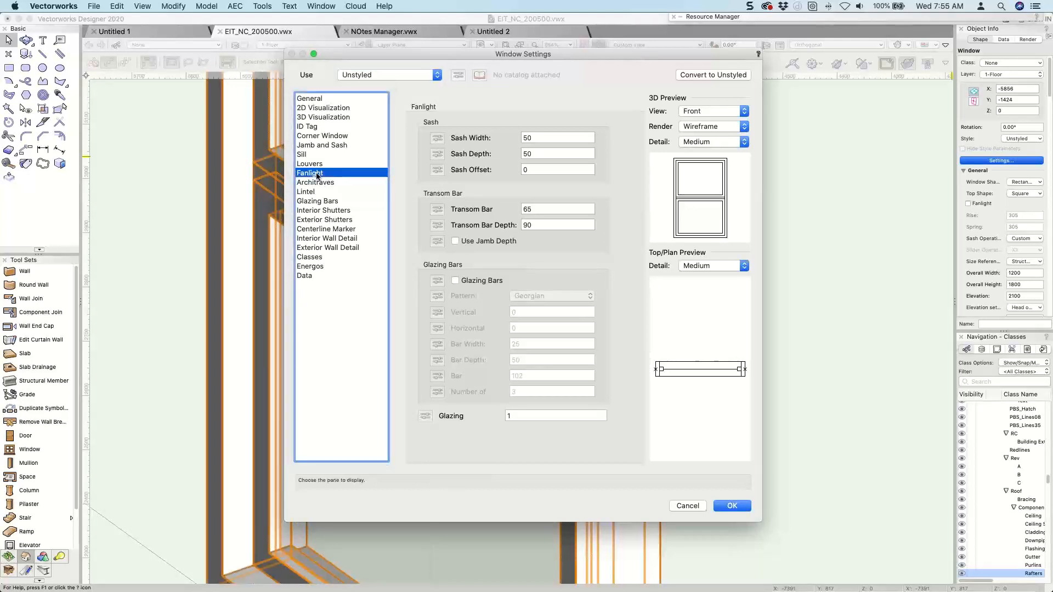
click(323, 100)
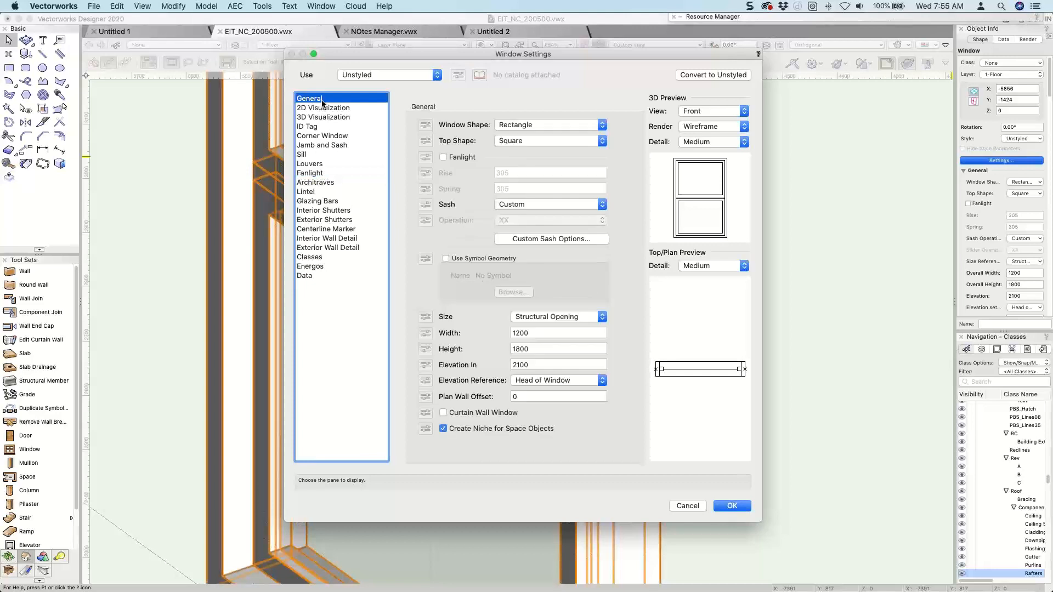
Keep the window shape as Rectangle and set its top shape to Segment.
click(537, 125)
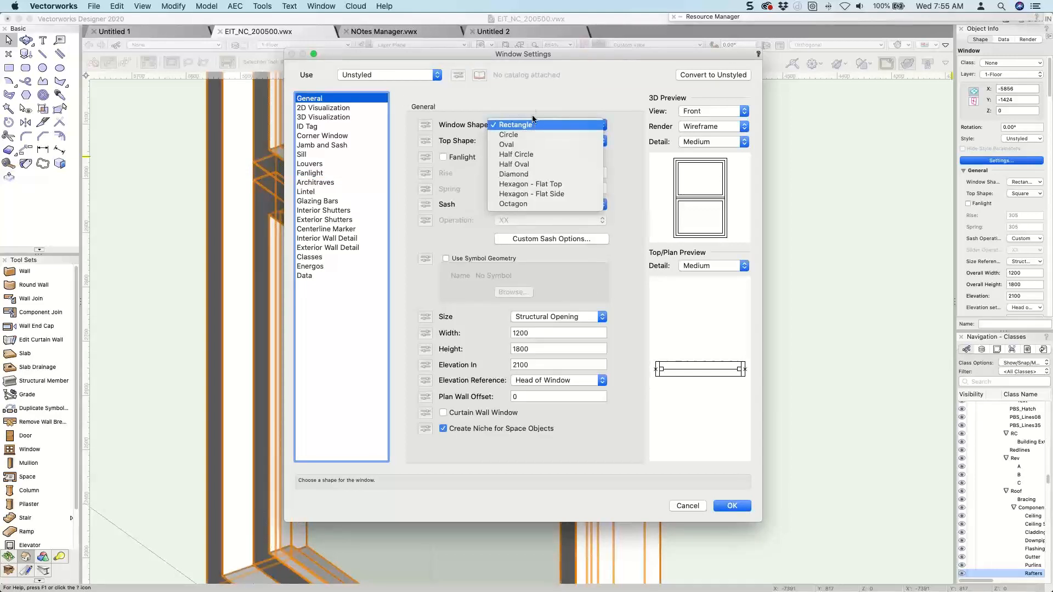
click(536, 126)
click(530, 142)
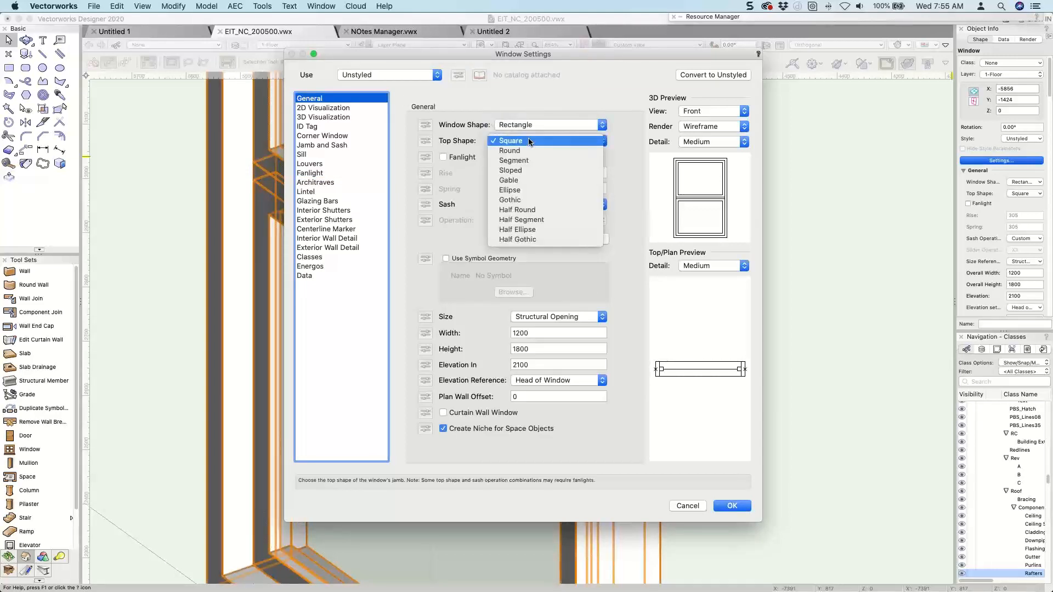
click(526, 161)
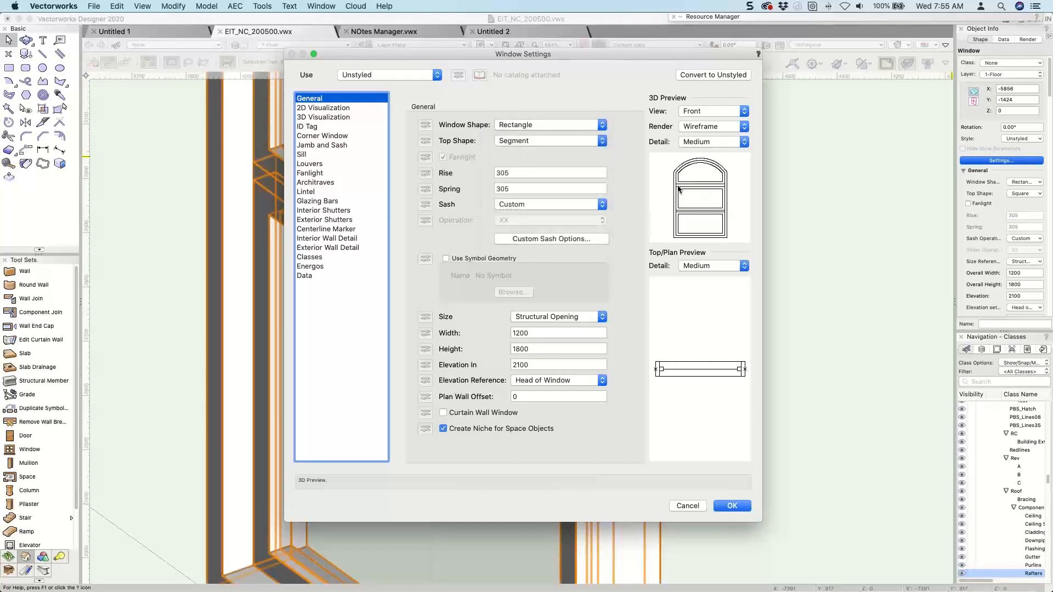
Set the window's top shape to Square and apply the window settings.
click(521, 126)
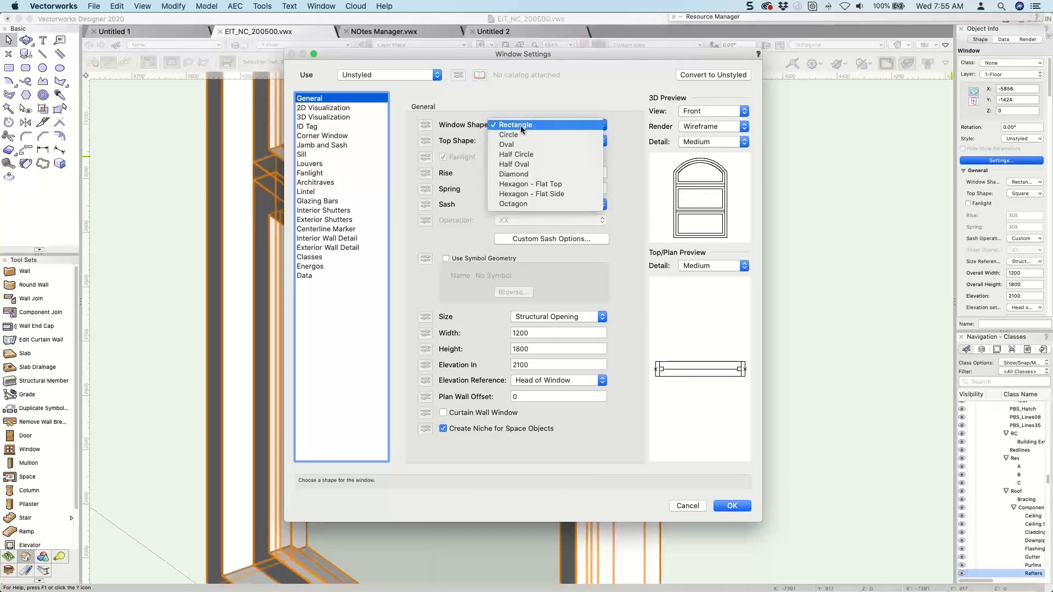
click(509, 89)
click(521, 141)
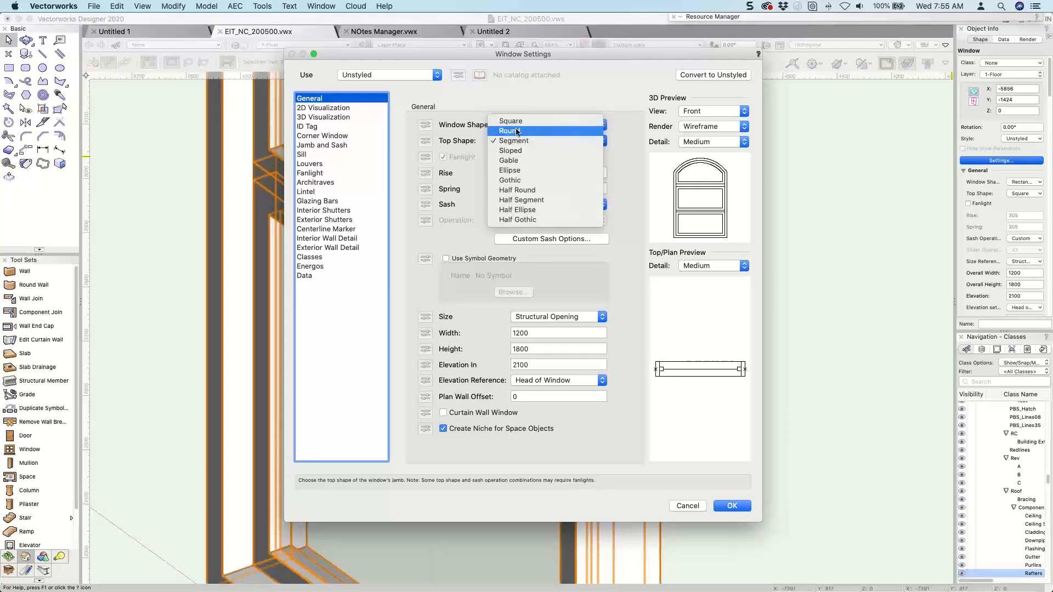
click(519, 121)
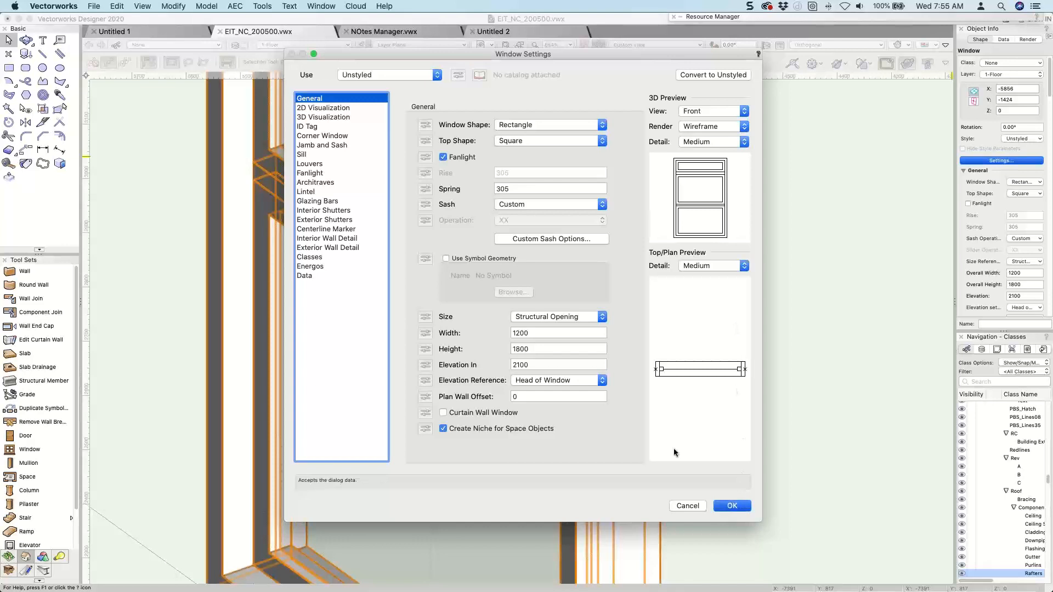
key(Return)
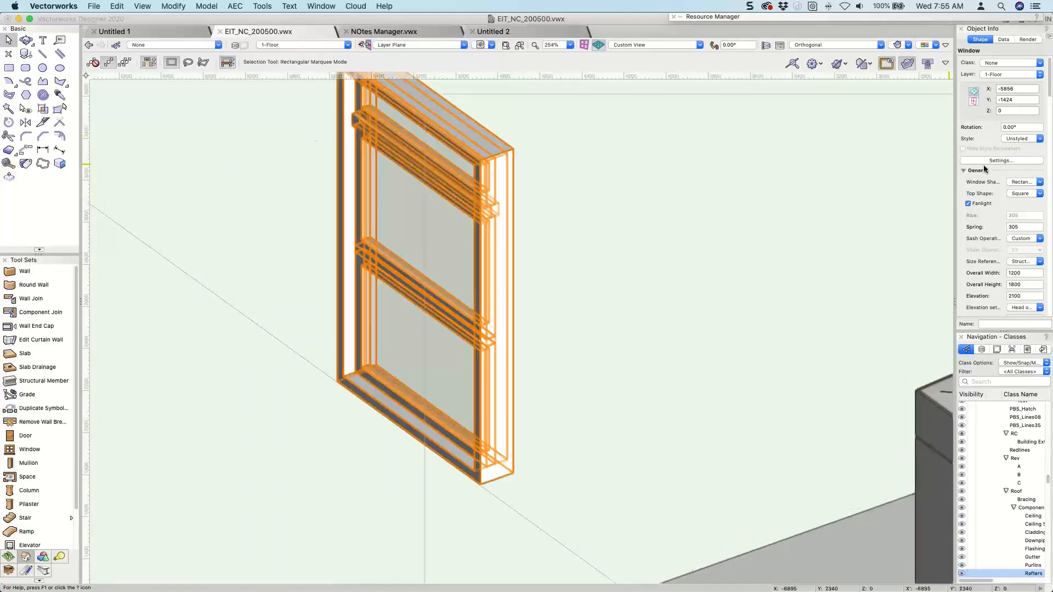
Reopen the window's settings, switch its fanlight off and on again, close the settings and deselect the window.
double_click(431, 172)
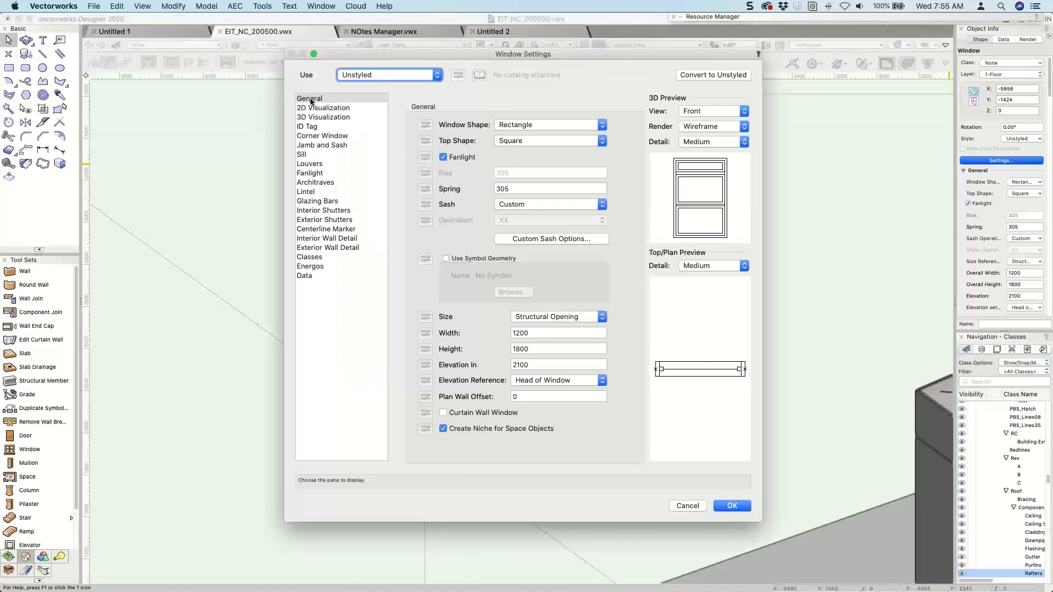
click(511, 142)
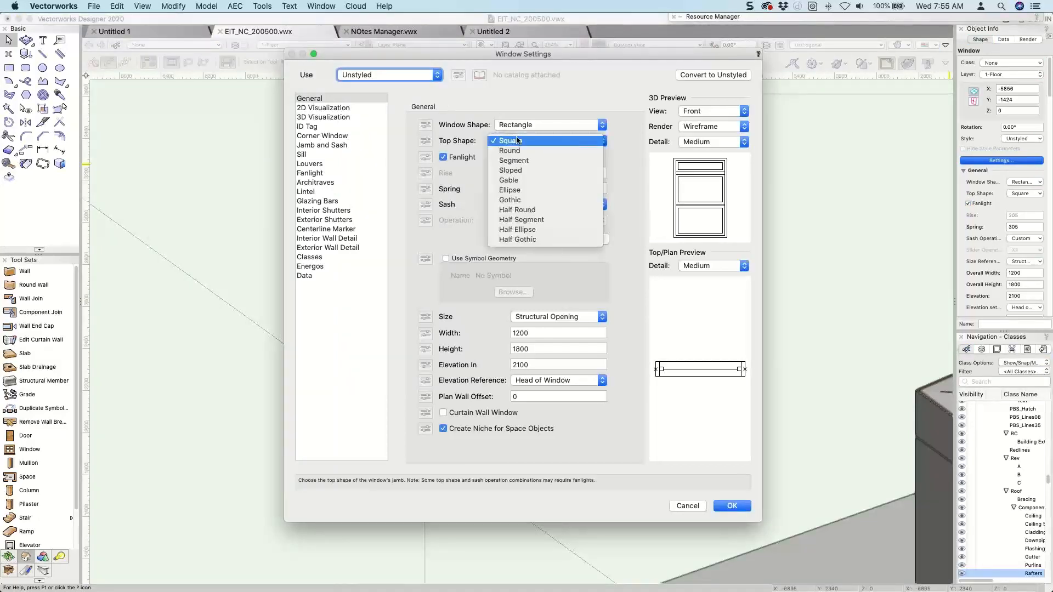
click(518, 142)
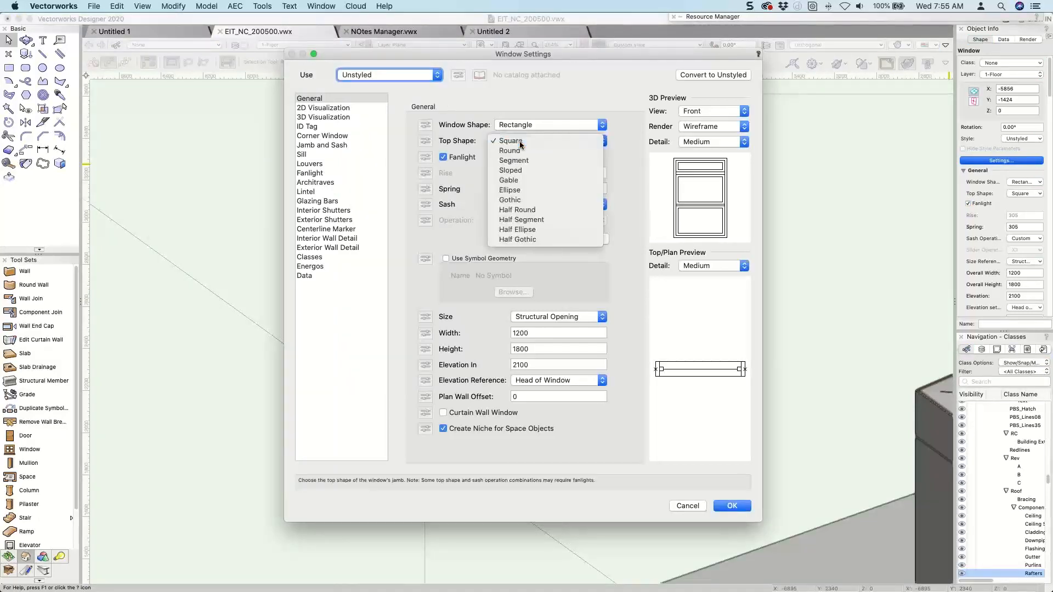
click(446, 158)
click(445, 158)
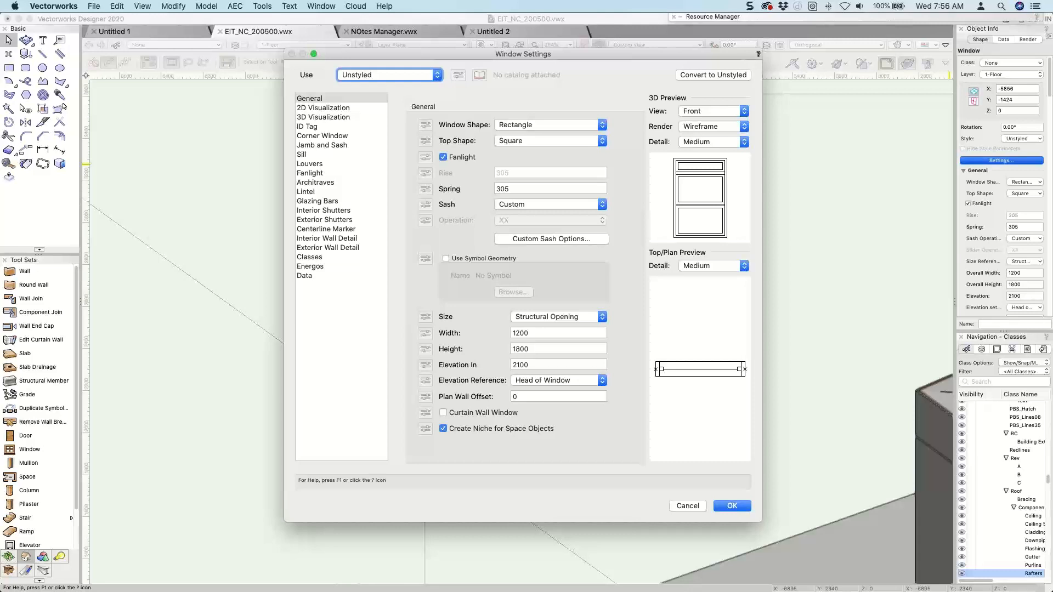
key(Return)
key(Return)
key(Escape)
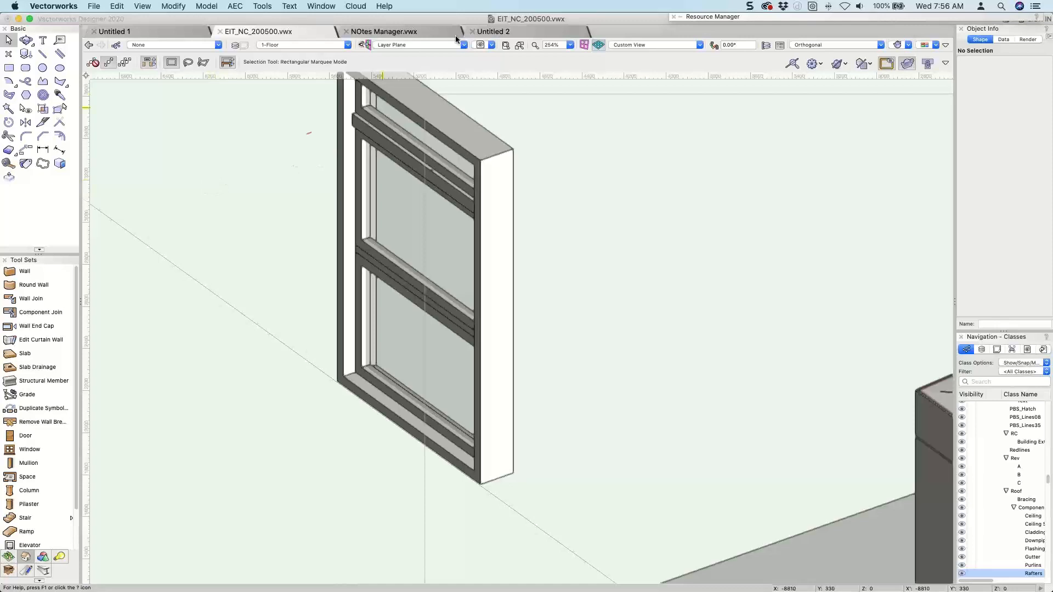
Go to the 02 [FOUNDATION PLAN] sheet layer of EIT_NC_200500.vwx after a brief look at the Untitled 2 file.
click(494, 33)
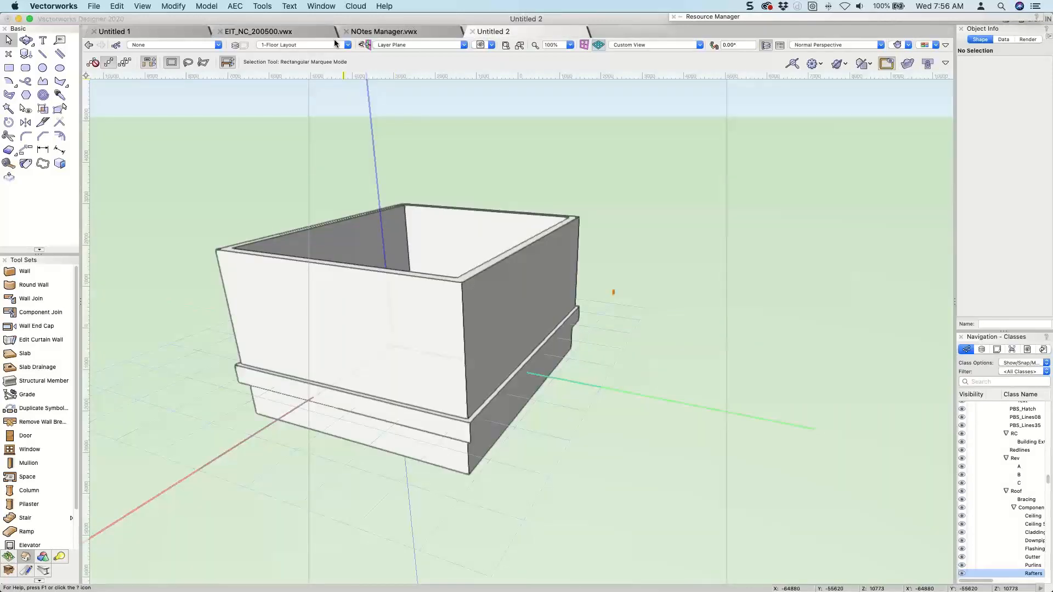
click(297, 31)
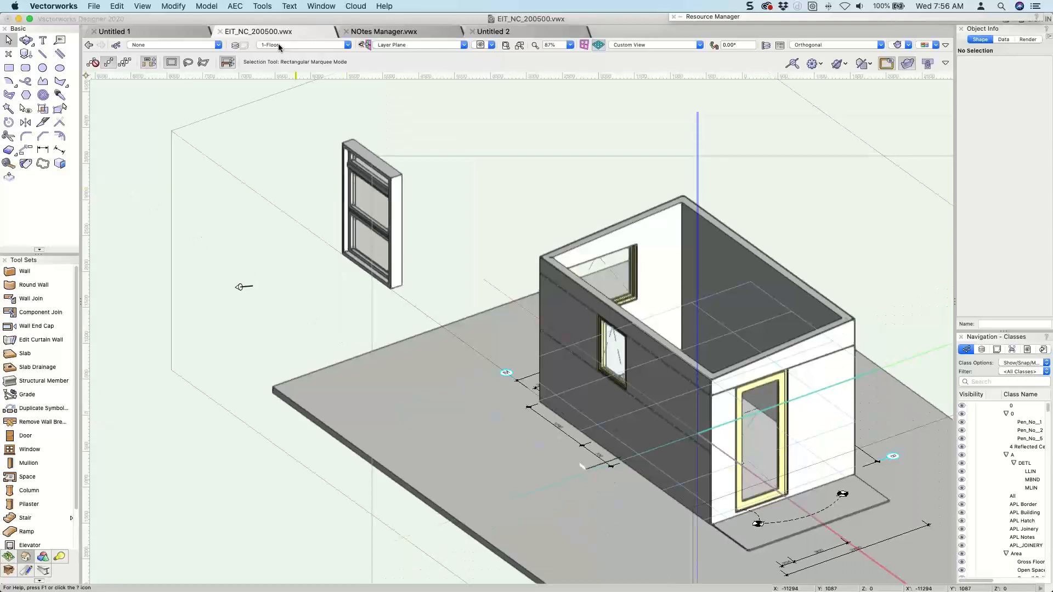
click(280, 45)
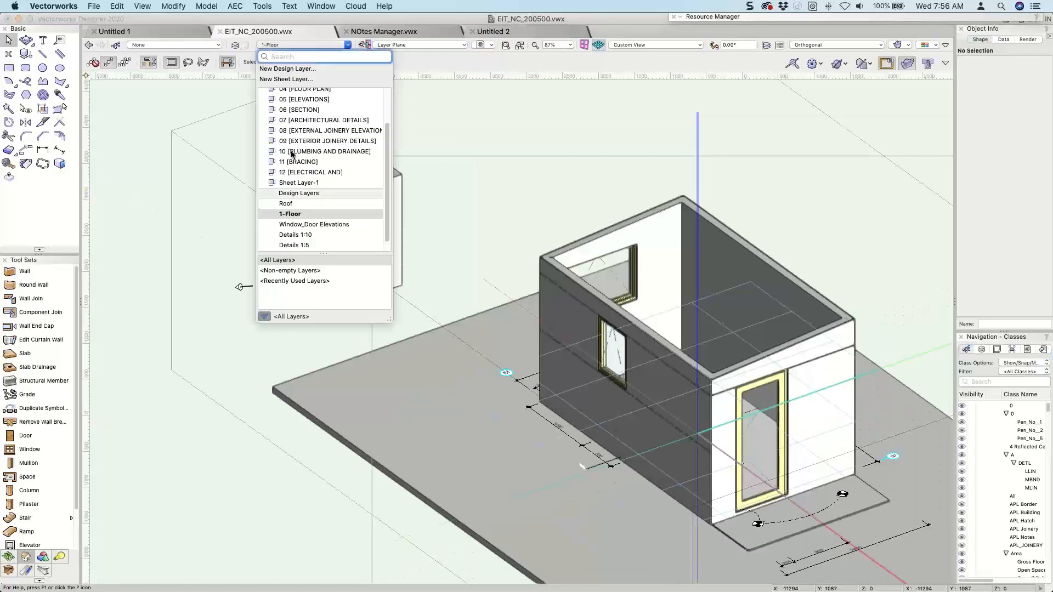
scroll(300, 120, up, 3)
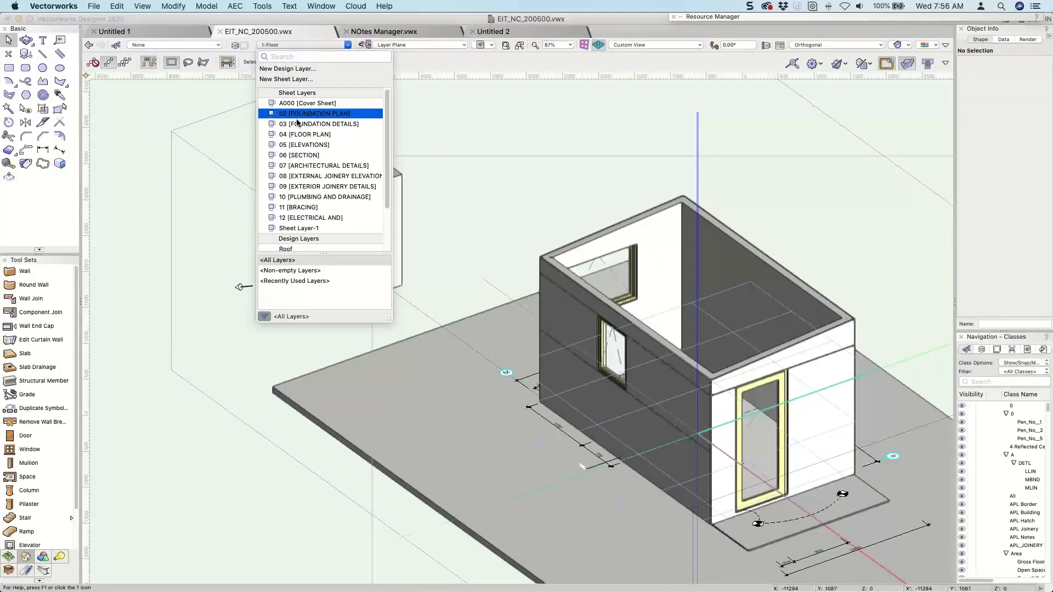
click(297, 119)
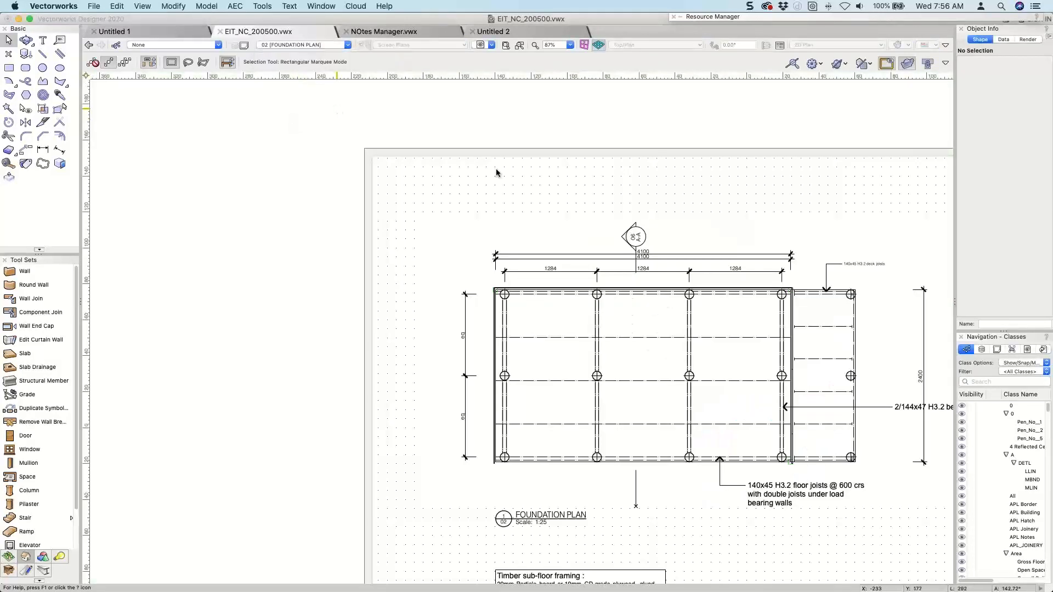
scroll(580, 262, up, 3)
middle_drag(579, 262, 440, 198)
scroll(348, 213, up, 2)
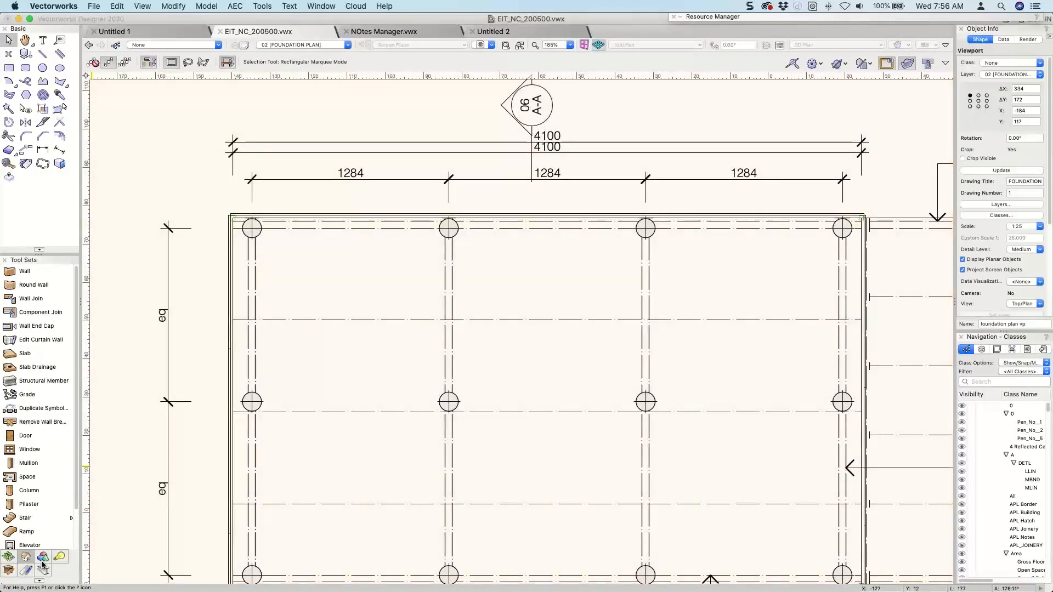
Place a vertical, unconstrained Section-Elevation Marker across the foundation plan's upper edge near its left corner, and check which viewports it can link to.
click(43, 558)
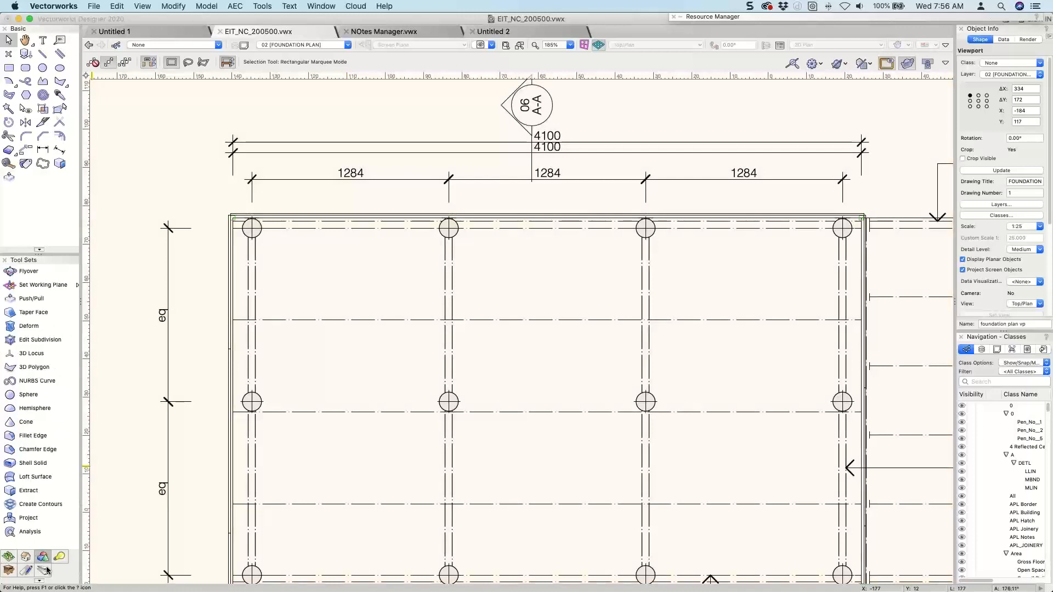
click(46, 572)
scroll(43, 389, down, 5)
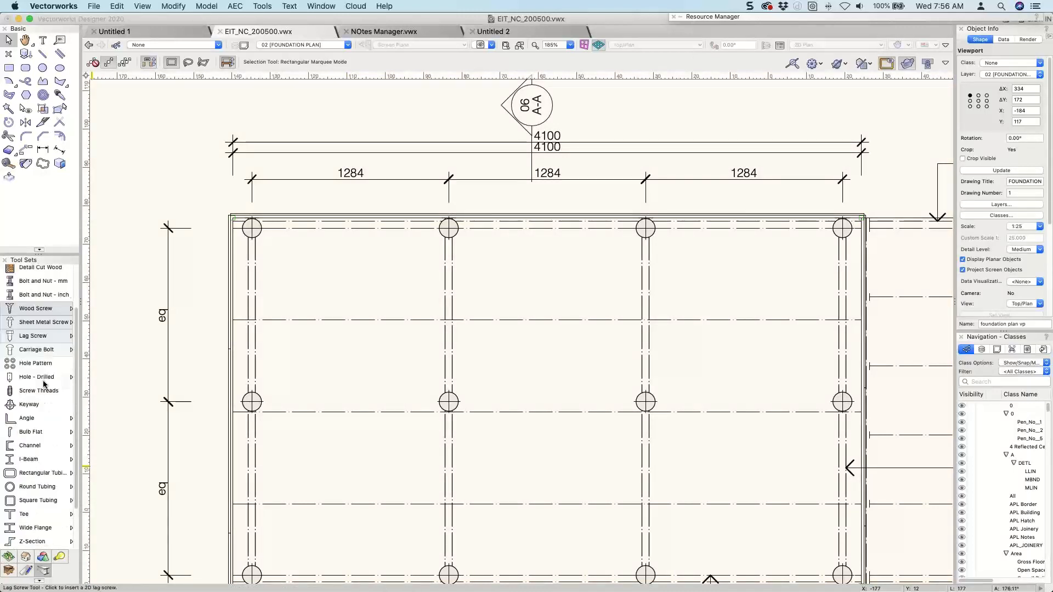
click(26, 572)
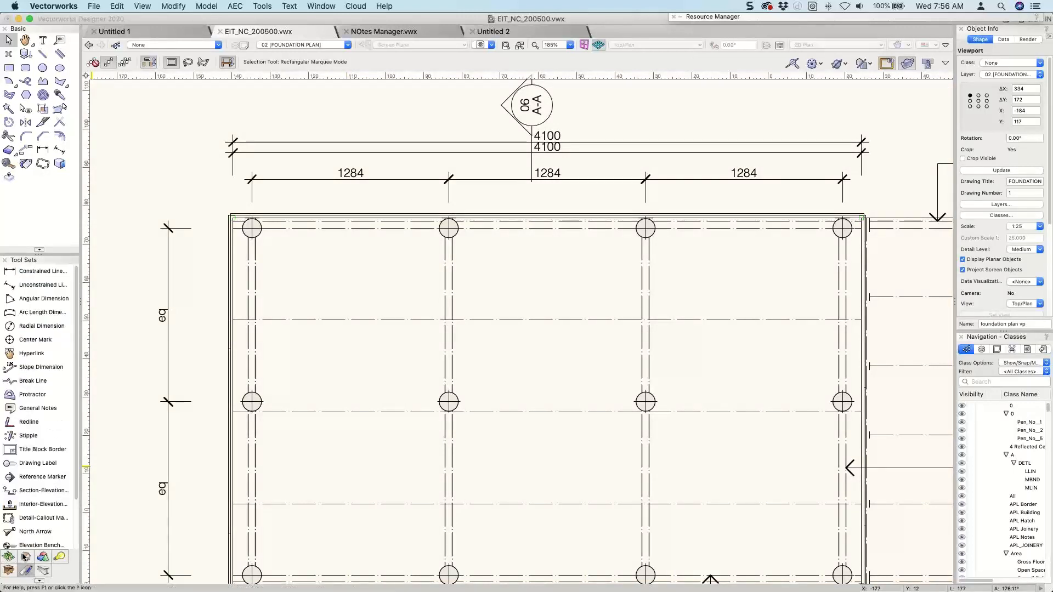
scroll(24, 502, down, 3)
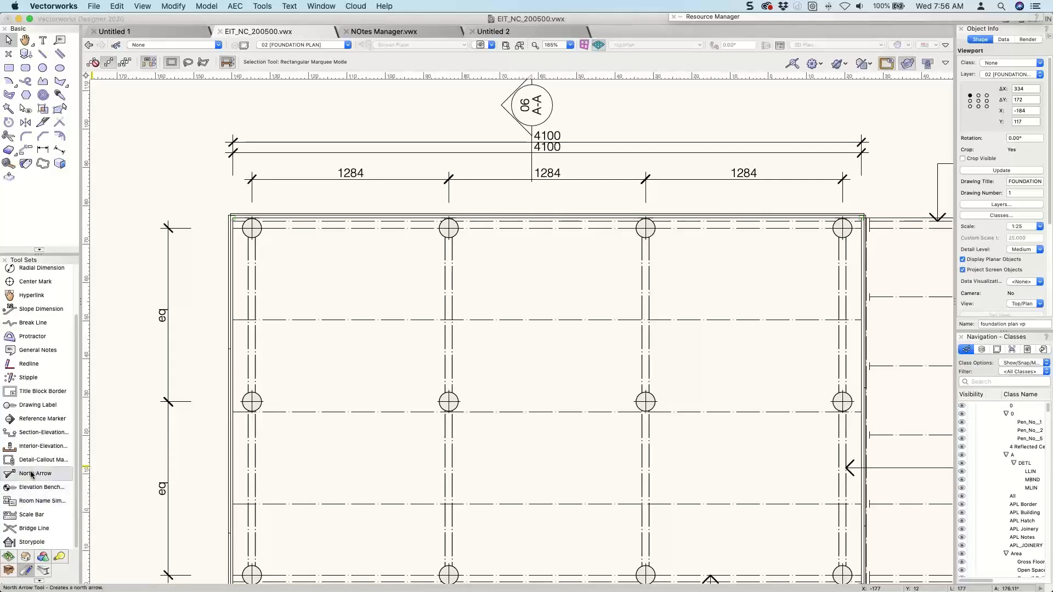
click(34, 433)
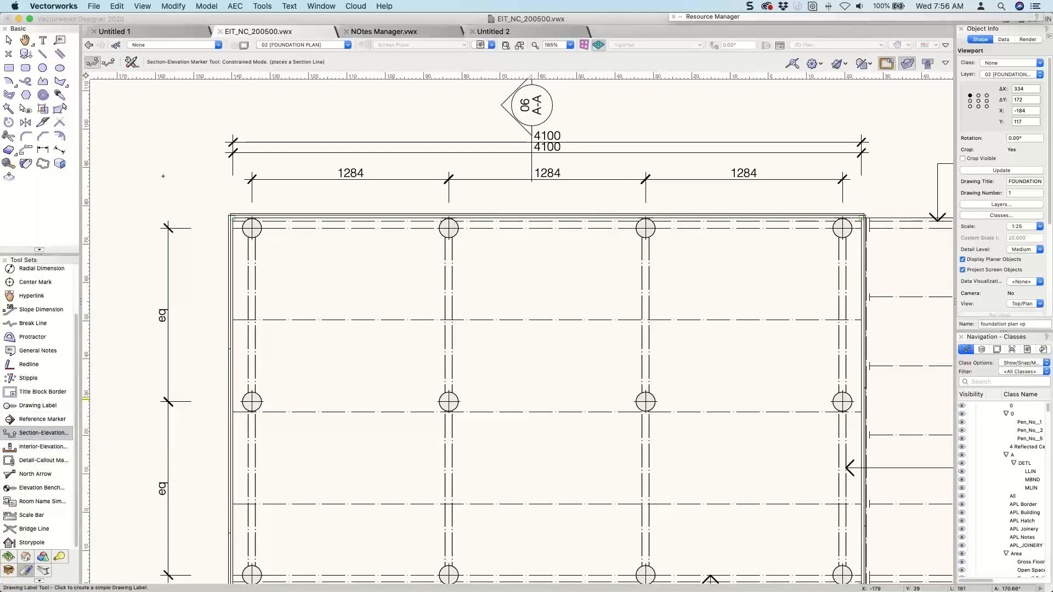
click(108, 63)
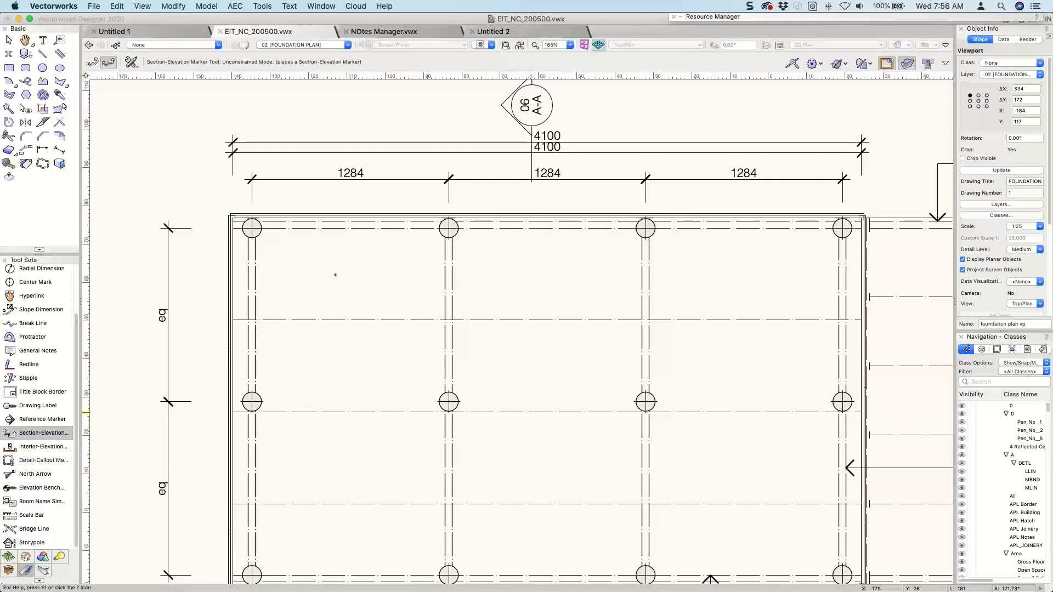
click(302, 167)
click(302, 265)
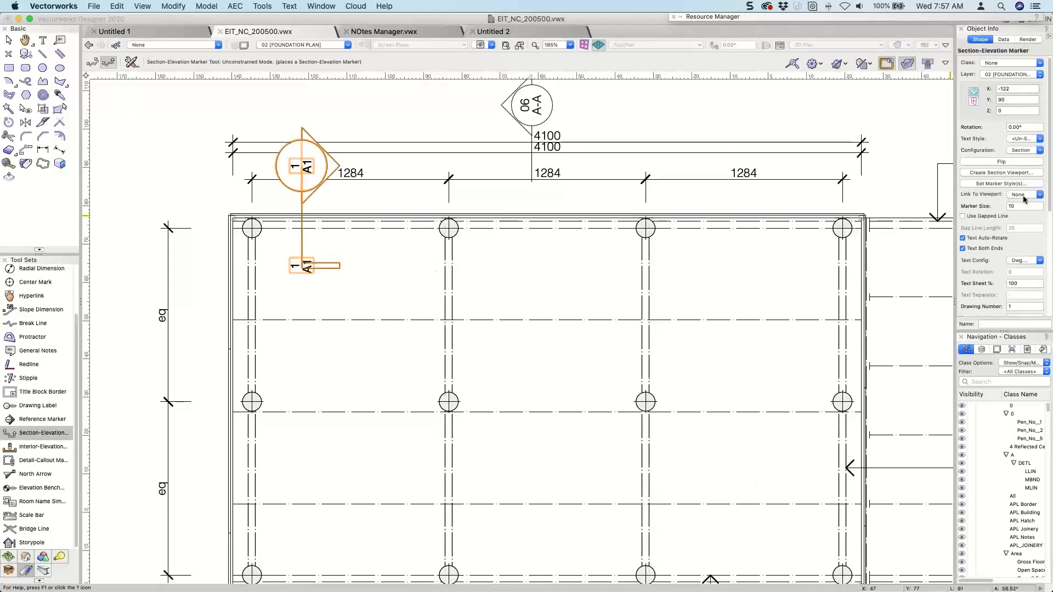
click(1023, 194)
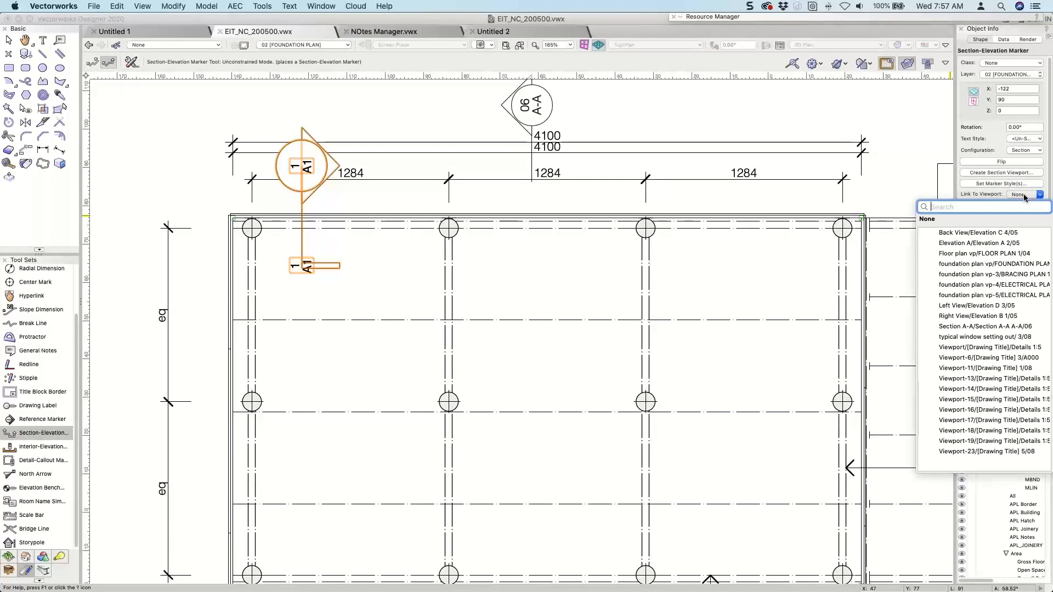
key(Escape)
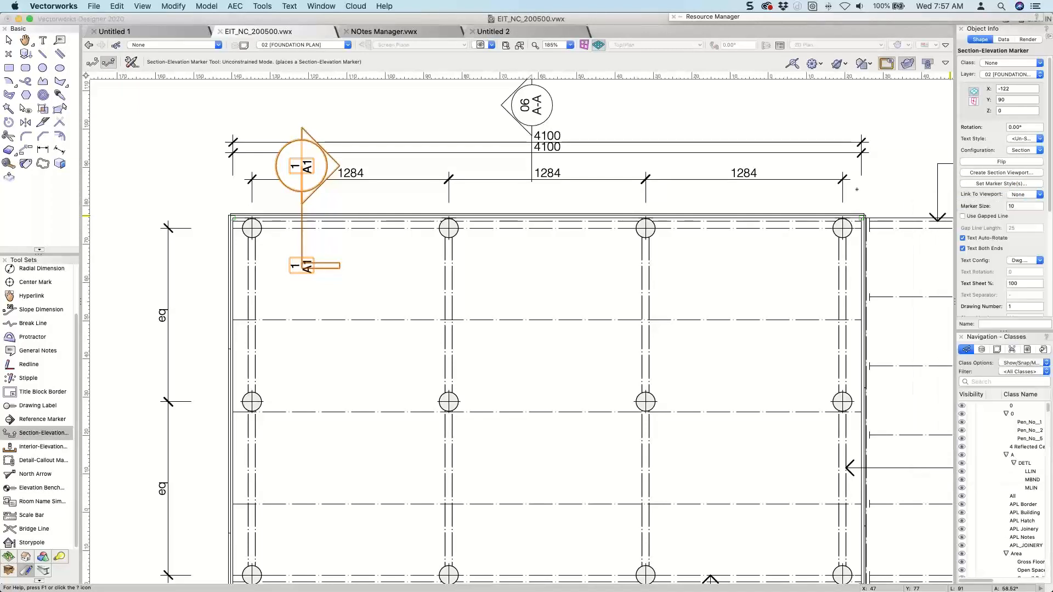
Open the 03 [FOUNDATION DETAILS] sheet layer and select the PDF page containing the details to examine it.
click(295, 45)
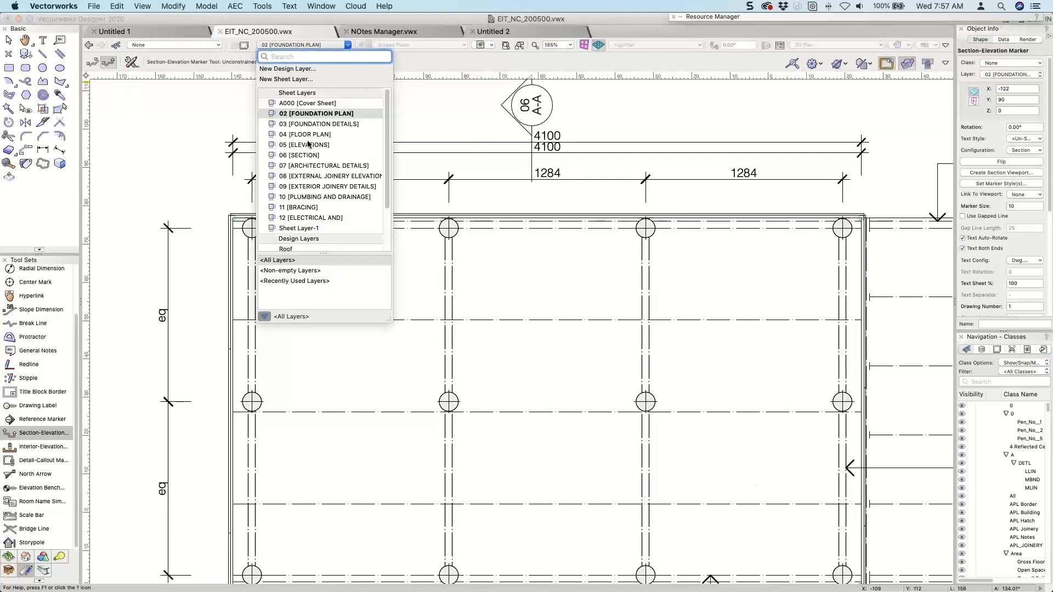
click(309, 116)
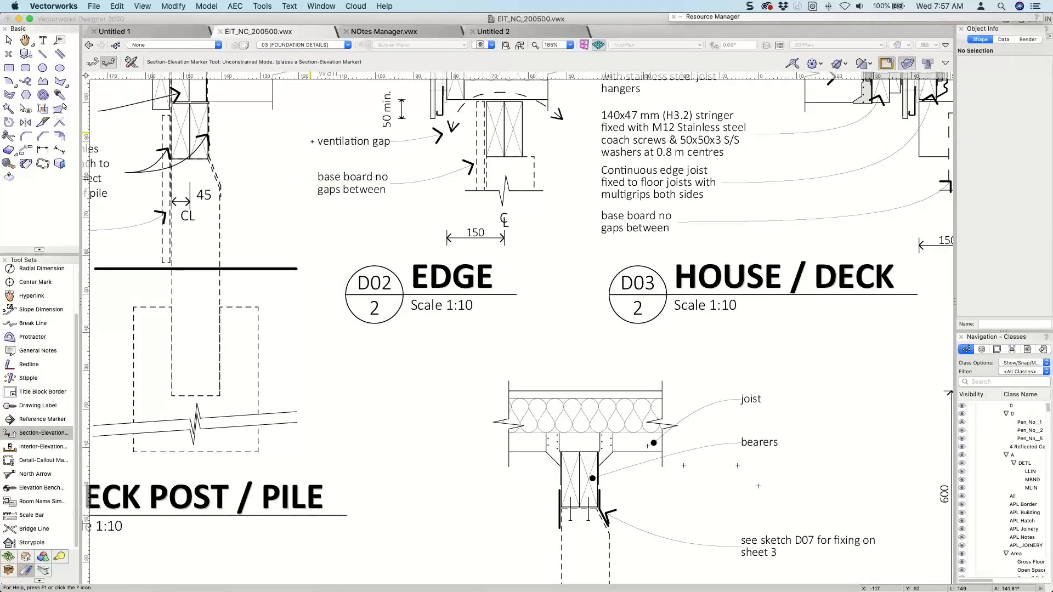
key(x)
scroll(319, 143, down, 1)
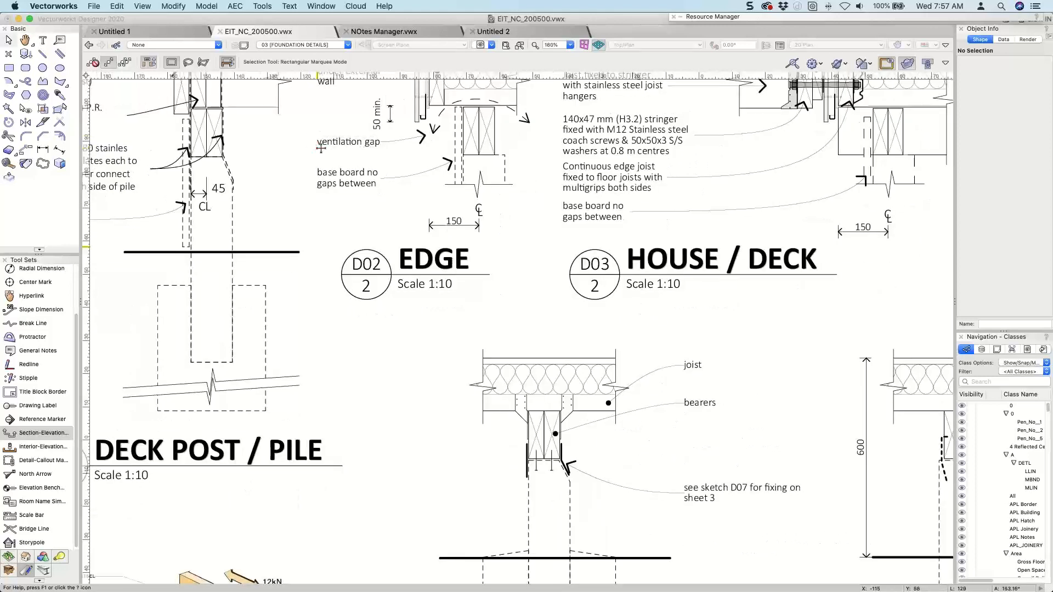
click(320, 148)
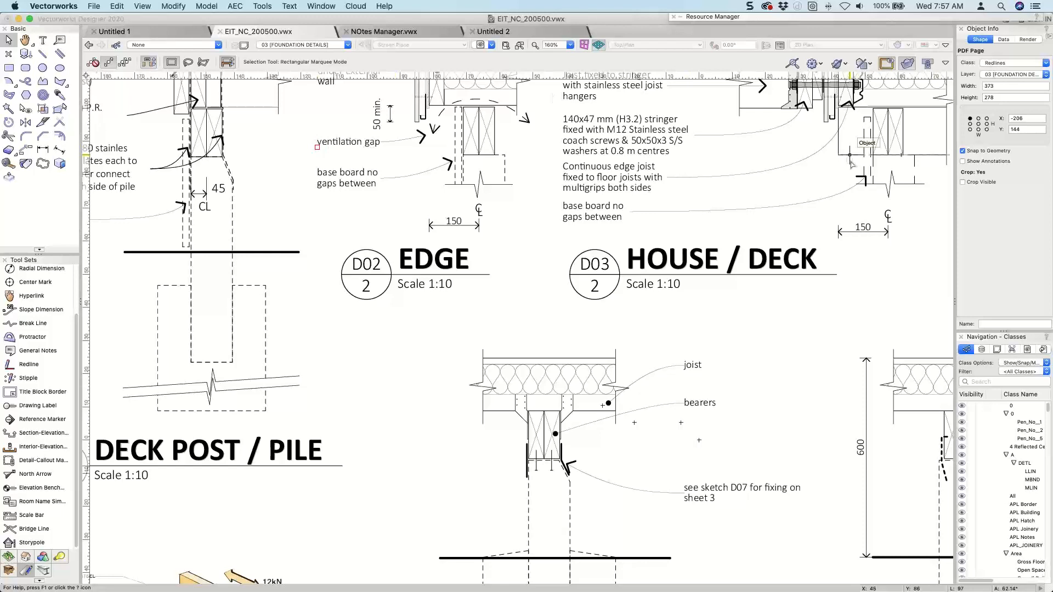
scroll(850, 162, down, 8)
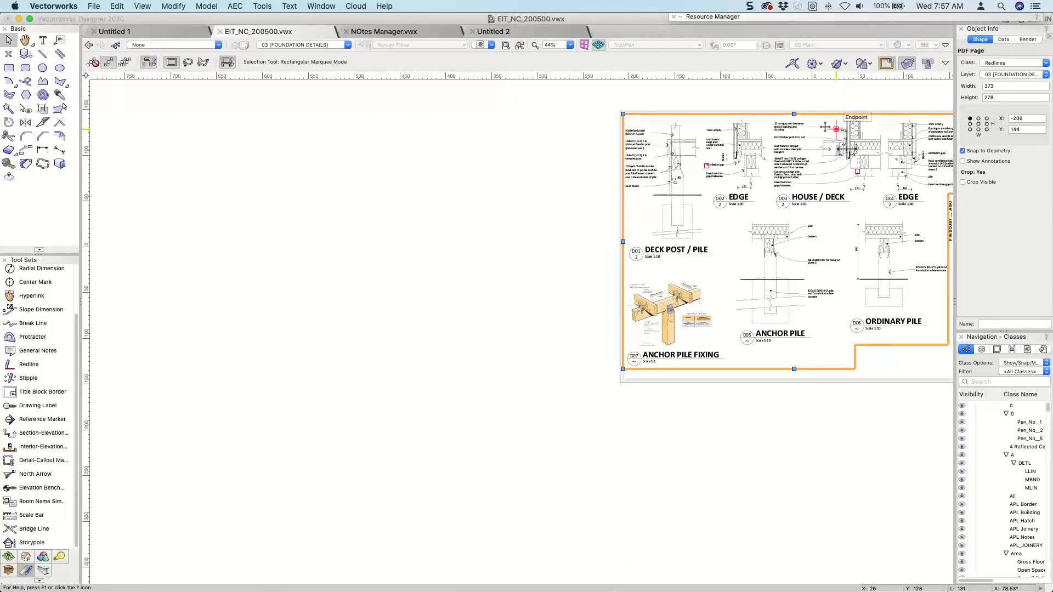
Look briefly at the 04 [FLOOR PLAN] sheet layer and return to 03 [FOUNDATION DETAILS].
key(super+shift+Down)
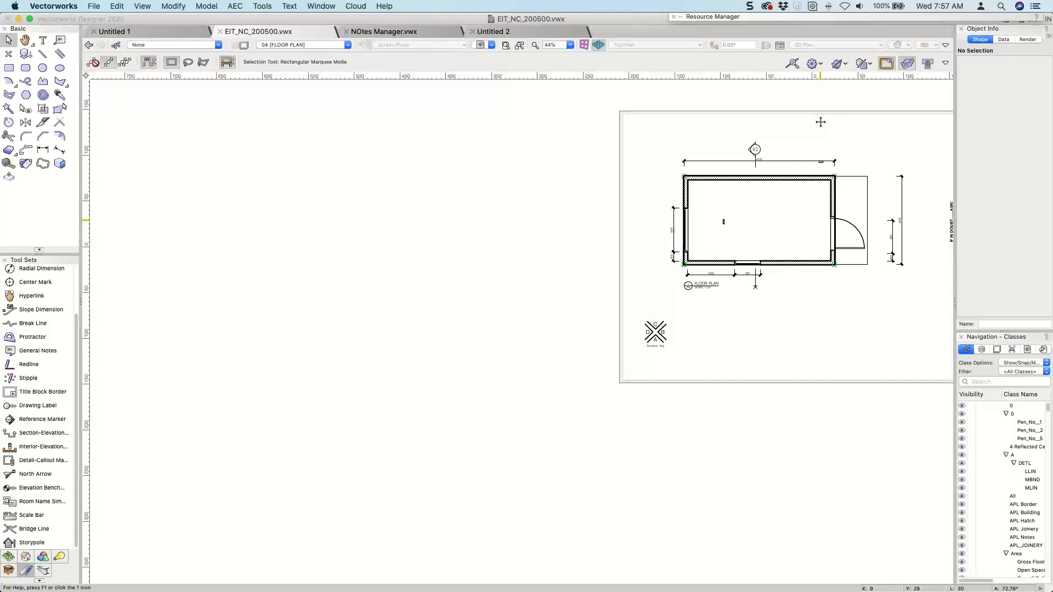
key(super+Down)
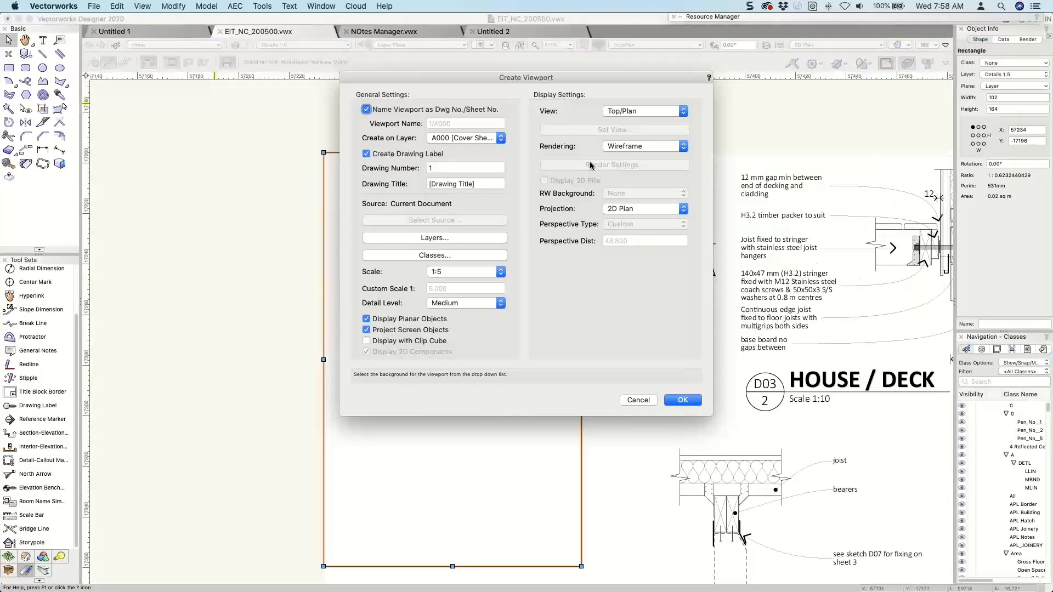
Assign the new detail viewport to sheet layer 03 [FOUNDATION DETAILS] and give it the drawing title Pile Detail.
click(460, 138)
click(456, 158)
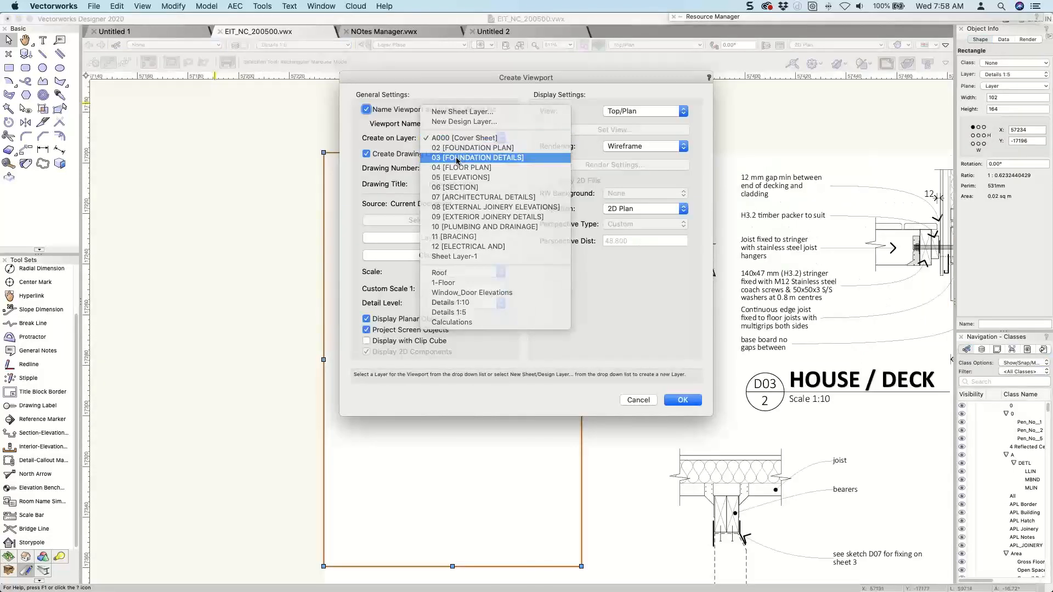
drag(482, 183, 401, 187)
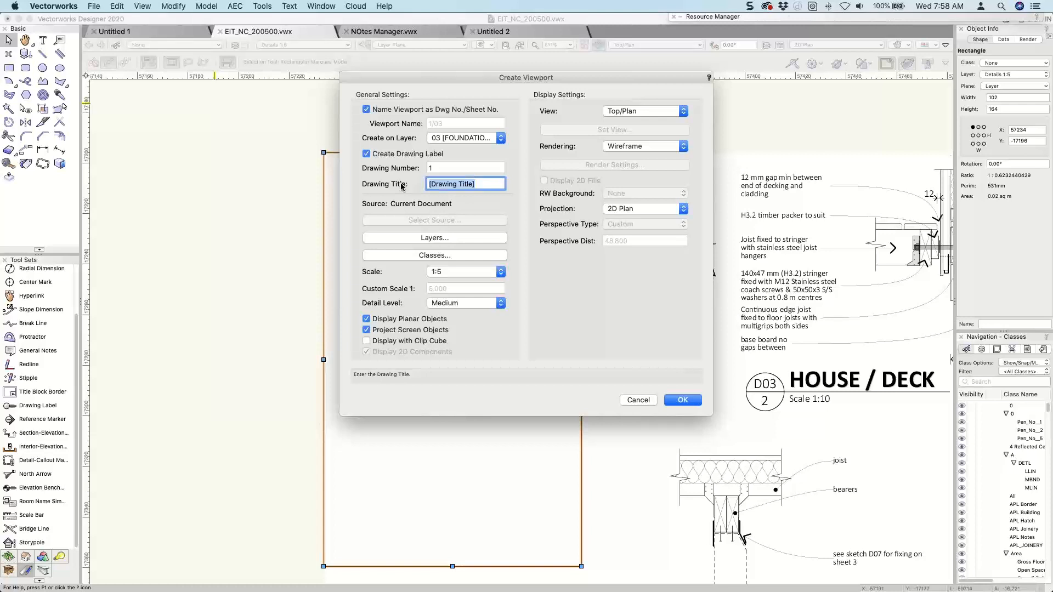
text(Plle De)
text(tia)
key(BackSpace)
key(BackSpace)
text(ail)
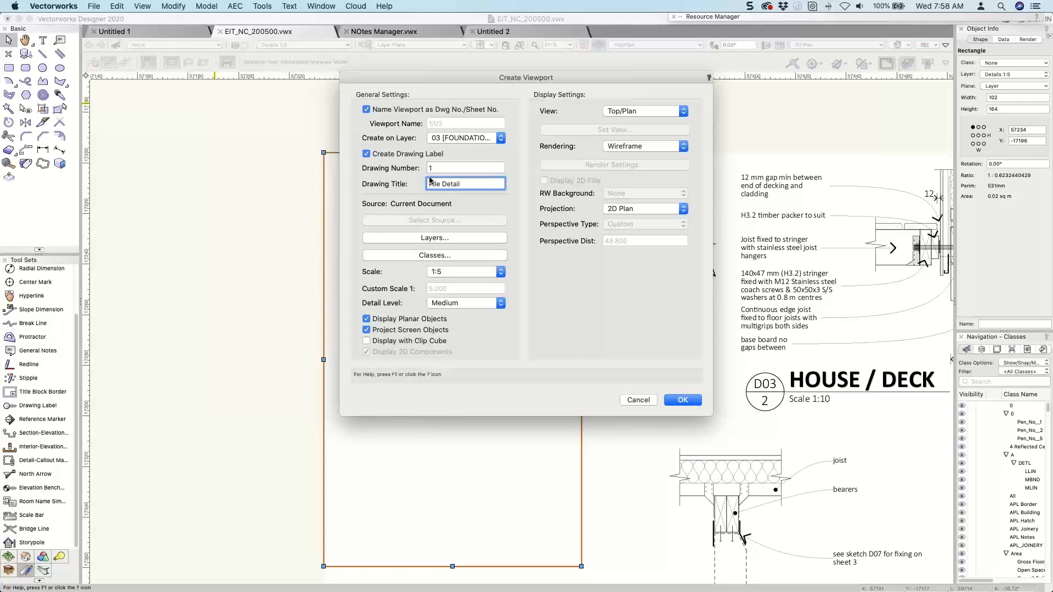
Turn off naming the viewport by drawing and sheet number, name it Foundation detail 1, and create it.
click(366, 109)
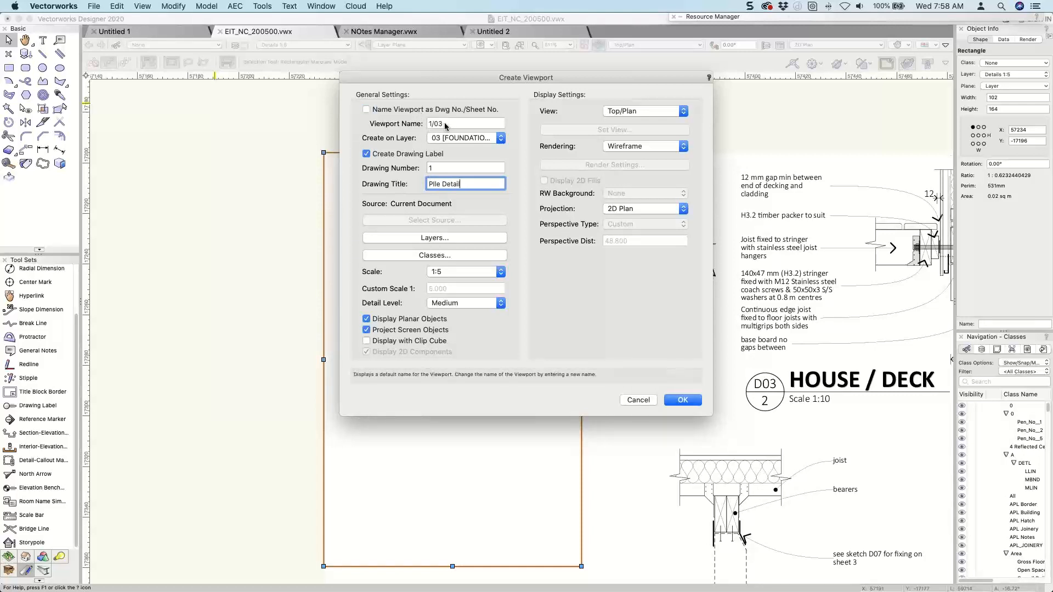
text(Foundation )
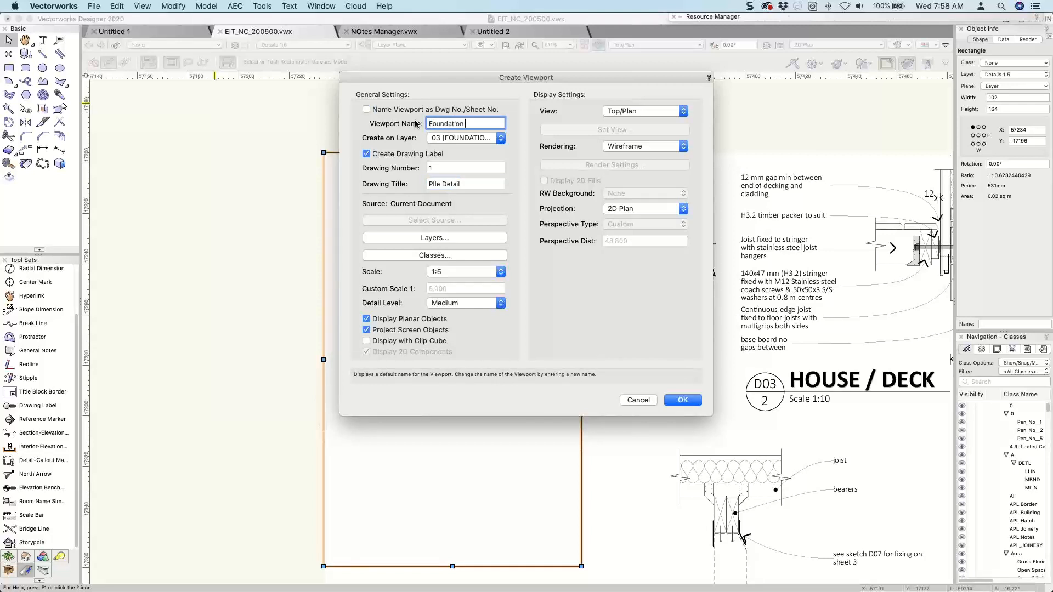
text(de)
text(tial)
key(BackSpace)
key(BackSpace)
text(l 1)
key(Return)
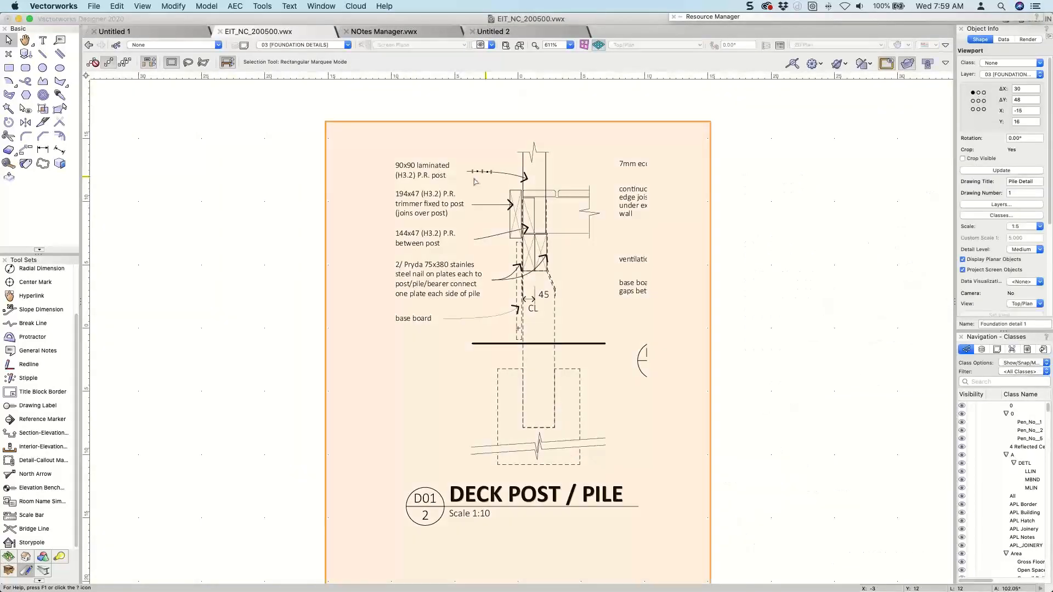
Set the ending marker style of the foundation plan's new section-elevation marker to Section Line [CN].
scroll(268, 188, down, 4)
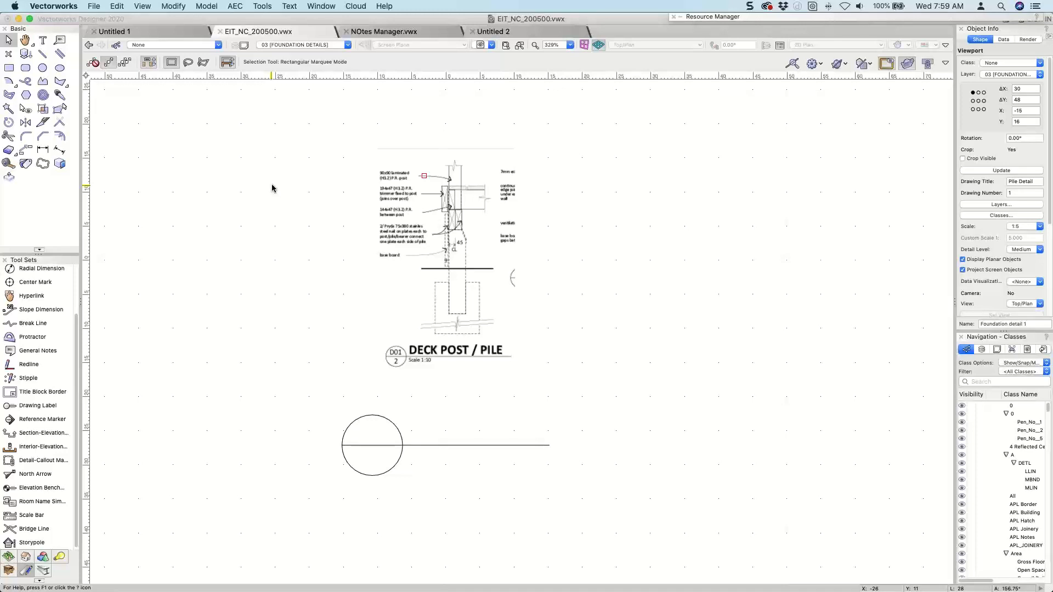
scroll(274, 186, down, 3)
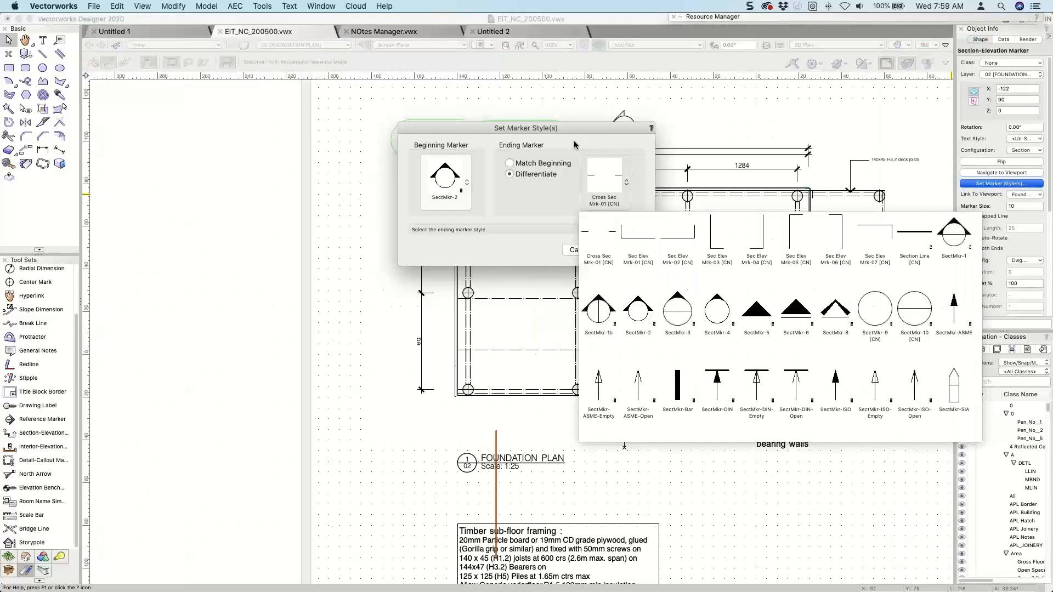
click(568, 150)
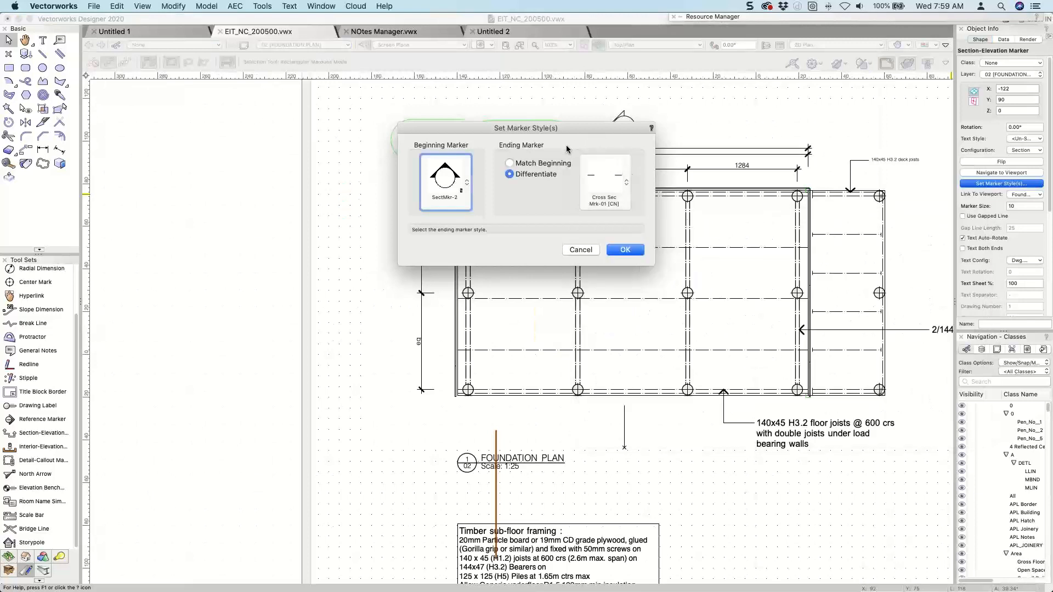
click(603, 195)
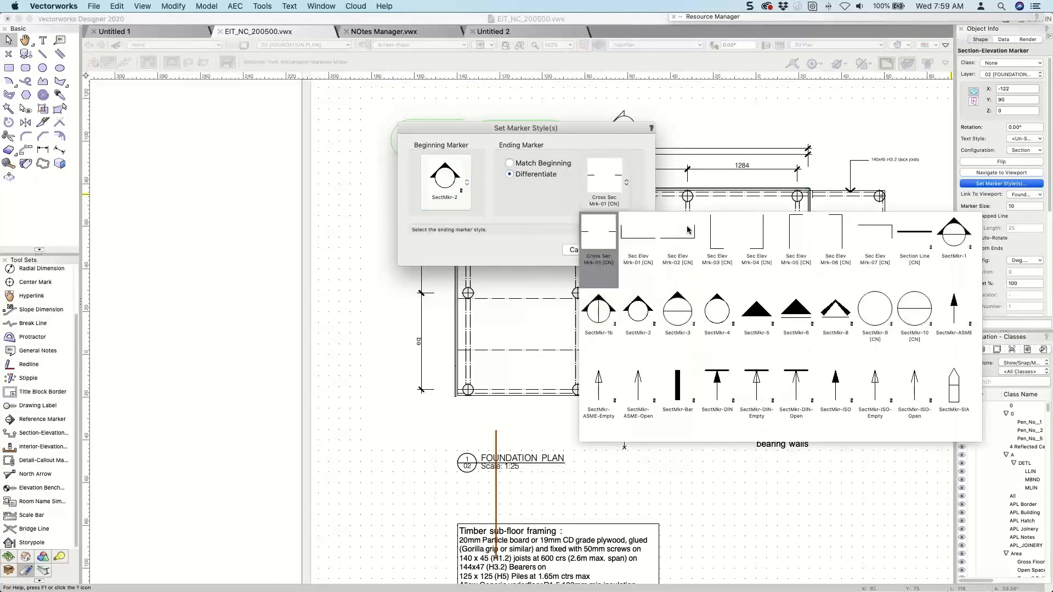
click(914, 240)
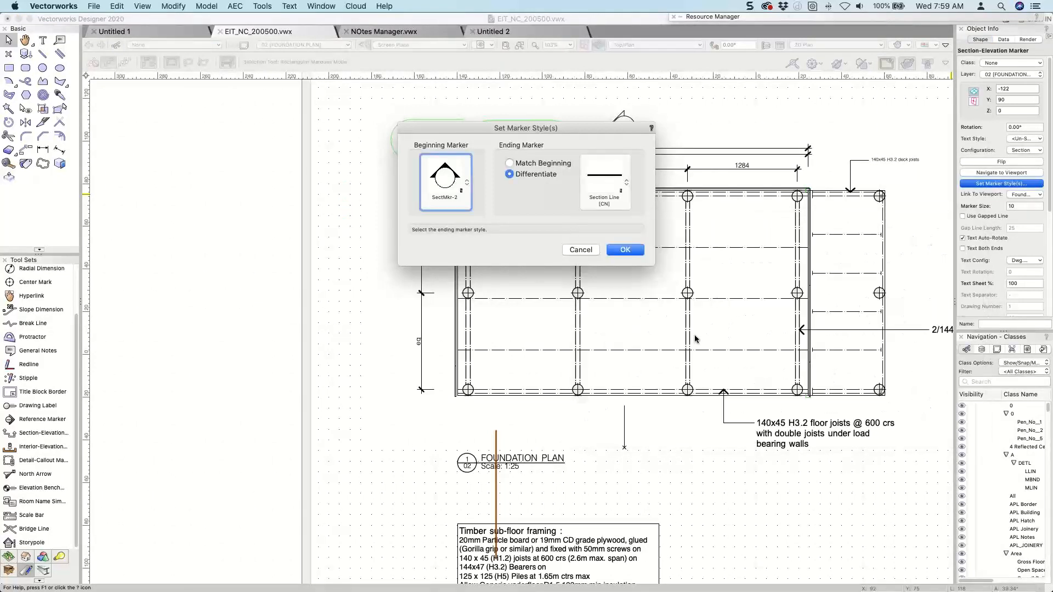
click(631, 249)
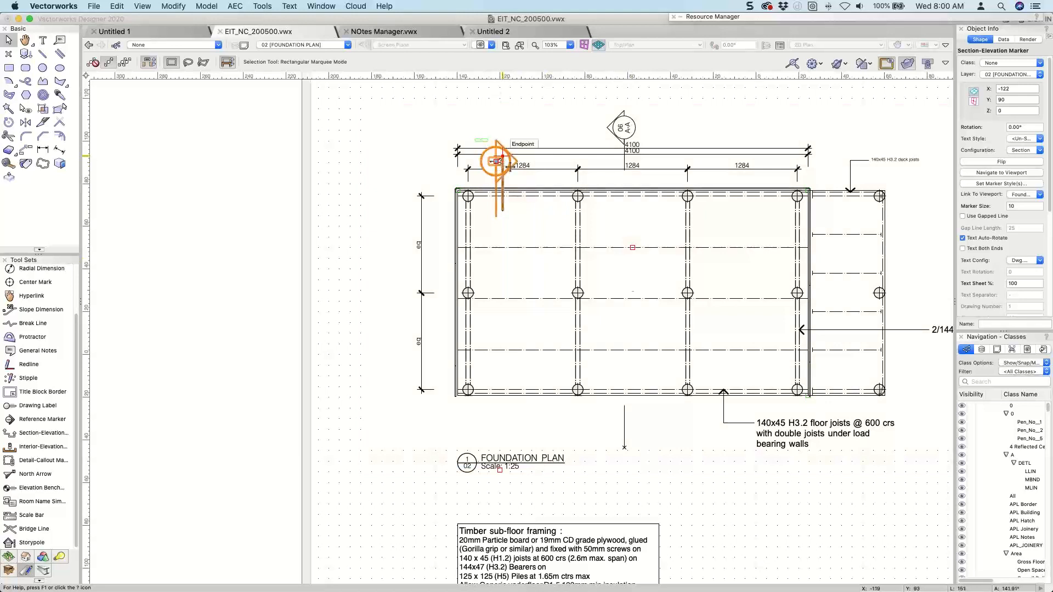
Turn off the section-elevation marker's text auto-rotation and set its beginning marker style to SectMkr-1b.
scroll(513, 166, up, 5)
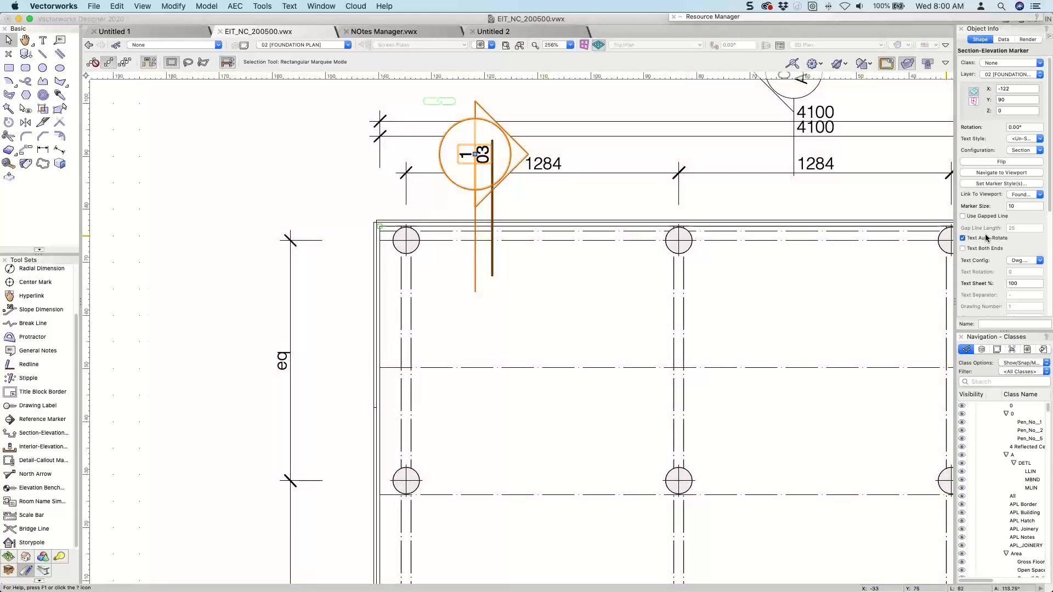
click(987, 238)
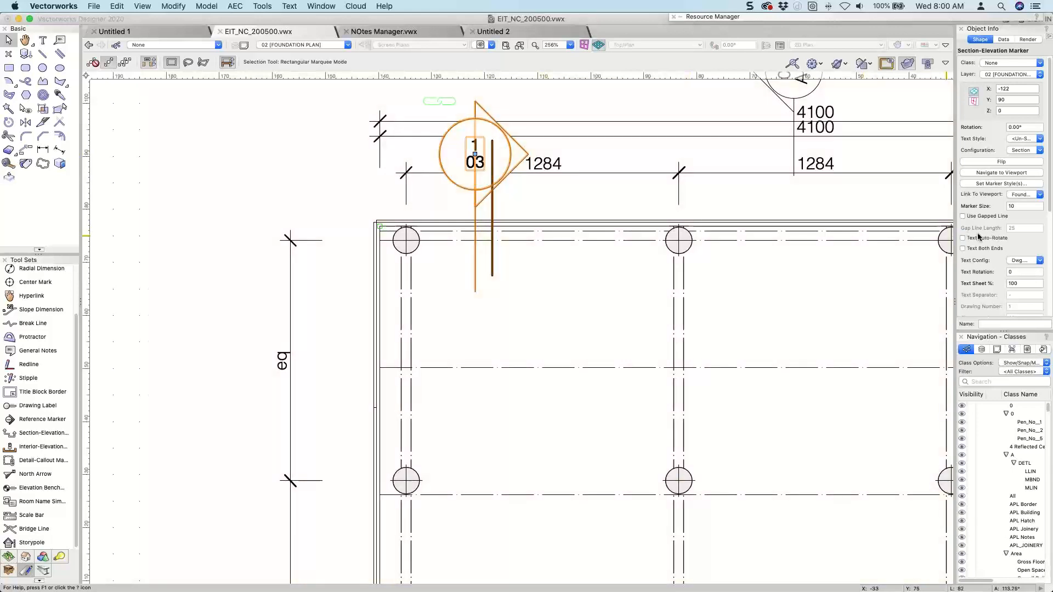
click(993, 185)
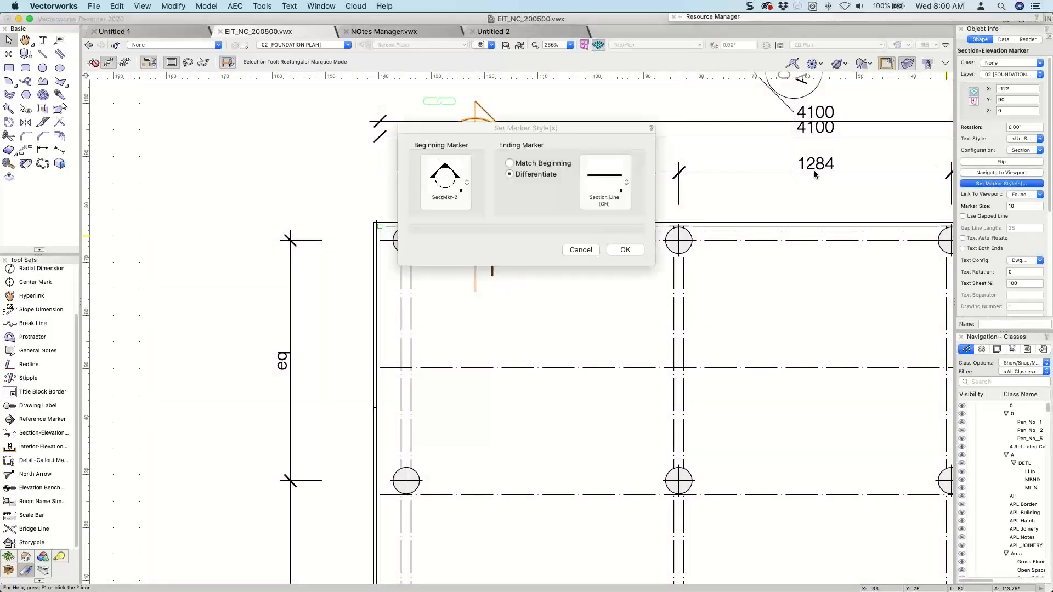
click(445, 176)
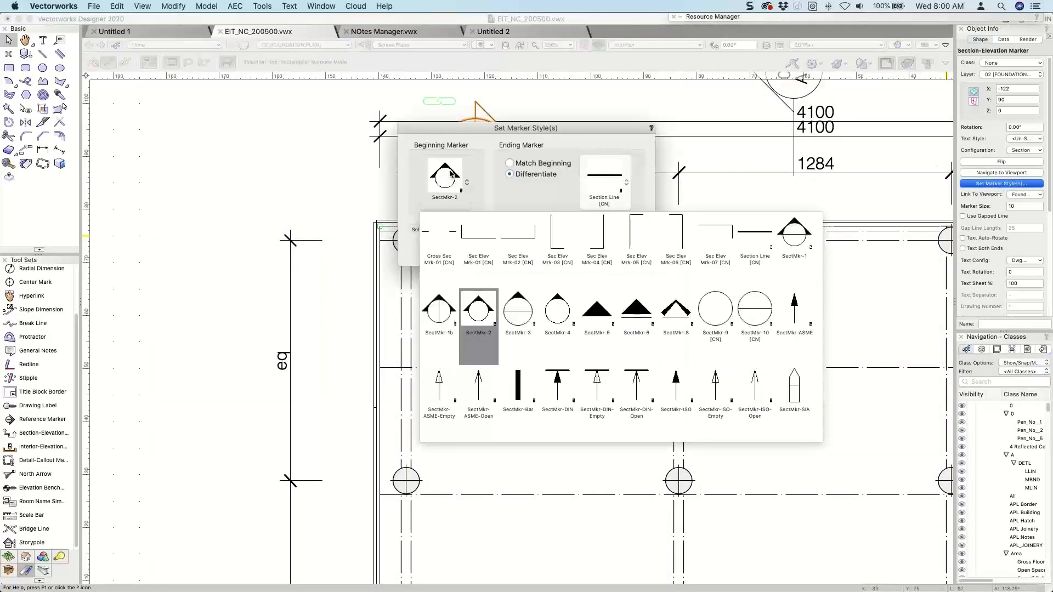
click(439, 323)
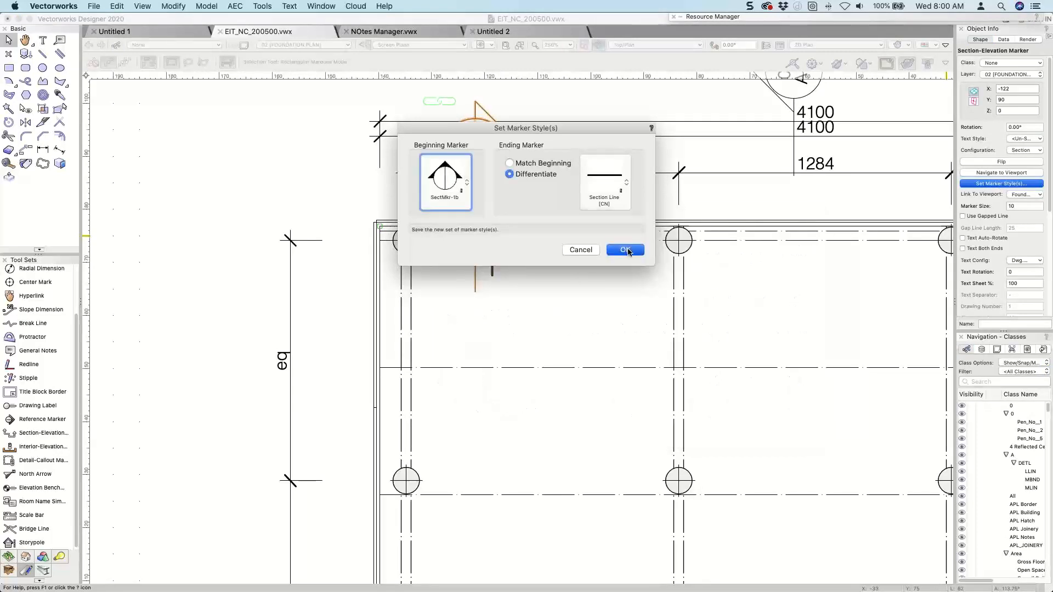
click(626, 250)
Review the marker styles available for the section-elevation marker's ending, keeping SectMkr-1b and Section Line [CN].
scroll(499, 225, down, 3)
scroll(496, 211, down, 9)
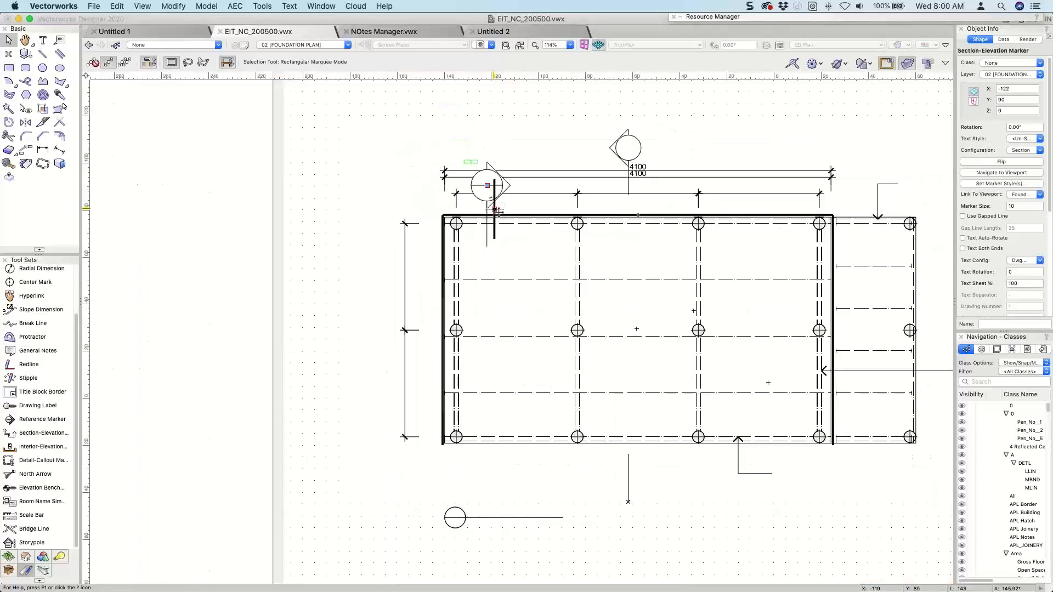
scroll(497, 211, up, 3)
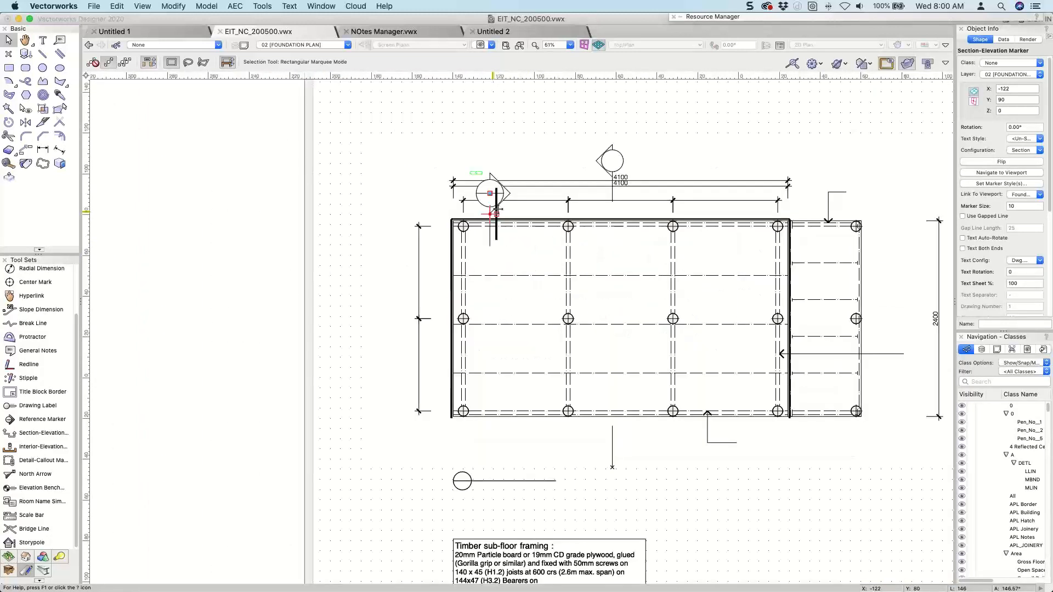
scroll(496, 210, up, 3)
click(1001, 183)
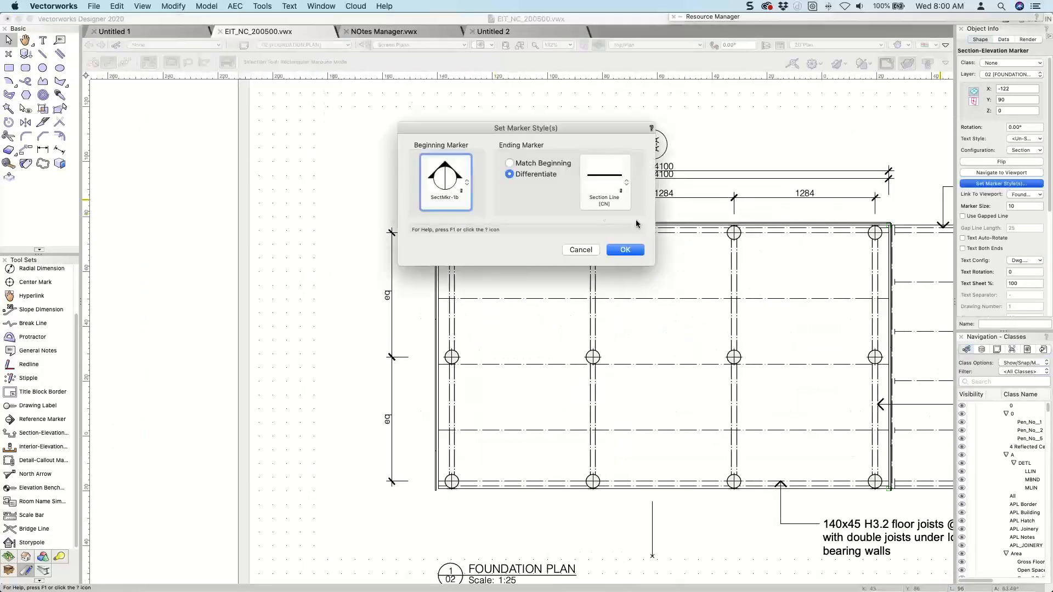
click(606, 181)
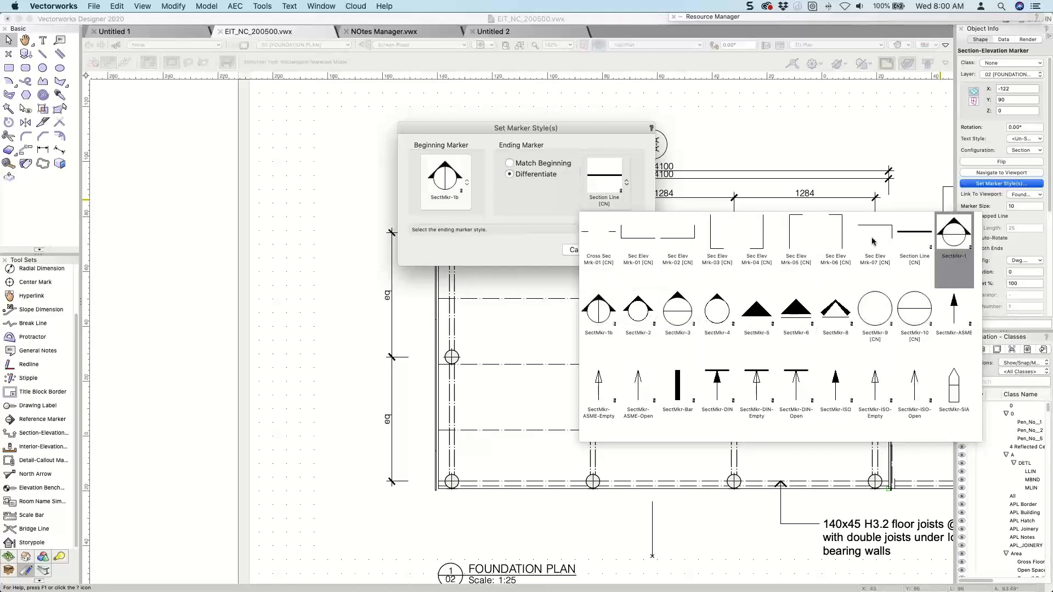
click(450, 193)
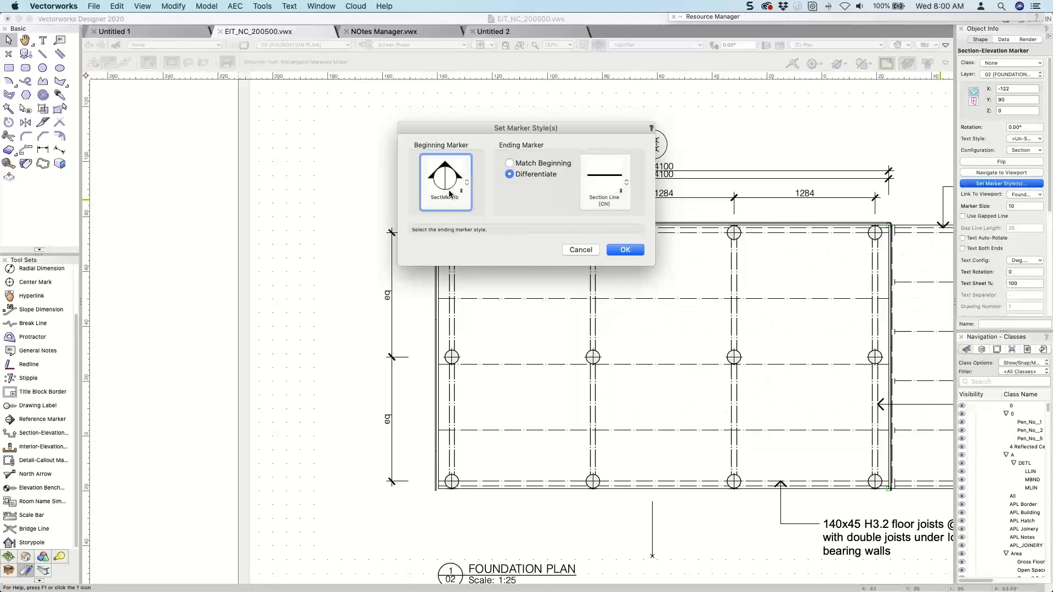
click(624, 251)
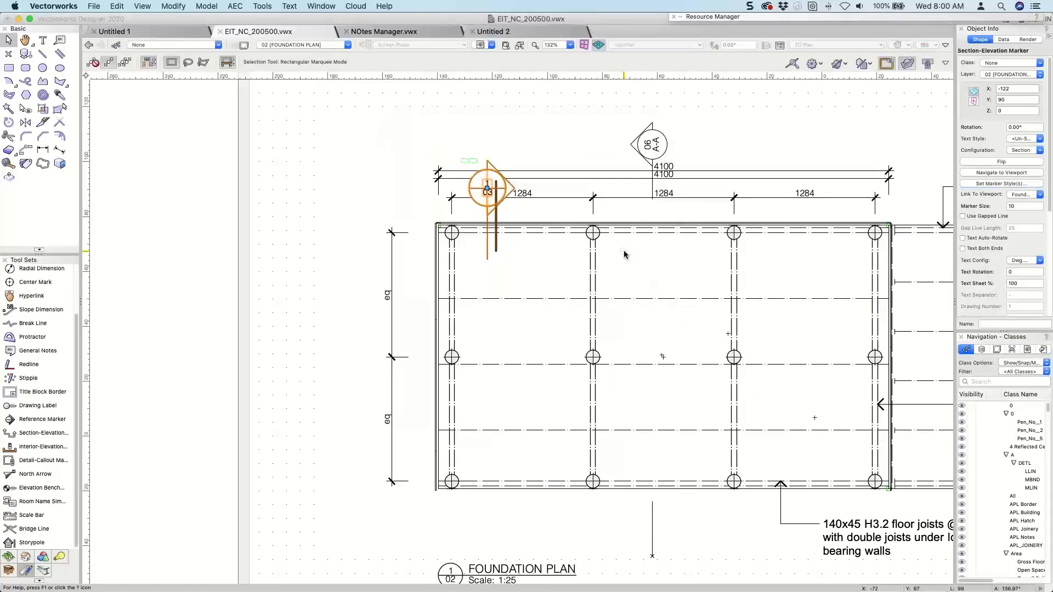
Switch to the Layers And Stories page in Chrome and go to the archoncad knowledgebase home page.
scroll(630, 245, down, 1)
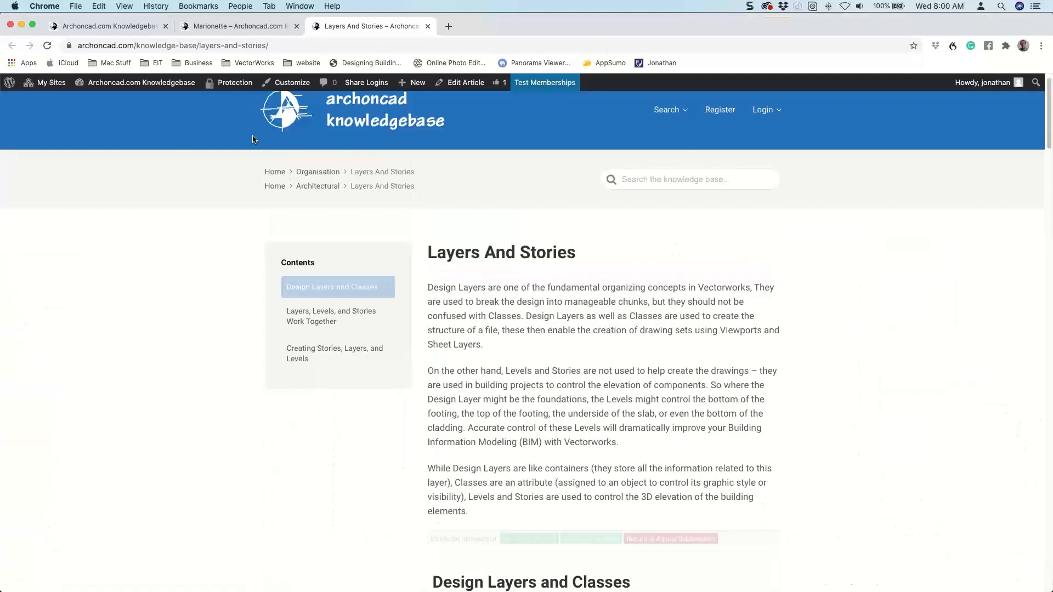
scroll(253, 139, up, 1)
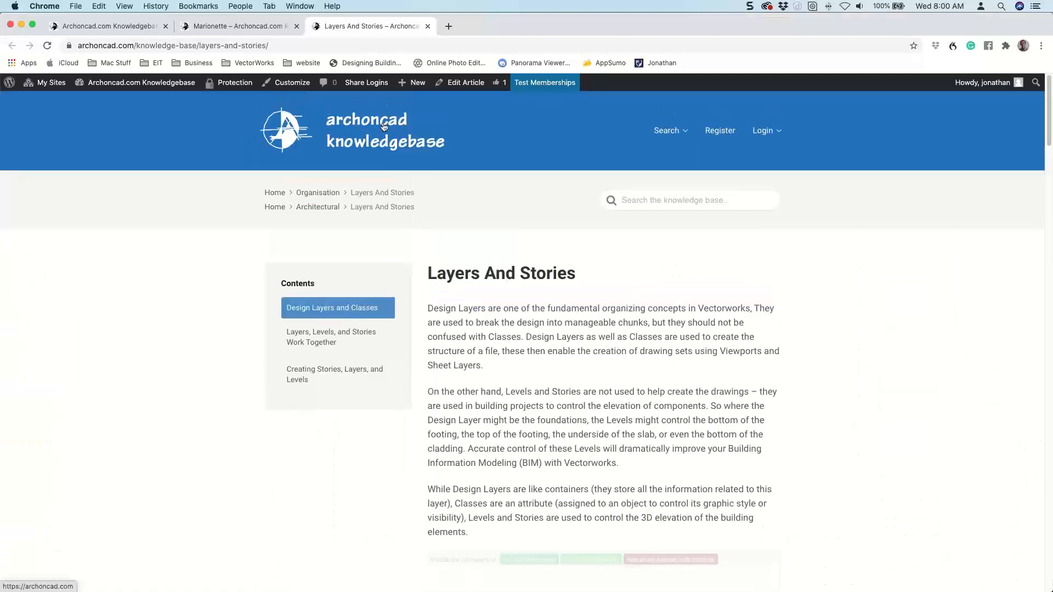
click(384, 127)
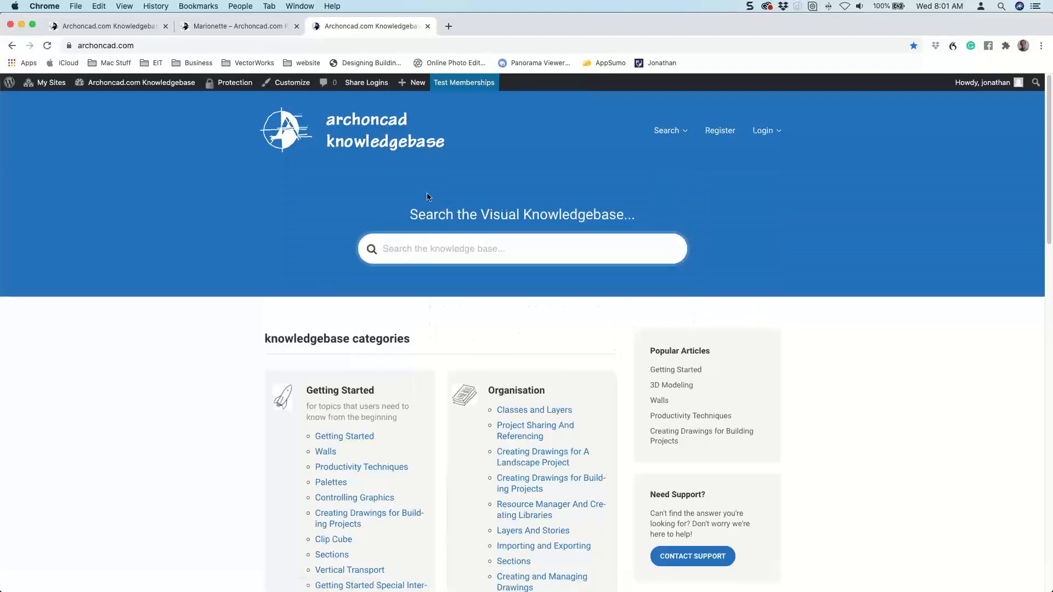
Browse the knowledgebase categories, search for annotation, and open the Annotation Tools article.
scroll(439, 219, down, 6)
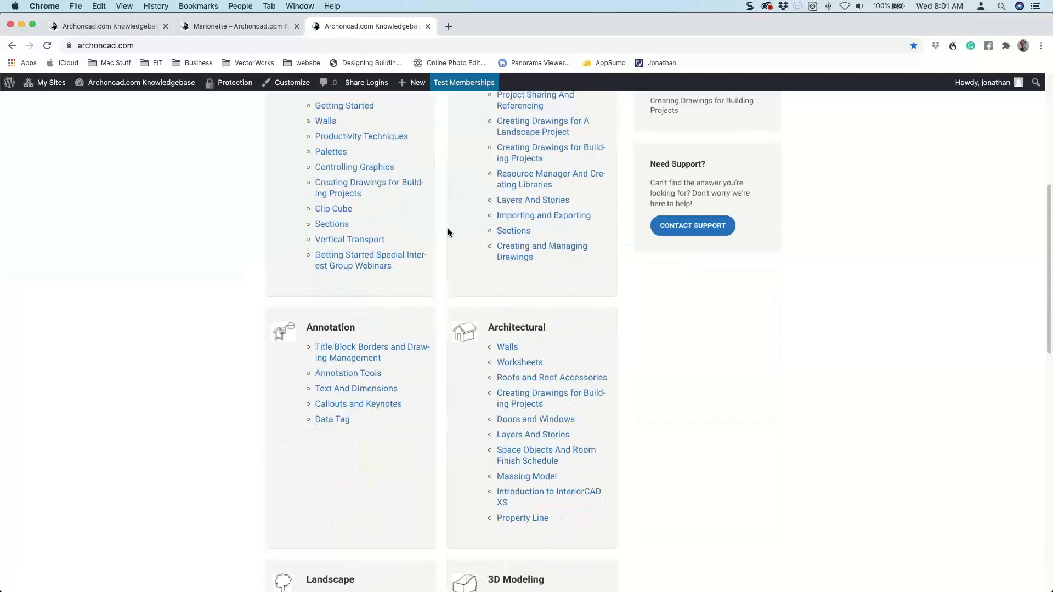
scroll(545, 265, down, 3)
scroll(546, 269, up, 9)
text(annotation)
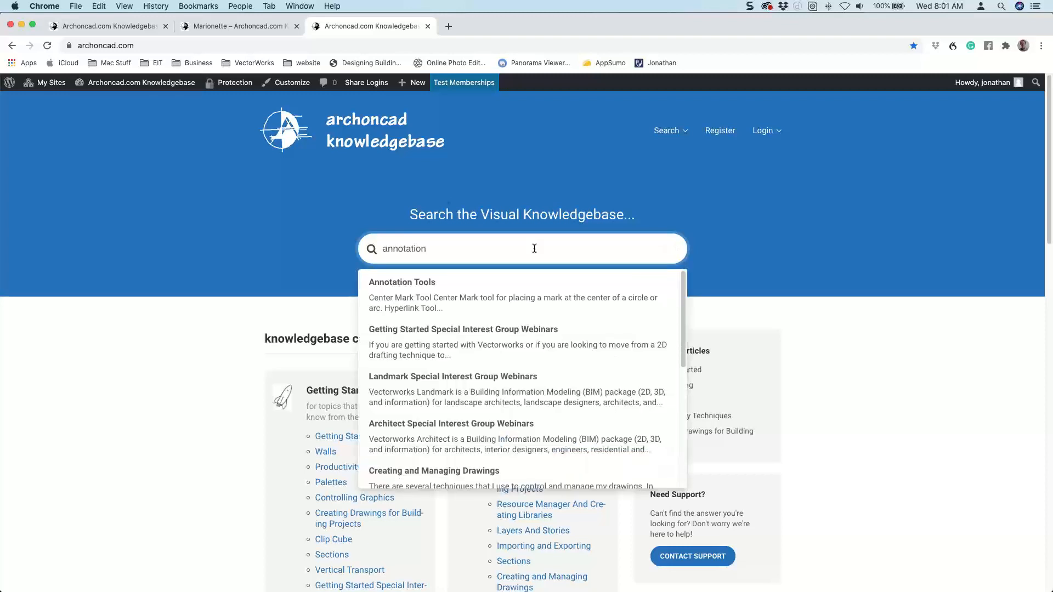
click(424, 288)
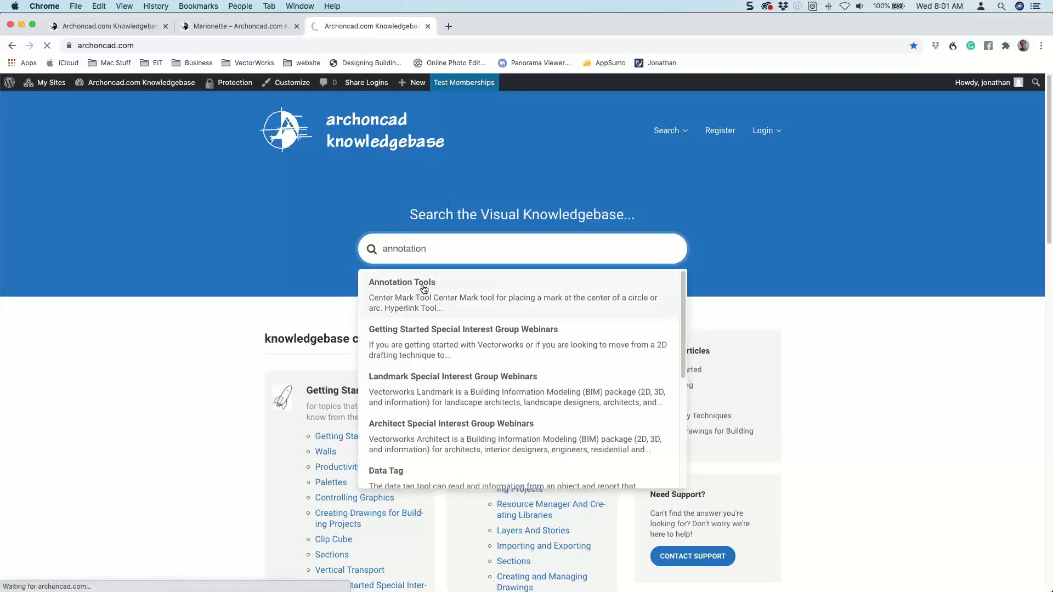